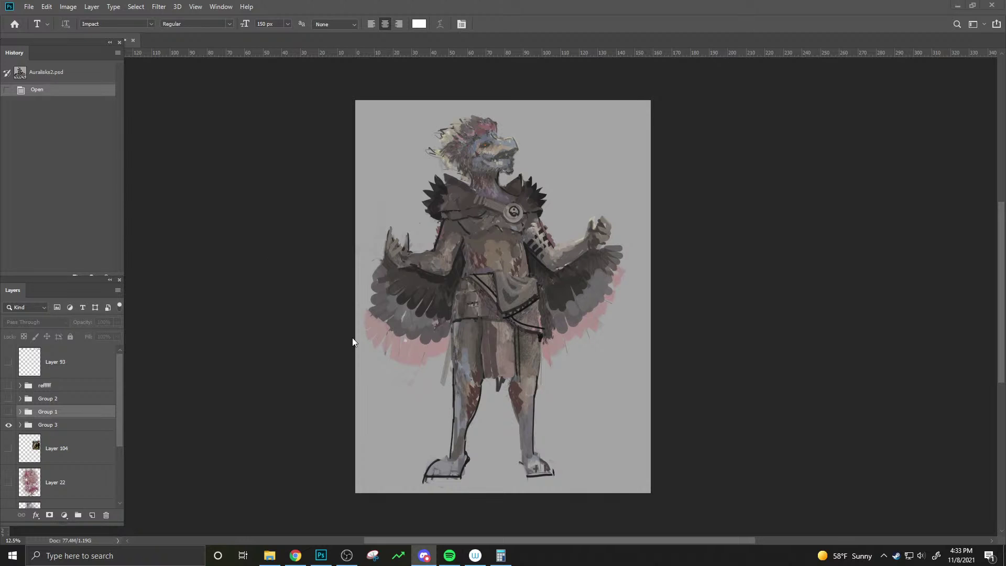
- Hide Group 3, preview Group 1 briefly, and show only Group 2 with the seated figure
right_click(472, 331)
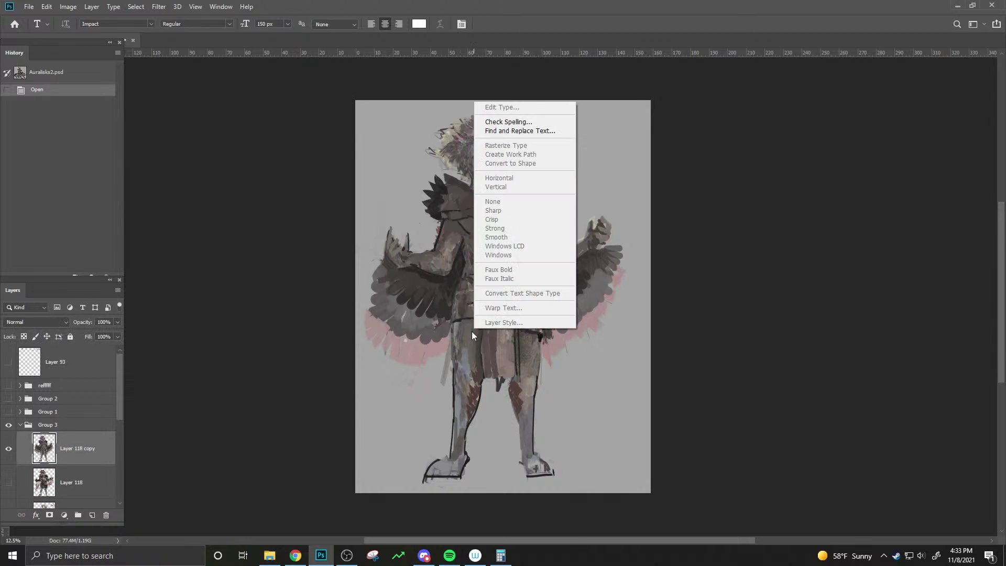
left_click(451, 352)
key("z")
right_click(457, 340)
left_click_drag(464, 348, 487, 348)
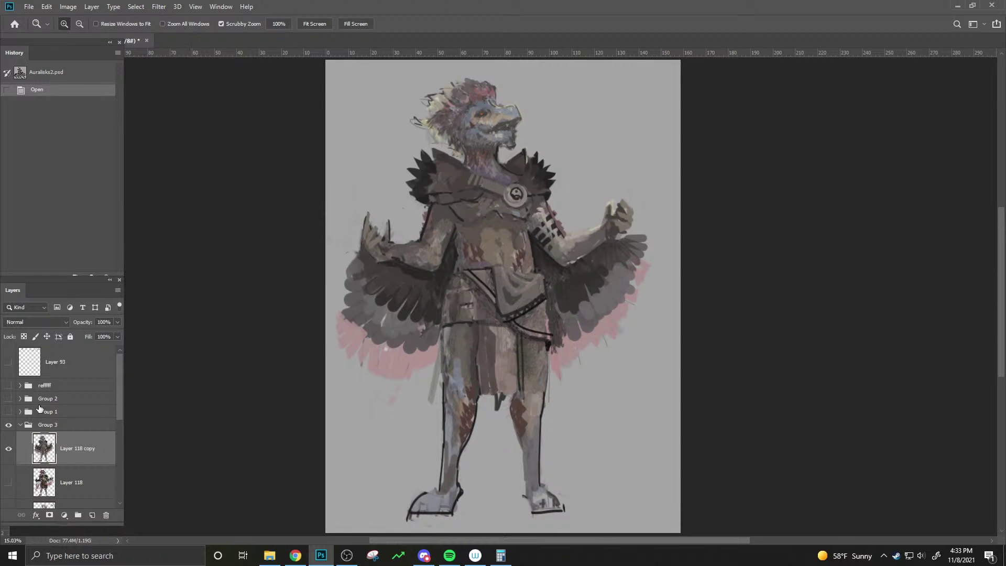
left_click(20, 425)
left_click(8, 425)
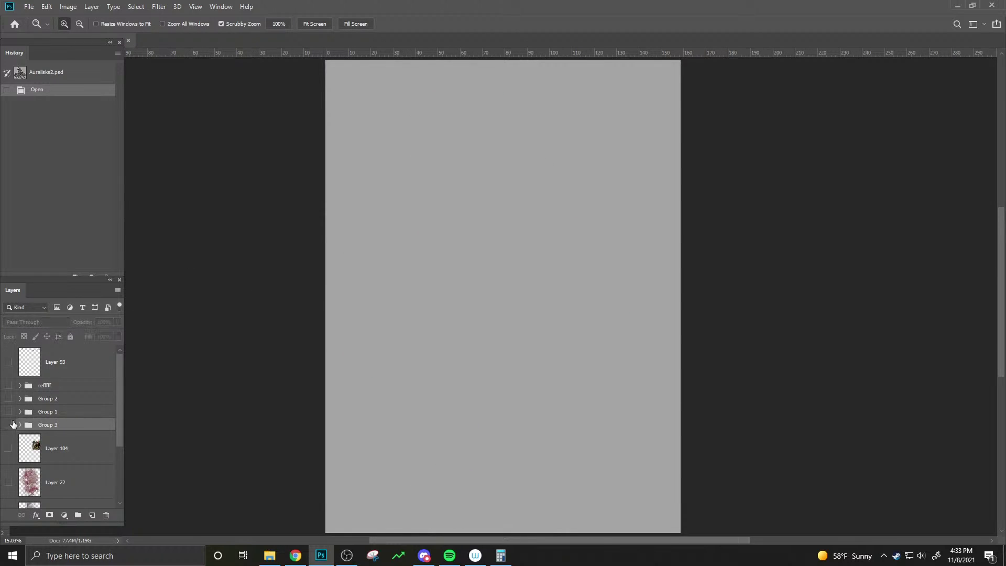
left_click(8, 412)
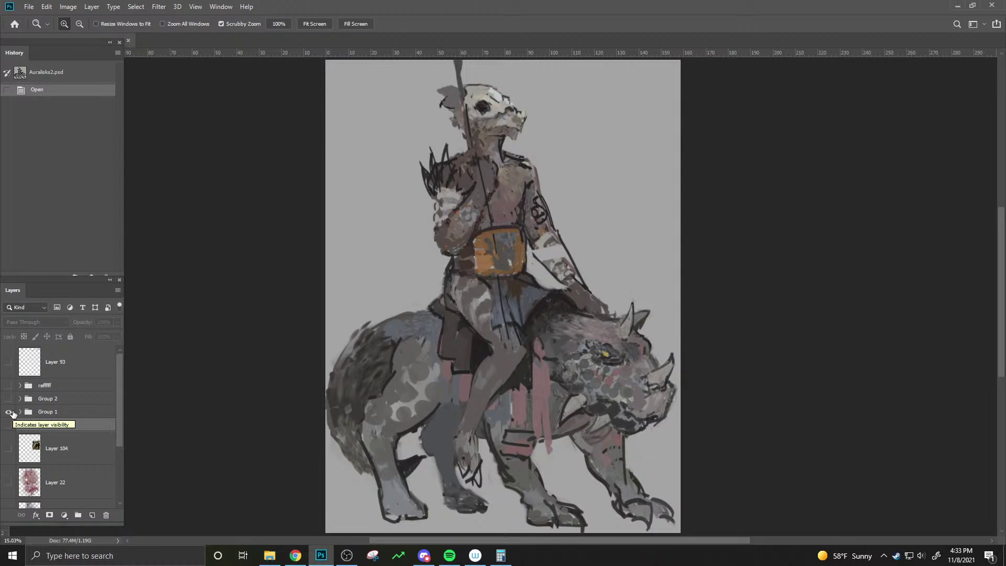
left_click(8, 412)
left_click(8, 398)
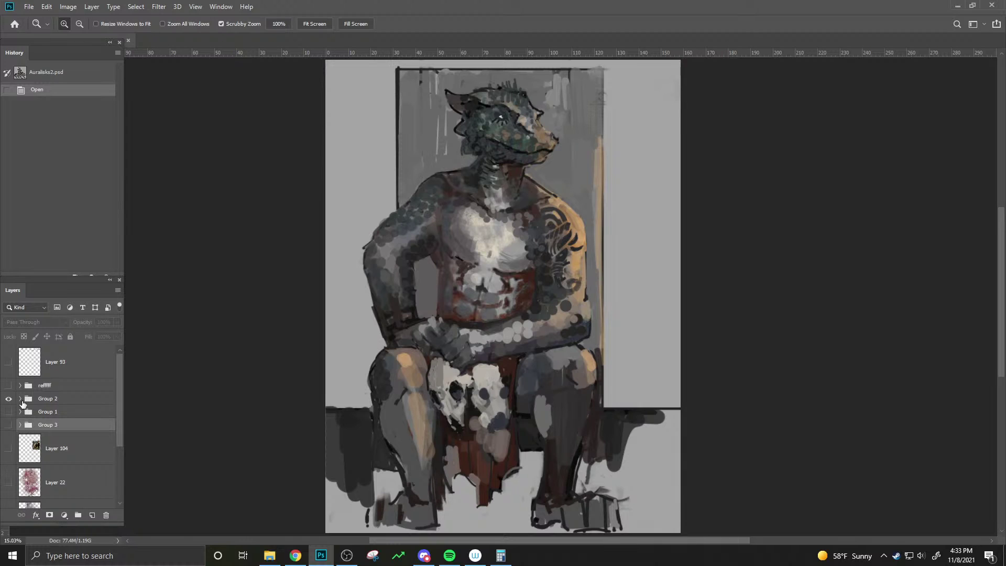
- Expand Group 2 and compare Layer 119 with Layer 119 copy by toggling their visibility
left_click(21, 401)
left_click(8, 422)
left_click(9, 456)
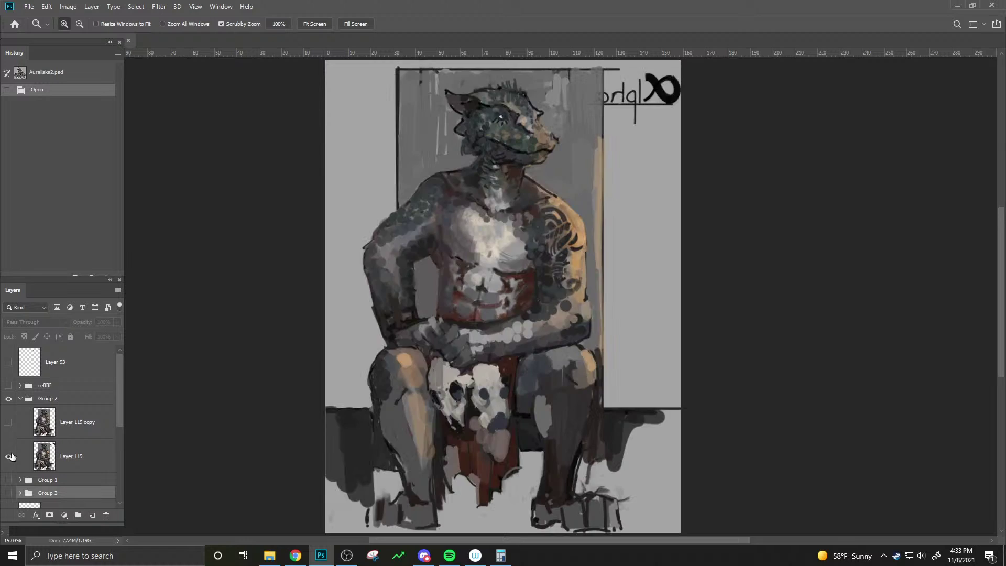
left_click(8, 456)
left_click(8, 423)
left_click(8, 422)
left_click(8, 422)
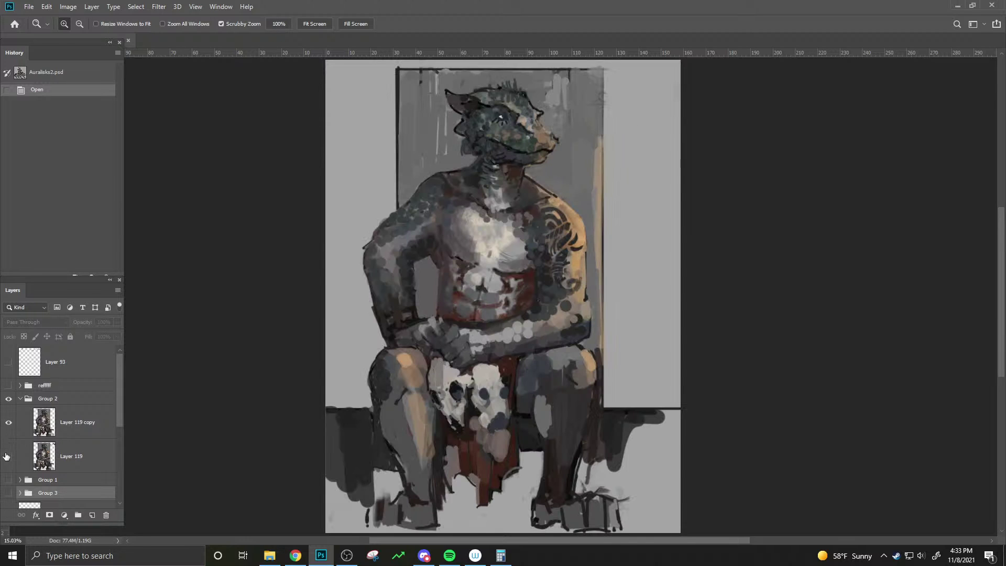
left_click(9, 456)
left_click(8, 422)
left_click(8, 423)
left_click(9, 423)
left_click(8, 423)
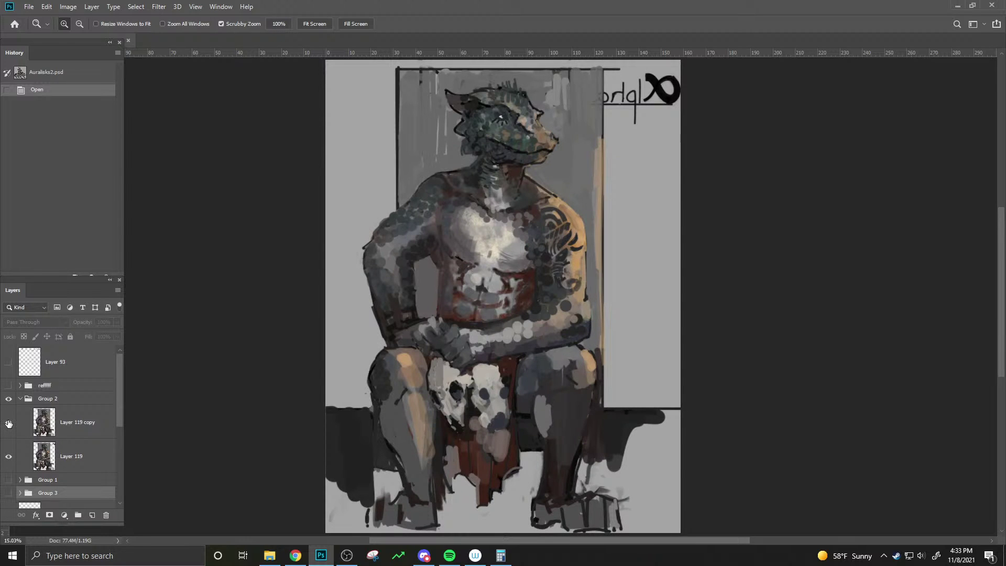
left_click(8, 422)
left_click(8, 423)
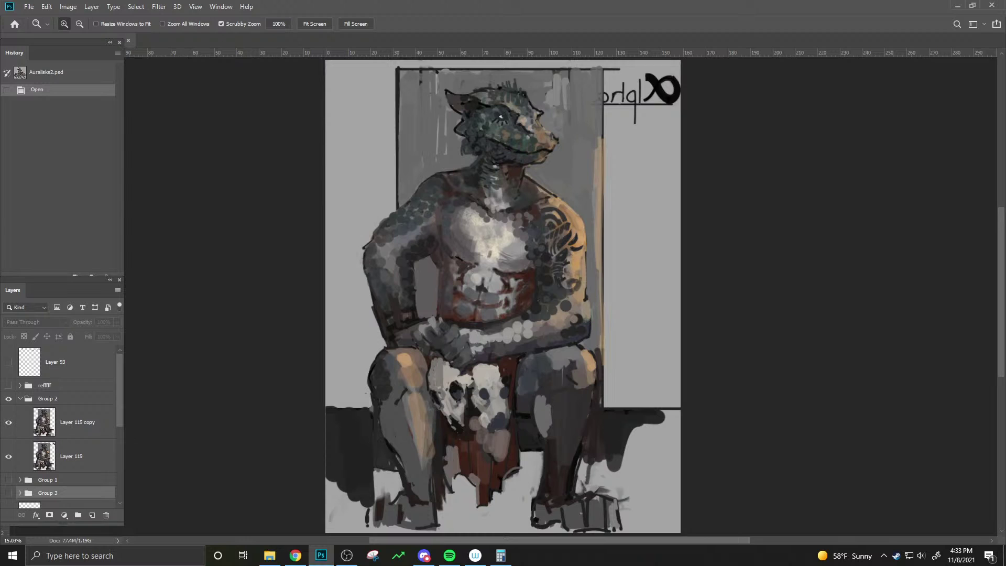
- Hide Layer 119 and add a new empty layer in Normal mode above Layer 119 copy
left_click(54, 423)
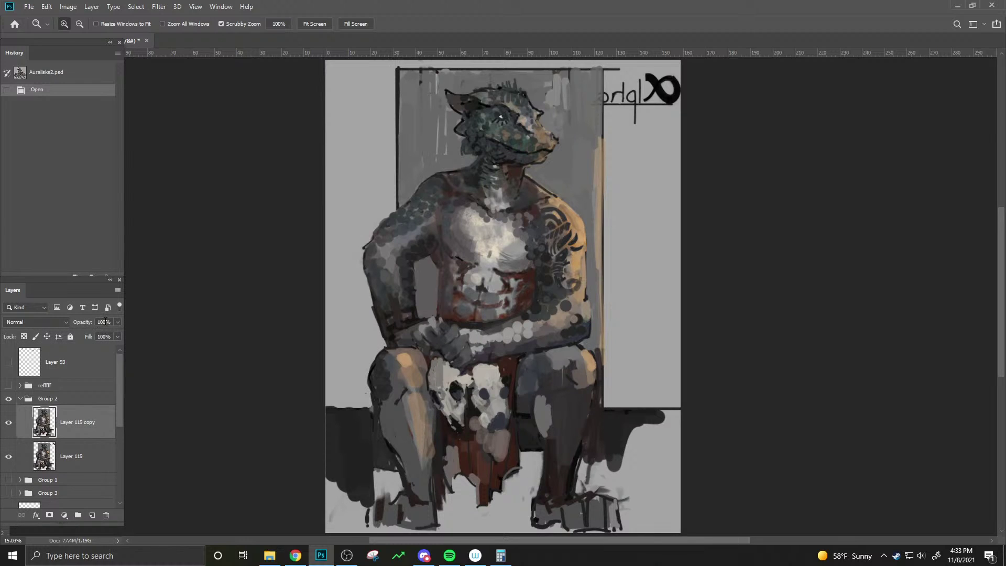
left_click(9, 456)
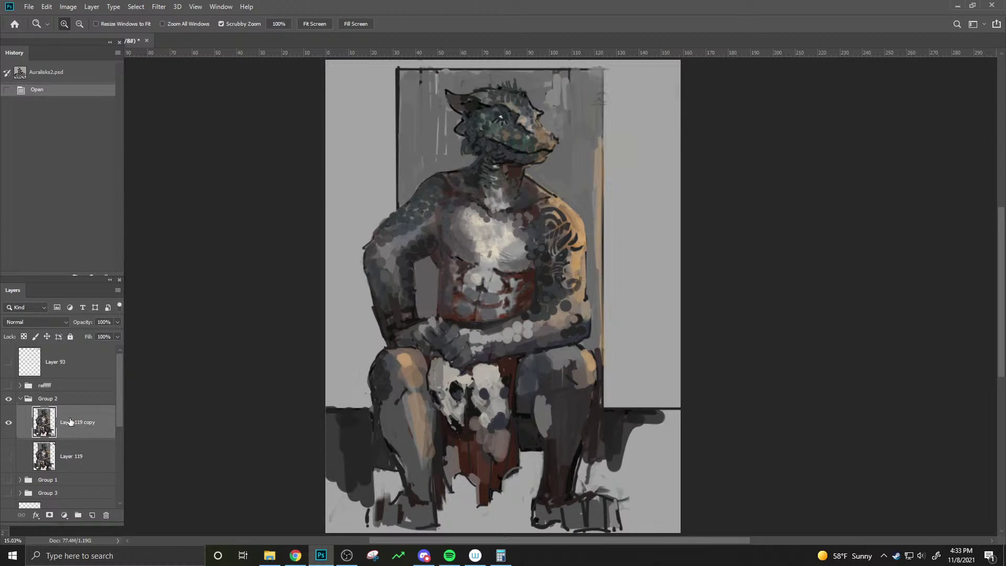
key("ctrl+shift+n")
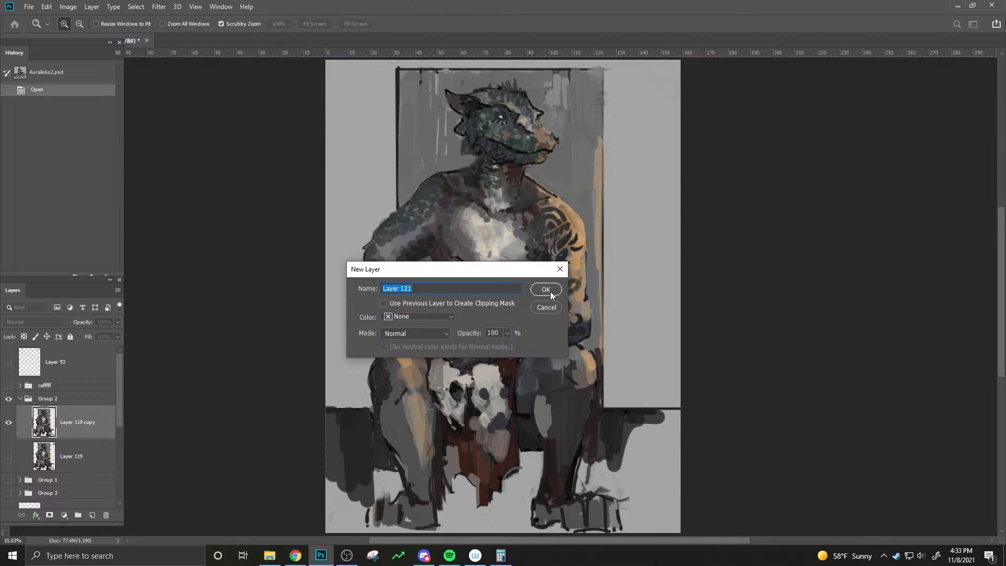
left_click(548, 292)
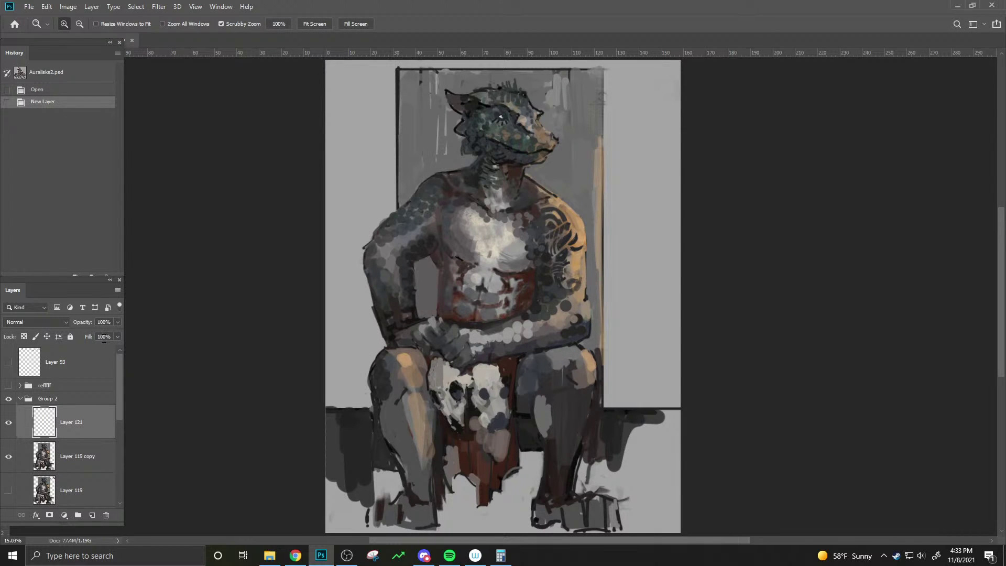
- Start a Levels adjustment on Layer 119 copy and narrow the output levels to 33 and 217
left_click(59, 455)
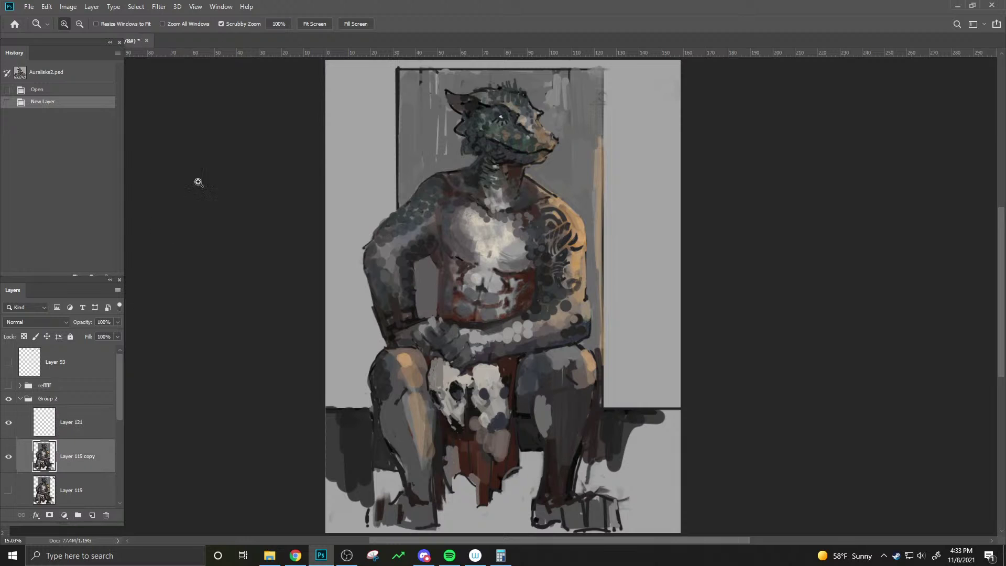
left_click(92, 7)
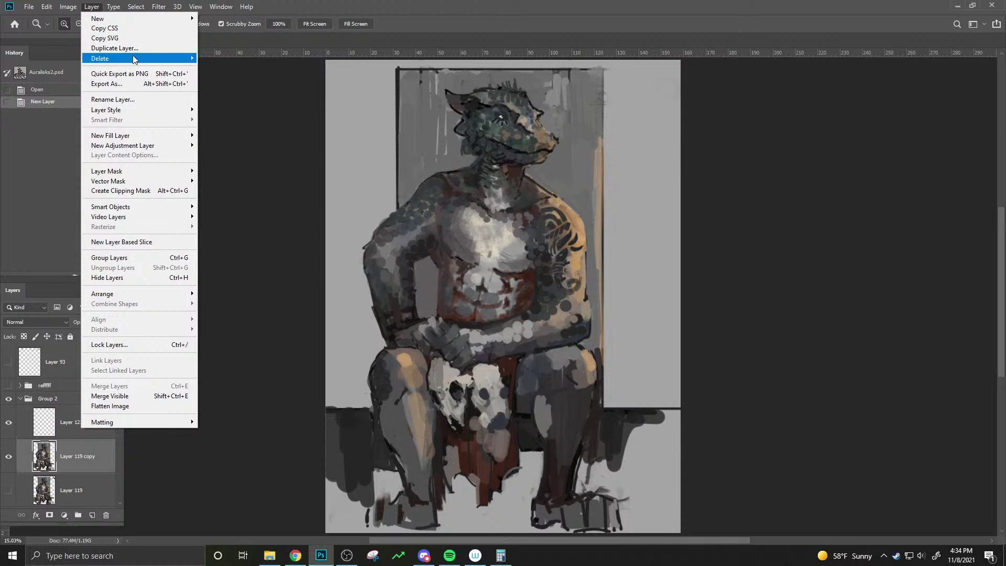
mouse_move(153, 62)
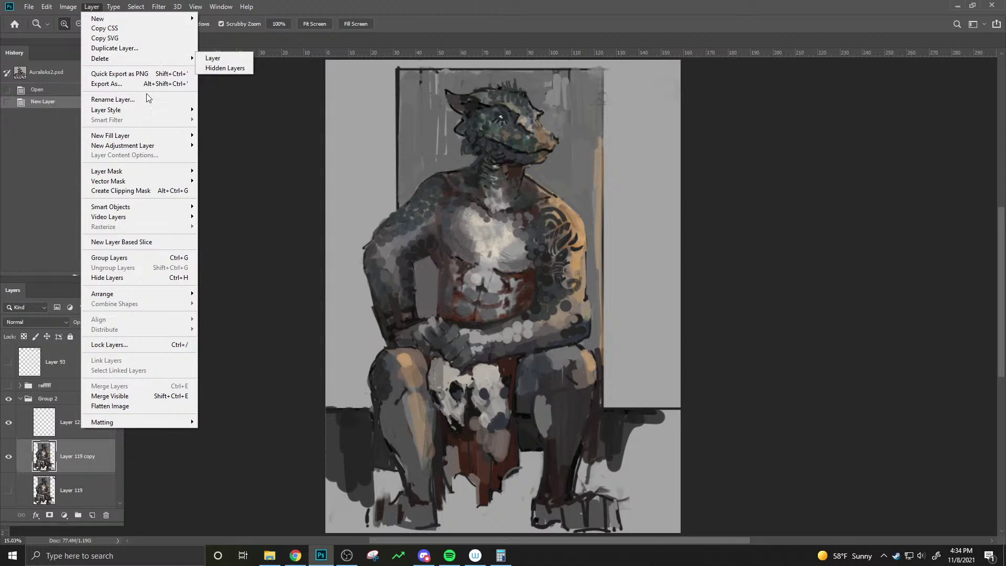
mouse_move(147, 110)
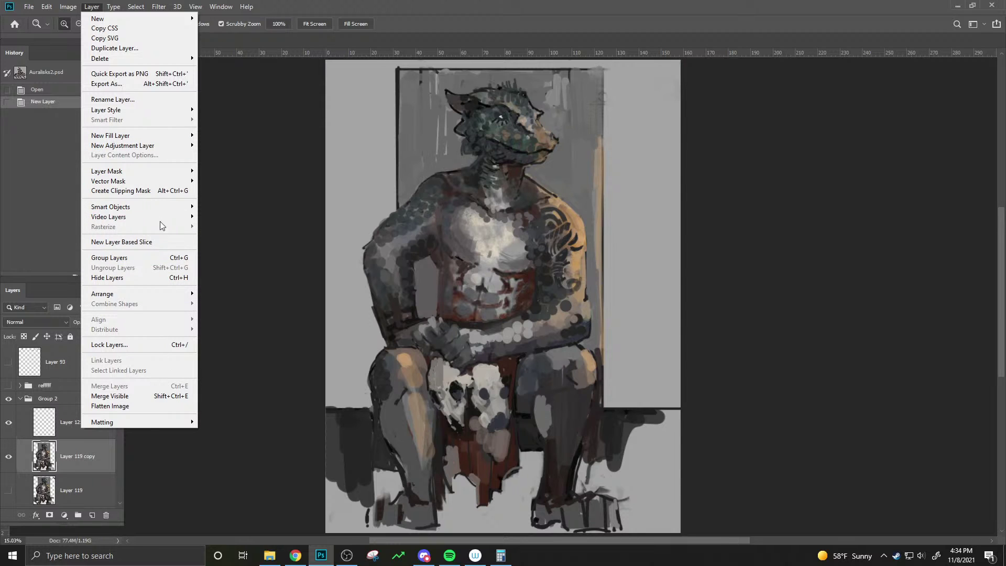
mouse_move(68, 7)
mouse_move(160, 35)
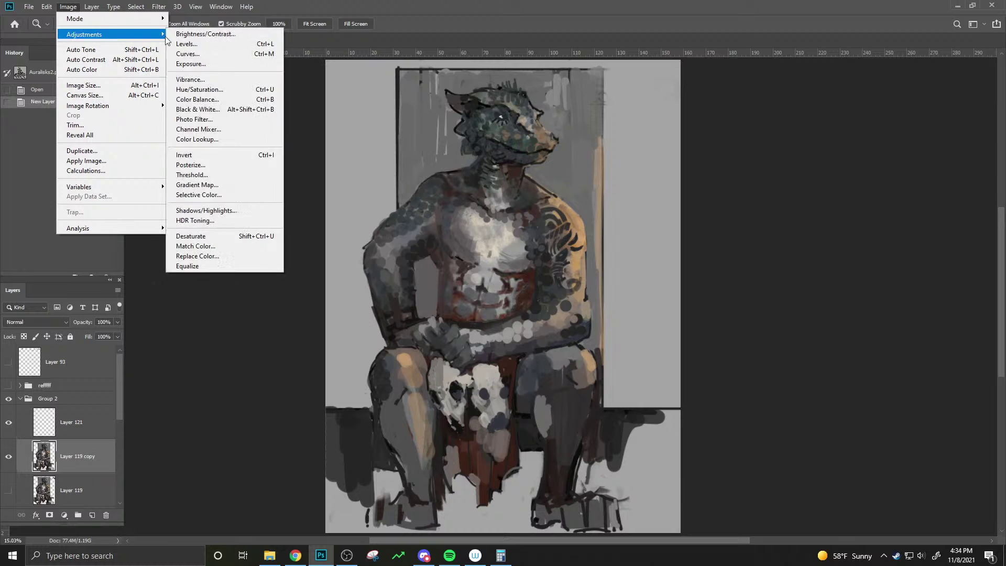
left_click(203, 44)
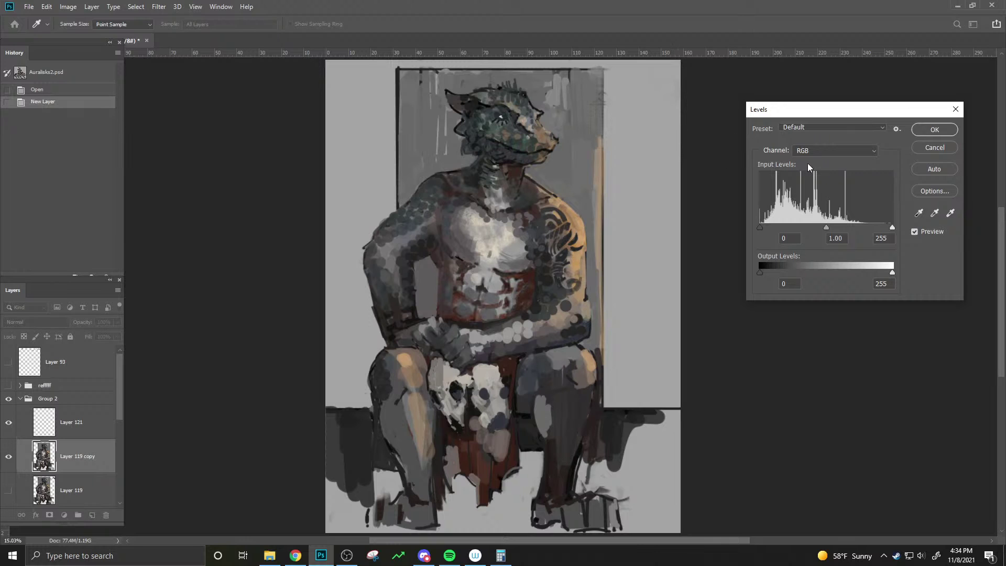
left_click_drag(890, 271, 873, 272)
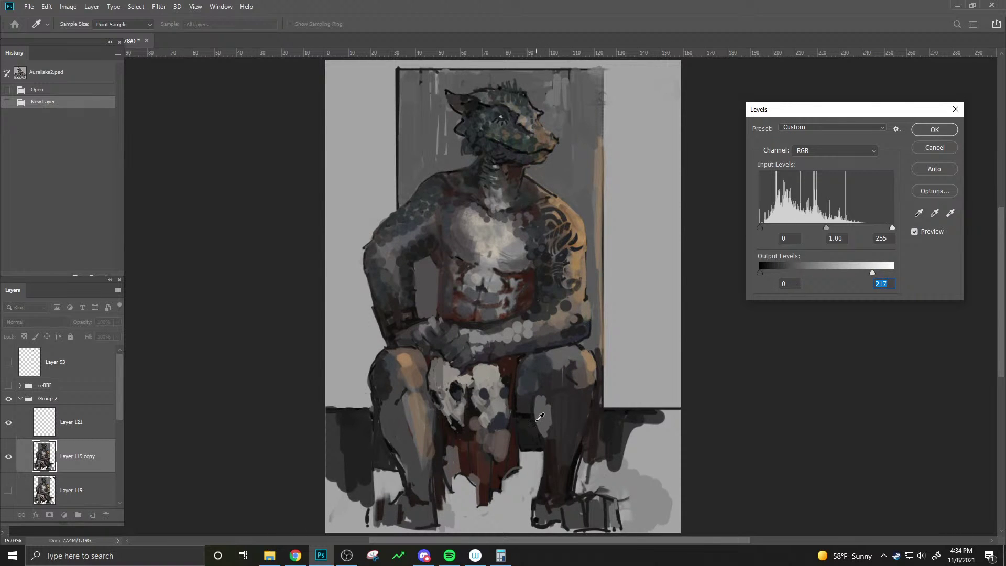
key("alt")
left_click_drag(760, 272, 778, 272)
- Set the input levels to 6, 1.51 and 224, raise the black output level to 39, and apply the Levels adjustment
left_click_drag(827, 231, 822, 232)
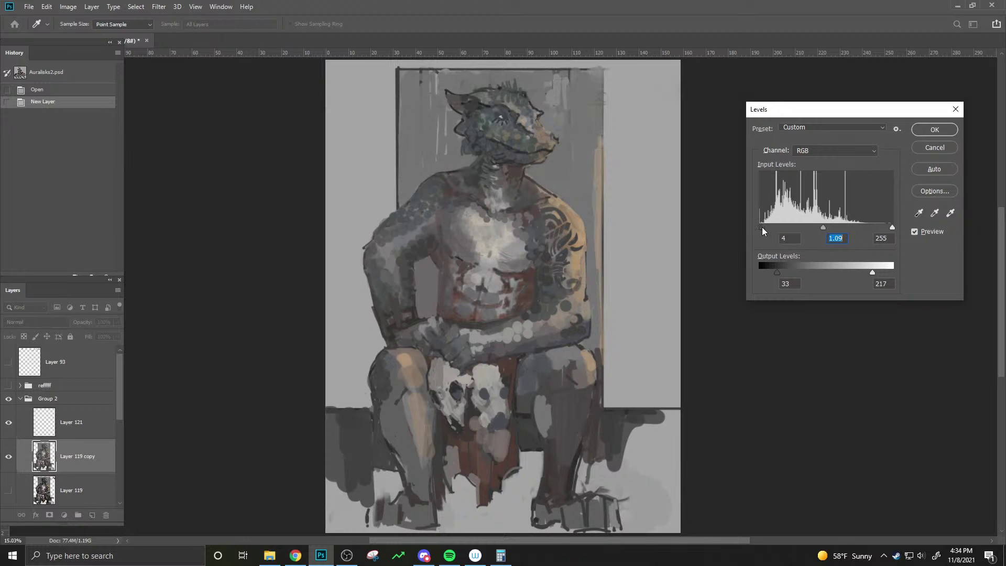
left_click_drag(762, 228, 766, 227)
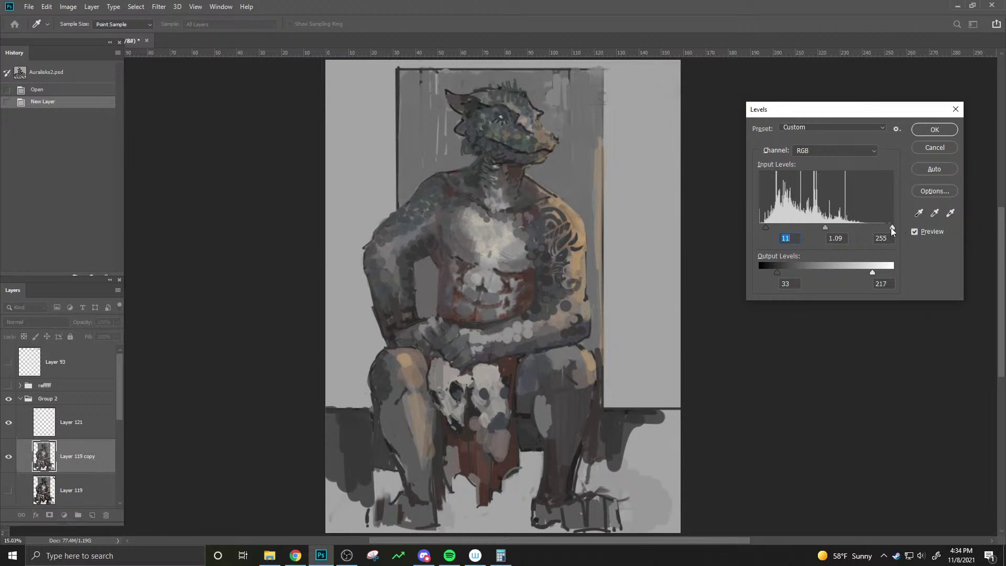
left_click_drag(891, 227, 810, 231)
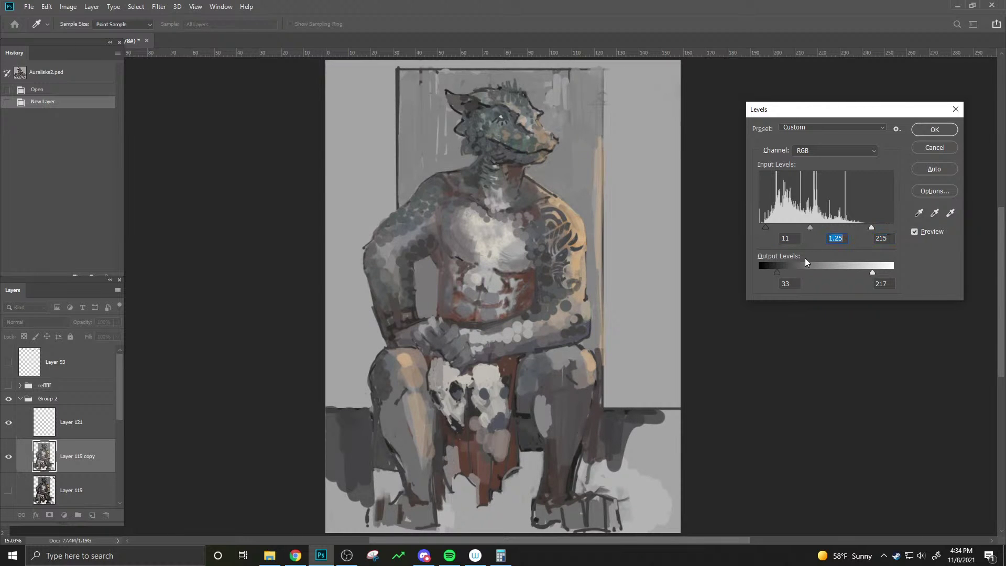
left_click_drag(774, 275, 780, 275)
mouse_move(873, 272)
left_mouse_down()
mouse_move(885, 274)
mouse_move(856, 275)
mouse_move(910, 276)
mouse_move(864, 279)
mouse_move(872, 278)
left_mouse_up()
left_click_drag(873, 235, 878, 239)
mouse_move(813, 229)
left_mouse_down()
mouse_move(731, 229)
mouse_move(801, 229)
left_mouse_up()
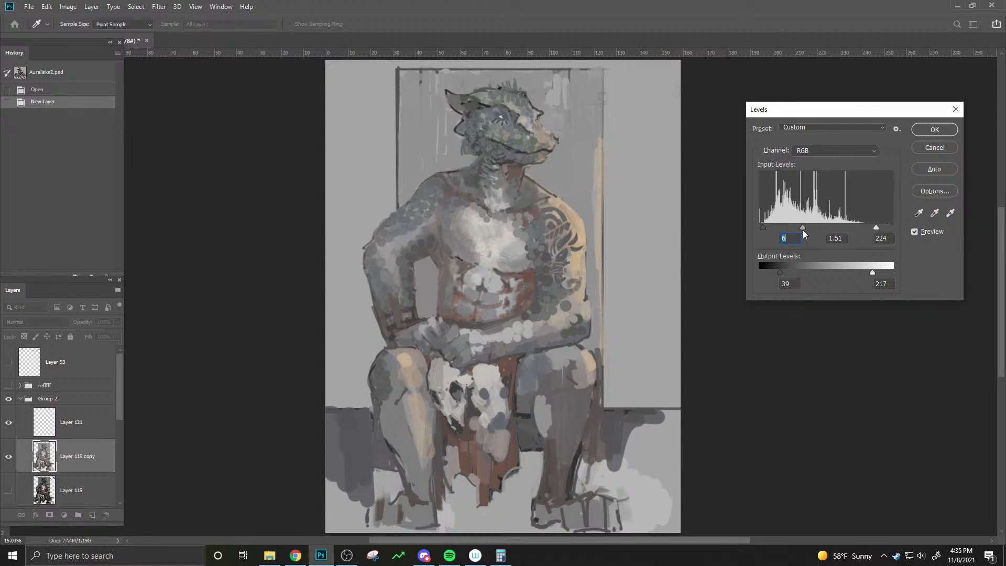
key("Tab")
left_click(925, 130)
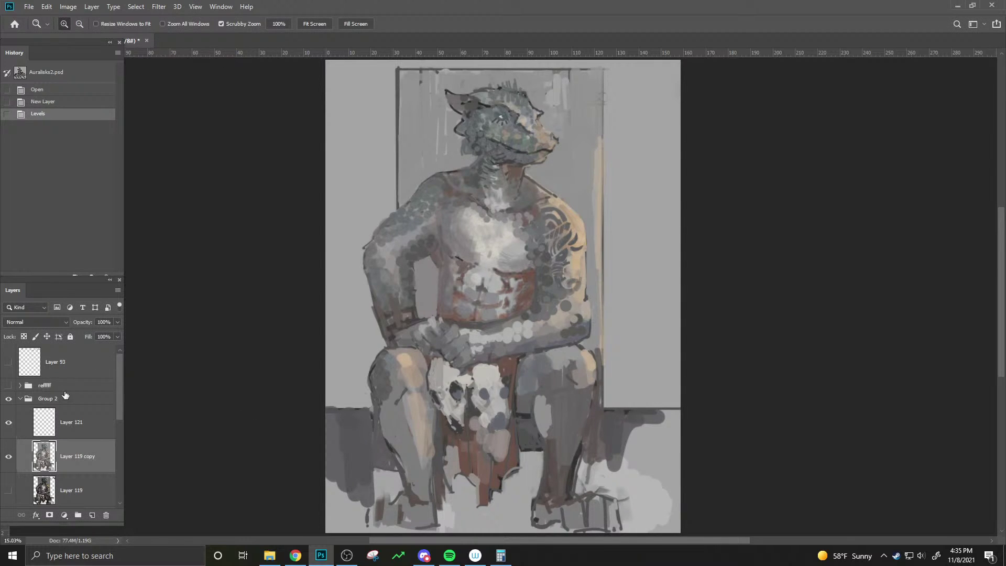
- Compare the adjusted Layer 119 copy with the original Layer 119 by switching their visibility
left_click(8, 457)
left_click(9, 490)
left_click(8, 490)
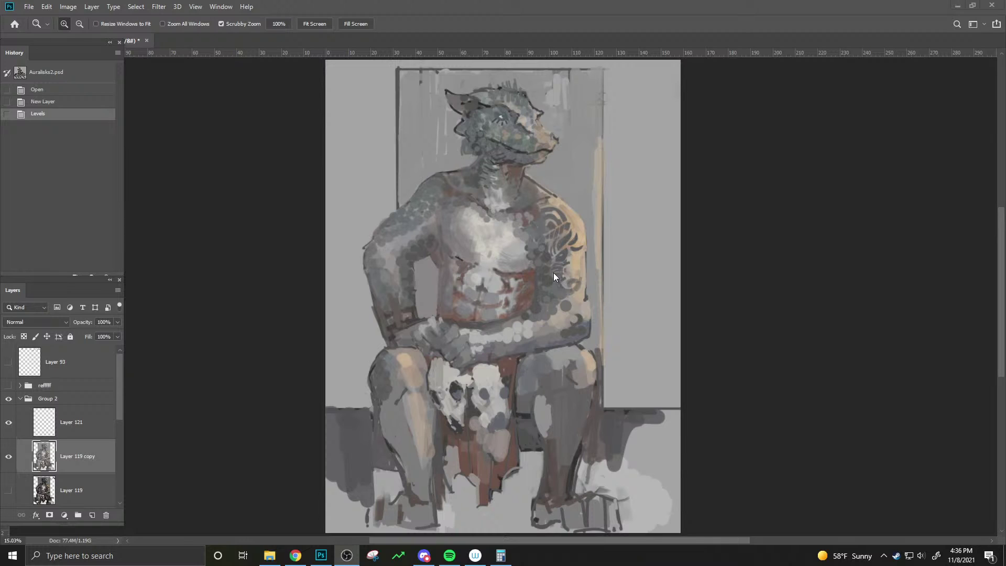
key("ctrl+r")
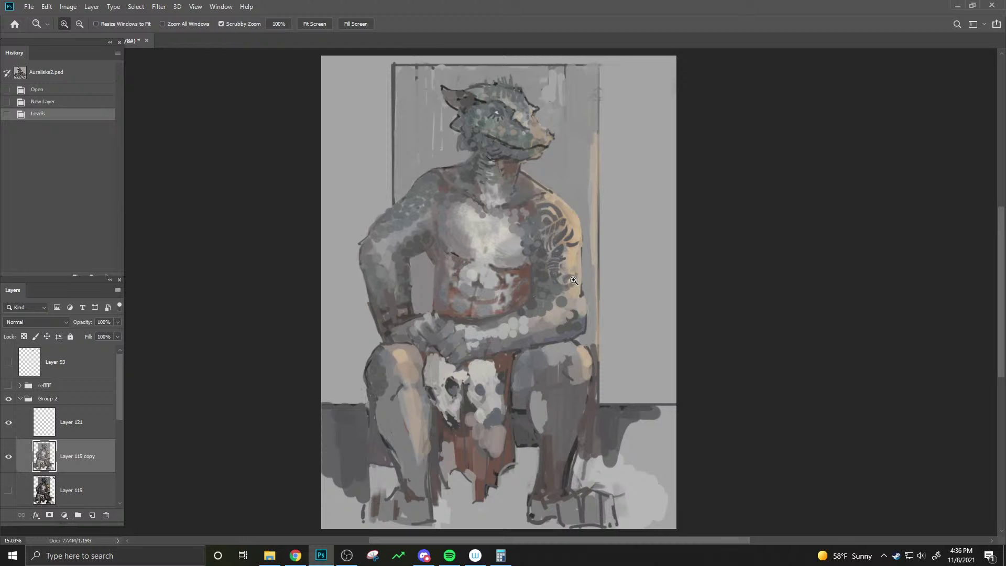
key("b")
left_click_drag(628, 138, 608, 215)
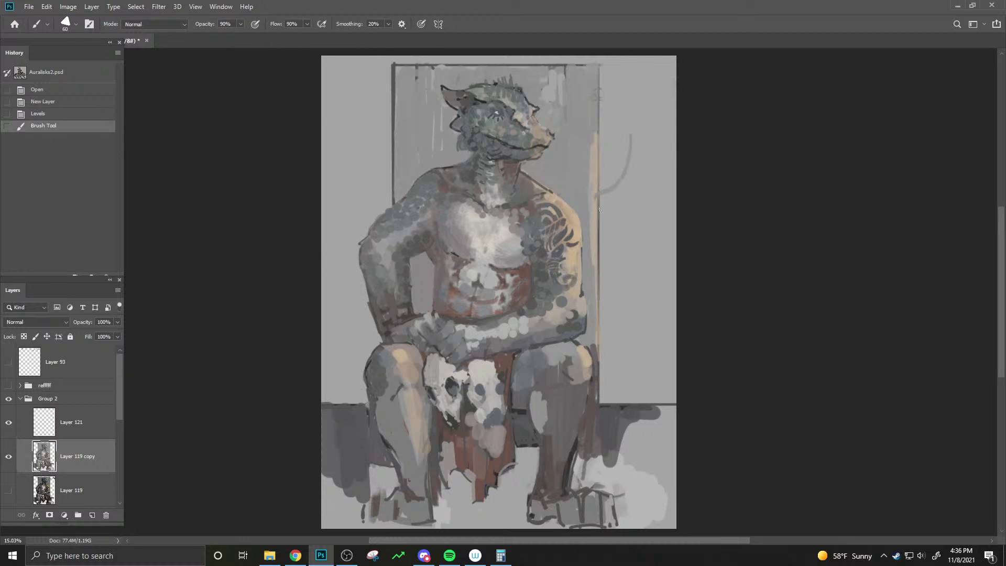
key("ctrl+z")
- Set the foreground color to black (#000000) and reduce the brush size to 30
key("n")
left_click_drag(406, 368, 427, 388)
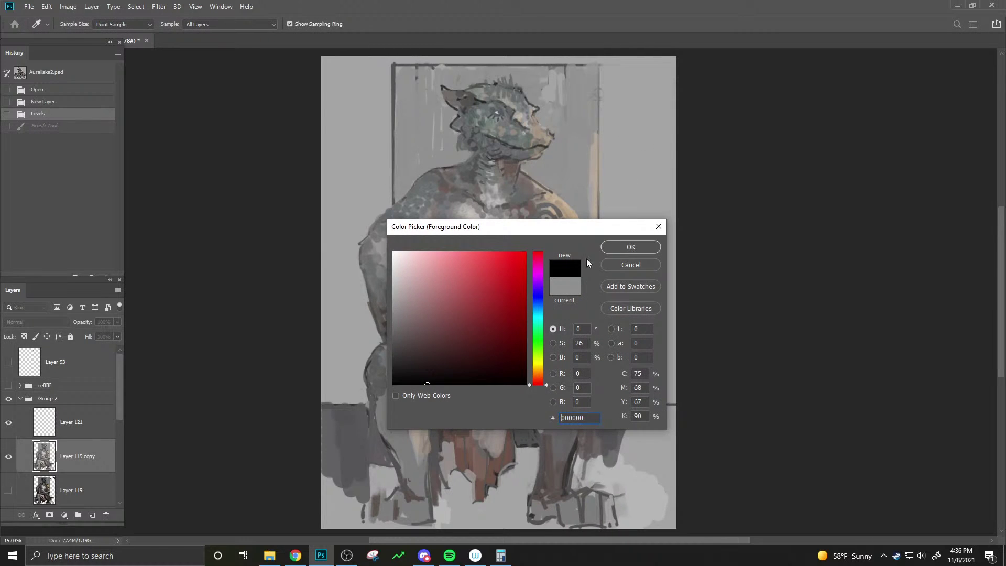
left_click(628, 248)
key("bracketleft")
key("bracketleft")
key("bracketleft")
- Sketch a black bell-like shape with a narrow capped neck, flared sides and a rounded base in the empty area beside the seated figure
mouse_move(628, 135)
left_mouse_down()
mouse_move(625, 175)
mouse_move(607, 188)
left_mouse_up()
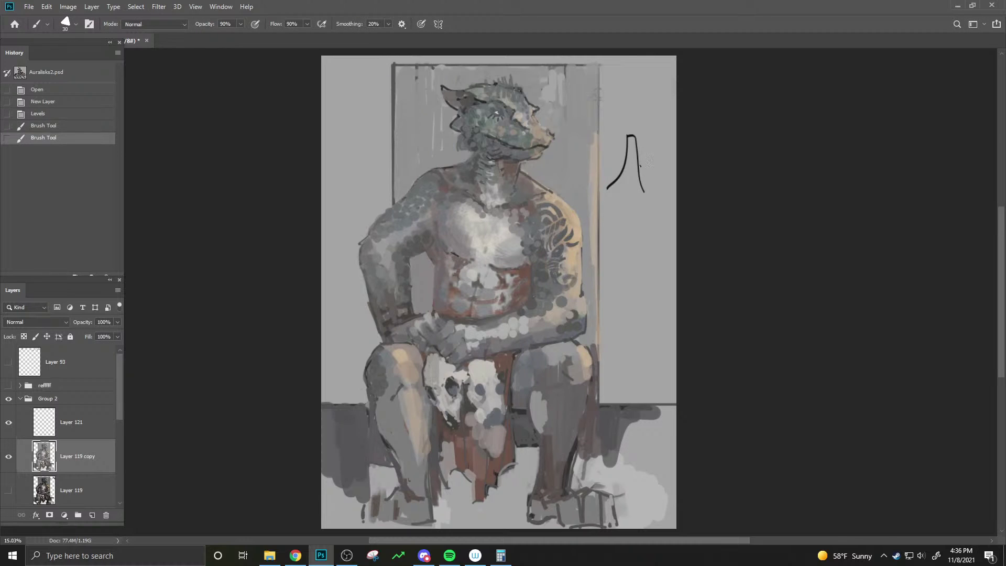
left_click_drag(635, 137, 674, 188)
key("ctrl+z")
left_click_drag(634, 137, 666, 183)
key("ctrl+z")
left_click_drag(634, 137, 664, 188)
key("ctrl+z")
mouse_move(634, 137)
left_mouse_down()
mouse_move(665, 189)
mouse_move(636, 210)
mouse_move(664, 204)
left_mouse_up()
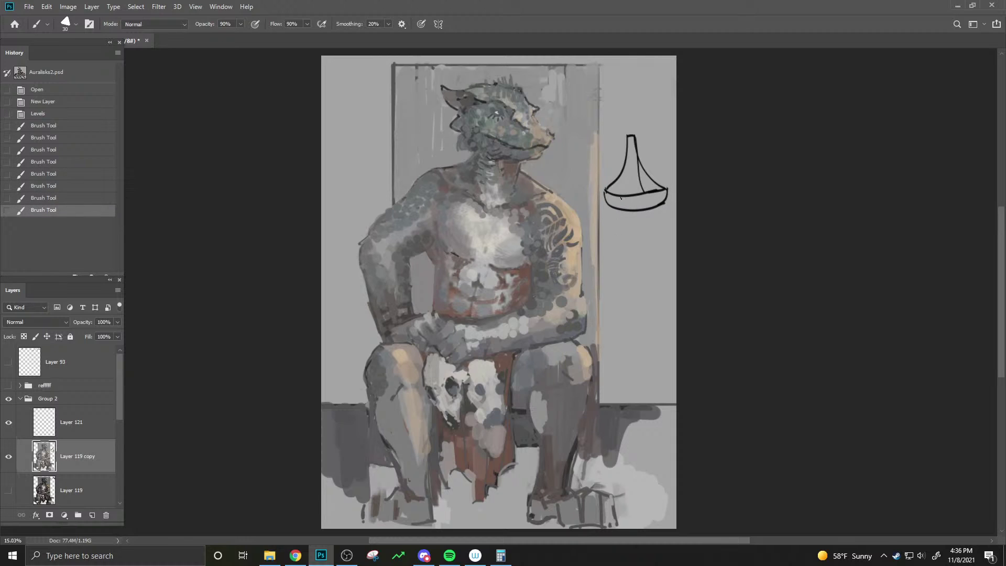
left_click_drag(603, 192, 653, 197)
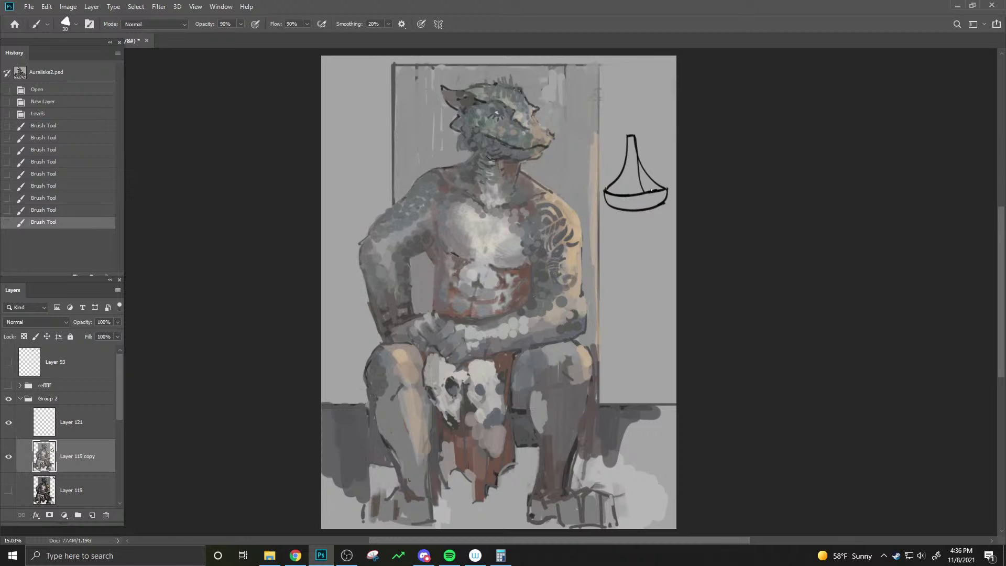
mouse_move(621, 130)
left_mouse_down()
mouse_move(645, 134)
mouse_move(635, 143)
left_mouse_up()
key("ctrl+z")
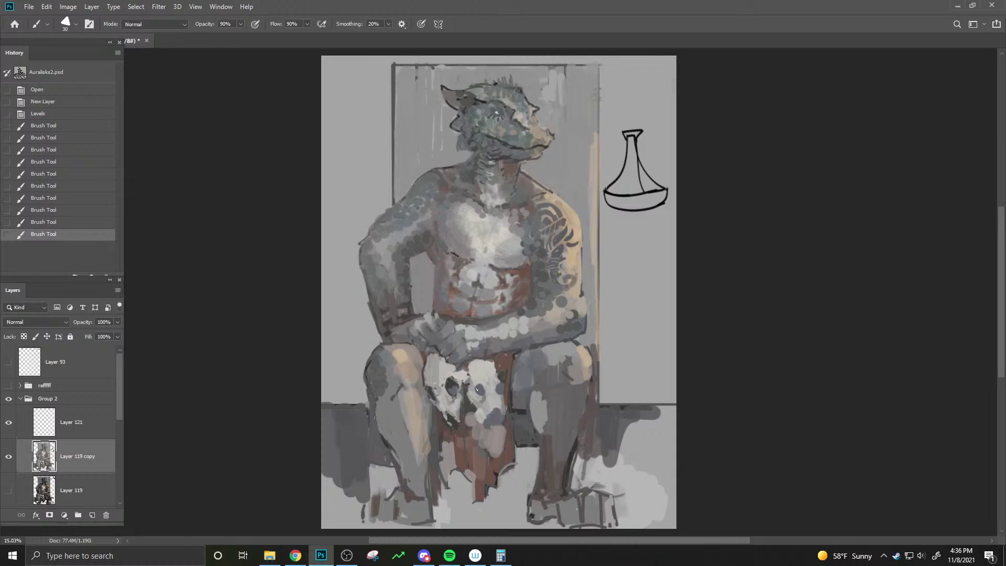
- Undo all brush strokes of the bell-like sketch, back to the Levels adjustment
key("ctrl+z")
key("ctrl+z")
key("ctrl+z")
key("ctrl+z")
key("ctrl+z")
key("ctrl+z")
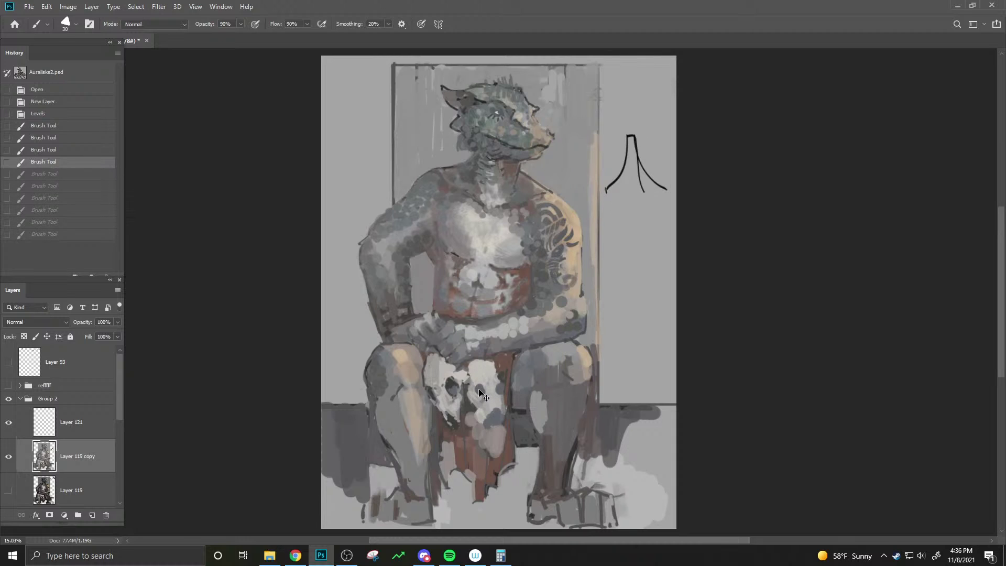
key("ctrl+z")
key("ctrl+z")
key("ctrl+z")
key("ctrl+z")
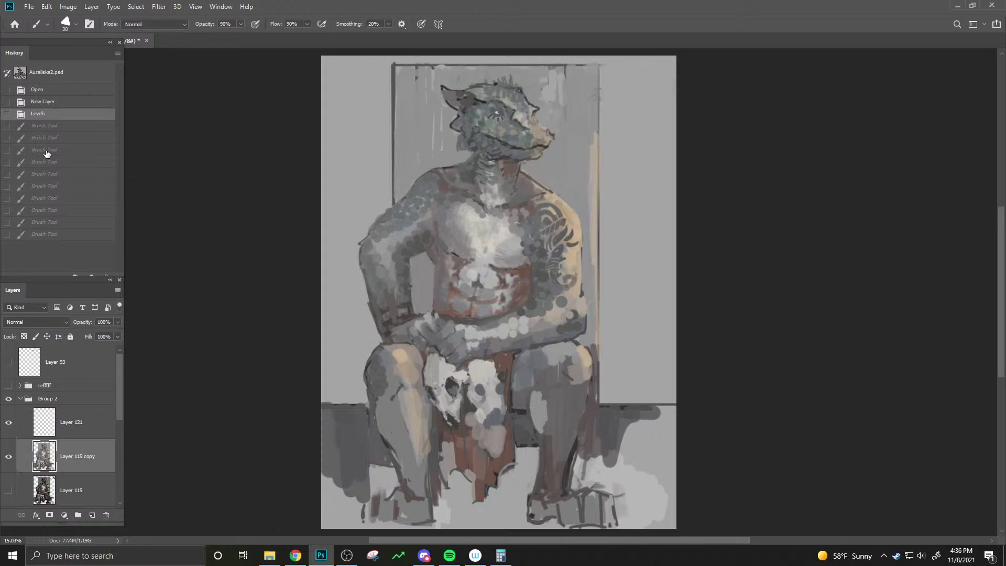
- Open the recent reference file aurarefs.psd alongside the painting
left_click(29, 7)
mouse_move(46, 7)
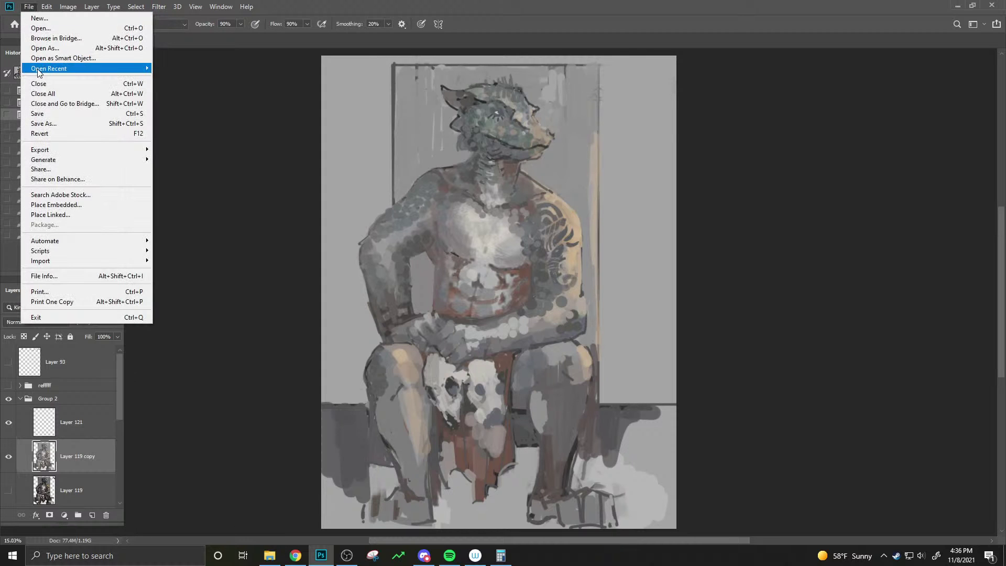
mouse_move(95, 69)
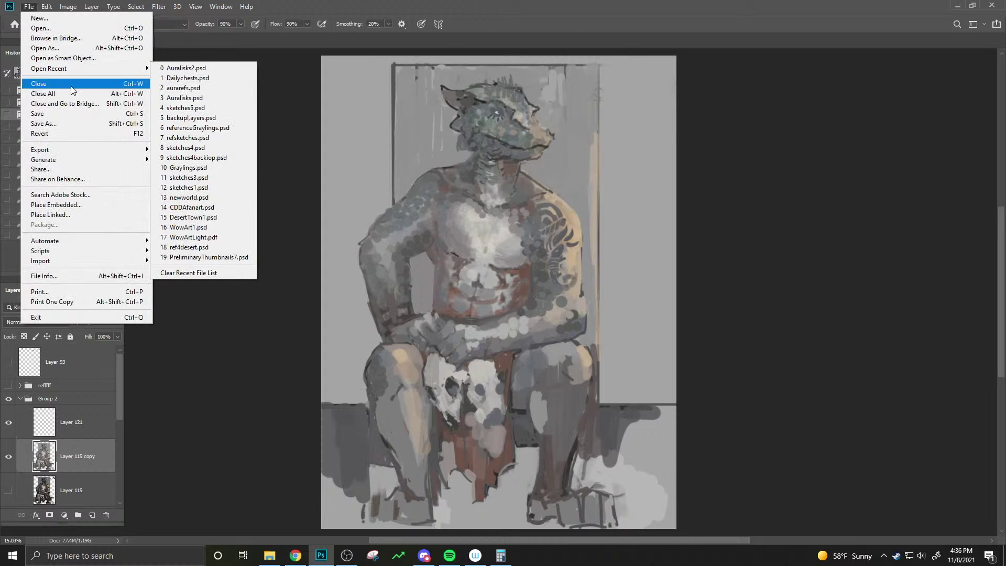
left_click(220, 69)
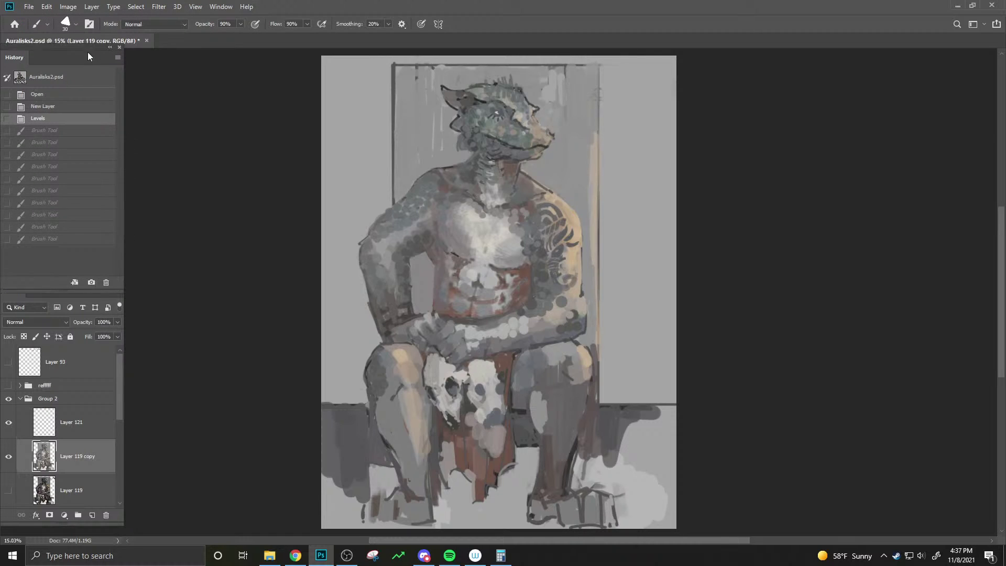
left_click(31, 8)
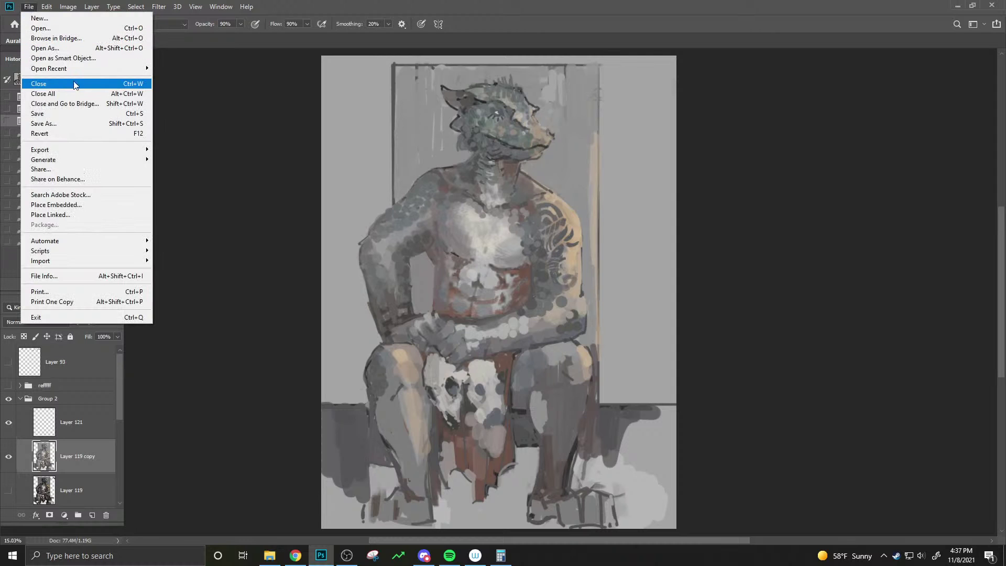
mouse_move(83, 68)
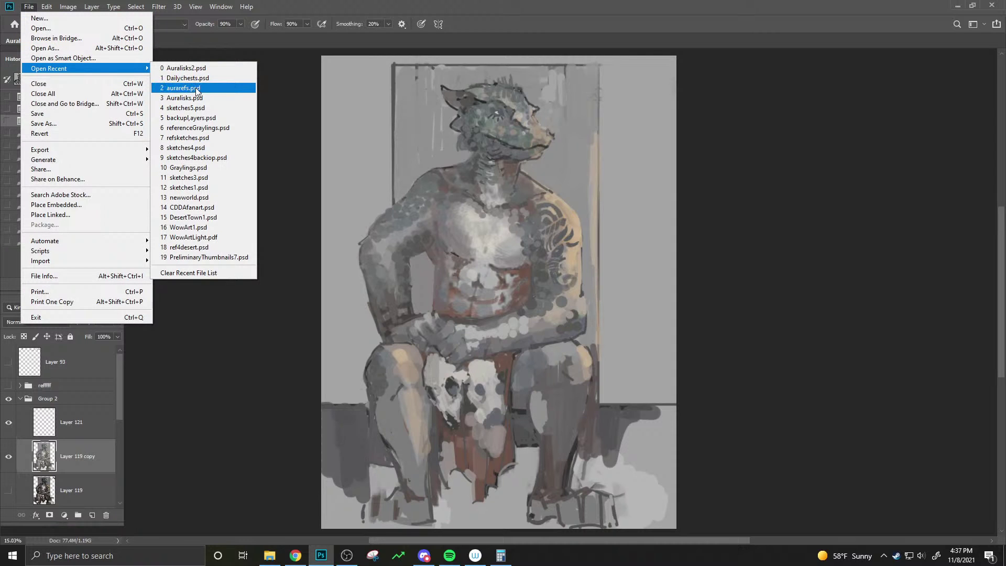
left_click(221, 92)
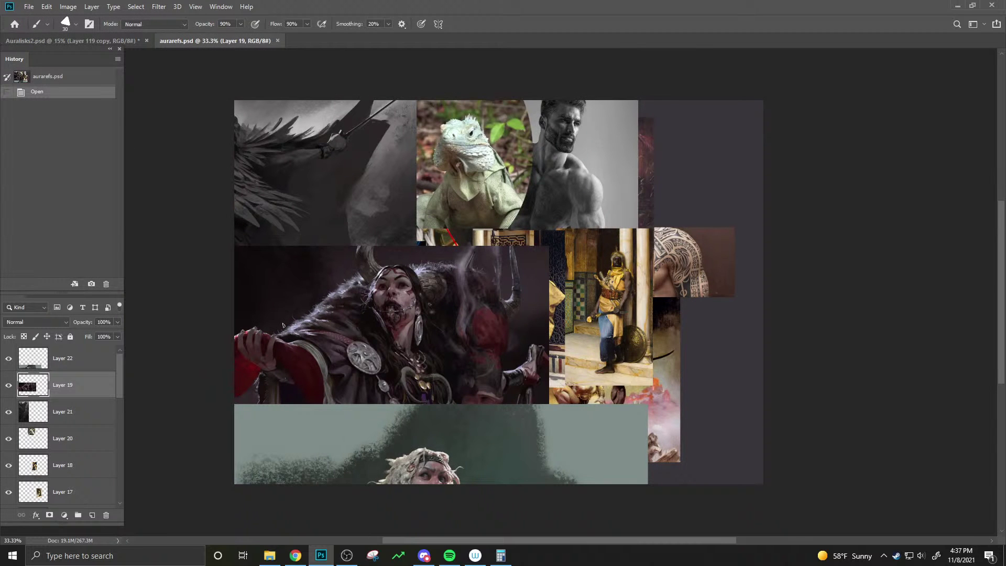
- Float the aurarefs.psd window beside the painting and move the armored warrior image upward on the reference board
left_click_drag(155, 40, 555, 53)
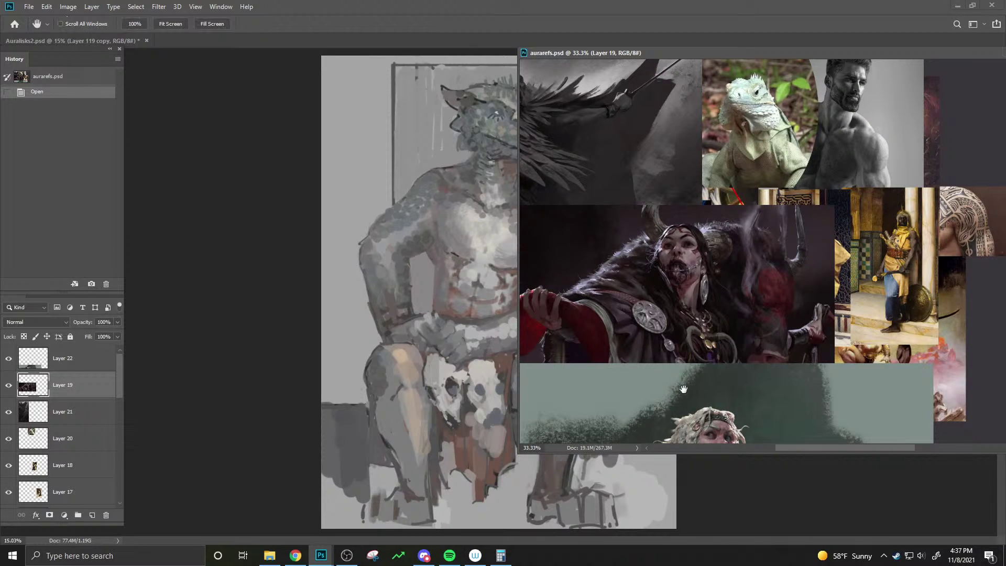
left_click_drag(683, 404, 663, 139)
left_click_drag(637, 53, 828, 46)
- Preview both aurarefs.psd and Auralisks2.psd in grayscale with the Dot Gain 20% proof colors
key("ctrl+y")
left_click(548, 258)
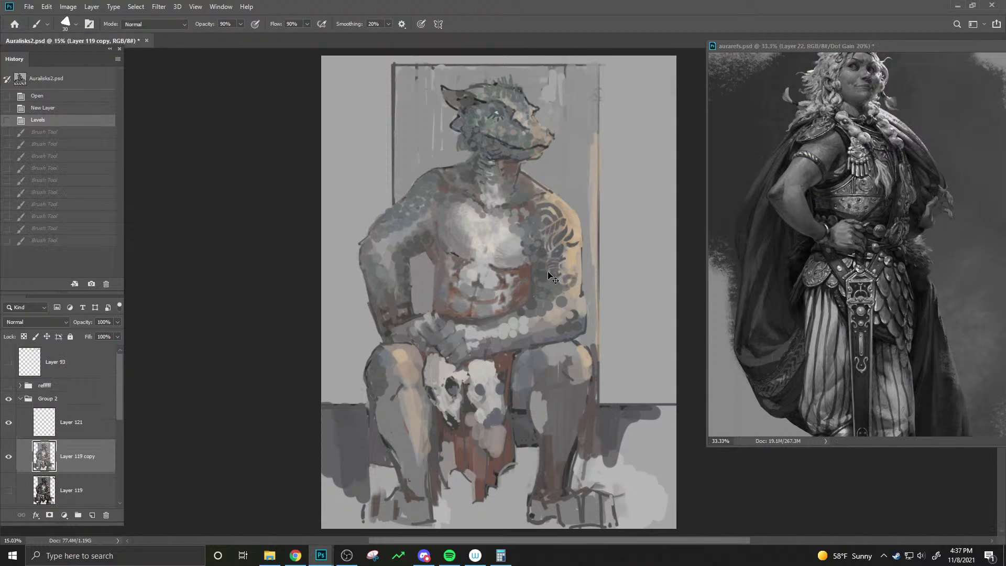
key("ctrl+y")
- Make the floating aurarefs.psd window taller and position it beside the seated figure with the warrior in view
key("h")
left_click(833, 100)
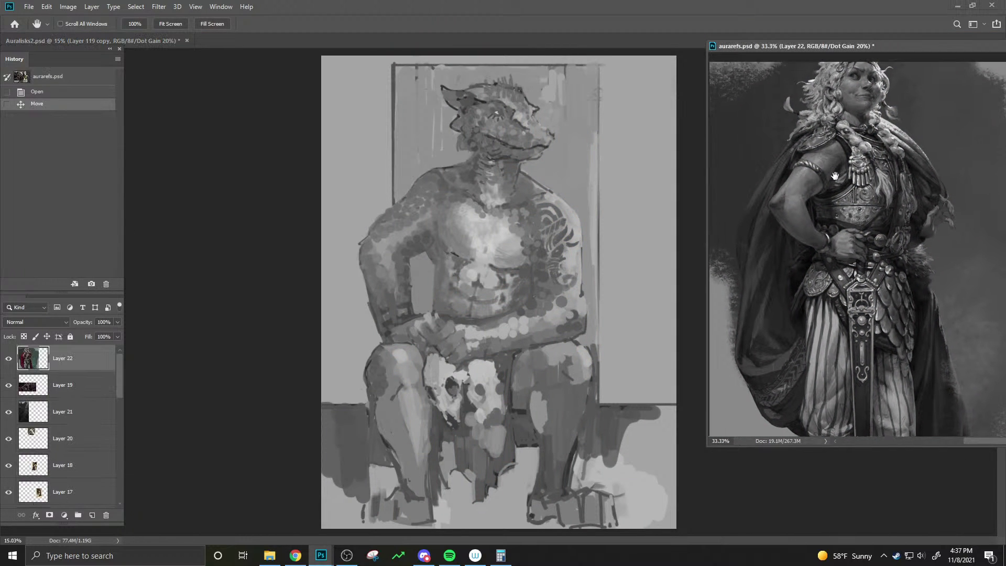
left_click_drag(831, 156, 844, 176)
key("b")
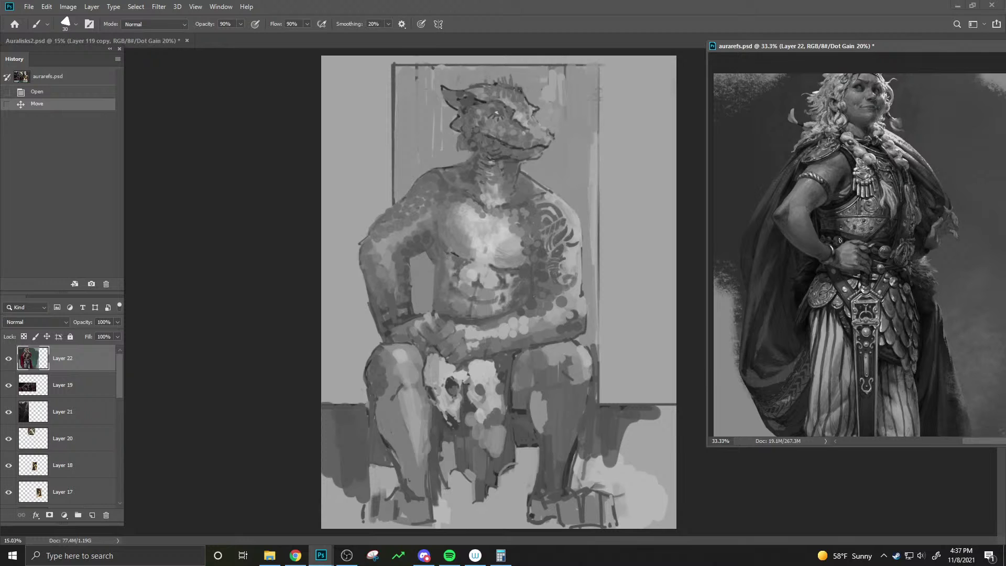
key("h")
mouse_move(840, 241)
left_mouse_down()
mouse_move(849, 197)
mouse_move(847, 223)
left_mouse_up()
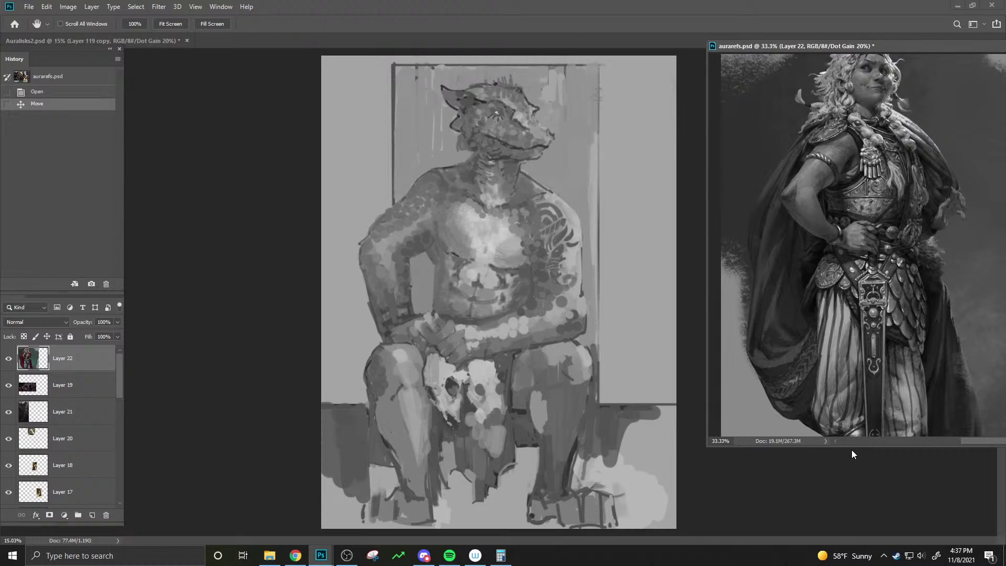
left_click_drag(849, 444, 846, 544)
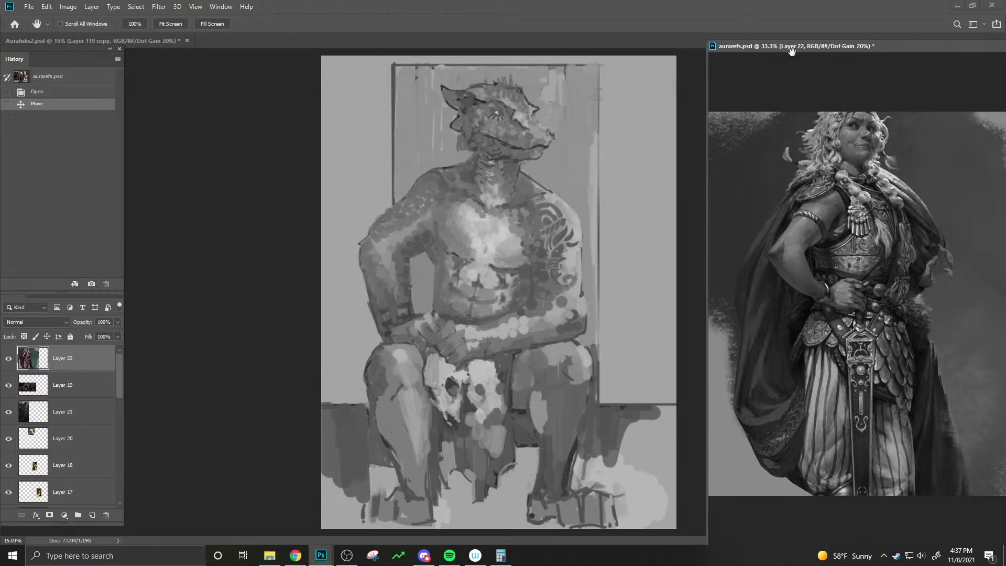
left_click_drag(792, 50, 780, 10)
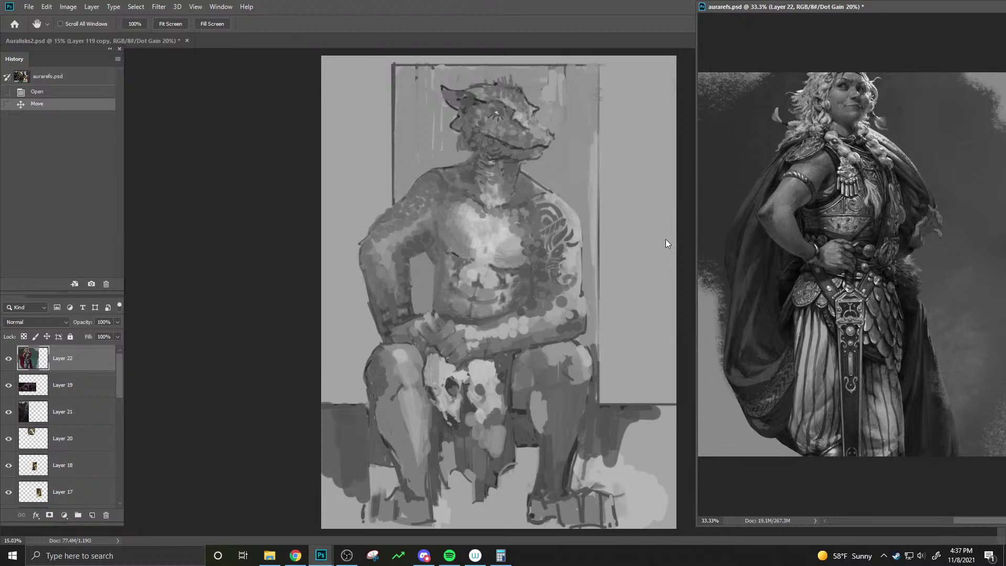
- Examine the armored warrior reference up close against the values of the seated figure
key("z")
left_click_drag(835, 239, 835, 241)
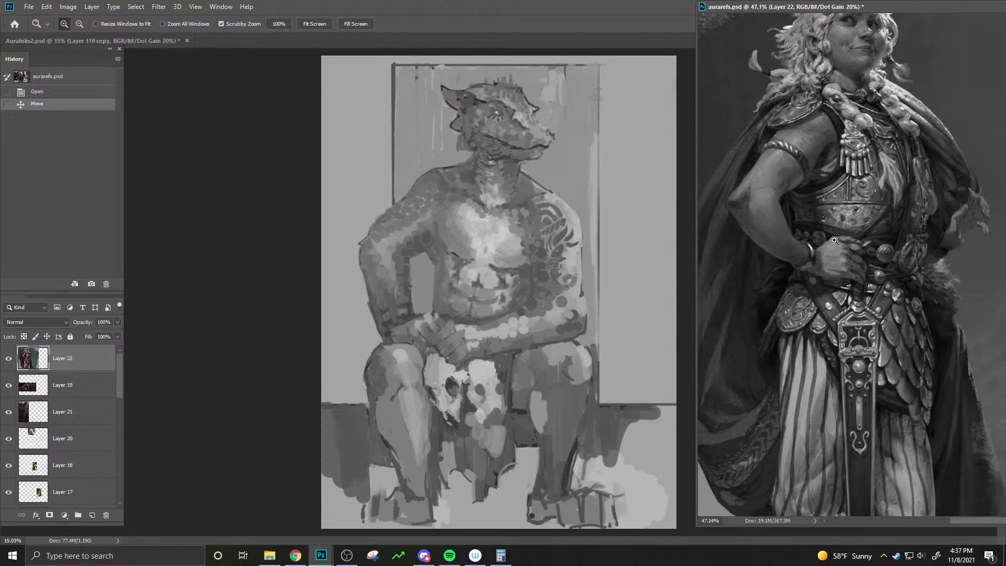
key("h")
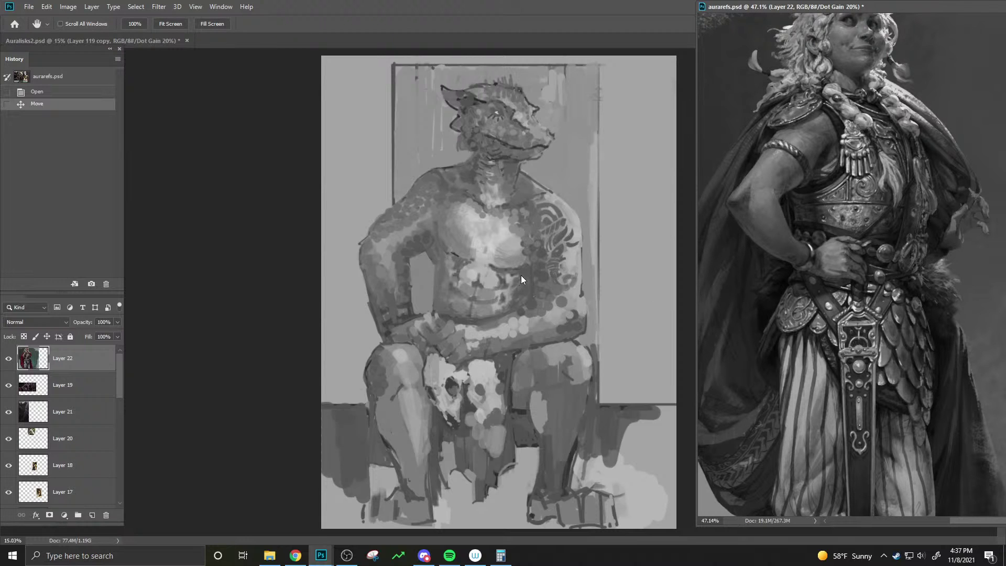
left_click(531, 258)
key("b")
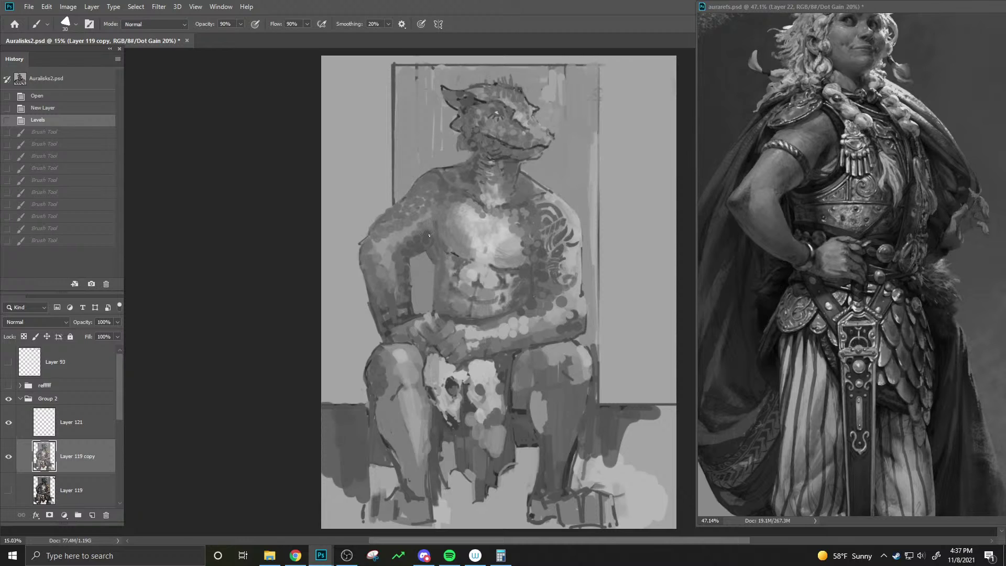
key("z")
left_click(658, 300, "alt")
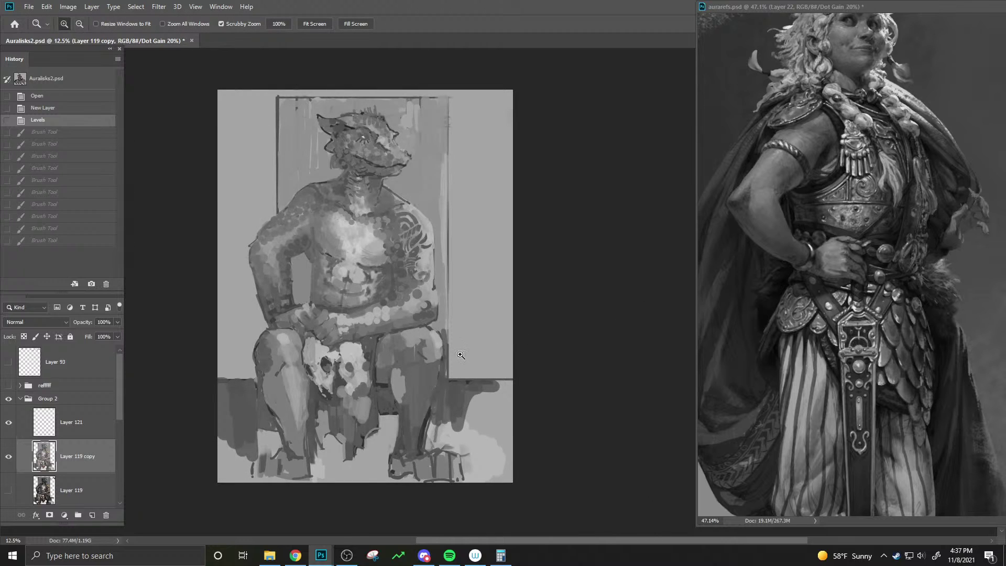
left_click(461, 356)
key("h")
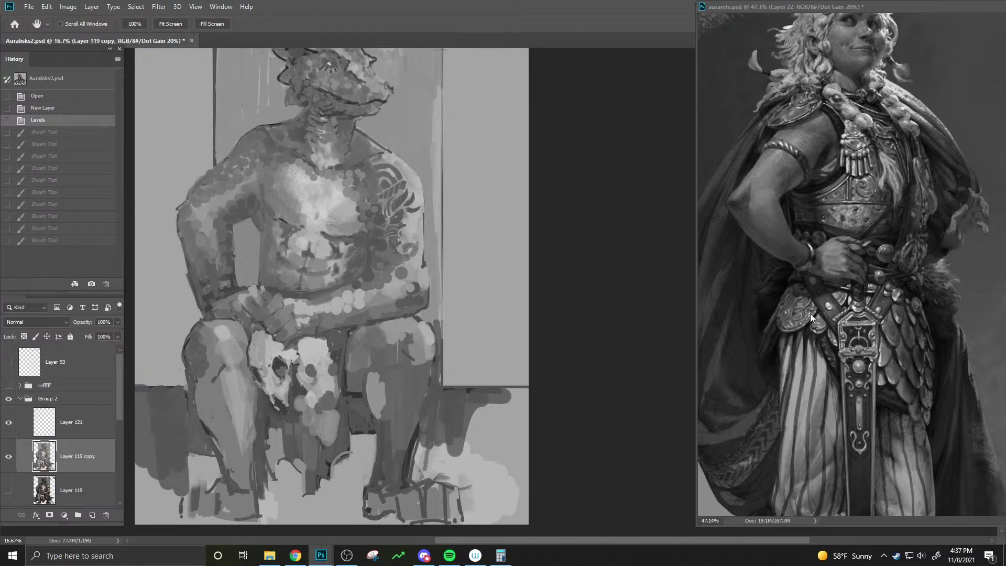
- Hide Layers 22, 21, 19, 20, 18 and 17 in aurarefs.psd to uncover the references beneath
left_click(791, 361)
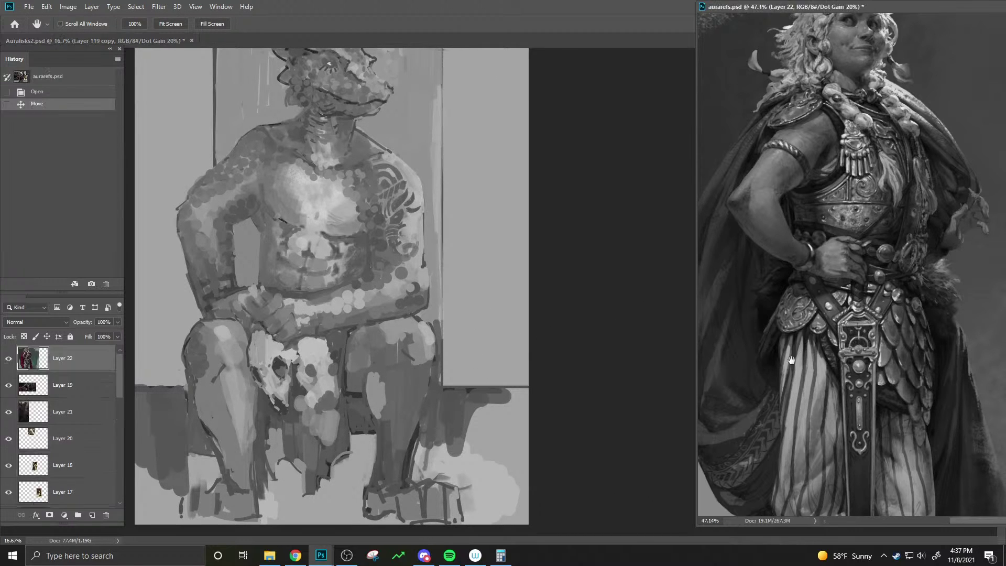
left_click(7, 359)
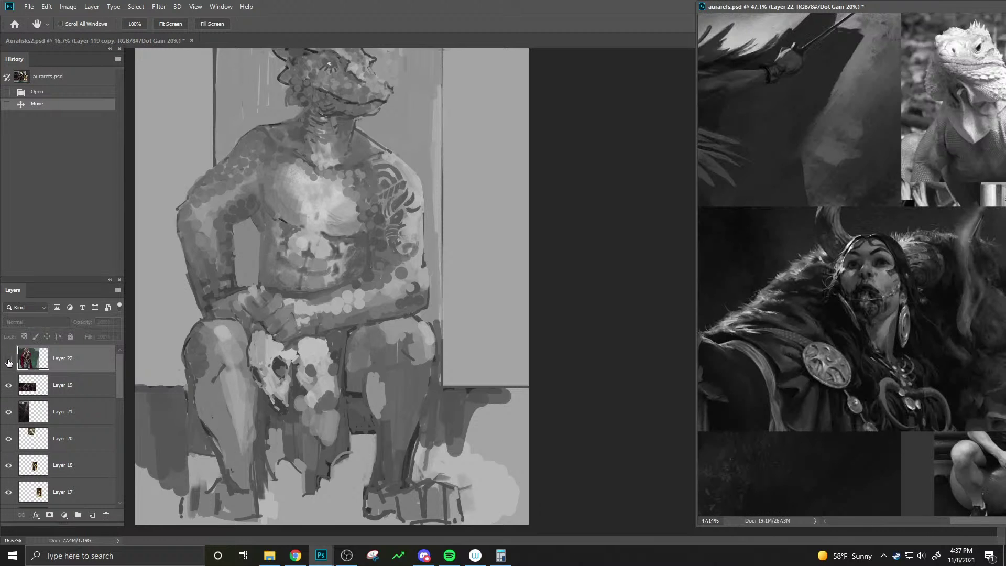
left_click(9, 413)
left_click(9, 413)
left_click(9, 412)
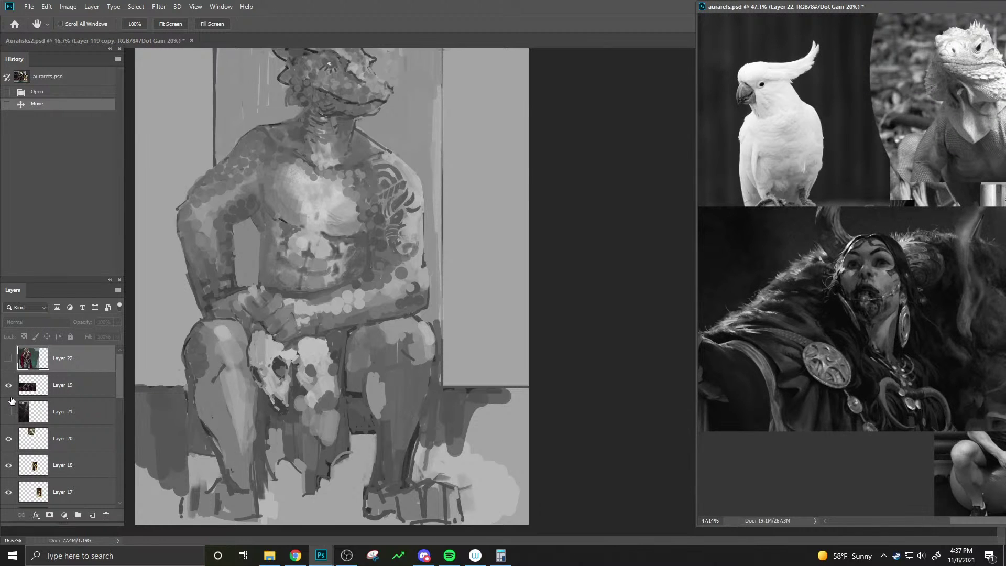
left_click(8, 386)
left_click(8, 439)
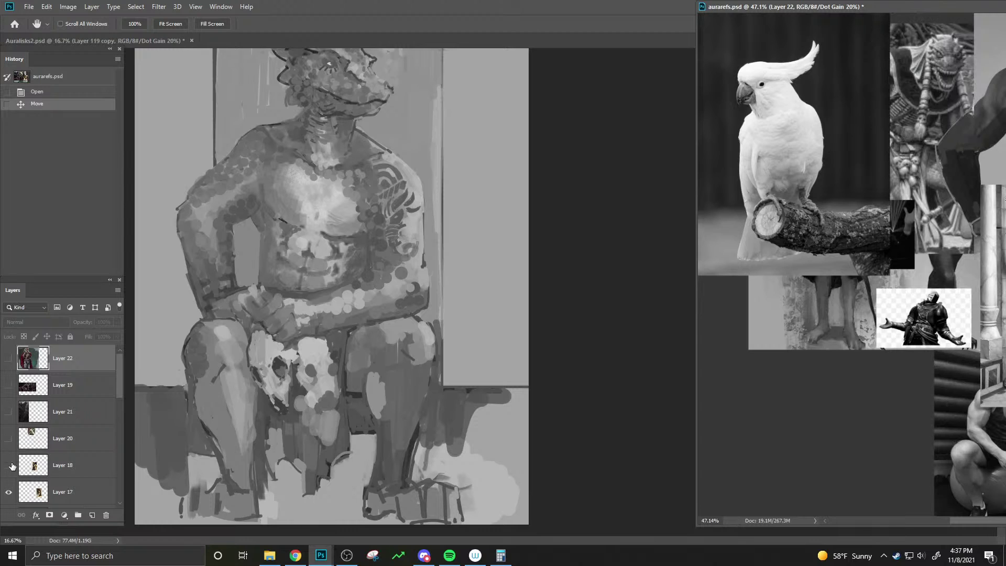
left_click(8, 466)
left_click(8, 492)
- Move the Layer 11 photo of the seated muscular man below the cockatoo with Free Transform
scroll(121, 413, "down", 3)
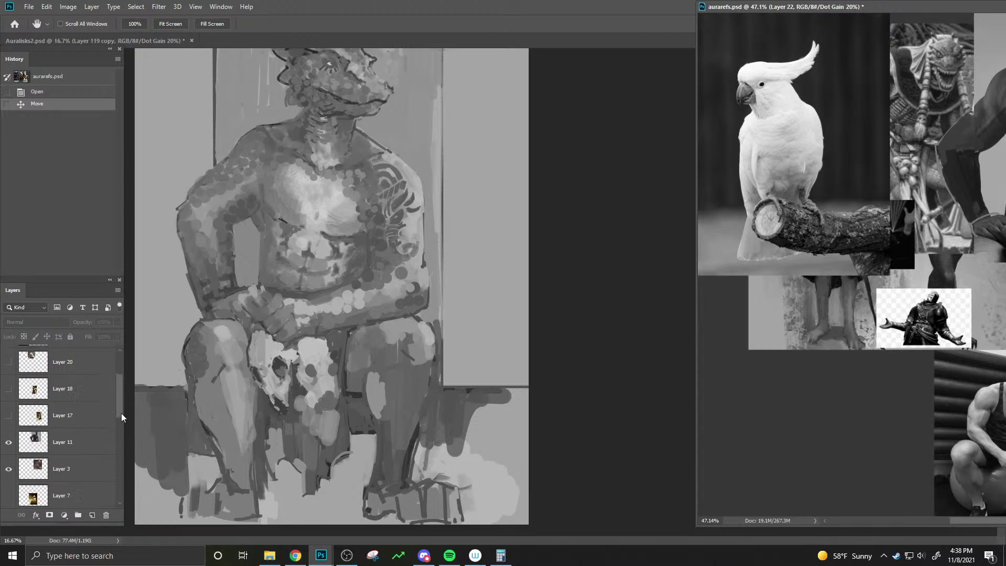
left_click(57, 430)
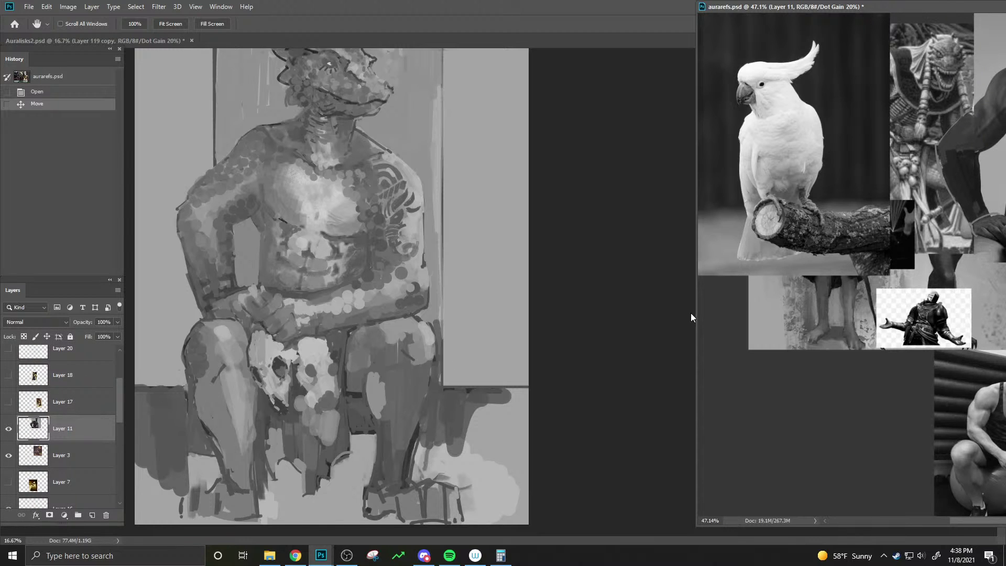
key("ctrl+t")
left_click_drag(964, 249, 744, 468)
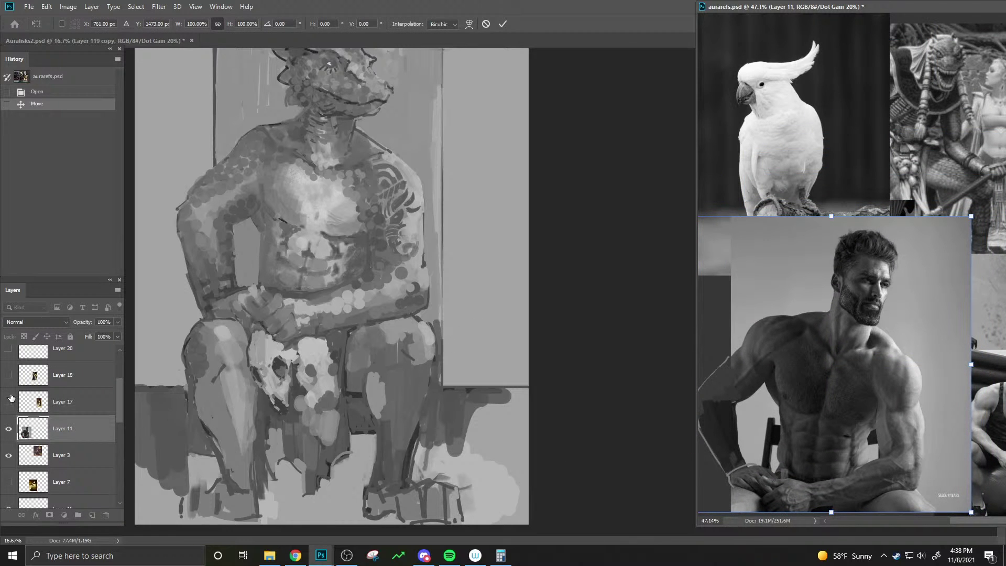
- Compare the armored warrior on Layer 22 with the muscular man photo by switching the warrior's visibility
scroll(124, 401, "up", 3)
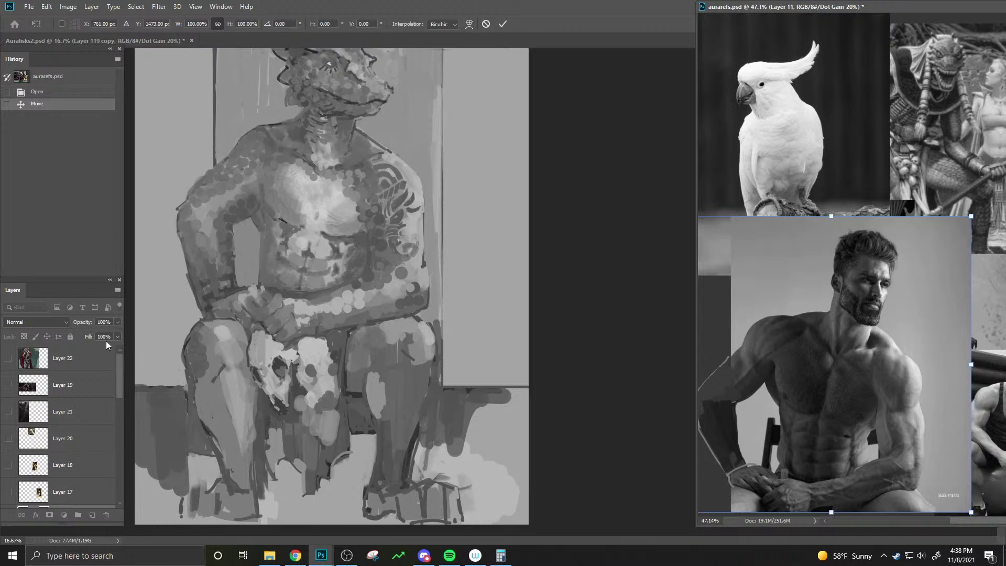
left_click(8, 359)
left_click(9, 360)
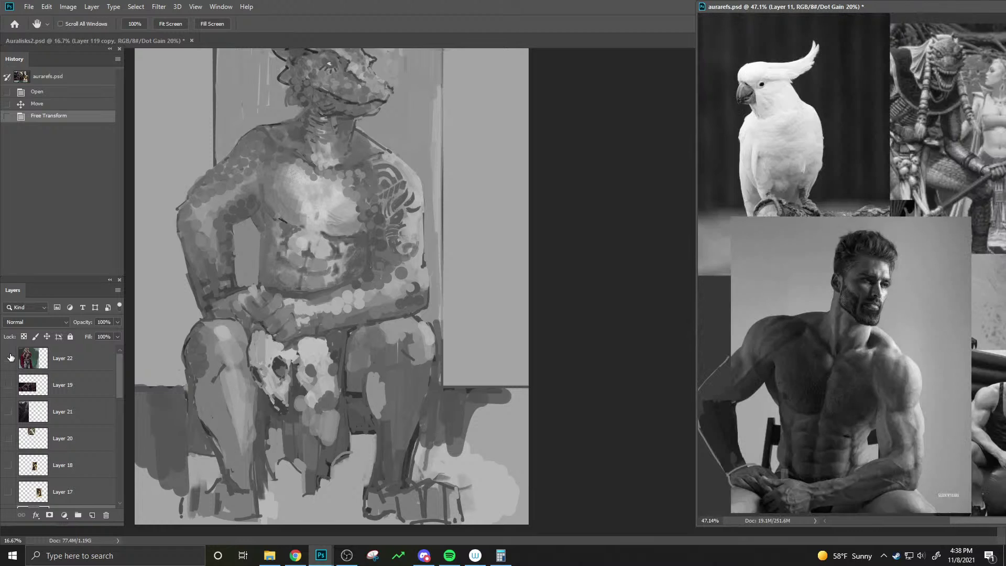
left_click(10, 358)
left_click(11, 357)
left_click(10, 357)
left_click(11, 357)
left_click(10, 357)
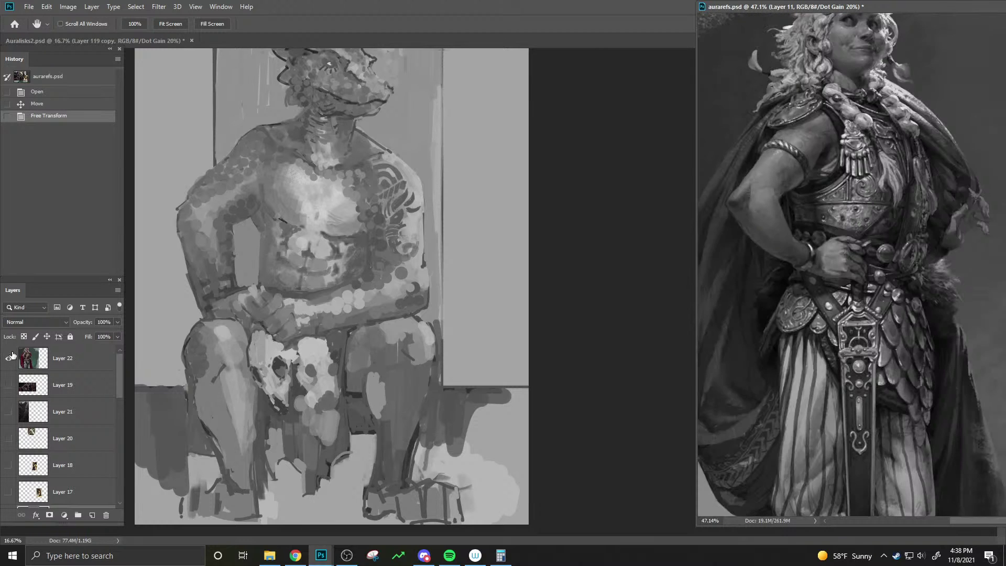
left_click(10, 358)
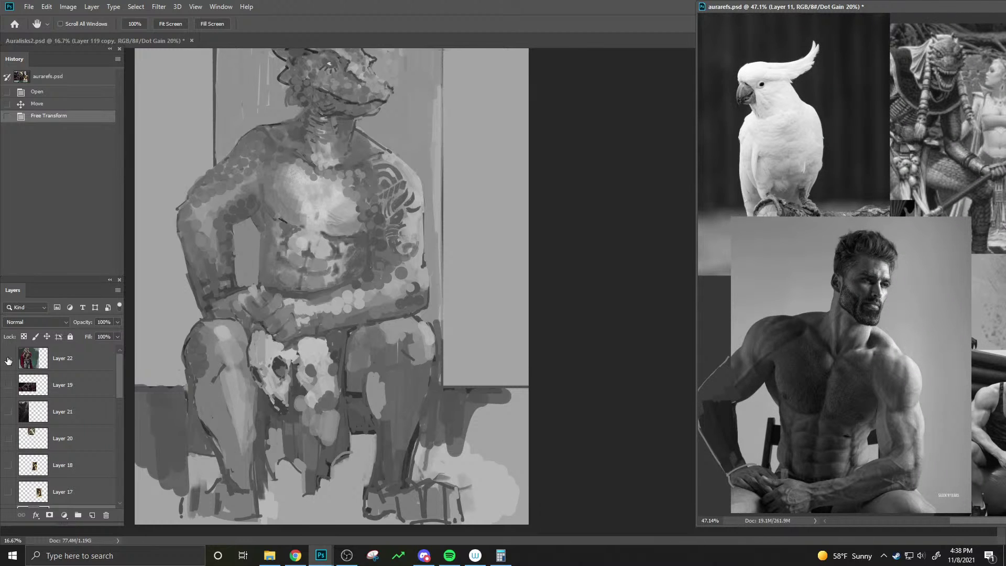
- Reframe the seated figure and compare Layer 119 copy with the original Layer 119 by switching their visibility
left_click(421, 392)
mouse_move(461, 393)
left_mouse_down()
mouse_move(488, 404)
mouse_move(506, 386)
mouse_move(446, 397)
left_mouse_up()
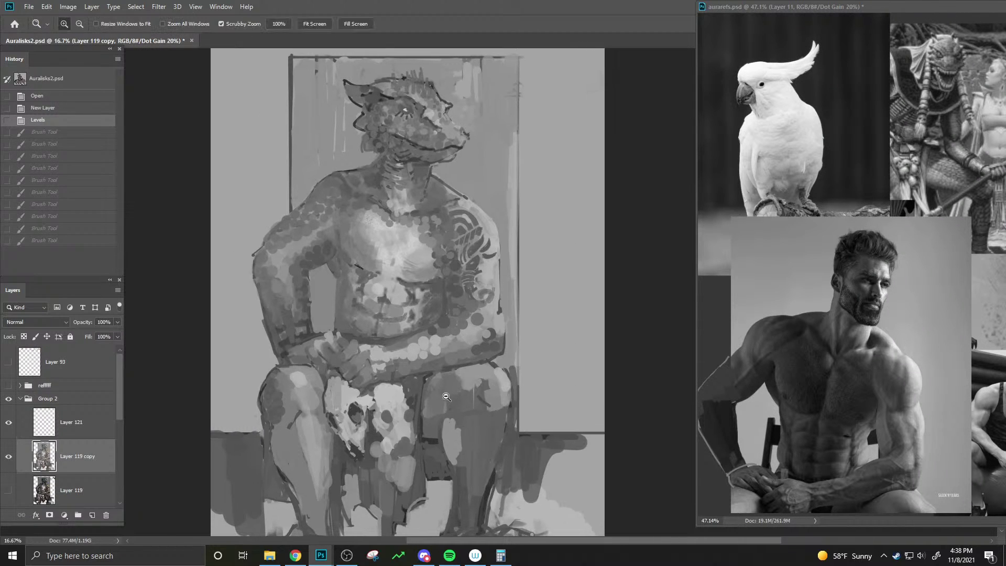
left_click(445, 397, "alt")
left_click_drag(526, 319, 537, 436)
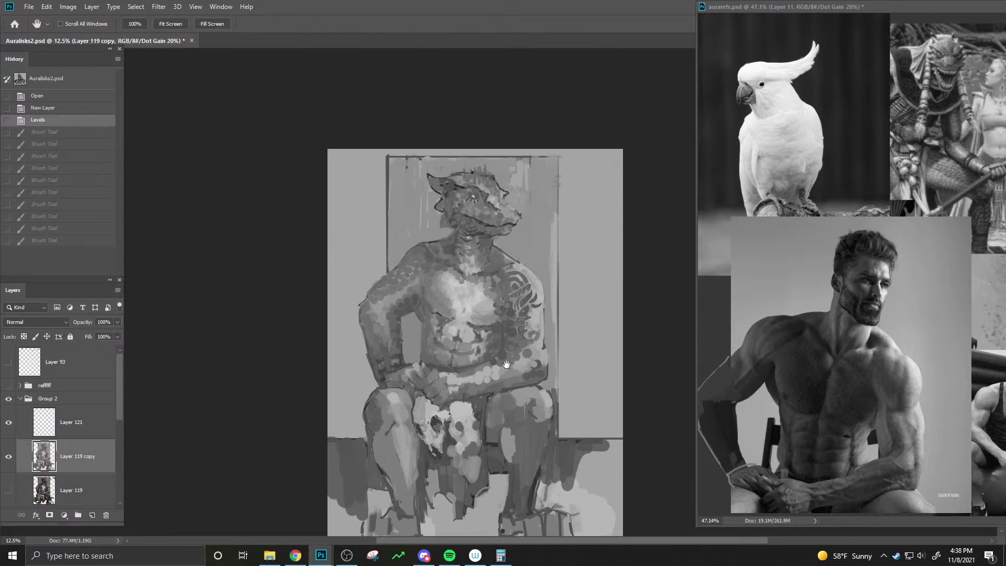
left_click_drag(505, 375, 526, 349)
left_click(514, 363)
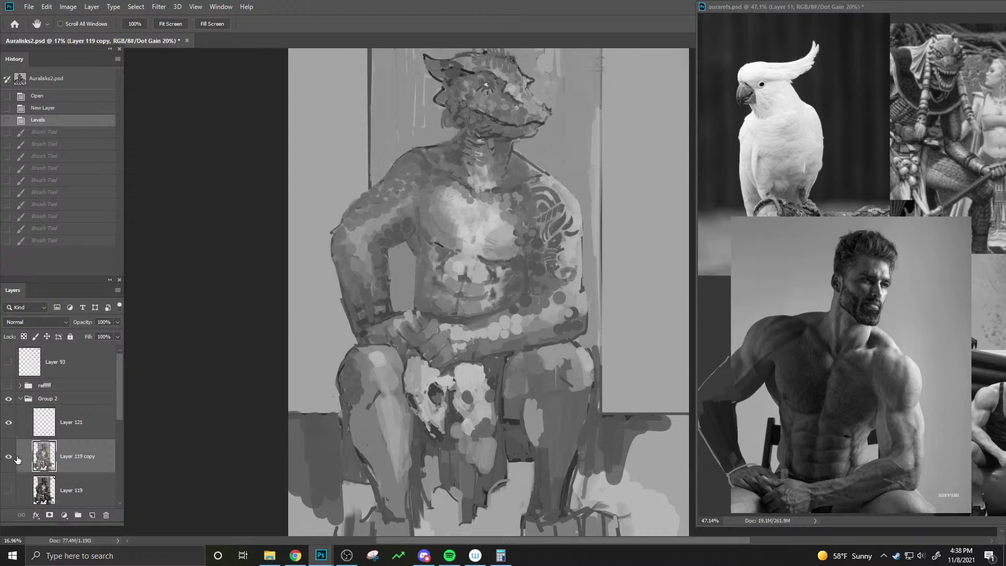
left_click(9, 490)
left_click(8, 457)
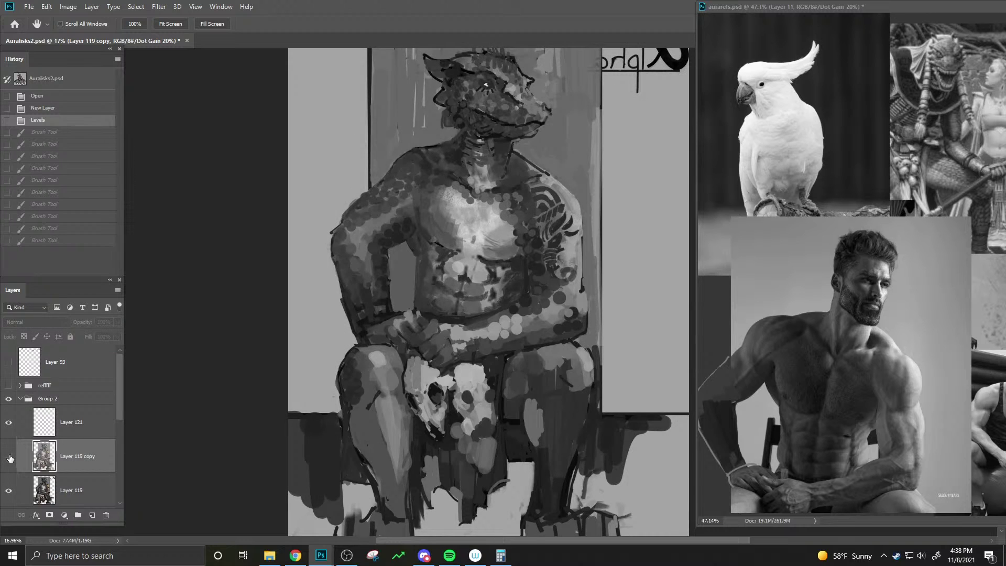
left_click(9, 457)
left_click(9, 490)
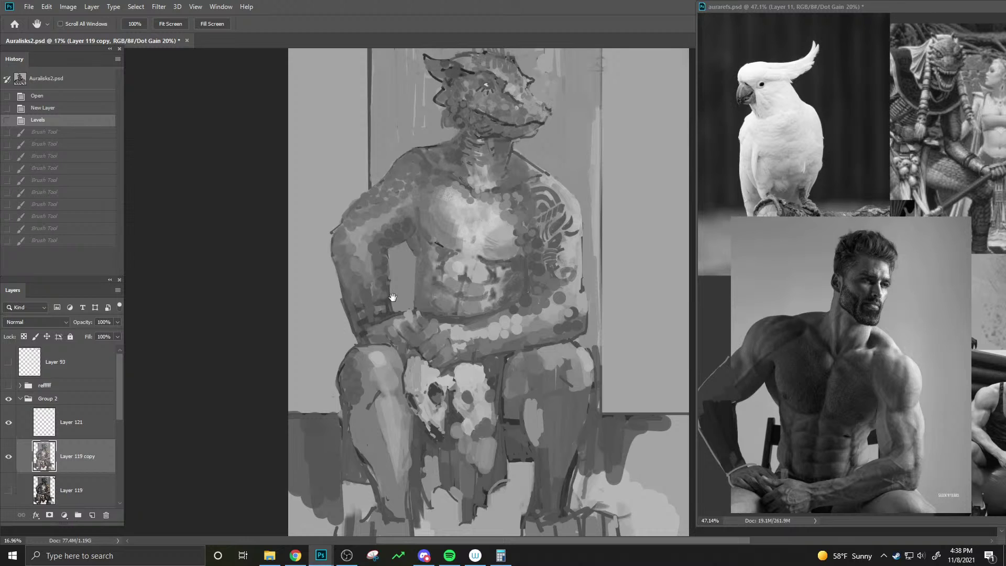
key("b")
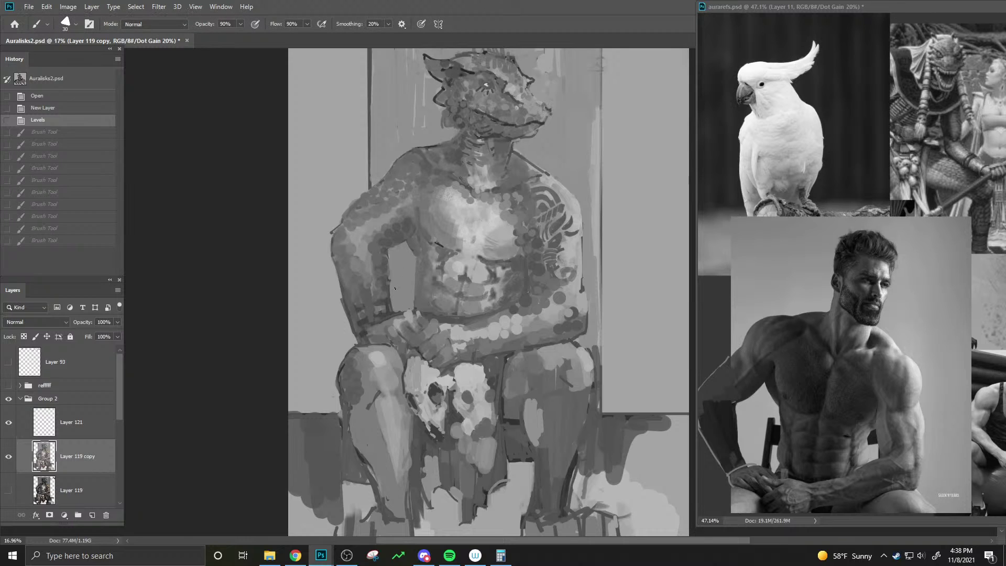
- Repaint the edge of the gap between the bent arm and the torso with the gray sampled from inside the gap
left_click(399, 283, "alt")
mouse_move(392, 280)
left_mouse_down()
mouse_move(391, 313)
mouse_move(389, 304)
left_mouse_up()
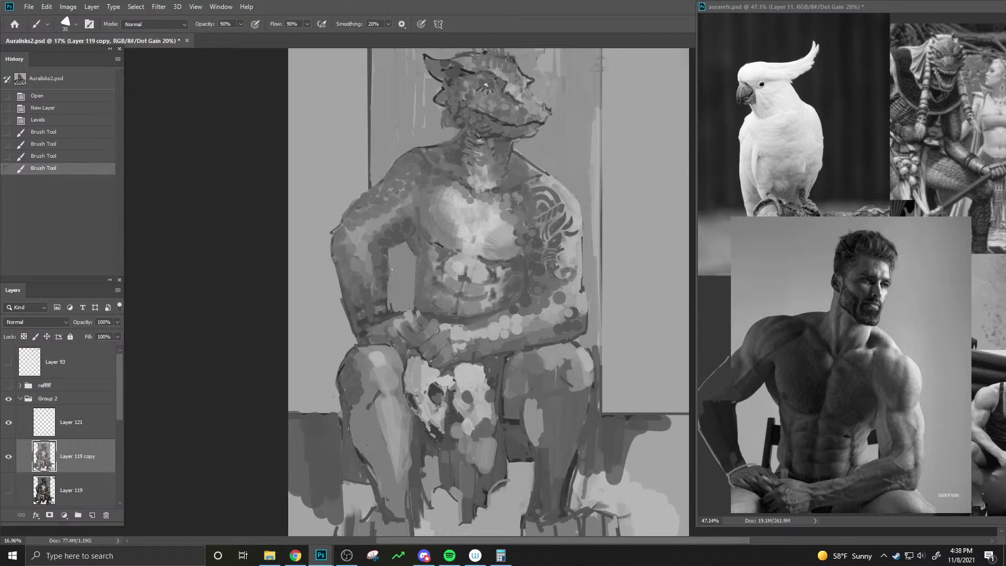
left_click_drag(392, 269, 390, 301)
- Erase along the outer contour of the bent arm, from the forearm up past the elbow, to clean up its outline
key("e")
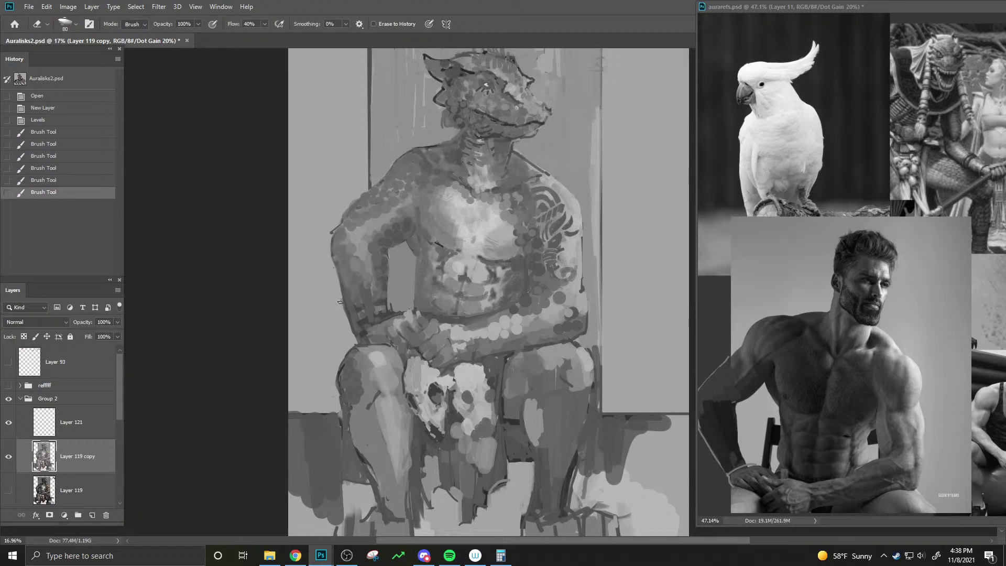
left_click_drag(335, 268, 352, 317)
left_click_drag(350, 310, 350, 314)
left_click_drag(339, 273, 346, 299)
mouse_move(338, 251)
left_mouse_down()
mouse_move(343, 278)
mouse_move(341, 257)
left_mouse_up()
left_click_drag(341, 223, 347, 220)
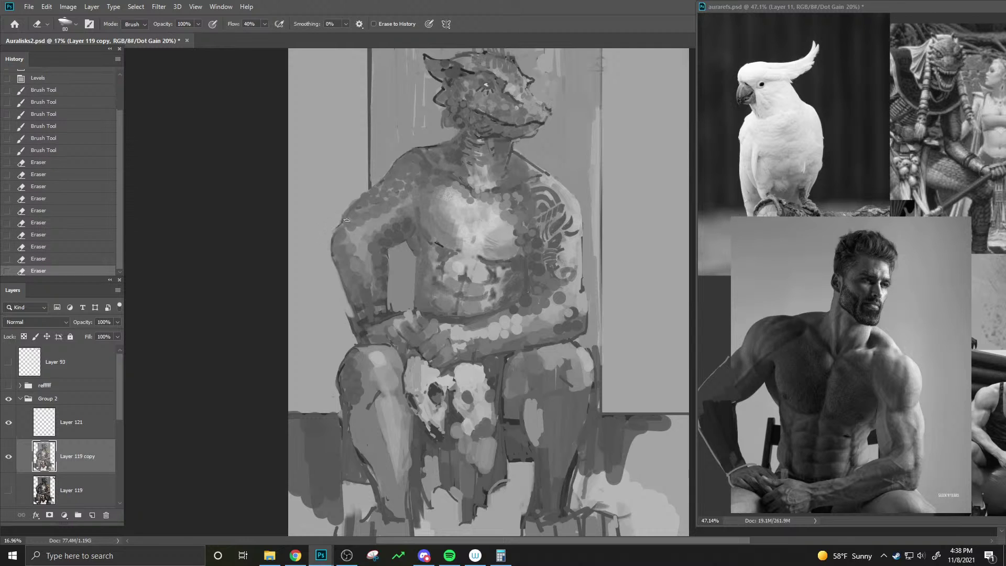
- Brush short gray strokes over the bent arm's upper part and armpit, undoing the oversized last dab
key("b")
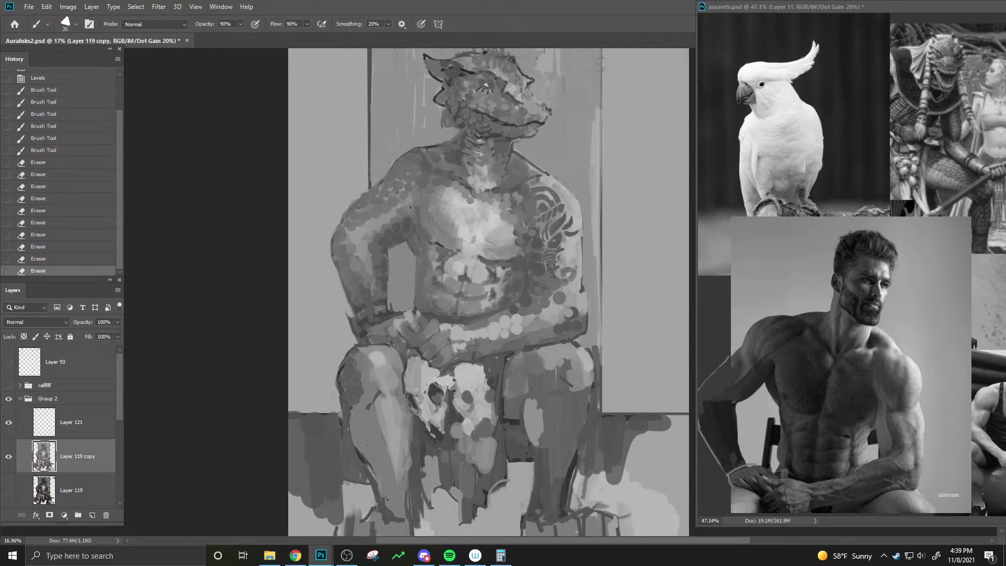
left_click(413, 198)
left_click(400, 212)
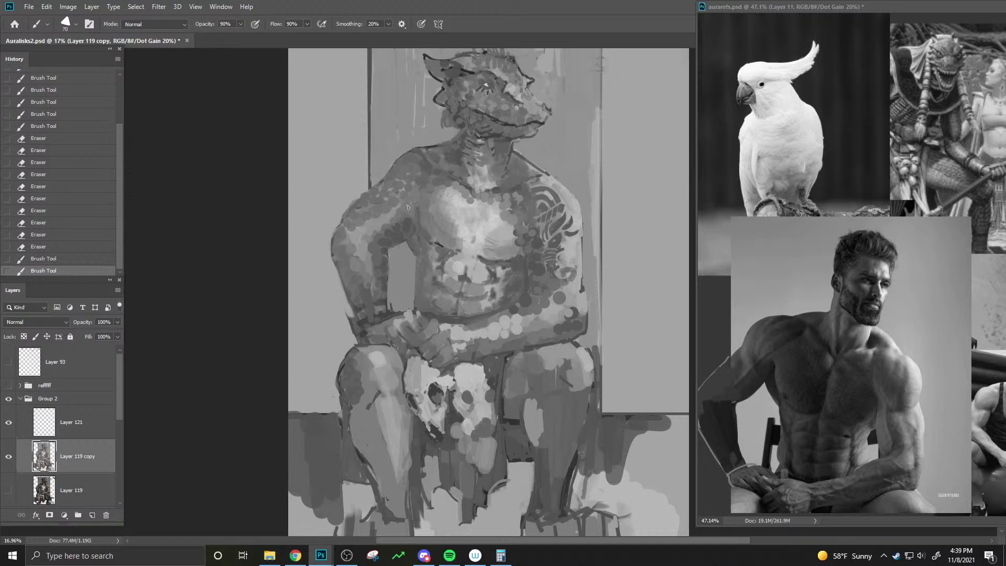
left_click(414, 210)
left_click(424, 210)
key("bracketright")
key("bracketright")
left_click(389, 214)
key("ctrl+z")
key("bracketleft")
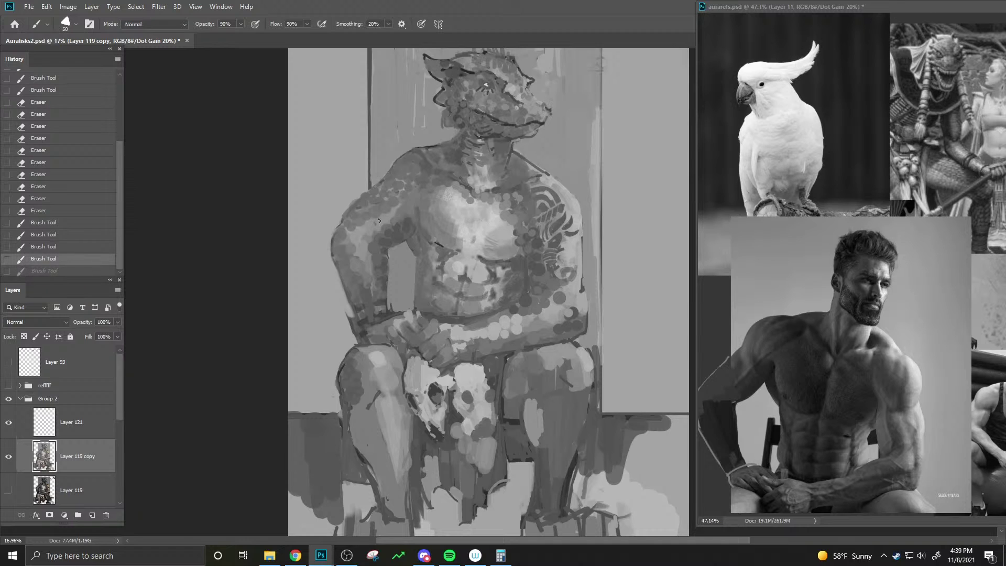
- Refine the transition between the bent arm's upper part and the chest with small brush dabs
left_click(414, 195)
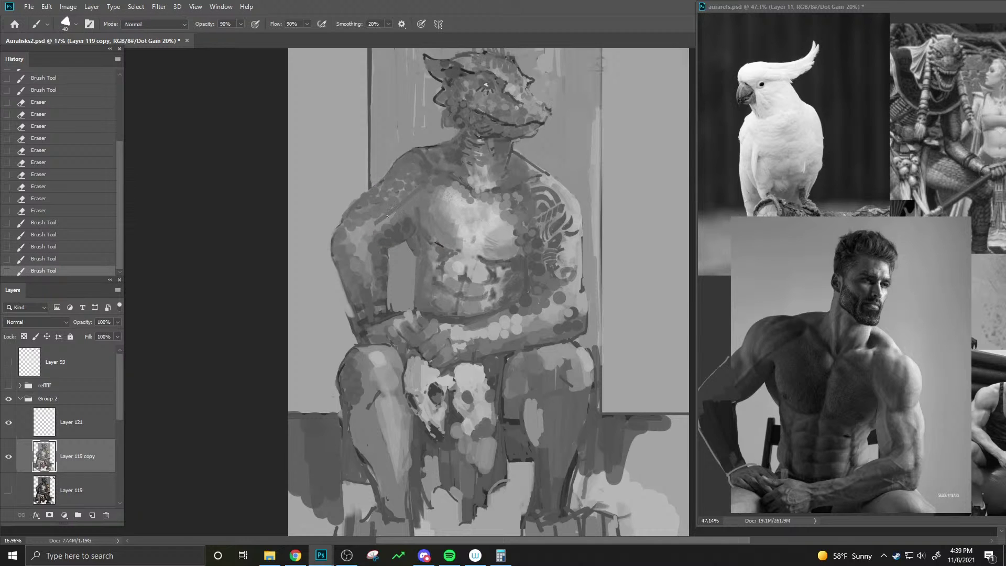
left_click(387, 215)
left_click(420, 193)
left_click(406, 196)
left_click(430, 194)
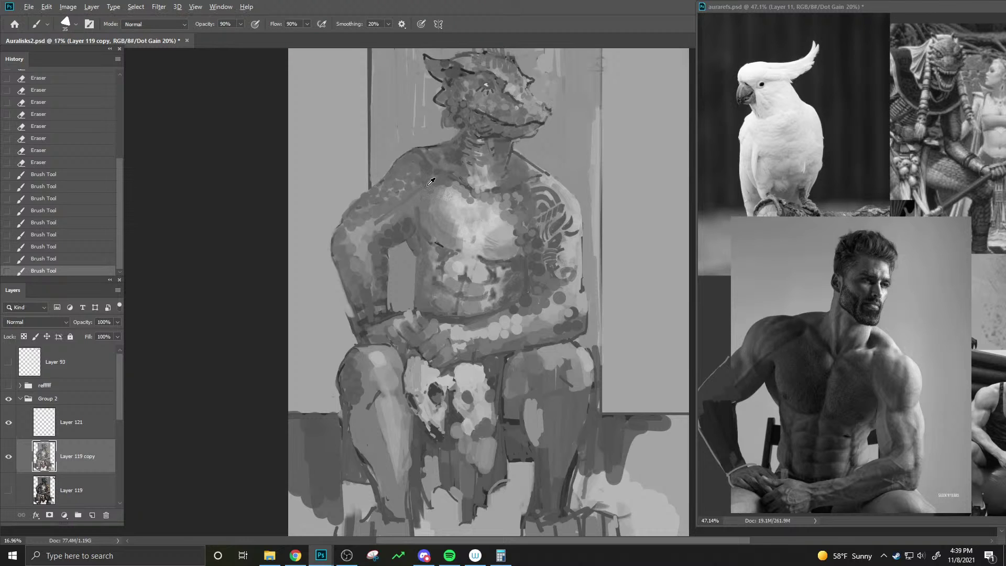
- Paint over the front of the bent arm's shoulder and the upper chest with gray sampled below the neck
left_click(468, 187, "alt")
left_click(414, 186)
key("bracketright")
left_click(428, 168)
left_click(429, 173)
left_click(429, 179)
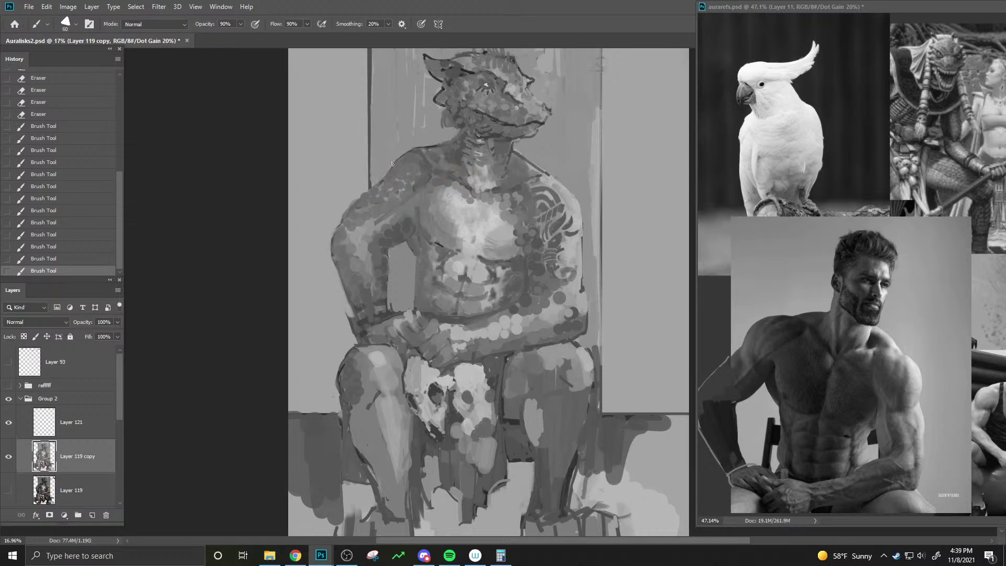
- Smooth the top of the bent arm's shoulder and the trapezius using grays sampled from the shoulder and the neck base
mouse_move(404, 152)
left_mouse_down()
mouse_move(382, 178)
mouse_move(421, 146)
mouse_move(389, 168)
mouse_move(391, 159)
mouse_move(386, 171)
mouse_move(428, 144)
mouse_move(399, 156)
mouse_move(424, 153)
mouse_move(386, 181)
mouse_move(415, 152)
left_mouse_up()
key("ctrl+z")
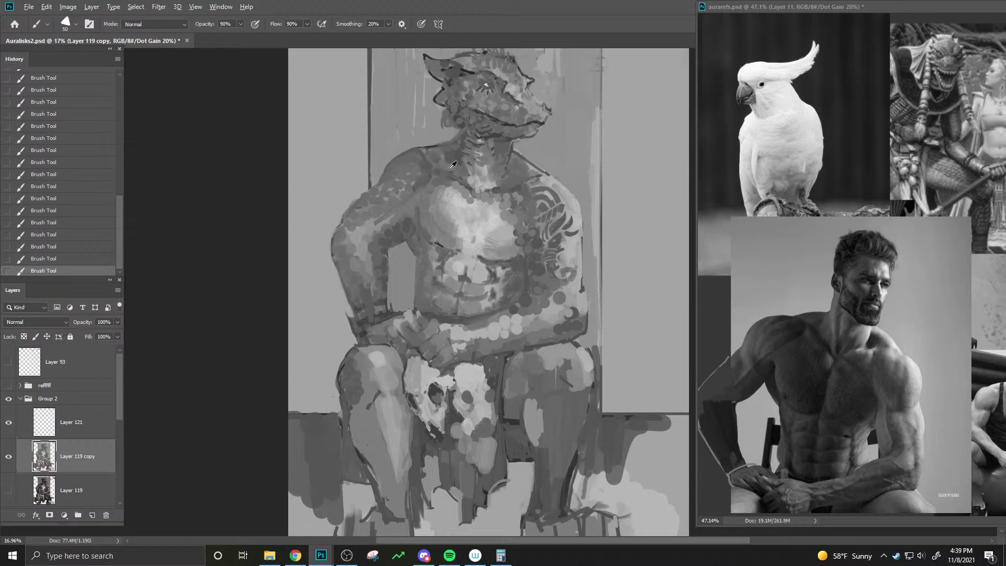
left_click(416, 158, "alt")
key("bracketright")
key("bracketleft")
key("bracketright")
key("bracketright")
key("bracketright")
left_click(451, 147, "alt")
key("bracketleft")
key("bracketleft")
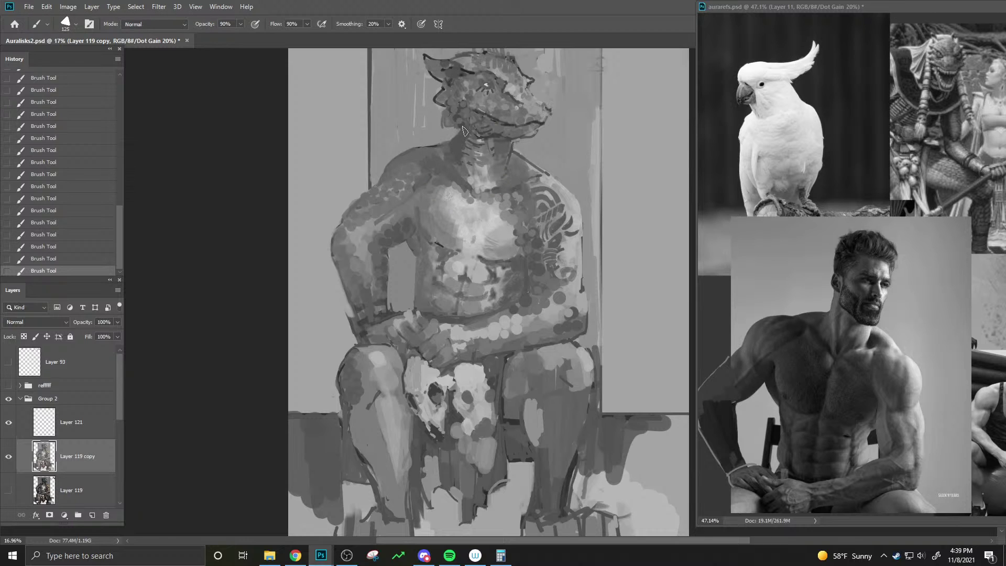
- Block in a darker gray shadow behind the jaw and down the back of the neck
mouse_move(464, 137)
left_mouse_down()
mouse_move(455, 145)
mouse_move(457, 122)
left_mouse_up()
left_click_drag(468, 111, 473, 128)
key("bracketright")
key("bracketright")
key("bracketleft")
key("bracketleft")
key("bracketleft")
- Refine the notch between the back of the head and the trapezius with gray sampled at the neck base
left_click(449, 146, "alt")
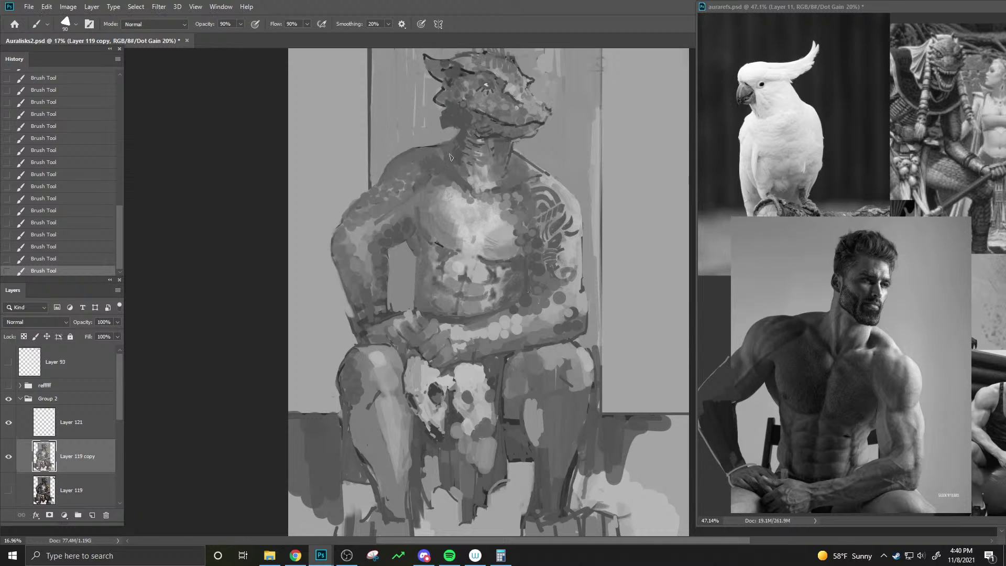
key("e")
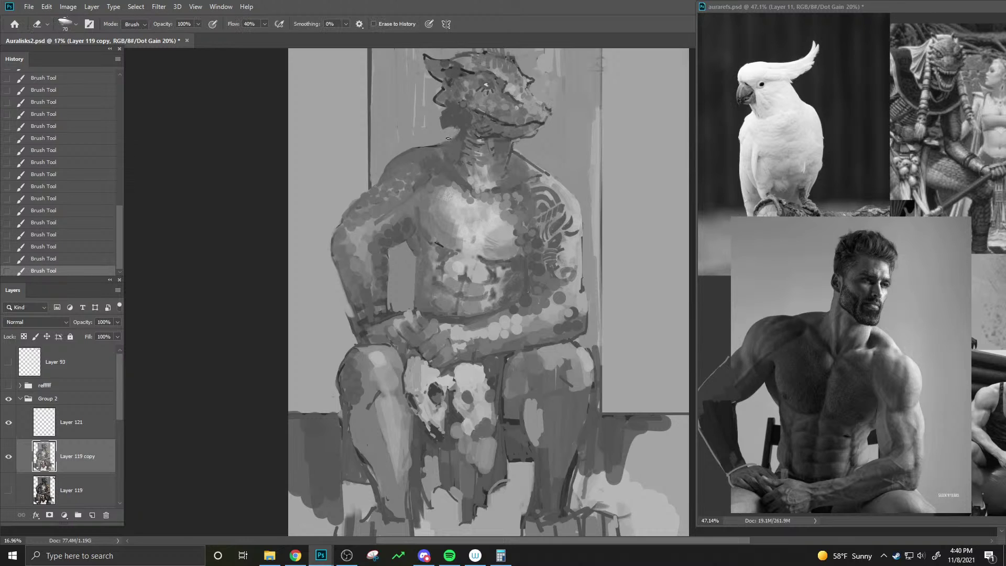
key("b")
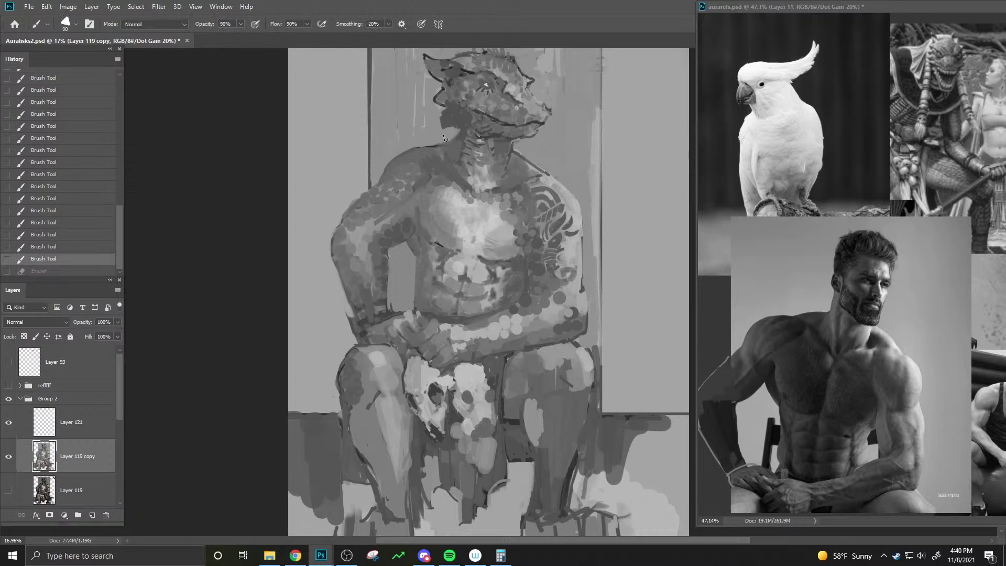
key("bracketleft")
key("bracketleft")
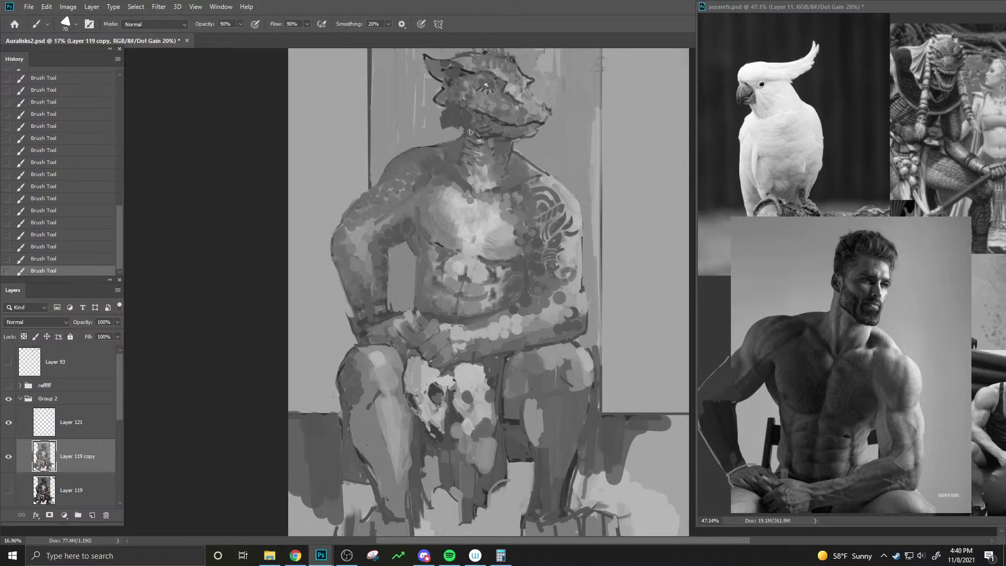
- Cover the scales and light marks on the side of the neck with grays sampled from the neck
left_click(461, 161, "alt")
key("bracketright")
left_click(473, 149, "alt")
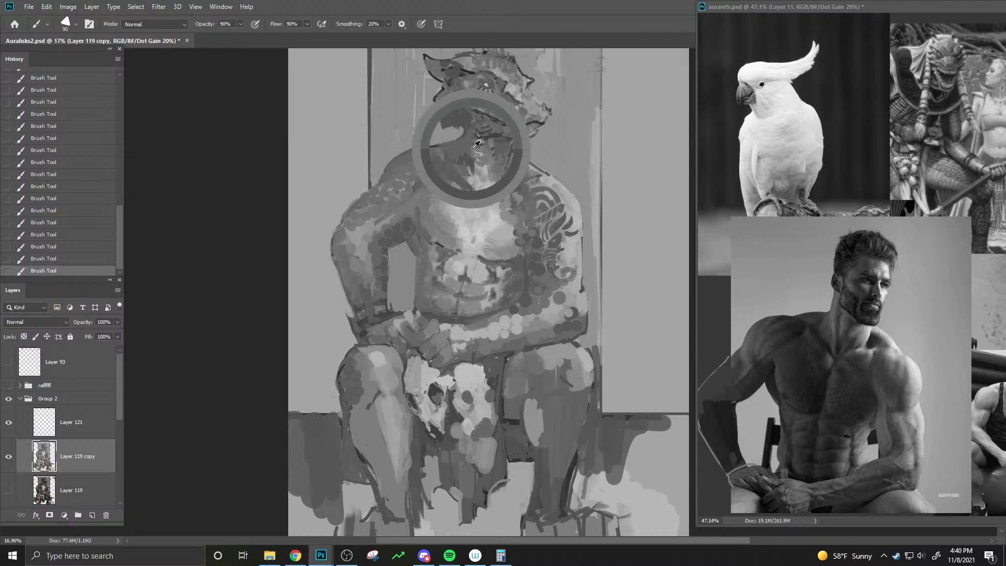
key("bracketright")
key("bracketright")
key("bracketright")
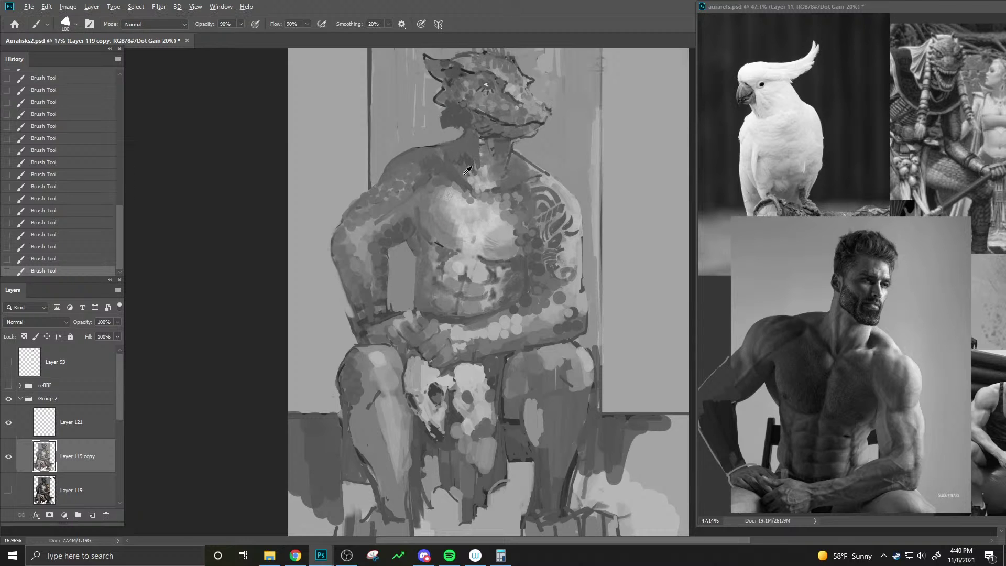
- Paint over the bright stripe down the throat with gray sampled from the front of the neck, using a larger brush
left_click(502, 145, "alt")
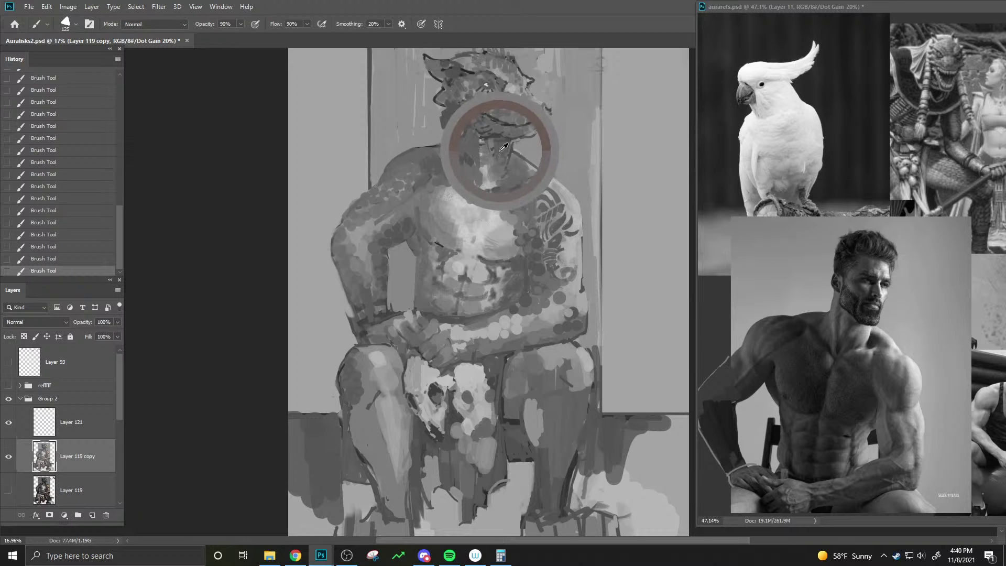
key("bracketright")
key("bracketright")
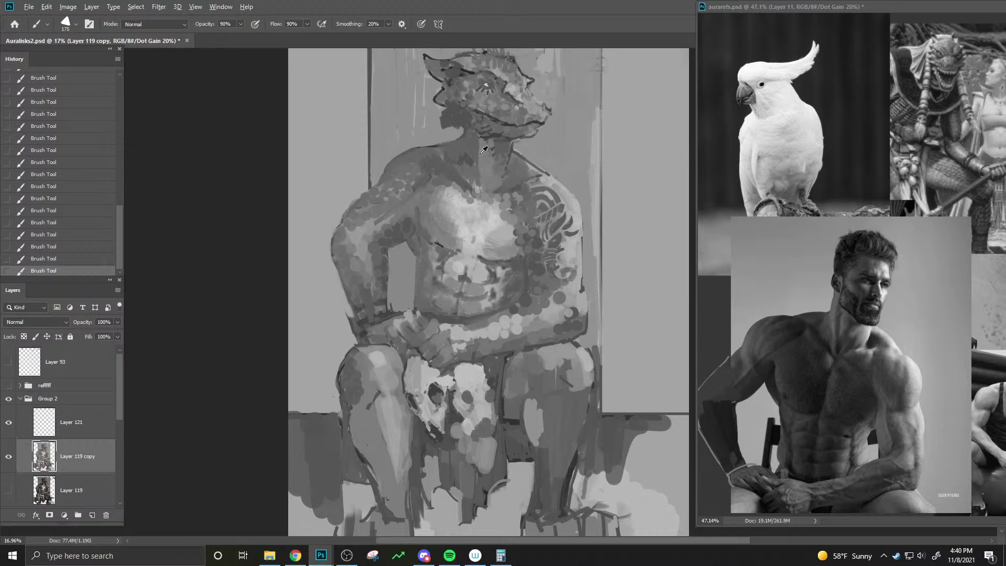
key("bracketleft")
key("bracketleft")
key("bracketleft")
key("bracketright")
- Fill the light patch at the base of the neck with gray and paint a dark diagonal collarbone line there
left_click(464, 183, "alt")
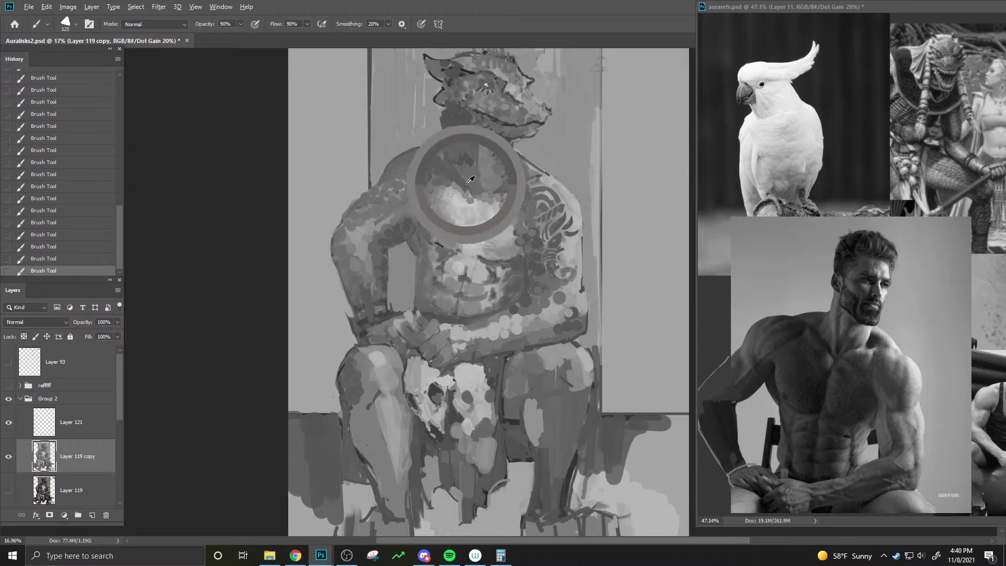
key("bracketleft")
key("bracketleft")
key("bracketleft")
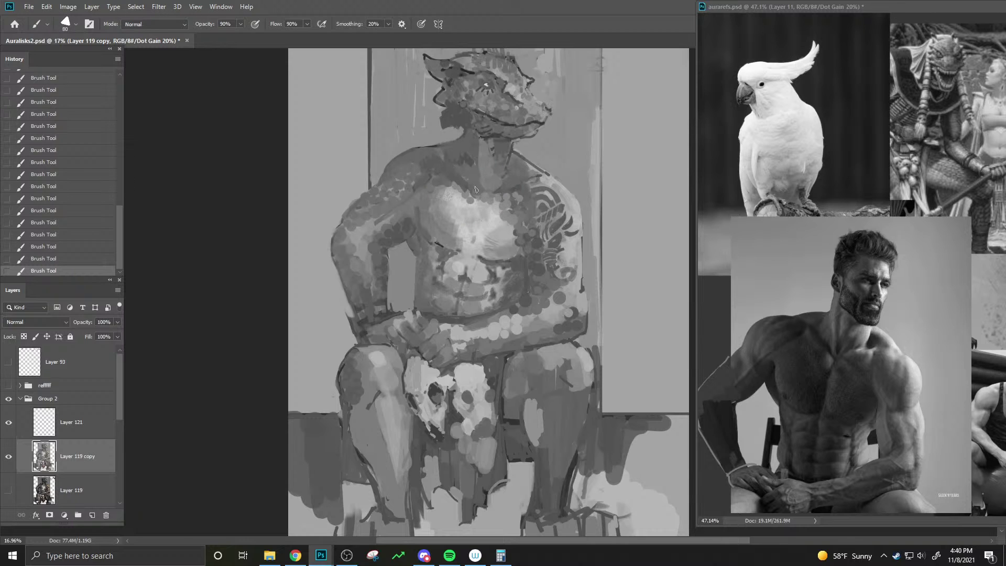
left_click(471, 183, "alt")
key("bracketleft")
key("bracketleft")
left_click(495, 135, "alt")
key("ctrl+z")
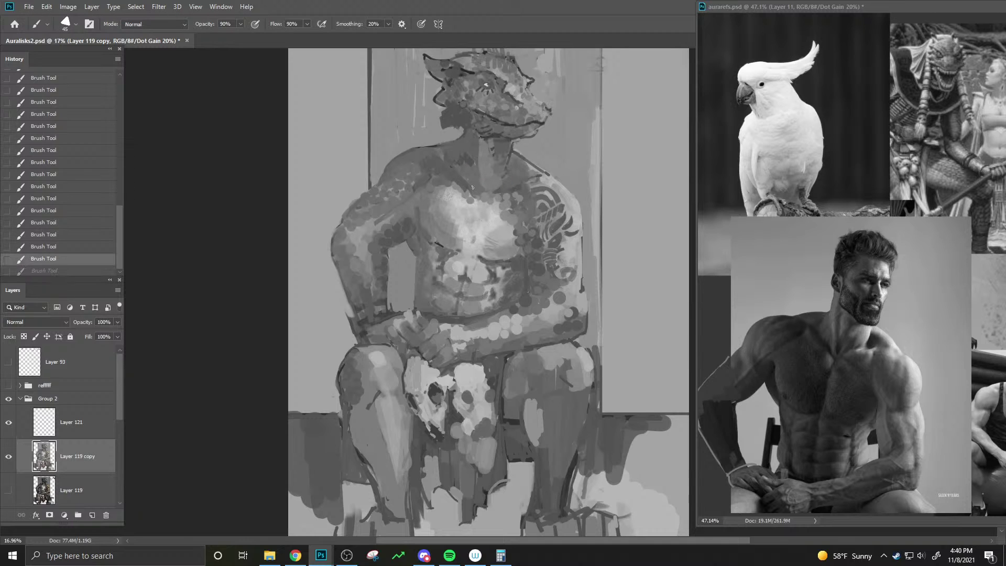
left_click_drag(456, 169, 474, 191)
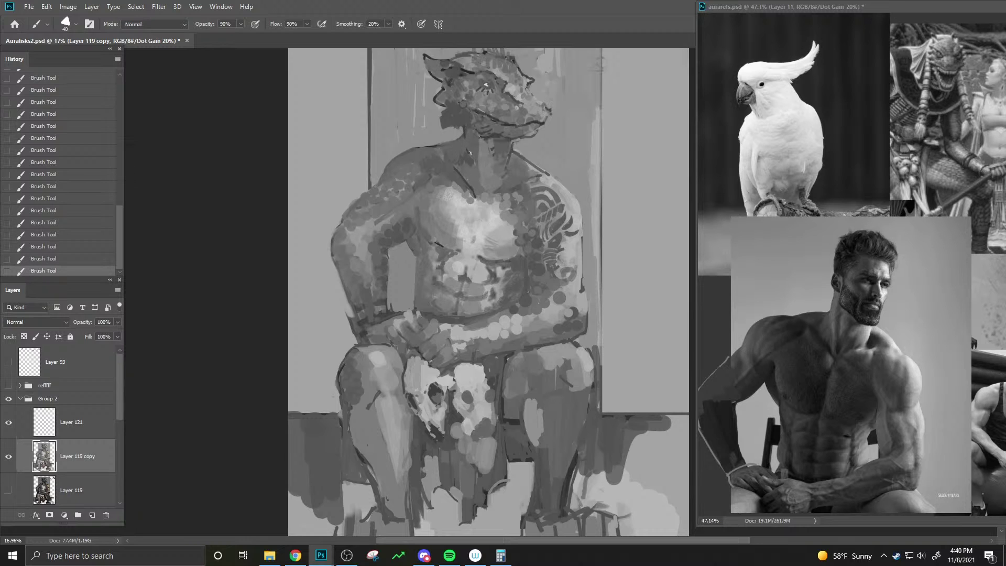
- Paint a shadow beneath the jaw and across the top of the throat
left_click_drag(505, 164, 516, 143)
left_click_drag(501, 140, 493, 143)
key("bracketright")
key("bracketright")
left_click_drag(487, 138, 495, 149)
- Model the muscle on the side of the neck with grays sampled beside it, varying the brush size
key("bracketleft")
key("bracketleft")
left_click(472, 156, "alt")
key("bracketleft")
left_click(472, 153, "alt")
key("bracketright")
key("bracketright")
key("bracketright")
key("bracketleft")
key("bracketleft")
key("bracketleft")
key("bracketright")
- Paint a dark shadow where the neck meets the tattooed shoulder, using a dark gray sampled from the head
left_click(513, 164, "alt")
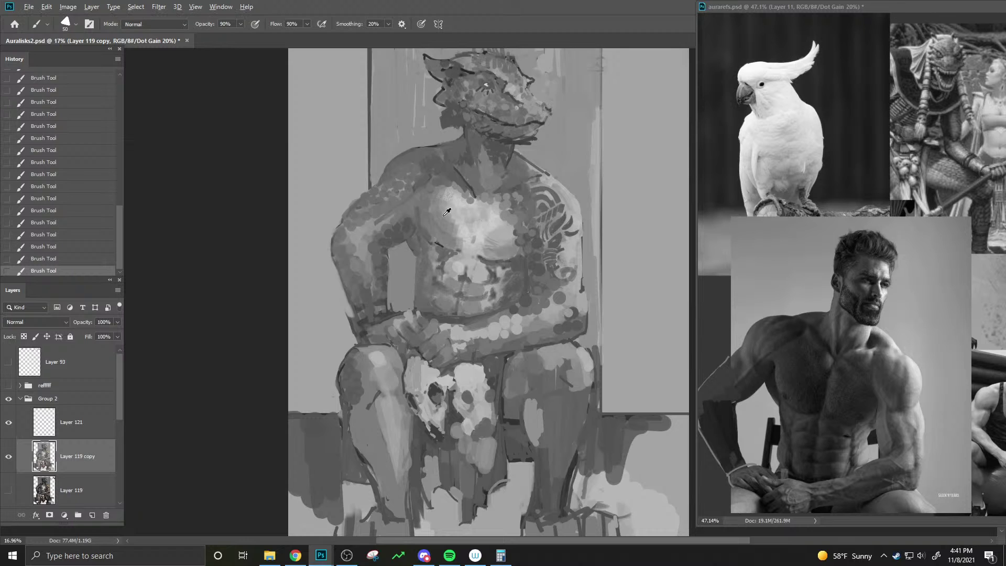
left_click(509, 160, "alt")
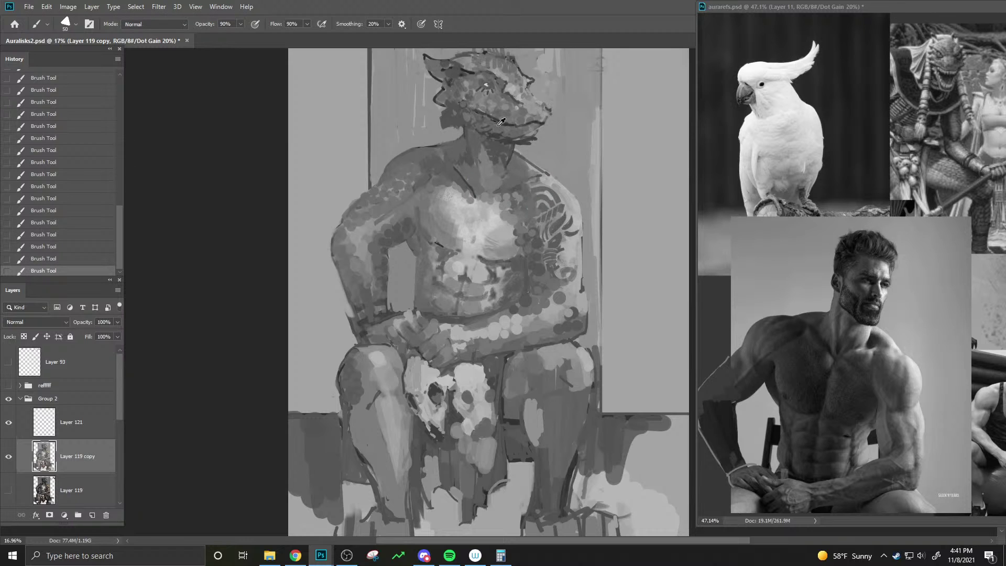
left_click(475, 68, "alt")
key("bracketleft")
mouse_move(508, 171)
left_mouse_down()
mouse_move(508, 180)
mouse_move(521, 162)
mouse_move(514, 176)
left_mouse_up()
- Set the brush opacity to 40% and blend the shadow between the neck and the tattooed shoulder
key("4")
key("bracketright")
key("bracketright")
key("bracketleft")
left_click(510, 170, "alt")
- Set the brush opacity to 90% and refine the slope from neck to tattooed shoulder with grays sampled around it
key("9")
key("bracketleft")
key("bracketright")
key("bracketright")
left_click(526, 167, "alt")
key("bracketright")
left_click(508, 177, "alt")
key("bracketleft")
key("bracketleft")
- Paint the neck muscle's dark edge from the collarbone up to the jaw at 40% opacity, then enlarge the brush
left_click_drag(475, 170, 467, 125)
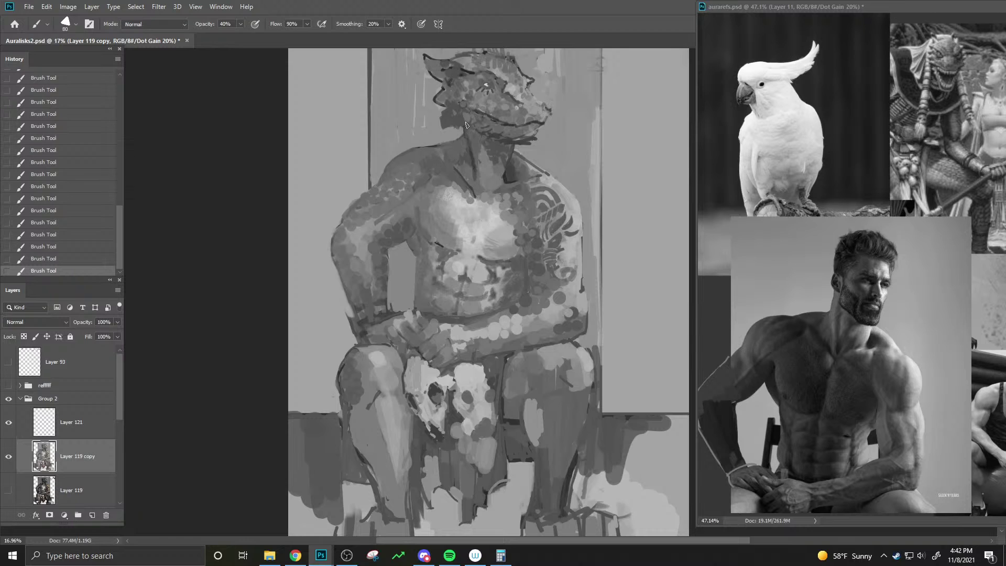
key("bracketright")
left_click(475, 178)
key("bracketright")
key("bracketright")
key("bracketright")
key("bracketright")
key("bracketright")
key("bracketright")
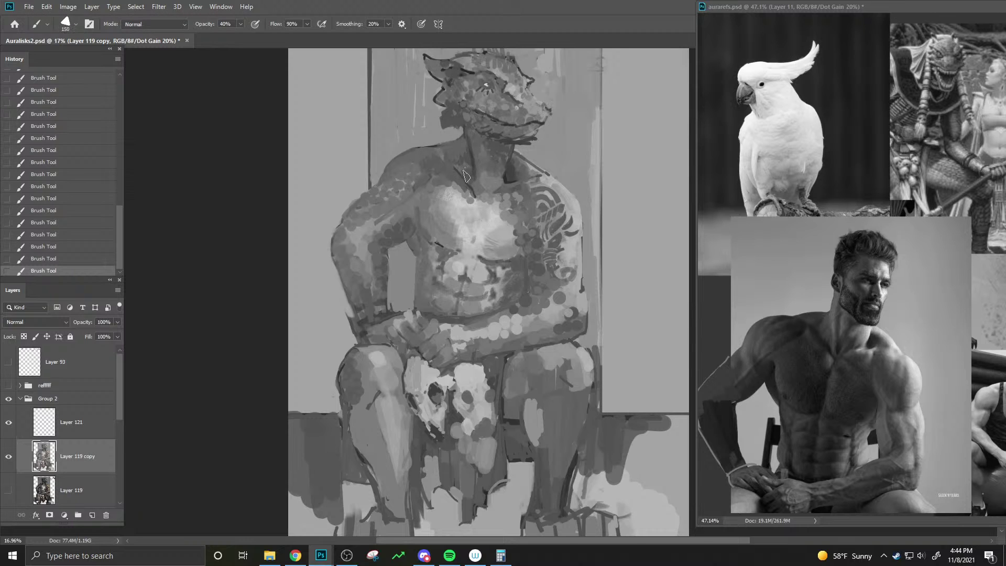
- Reduce the brush size and deepen the pit of the neck with a short stroke between the collarbones
key("bracketleft")
key("bracketleft")
key("bracketleft")
key("bracketleft")
key("bracketleft")
key("bracketleft")
key("bracketleft")
key("bracketleft")
key("bracketleft")
key("bracketright")
left_click_drag(478, 176, 476, 184)
mouse_move(493, 188)
left_mouse_down()
mouse_move(506, 186)
mouse_move(490, 197)
mouse_move(506, 186)
left_mouse_up()
key("ctrl+z")
key("bracketleft")
key("ctrl+z")
key("bracketleft")
key("ctrl+z")
- Soften the outline above the tattooed shoulder, beside the neck, with gray sampled next to it and a larger brush
left_click(531, 163, "alt")
key("bracketright")
key("bracketright")
key("bracketright")
key("bracketright")
key("bracketleft")
key("bracketright")
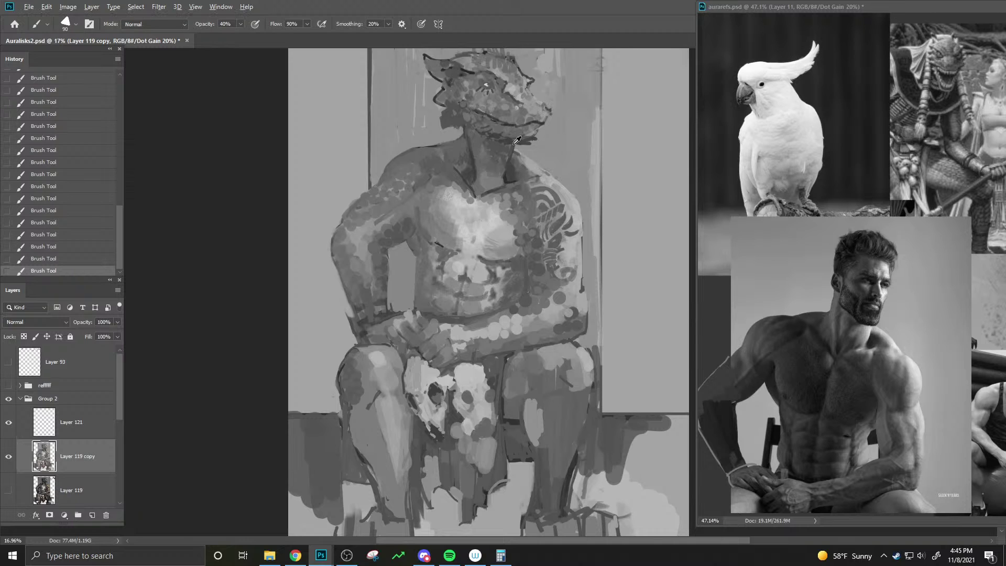
- Set the brush opacity to 100% and sharpen the neck base with a small brush and dark gray sampled beside the throat
key("bracketleft")
key("bracketright")
key("bracketright")
key("bracketleft")
key("bracketleft")
key("0")
key("bracketleft")
left_click(507, 178, "alt")
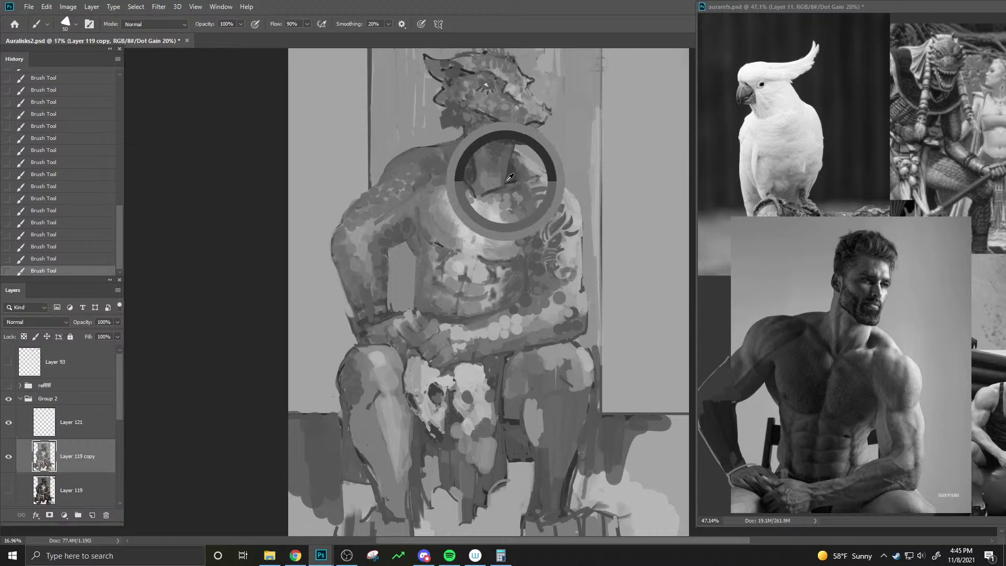
key("bracketleft")
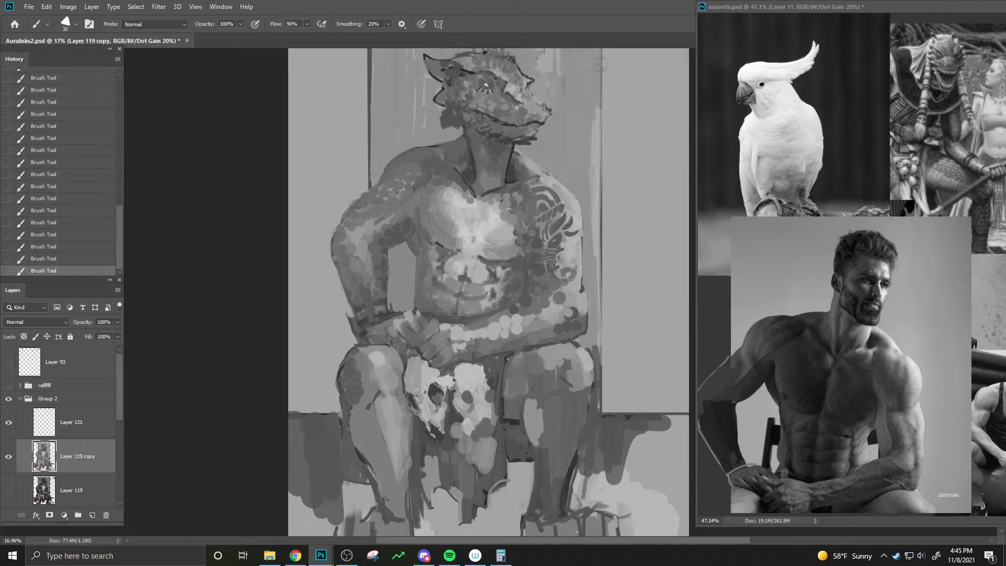
- Undo the last neck strokes and repaint the side of the throat with the brush enlarged to 100
key("ctrl+z")
left_click_drag(507, 179, 508, 185)
key("bracketright")
key("bracketright")
key("bracketright")
key("ctrl+z")
key("bracketright")
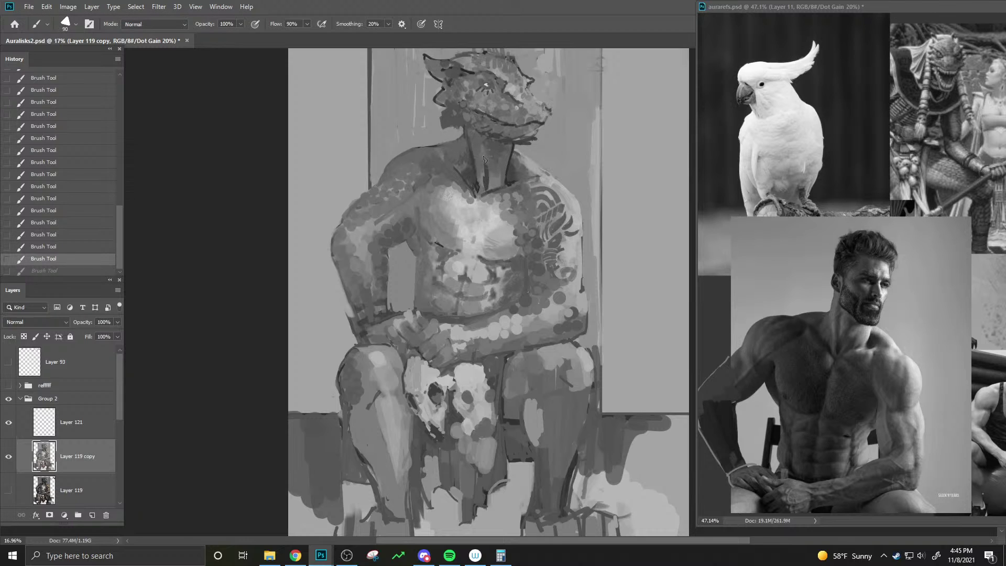
key("bracketright")
left_click_drag(492, 167, 499, 149)
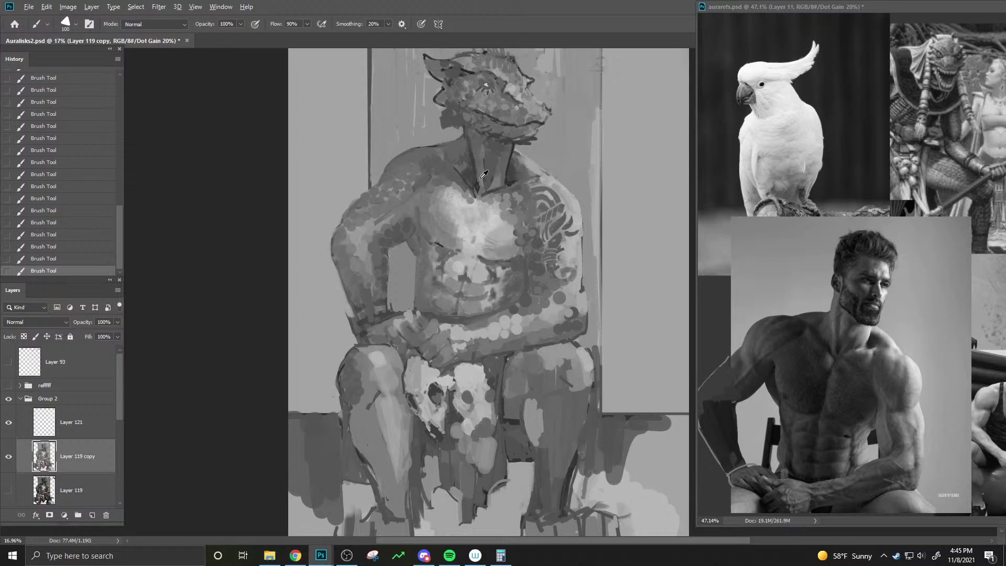
- Smooth the throat below the jaw with gray sampled from the neck, keeping the brush at size 100
left_click(483, 170, "alt")
key("bracketleft")
key("bracketright")
key("bracketleft")
key("bracketleft")
key("bracketleft")
key("bracketright")
key("bracketright")
key("bracketright")
key("bracketright")
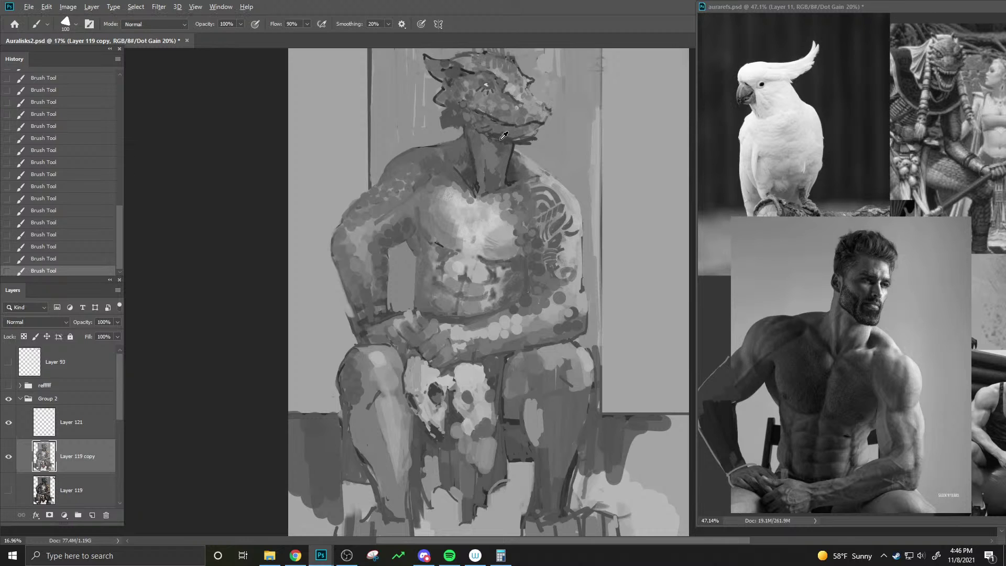
- Enlarge the brush to 150 and cover the eye and brow detail with a flat dark gray socket shape
key("bracketleft")
key("bracketleft")
key("bracketleft")
key("bracketright")
key("bracketright")
key("bracketright")
key("bracketright")
key("bracketright")
key("bracketright")
key("bracketleft")
key("bracketright")
key("bracketright")
key("bracketright")
key("bracketright")
key("bracketright")
left_click_drag(480, 77, 501, 78)
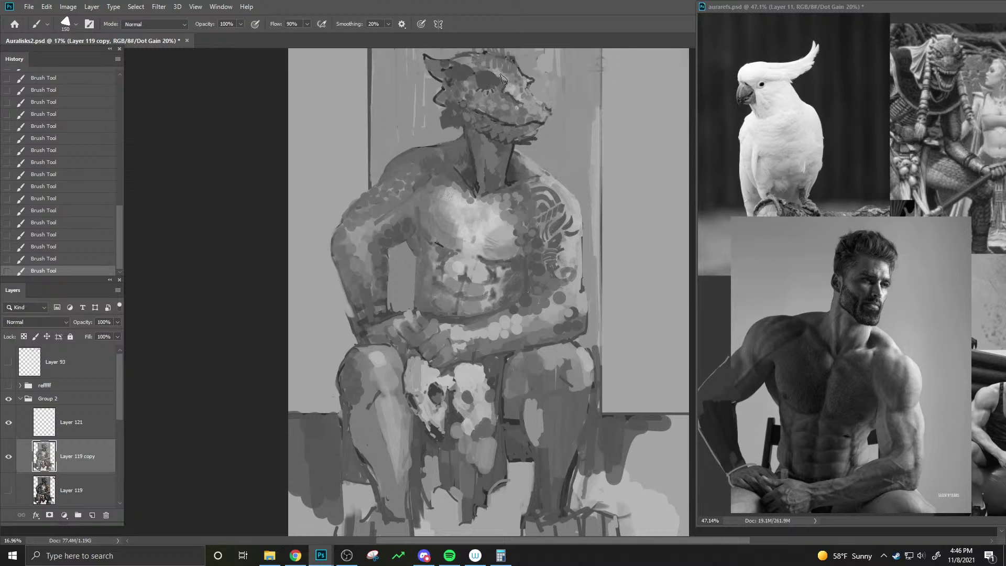
- Blend the dark eye socket into the surrounding face with gray sampled beside it and a smaller brush
key("bracketleft")
key("4")
key("bracketleft")
key("bracketleft")
key("bracketright")
left_click(472, 80, "alt")
key("bracketleft")
key("bracketleft")
key("bracketleft")
key("bracketright")
key("bracketleft")
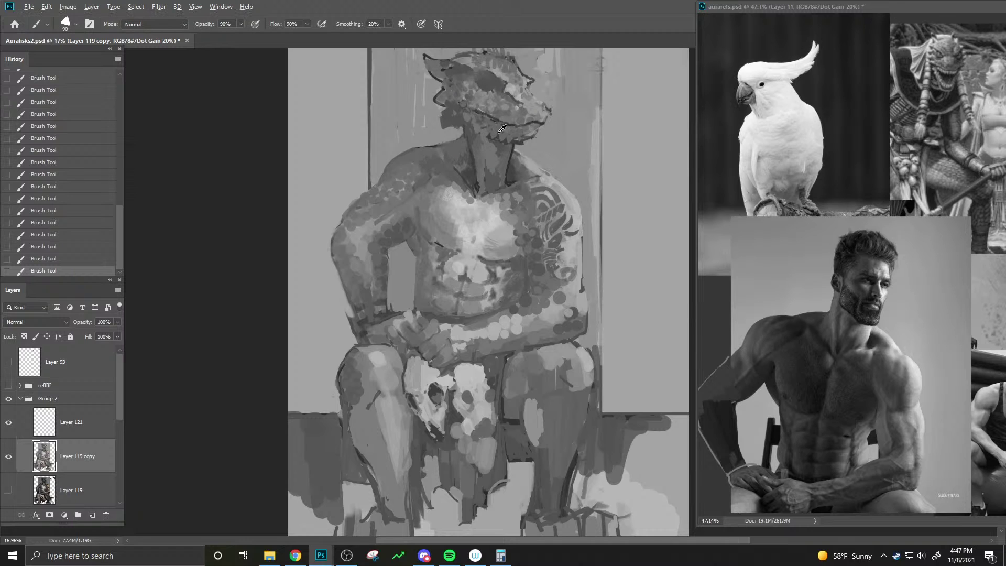
- Repaint the jaw and cheek scales with grays sampled from under the mouth and the cheek
left_click(497, 133, "alt")
key("bracketright")
left_click(477, 105, "alt")
key("bracketleft")
key("bracketleft")
- Refine the planes between the eye socket and the snout with grays sampled beside the eye
left_click(511, 81, "alt")
key("bracketright")
key("bracketright")
left_click(512, 84, "alt")
key("bracketleft")
key("bracketleft")
key("bracketleft")
key("bracketleft")
- Sample grays along the brow and refine its edge with a size 30 brush, replacing the last stroke with a dab
left_click(499, 68, "alt")
left_click(490, 66, "alt")
left_click(497, 71, "alt")
key("bracketleft")
key("ctrl+z")
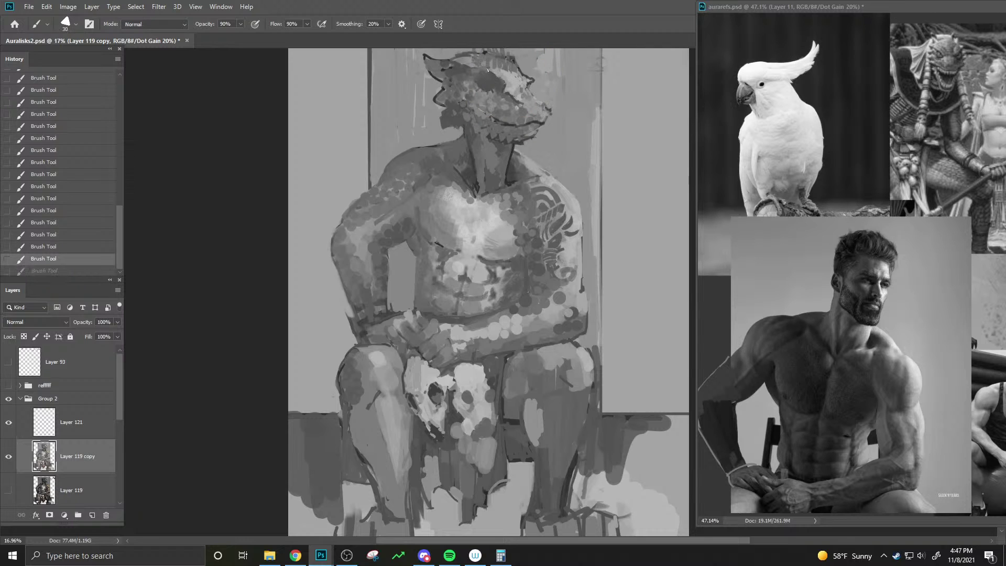
left_click(498, 73)
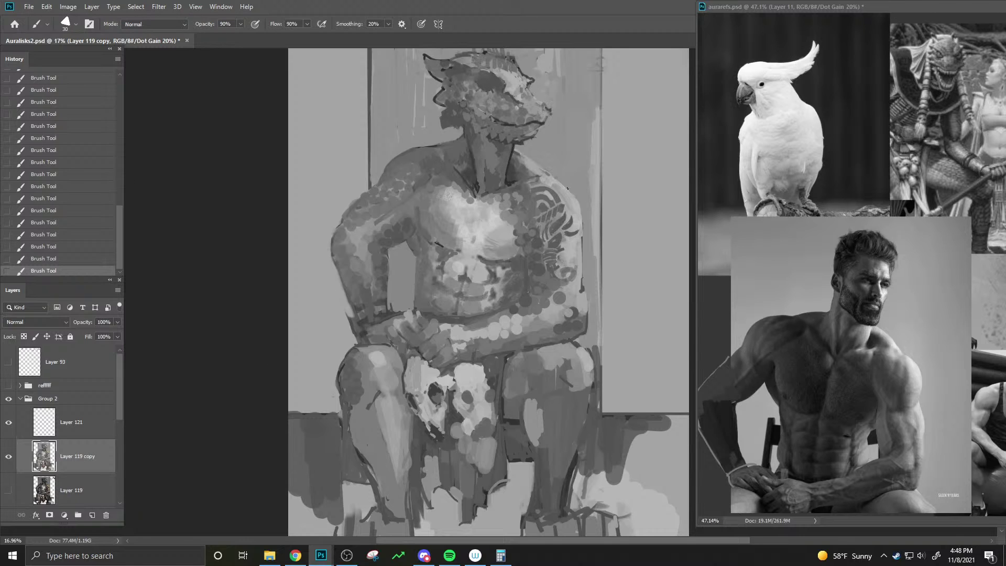
- Rework the snout's upper and side planes with grays sampled from the muzzle, using a brush of about 80
left_click(521, 158, "alt")
left_click(510, 74, "alt")
key("bracketright")
key("bracketright")
key("bracketleft")
left_click(522, 108, "alt")
left_click(526, 104, "alt")
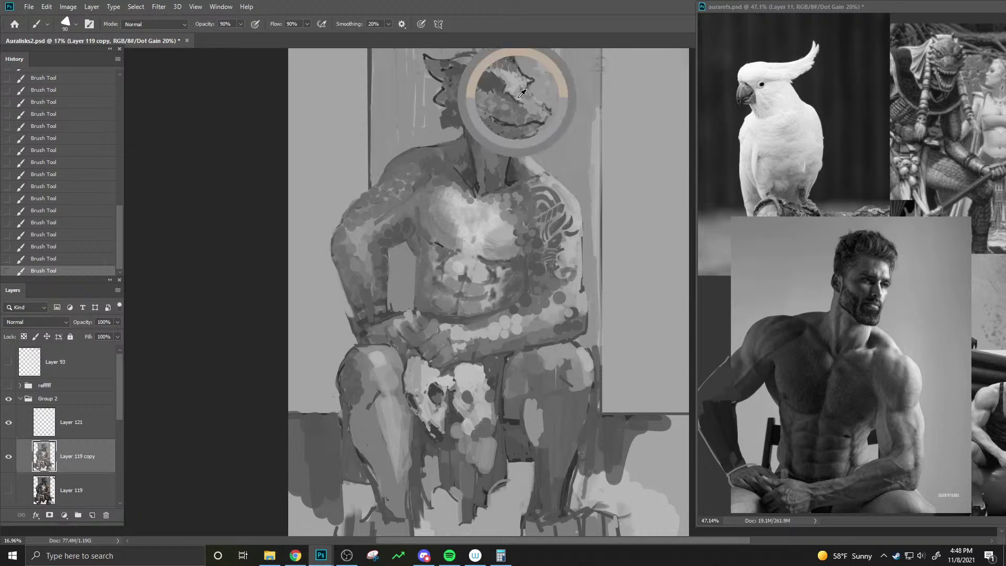
left_click(522, 96, "alt")
key("bracketleft")
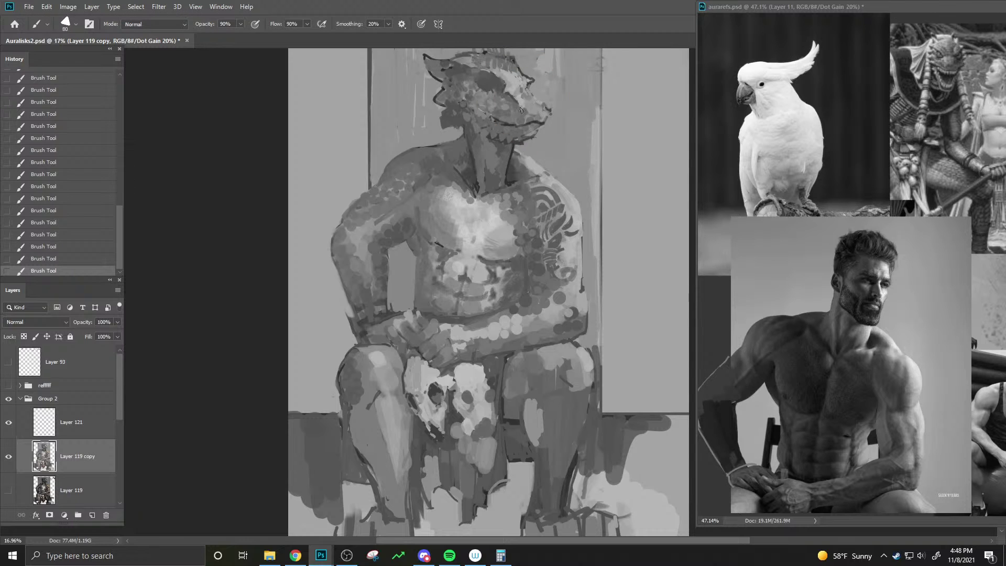
- Paint the collarbone's edge on the tattooed side with sampled grays, reducing the brush to 45
key("bracketright")
key("bracketright")
key("bracketleft")
left_click(520, 172, "alt")
left_click_drag(529, 180, 514, 184)
left_click(507, 182, "alt")
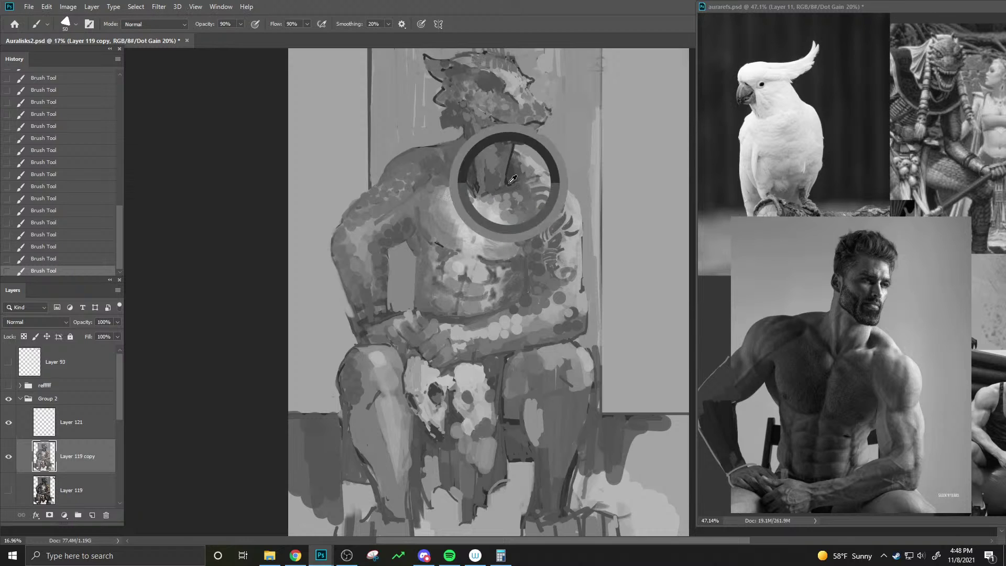
key("[")
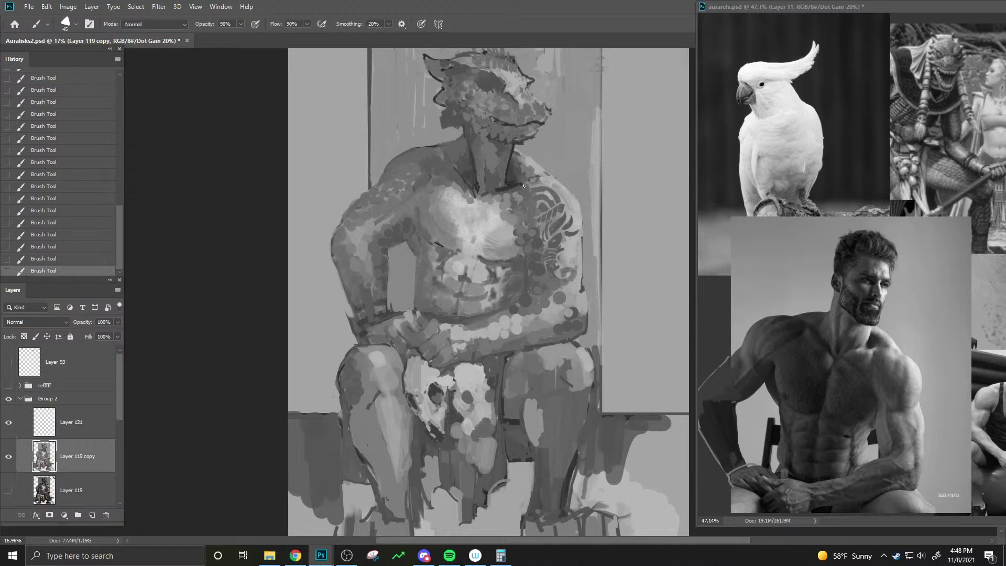
- Simplify the upper chest between the collarbone and the shoulder tattoo with sampled grays, varying the brush size
left_click(496, 186, "alt")
left_click(513, 178, "alt")
left_click(522, 196, "alt")
key("]")
key("]")
key("bracketleft")
key("bracketleft")
key("bracketleft")
key("bracketleft")
key("bracketright")
key("bracketright")
key("bracketright")
key("bracketright")
key("bracketleft")
key("bracketleft")
left_click(504, 196, "alt")
left_click(504, 195, "alt")
key("bracketleft")
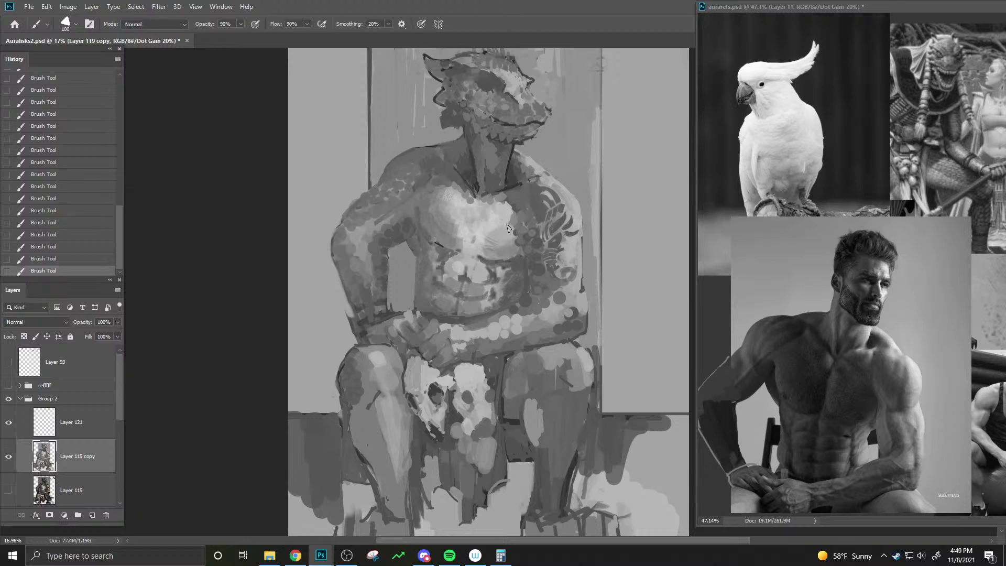
- Paint the dark groove down the breastbone between the chest muscles with gray sampled near the collarbone
left_click(493, 181, "alt")
key("bracketright")
key("bracketright")
mouse_move(482, 211)
left_mouse_down()
mouse_move(477, 225)
mouse_move(474, 207)
mouse_move(469, 243)
left_mouse_up()
- Darken the chest muscle on the untattooed side with gray sampled from its lower part and a brush enlarged past 175
left_click(452, 238, "alt")
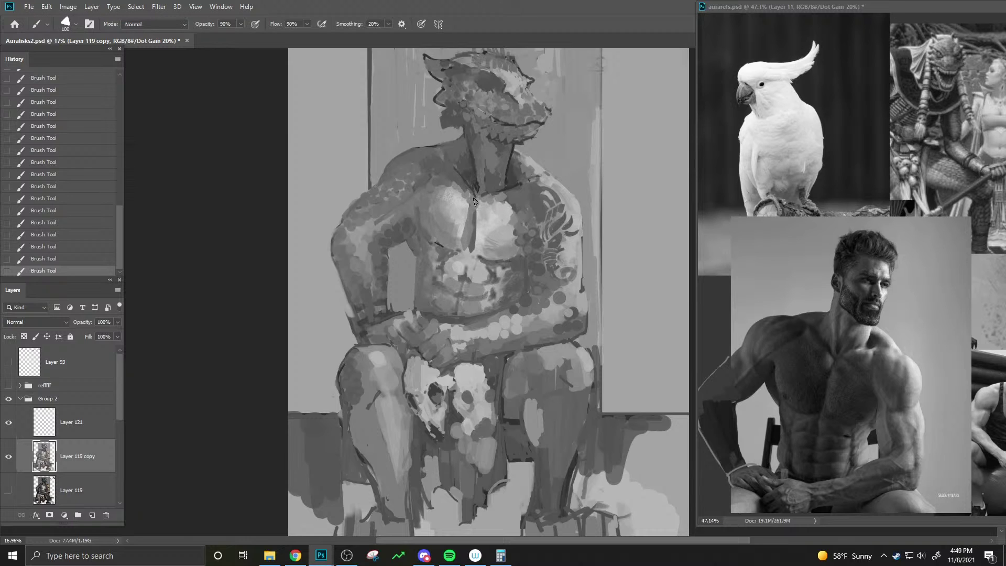
key("bracketright")
key("bracketright")
key("bracketright")
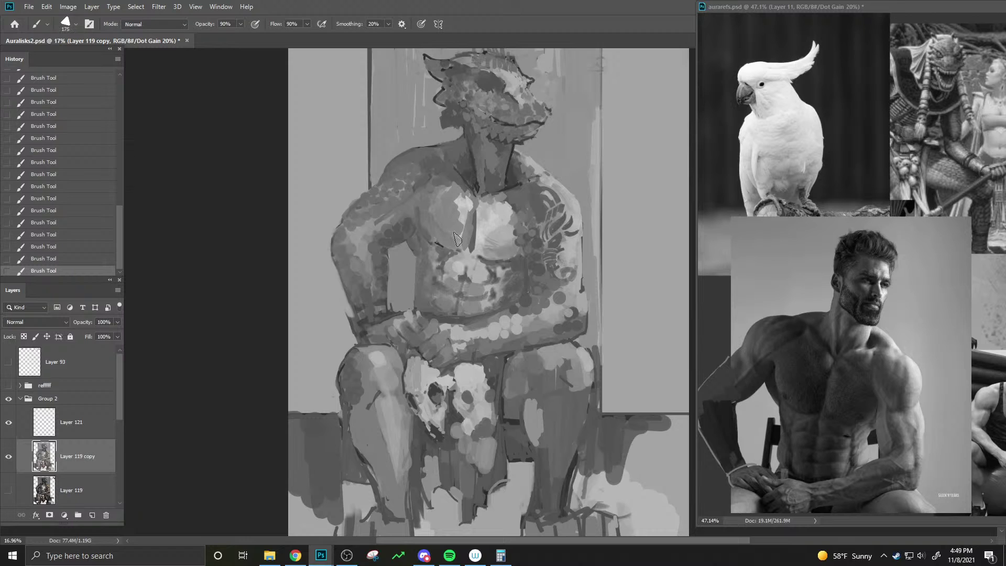
key("bracketright")
left_click_drag(430, 207, 440, 218)
- Set the brush opacity to 40% and even out the untattooed chest muscle with large soft strokes
key("bracketright")
key("bracketright")
key("4")
key("bracketleft")
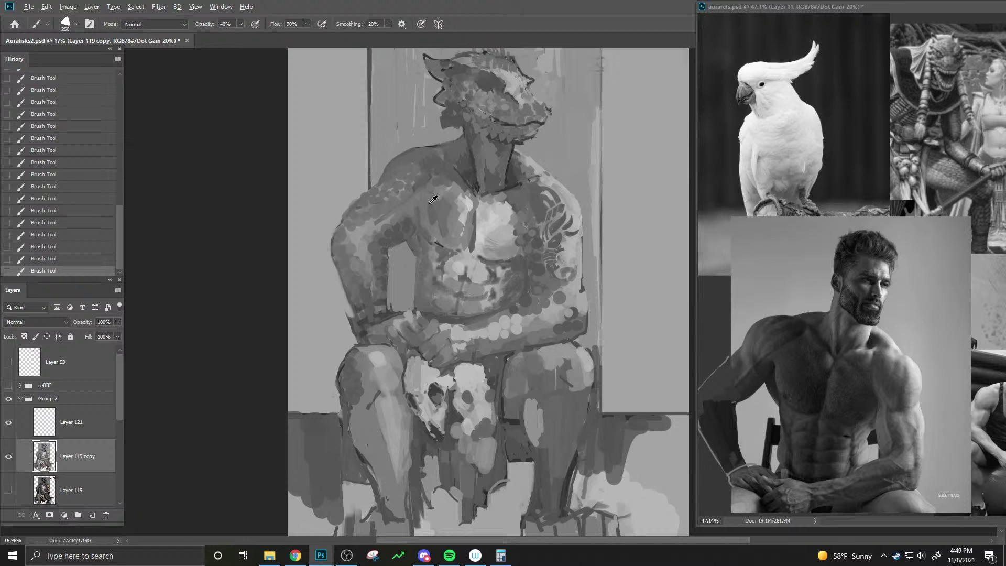
key("bracketleft")
key("bracketleft")
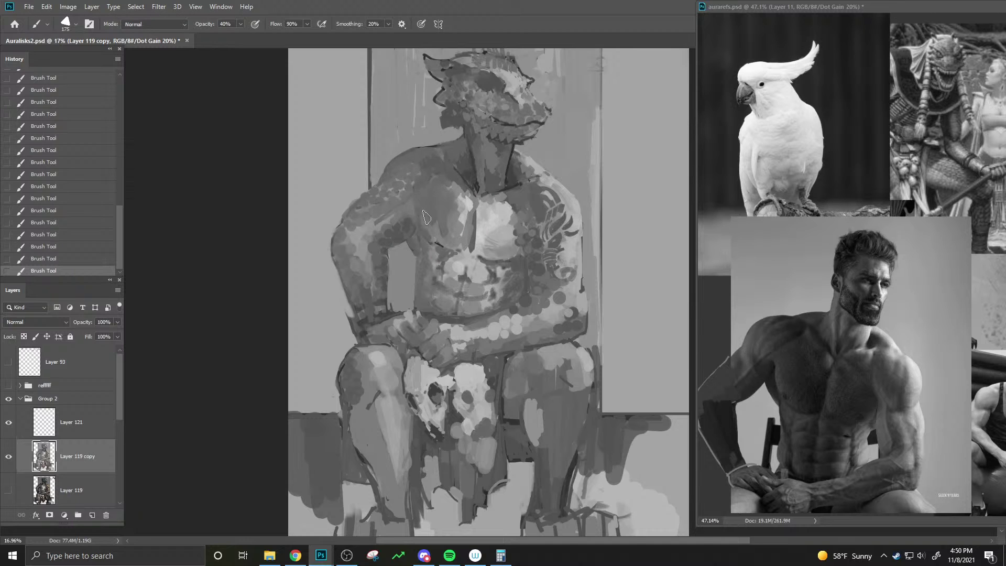
- Paint the dark crease between the untattooed shoulder and chest with a smaller brush and sampled grays
key("bracketleft")
key("bracketleft")
key("bracketleft")
key("bracketleft")
key("bracketleft")
left_click(414, 196, "alt")
key("bracketright")
left_click(468, 199, "alt")
key("ctrl+z")
key("ctrl+shift+z")
- Darken the underside of the bent arm up to the armpit, comparing the figure with and without the strokes
mouse_move(381, 250)
left_mouse_down()
mouse_move(410, 228)
mouse_move(411, 236)
left_mouse_up()
key("ctrl+z")
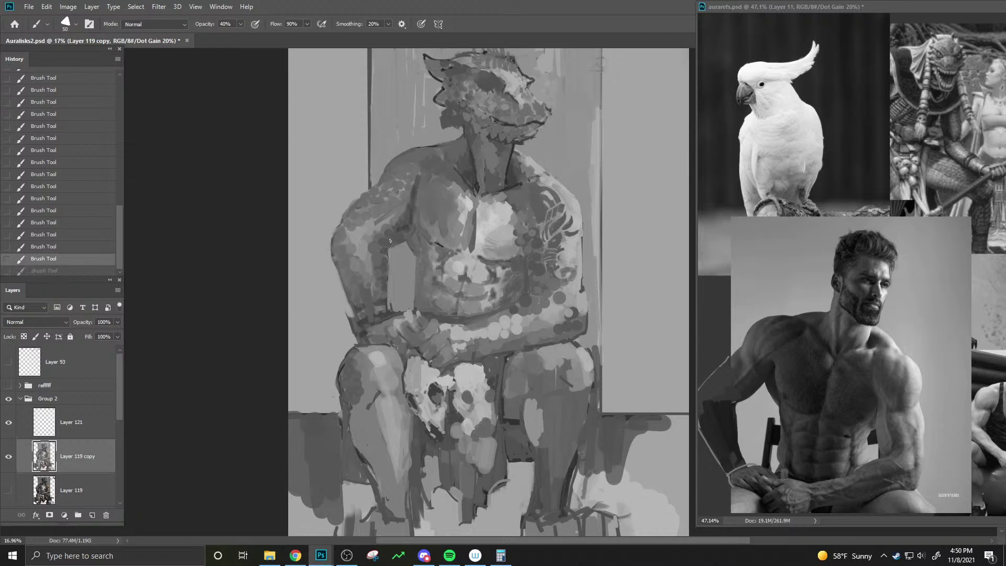
key("ctrl+shift+z")
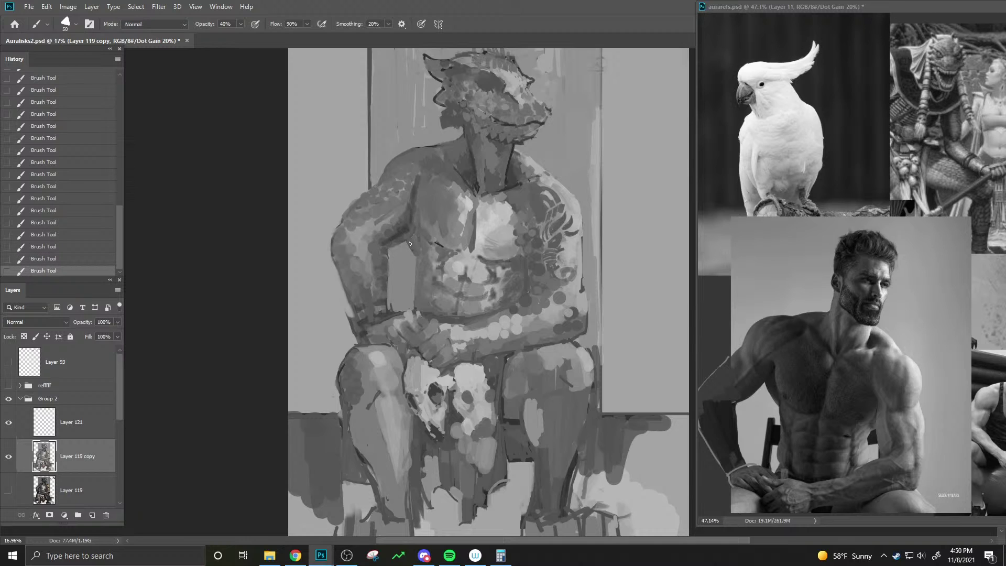
key("ctrl+z")
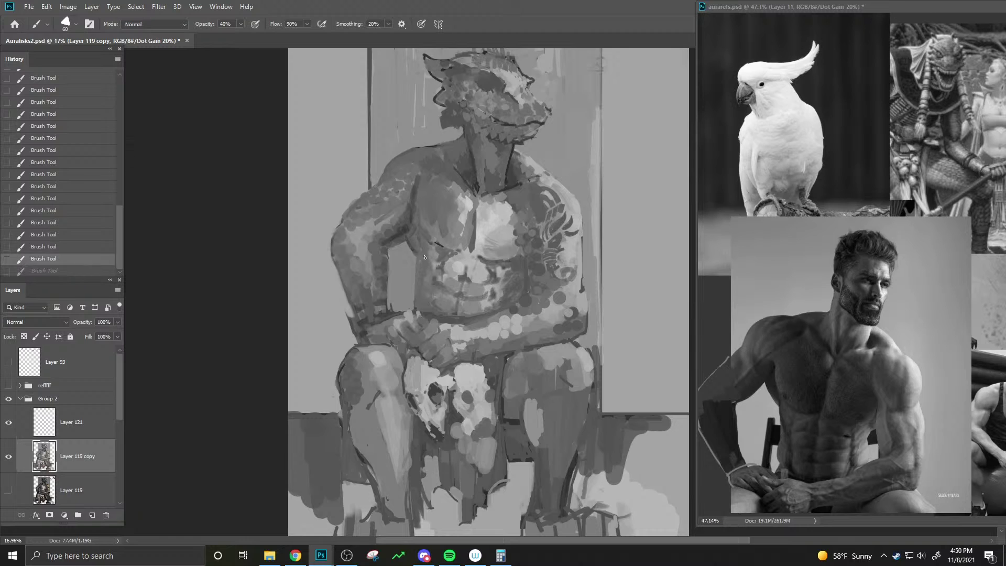
key("ctrl+shift+z")
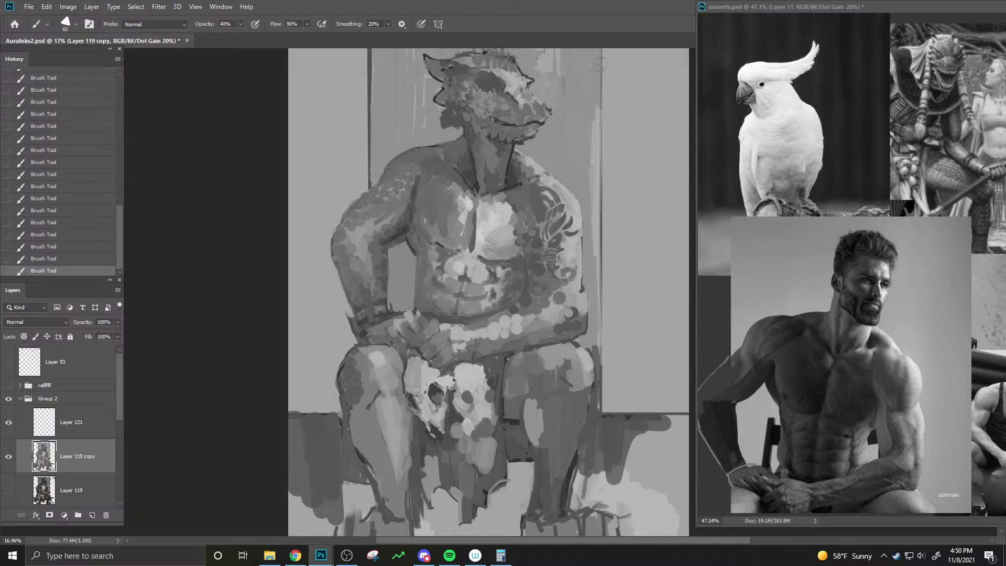
- Outline the outer curve of the untattooed chest muscle from the shoulder crease to its lower corner
left_click_drag(418, 196, 435, 246)
key("ctrl+z")
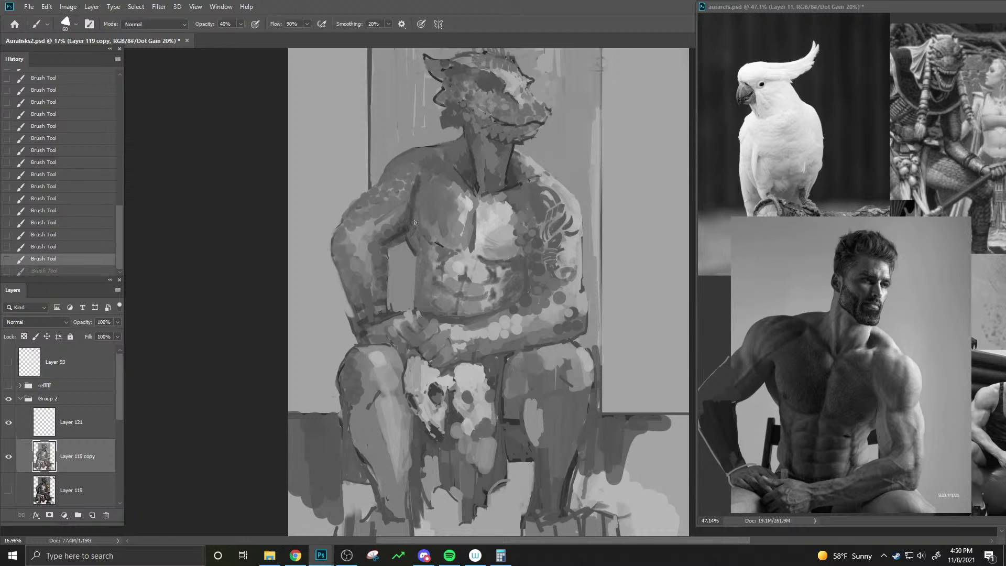
key("ctrl+shift+z")
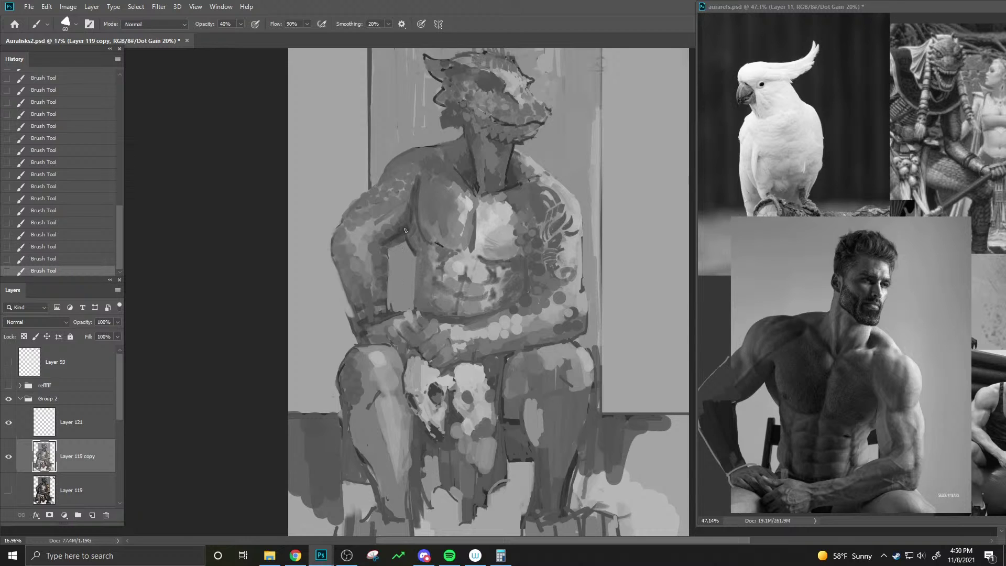
- Try to clean up the top of the gap between the bent arm and the torso with the Eraser
key("e")
left_click(399, 244)
left_click(402, 257)
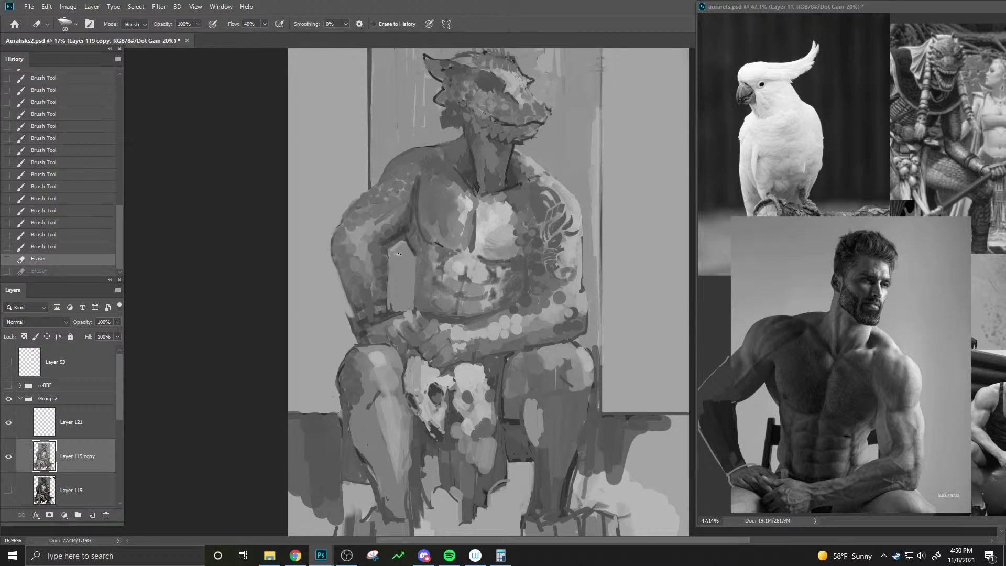
key("ctrl+z")
- Paint over the top of the gap between the bent arm and the torso with short brush strokes, reshaping its armpit corner
key("b")
key("bracketright")
key("bracketright")
key("bracketright")
left_click(394, 249)
left_click(396, 245)
left_click(397, 245)
left_click(396, 245)
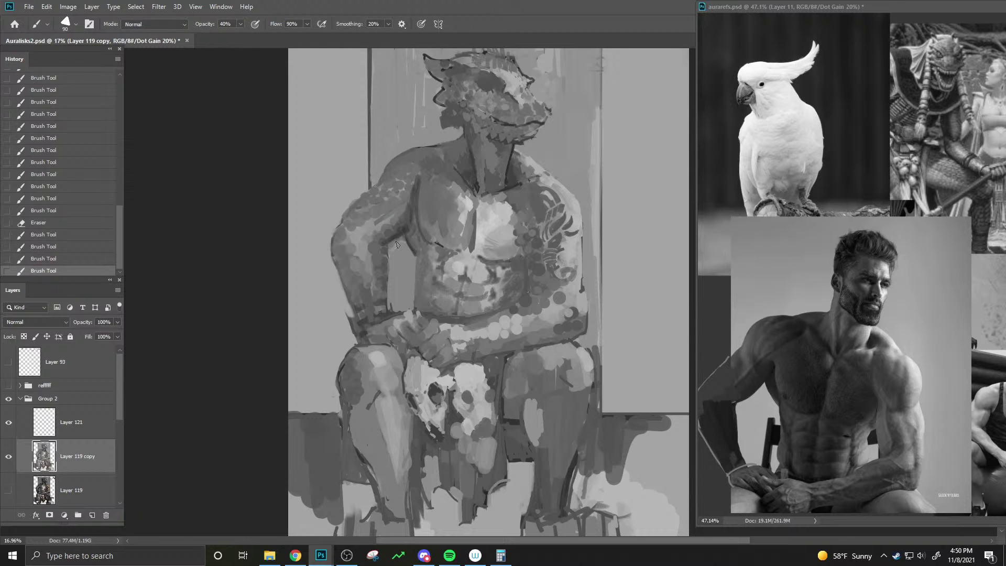
left_click(395, 244)
left_click(394, 245)
left_click(394, 247)
left_click(394, 246)
left_click(392, 248)
left_click(392, 248)
left_click(392, 249)
left_click(393, 250)
left_click(394, 251)
left_click(399, 252)
left_click(404, 251)
left_click(406, 251)
left_click(404, 245)
- Shade the side of the torso below the untattooed chest muscle, along the arm gap, with sampled dark grays
key("bracketright")
left_click(415, 255, "alt")
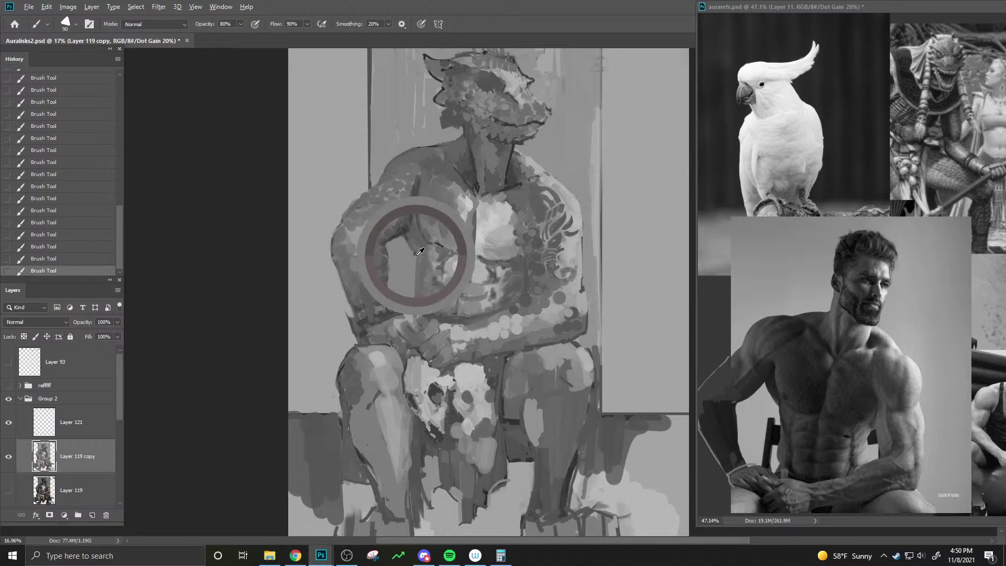
key("bracketleft")
left_click(420, 261, "alt")
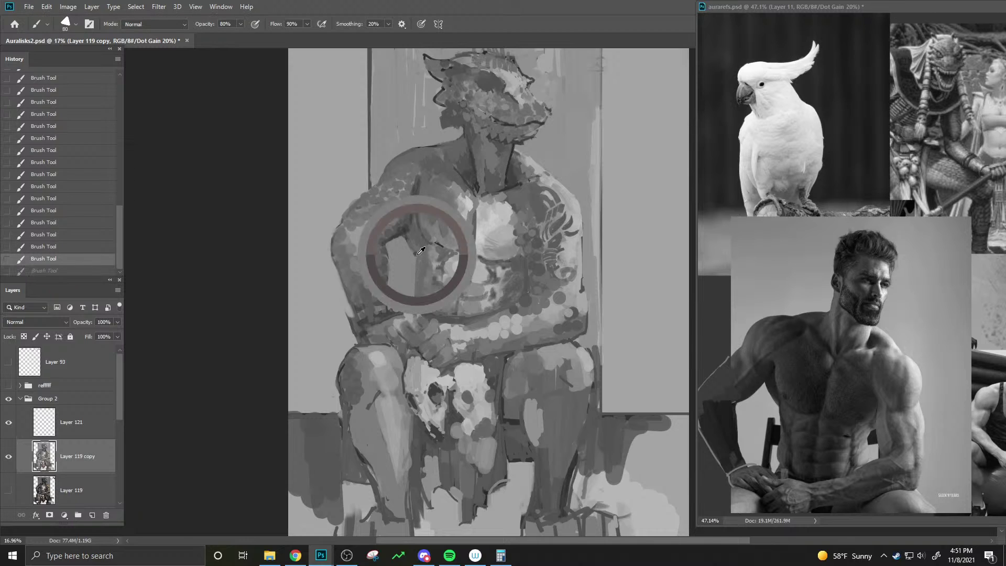
key("bracketright")
key("ctrl+z")
left_click_drag(417, 256, 429, 297)
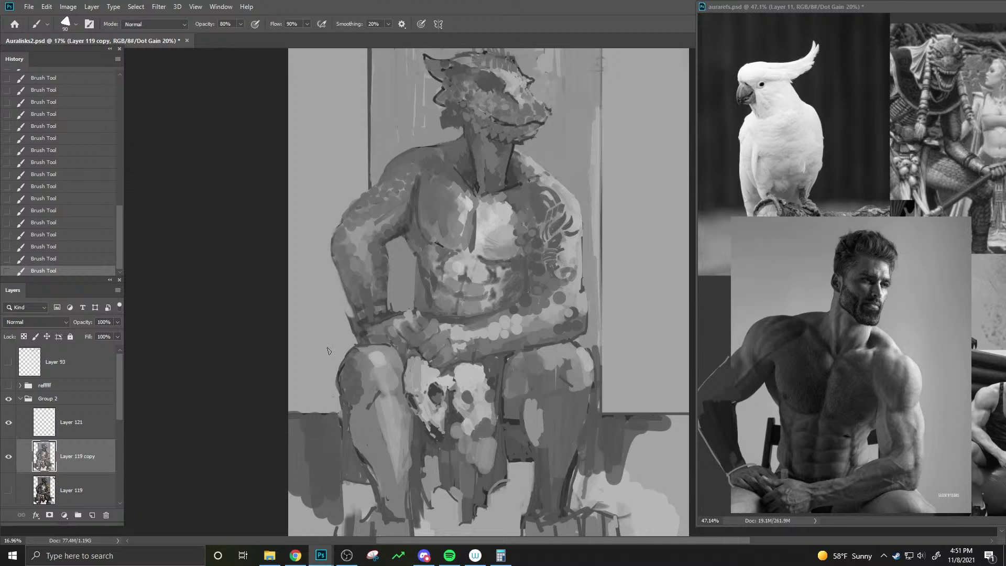
- Try to trim the underside of the bent arm at the top of the gap with the Eraser
key("4")
key("bracketright")
key("bracketright")
key("bracketright")
key("bracketleft")
key("bracketright")
key("bracketright")
key("e")
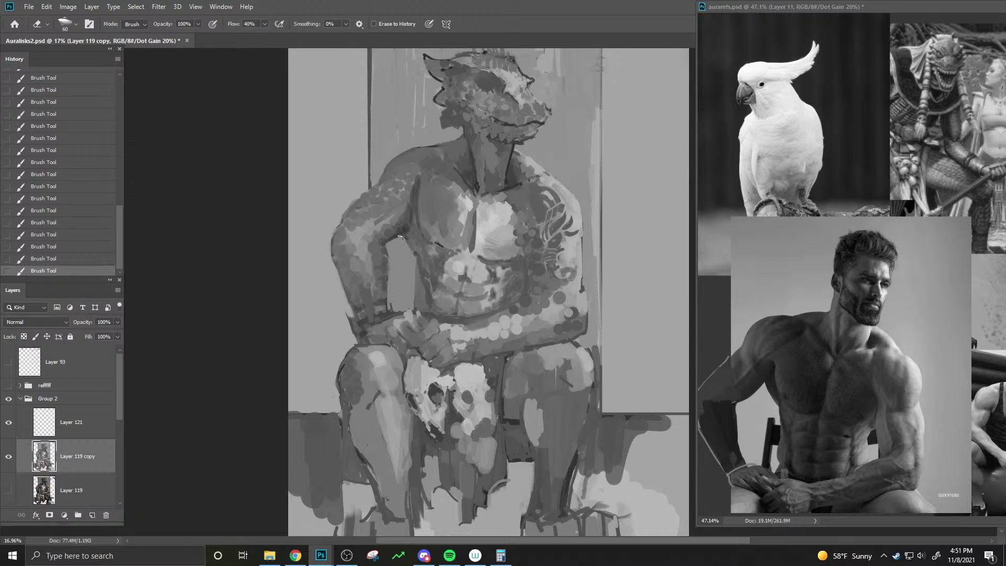
mouse_move(388, 244)
left_mouse_down()
mouse_move(401, 240)
mouse_move(393, 242)
left_mouse_up()
key("ctrl+z")
- Touch up the crease between the untattooed shoulder and the chest with a smaller brush
key("b")
key("bracketleft")
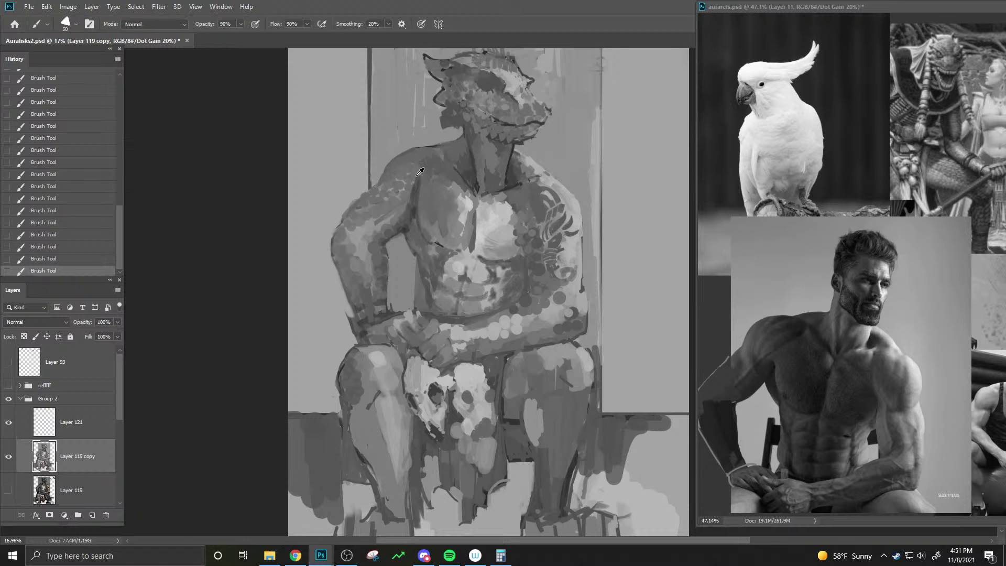
left_click_drag(425, 185, 417, 175)
- Cover the bright highlight on the tattooed side's chest muscle with broad mid-gray strokes
mouse_move(463, 214)
left_mouse_down()
mouse_move(501, 217)
mouse_move(491, 225)
mouse_move(510, 200)
mouse_move(508, 218)
mouse_move(519, 224)
mouse_move(515, 200)
mouse_move(532, 230)
left_mouse_up()
key("bracketright")
key("bracketright")
key("bracketright")
key("bracketright")
key("bracketright")
key("bracketright")
key("bracketright")
key("bracketright")
key("bracketleft")
key("bracketleft")
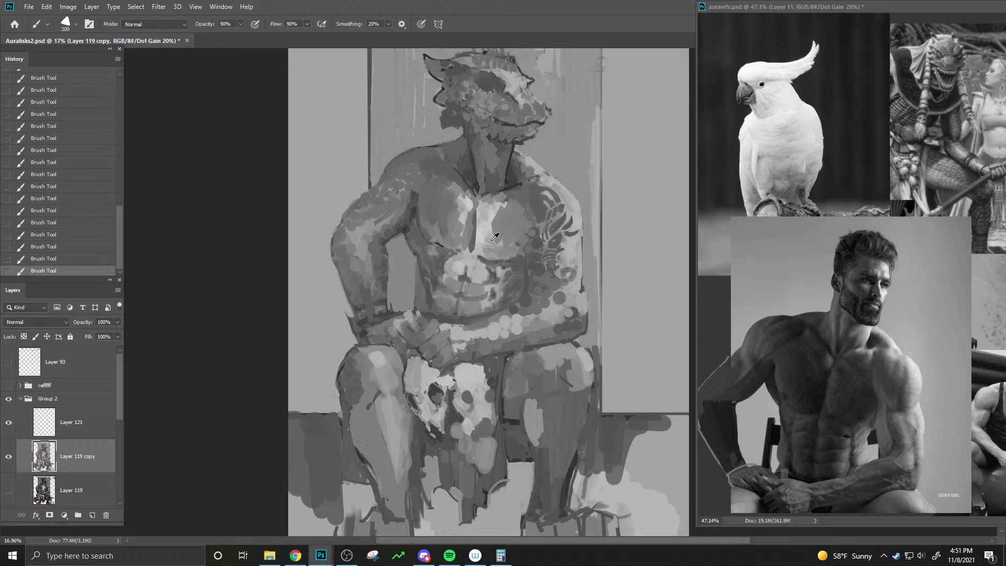
- Darken the lower inner part of the tattooed side's chest muscle beside the breastbone with sampled grays
left_click(475, 244, "alt")
key("bracketleft")
key("bracketleft")
key("bracketleft")
left_click(444, 201, "alt")
left_click(513, 237, "alt")
key("bracketright")
key("bracketright")
key("bracketright")
key("bracketright")
mouse_move(498, 242)
left_mouse_down()
mouse_move(488, 249)
mouse_move(479, 234)
mouse_move(501, 244)
left_mouse_up()
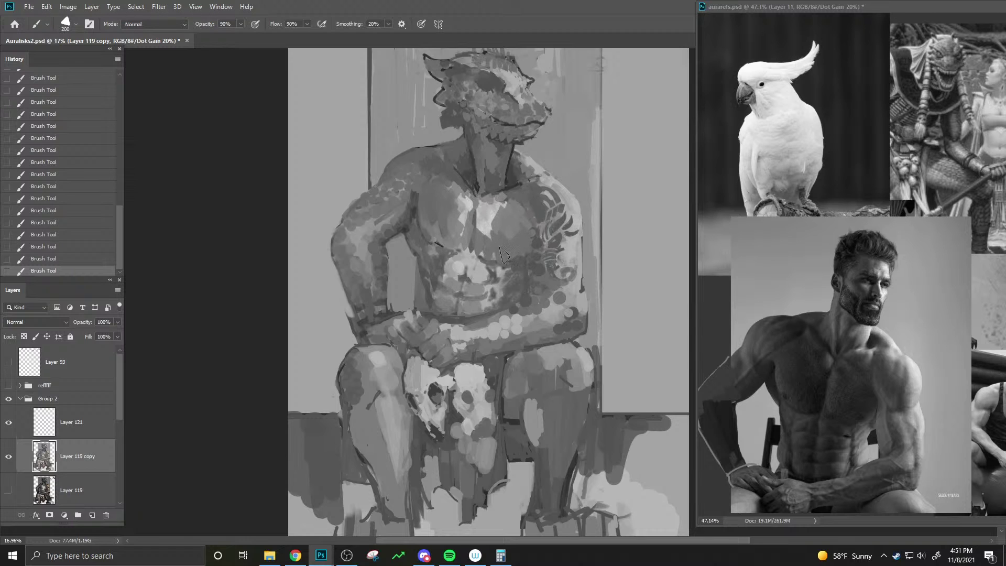
- Refine the inner bend and the outer elbow contour of the bent arm with a small brush and a sampled gray
key("bracketleft")
left_click(408, 230, "alt")
key("bracketleft")
key("bracketleft")
key("bracketleft")
key("bracketleft")
key("bracketleft")
key("bracketleft")
key("bracketleft")
key("bracketleft")
left_click_drag(388, 242, 382, 245)
left_click_drag(333, 261, 341, 284)
- Repaint the outer edge of the bent arm's forearm down toward the wrist with sampled grays
left_click(358, 287, "alt")
key("bracketright")
key("bracketright")
left_click_drag(346, 288, 352, 316)
left_click(371, 303, "alt")
key("bracketright")
left_click(364, 254, "alt")
key("bracketright")
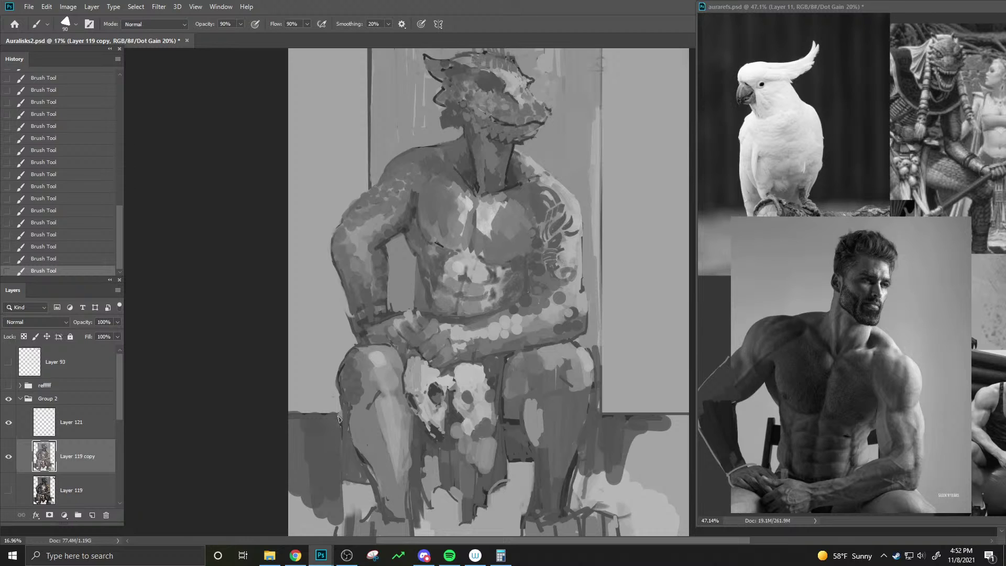
- Try to repaint the front of the neck below the jaw with a larger brush and sampled grays
left_click(488, 176, "alt")
key("bracketright")
key("bracketright")
key("bracketright")
left_click(503, 146, "alt")
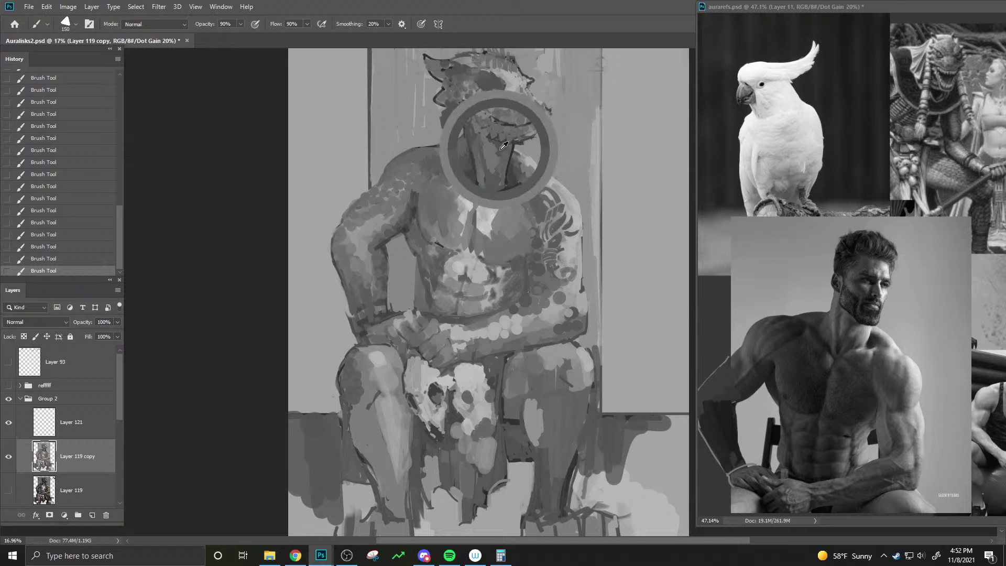
key("ctrl+z")
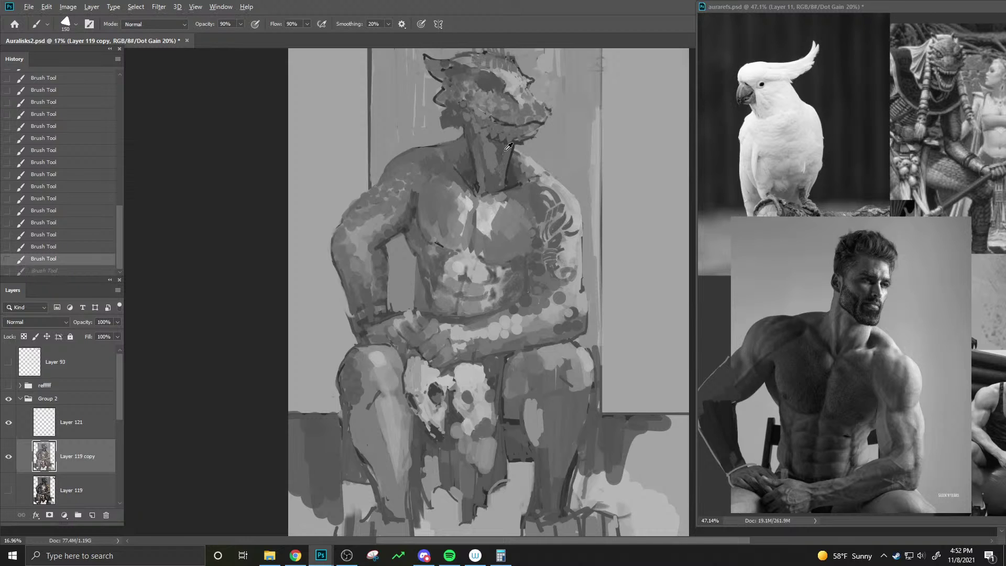
- Shade the front edge of the neck under the jaw with a smaller brush and a sampled dark gray
key("bracketleft")
key("bracketleft")
key("bracketleft")
left_click(507, 147)
key("bracketleft")
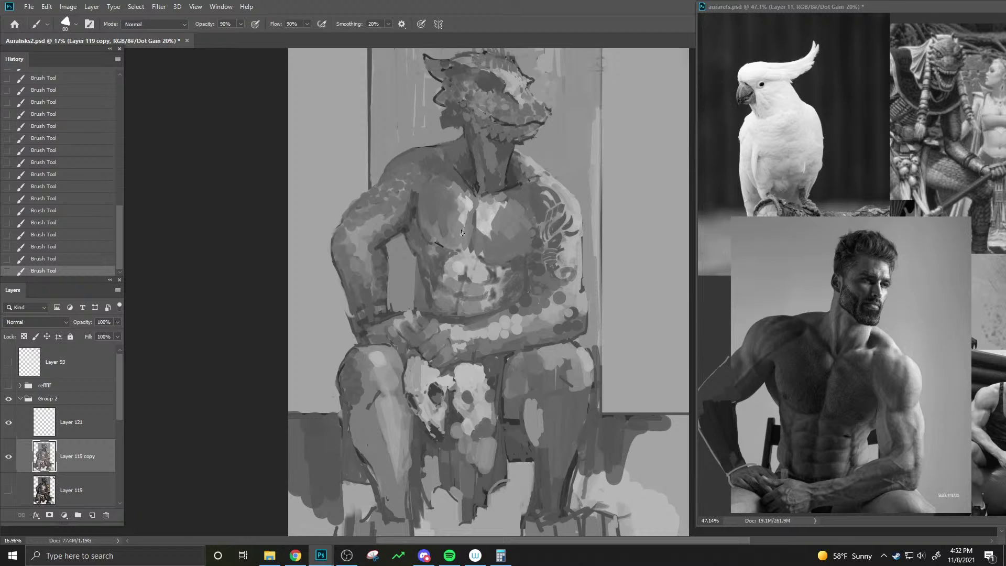
left_click(511, 152, "alt")
left_click_drag(516, 141, 513, 153)
- Rework the dark collarbone lines at the base of the neck with a fine brush, undoing unwanted strokes
key("bracketleft")
mouse_move(448, 170)
left_mouse_down()
mouse_move(486, 204)
mouse_move(443, 164)
mouse_move(469, 186)
left_mouse_up()
key("bracketleft")
key("ctrl+z")
left_click_drag(506, 191, 522, 184)
key("bracketleft")
key("bracketleft")
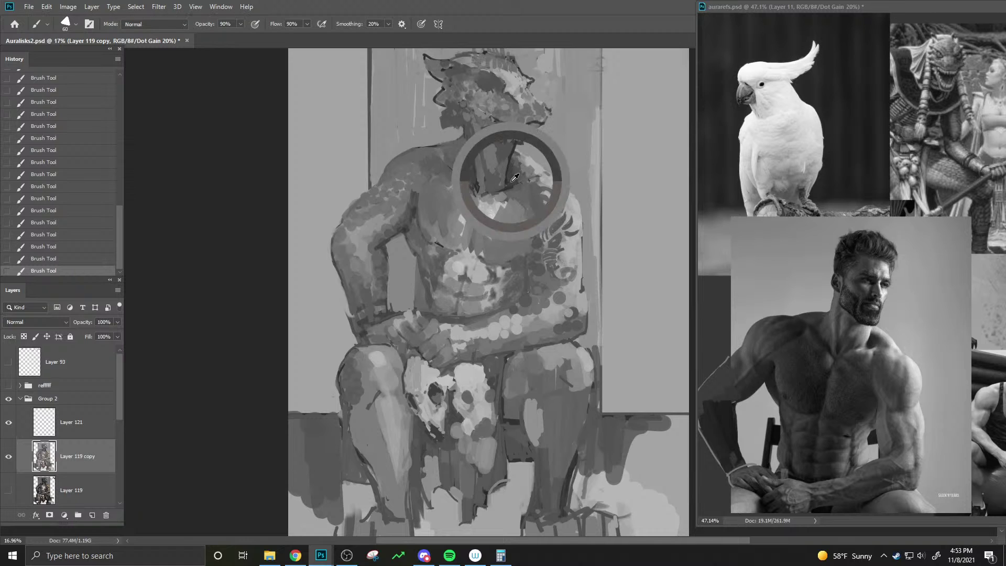
key("bracketleft")
key("ctrl+z")
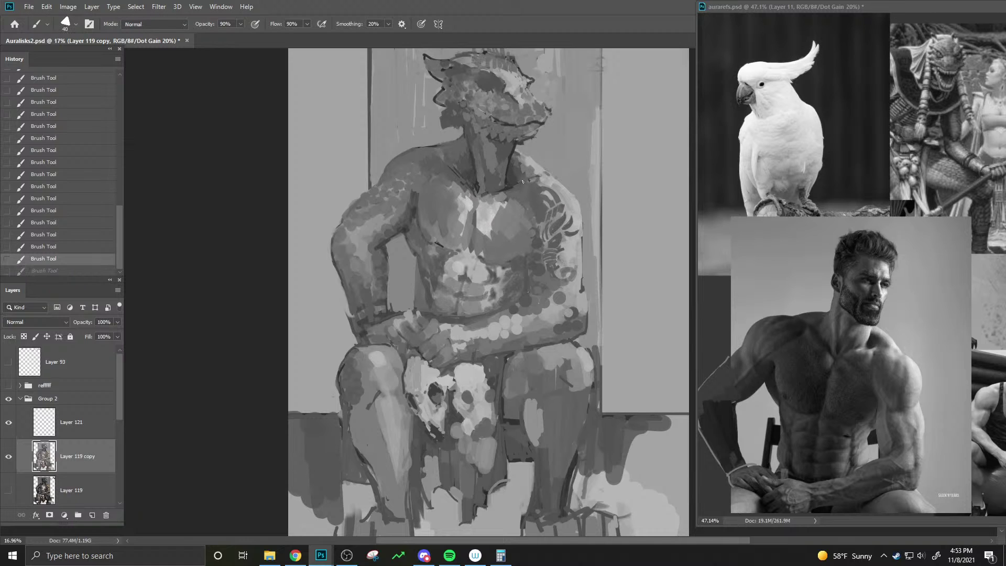
left_click_drag(510, 184, 522, 178)
key("bracketright")
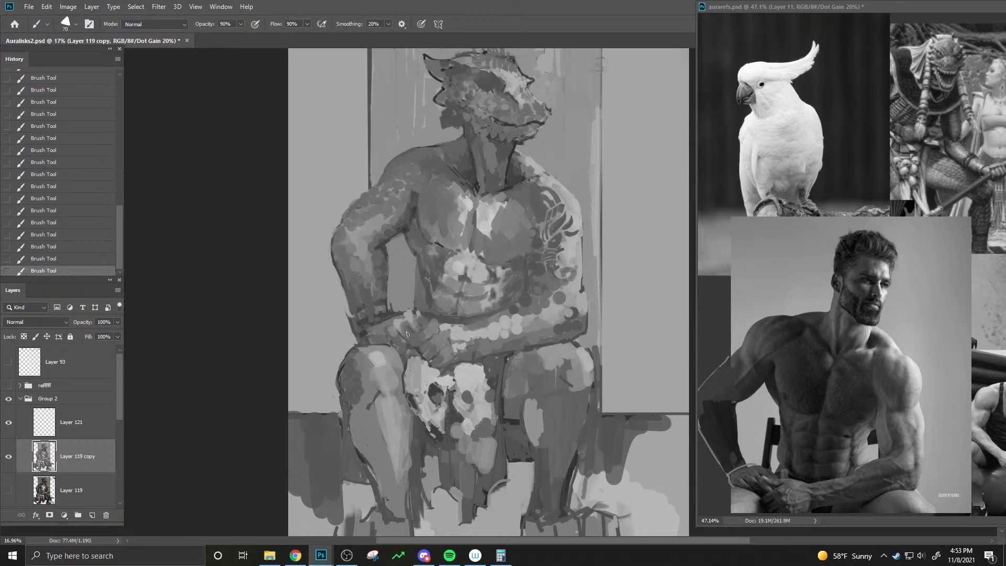
- Strengthen the dark line along the front edge of the neck between the collarbone and the jaw
key("bracketleft")
key("bracketleft")
key("bracketright")
key("bracketleft")
left_click_drag(506, 167, 512, 154)
key("bracketright")
key("bracketright")
key("bracketright")
- Erase the ragged tufts sticking out behind the neck below the head's frill
key("e")
left_click_drag(472, 108, 454, 126)
left_click_drag(454, 126, 449, 130)
left_click_drag(448, 130, 438, 132)
key("bracketright")
key("bracketright")
- Paint over the area behind the neck below the frill and clean up the back contour of the neck
key("b")
left_click_drag(450, 129, 439, 135)
left_click_drag(454, 126, 444, 132)
left_click_drag(450, 121, 446, 129)
left_click_drag(455, 128, 452, 127)
left_click_drag(452, 117, 459, 122)
left_click_drag(456, 110, 460, 130)
left_click_drag(455, 120, 469, 132)
left_click(471, 134, "alt")
key("bracketleft")
key("bracketleft")
key("bracketleft")
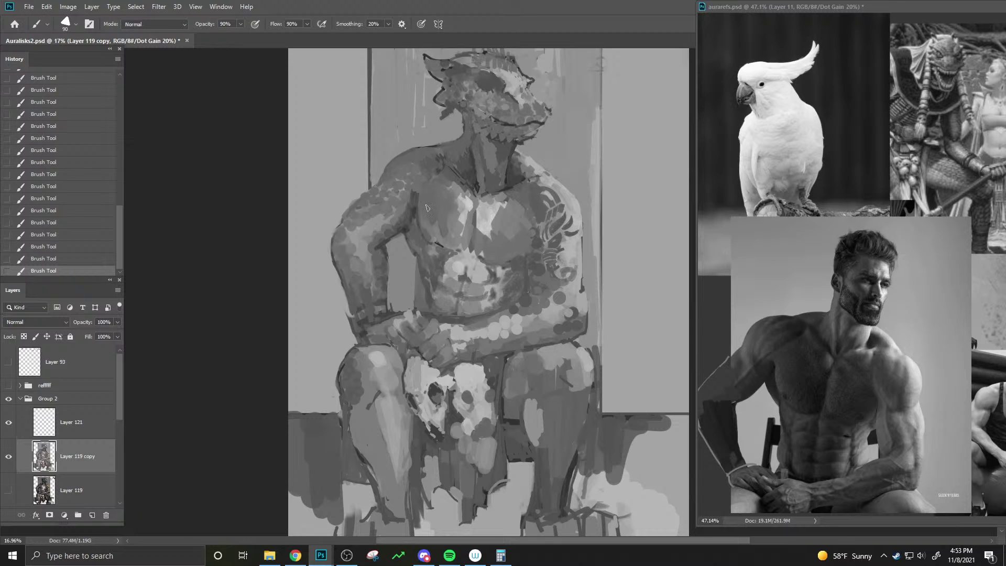
key("bracketright")
key("bracketright")
key("bracketright")
key("bracketright")
key("bracketright")
key("bracketleft")
key("bracketleft")
key("bracketleft")
key("bracketleft")
key("bracketleft")
key("bracketleft")
key("bracketleft")
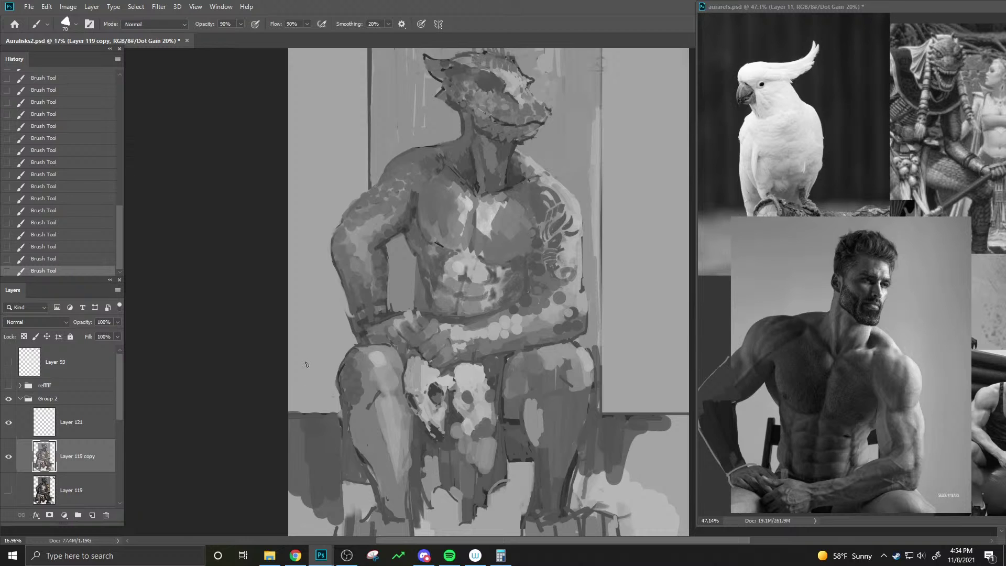
- Sample dark tones at the base of the neck and darken the inner edge of the tattooed arm beside the chest
left_click(478, 184, "alt")
left_click(479, 185, "alt")
key("bracketleft")
left_click(481, 186, "alt")
left_click(482, 190, "alt")
key("bracketleft")
left_click_drag(528, 252, 533, 288)
key("ctrl+z")
left_click_drag(532, 242, 535, 294)
left_click_drag(526, 265, 514, 295)
key("ctrl+z")
- Fill the gap between the waist and the tattooed arm's elbow with dark gray, refining its lower corner with a smaller brush
key("bracketright")
key("bracketright")
key("bracketright")
key("bracketright")
key("bracketleft")
key("bracketleft")
left_click(521, 262, "alt")
key("bracketleft")
key("bracketright")
key("bracketright")
key("bracketright")
key("bracketright")
left_click_drag(521, 288, 522, 305)
key("bracketleft")
key("bracketleft")
key("bracketleft")
key("bracketleft")
left_click(524, 301)
left_click(525, 299)
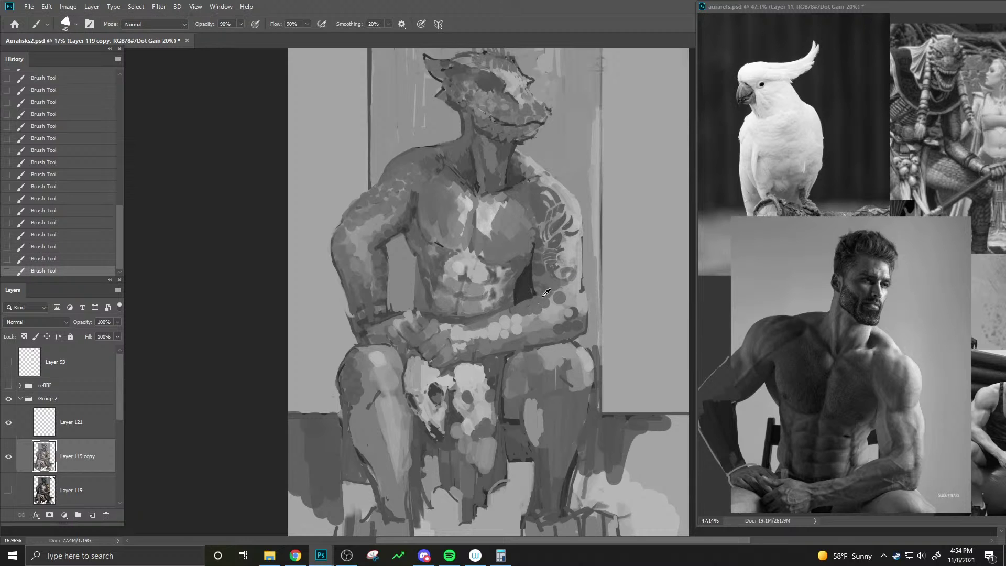
- Repaint the tattooed upper arm below the tattoo with sampled grays and tidy its outer edge against the background
left_click(545, 291, "alt")
key("bracketright")
left_click(573, 250, "alt")
key("bracketright")
key("bracketright")
key("bracketright")
key("bracketright")
key("bracketright")
key("bracketright")
left_click(588, 284, "alt")
key("bracketleft")
left_click(571, 274, "alt")
key("bracketleft")
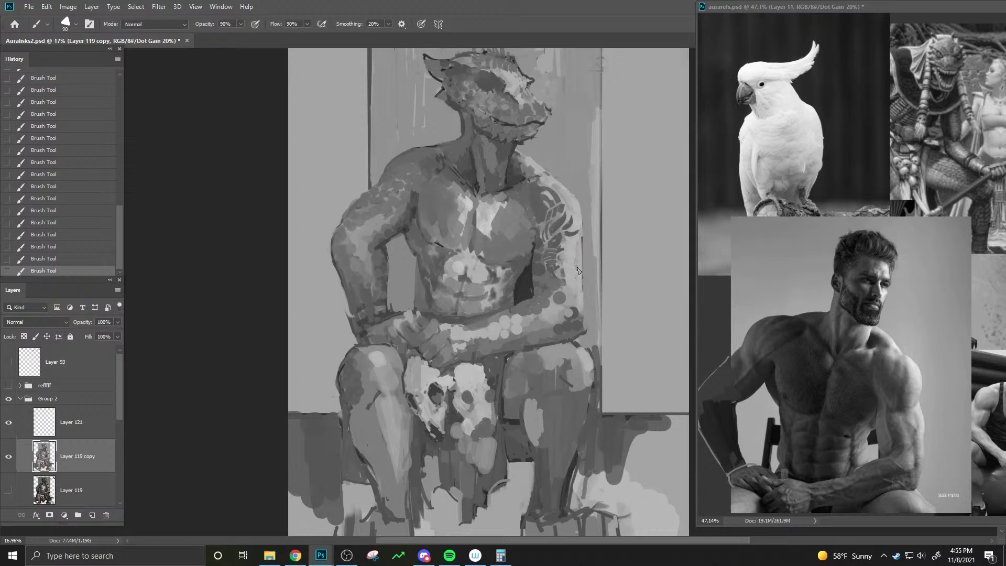
- Draw a thin dark contour down the outer edge of the tattooed arm to the elbow
left_click(582, 238, "alt")
key("bracketleft")
left_click(522, 285, "alt")
key("bracketleft")
key("bracketleft")
key("bracketleft")
key("bracketleft")
left_click_drag(583, 240, 582, 314)
key("ctrl+z")
left_click_drag(583, 231, 585, 330)
- Rework the upper edge of the tattooed arm's forearm where it crosses the lower belly
mouse_move(496, 317)
left_mouse_down()
mouse_move(537, 294)
mouse_move(498, 315)
left_mouse_up()
left_click(497, 317)
key("bracketright")
key("bracketright")
key("bracketright")
key("bracketright")
key("bracketright")
key("bracketright")
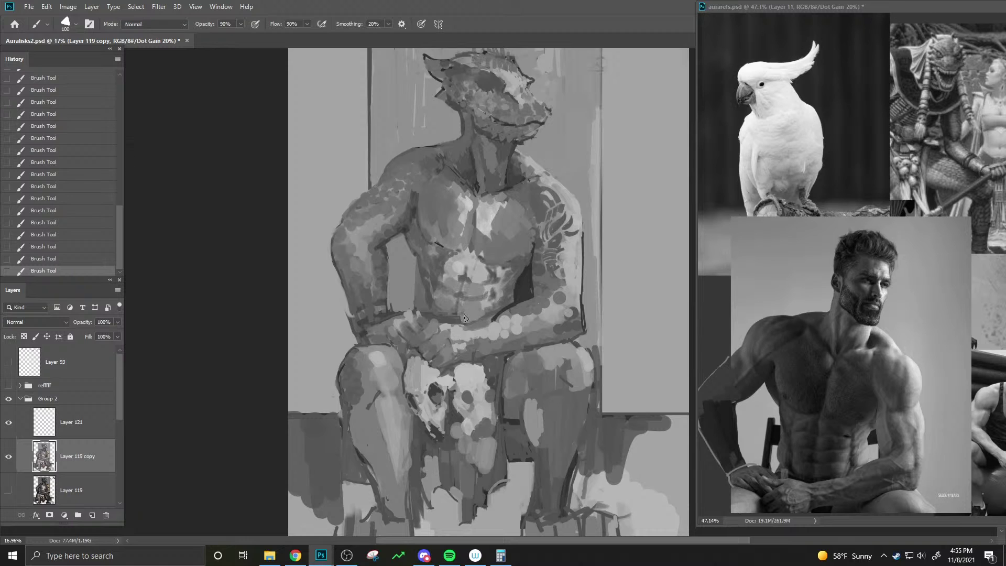
key("bracketleft")
key("bracketleft")
key("bracketleft")
key("bracketleft")
mouse_move(491, 322)
left_mouse_down()
mouse_move(475, 327)
mouse_move(523, 299)
left_mouse_up()
key("ctrl+z")
- Rework the forearm's lower edge above the thigh and break up the row of light spots along the forearm
left_click_drag(473, 360, 557, 342)
key("ctrl+z")
key("bracketleft")
key("ctrl+z")
key("bracketleft")
key("bracketright")
key("bracketright")
key("bracketright")
key("bracketright")
key("bracketright")
key("bracketright")
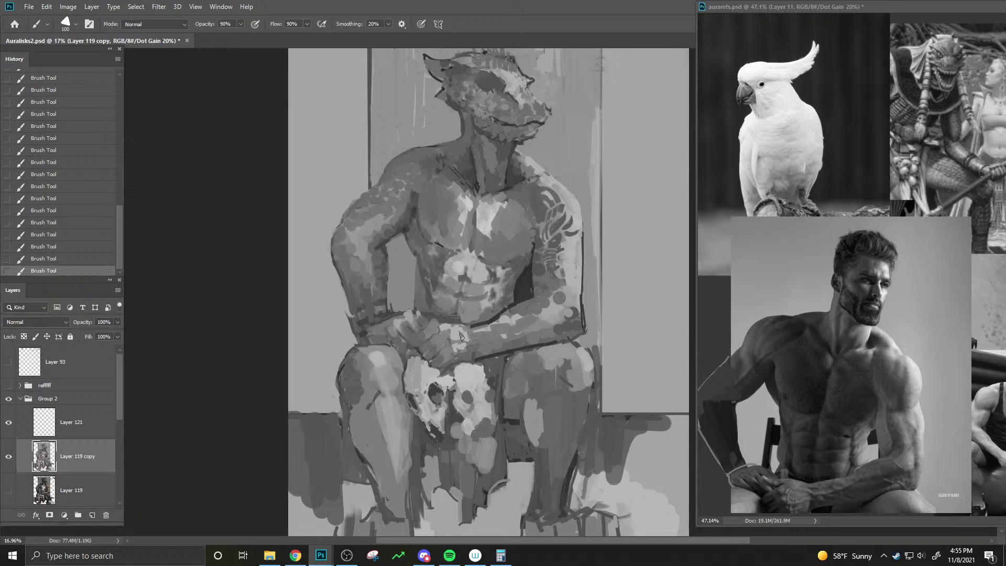
- Paint over the light spots at the wrist and add a dark nose shape to the skull below the hands
key("bracketleft")
key("bracketright")
key("bracketright")
key("bracketleft")
key("bracketleft")
left_click_drag(475, 426, 483, 417)
key("bracketleft")
key("bracketleft")
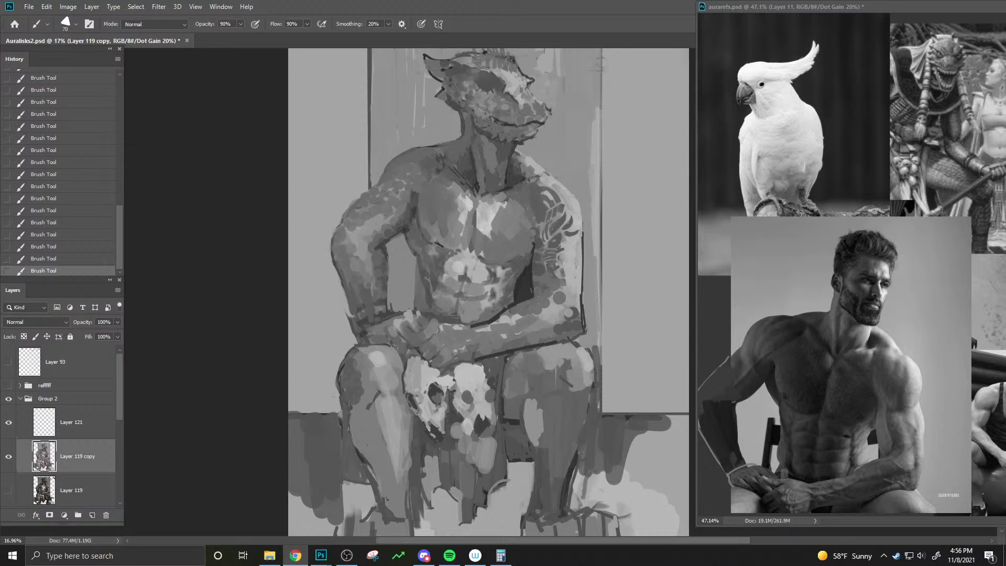
- Switch to Chrome, watch the Spruke "Sold" video, pause it and return to Photoshop
left_click(296, 555)
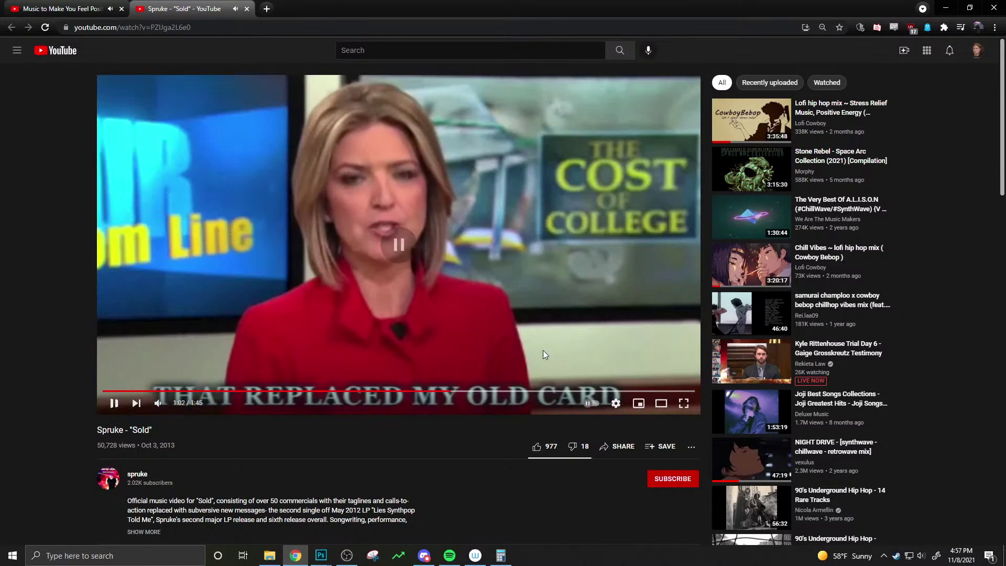
left_click(543, 350)
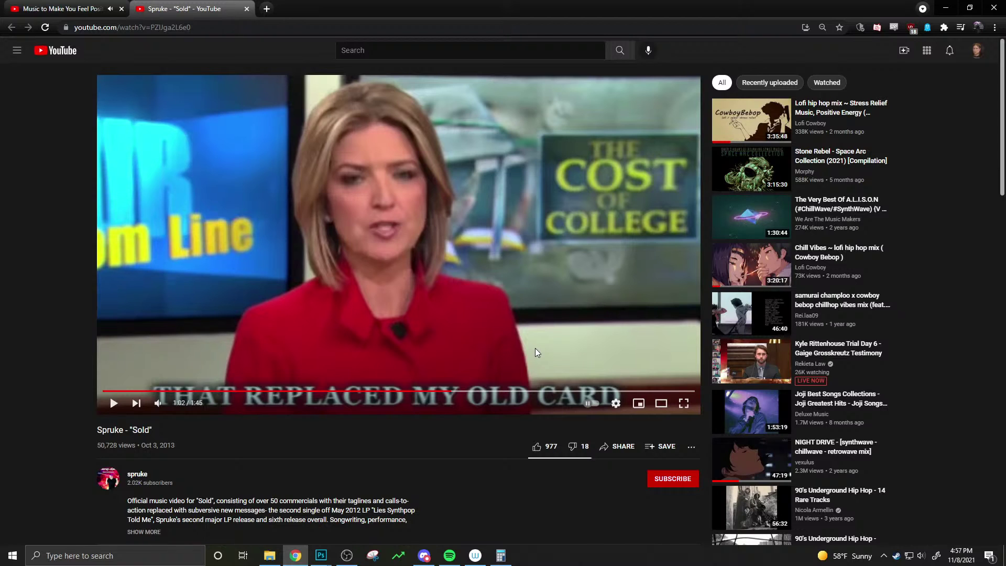
left_click(535, 348)
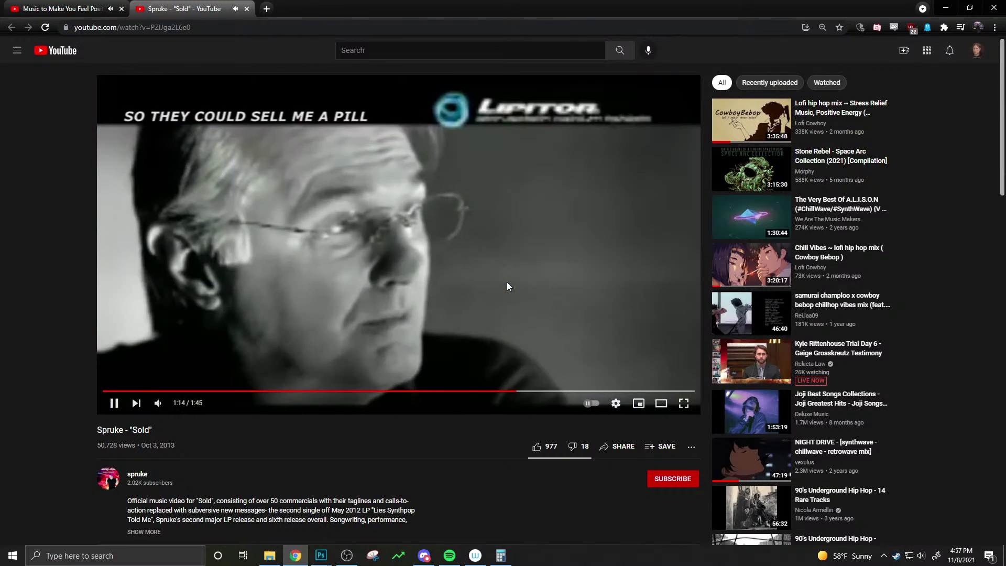
left_click(507, 287)
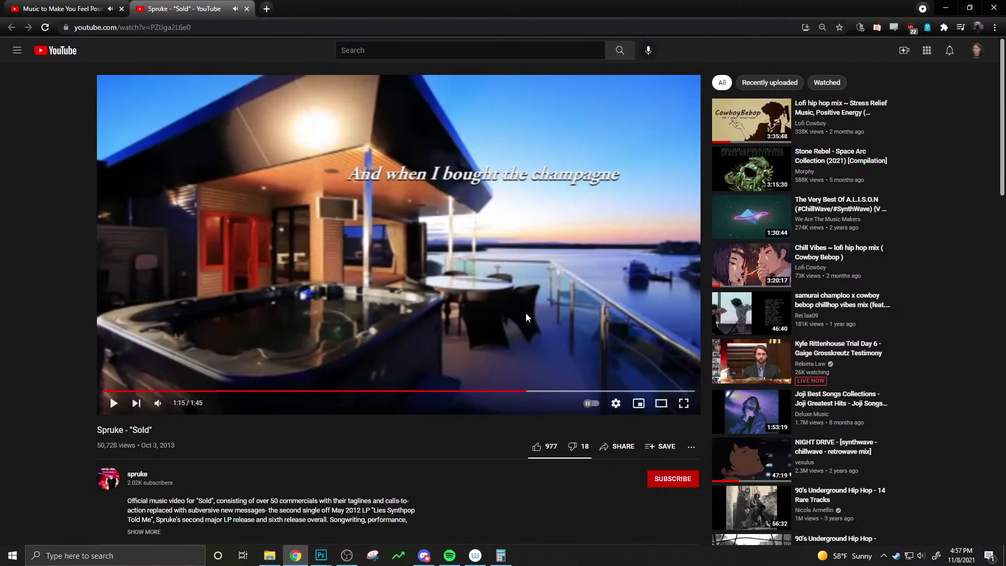
left_click(945, 9)
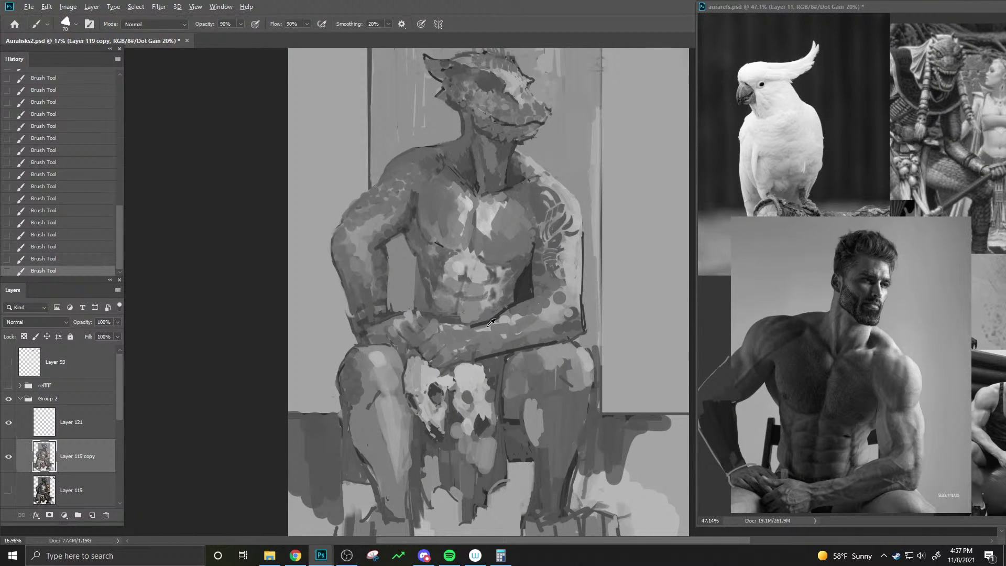
- Break the light patch on the abdomen into separate abdominal muscle shapes with sampled mid-grays
key("bracketleft")
key("bracketleft")
key("bracketleft")
key("bracketright")
key("bracketright")
key("bracketright")
key("bracketright")
key("bracketright")
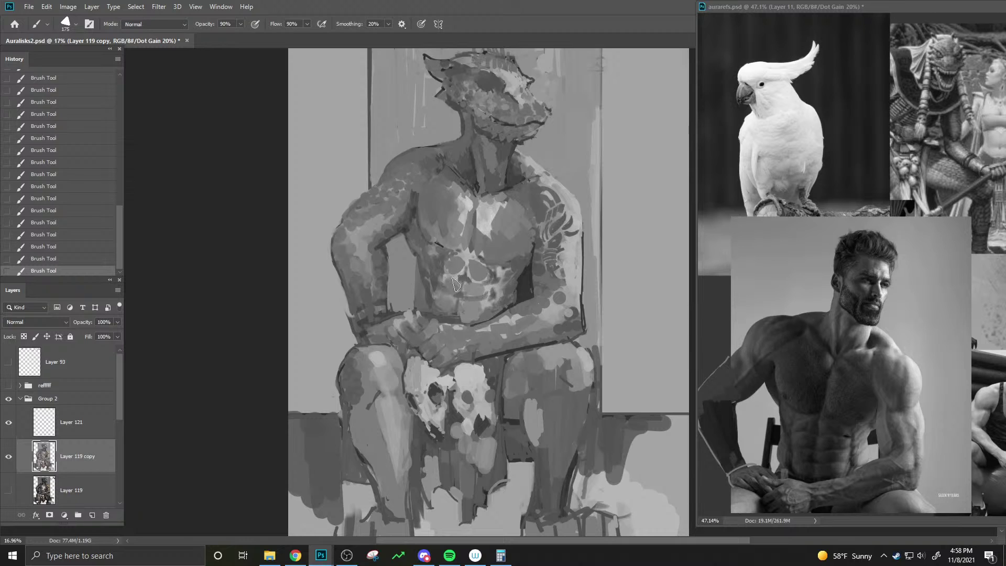
key("bracketleft")
key("bracketleft")
left_click(457, 295, "alt")
left_click(458, 300, "alt")
key("bracketright")
key("bracketleft")
- Touch up the lower belly above the wrists with tones sampled around it
left_click(454, 315, "alt")
key("ctrl+z")
key("ctrl+shift+z")
key("bracketleft")
key("bracketright")
left_click(444, 323, "alt")
key("bracketleft")
- Define the fingers of the clasped hands with fine strokes in light and dark tones sampled nearby
left_click(420, 343, "alt")
key("bracketleft")
key("bracketleft")
left_click(436, 387, "alt")
key("bracketleft")
key("ctrl+z")
left_click_drag(428, 325, 429, 333)
key("bracketright")
left_click(426, 341, "alt")
key("bracketleft")
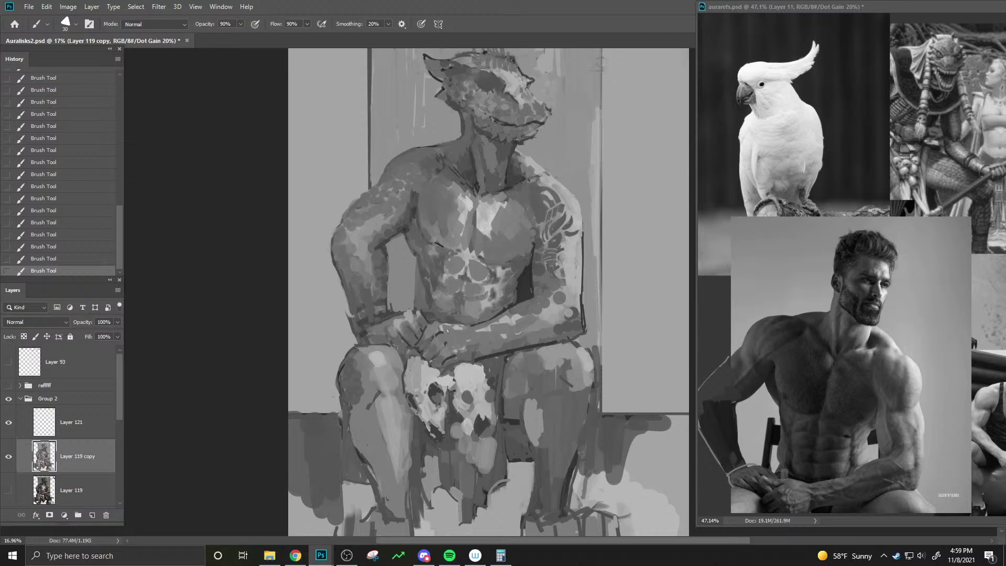
- Repaint the back and lower edge of the front hand with sampled grays, undoing unwanted strokes
key("bracketright")
left_click(439, 345, "alt")
left_click(438, 338, "alt")
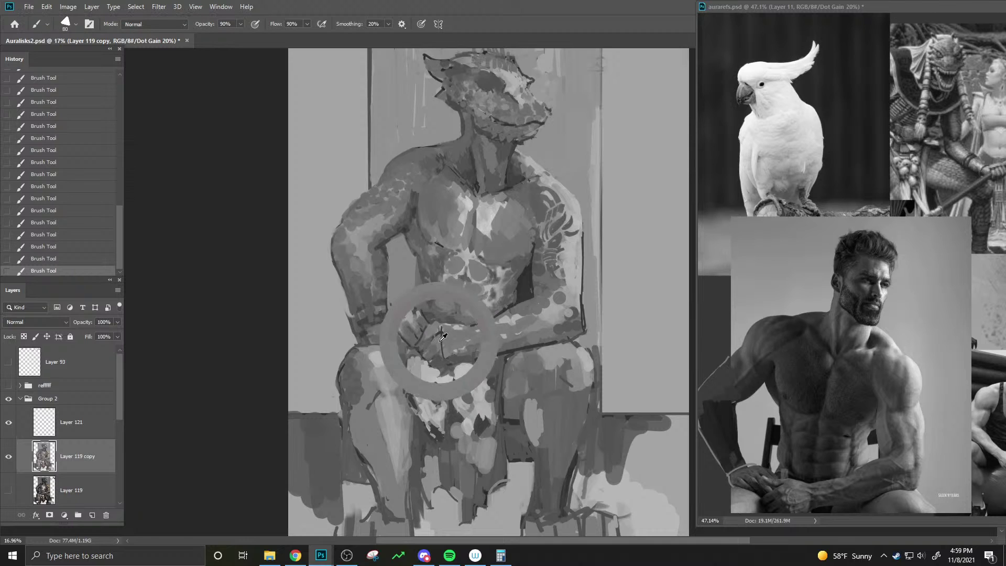
left_click(438, 329, "alt")
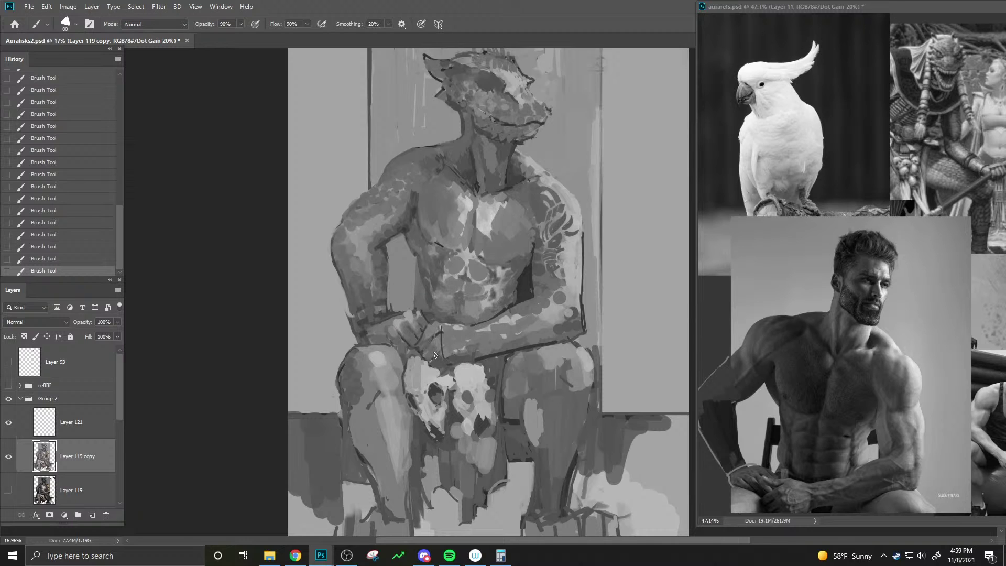
key("ctrl+z")
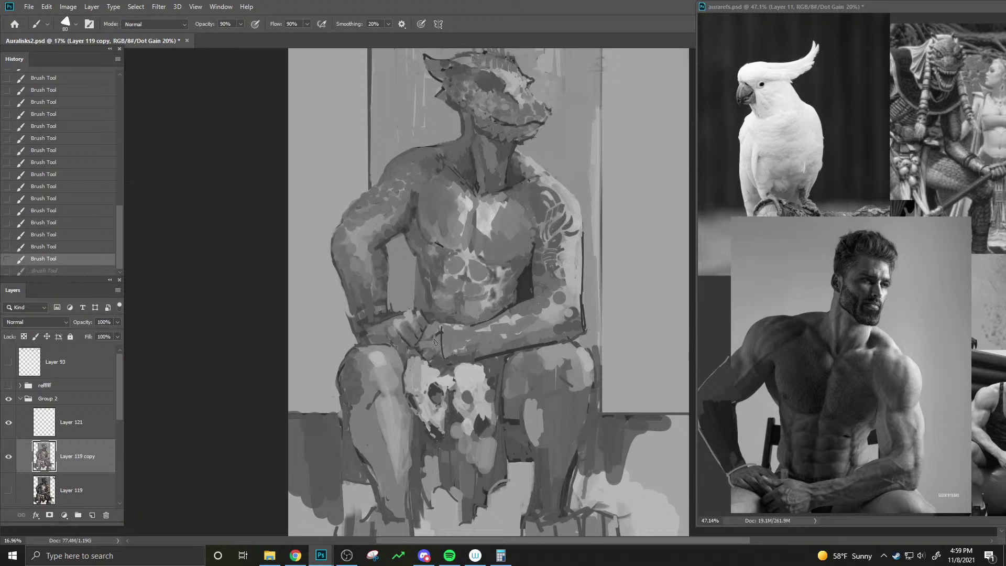
left_click_drag(427, 344, 442, 348)
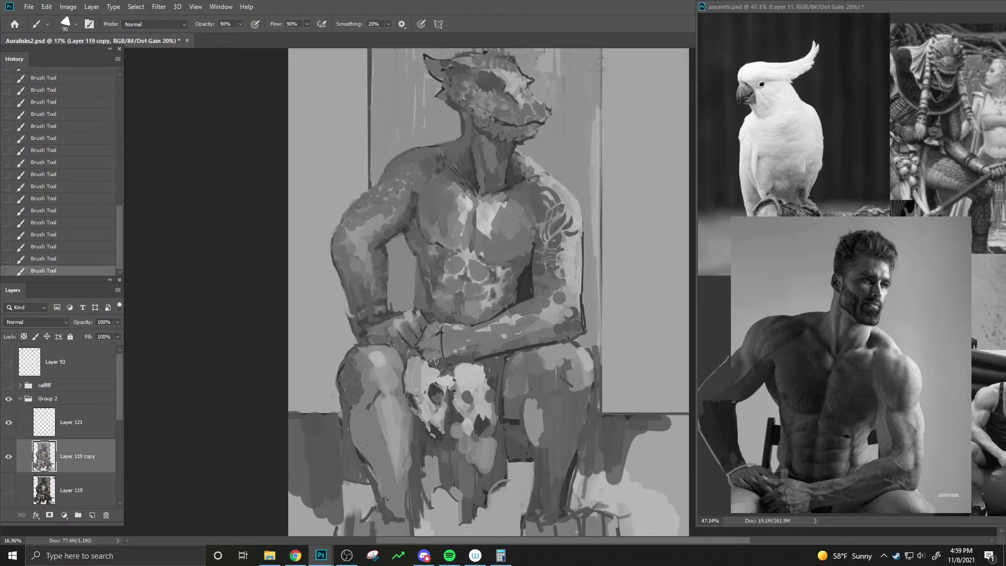
key("bracketright")
key("ctrl+z")
left_click_drag(429, 364, 442, 362)
key("bracketleft")
- Paint out the vertical dark line across the wrist and redraw the dark contour of the front hand
left_click(449, 342, "alt")
left_click(446, 342, "alt")
left_click(447, 332, "alt")
left_click(437, 333, "alt")
key("ctrl+z")
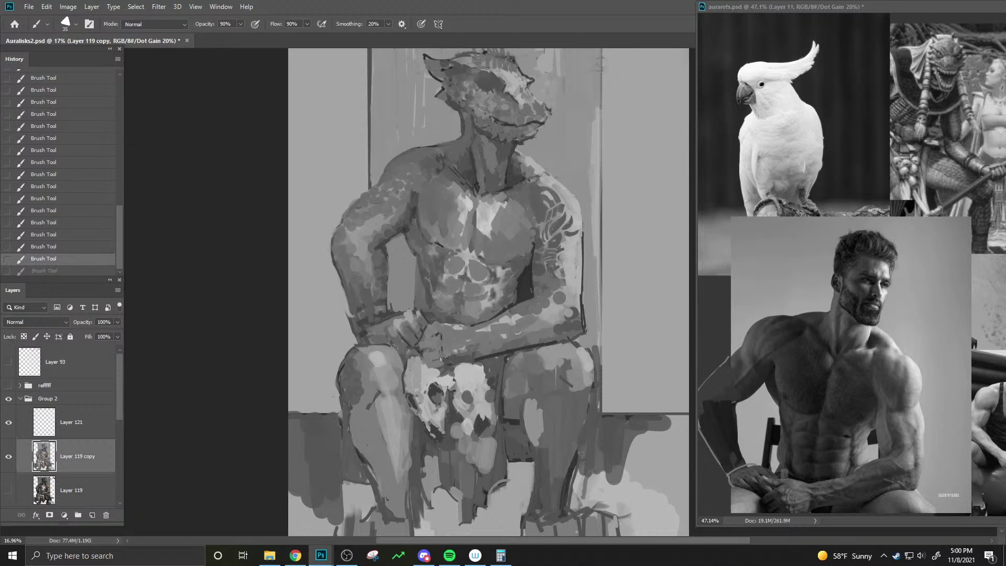
left_click(437, 334, "alt")
left_click_drag(447, 361, 451, 365)
key("ctrl+z")
key("ctrl+shift+z")
key("ctrl+z")
key("ctrl+shift+z")
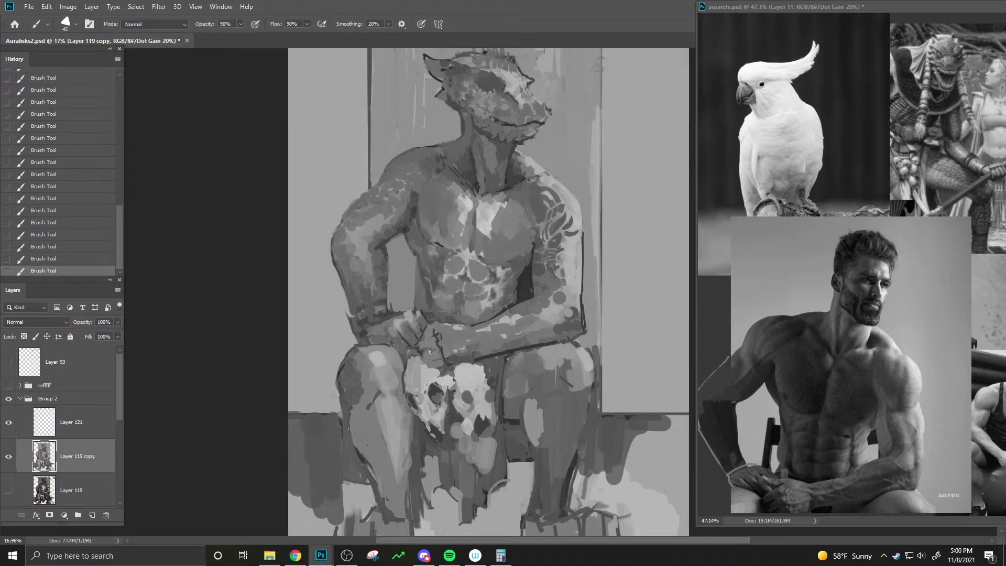
- Block in the front hand with a sampled dark gray using a larger brush
left_click(453, 362, "alt")
key("]")
key("]")
key("]")
mouse_move(433, 332)
left_mouse_down()
mouse_move(423, 350)
mouse_move(444, 360)
left_mouse_up()
key("bracketright")
key("bracketleft")
key("bracketleft")
key("ctrl+z")
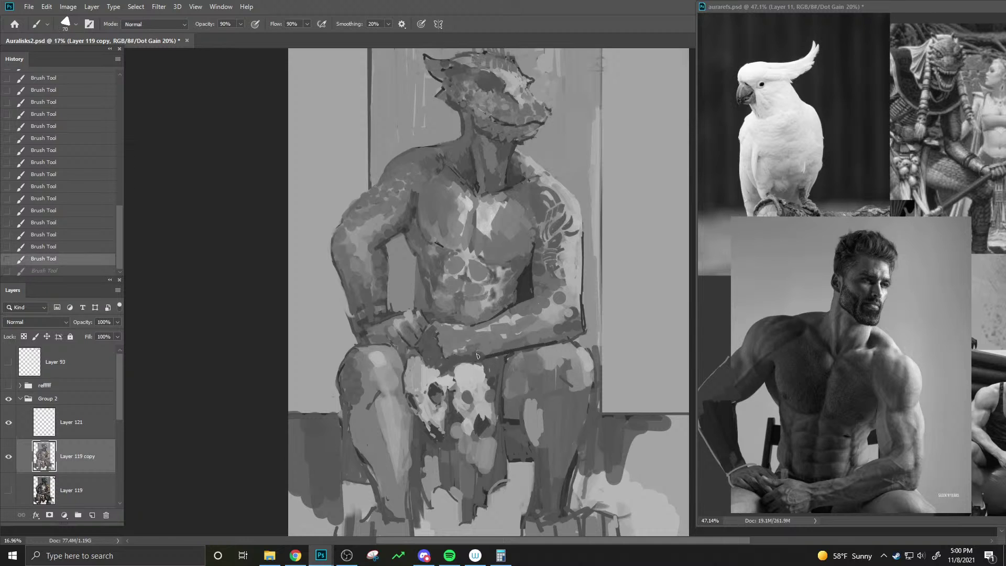
- Paint along the forearm's lower edge and clean up where it meets the thigh with a sampled tone
left_click_drag(477, 356, 535, 344)
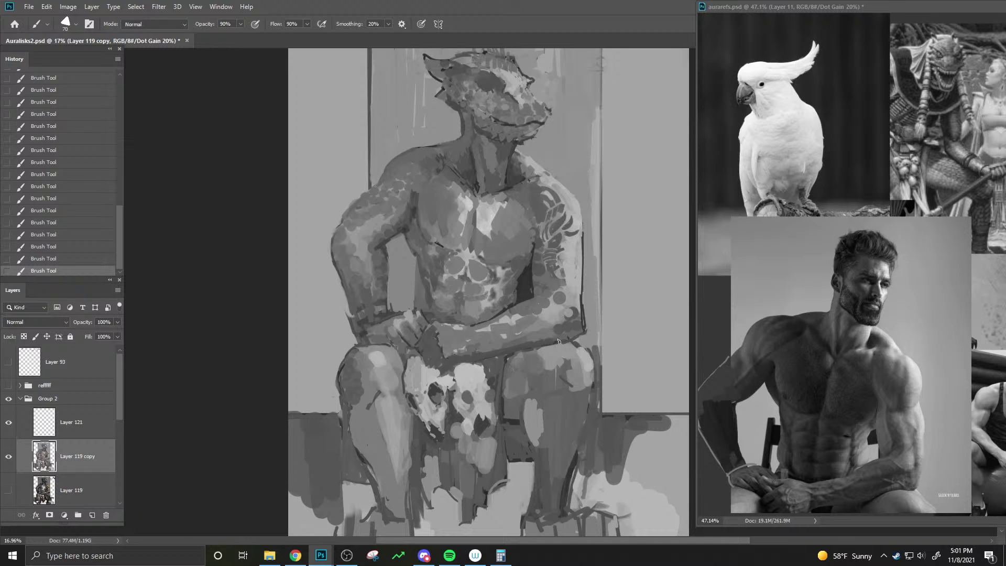
left_click(529, 350, "alt")
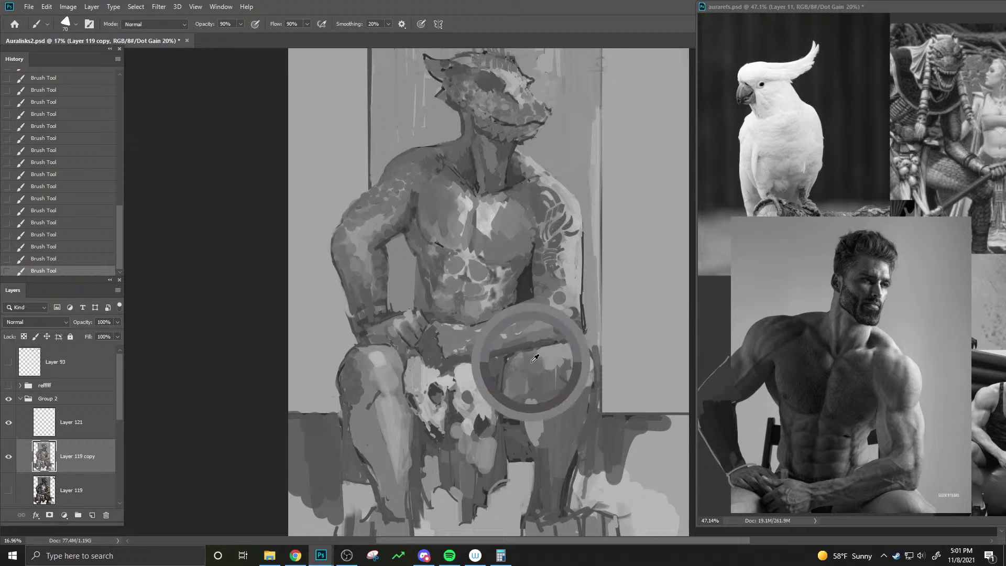
left_click(532, 349, "alt")
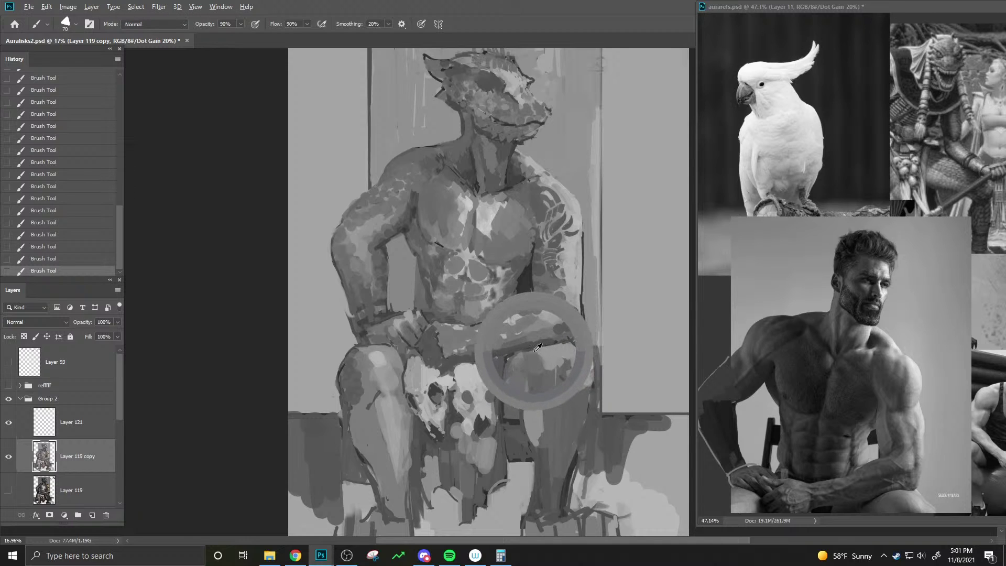
key("bracketright")
key("bracketright")
key("bracketright")
left_click(539, 347)
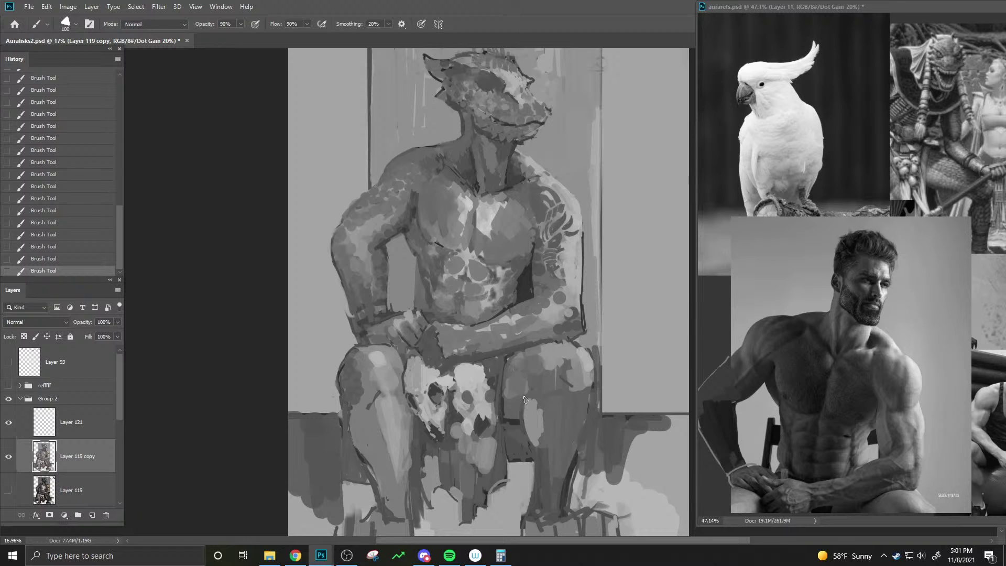
- Repaint the side of the torso beside the abdomen with sampled grays, varying the brush size
left_click(436, 284, "alt")
key("bracketleft")
left_click(435, 284, "alt")
key("bracketleft")
key("bracketleft")
key("bracketleft")
key("bracketright")
key("bracketright")
key("bracketleft")
key("bracketright")
- Paint the back edge of the neck below the jaw with a tone sampled from the head
left_click(483, 77, "alt")
left_click_drag(464, 127, 451, 142)
key("bracketleft")
- Try strokes along the shoulder slope above the tattooed arm and undo them
left_click_drag(524, 156, 548, 174)
key("ctrl+z")
key("ctrl+z")
key("ctrl+z")
key("bracketright")
key("ctrl+z")
key("ctrl+z")
key("ctrl+z")
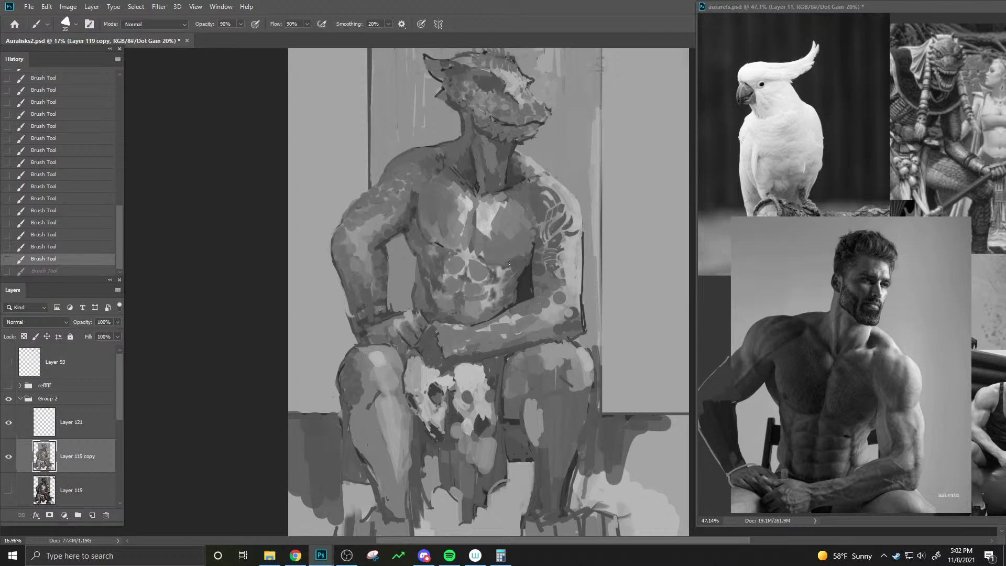
- Restore the last undone brush stroke and paint the top of the tattooed shoulder with a larger brush
key("bracketright")
key("bracketright")
key("bracketright")
key("bracketright")
key("bracketright")
key("bracketright")
key("ctrl+shift+z")
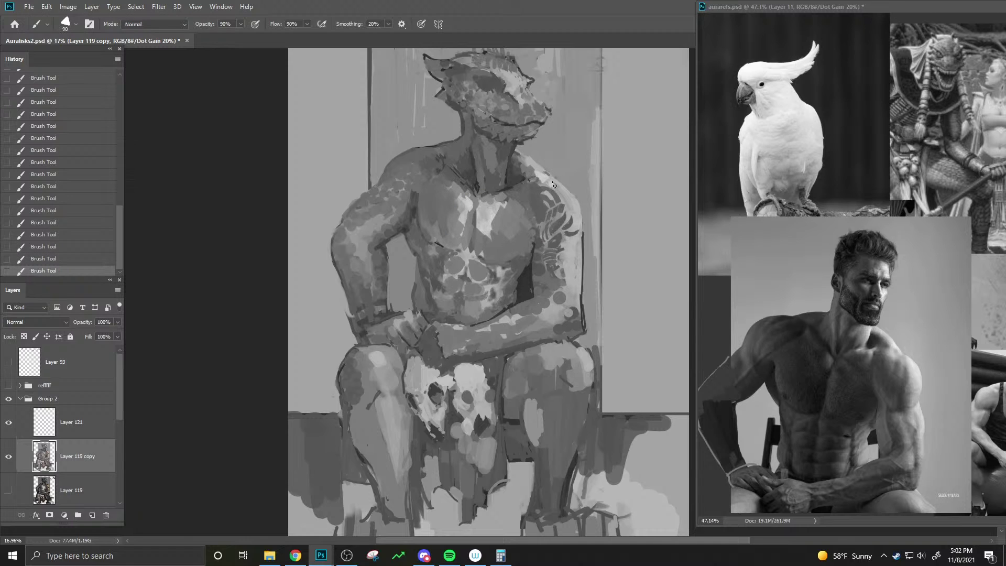
key("bracketright")
- Repaint the bent arm's upper arm and elbow with sampled mid grays, varying the brush size
left_click(365, 222, "alt")
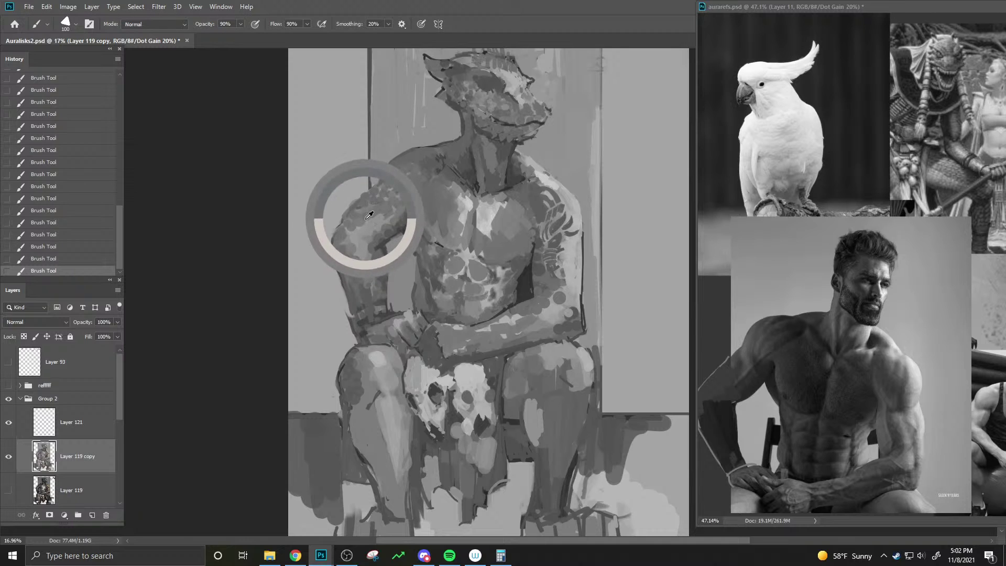
key("bracketright")
key("bracketleft")
key("bracketleft")
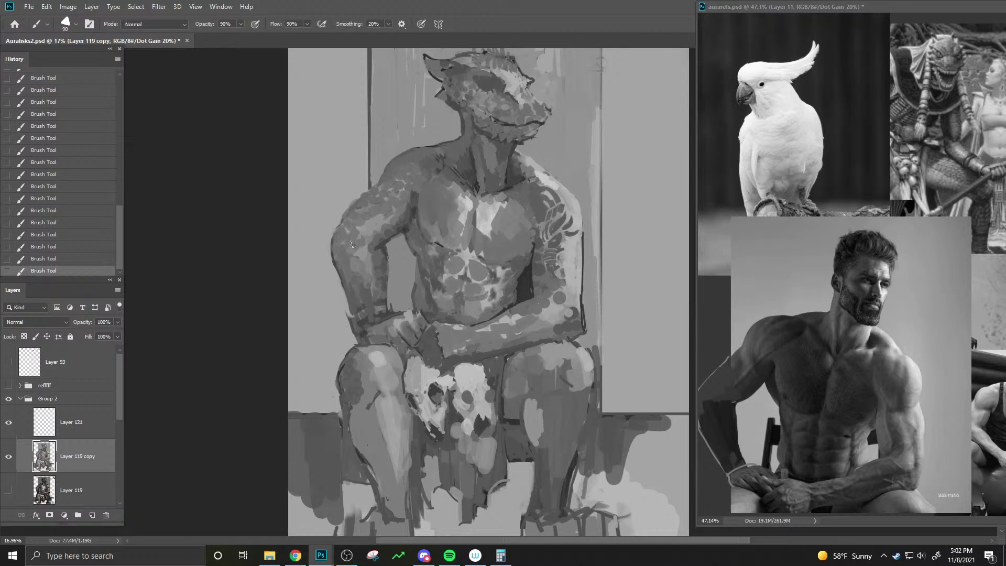
key("bracketright")
key("bracketleft")
key("bracketleft")
key("bracketleft")
key("bracketleft")
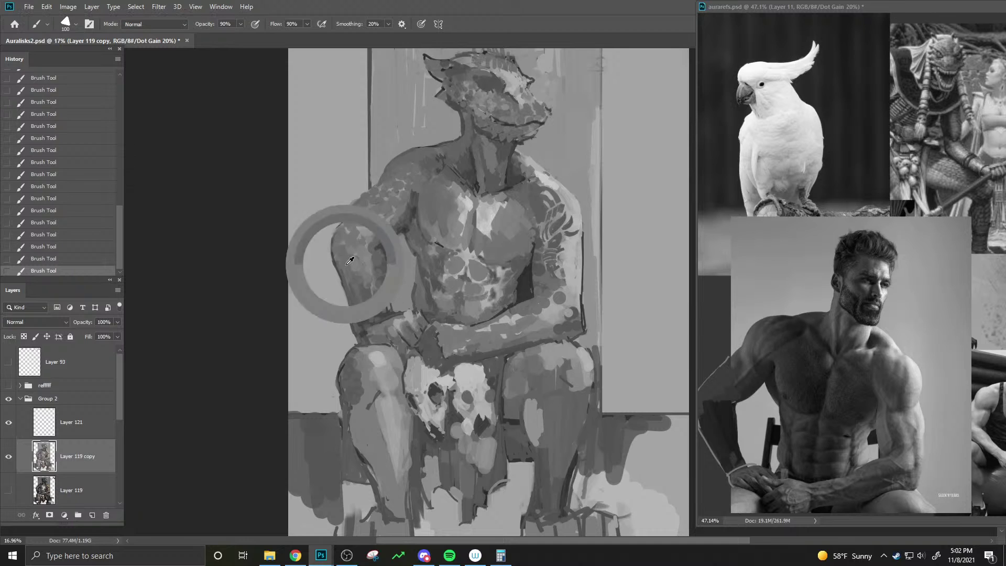
key("bracketright")
key("bracketright")
key("bracketright")
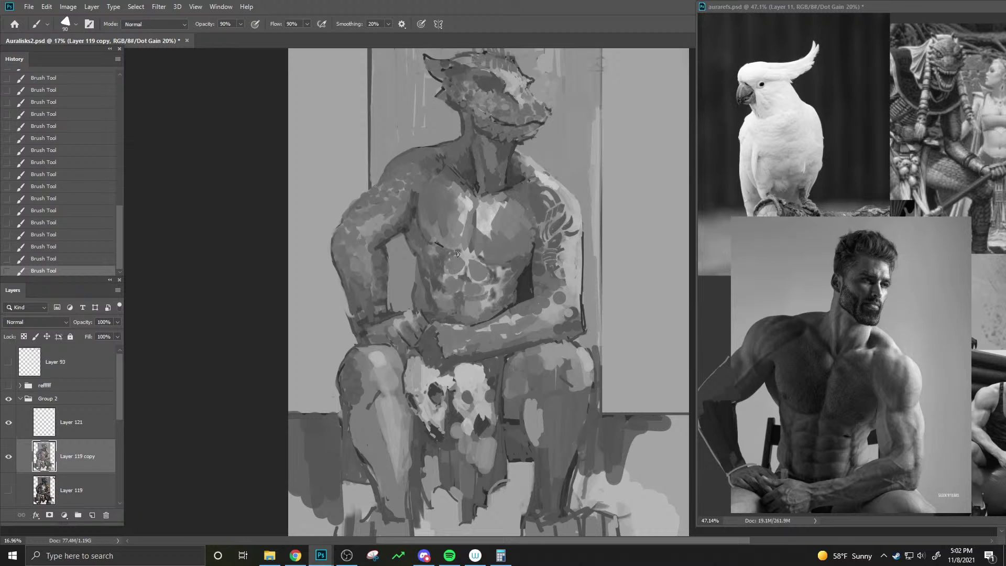
- Refine the dark contour of the upper chest beside the tattooed arm, comparing the last stroke with undo and redo
key("bracketleft")
key("bracketleft")
key("bracketright")
key("bracketright")
key("ctrl+z")
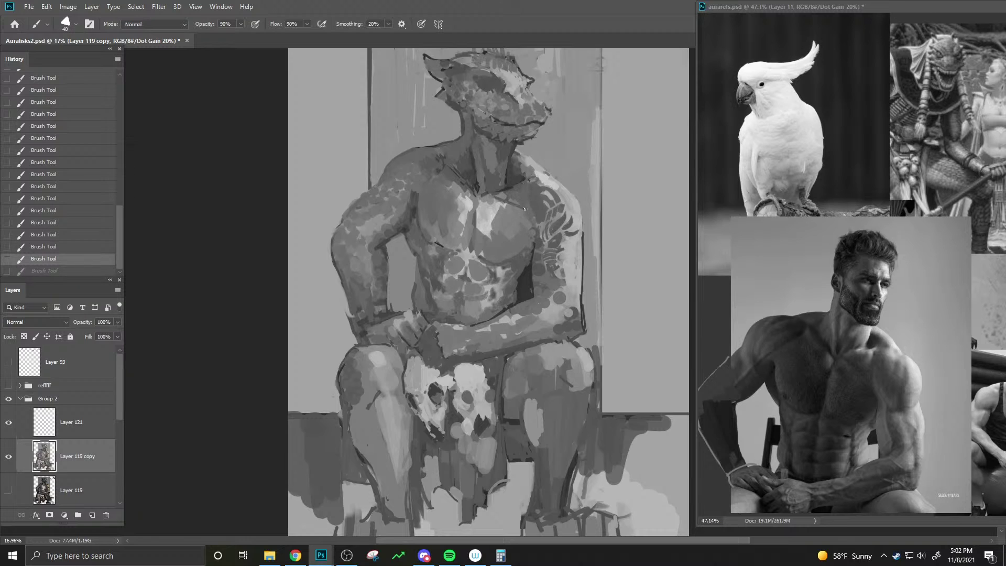
key("ctrl+shift+z")
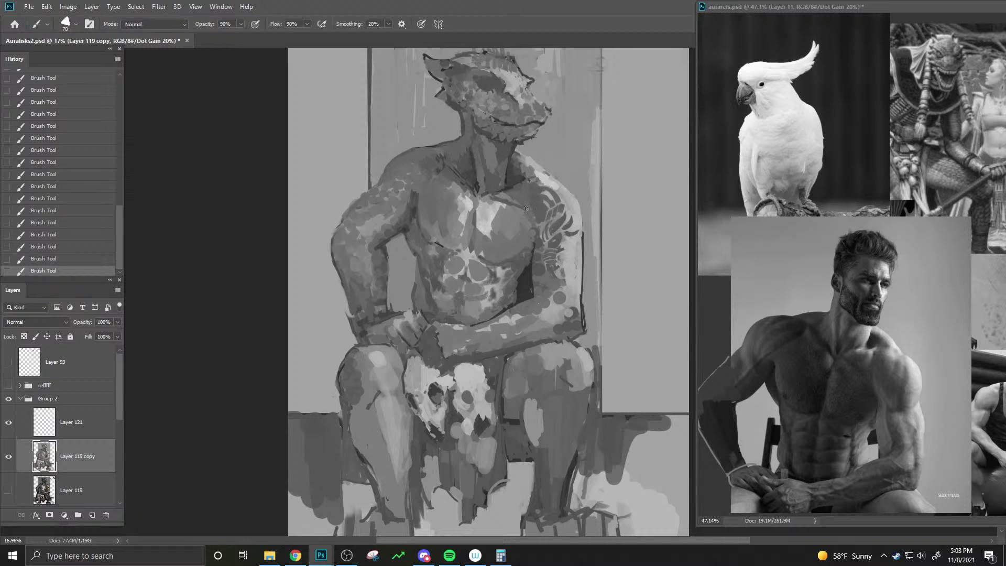
- Paint a light highlight along the collarbone beside the neck, comparing its strokes with undo and redo
key("bracketright")
key("bracketright")
key("bracketleft")
key("bracketleft")
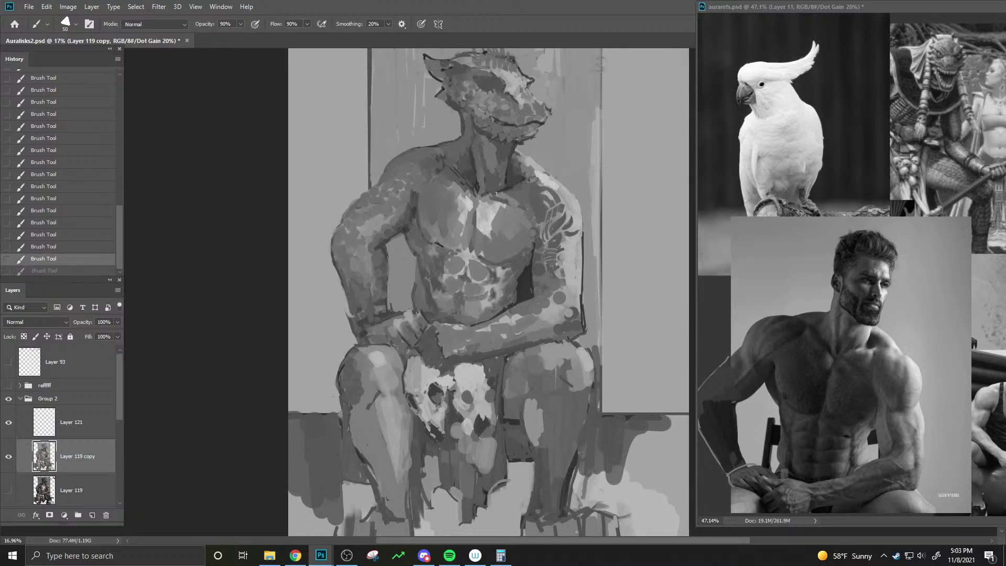
key("bracketleft")
key("bracketleft")
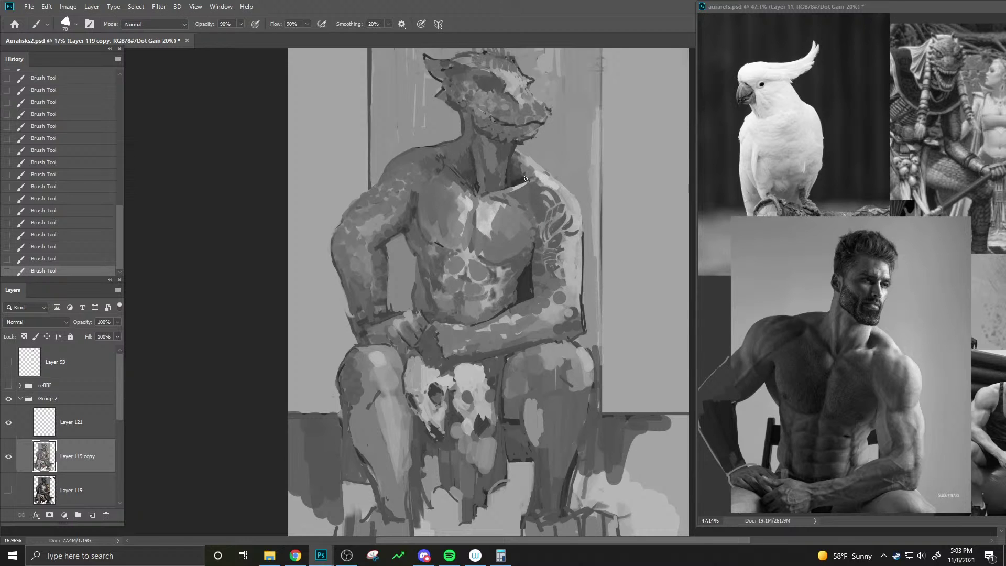
key("ctrl+z")
key("ctrl+shift+z")
key("bracketleft")
key("bracketleft")
key("ctrl+z")
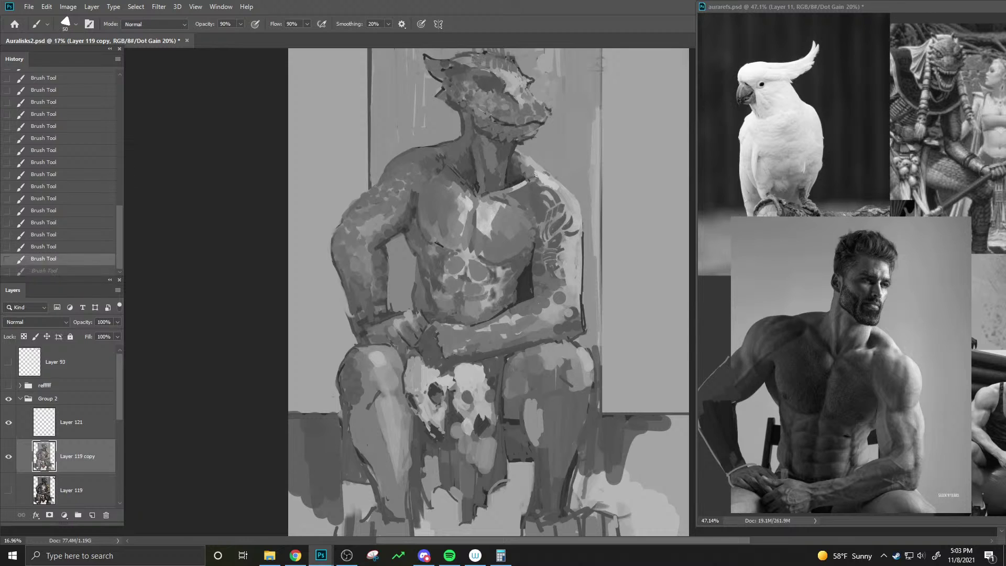
key("ctrl+shift+z")
key("bracketright")
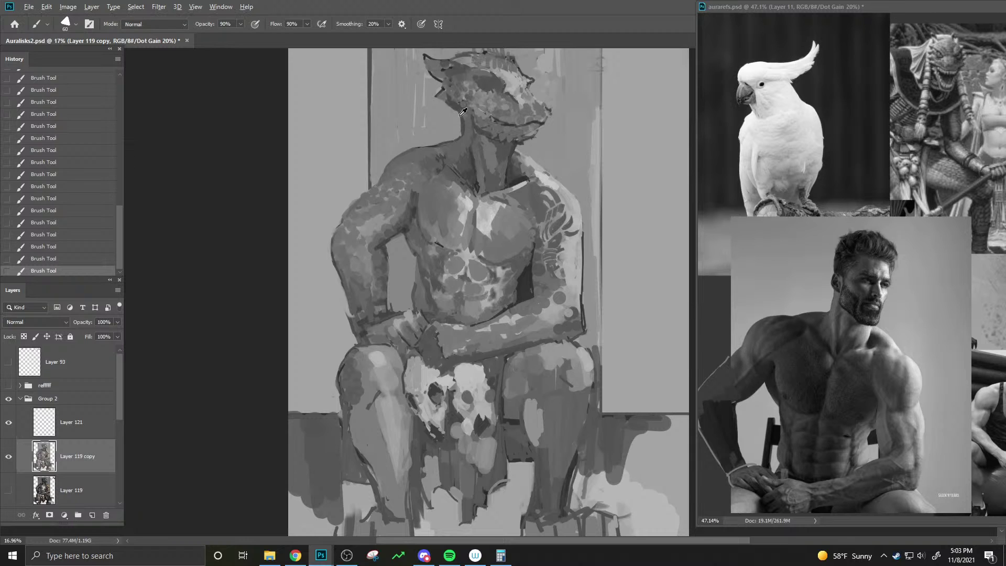
- Darken the side of the neck below the jaw with a tone sampled from the head
key("bracketright")
key("bracketright")
key("bracketright")
key("bracketleft")
key("bracketleft")
key("bracketright")
key("bracketright")
key("bracketleft")
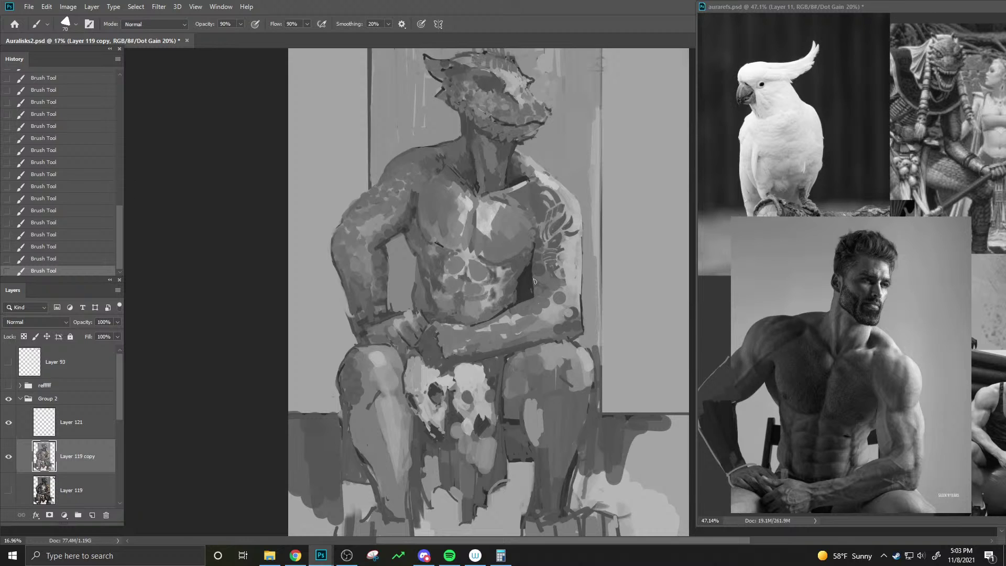
- Repaint the tattooed arm's inner side and lay long strokes along its forearm
key("bracketright")
key("bracketleft")
key("bracketright")
key("bracketleft")
mouse_move(462, 342)
left_mouse_down()
mouse_move(461, 341)
mouse_move(515, 332)
left_mouse_up()
left_click_drag(528, 326, 559, 318)
key("bracketright")
key("bracketright")
key("bracketright")
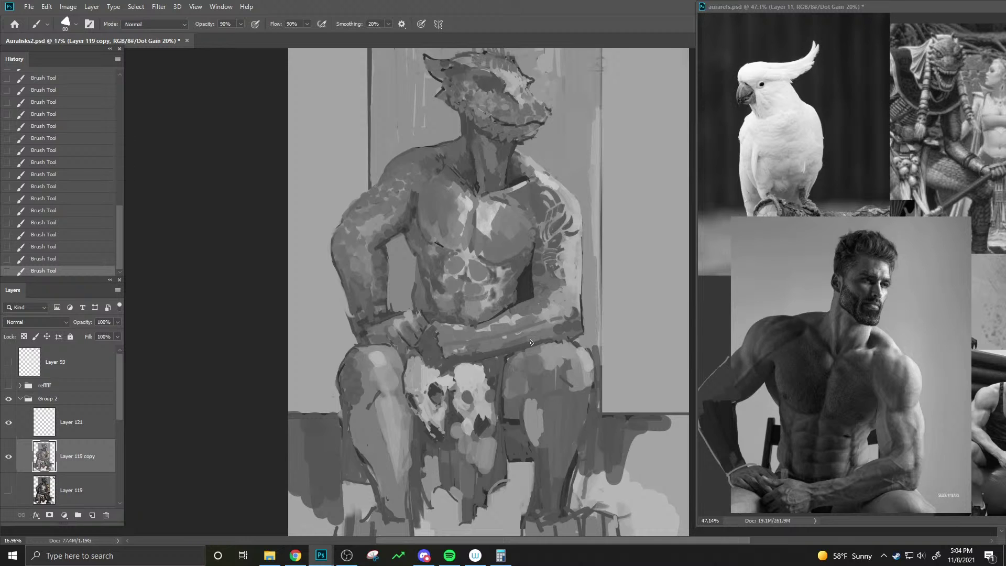
- Touch up the forearm's upper edge against the abdomen with a sampled gray and a smaller brush
key("bracketright")
key("bracketright")
key("bracketright")
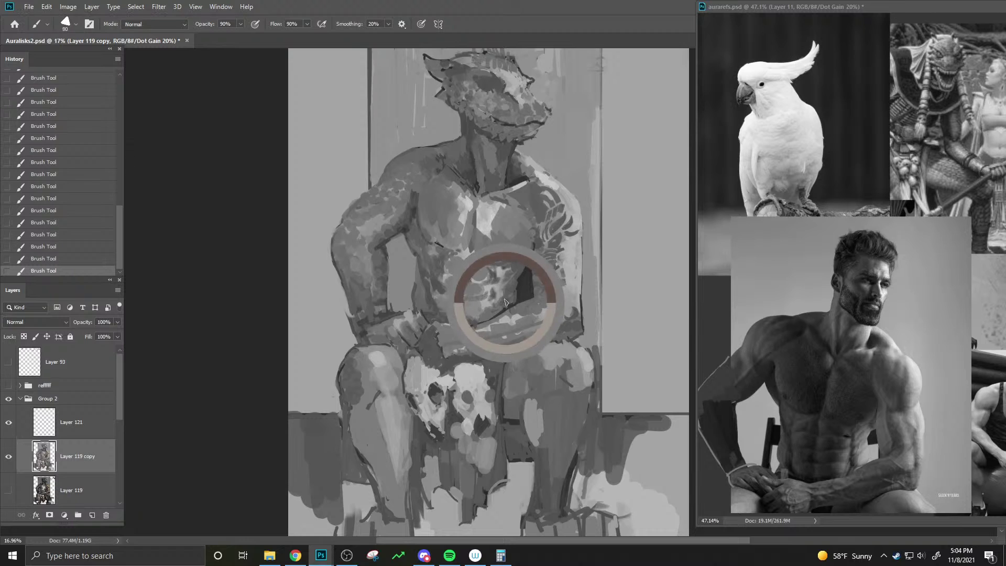
key("bracketleft")
key("bracketleft")
key("bracketleft")
key("bracketleft")
key("bracketleft")
key("bracketleft")
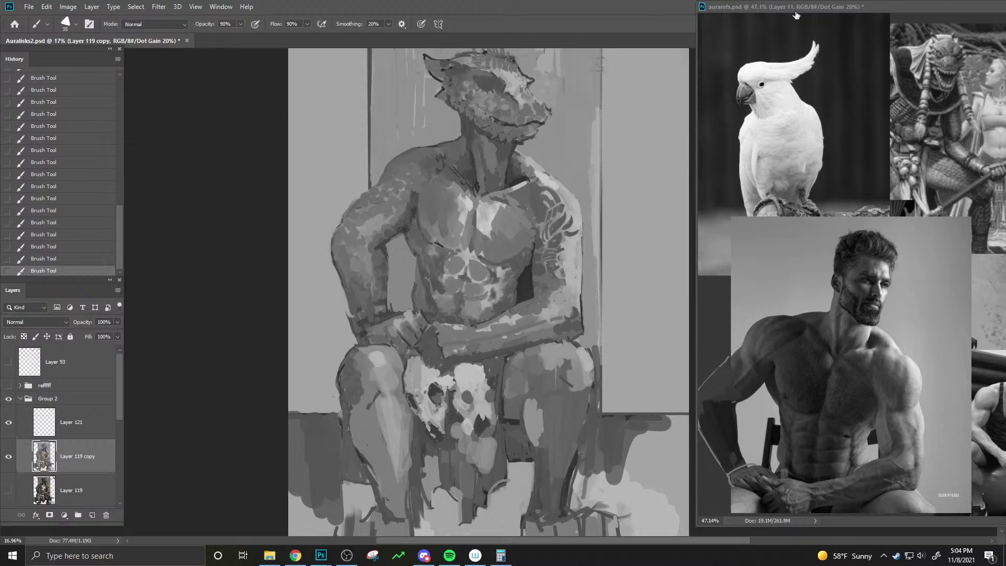
- Move the painting window aside and view the desktop TSLA stock widget over five days and one month
left_click_drag(796, 16, 539, 320)
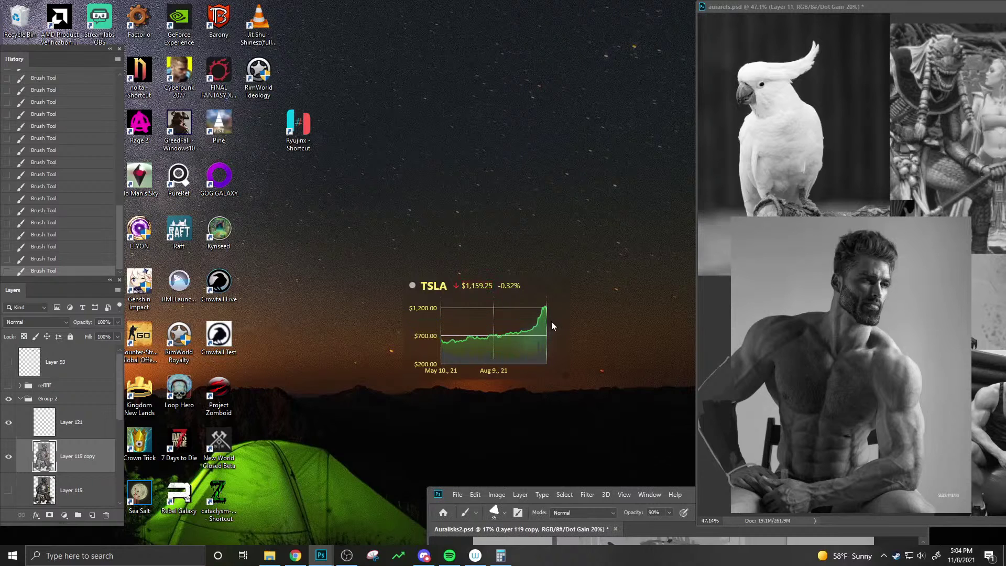
right_click(519, 343)
mouse_move(477, 355)
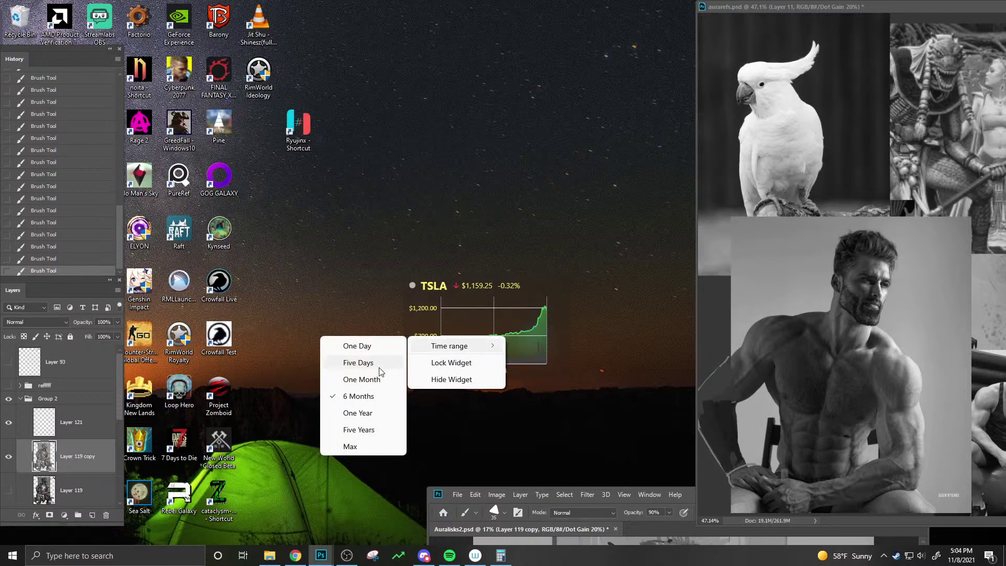
left_click(379, 362)
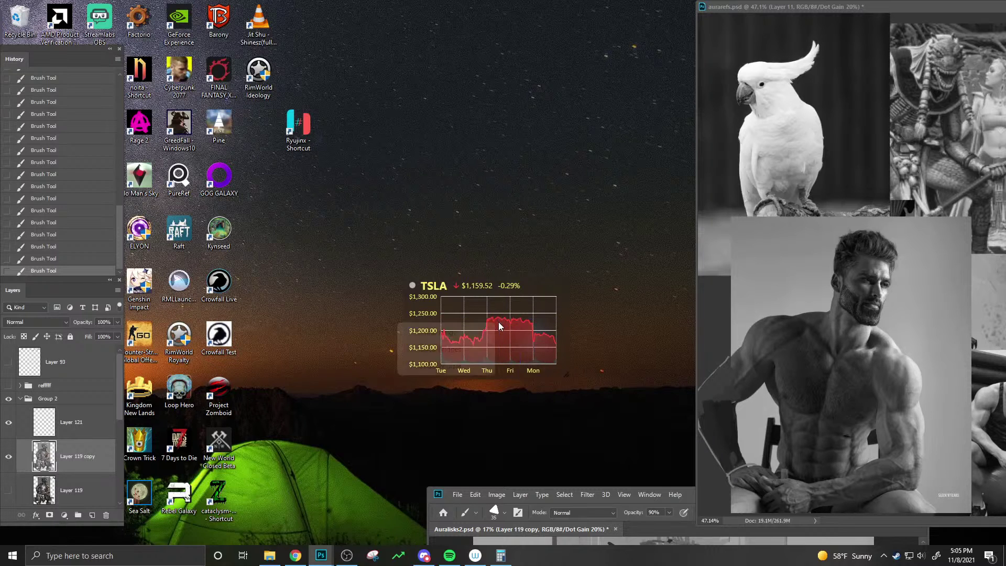
left_click(358, 367)
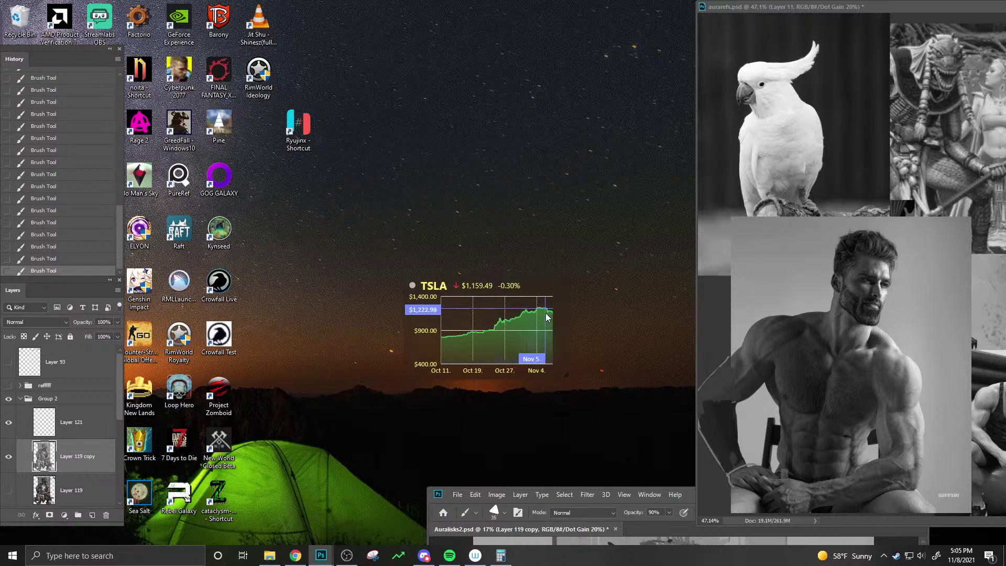
- Set the TSLA widget's time range back to Five Days and maximize the painting window again
right_click(487, 338)
mouse_move(487, 340)
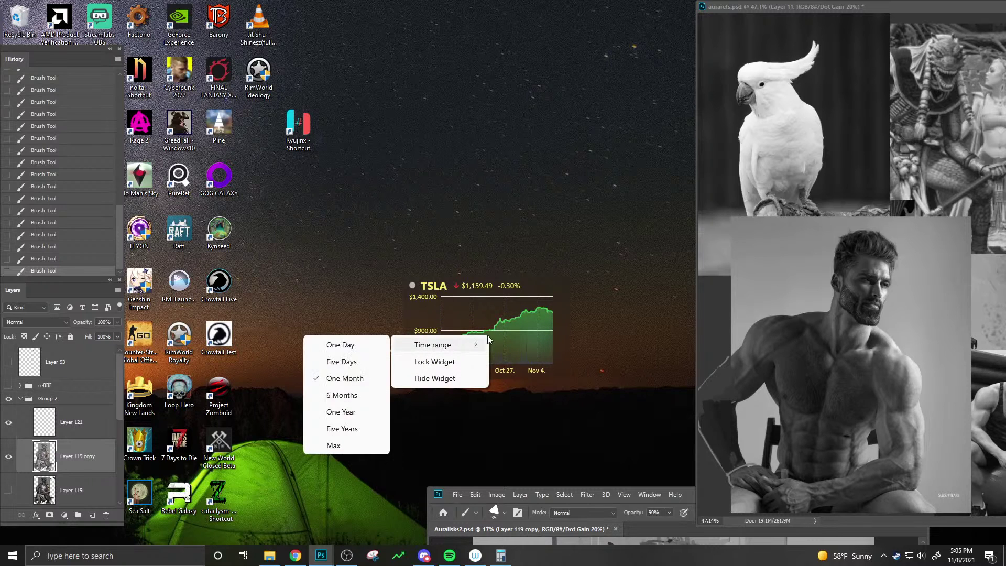
left_click(342, 362)
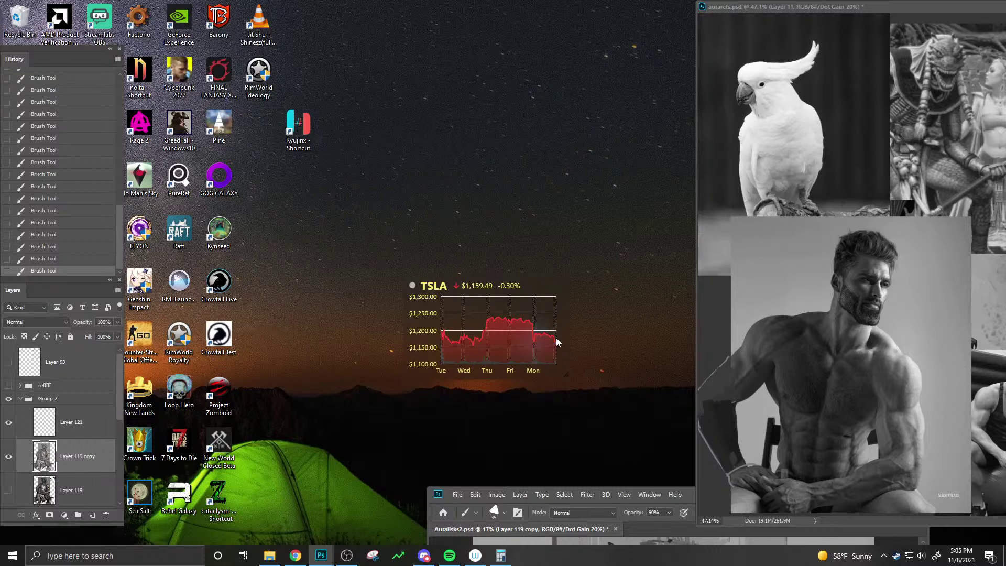
double_click(687, 497)
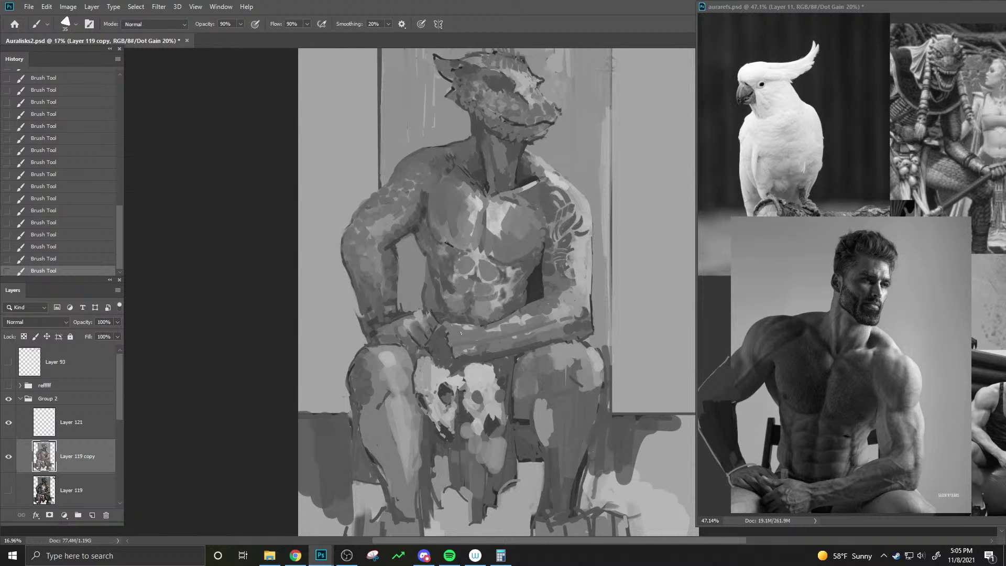
- Soften the light patch on the chest with a sampled mid gray, using a brush up to size 125
key("bracketright")
key("bracketright")
key("bracketright")
left_click(465, 217, "alt")
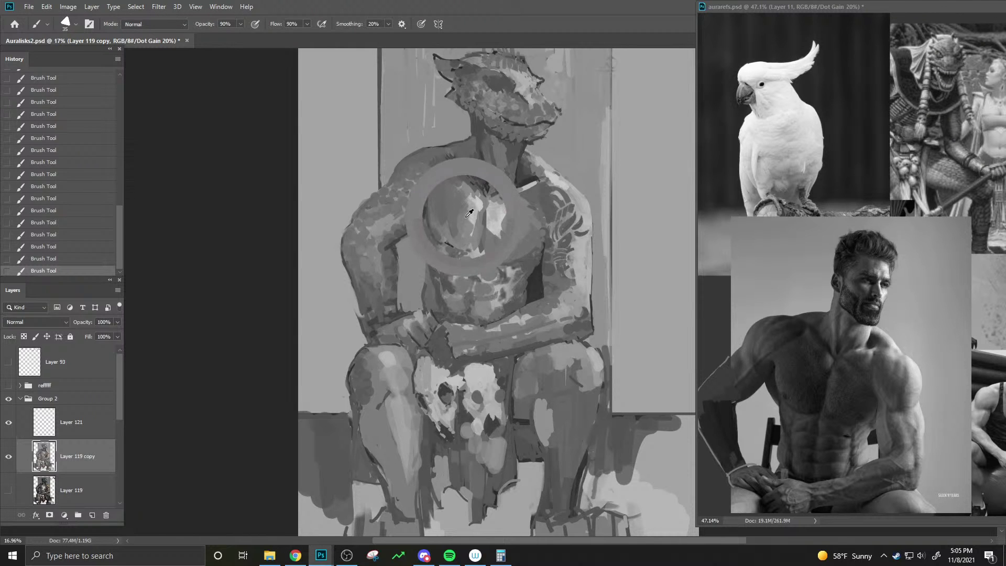
key("bracketright")
key("bracketright")
key("bracketright")
key("bracketright")
key("bracketright")
key("bracketright")
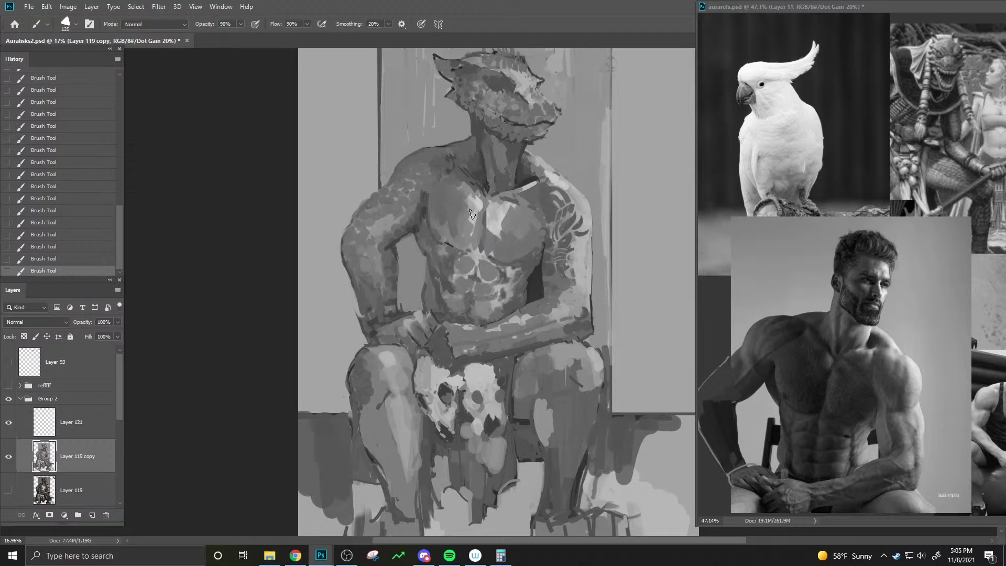
key("bracketleft")
key("bracketleft")
key("bracketleft")
key("bracketleft")
- Rework the inner elbow of the bent arm with sampled grays and a smaller brush
left_click(388, 238, "alt")
key("bracketleft")
key("bracketleft")
key("bracketleft")
left_click(399, 237, "alt")
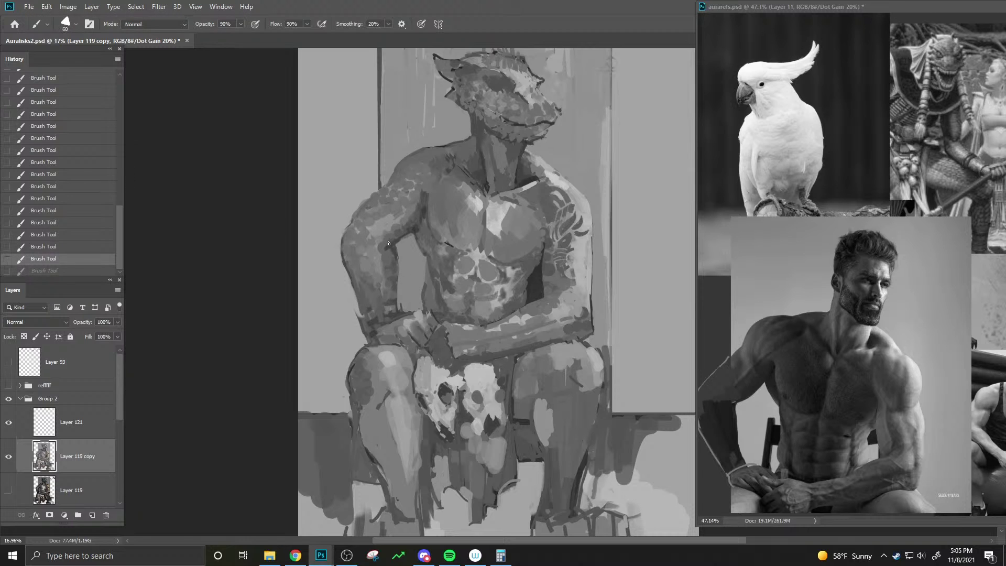
key("bracketleft")
key("bracketleft")
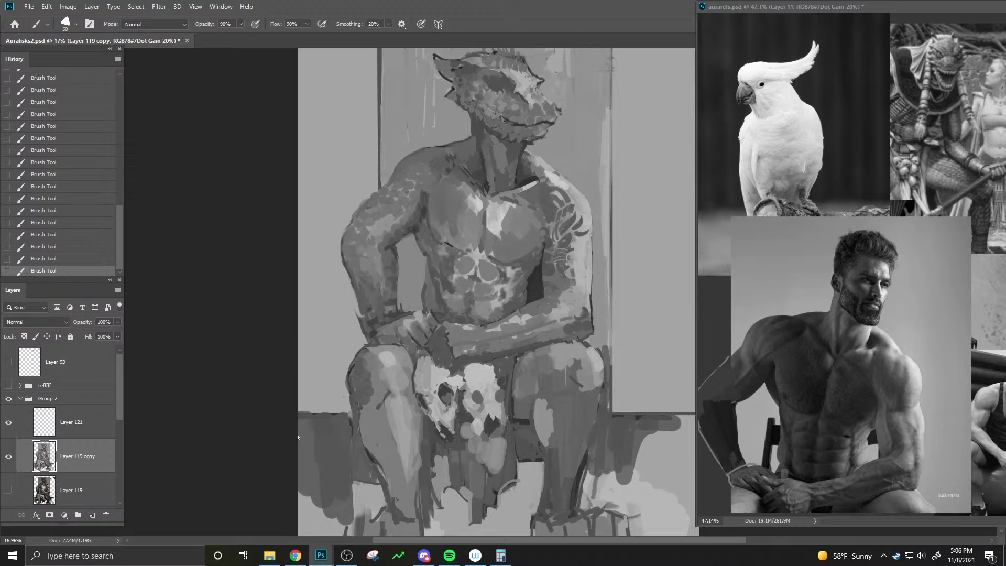
- Refine the outer edge of the bent arm's forearm above the wrist
key("bracketleft")
left_click_drag(355, 294, 361, 318)
key("bracketright")
key("bracketright")
key("bracketright")
key("bracketright")
key("bracketright")
- Paint the tattooed arm's inner elbow and upper forearm with a gray sampled from the upper arm
left_click(556, 283, "alt")
key("bracketleft")
key("bracketleft")
key("bracketleft")
key("bracketleft")
key("bracketleft")
key("bracketleft")
key("bracketright")
key("bracketright")
key("bracketright")
key("bracketright")
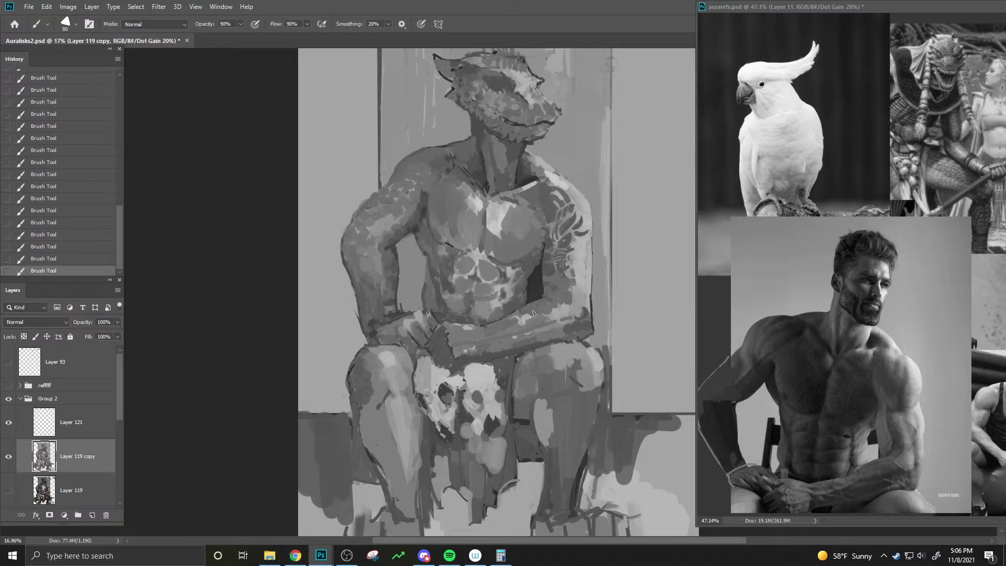
- Blend the light patches on the forearm with a tone sampled from it
left_click(532, 321, "alt")
left_click(533, 320, "alt")
key("bracketleft")
key("bracketleft")
key("bracketleft")
key("bracketright")
key("bracketright")
- Undo the last chest stroke and redraw the collarbone line from the shoulder to the base of the neck
left_click(498, 195, "alt")
key("bracketright")
key("ctrl+z")
key("bracketright")
key("bracketright")
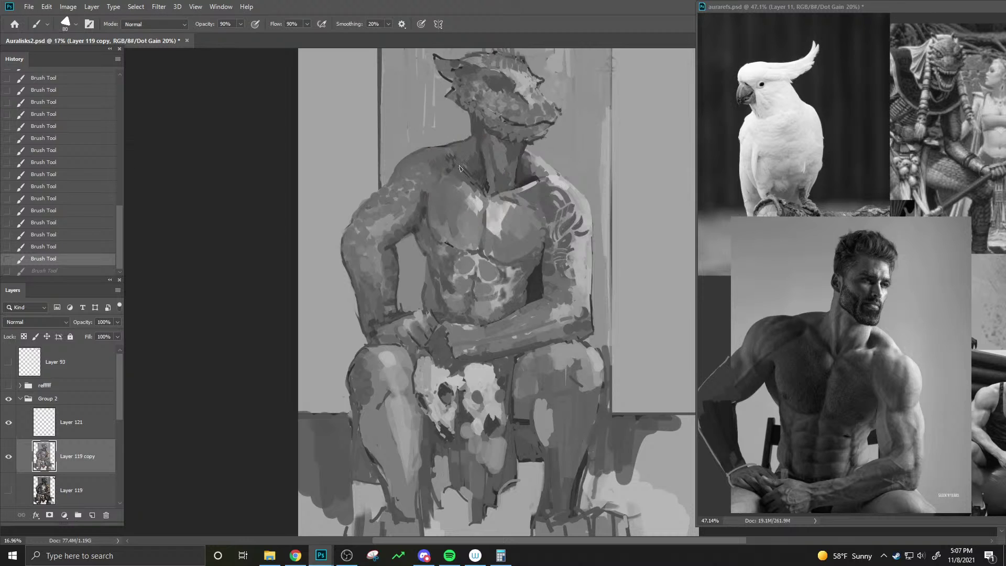
left_click_drag(459, 167, 483, 194)
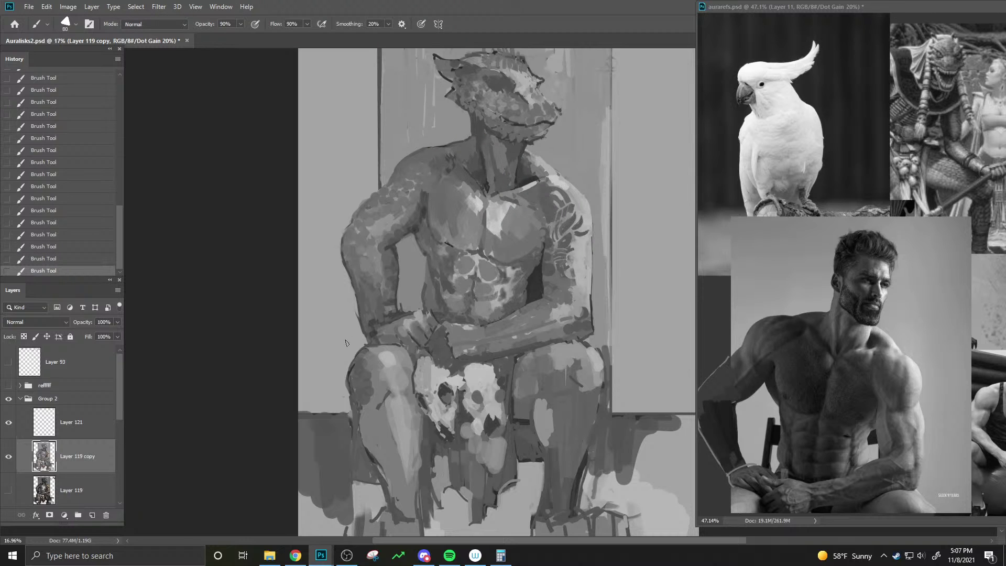
- Refine the edge of the dark gap between the torso and the tattooed arm with tones sampled around it
left_click(424, 200, "alt")
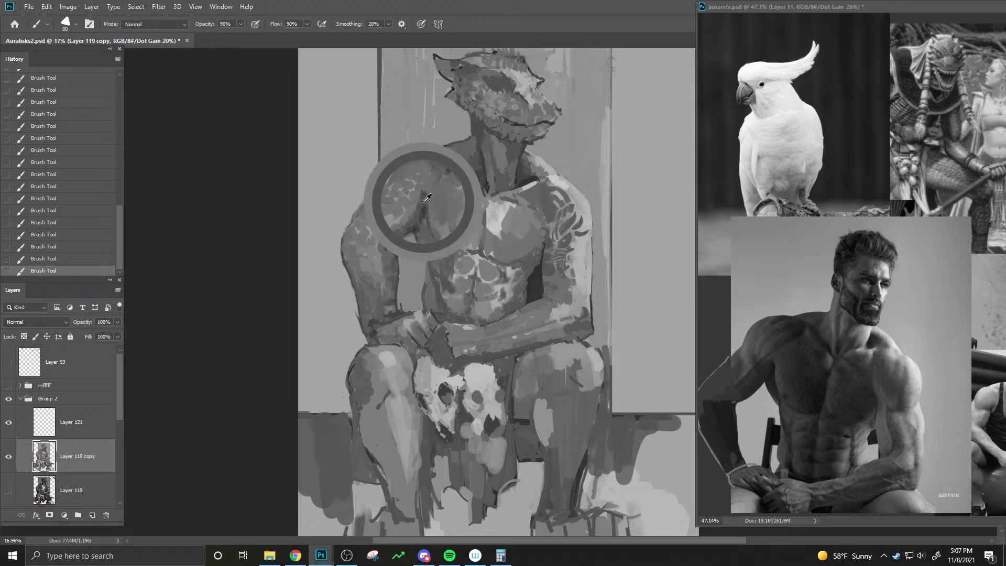
key("bracketright")
key("bracketright")
key("bracketleft")
key("bracketleft")
key("bracketleft")
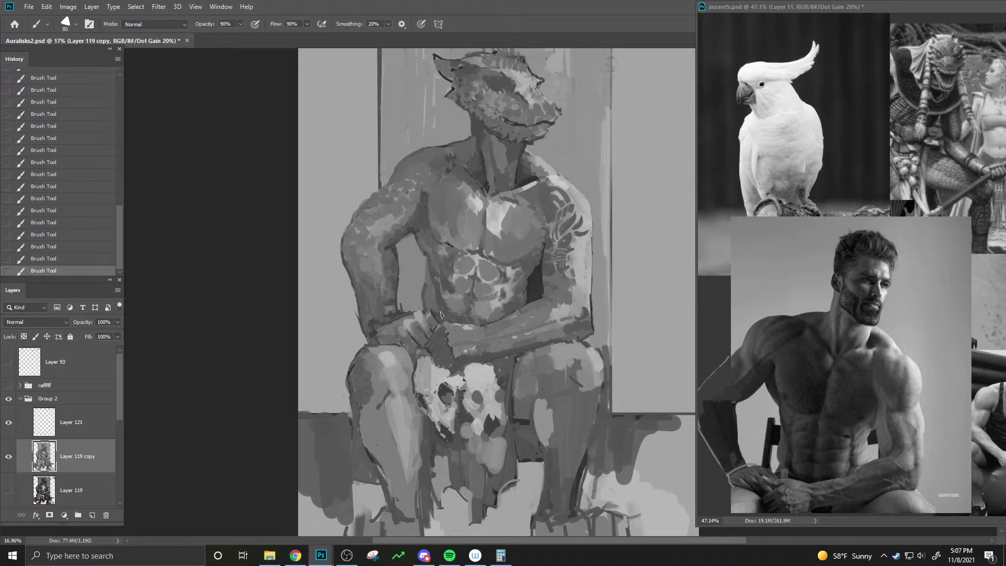
left_click(536, 272, "alt")
left_click_drag(540, 261, 531, 275)
key("ctrl+z")
key("[")
left_click(524, 283, "alt")
key("]")
key("[")
- Undo the last waist stroke and redraw the waist's edge beside the bent arm with a tone sampled from the torso
left_click(427, 286, "alt")
key("]")
left_click(431, 252, "alt")
key("[")
key("ctrl+z")
left_click_drag(426, 263, 426, 278)
- Paint the outer part of the bent arm below the elbow with a larger brush and sample its gray
key("bracketright")
left_click_drag(358, 268, 371, 291)
key("bracketright")
key("bracketright")
left_click(368, 276, "alt")
- Glaze the tattooed arm's forearm at 40% brush opacity with a tone sampled from the shadow below it
left_click(493, 356, "alt")
key("2")
key("bracketright")
key("bracketright")
key("bracketright")
key("bracketright")
key("bracketright")
key("bracketright")
key("bracketright")
key("bracketright")
key("4")
key("bracketleft")
key("bracketleft")
key("bracketleft")
key("bracketleft")
mouse_move(506, 352)
left_mouse_down()
mouse_move(582, 328)
mouse_move(571, 333)
mouse_move(587, 319)
mouse_move(567, 331)
mouse_move(583, 314)
mouse_move(545, 330)
mouse_move(495, 330)
left_mouse_up()
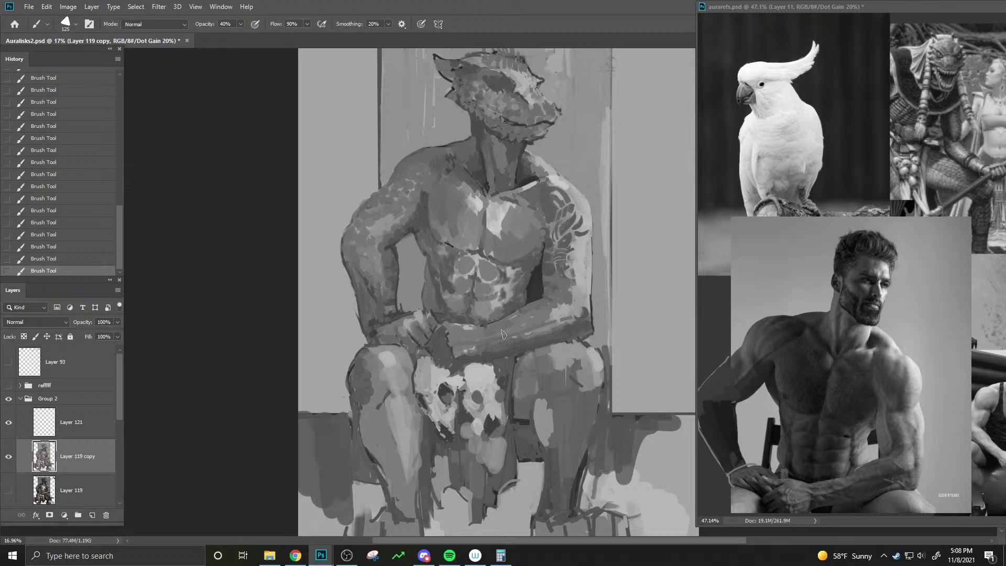
- Repaint the tattooed arm's wrist at 90% brush opacity with a tone sampled from it, comparing the stroke through undo and redo
key("bracketleft")
key("9")
key("bracketleft")
left_click(456, 344, "alt")
key("bracketleft")
key("bracketleft")
key("bracketleft")
key("bracketright")
key("bracketright")
key("bracketright")
key("ctrl+z")
key("ctrl+shift+z")
key("ctrl+z")
key("ctrl+shift+z")
key("bracketright")
left_click(457, 332)
- Touch up the waist's edge beside the bent arm with a smaller brush
key("bracketleft")
key("bracketleft")
key("bracketleft")
left_click(425, 255)
left_click(431, 258)
key("bracketright")
key("bracketleft")
- Dab along the gap between the torso and the tattooed arm and sample its dark tone for a finer brush
left_click(535, 267)
left_click(540, 276)
left_click(543, 266)
left_click(538, 278, "alt")
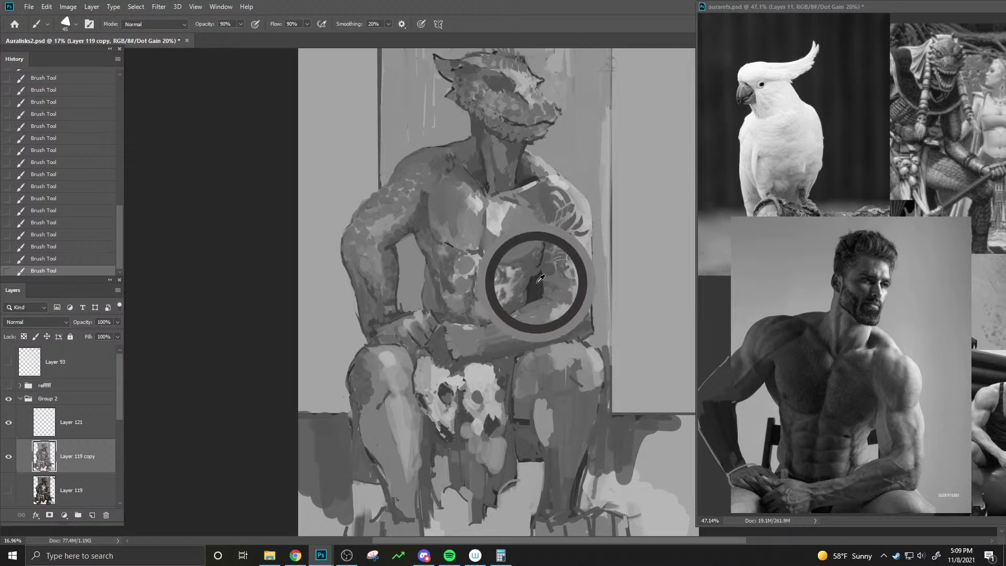
key("bracketleft")
key("bracketleft")
key("bracketright")
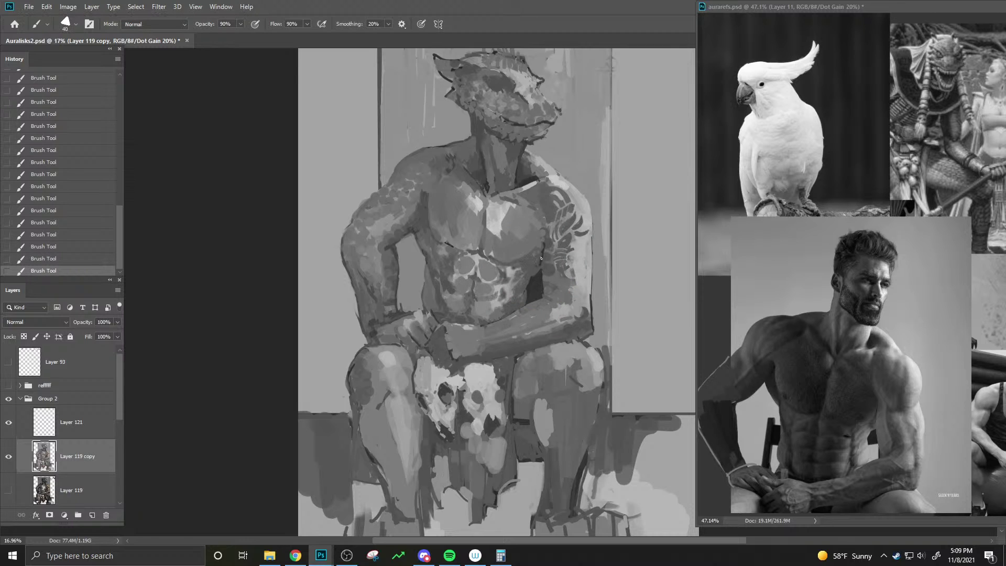
- Adjust the brush size and paint over the contour where the side of the chest meets the tattooed arm
key("bracketright")
key("bracketright")
key("bracketright")
key("bracketright")
key("bracketright")
key("bracketright")
key("bracketright")
key("bracketright")
key("bracketright")
key("bracketleft")
key("bracketleft")
key("bracketleft")
key("bracketleft")
mouse_move(538, 250)
left_mouse_down()
mouse_move(547, 287)
mouse_move(537, 250)
mouse_move(540, 288)
mouse_move(537, 274)
mouse_move(537, 248)
left_mouse_up()
key("bracketleft")
key("bracketright")
- Smooth the tattooed arm's inner edge below the armpit with a gray sampled beside the chest
left_click(542, 221, "alt")
key("bracketright")
key("bracketright")
key("bracketright")
key("bracketright")
key("bracketleft")
key("bracketleft")
key("bracketleft")
key("bracketright")
key("bracketright")
key("bracketright")
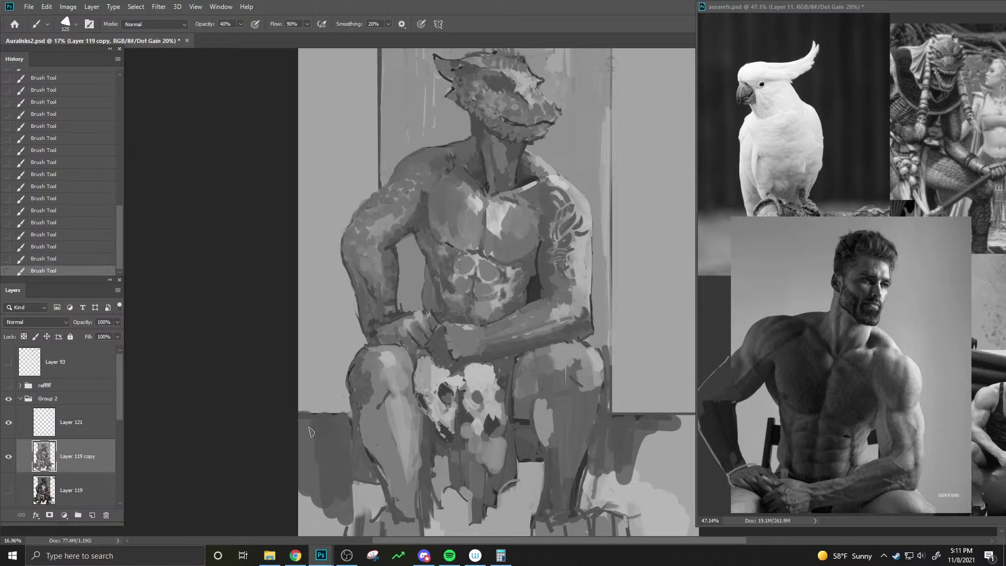
- Erase stray paint along the top of the knee below the bent arm and touch up the knee with its sampled tone
left_click(350, 370, "alt")
left_click(350, 368, "alt")
key("e")
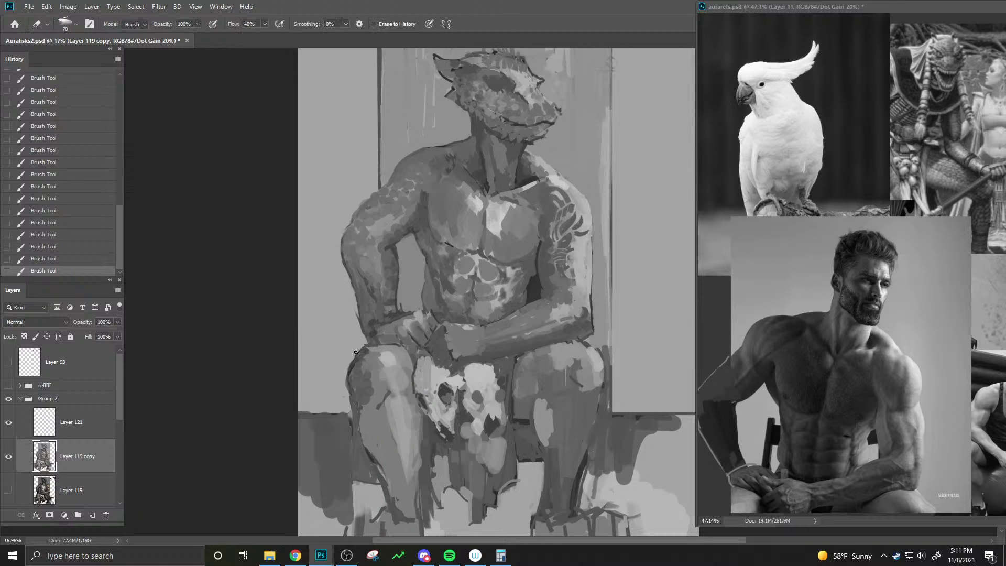
left_click(362, 347)
left_click(361, 349)
left_click(364, 348)
left_click(367, 347)
key("b")
left_click(364, 368, "alt")
left_click(364, 367)
- Erase the stray marks along the outer side of the knee below the bent arm
key("e")
left_click(346, 367)
left_click(345, 368)
left_click(346, 368)
left_click(345, 369)
left_click(346, 368)
left_click(345, 369)
left_click(346, 369)
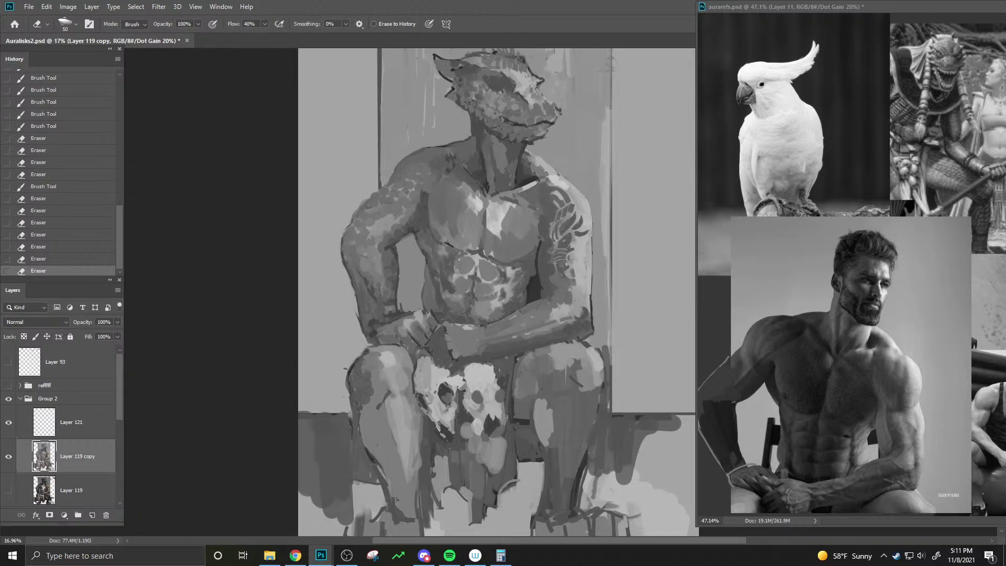
- Erase along the outer edge of the same leg, from below the knee to the dark block behind it
left_click(332, 444)
left_click(344, 393)
left_click(344, 398)
left_click(344, 401)
left_click(345, 404)
left_click(345, 407)
left_click(345, 410)
left_click(347, 413)
left_click(350, 415)
- Paint the dark block beside the upper calf back in with the brush at 90% opacity
key("b")
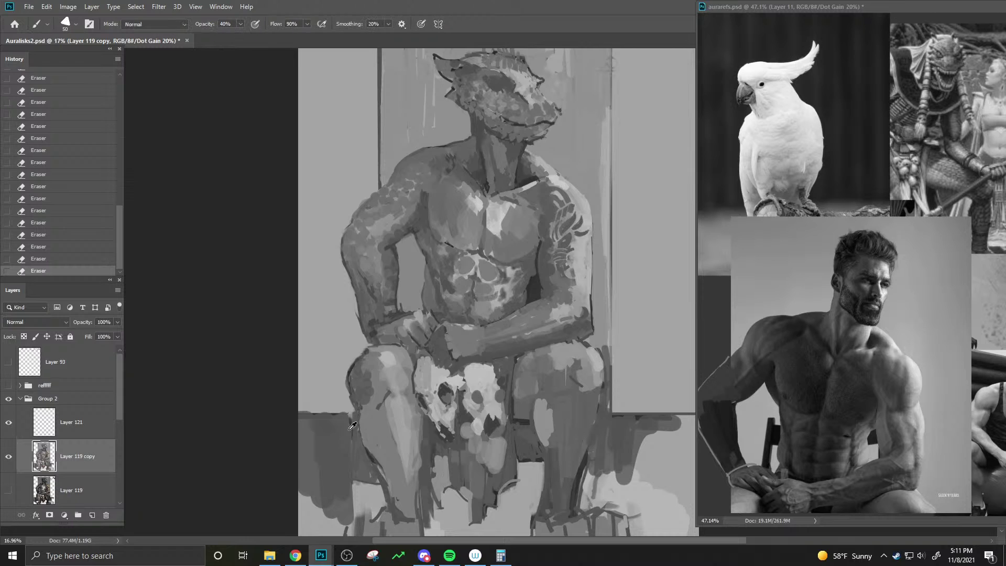
left_click(353, 425)
left_click(353, 427)
left_click(354, 430)
left_click(354, 423)
left_click(353, 425)
left_click(351, 423)
left_click(345, 420)
left_click(347, 424)
left_click(357, 434)
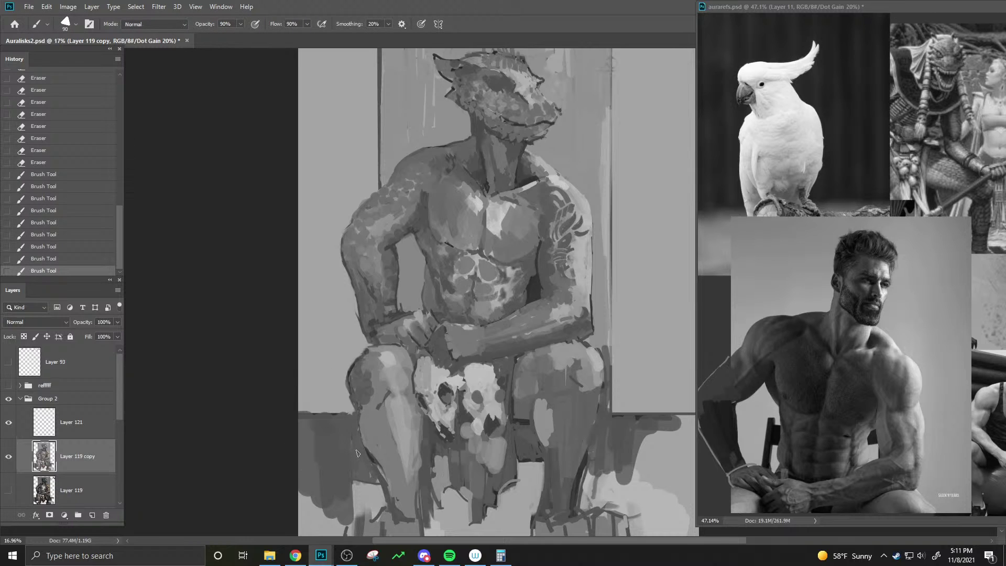
- Reshape the calf below the bent arm and outline its outer edge from the upper shin to the ankle
left_click(358, 453)
left_click(360, 454)
key("bracketleft")
key("bracketleft")
left_click(370, 455)
left_click(378, 465)
left_click(369, 450)
left_click_drag(359, 421, 394, 512)
- Enlarge the brush to 200 and block in the light floor patches beside the lower legs and feet with gray
mouse_move(320, 556)
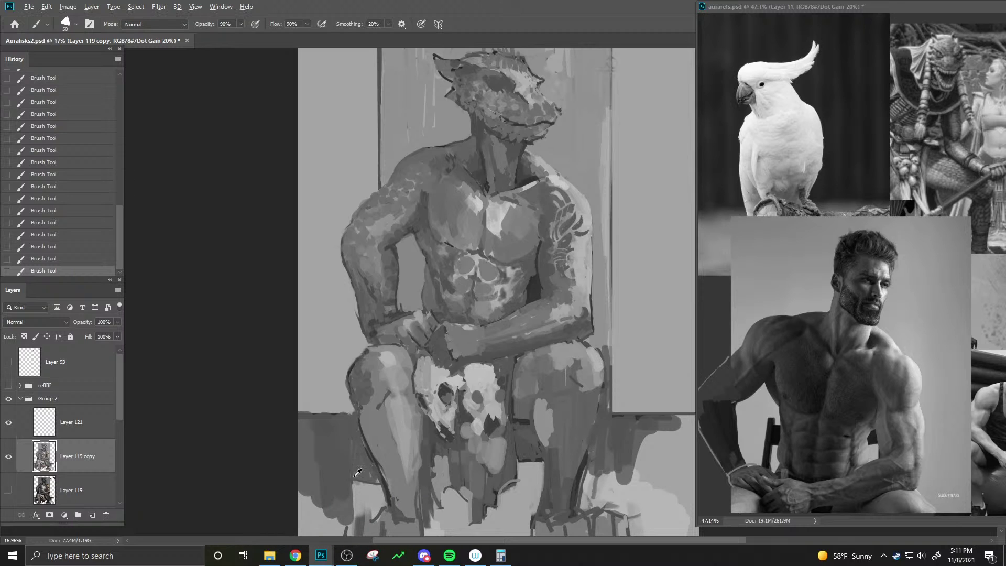
key("bracketright")
key("bracketright")
key("bracketright")
key("bracketright")
key("bracketright")
key("bracketright")
key("bracketright")
key("bracketright")
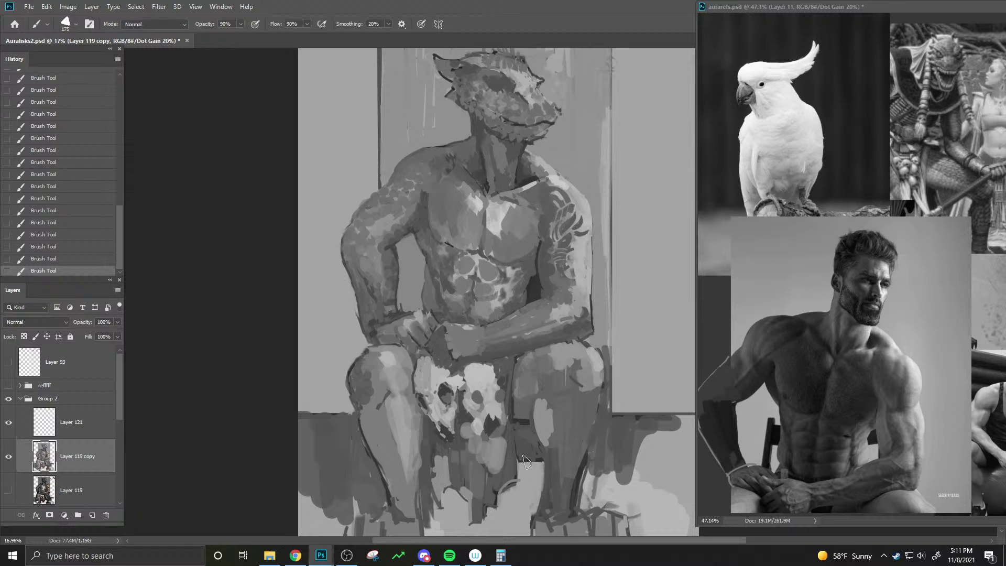
key("bracketright")
mouse_move(580, 503)
left_mouse_down()
mouse_move(618, 456)
mouse_move(635, 467)
mouse_move(619, 496)
mouse_move(590, 513)
left_mouse_up()
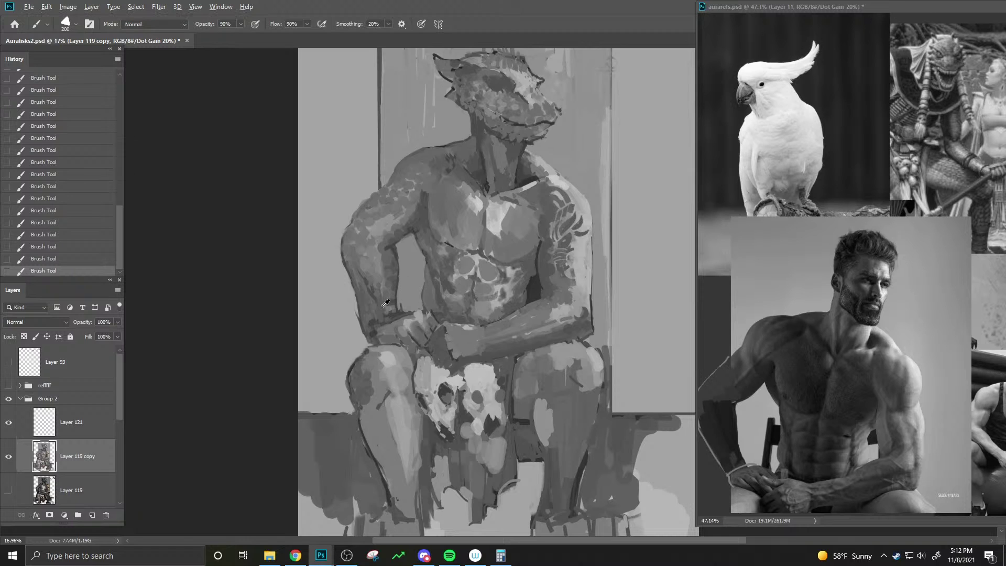
- Paint along the inner edge of the hanging forearm, above the wrist, with a smaller brush in gray sampled from the arm
key("bracketleft")
key("bracketleft")
key("bracketleft")
key("bracketleft")
left_click(388, 286, "alt")
key("bracketright")
mouse_move(387, 290)
left_mouse_down()
mouse_move(388, 323)
mouse_move(381, 315)
left_mouse_up()
- Reshape the fingers and knuckles of the clasped hands with small strokes in grays sampled from the hands
left_click_drag(434, 328, 427, 327)
left_click_drag(431, 345, 428, 339)
key("bracketleft")
left_click(440, 335)
left_click(430, 322)
left_click(432, 323)
key("ctrl+z")
left_click(422, 313)
key("bracketleft")
key("ctrl+z")
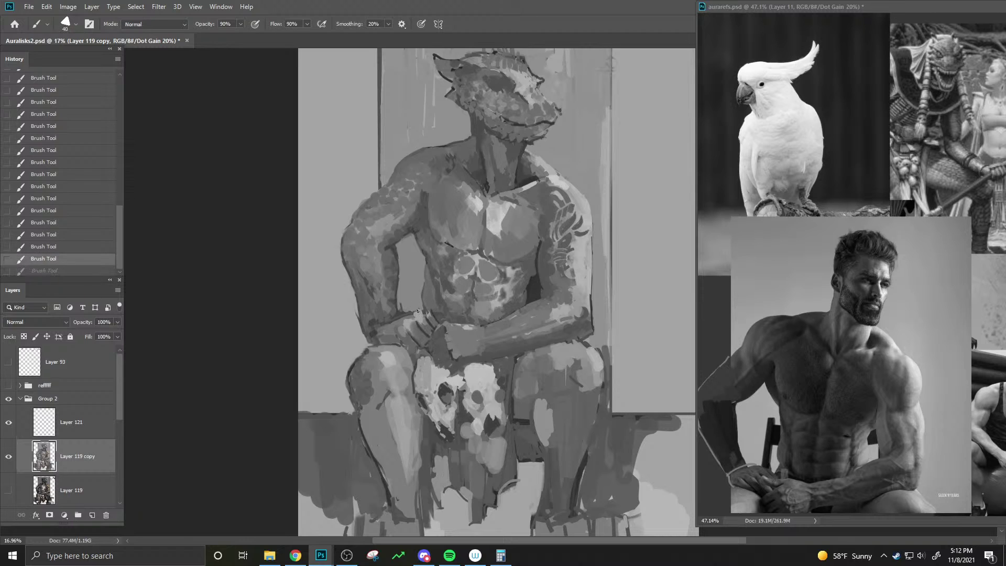
left_click(424, 315)
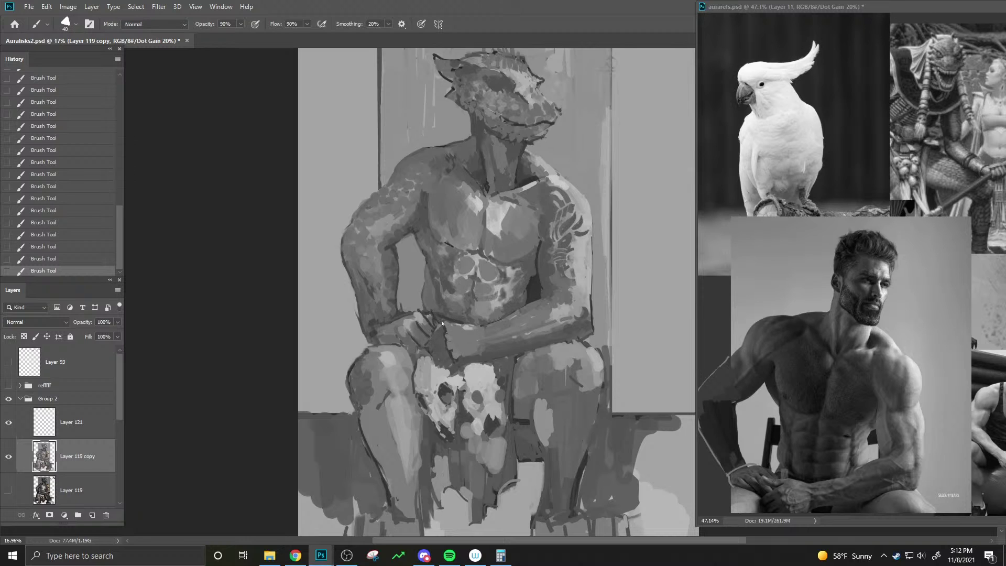
key("bracketright")
left_click(429, 312, "alt")
left_click(431, 318, "alt")
left_click(413, 317, "alt")
- Outline the resting forearm's upper and lower edges with a fine brush in the dark gray sampled beside the waist
key("bracketleft")
key("bracketleft")
left_click(534, 295, "alt")
key("bracketleft")
mouse_move(482, 325)
left_mouse_down()
mouse_move(520, 315)
mouse_move(511, 323)
mouse_move(485, 325)
mouse_move(531, 304)
left_mouse_up()
key("bracketright")
key("ctrl+z")
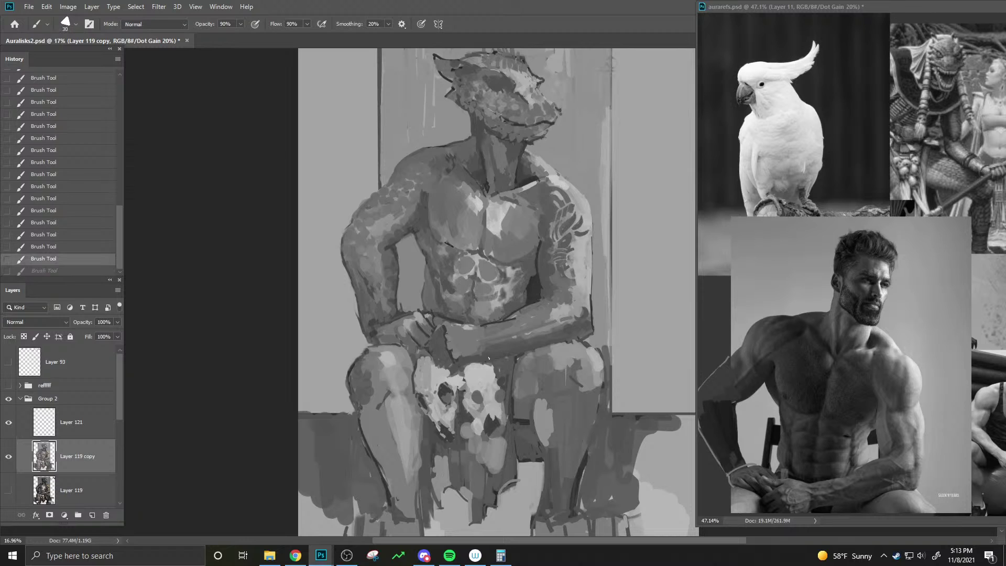
left_click_drag(488, 358, 525, 350)
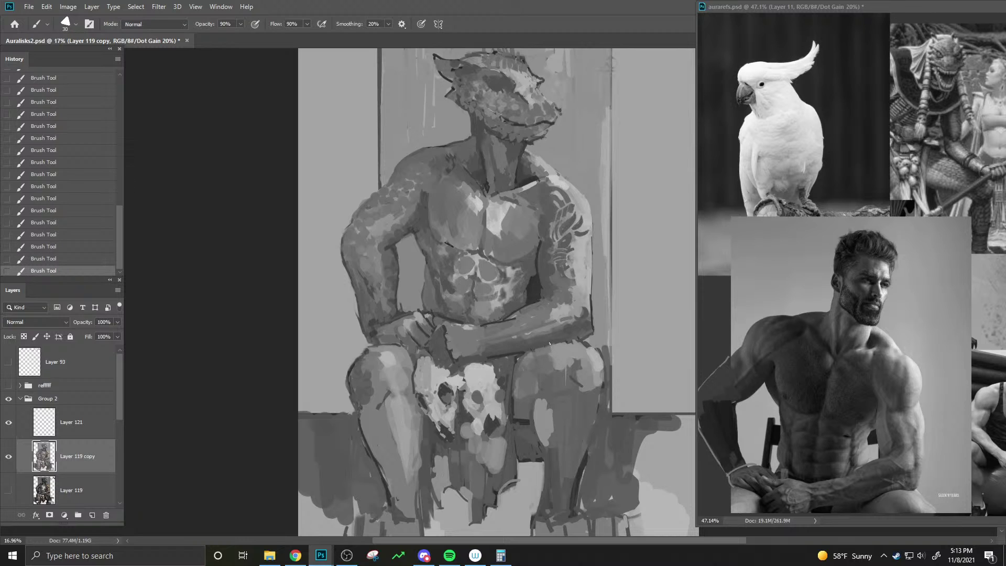
key("ctrl+z")
key("bracketright")
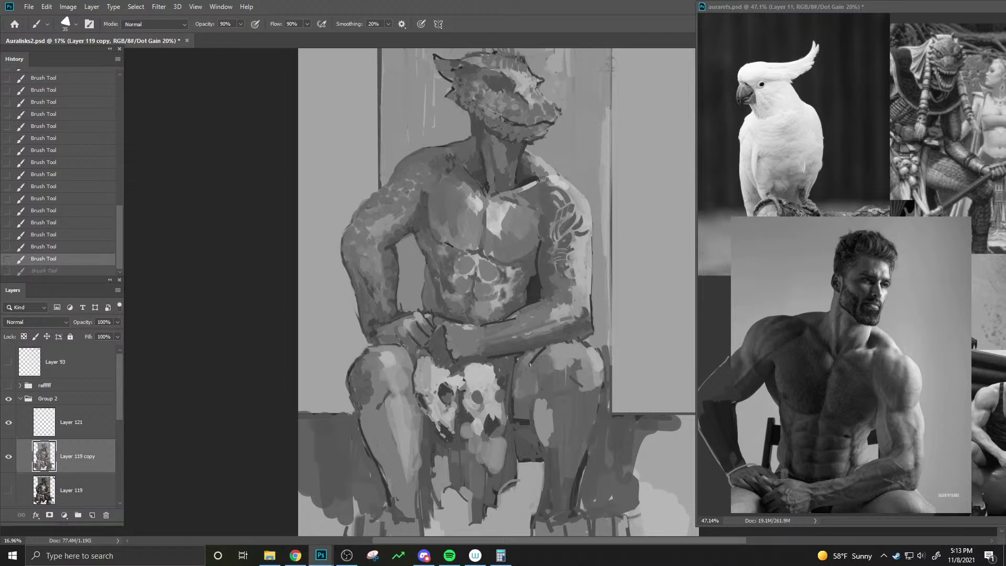
- Rework the inner edge of the knee below the resting forearm, undoing the last trial stroke
left_click_drag(529, 364, 532, 362)
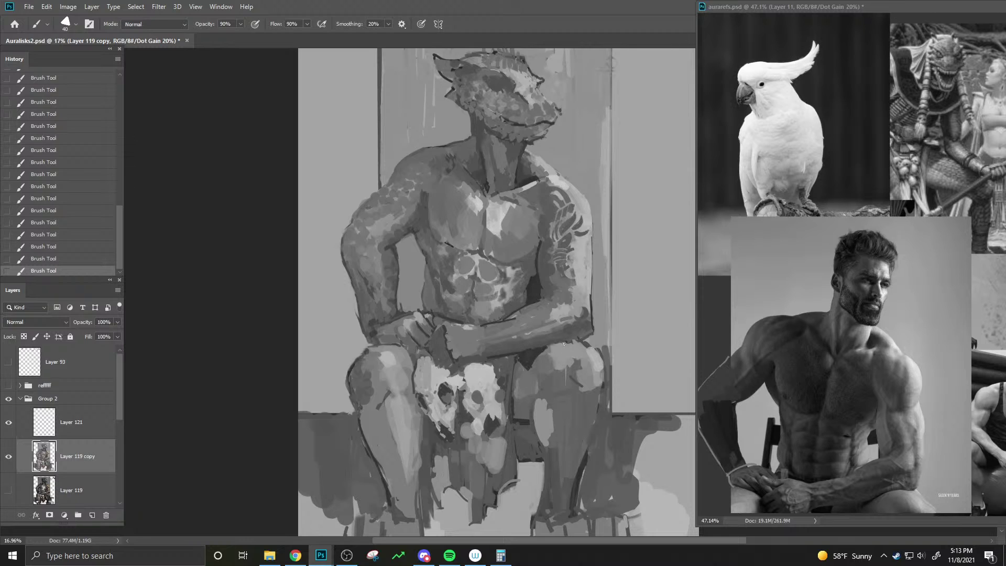
key("bracketright")
key("bracketright")
key("bracketright")
key("bracketright")
key("bracketright")
key("bracketleft")
key("bracketleft")
key("bracketleft")
key("bracketleft")
key("bracketleft")
key("ctrl+z")
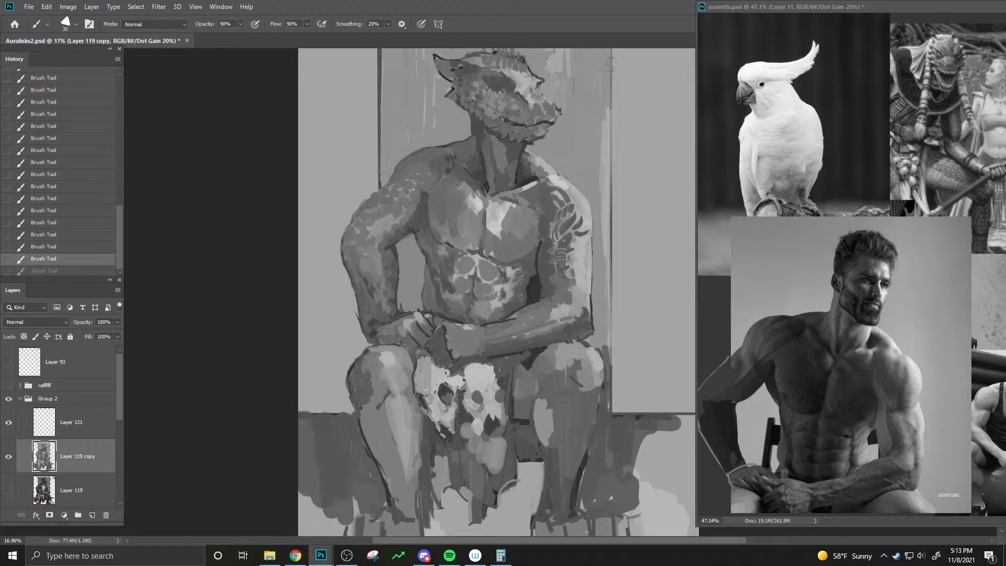
- Try dark strokes across the upper part of the skull between the knees and undo them
mouse_move(445, 372)
left_mouse_down()
mouse_move(455, 364)
mouse_move(442, 368)
mouse_move(460, 383)
mouse_move(465, 369)
left_mouse_up()
key("ctrl+z")
key("ctrl+z")
key("ctrl+z")
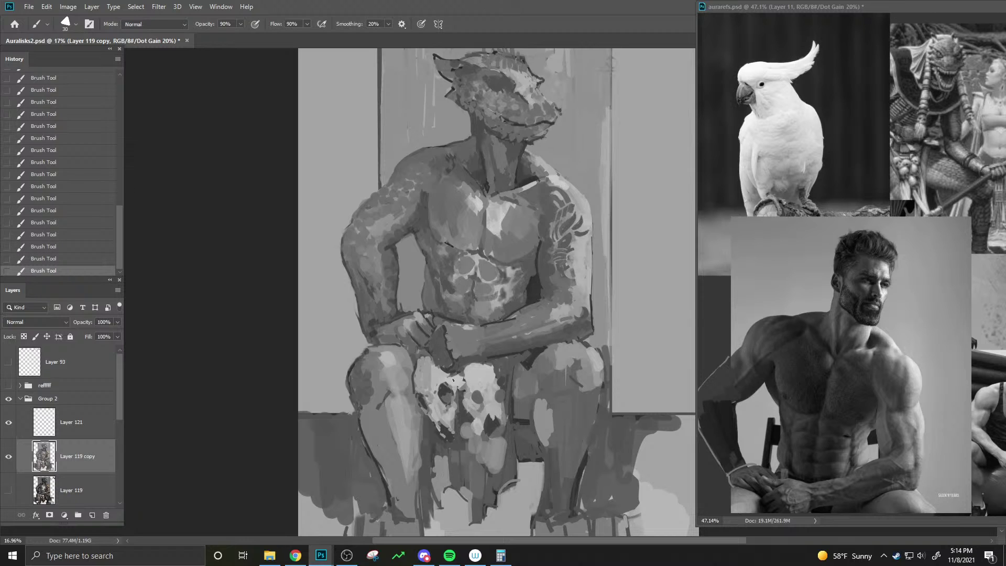
- Erase along the upper outer edge of the knee below the hanging arm to trim its silhouette
key("e")
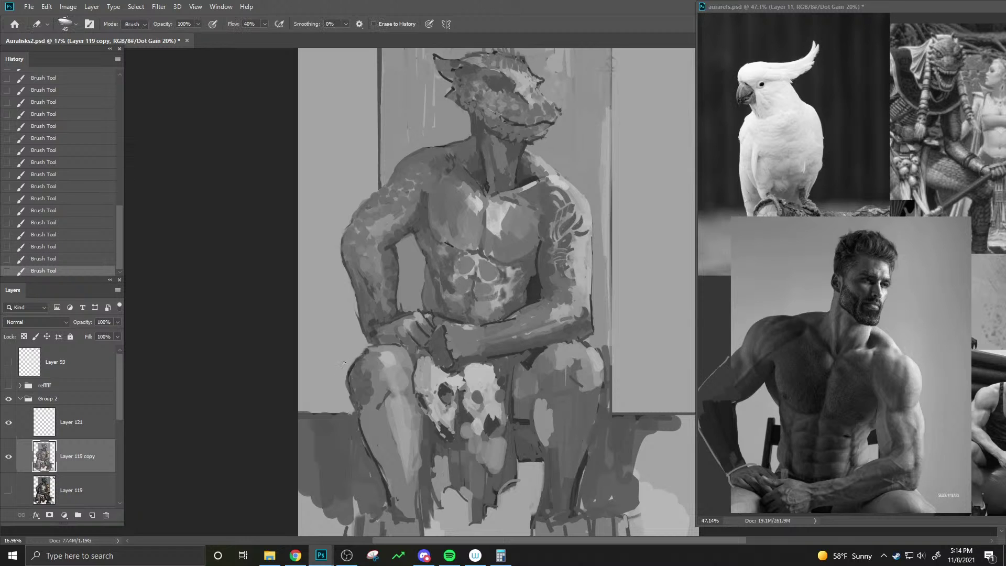
left_click_drag(344, 376, 346, 381)
left_click_drag(345, 372, 348, 383)
mouse_move(346, 372)
left_mouse_down()
mouse_move(347, 383)
mouse_move(351, 375)
left_mouse_up()
left_click_drag(352, 378, 365, 368)
left_click_drag(365, 372, 372, 366)
left_click_drag(370, 370, 374, 367)
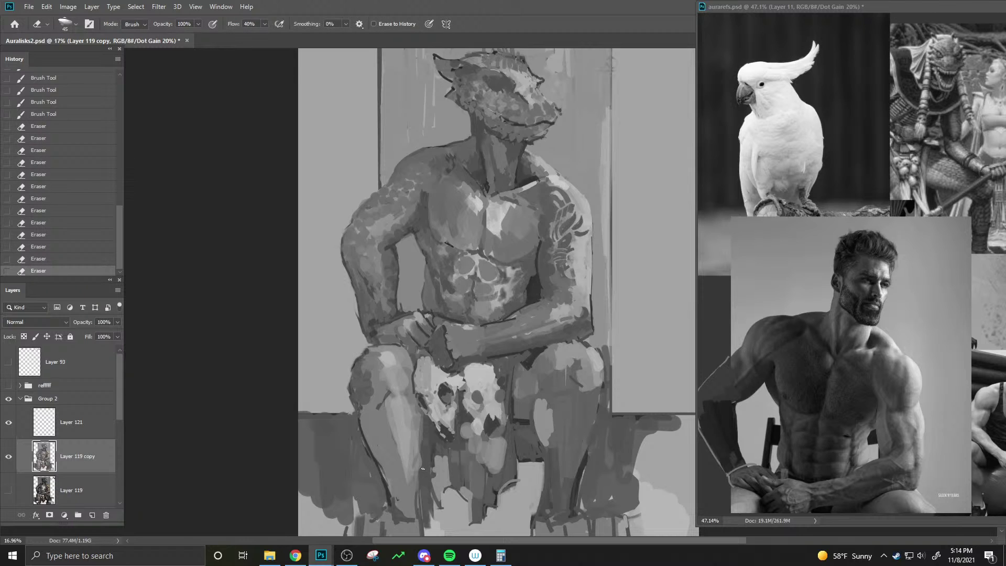
- Flip the canvas horizontally
key("space")
left_click_drag(469, 443, 444, 450)
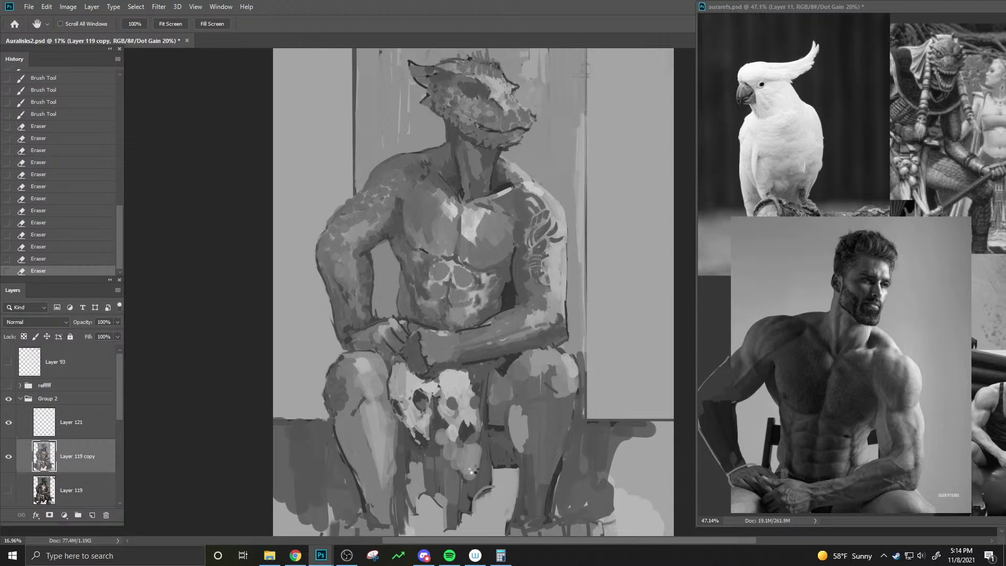
key("h")
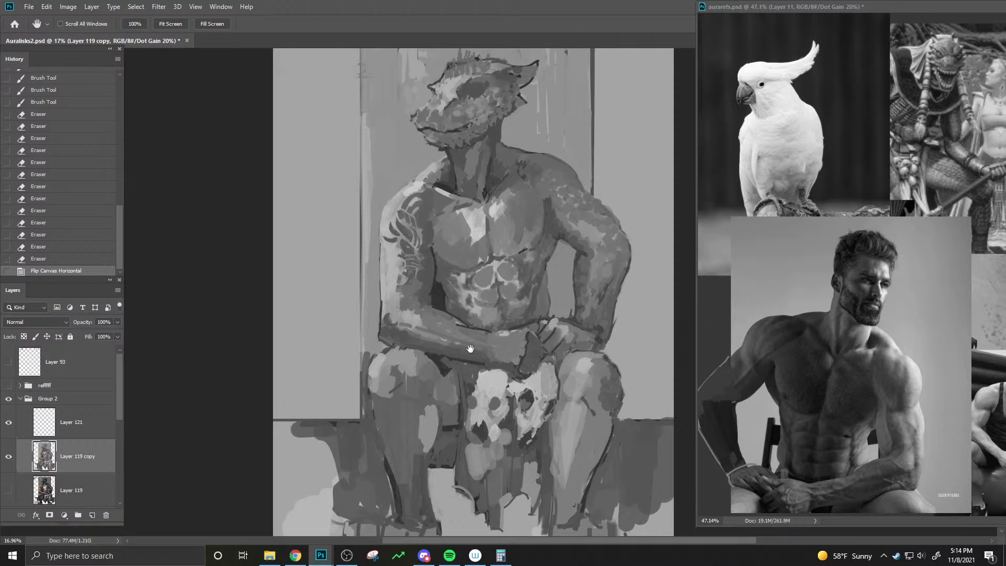
- Paint over the rear of the dark eye-socket patch on the head with small dabs, using a size 40 brush
key("b")
key("bracketright")
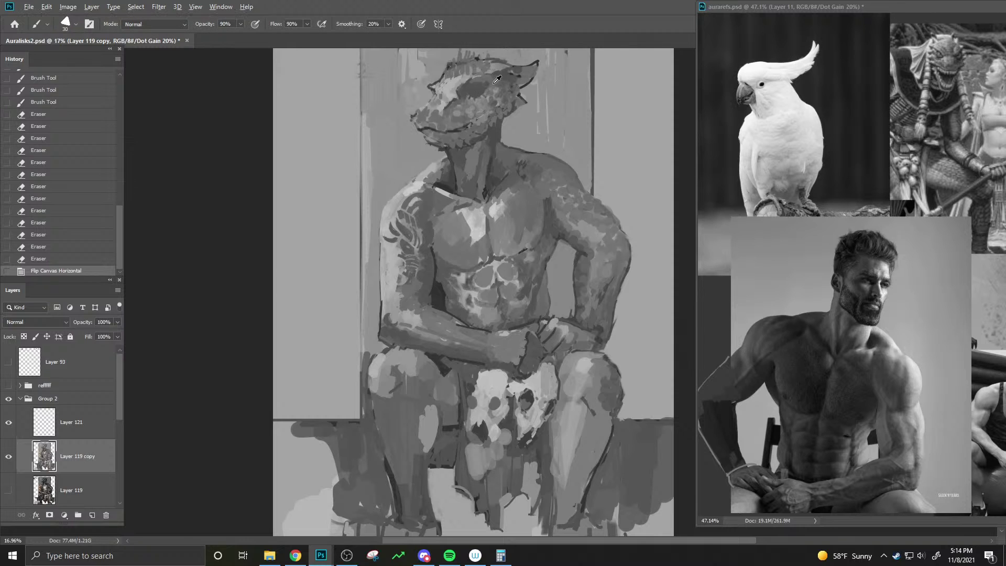
left_click(495, 78)
left_click(487, 82)
left_click(485, 85)
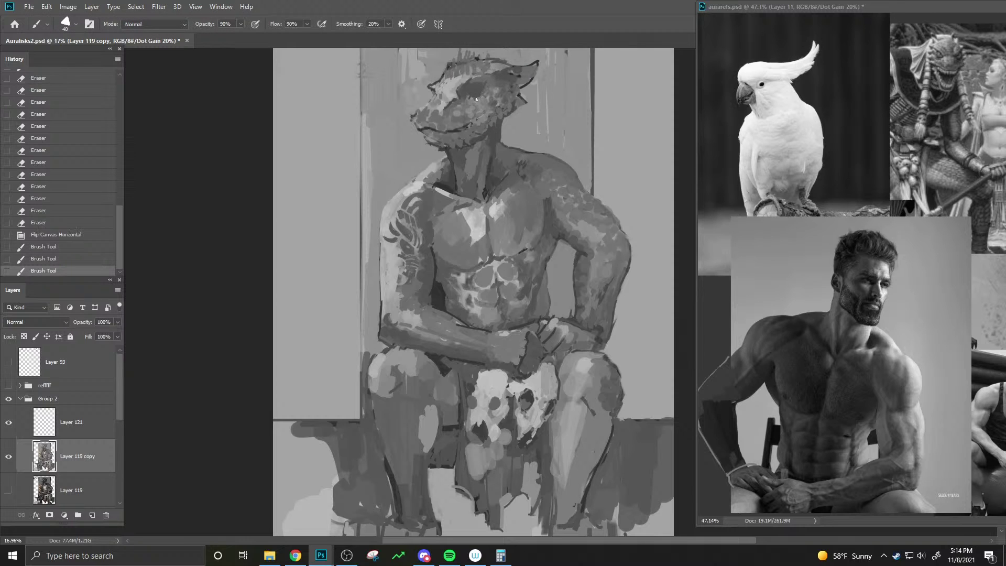
left_click(483, 88)
left_click(483, 90)
left_click(480, 93)
left_click(479, 96)
left_click(483, 92)
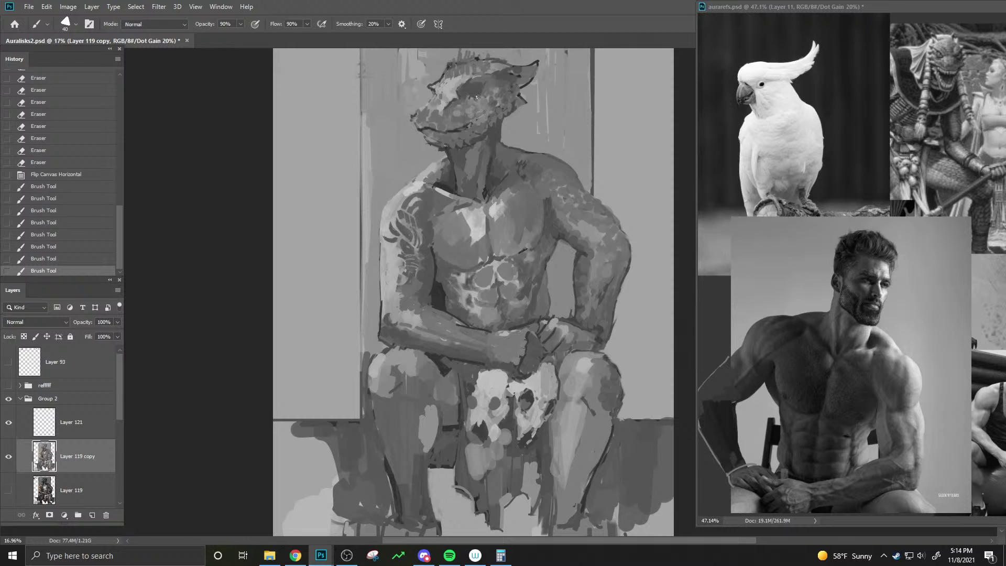
left_click(487, 88)
left_click(491, 85)
left_click(495, 81)
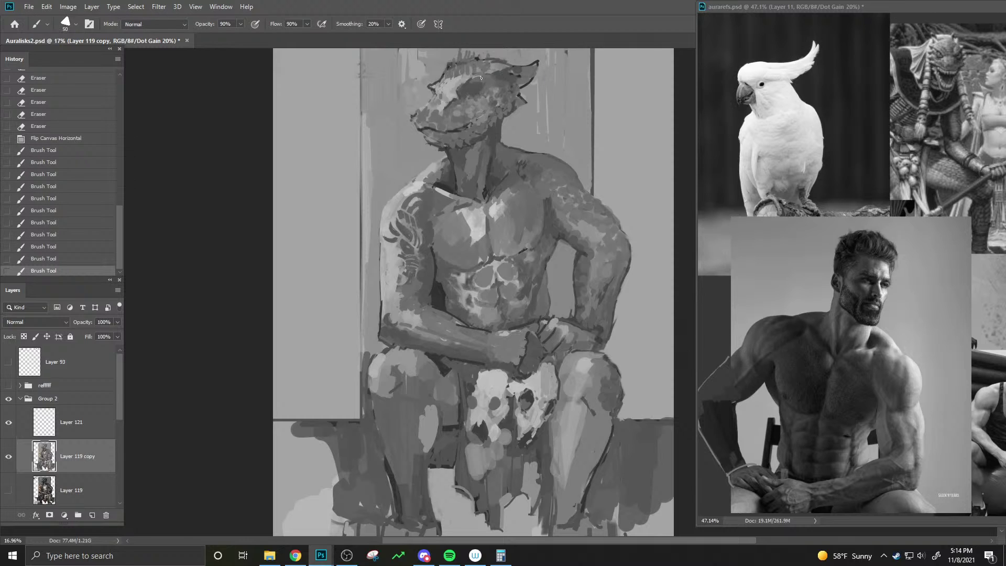
- Refine the brow and front of the eye socket with a size 50 brush, sampling the horn's dark gray for the eye
key("bracketright")
left_click(487, 74)
left_click(489, 78)
left_click(489, 78)
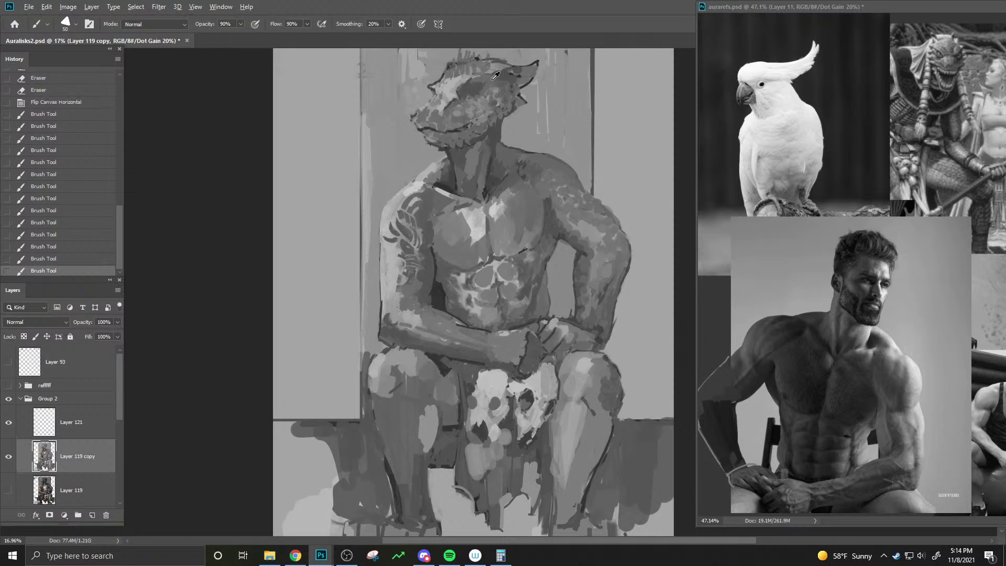
left_click(463, 81)
left_click(464, 83)
left_click(523, 74, "alt")
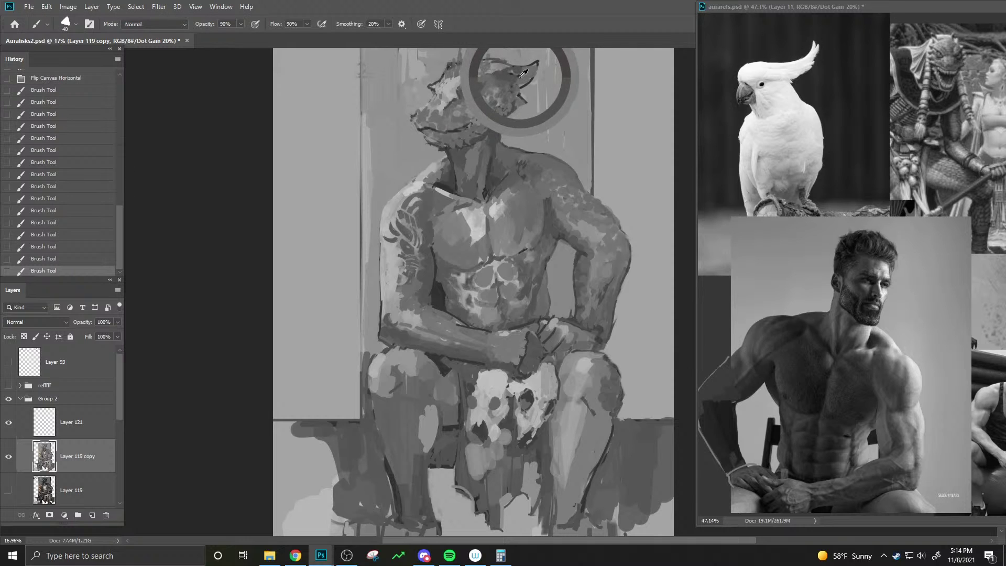
left_click(463, 92)
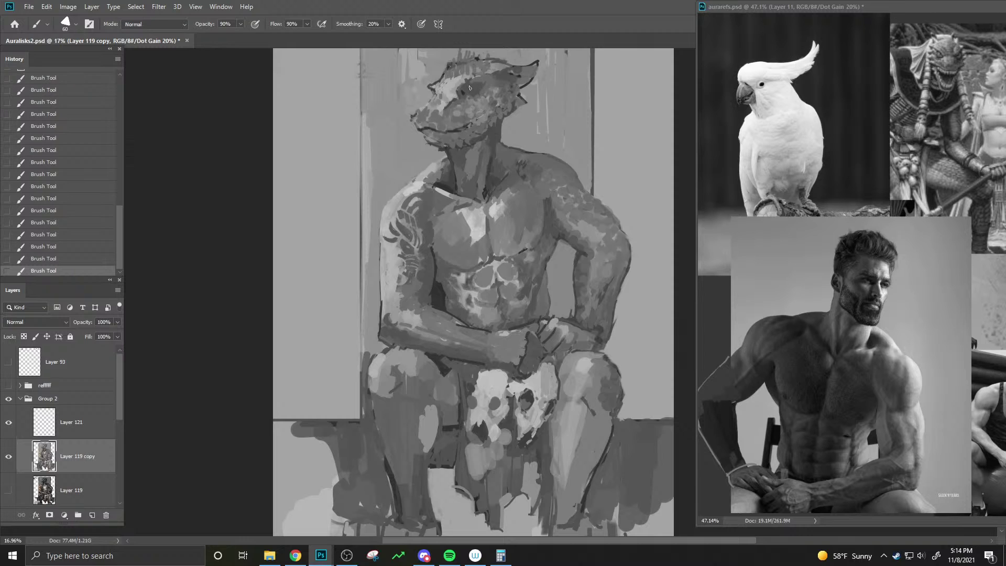
- Lower the brush opacity to 40% and enlarge the brush to 90
key("4")
key("bracketright")
key("bracketright")
key("bracketright")
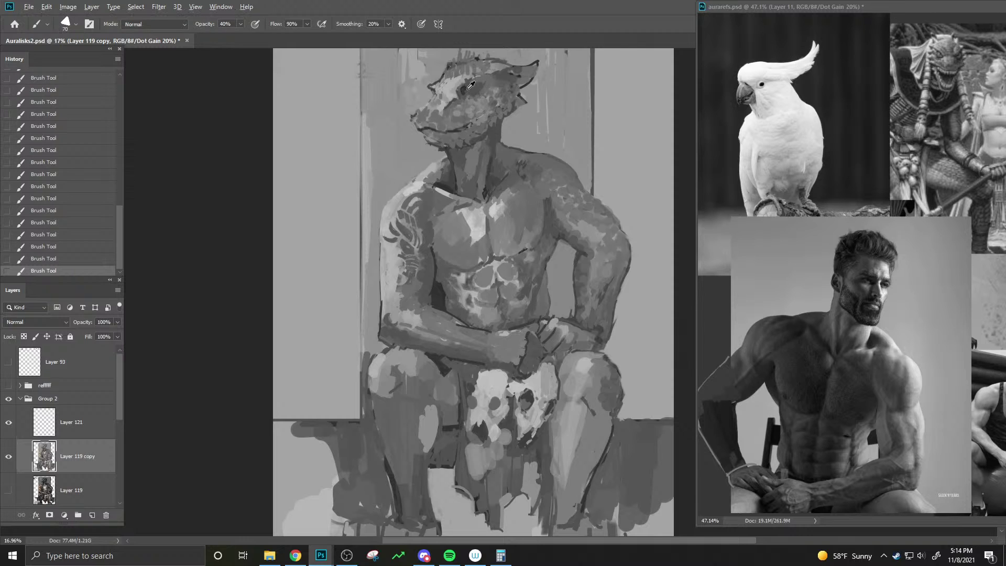
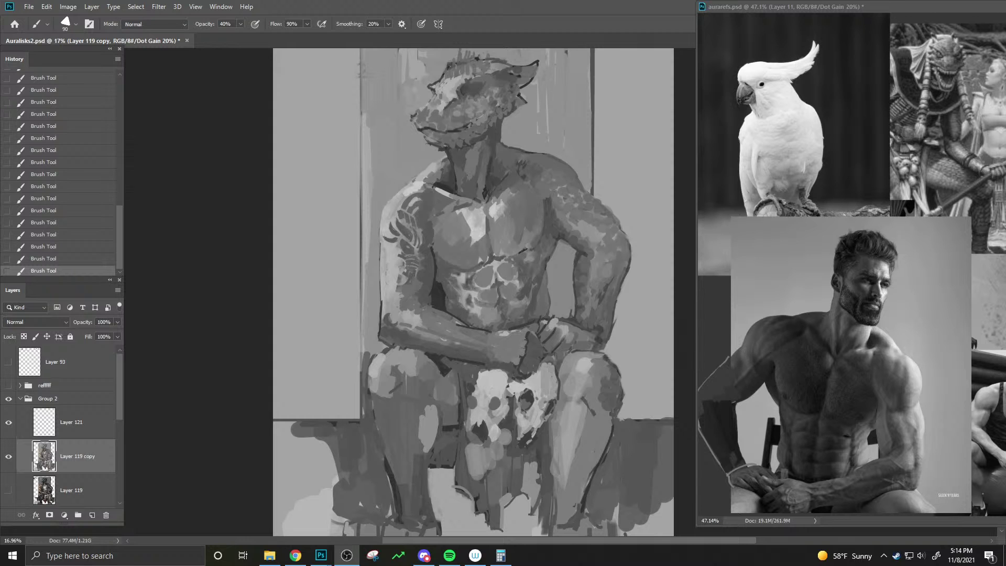
- Shrink the painting window to reveal the desktop stock widgets and view the PFE chart over five days
double_click(341, 5)
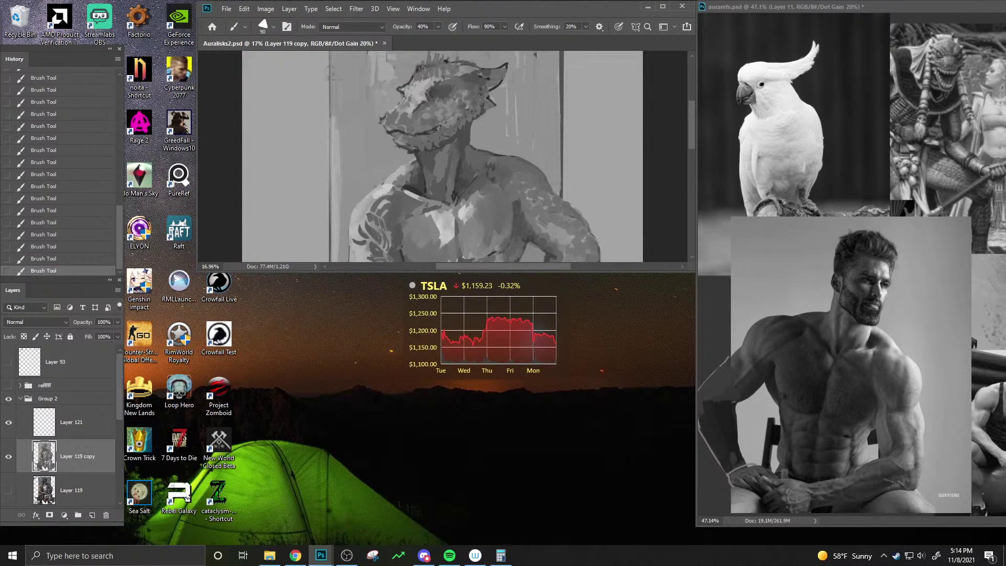
key("alt+Tab")
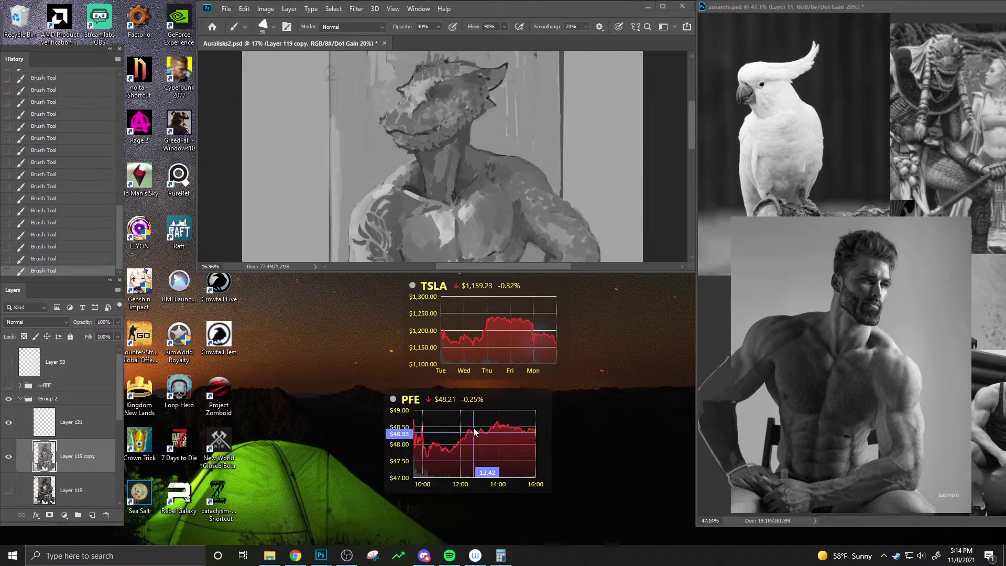
right_click(462, 446)
mouse_move(414, 453)
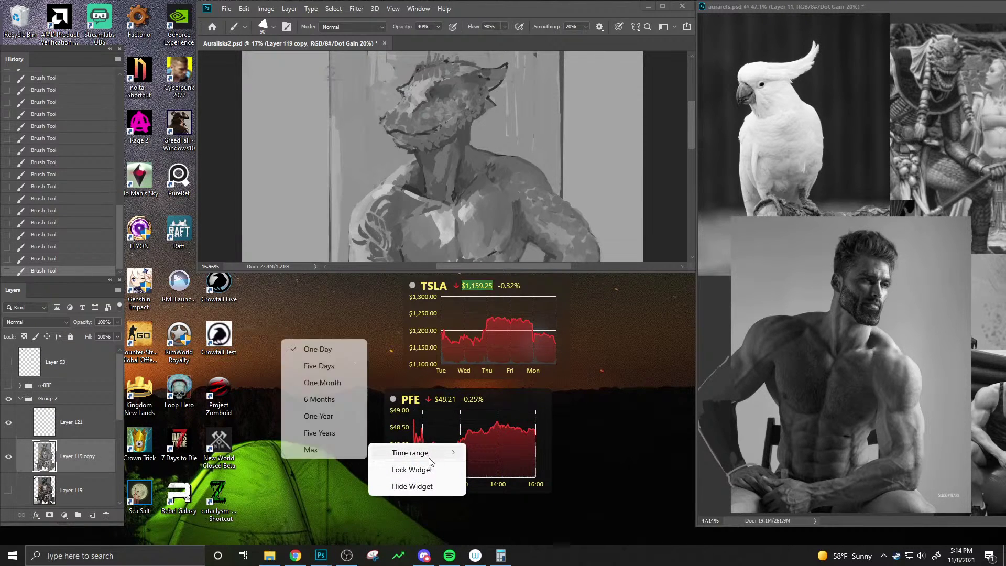
left_click(324, 367)
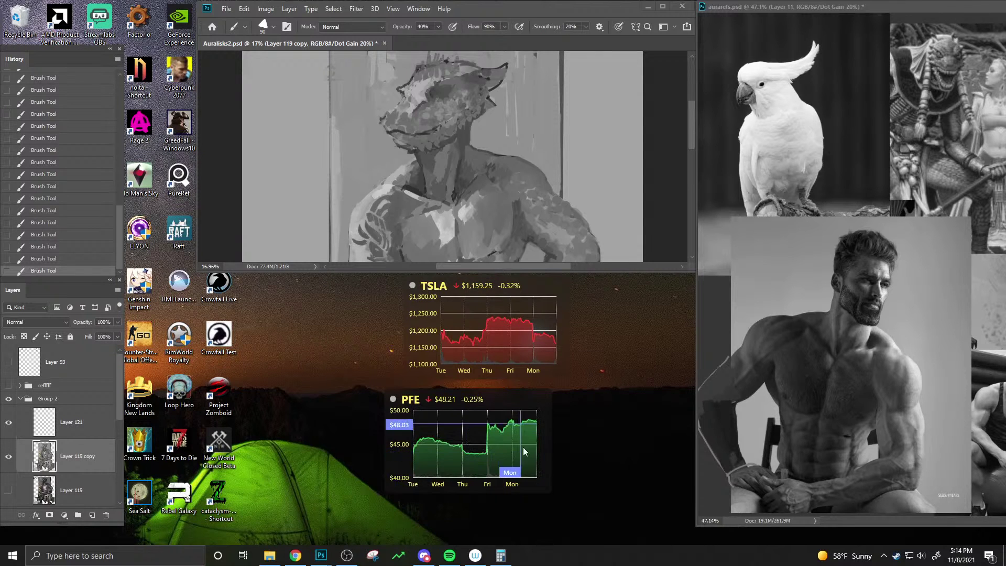
mouse_move(483, 454)
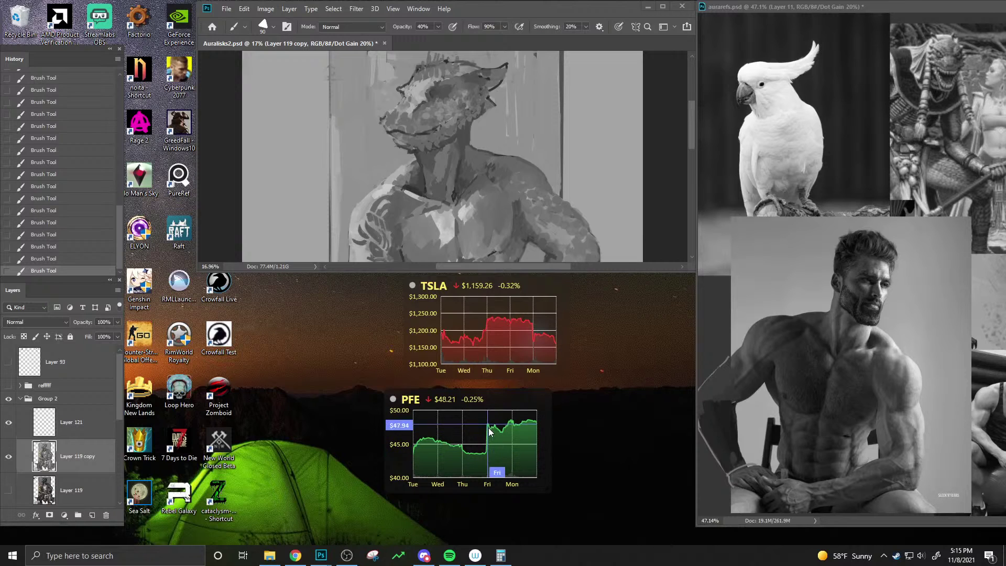
mouse_move(515, 435)
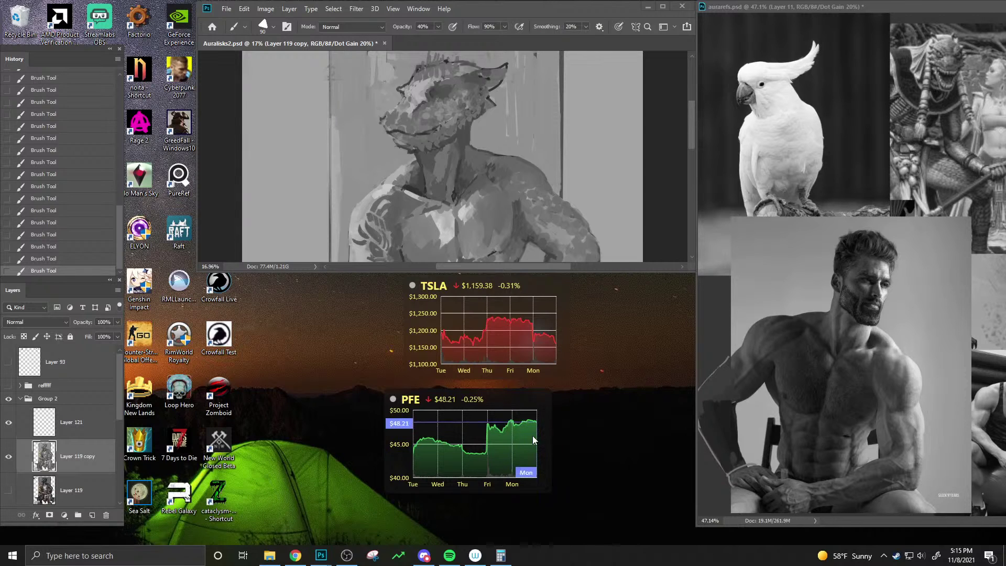
- View the PFE chart over one month and return its time range to Five Days
right_click(533, 434)
mouse_move(504, 444)
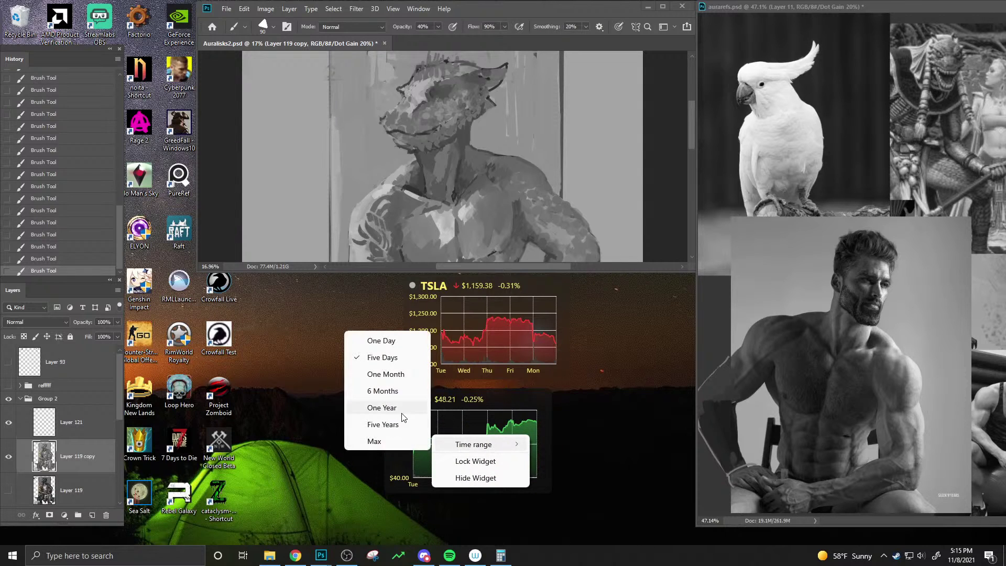
left_click(391, 375)
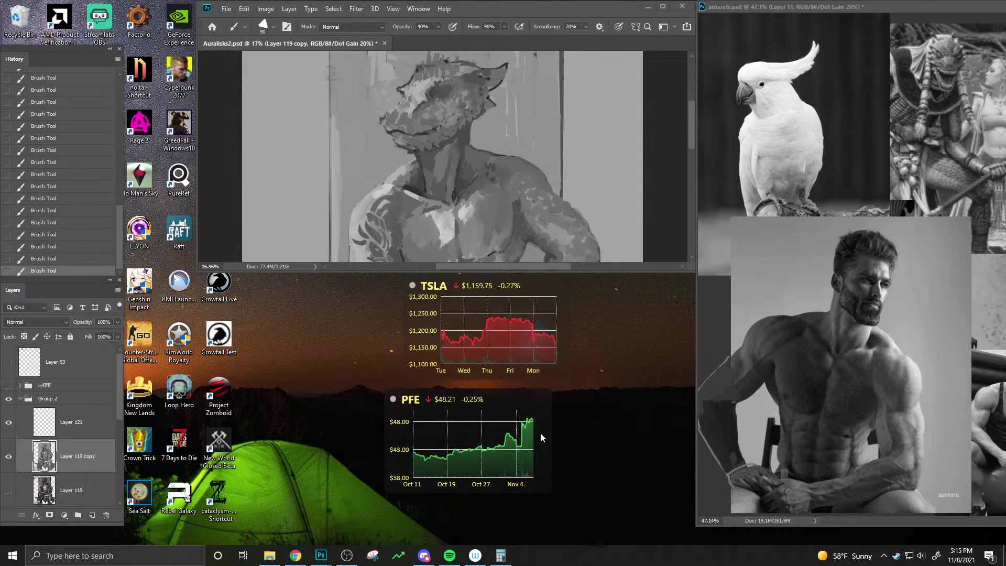
right_click(530, 444)
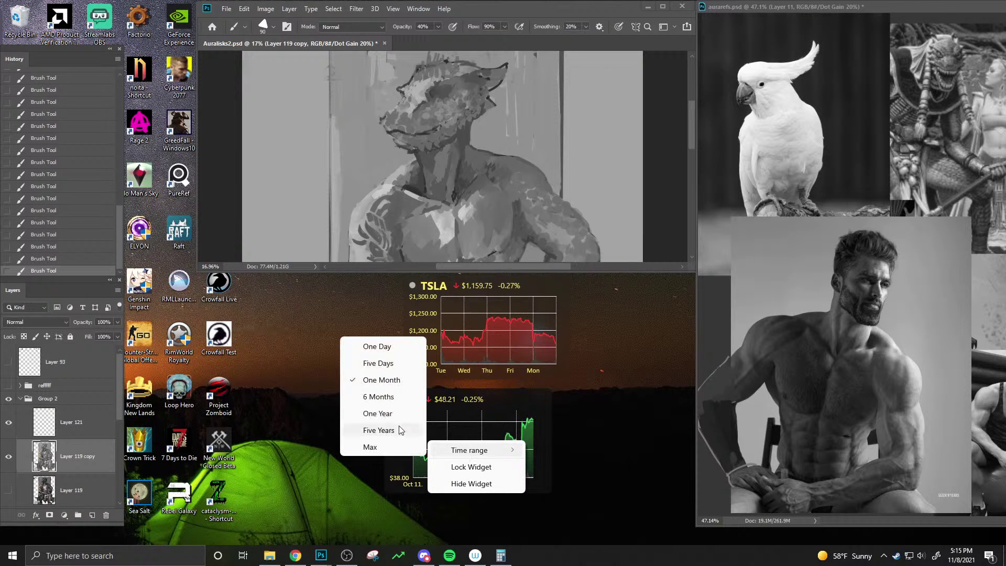
left_click(378, 363)
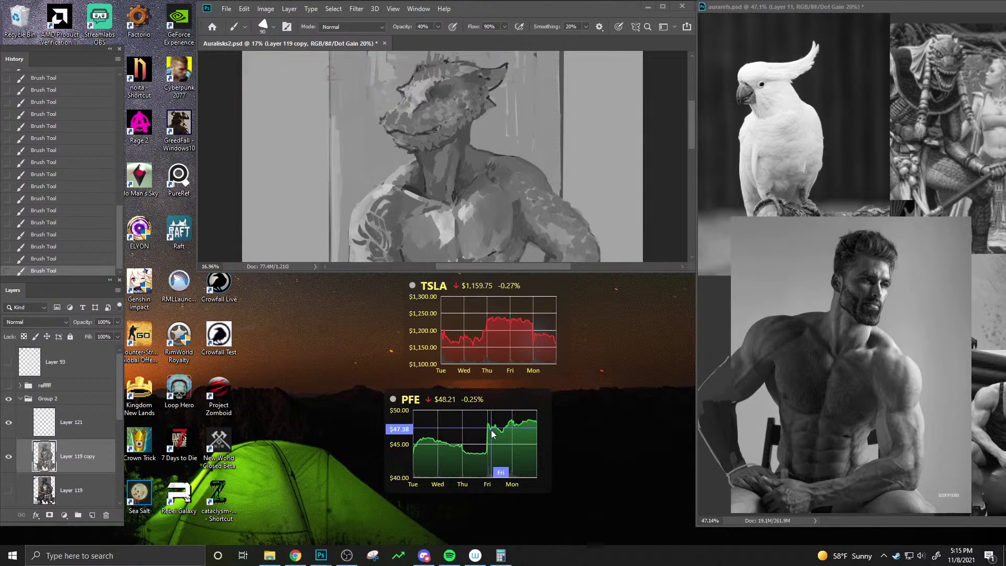
- Maximize the painting window again and centre the seated figure on the canvas
double_click(569, 10)
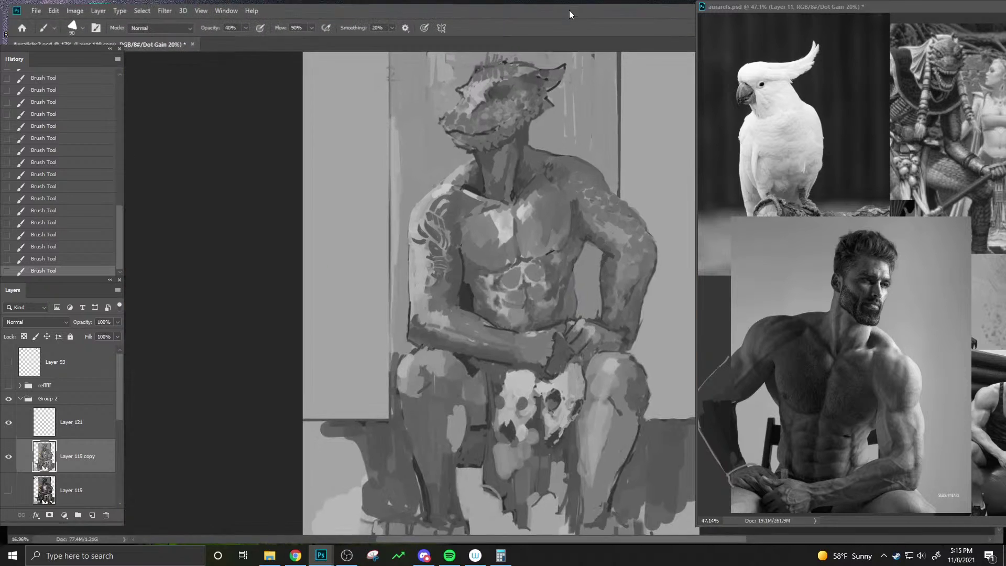
key("space")
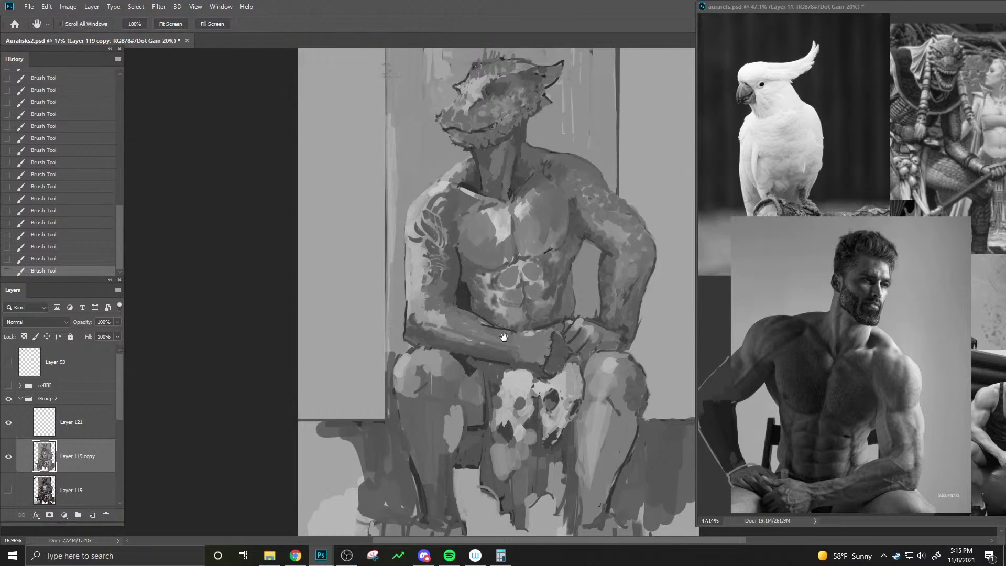
mouse_move(509, 342)
left_mouse_down()
mouse_move(436, 340)
mouse_move(433, 327)
mouse_move(445, 349)
mouse_move(455, 342)
left_mouse_up()
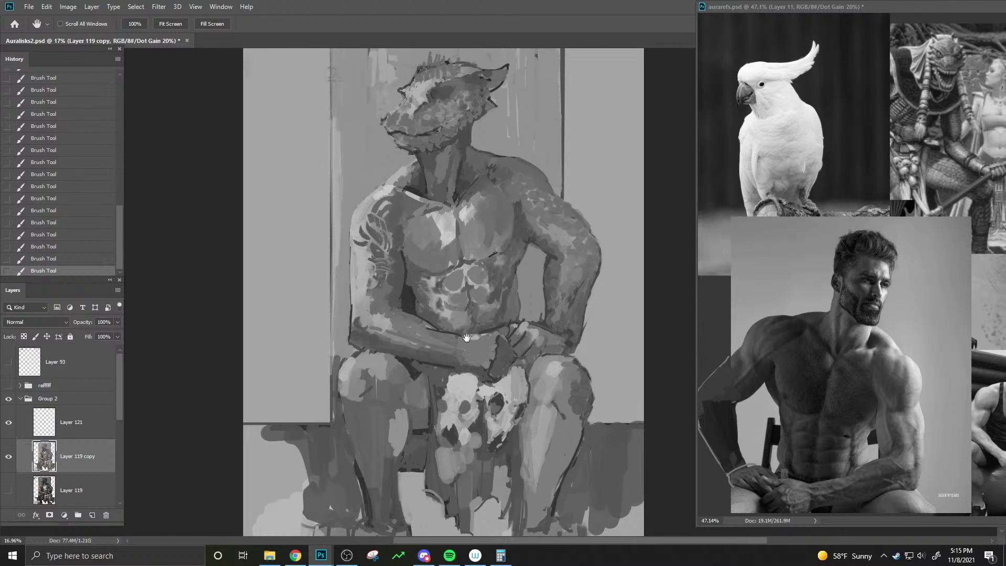
- Return the brush opacity to 100% and sample grays from the underside of the jaw
left_click(439, 128, "alt")
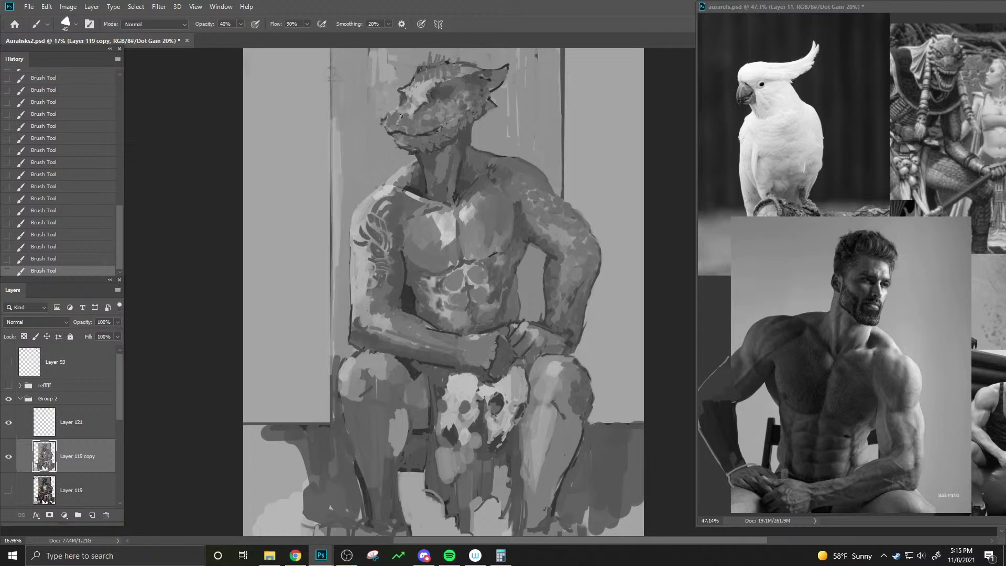
key("0")
key("alt+Tab")
left_click(417, 141, "alt")
left_click(416, 140, "alt")
key("bracketright")
left_click(418, 135, "alt")
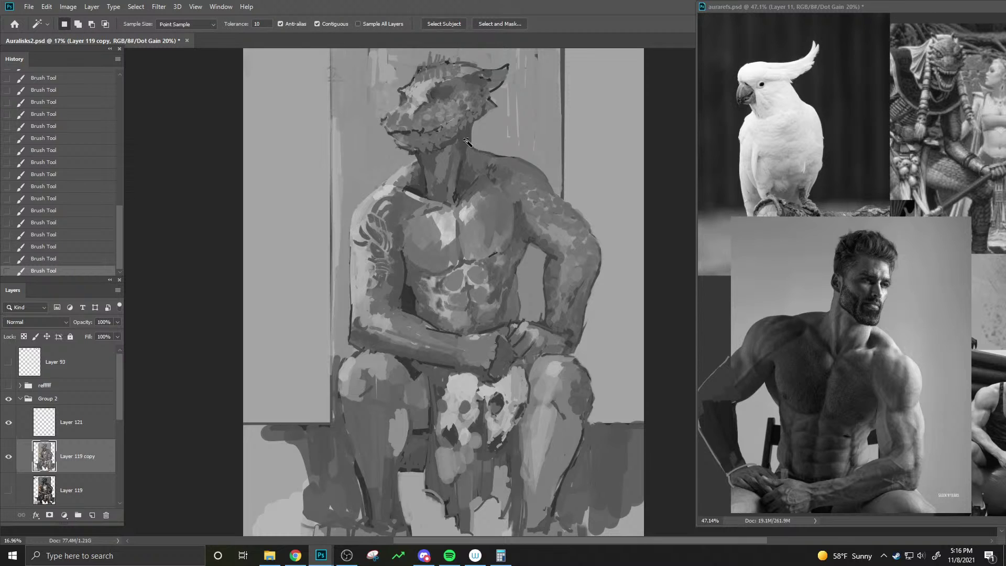
- Lasso the head along the jawline and move it slightly down and forward over the neck
key("l")
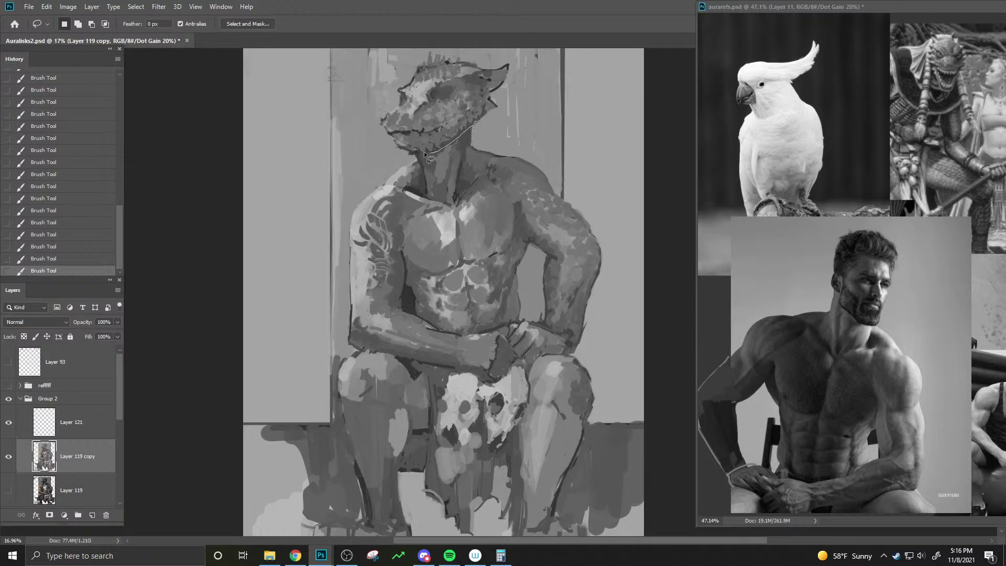
mouse_move(365, 93)
left_mouse_down()
mouse_move(499, 43)
mouse_move(516, 100)
mouse_move(480, 119)
left_mouse_up()
mouse_move(464, 105)
left_mouse_down()
mouse_move(446, 118)
mouse_move(468, 110)
left_mouse_up()
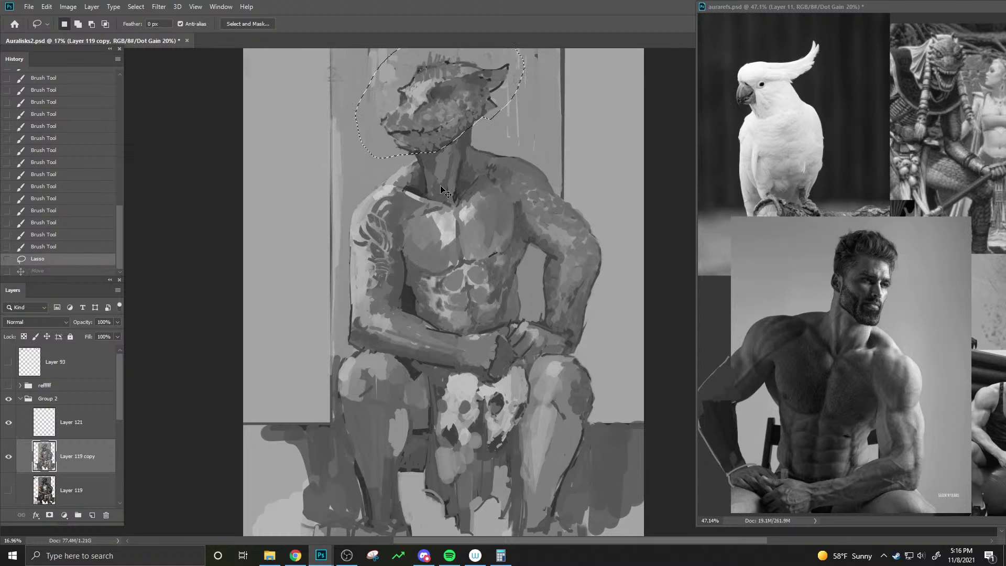
- Compare the old and new head positions by repeatedly undoing and restoring the move, ending on the moved head
key("ctrl+z")
key("ctrl+shift+z")
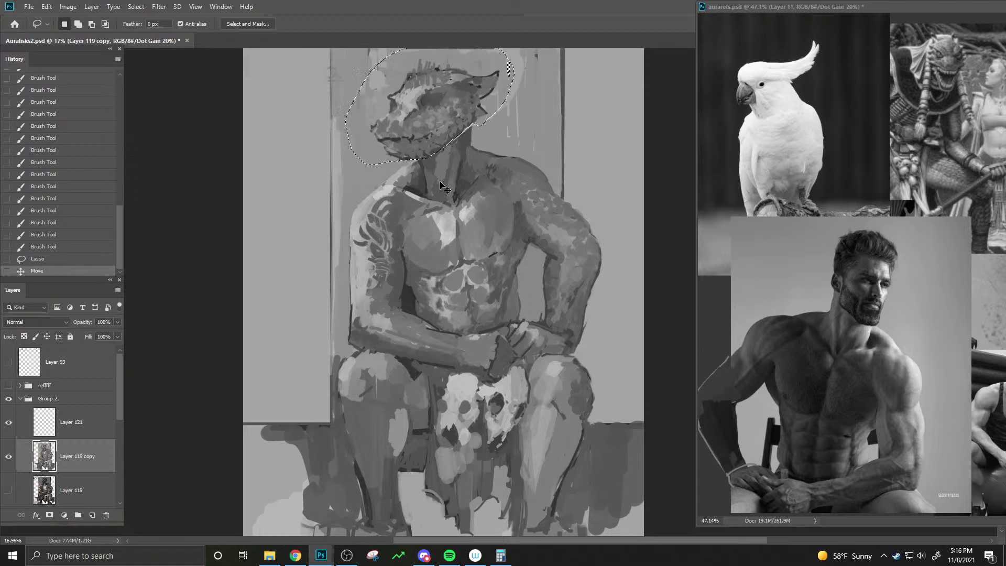
key("ctrl+z")
key("ctrl+shift+z")
key("ctrl+z")
key("ctrl+shift+z")
key("ctrl+z")
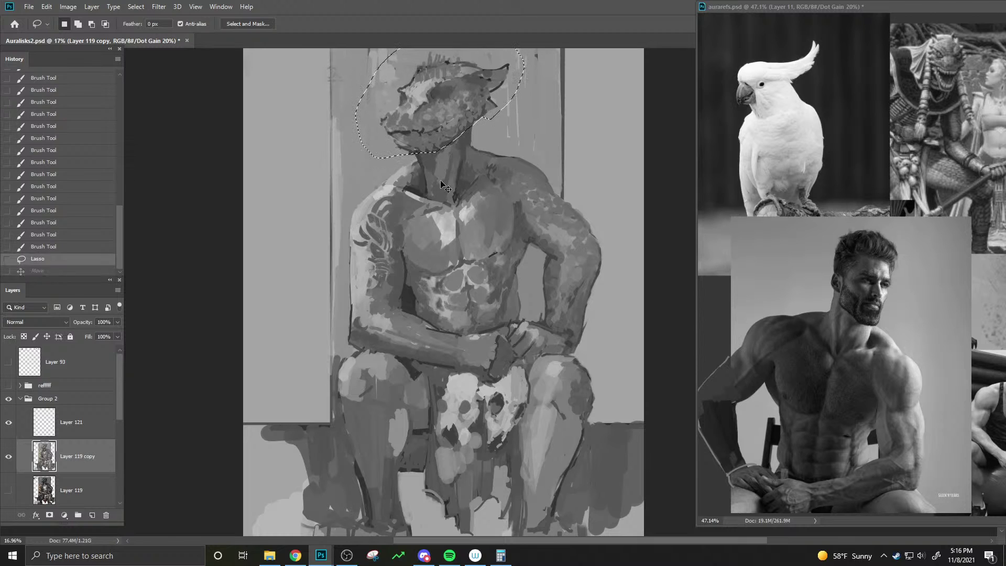
key("ctrl+shift+z")
key("ctrl+z")
key("ctrl+shift+z")
key("ctrl+z")
key("ctrl+shift+z")
key("ctrl+z")
key("ctrl+shift+z")
key("ctrl+z")
key("ctrl+shift+z")
key("ctrl+z")
key("ctrl+shift+z")
key("ctrl+z")
key("ctrl+shift+z")
key("ctrl+z")
key("ctrl+shift+z")
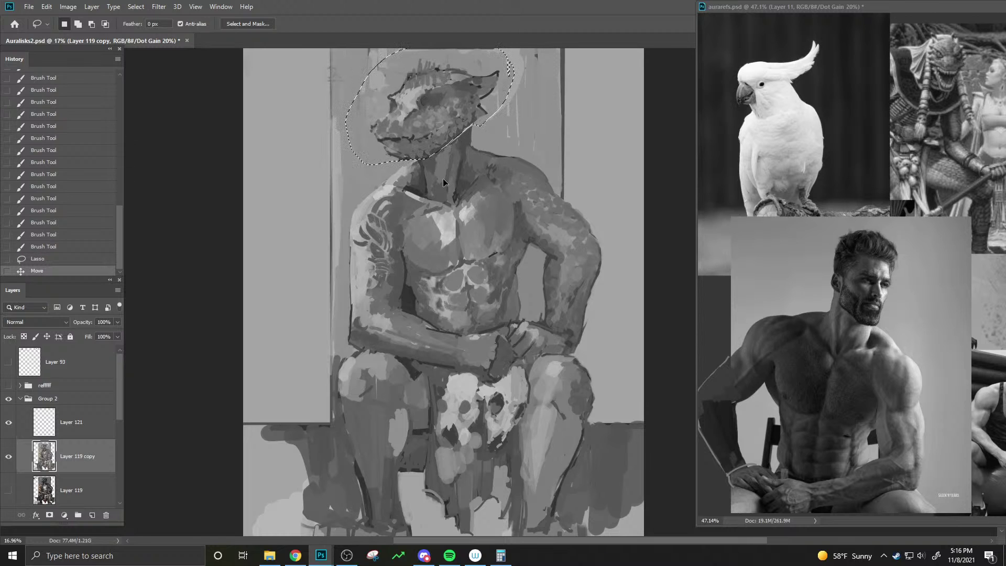
key("ctrl+z")
key("ctrl+shift+z")
- Sample the tattooed upper arm's gray with an enlarged brush and clear the head selection
key("b")
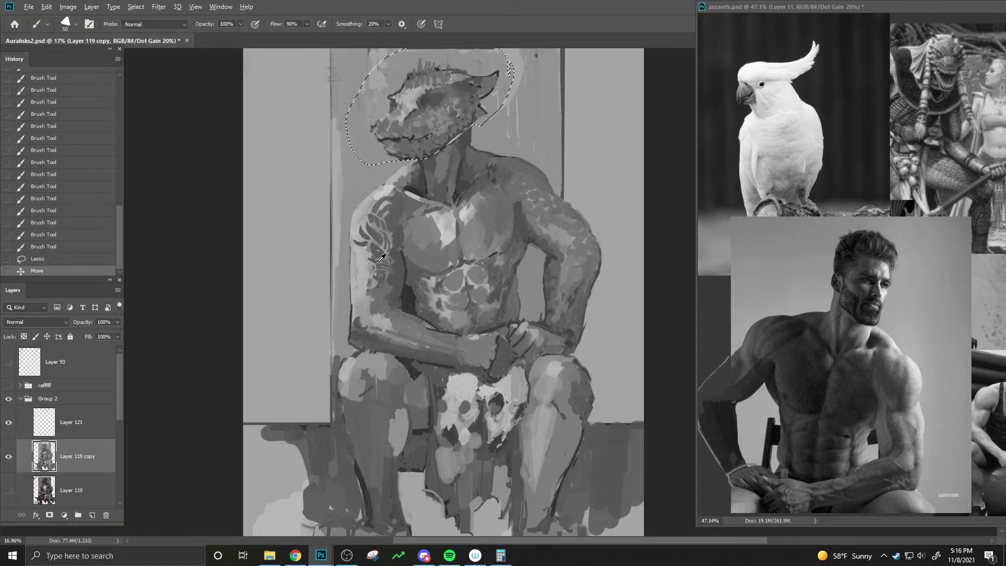
left_click(380, 273, "alt")
key("bracketright")
key("bracketright")
left_click(380, 272, "alt")
mouse_move(377, 272)
left_mouse_down()
mouse_move(370, 249)
mouse_move(363, 298)
mouse_move(365, 283)
left_mouse_up()
key("bracketright")
key("bracketright")
key("bracketright")
key("bracketright")
right_click(370, 270, "ctrl")
key("Escape")
key("ctrl+d")
- Paint sampled gray over the light outer side of the tattooed upper arm, using a size 100 brush
key("bracketright")
key("bracketright")
left_click(359, 288, "alt")
key("bracketleft")
key("bracketleft")
key("bracketleft")
left_click_drag(367, 286, 365, 259)
left_click_drag(366, 283, 365, 304)
mouse_move(356, 250)
left_mouse_down()
mouse_move(377, 251)
mouse_move(357, 255)
mouse_move(358, 293)
left_mouse_up()
left_click_drag(362, 298, 364, 304)
left_click_drag(360, 296, 367, 312)
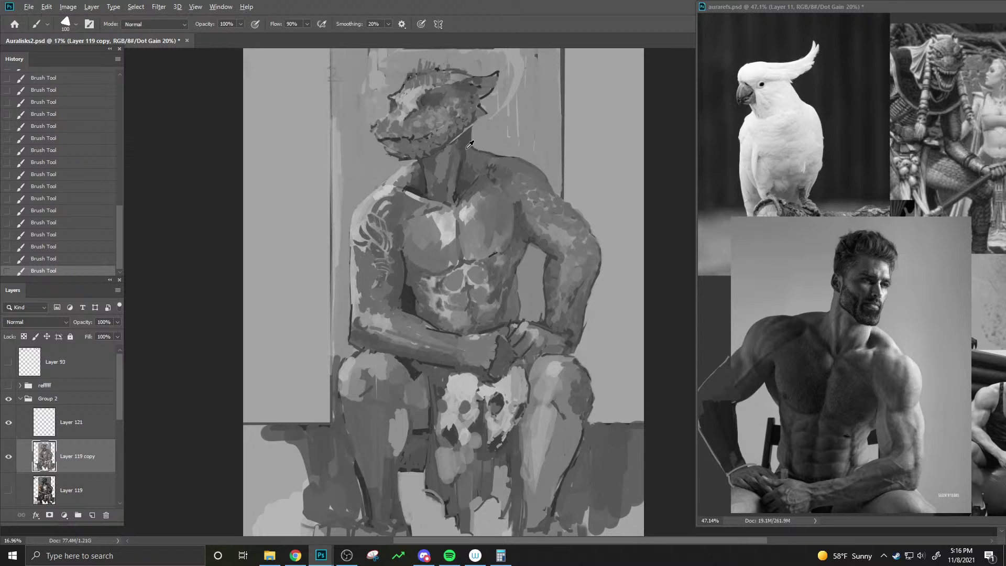
- Erase the leftover light seam between the back of the jaw and the neck with a size 30 eraser
key("bracketleft")
key("bracketleft")
key("bracketleft")
key("bracketleft")
key("e")
mouse_move(470, 126)
left_mouse_down()
mouse_move(473, 139)
mouse_move(482, 136)
left_mouse_up()
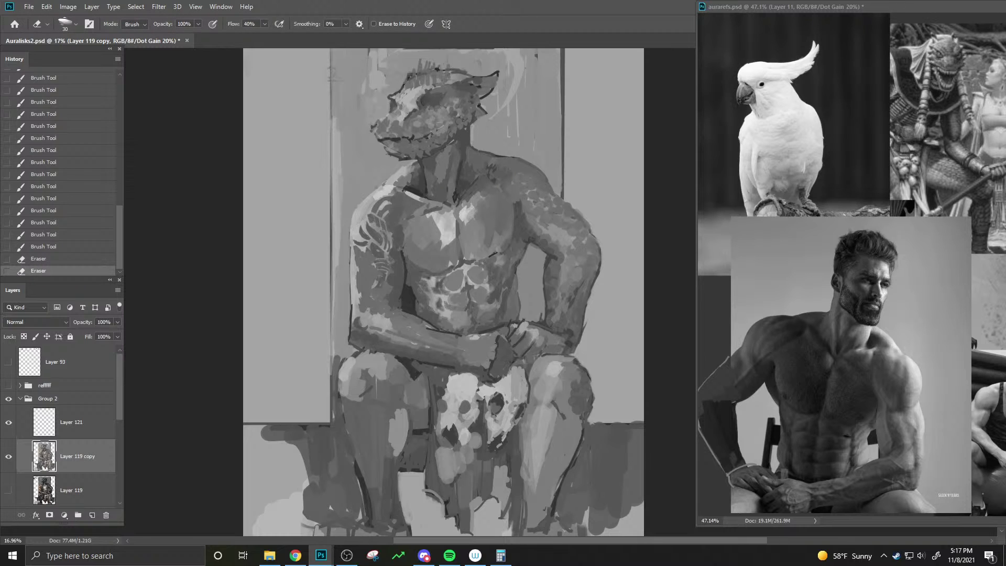
key("alt+Tab")
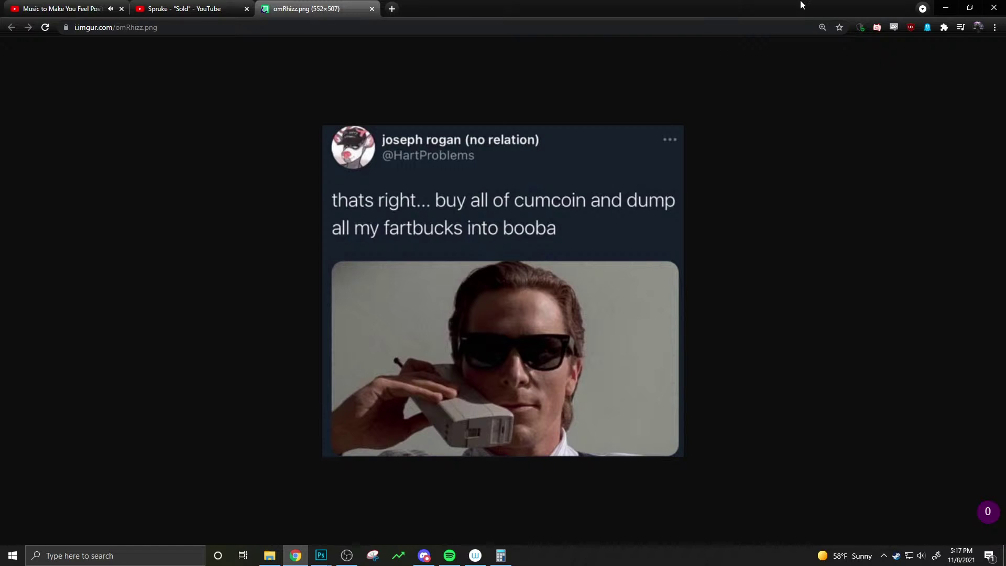
left_click(947, 8)
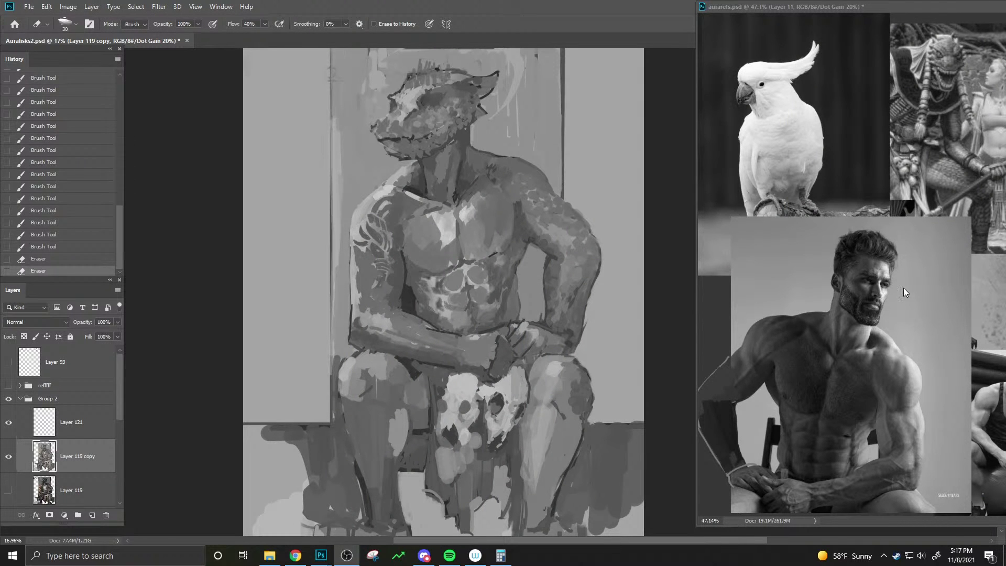
key("b")
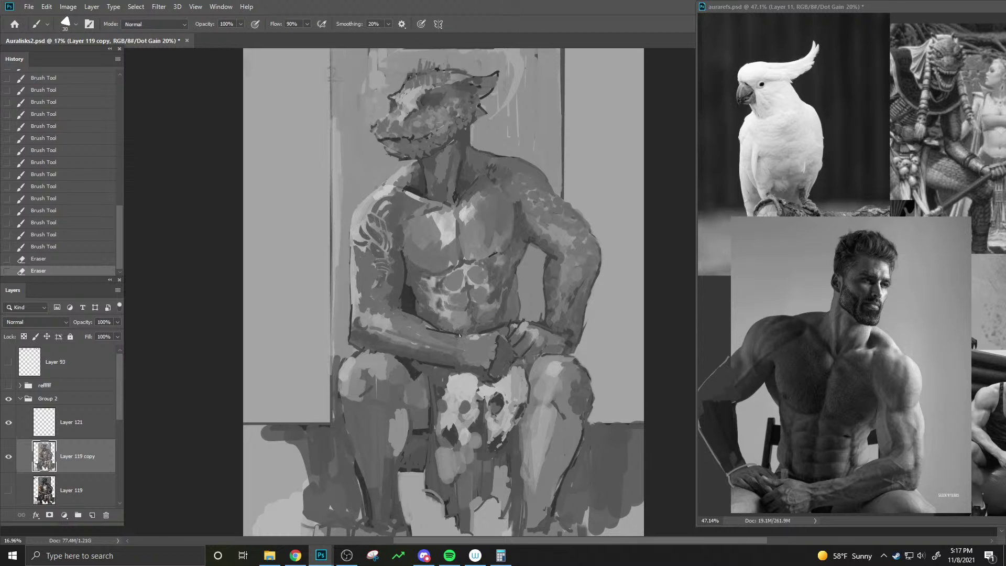
left_click_drag(459, 336, 471, 336)
key("ctrl+z")
key("bracketleft")
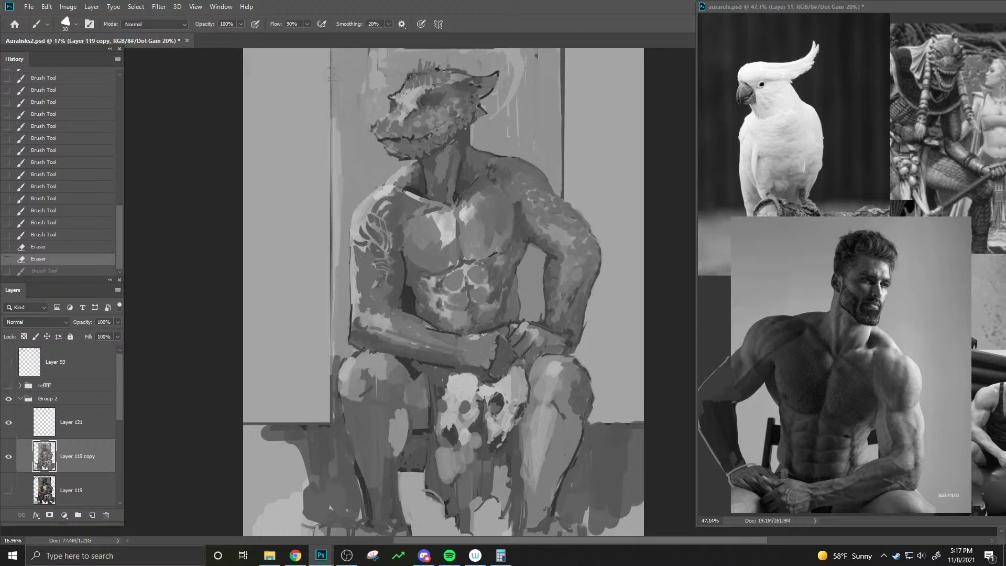
key("bracketleft")
key("bracketleft")
left_click_drag(483, 336, 491, 334)
key("ctrl+z")
key("bracketleft")
left_click_drag(254, 205, 325, 198)
key("ctrl+z")
left_click_drag(252, 198, 323, 192)
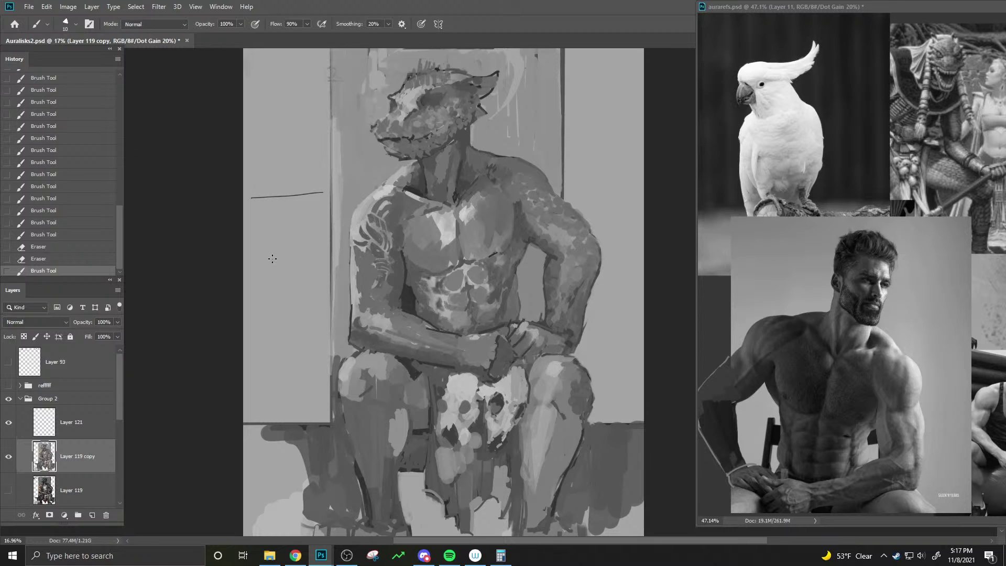
key("ctrl+z")
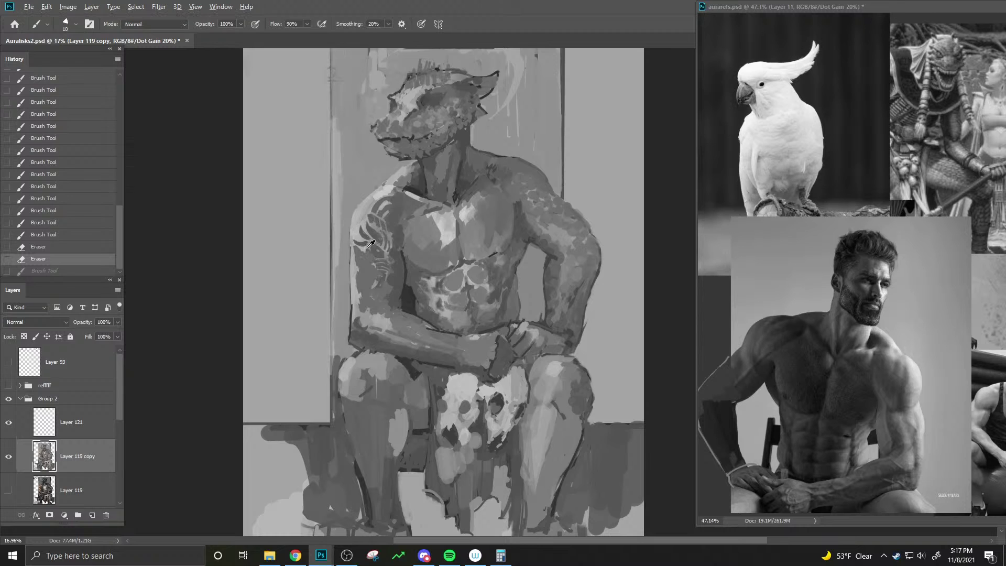
- Refine the shading below the shoulder tattoo with an enlarged brush and grays sampled from the upper arm
key("bracketright")
key("bracketright")
key("bracketright")
key("bracketright")
key("bracketright")
key("bracketright")
key("bracketright")
key("bracketright")
key("bracketright")
key("bracketright")
mouse_move(367, 268)
left_mouse_down()
mouse_move(359, 238)
mouse_move(367, 261)
mouse_move(357, 260)
mouse_move(359, 271)
left_mouse_up()
key("bracketright")
left_click(368, 262, "alt")
left_click(364, 273, "alt")
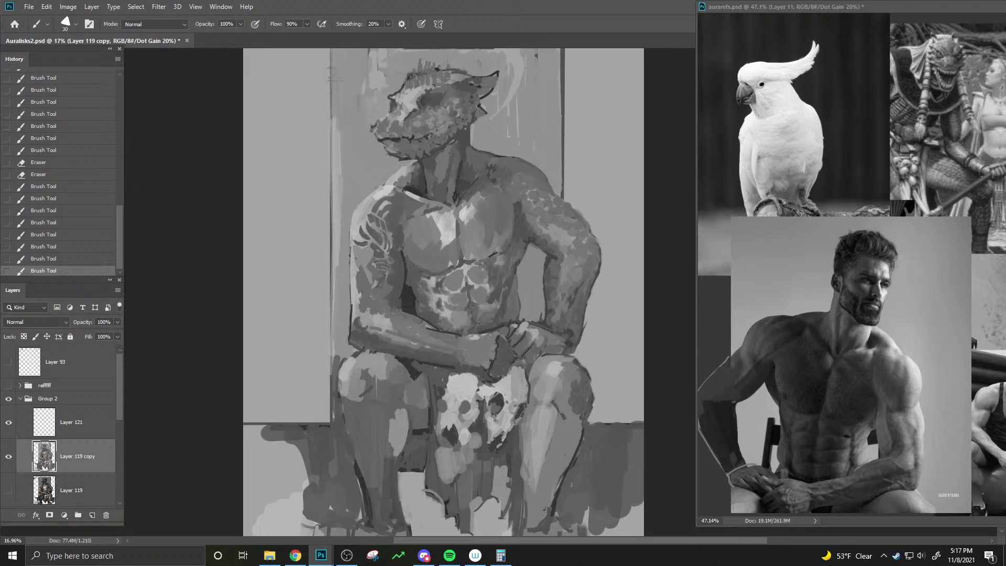
- Redefine the outer contour of the tattooed upper arm, sampling the background and arm grays
mouse_move(350, 256)
left_mouse_down()
mouse_move(357, 309)
mouse_move(355, 283)
left_mouse_up()
key("bracketright")
left_click(353, 298)
left_click(346, 292, "alt")
left_click(367, 297, "alt")
key("bracketright")
key("bracketright")
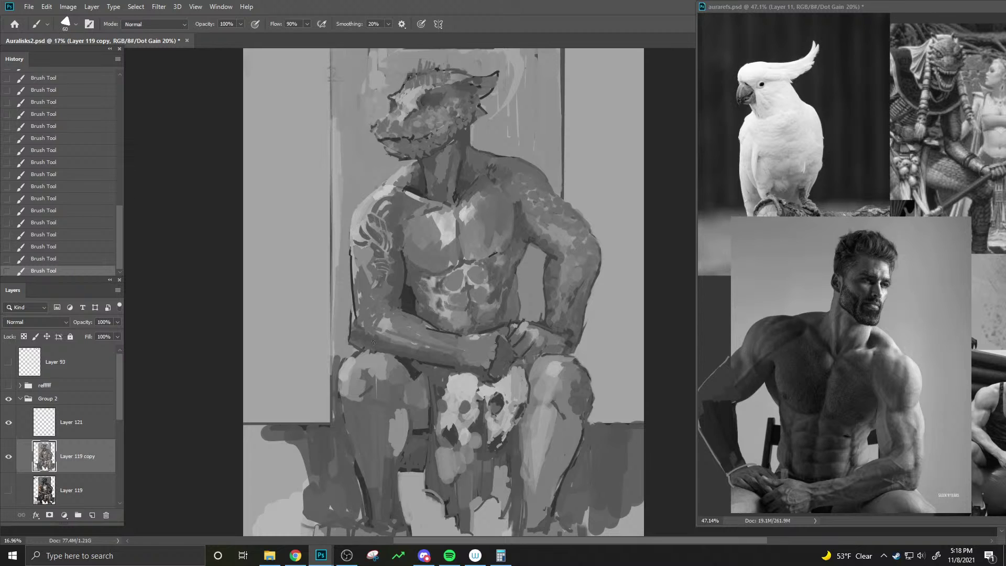
- Add small light scale marks near the tattooed arm's elbow with a size 40 brush and a sampled forearm gray
key("bracketright")
key("bracketright")
left_click(394, 325, "alt")
key("bracketleft")
key("bracketleft")
key("bracketleft")
key("bracketleft")
left_click_drag(395, 319, 393, 326)
key("ctrl+z")
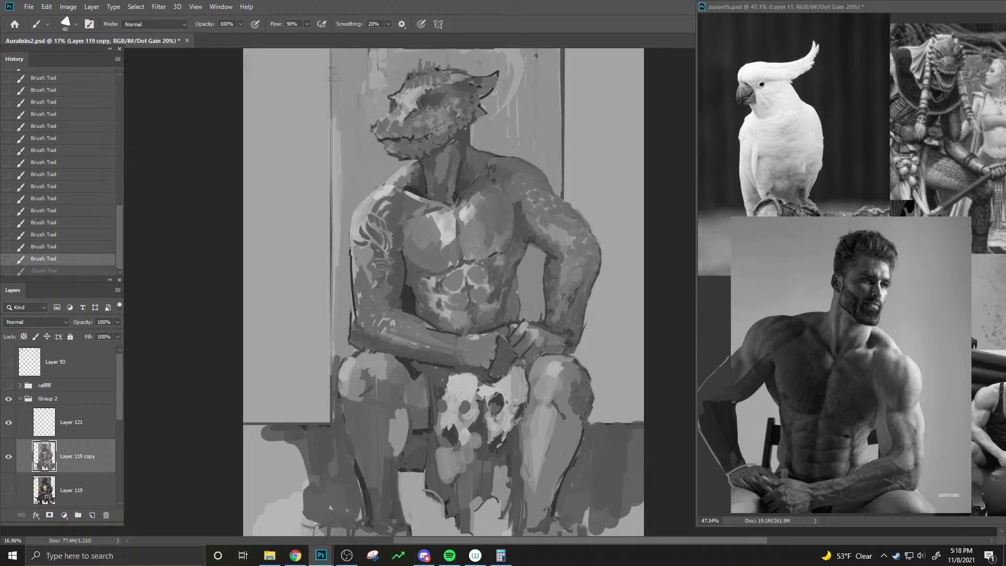
key("ctrl+shift+z")
key("bracketright")
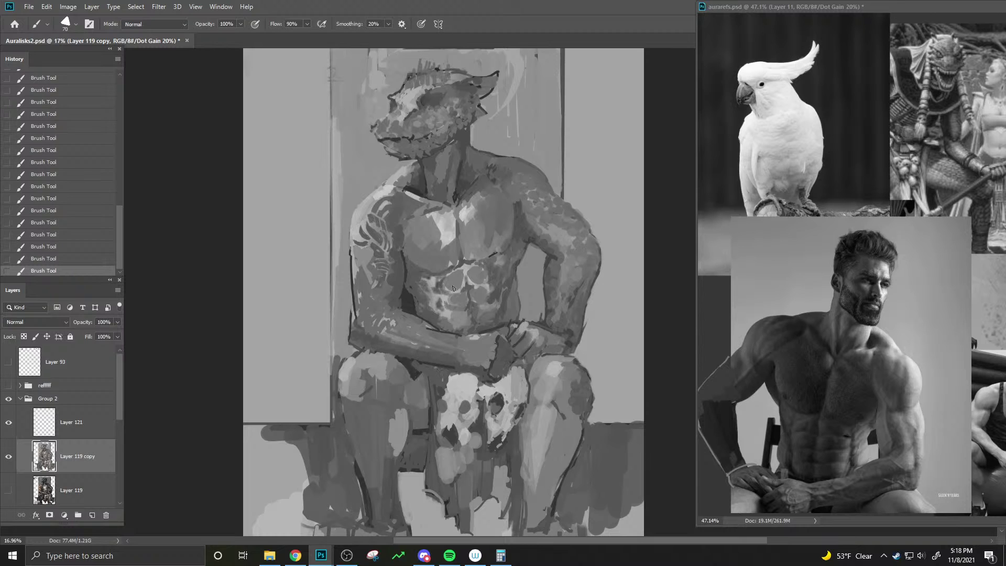
- Rework the light collarbone edge and the top of the tattooed shoulder with tones sampled from the neck and shoulder
left_click(415, 186, "alt")
left_click(417, 185, "alt")
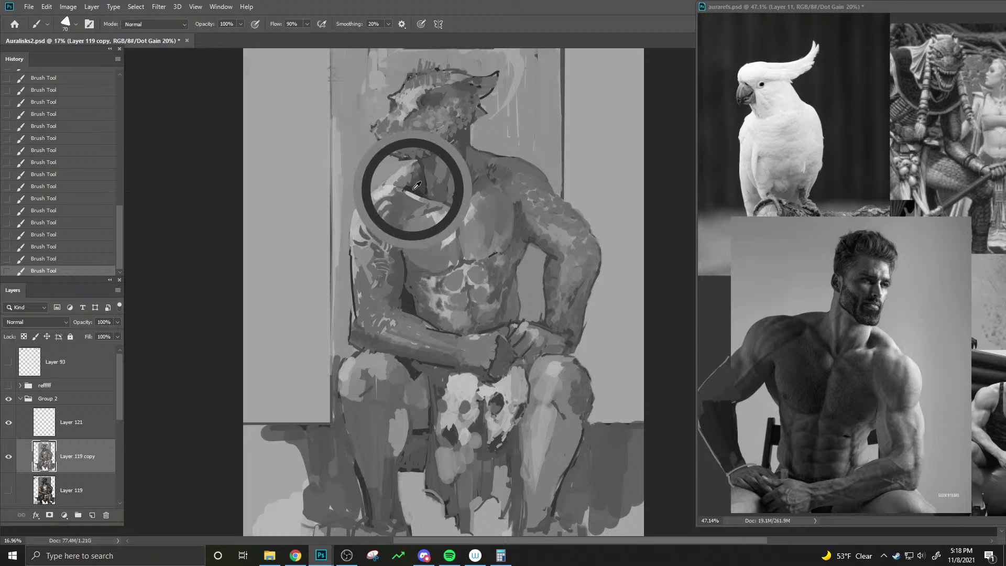
key("bracketleft")
key("bracketleft")
left_click_drag(405, 205, 438, 204)
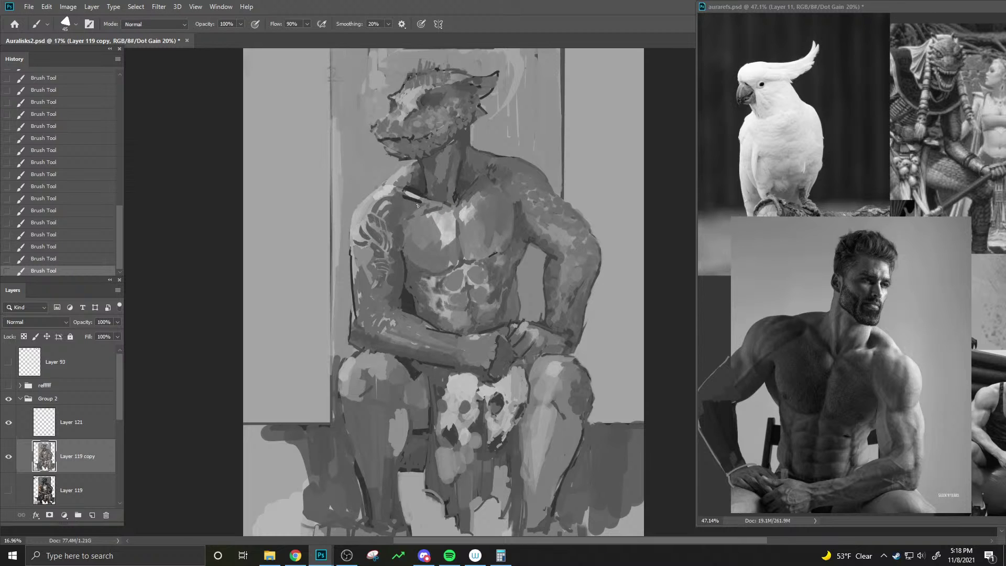
key("ctrl+z")
left_click(404, 179, "alt")
left_click_drag(402, 187, 435, 205)
key("ctrl+z")
key("ctrl+z")
key("bracketright")
key("bracketright")
key("bracketright")
key("ctrl+z")
- Darken the outer elbow contour and the underside of the tattooed forearm with sampled arm grays and a size 40 brush
key("bracketleft")
key("bracketleft")
key("bracketleft")
key("bracketleft")
left_click(354, 304, "alt")
left_click_drag(352, 315, 353, 345)
key("bracketright")
left_click(356, 315, "alt")
key("bracketright")
mouse_move(412, 341)
left_mouse_down()
mouse_move(393, 344)
mouse_move(402, 343)
left_mouse_up()
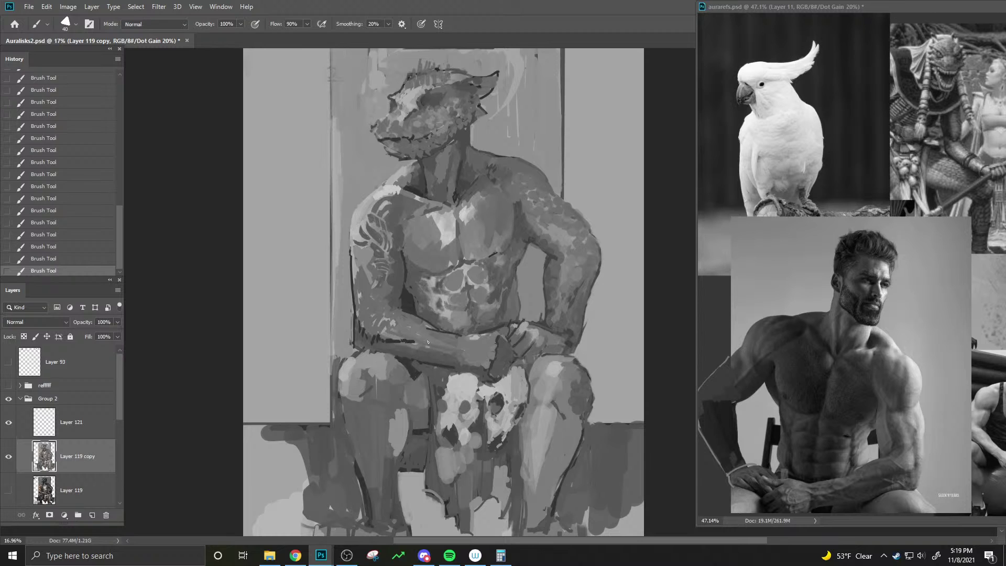
- Darken the outer contour of the untattooed shoulder and upper arm with a small brush and the neck's dark gray, comparing it with and without
key("bracketright")
key("bracketright")
key("bracketright")
key("bracketright")
key("bracketright")
key("bracketright")
key("bracketleft")
key("bracketleft")
left_click(416, 187, "alt")
key("bracketleft")
key("bracketleft")
key("bracketleft")
key("ctrl+z")
key("ctrl+shift+z")
key("ctrl+z")
key("ctrl+shift+z")
key("ctrl+z")
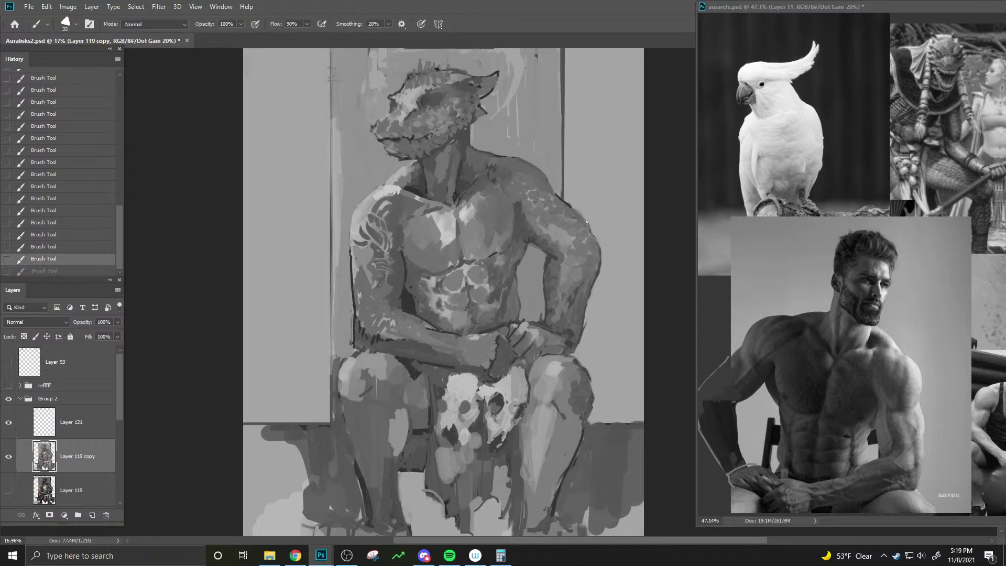
key("ctrl+shift+z")
- Darken the inner contour of the untattooed arm near the elbow with a small brush and a sampled arm gray
key("bracketright")
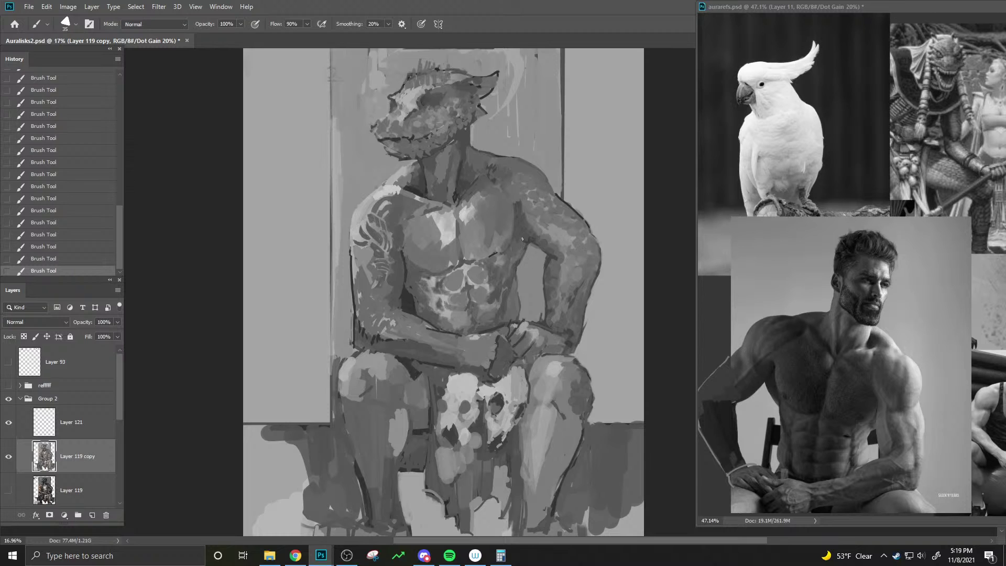
key("bracketleft")
key("bracketright")
left_click(550, 261, "alt")
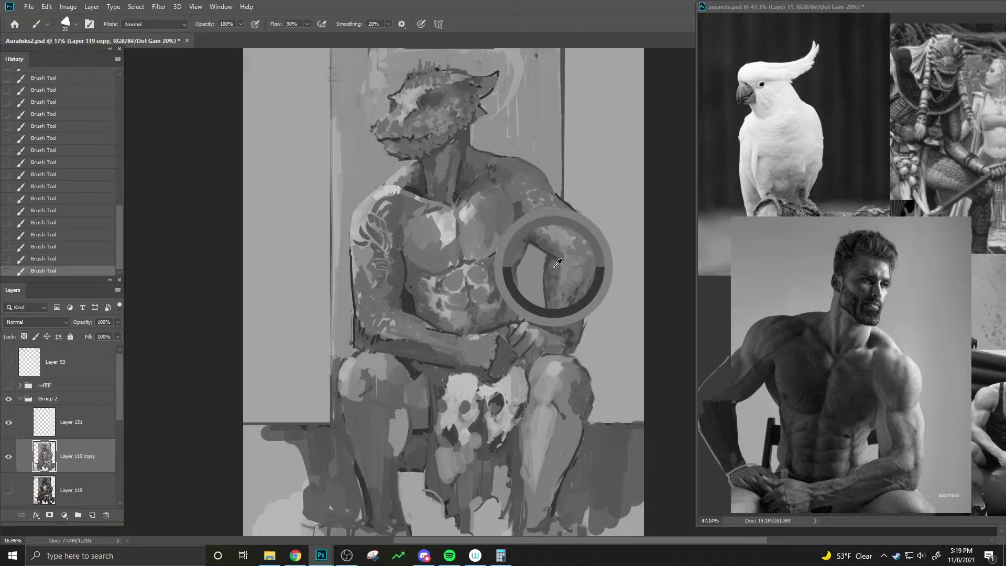
key("bracketright")
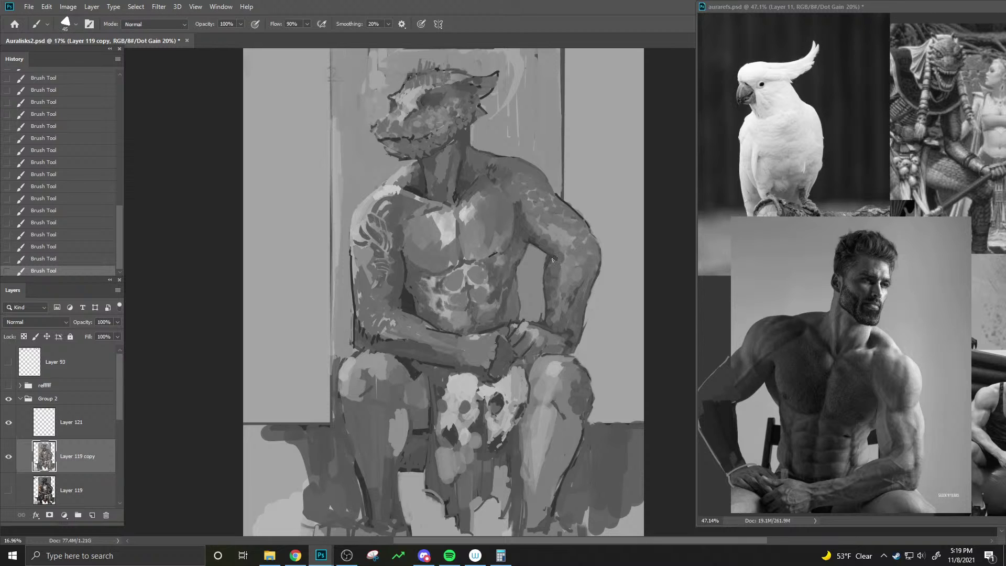
- Soften the shading along the waist and abdomen with sampled grays, using an enlarged brush at 40% opacity
key("4")
key("bracketright")
key("bracketright")
key("bracketright")
key("bracketright")
key("bracketright")
left_click(507, 306, "alt")
key("bracketright")
key("bracketleft")
left_click(420, 312, "alt")
key("bracketright")
key("bracketright")
key("bracketleft")
left_click(388, 333, "alt")
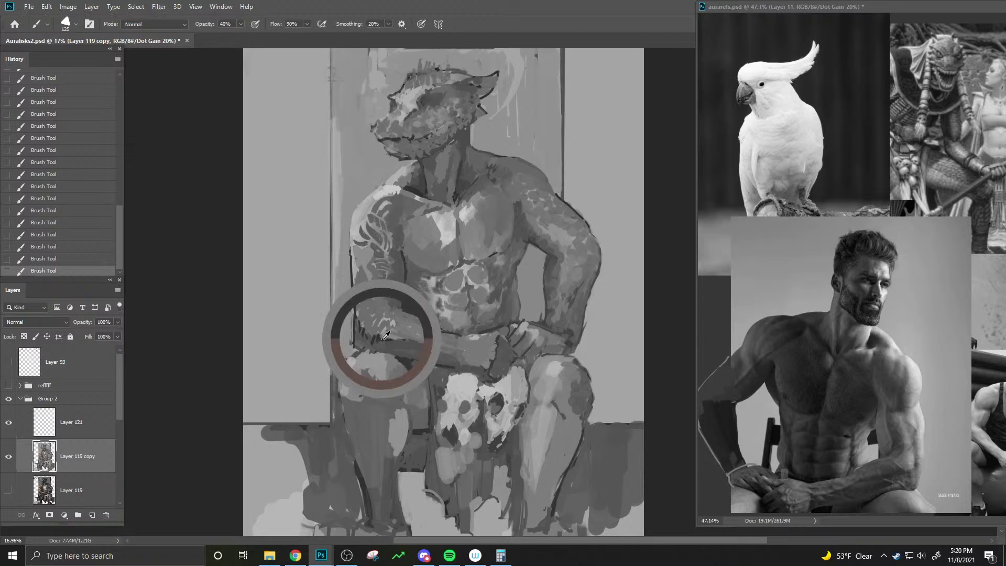
- Rework the tattooed forearm's underside and wrist edge at 90% opacity with a sampled gray, comparing the last stroke with and without
key("bracketleft")
key("9")
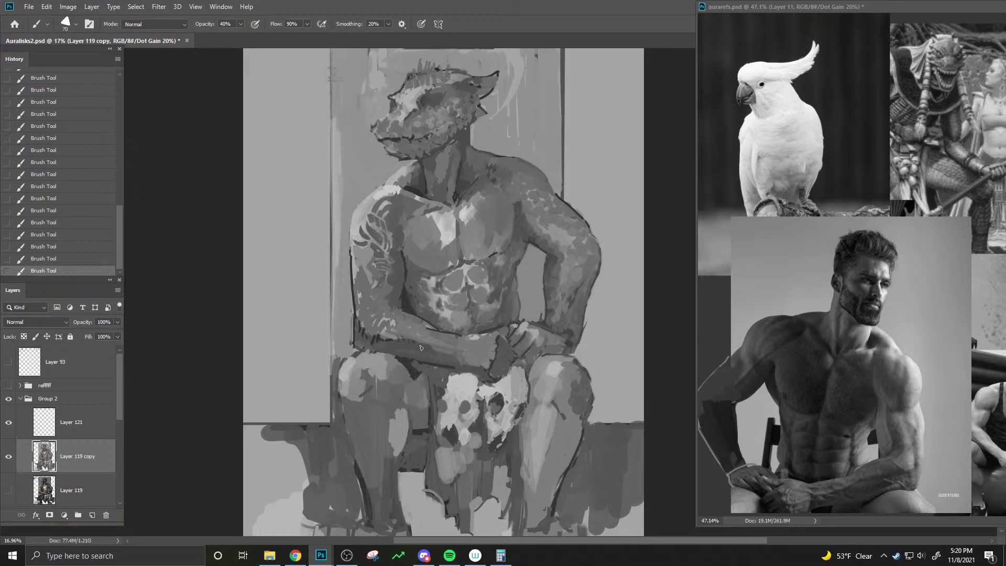
key("bracketright")
left_click_drag(414, 342, 422, 347)
key("bracketright")
left_click(412, 339, "alt")
key("bracketleft")
key("bracketright")
left_click_drag(462, 337, 462, 361)
key("ctrl+z")
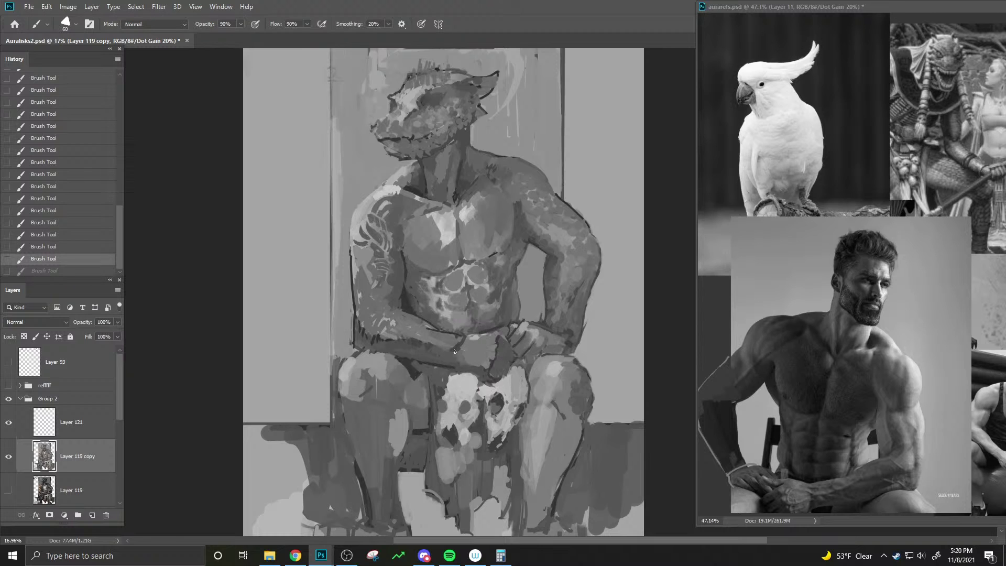
key("ctrl+shift+z")
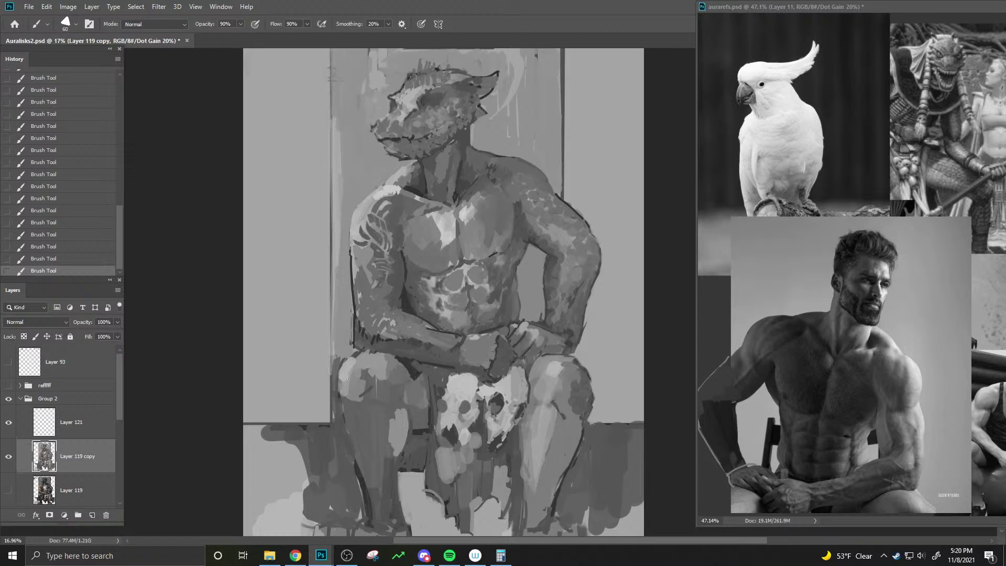
- Retouch the collarbone and neck base on the tattooed side with tones sampled from the chest, shoulder and neck
key("bracketright")
key("bracketright")
left_click_drag(418, 211, 427, 205)
key("bracketleft")
key("bracketright")
key("bracketright")
left_click(421, 216, "alt")
left_click(405, 208, "alt")
left_click(413, 189, "alt")
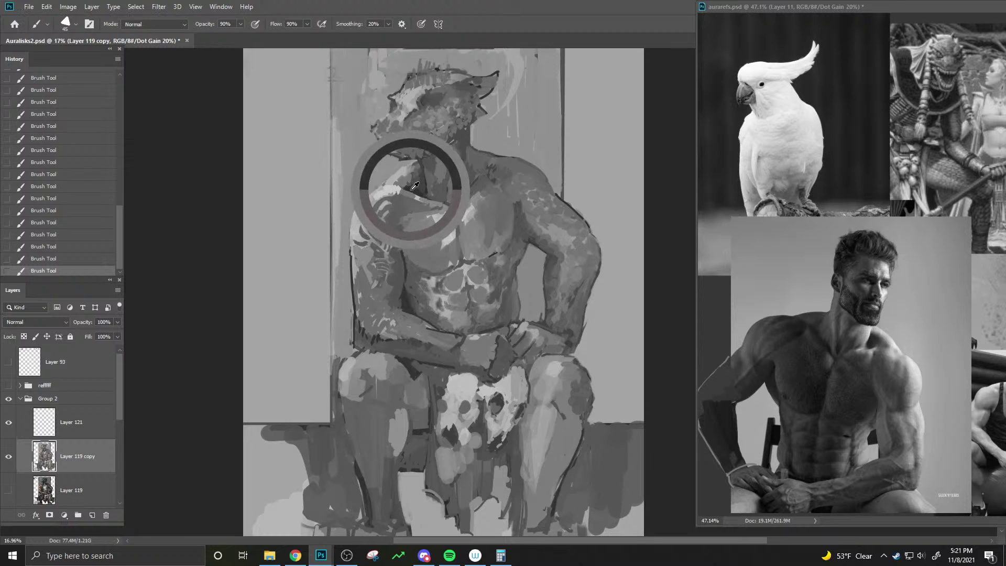
- Paint over the inner part of the tattooed upper arm with sampled arm grays and a brush enlarged beyond size 80
left_click(391, 225, "alt")
key("bracketright")
key("bracketright")
key("bracketright")
key("bracketright")
key("bracketright")
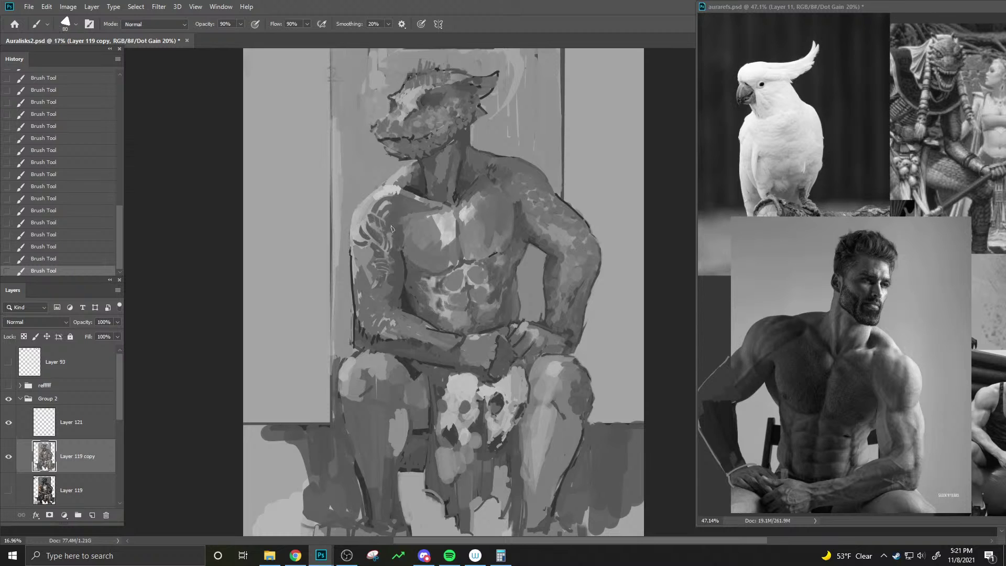
key("bracketright")
key("bracketright")
key("bracketright")
left_click(399, 274, "alt")
left_click(400, 292, "alt")
key("bracketleft")
key("bracketleft")
key("bracketleft")
key("bracketleft")
left_click(401, 312, "alt")
left_click(412, 368, "alt")
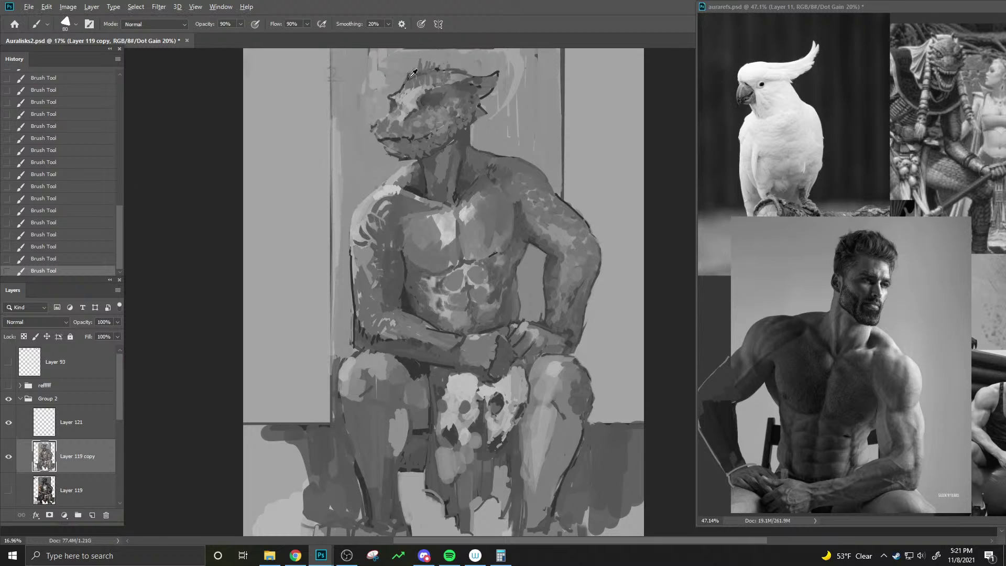
- Draw a pointed spike at the front of the head crest and rework the brow edge with a size 40 brush
key("bracketleft")
key("bracketleft")
key("bracketleft")
left_click_drag(408, 80, 413, 60)
key("bracketright")
key("bracketright")
key("bracketright")
key("bracketright")
mouse_move(407, 78)
left_mouse_down()
mouse_move(415, 62)
mouse_move(425, 73)
left_mouse_up()
key("bracketleft")
key("bracketleft")
key("ctrl+z")
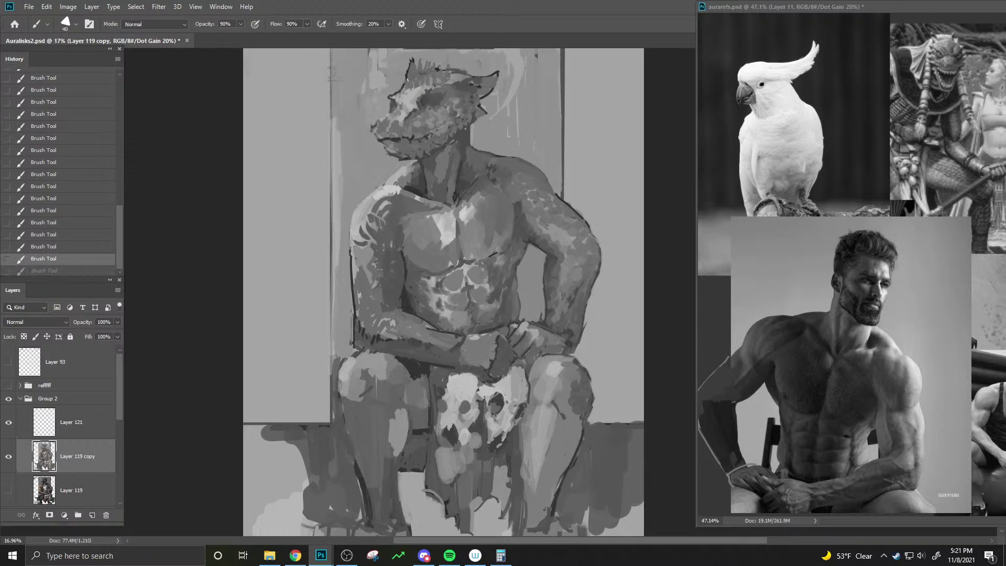
left_click_drag(400, 88, 416, 76)
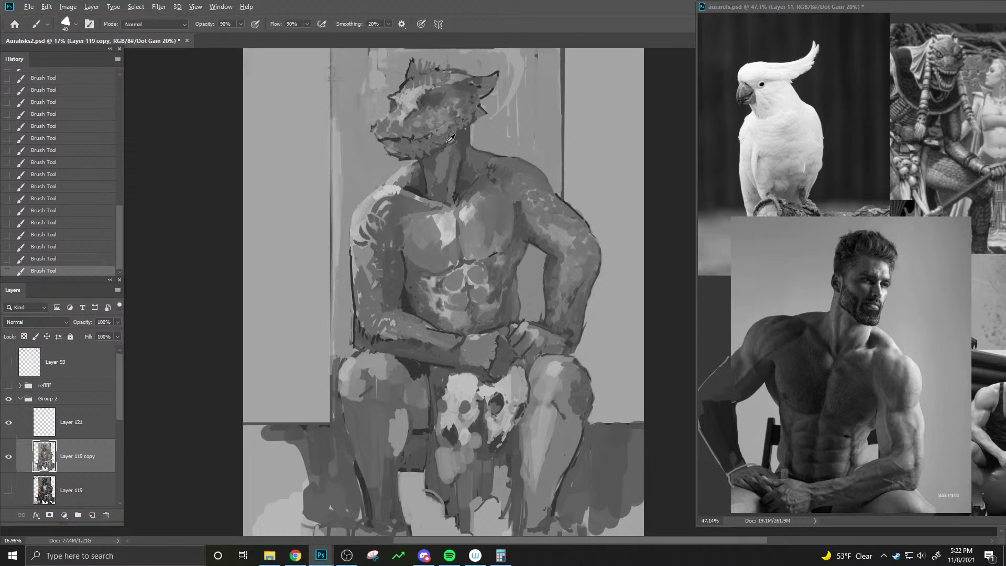
- Retouch the brow, eye area and snout with grays sampled from the face, keeping the size 40 brush
left_click(435, 88, "alt")
left_click(417, 108, "alt")
left_click(406, 119, "alt")
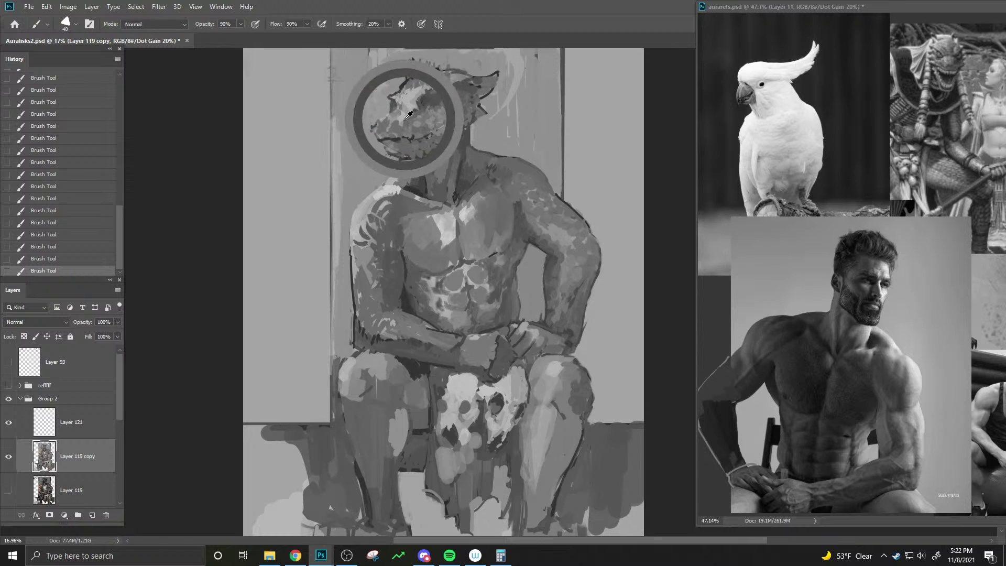
left_click(422, 104, "alt")
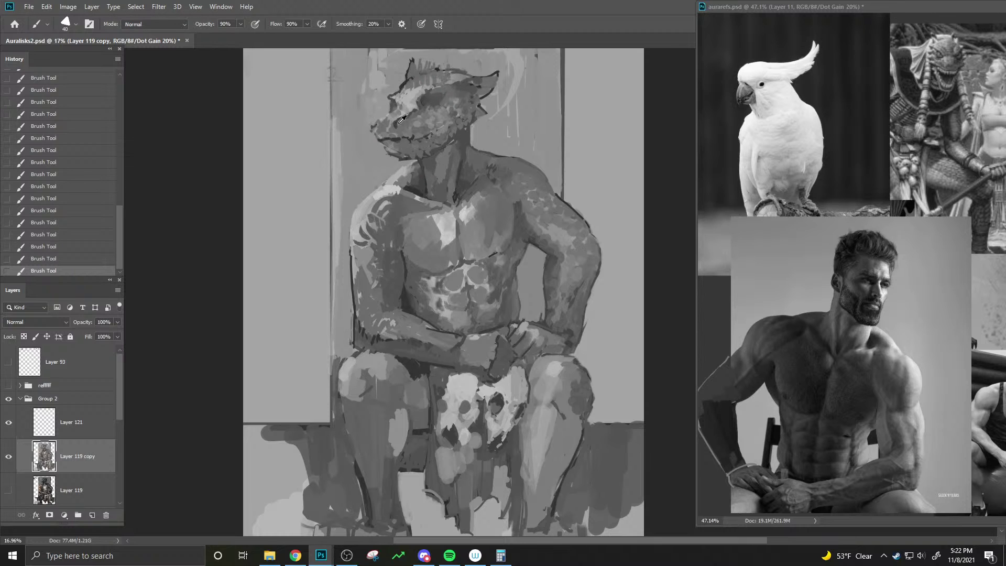
left_click(387, 124, "alt")
- Compare the painting in colour and grayscale proof, return to colour, and flip the canvas horizontally
key("ctrl+y")
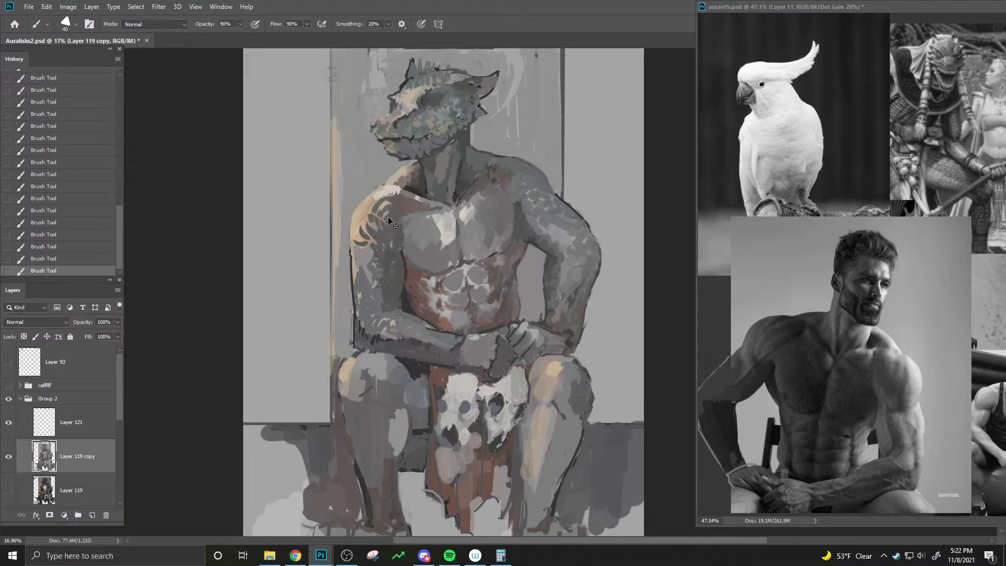
key("ctrl+y")
key("ctrl+y")
key("ctrl+shift+h")
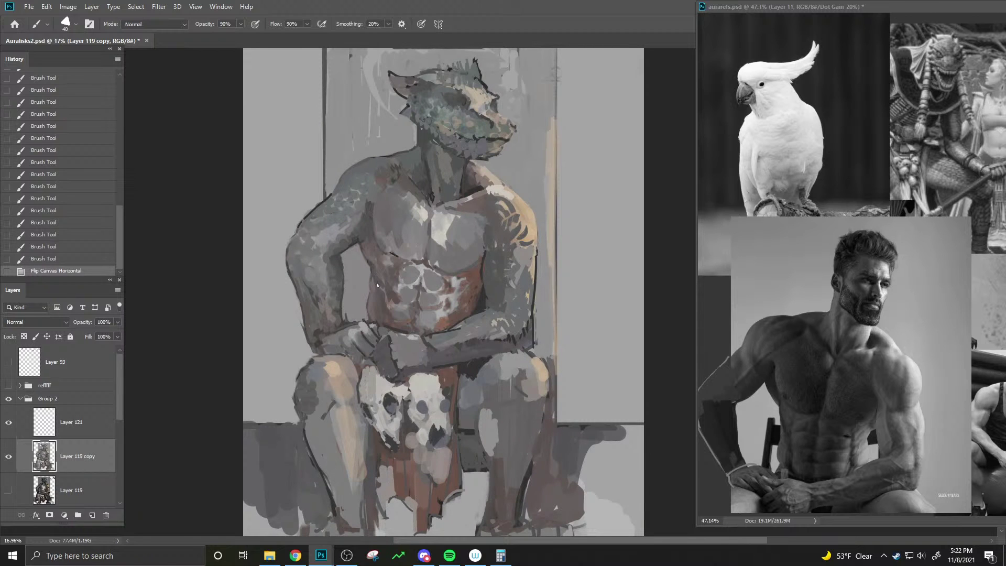
- Blend the upper chest just below the collarbone on the tattooed side with strokes at 40% and 60% opacity
key("4")
left_click_drag(461, 210, 477, 212)
key("6")
left_click_drag(477, 213, 475, 211)
left_click_drag(476, 212, 472, 211)
left_click_drag(472, 211, 472, 212)
left_click_drag(472, 211, 478, 212)
left_click_drag(478, 212, 486, 216)
- Tone down the bright patch on the tattooed side's chest with a sampled chest gray and a size 200 brush at 60% opacity
key("bracketright")
key("bracketright")
key("bracketright")
key("bracketright")
key("bracketright")
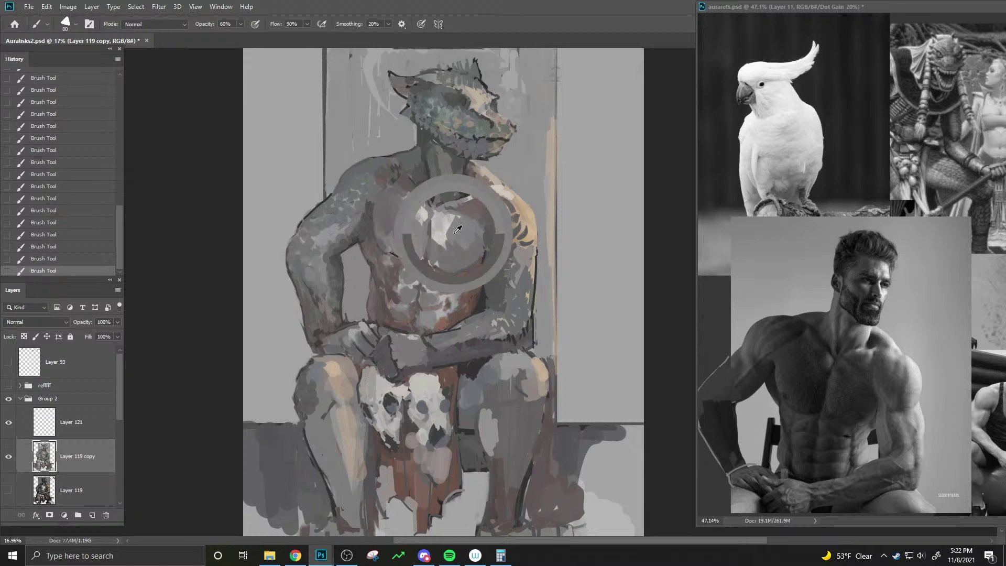
key("bracketright")
key("bracketright")
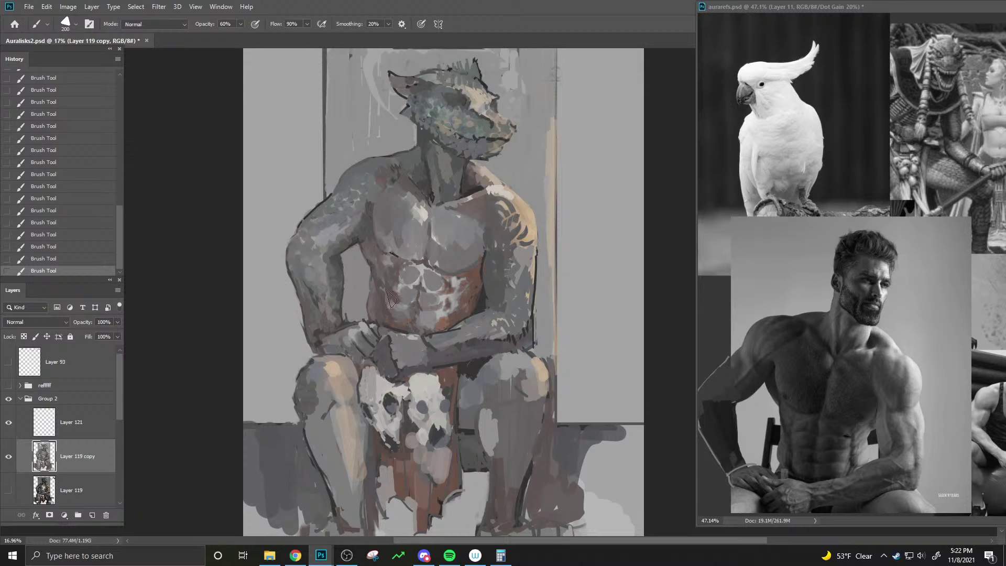
- Retouch the neck base and collarbone with tones sampled there, reducing the brush to size 40
left_click(437, 193, "alt")
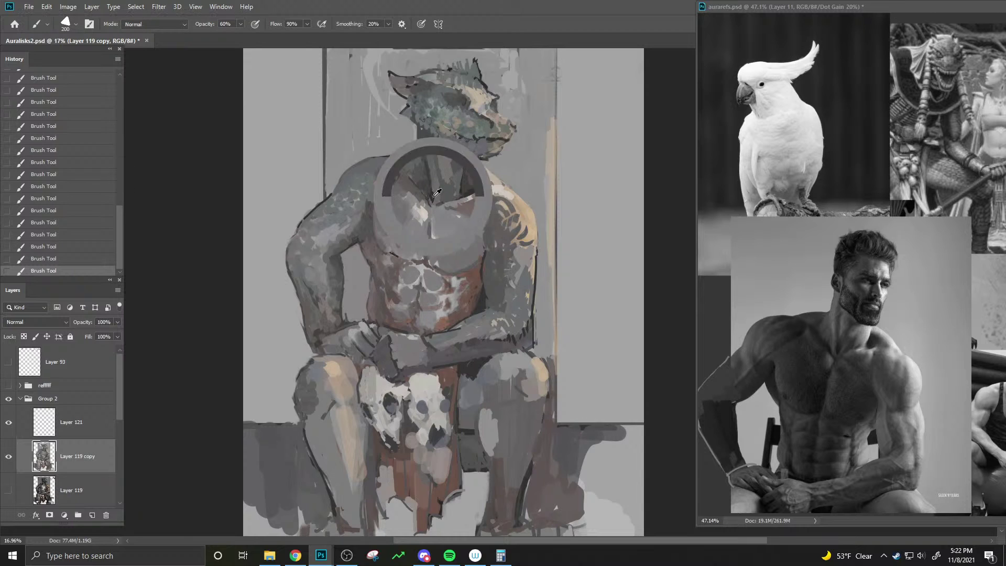
left_click(471, 192, "alt")
key("bracketleft")
key("bracketleft")
key("bracketleft")
key("bracketleft")
key("bracketleft")
key("bracketleft")
key("bracketleft")
key("bracketleft")
key("bracketleft")
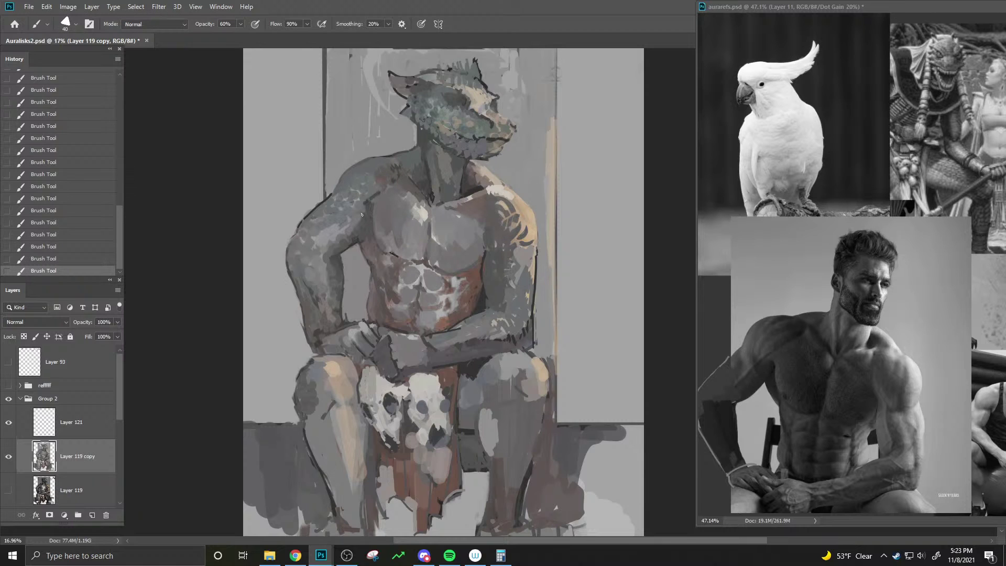
- Undo the last shoulder stroke and repaint the untattooed upper arm near the armpit in the grayscale proof preview
key("ctrl+z")
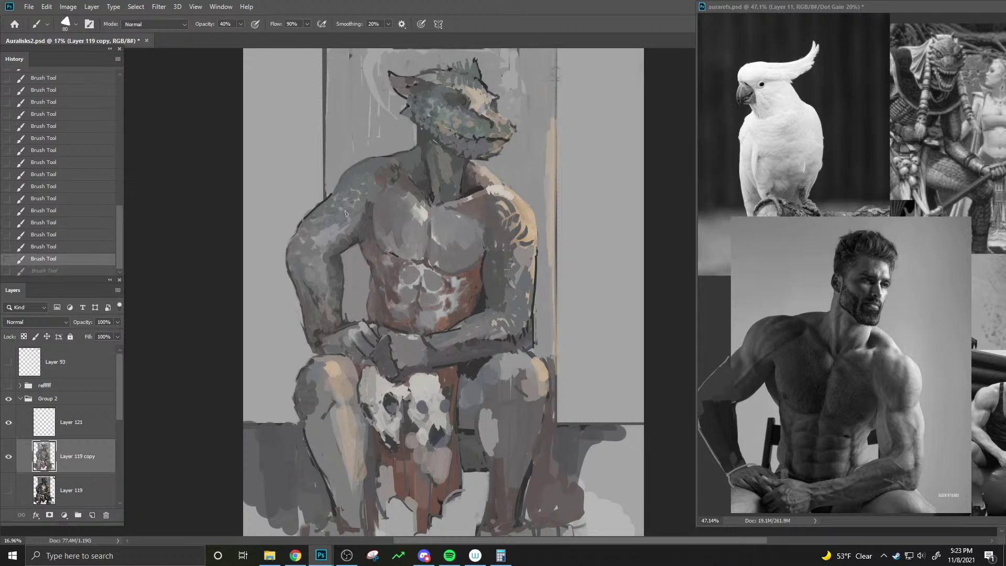
key("bracketleft")
key("bracketleft")
key("ctrl+y")
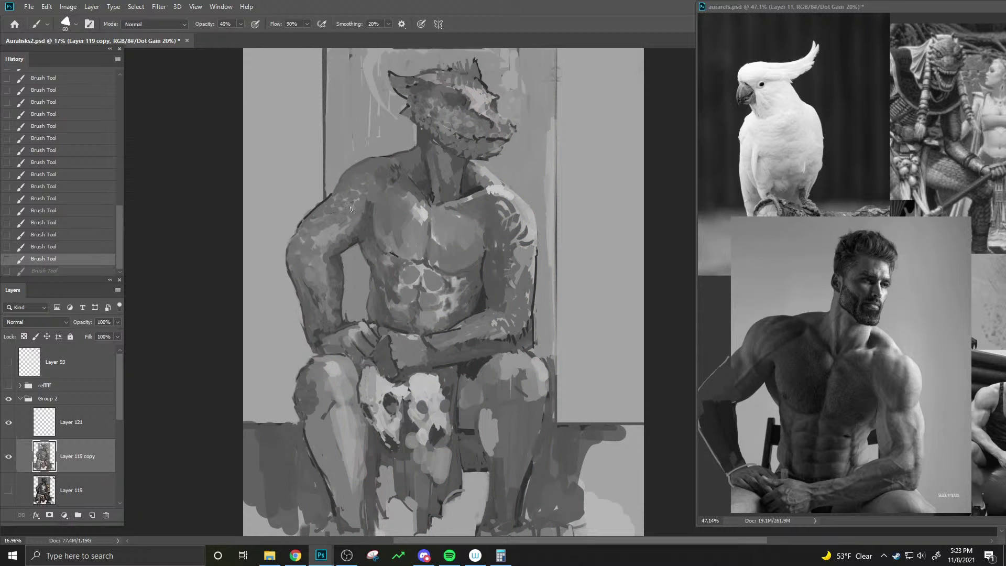
key("bracketleft")
left_click_drag(350, 210, 371, 196)
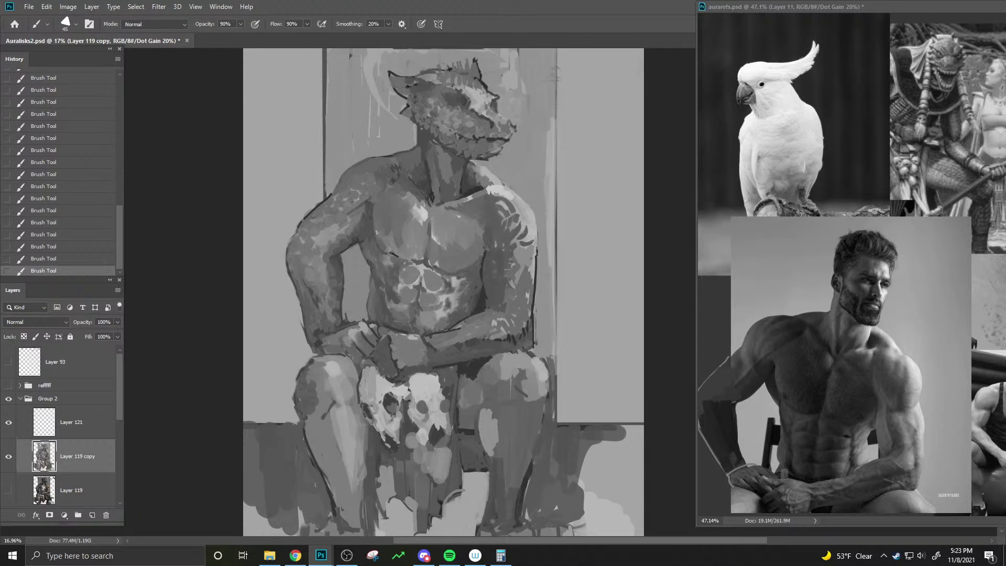
- Darken the tattooed arm's inner contour and rework its forearm underside with sampled grays and a size 60 brush
key("bracketleft")
mouse_move(497, 268)
left_mouse_down()
mouse_move(505, 306)
mouse_move(511, 295)
mouse_move(506, 313)
left_mouse_up()
key("bracketright")
key("bracketright")
left_click(475, 342, "alt")
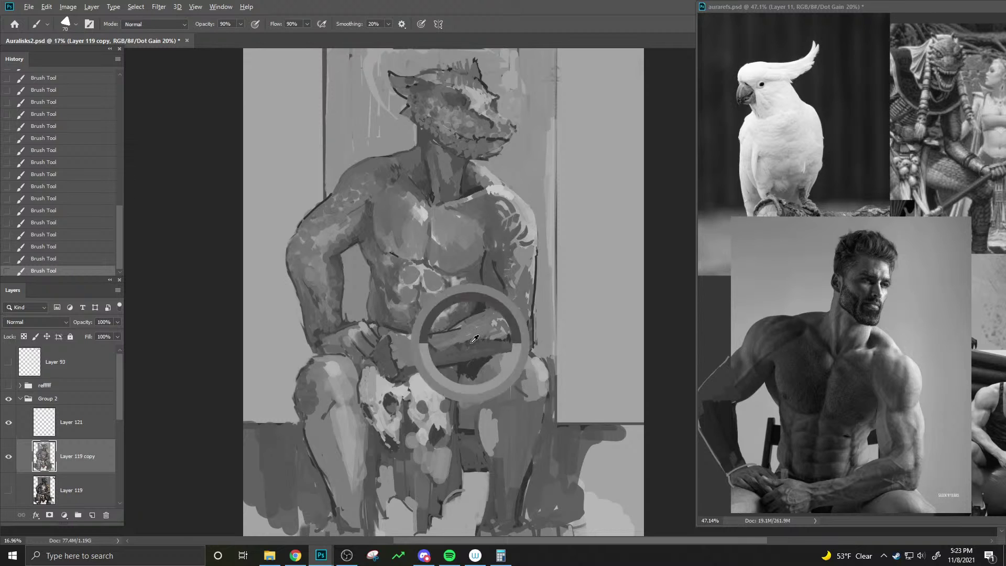
left_click(464, 344, "alt")
key("bracketleft")
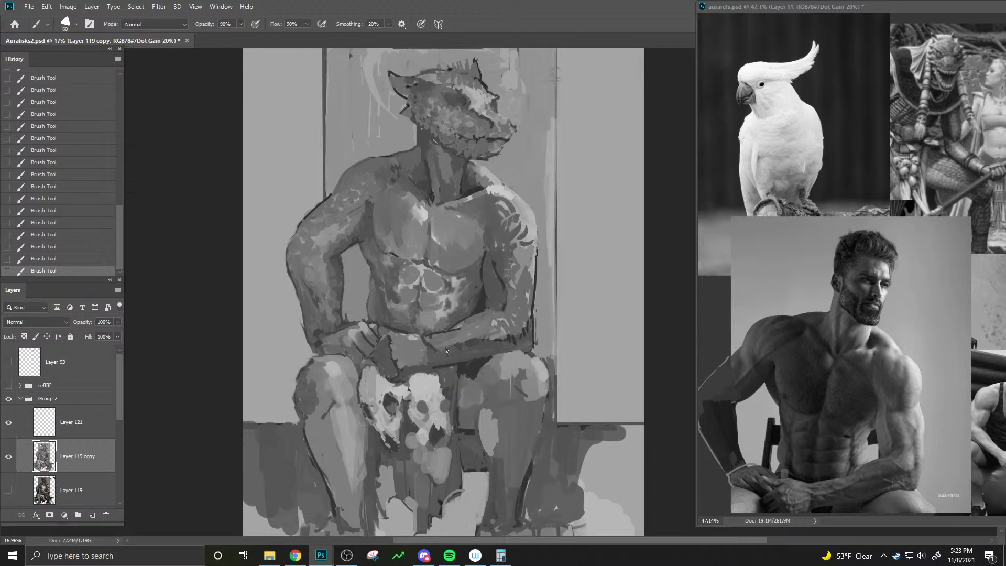
left_click(490, 341, "alt")
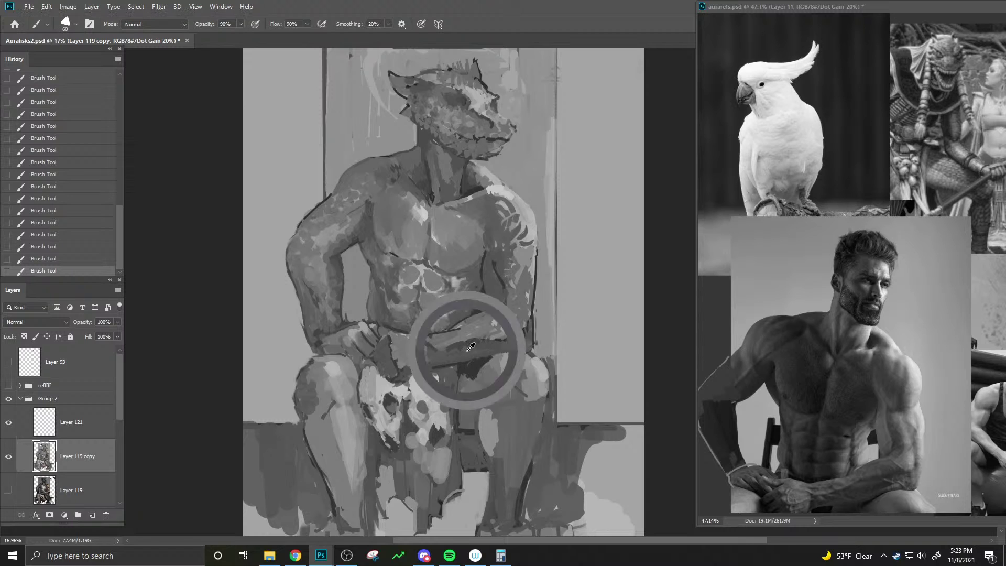
- Refine the shading of the creature's resting forearm near the wrist with brush strokes in greys sampled from the arm
key("bracketright")
key("bracketright")
left_click(480, 344, "alt")
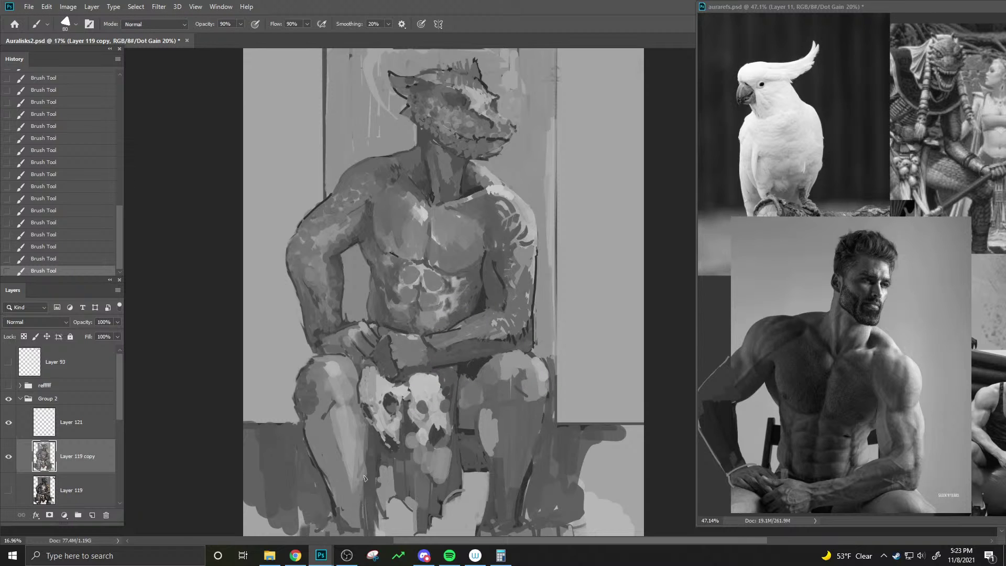
left_click(445, 344, "alt")
left_click(466, 319, "alt")
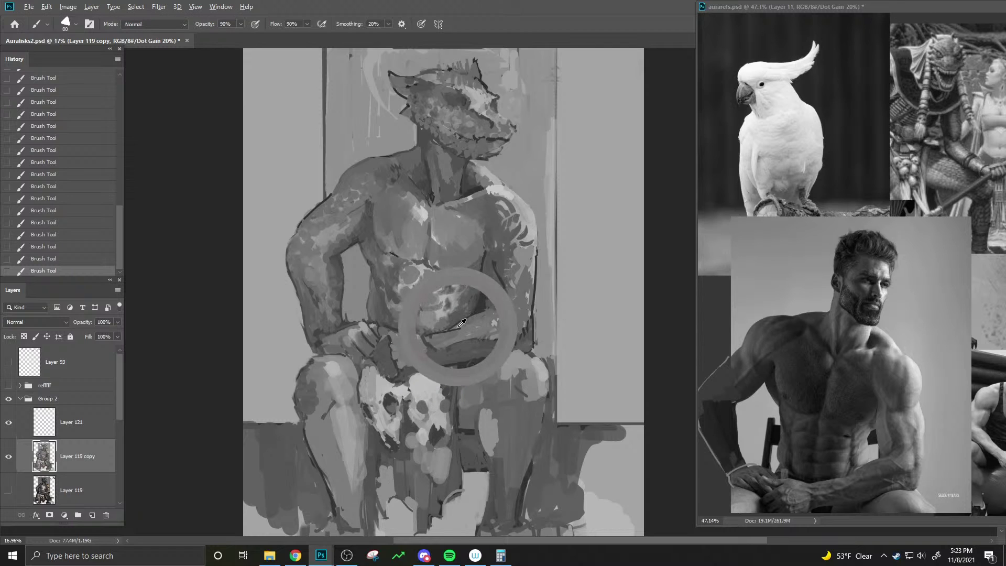
key("bracketleft")
key("bracketleft")
key("bracketleft")
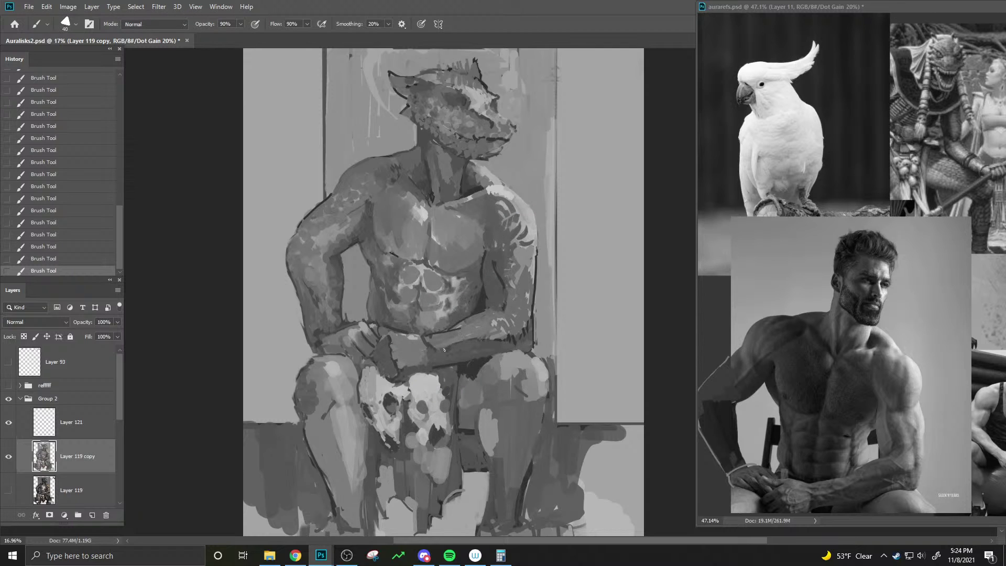
- Compare the forearm with and without the last brush stroke, keeping the stroke
key("ctrl+z")
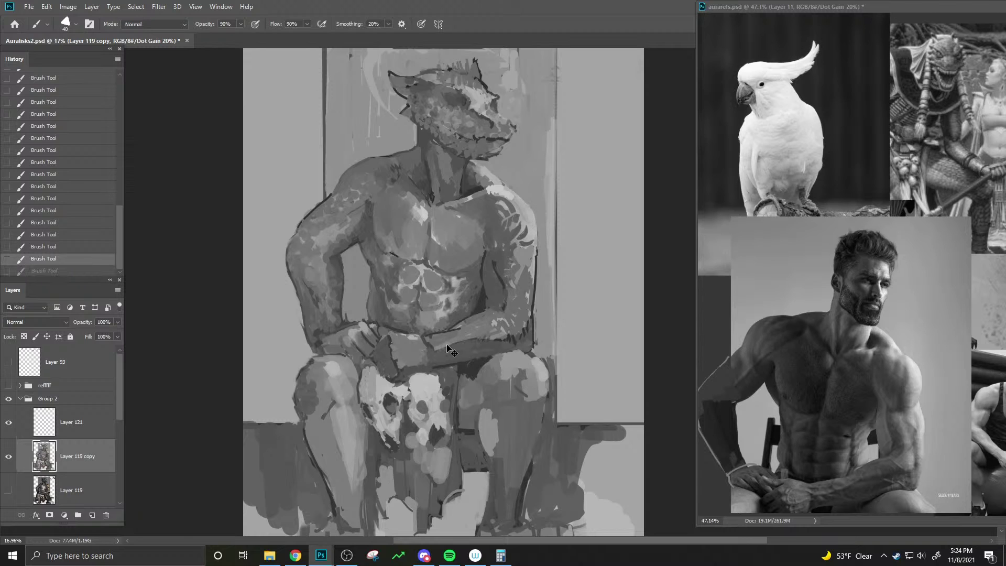
key("bracketright")
key("ctrl+shift+z")
key("ctrl+z")
key("ctrl+shift+z")
key("bracketleft")
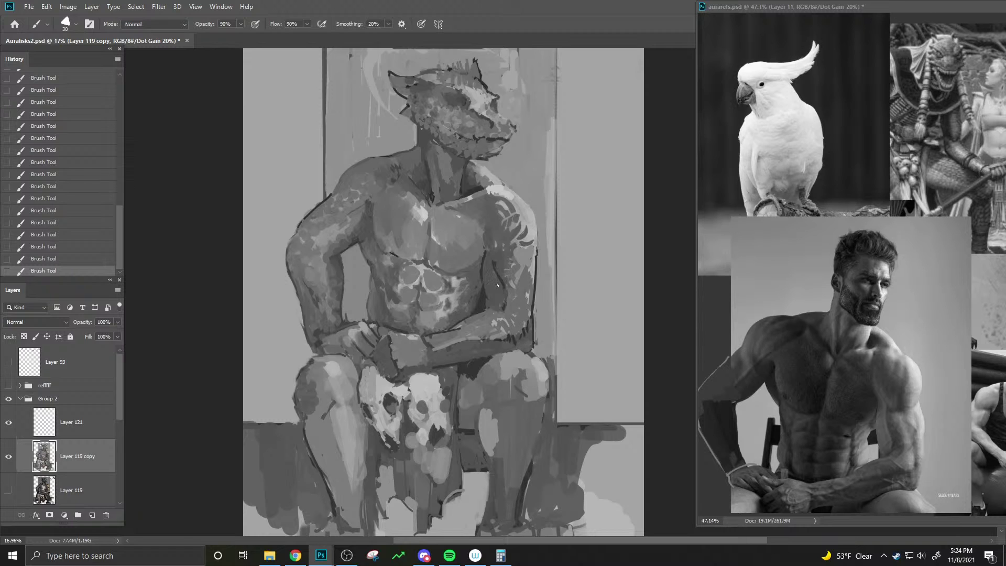
- Define the inner edge of the upper arm and paint around the elbow with greys sampled from the forearm
left_click_drag(496, 253, 496, 259)
key("bracketright")
key("bracketright")
left_click(531, 314, "alt")
key("bracketright")
left_click(526, 343, "alt")
left_click(498, 337, "alt")
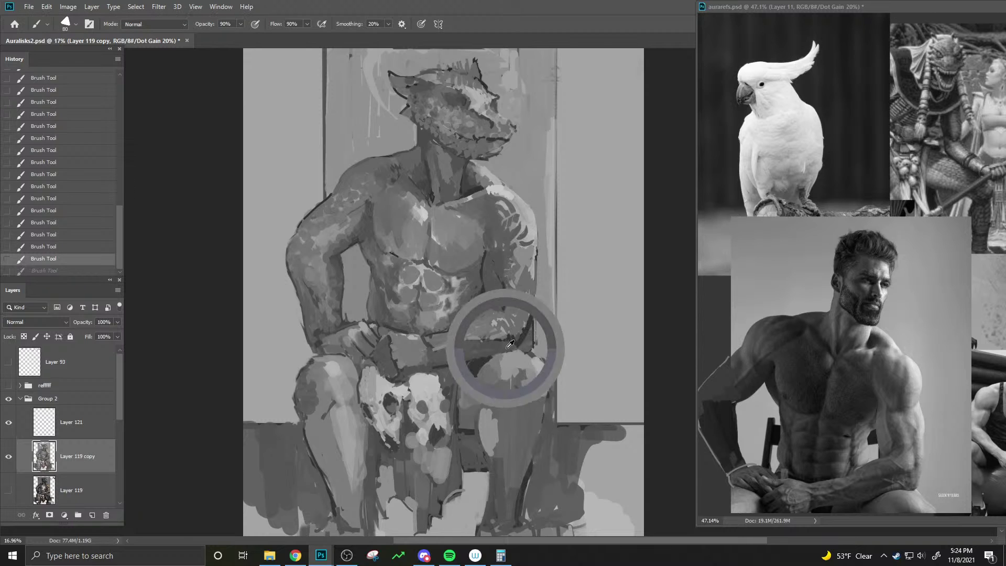
- Blend the shadows around the elbow and lower arm with brush strokes at 40% opacity in varying sizes
key("bracketright")
key("4")
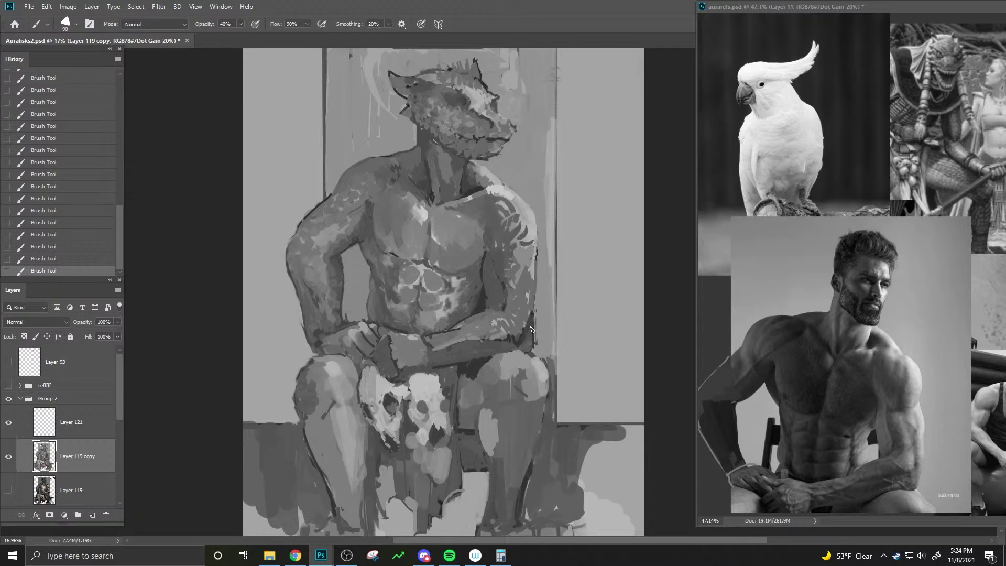
key("bracketleft")
key("bracketleft")
key("bracketleft")
key("bracketright")
key("bracketright")
key("bracketright")
key("bracketright")
key("bracketleft")
key("bracketleft")
key("bracketleft")
key("bracketleft")
key("bracketright")
key("bracketleft")
key("bracketleft")
- Paint the light markings on the lit shoulder at 70% brush opacity with a light grey sampled there
key("7")
key("bracketright")
key("bracketright")
key("bracketright")
key("bracketright")
left_click(518, 201, "alt")
key("bracketright")
key("bracketright")
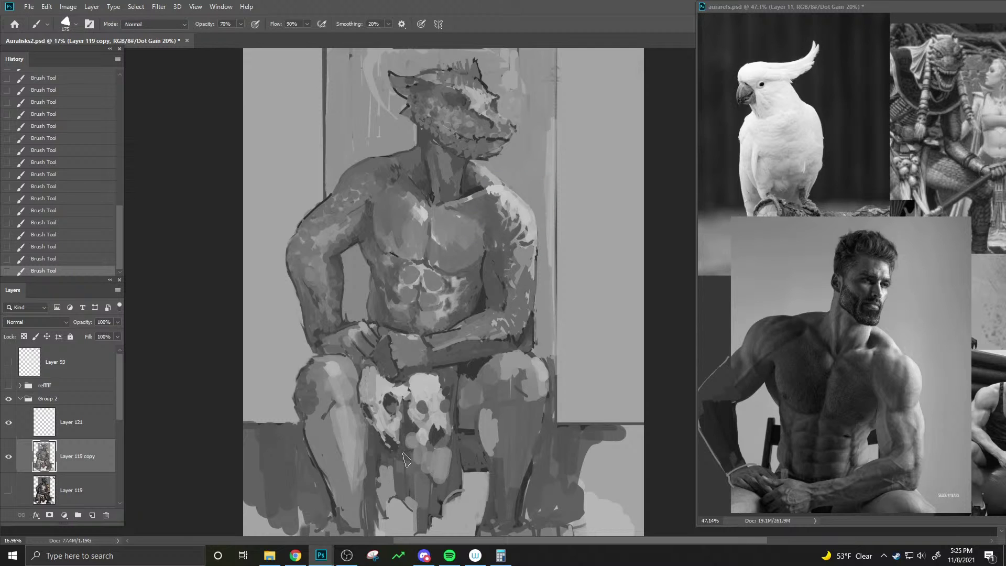
- Paint large light patches down the outer upper arm with a brush up to size 250, and fade the last stroke
key("bracketright")
key("bracketright")
key("bracketleft")
key("bracketleft")
key("bracketleft")
key("bracketright")
key("bracketright")
key("bracketright")
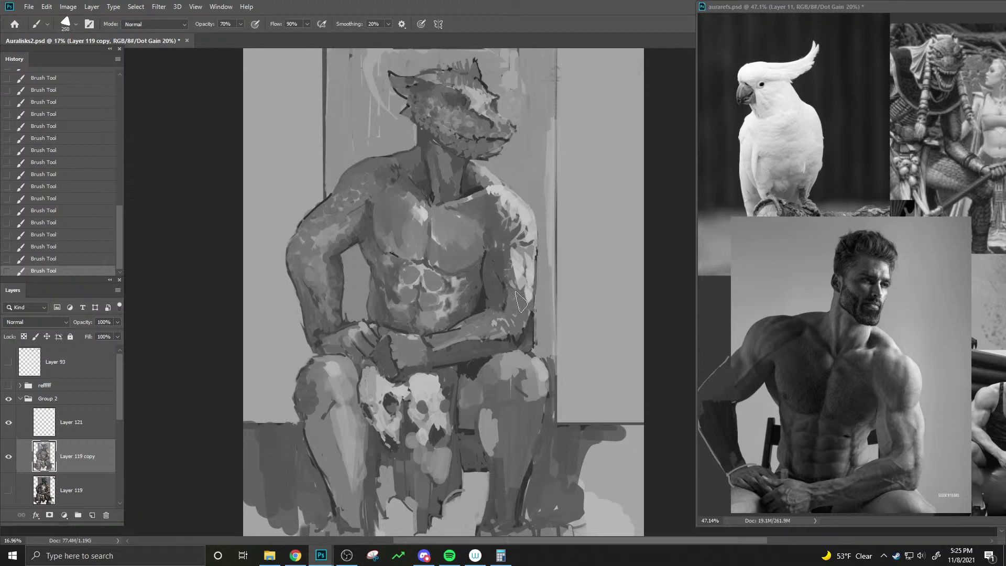
key("ctrl+shift+f")
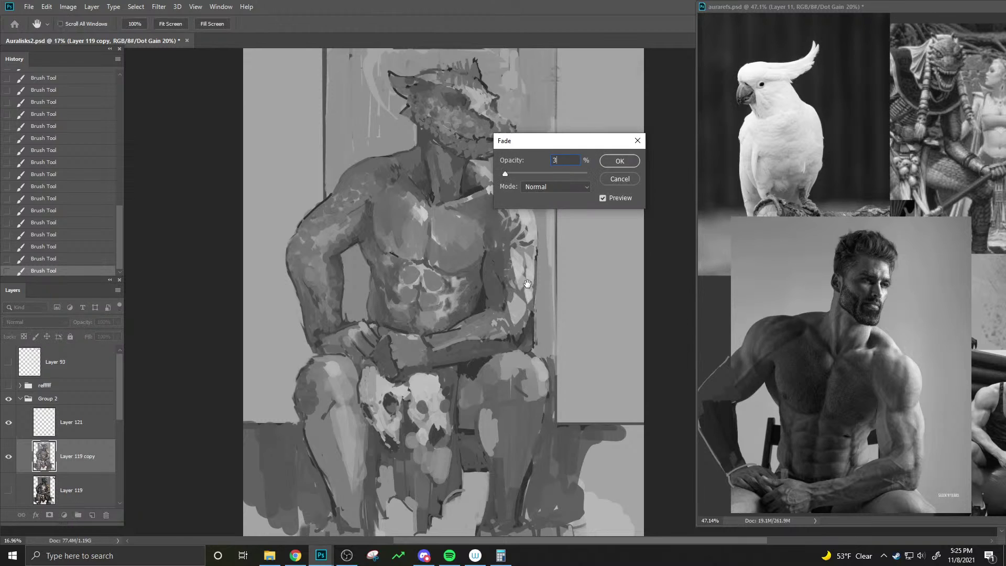
left_click(611, 166)
- Break up the light patch above the elbow with strokes of sampled arm grey using a size 175 brush
left_click(502, 304, "alt")
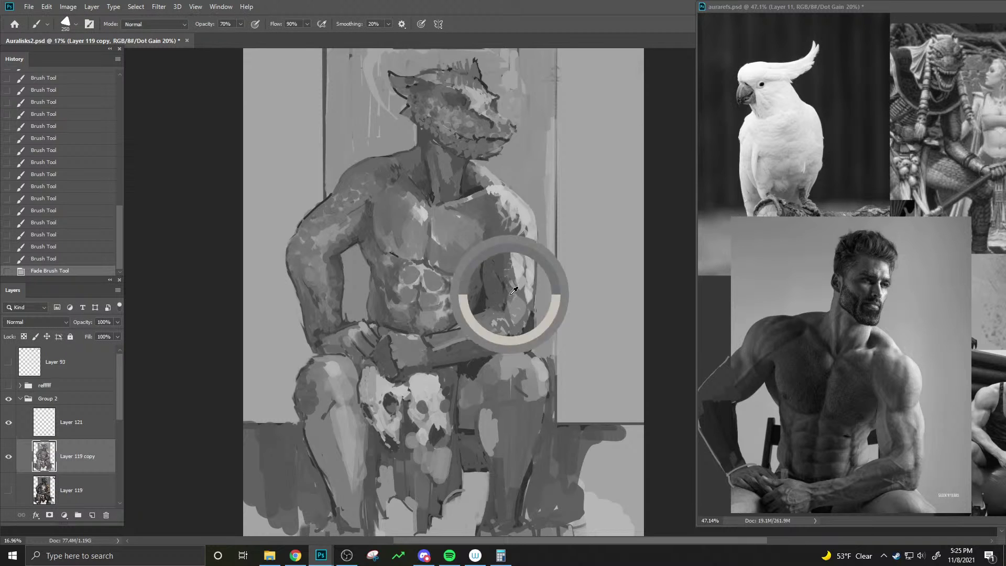
key("bracketleft")
key("bracketleft")
left_click_drag(514, 304, 516, 285)
left_click_drag(516, 304, 517, 286)
left_click_drag(516, 301, 516, 289)
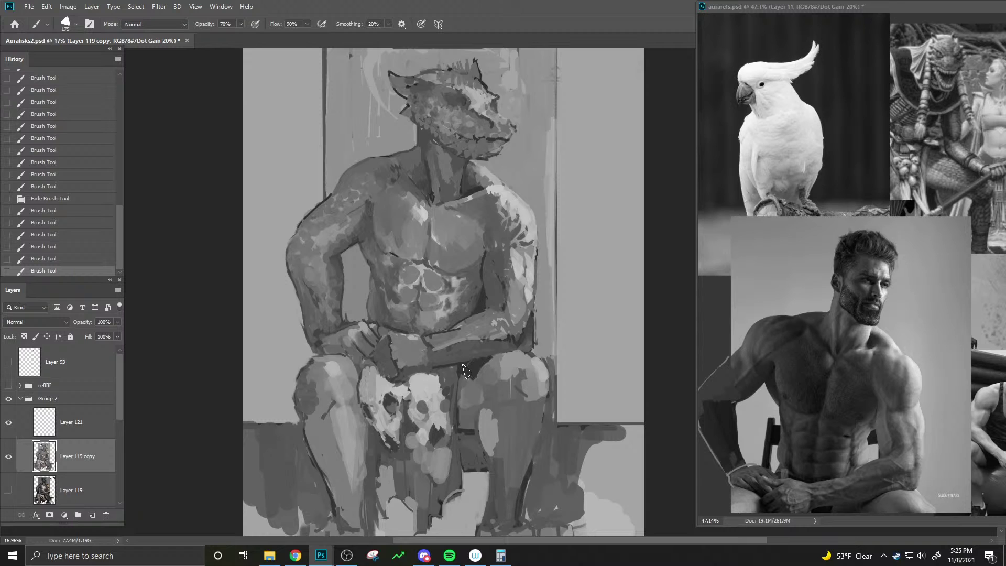
- Soften the shading at the base of the neck with sampled greys, lowering the brush opacity to 40%
left_click(425, 182, "alt")
left_click(455, 195)
left_click(451, 192, "alt")
key("4")
key("bracketright")
left_click(452, 195)
left_click_drag(477, 171, 466, 185)
- Blend the wrist and back of the resting hand with soft strokes of grey sampled from the wrist
key("bracketright")
left_click_drag(433, 341, 443, 335)
left_click(429, 348, "alt")
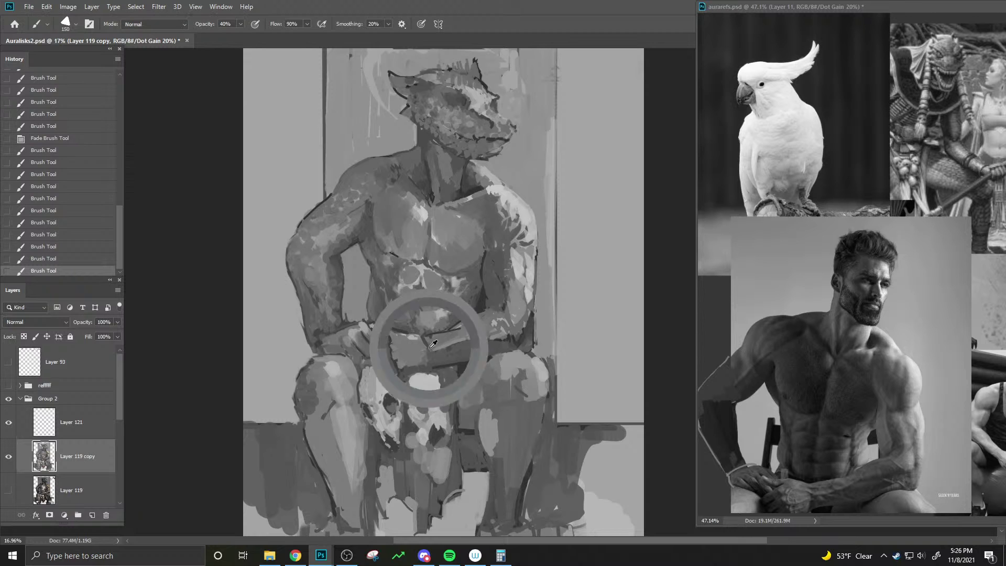
key("[")
mouse_move(398, 357)
left_mouse_down()
mouse_move(445, 356)
mouse_move(433, 364)
mouse_move(422, 354)
mouse_move(444, 349)
mouse_move(412, 348)
left_mouse_up()
- Sharpen the wrist and hand details with a small brush at 90% opacity
key("z")
key("b")
key("[")
key("[")
key("]")
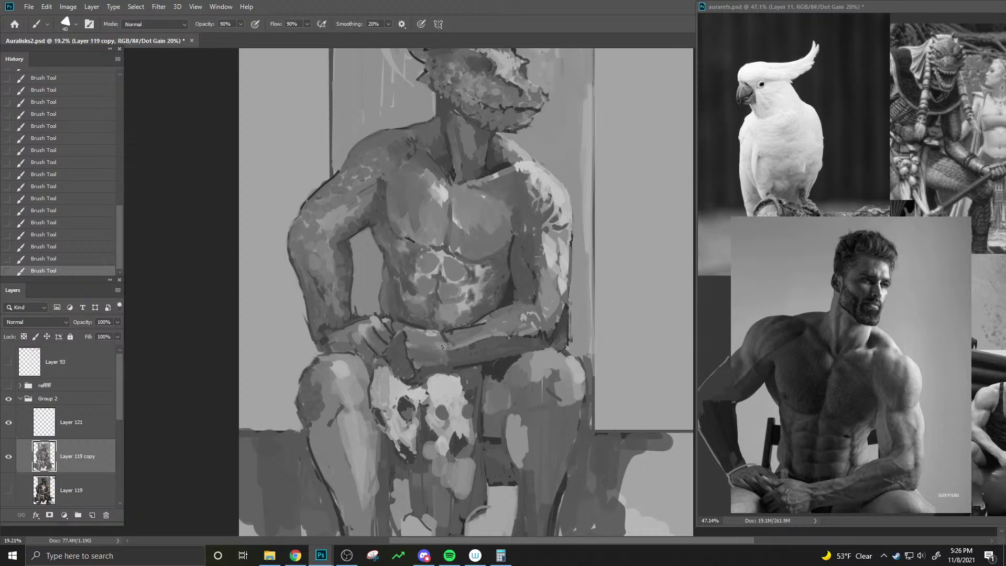
key("bracketleft")
- Darken the top of the creature's head and brow with a dark grey sampled from the crest
key("z")
left_click_drag(477, 372, 468, 371)
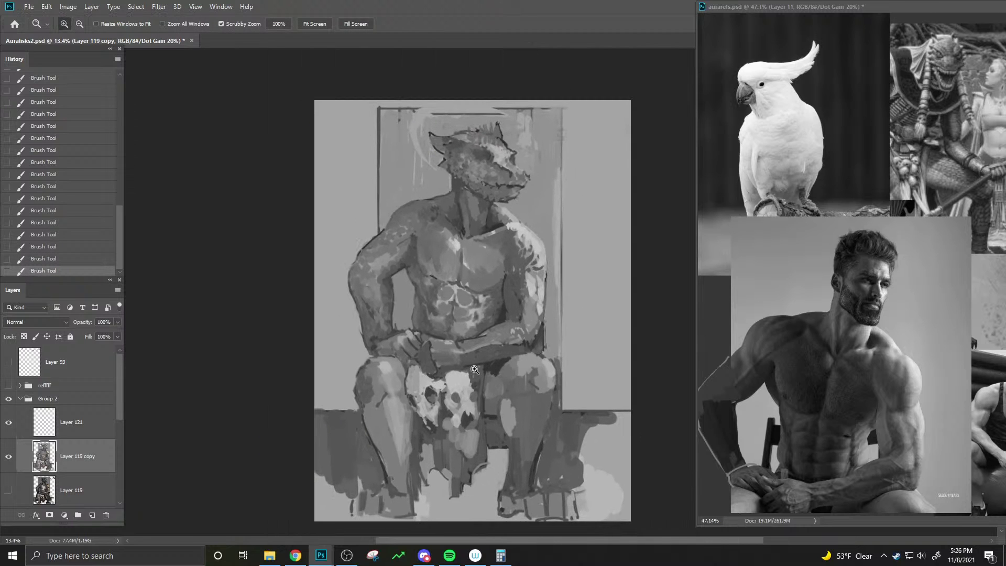
key("b")
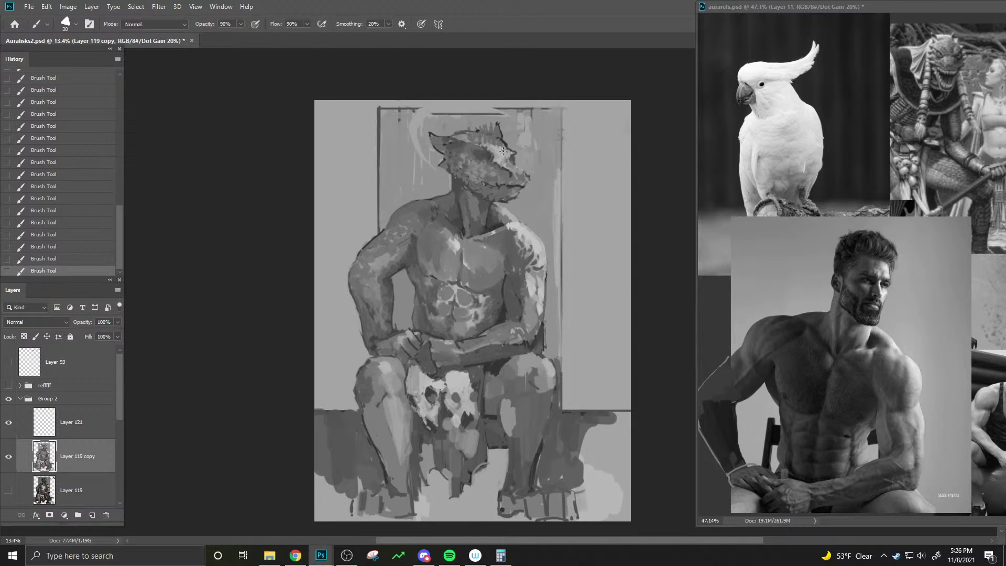
key("bracketright")
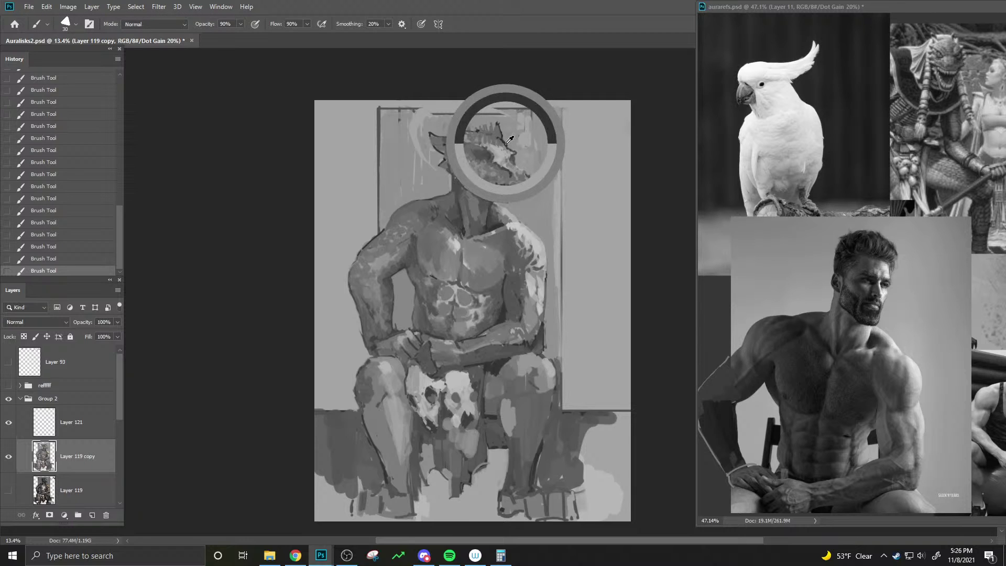
key("bracketright")
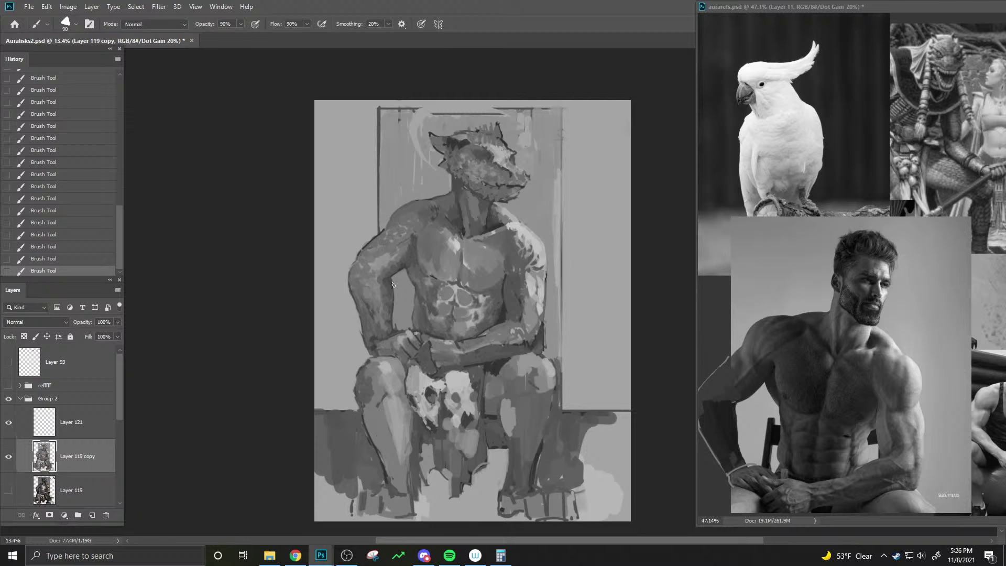
- Clean up the outer outline of the bent arm and the knee below it with the Brush and Eraser tools
key("ctrl+space")
left_click_drag(396, 320, 419, 330)
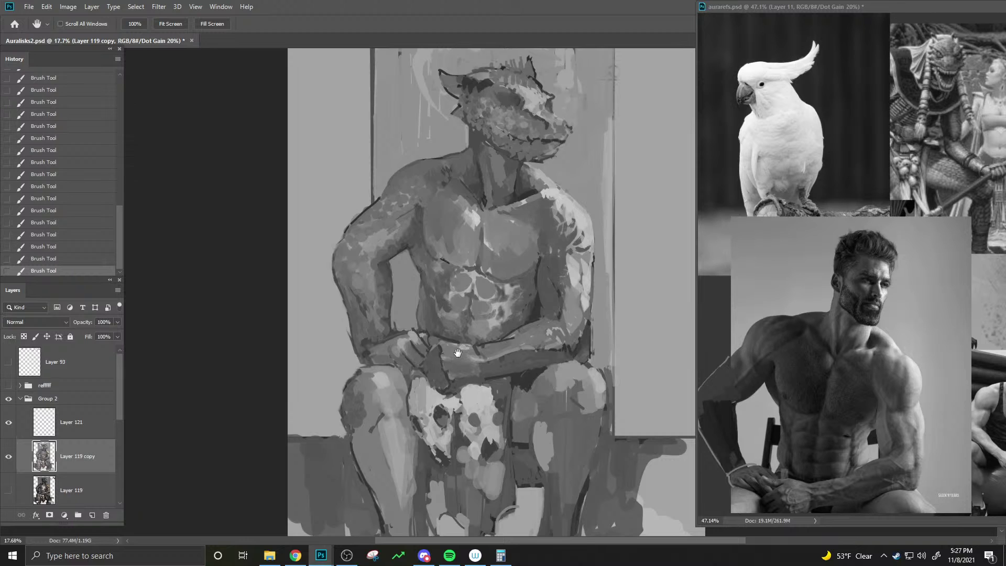
key("b")
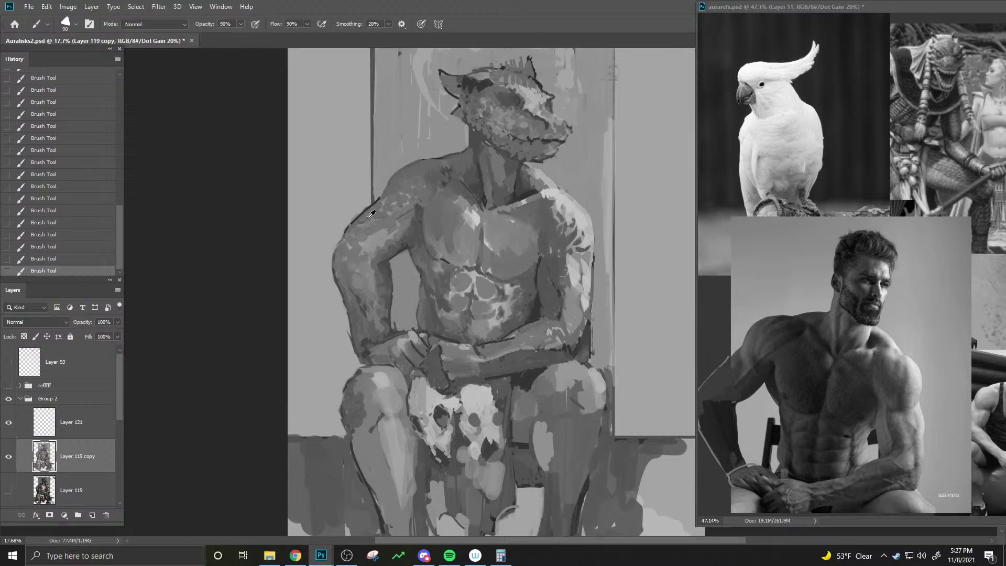
left_click_drag(372, 214, 353, 218)
key("e")
left_click_drag(357, 215, 375, 199)
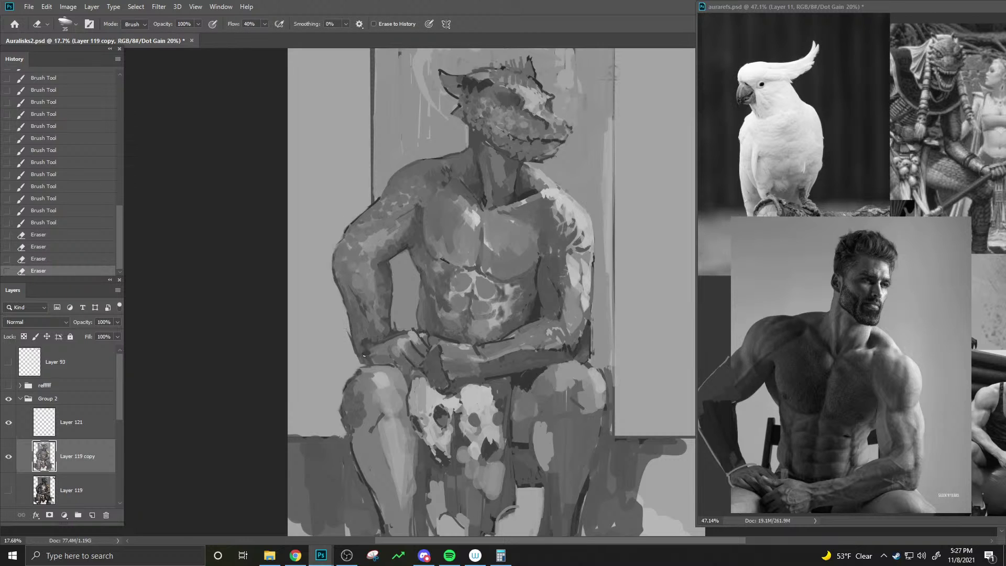
left_click_drag(342, 389, 342, 405)
- Set the foreground color to black (000000) for the Brush tool
key("n")
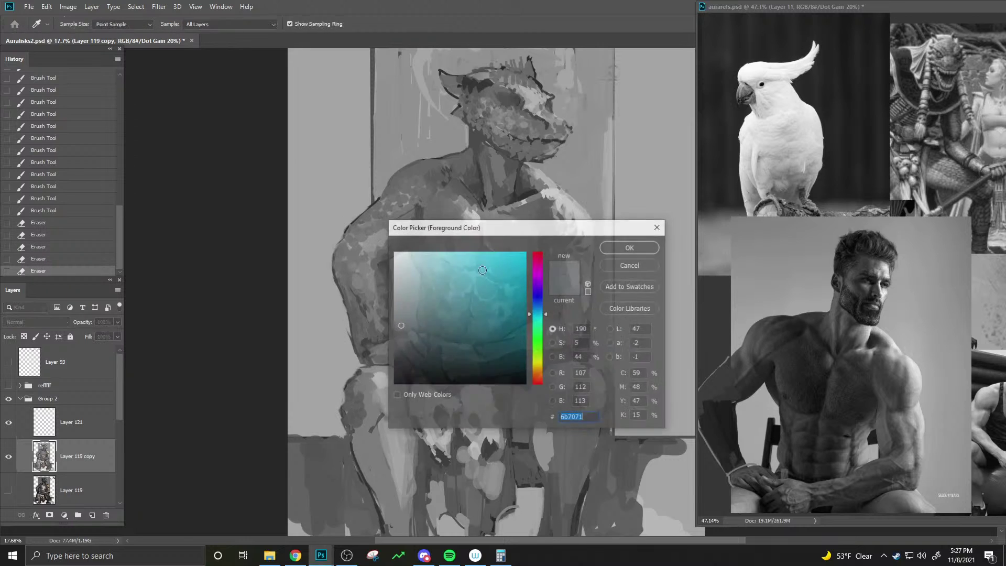
left_click_drag(480, 384, 488, 405)
left_click(537, 262)
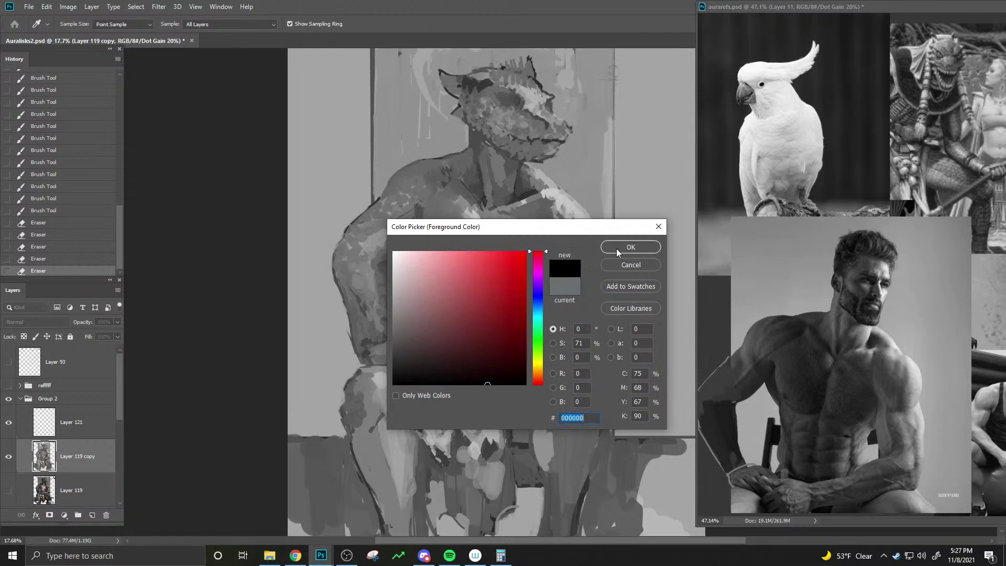
left_click(616, 248)
key("b")
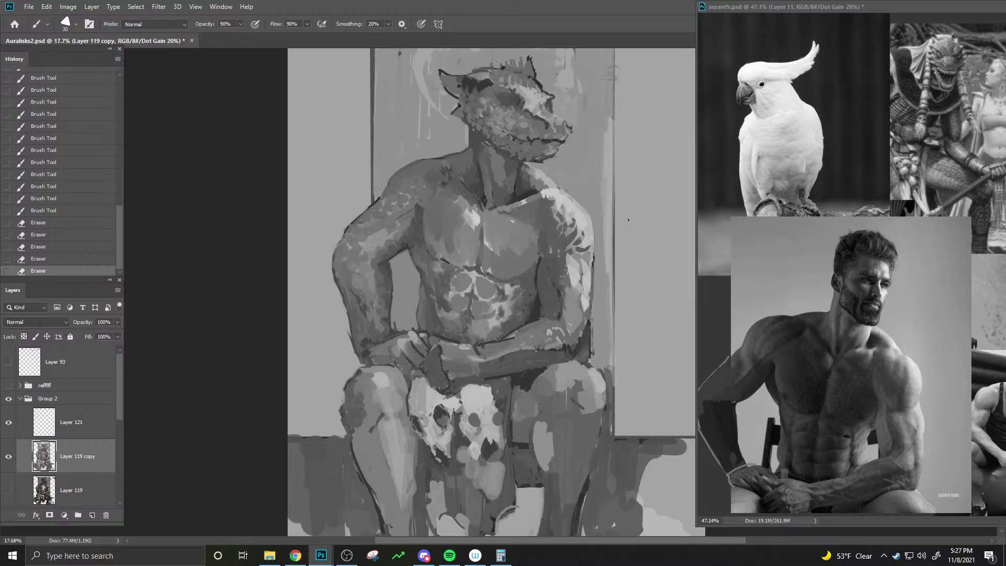
- Handwrite "REDO IT" sideways in black on the blank background beside the figure with a size 15 brush
left_click(629, 216)
key("ctrl+z")
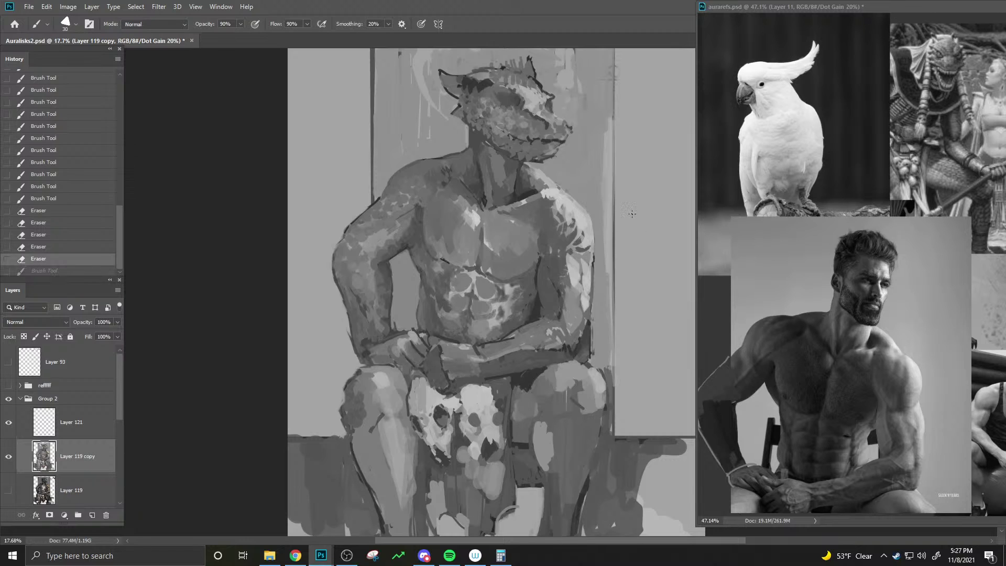
key("bracketleft")
key("bracketleft")
key("bracketleft")
left_click(629, 215)
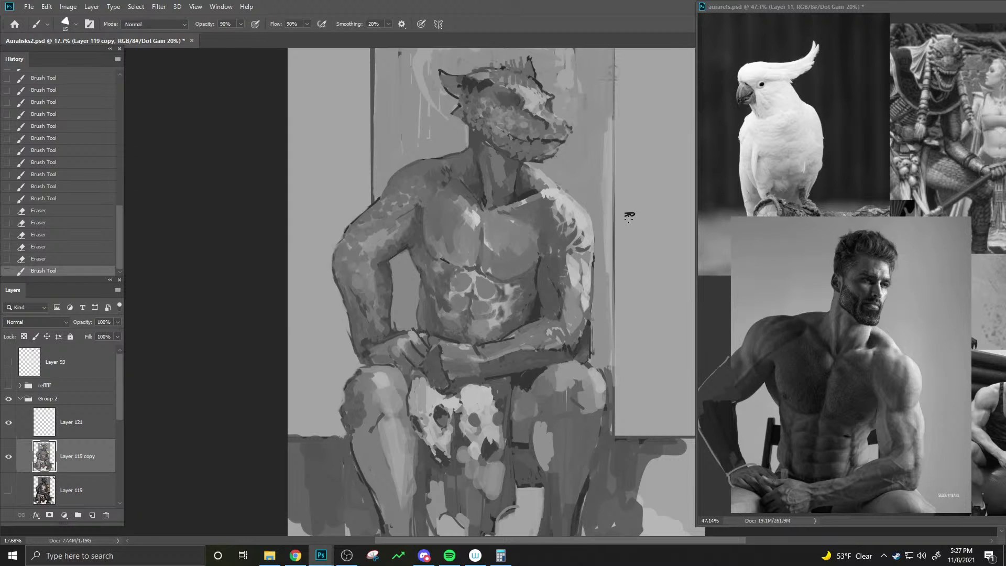
left_click(629, 217)
left_click(625, 223)
left_click(627, 222)
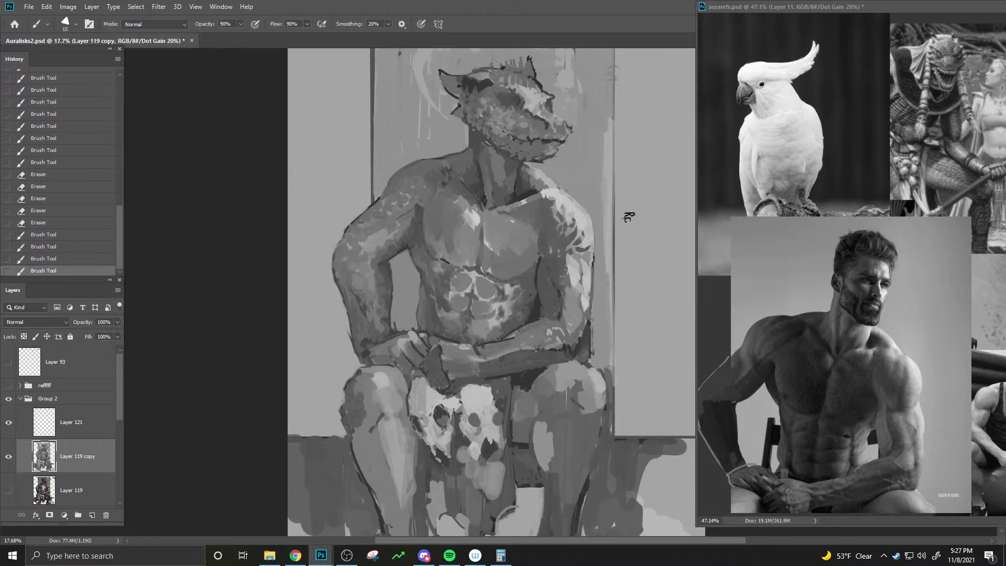
left_click(629, 220)
left_click(629, 219)
left_click_drag(632, 226, 630, 236)
mouse_move(627, 234)
left_mouse_down()
mouse_move(633, 215)
mouse_move(635, 250)
left_mouse_up()
- Select the handwritten "REDO IT" lettering with a rectangular marquee
key("m")
left_click(640, 244)
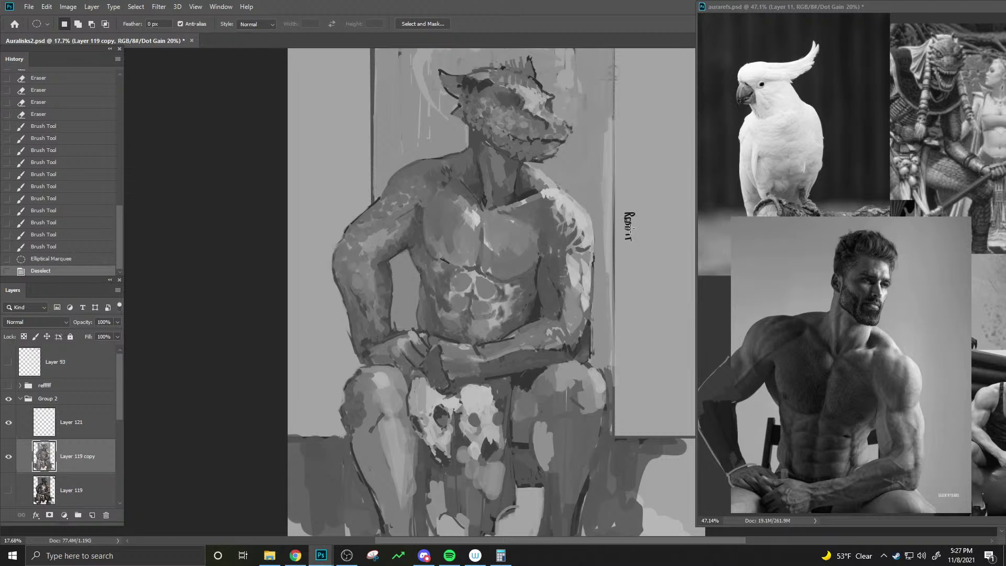
key("shift+m")
left_click_drag(617, 199, 638, 251)
key("ctrl+t")
right_click(628, 229)
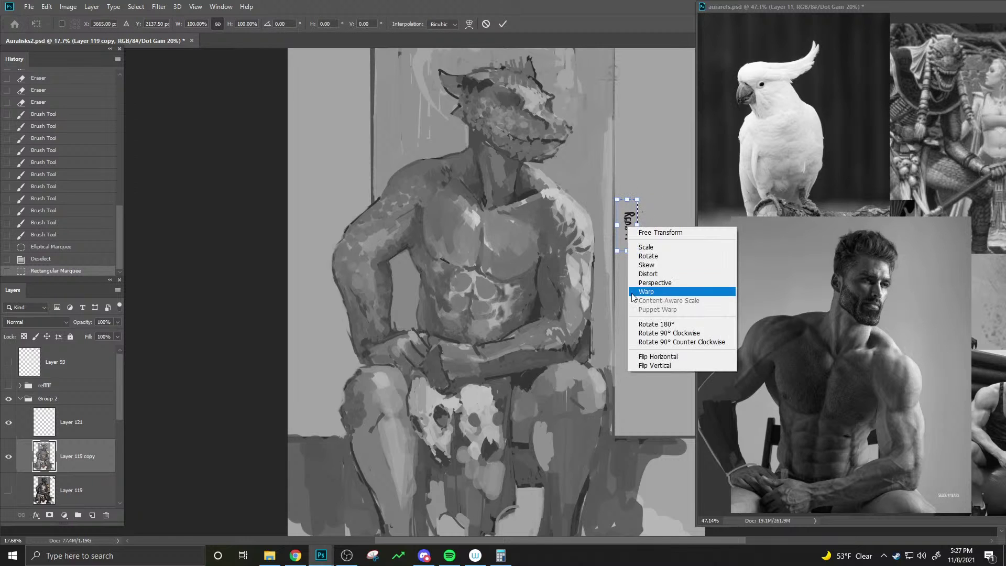
key("Escape")
key("Escape")
- Copy the selected lettering onto a new layer and flip the copy horizontally
key("ctrl+c")
key("ctrl+v")
key("ctrl+t")
right_click(625, 236)
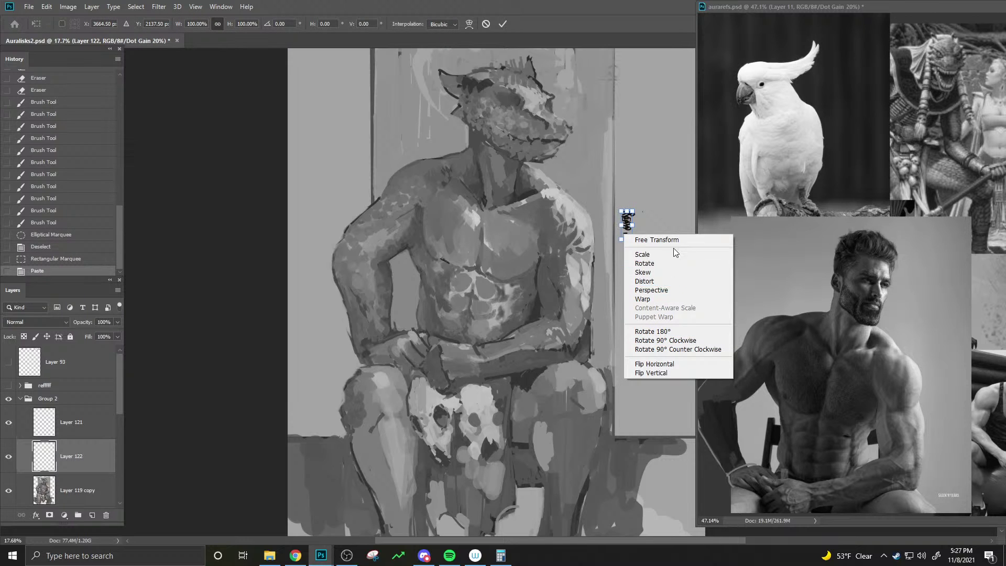
left_click(643, 240)
right_click(628, 241)
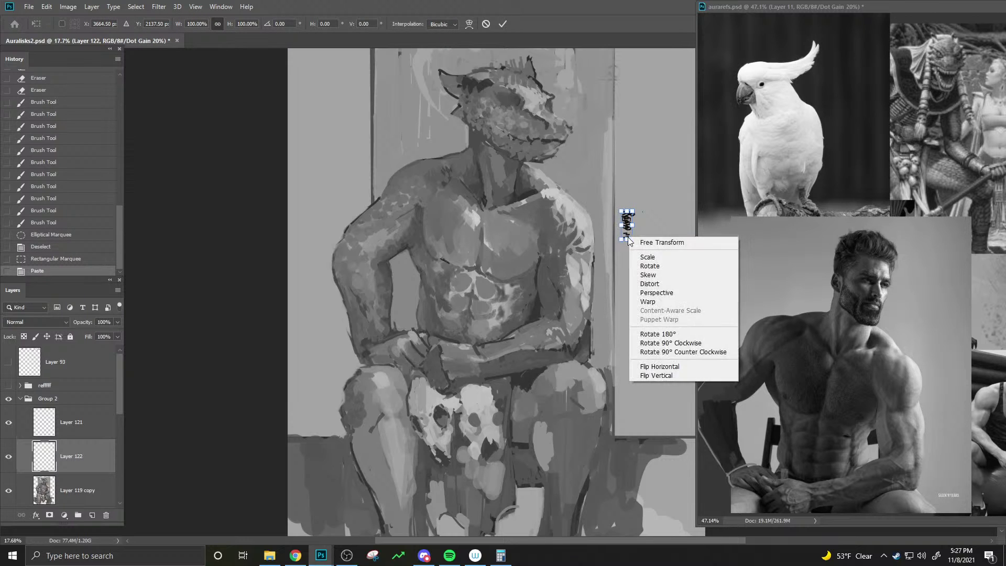
left_click(650, 368)
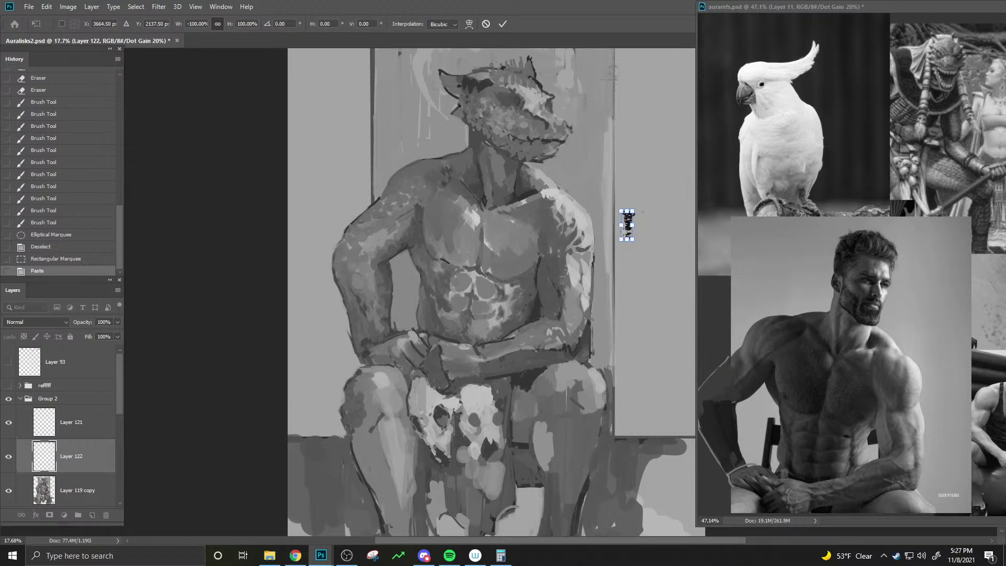
key("Return")
- Move the flipped lettering copy to the right of the original so both stand side by side
key("ctrl+t")
left_click_drag(628, 234, 648, 233)
key("Return")
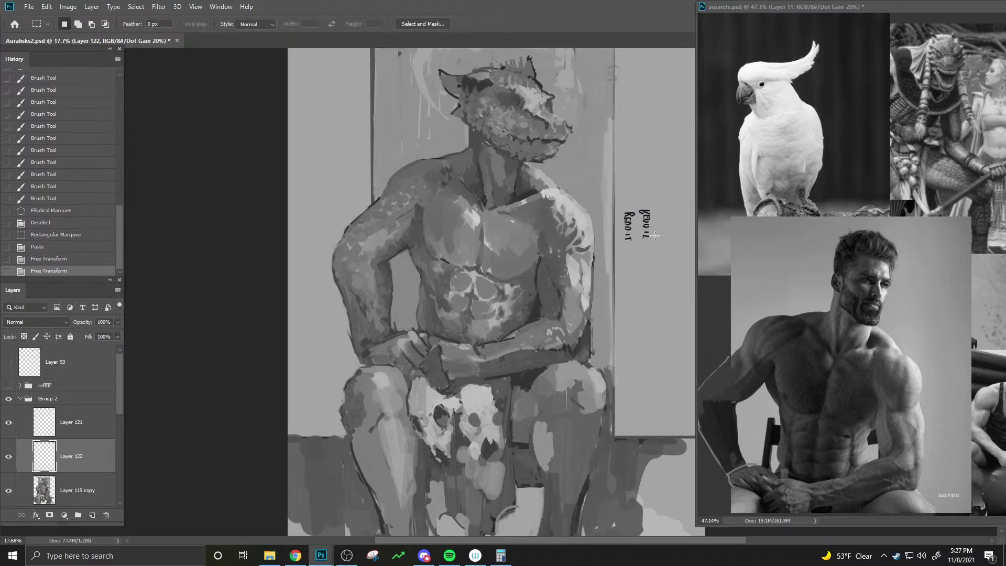
left_click(651, 226, "ctrl+shift")
key("ctrl+z")
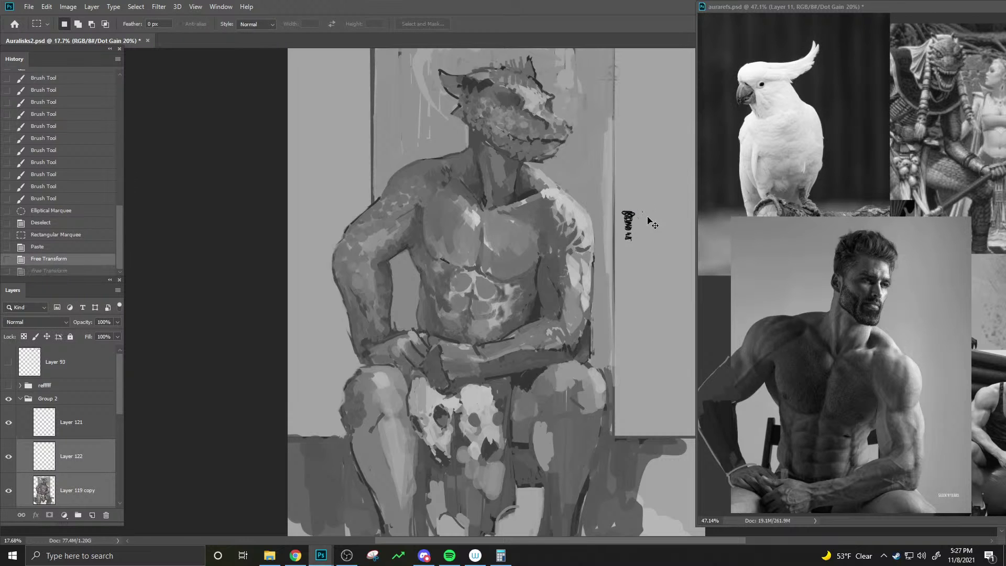
key("ctrl+shift+z")
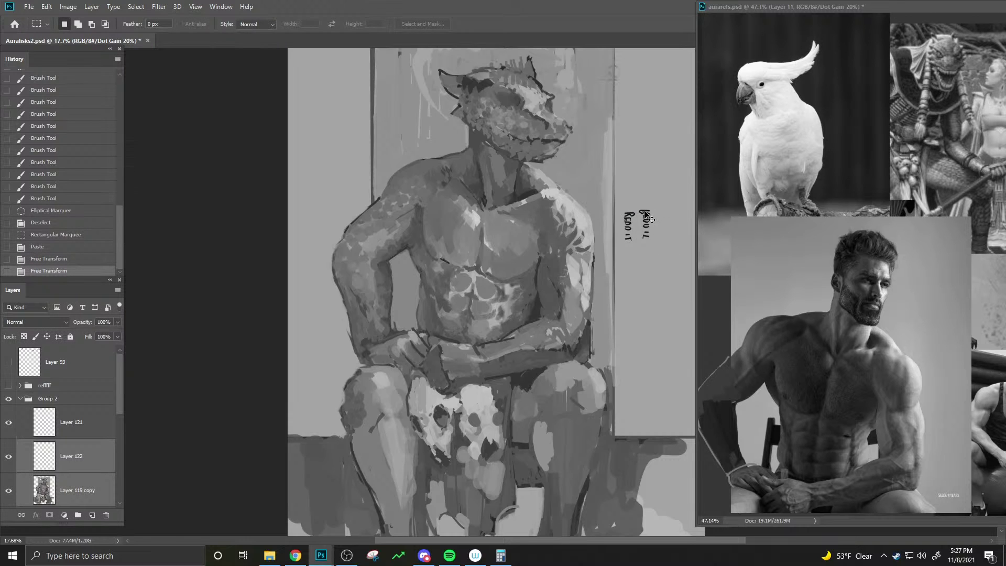
- Select the flipped lettering copy with a rectangular marquee, nudge it slightly, and clear the selection
left_click_drag(648, 217, 655, 243)
key("ctrl+z")
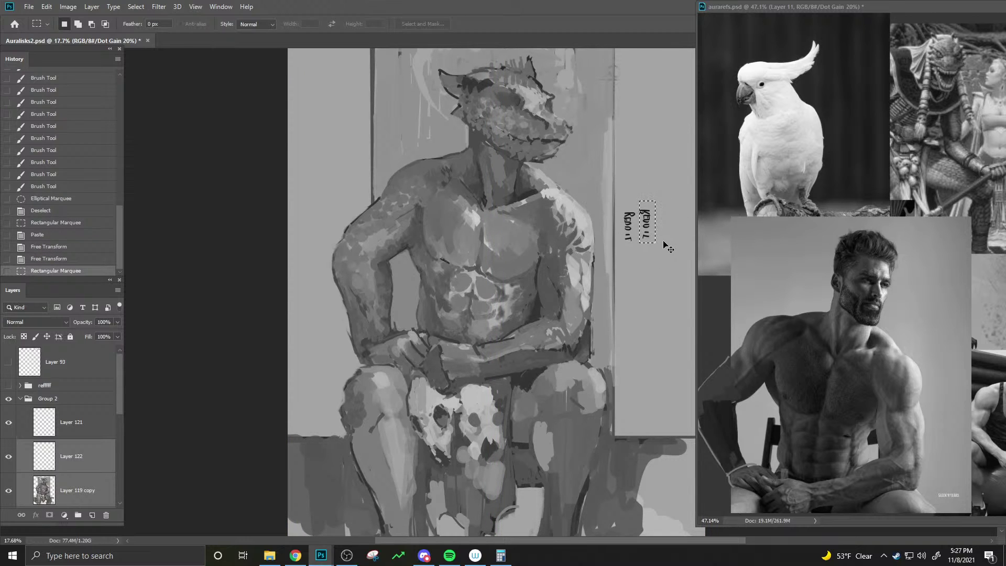
key("ctrl+v")
key("ctrl+z")
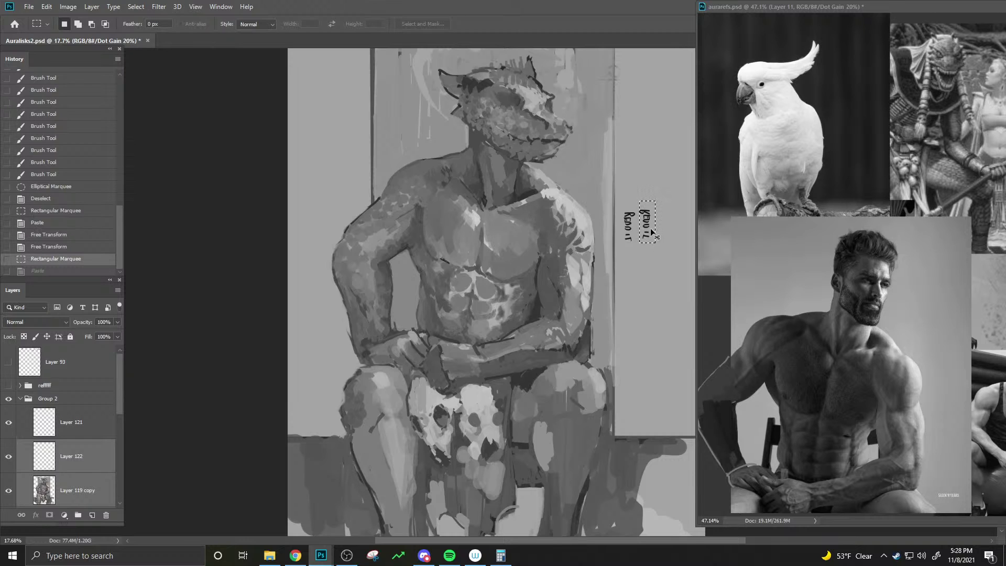
mouse_move(653, 234)
left_mouse_down()
mouse_move(663, 231)
mouse_move(653, 231)
left_mouse_up()
key("ctrl+z")
key("ctrl+d")
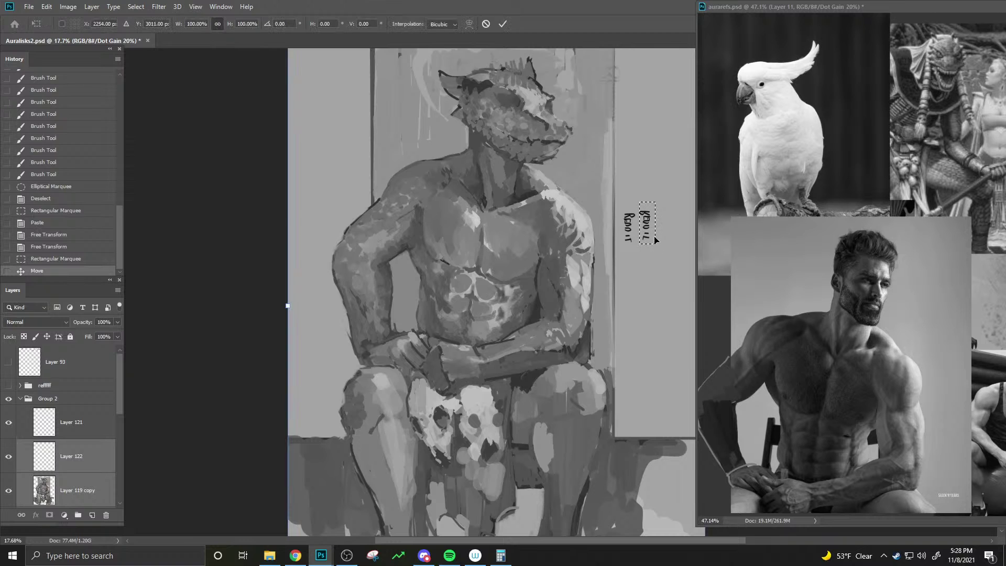
- Move the flipped lettering on Layer 122 farther right, leaving a wide gap beside the original lettering
key("ctrl+t")
key("Return")
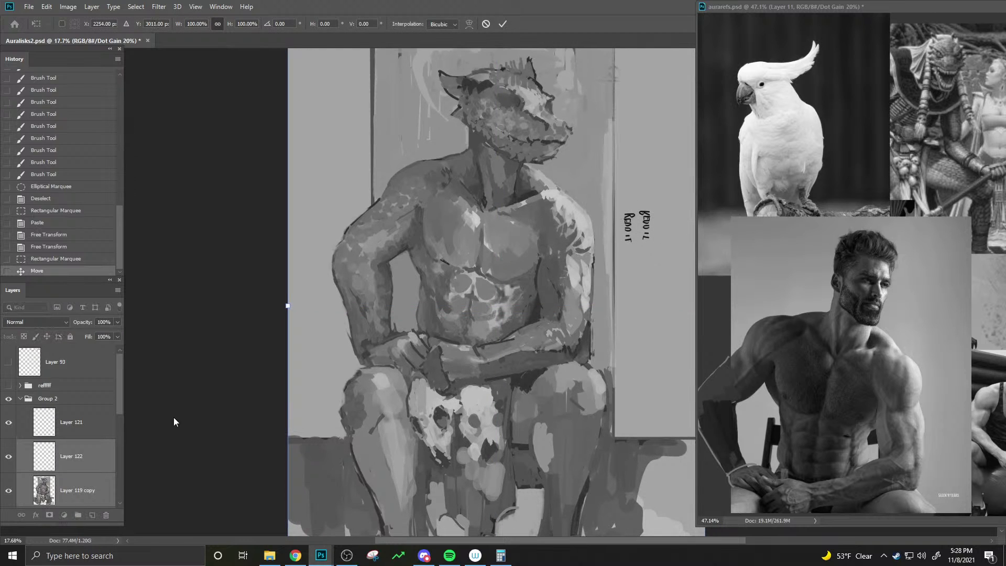
key("m")
left_click(73, 422)
key("ctrl+t")
key("Return")
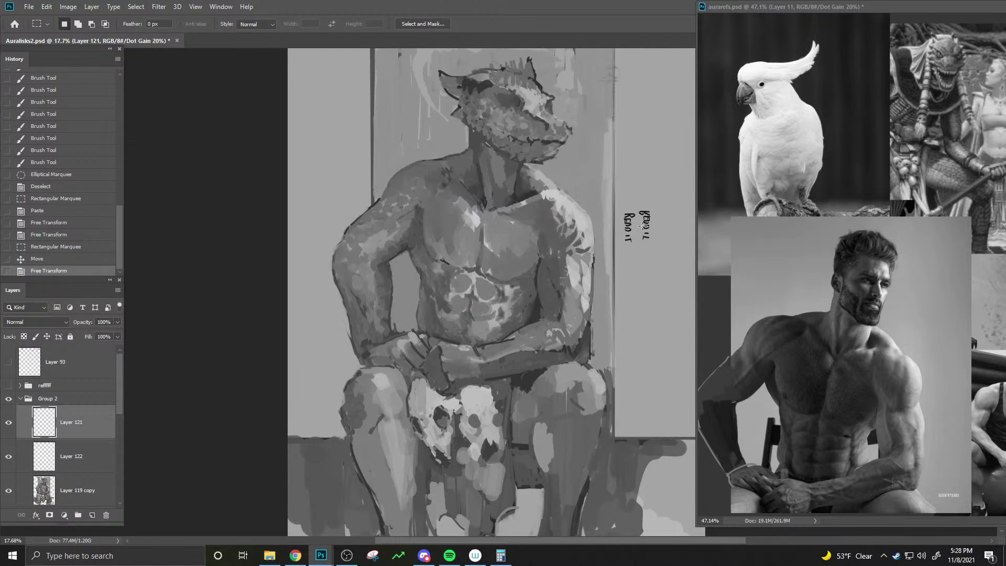
mouse_move(649, 214)
left_mouse_down()
mouse_move(685, 217)
mouse_move(648, 215)
left_mouse_up()
key("ctrl+z")
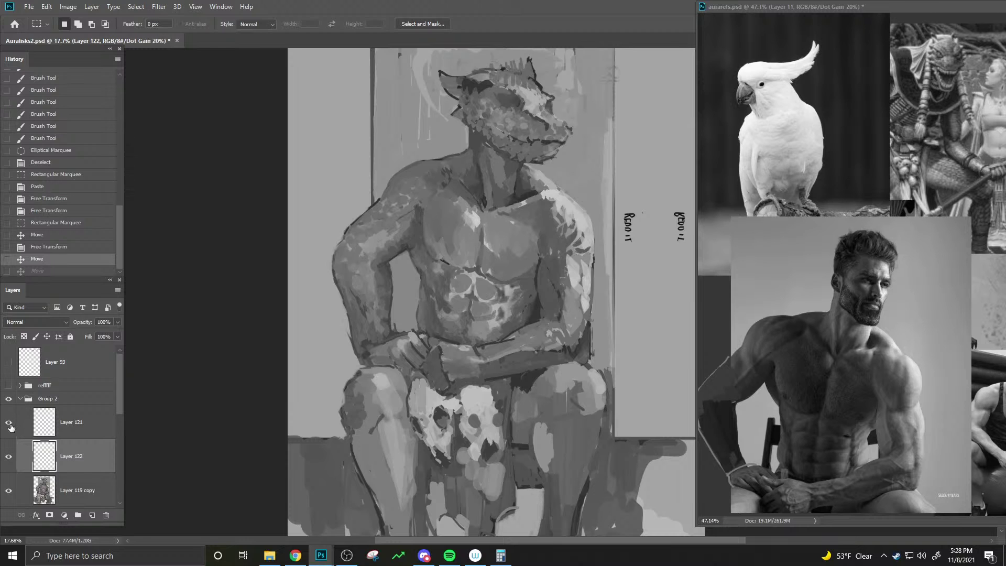
- Select the original "REDO IT" lettering on Layer 119 copy with a rectangular marquee and cut it onto its own layer
left_click(9, 491)
left_click(8, 491)
left_click(85, 497)
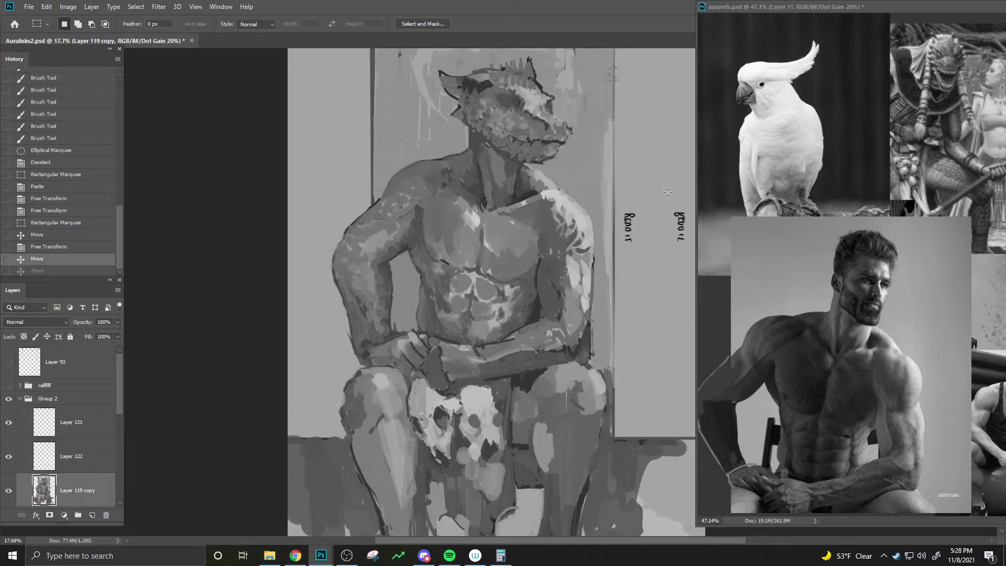
mouse_move(613, 202)
left_mouse_down()
mouse_move(661, 238)
mouse_move(640, 247)
left_mouse_up()
right_click(638, 241)
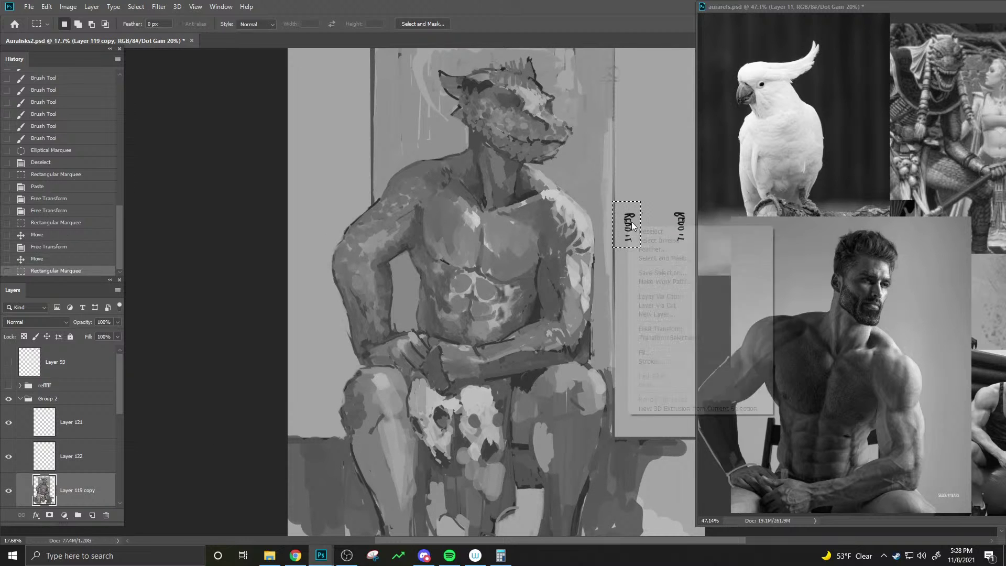
left_click(615, 217)
left_click_drag(602, 186, 619, 261)
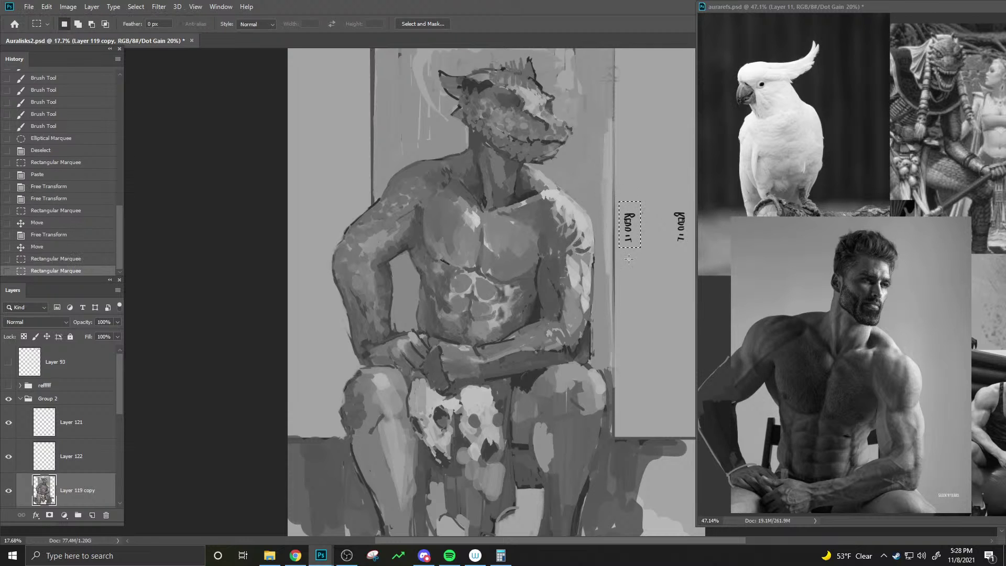
right_click(625, 234)
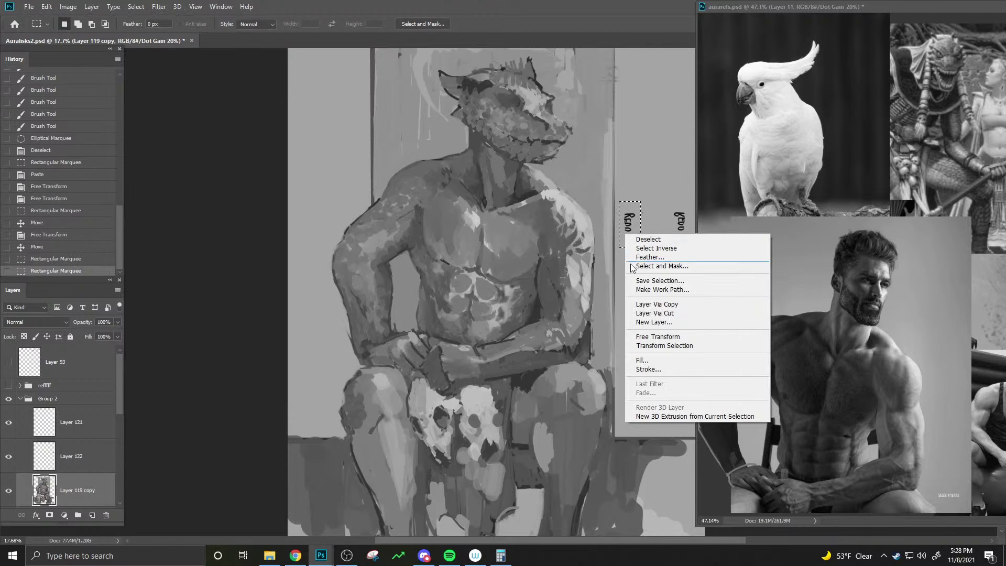
left_click(677, 313)
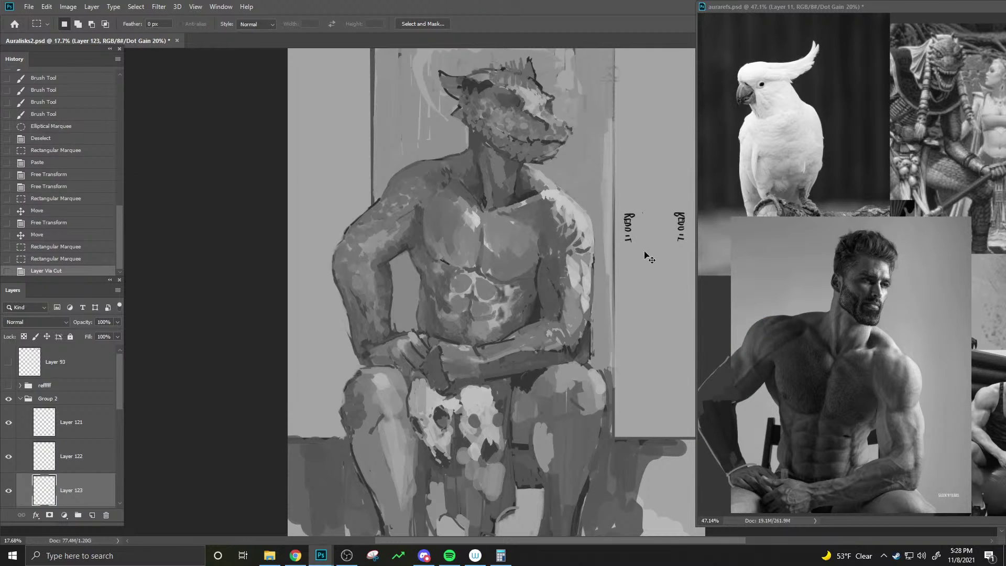
- Duplicate the cut lettering twice, placing one copy between the original and the flipped lettering and the other just below that copy
key("ctrl+v")
key("ctrl+z")
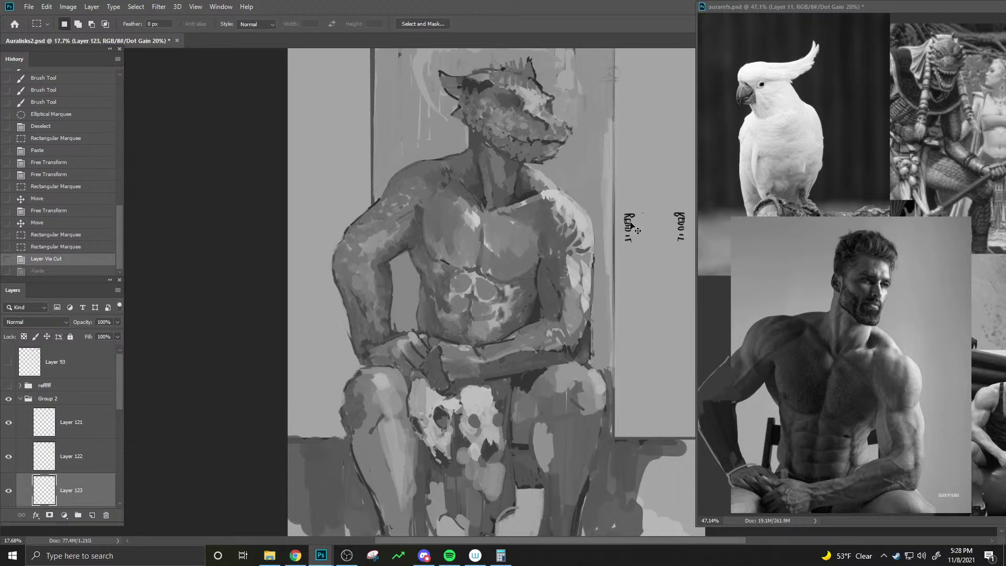
left_click_drag(632, 226, 630, 254)
key("ctrl+z")
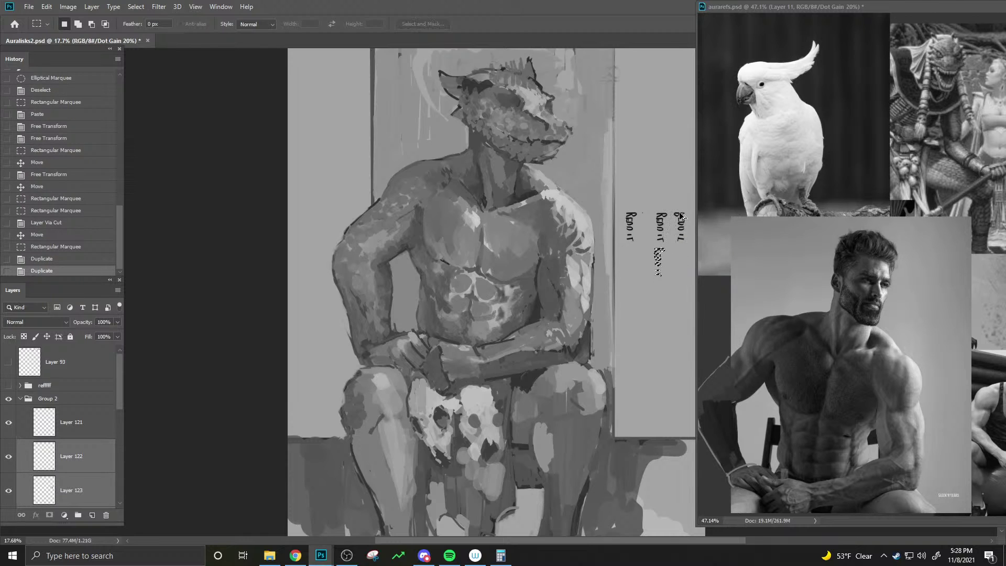
- Paste the lettering onto a new layer, flip it vertically, and rotate it to lie horizontally beside the lower duplicate
key("ctrl+v")
key("ctrl+t")
right_click(660, 263)
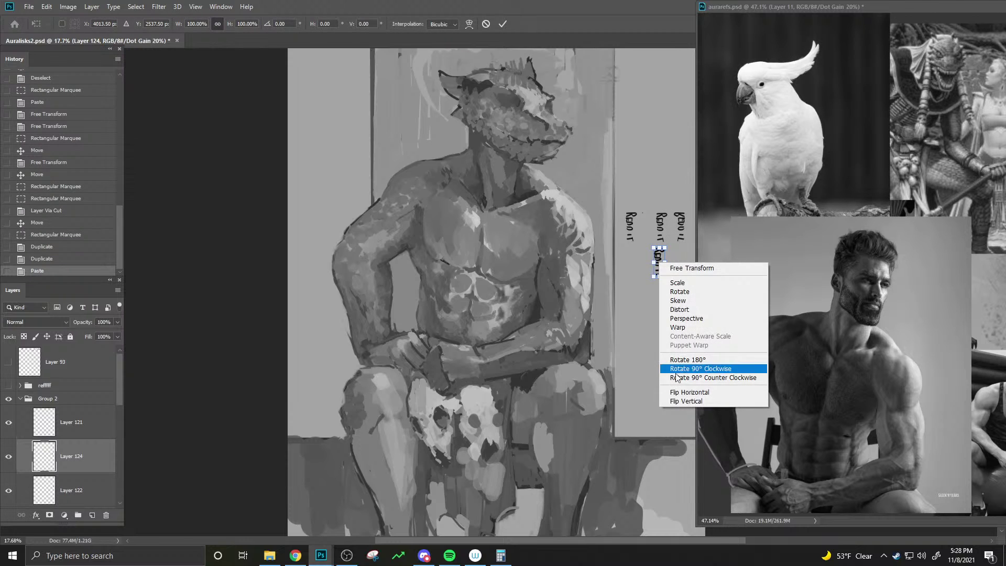
left_click(691, 401)
left_click_drag(679, 307, 687, 269)
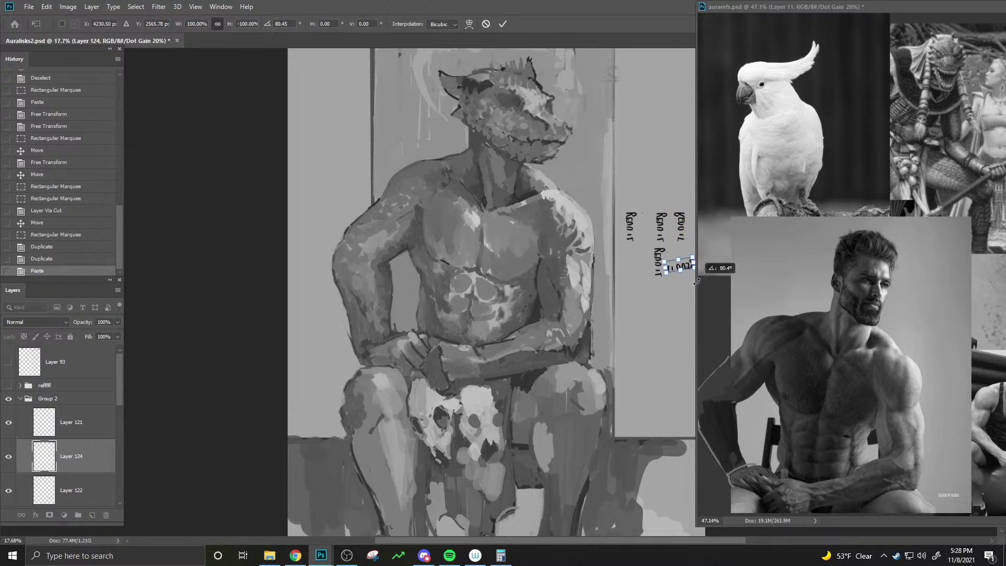
key("Return")
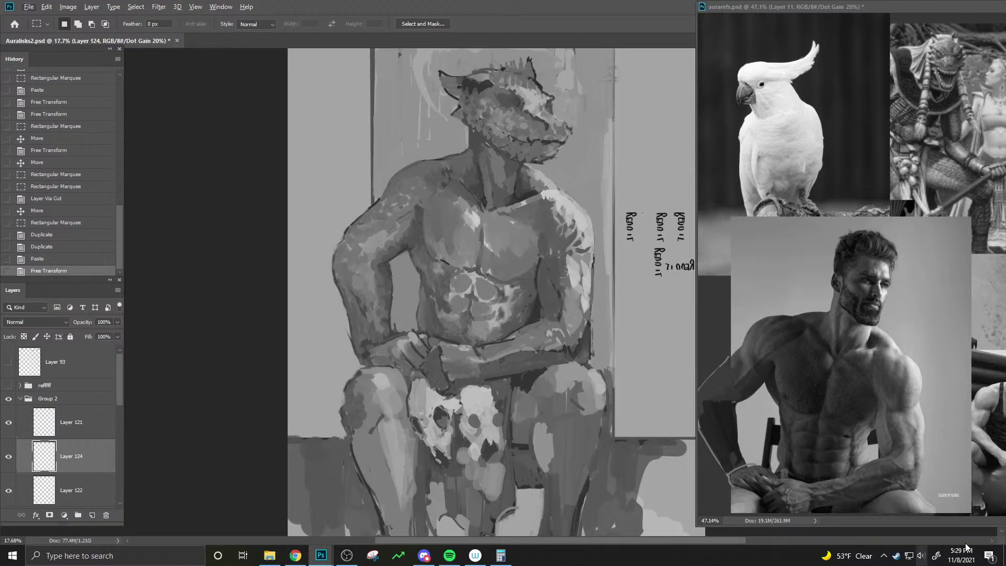
- Switch to NVIDIA RTX Voice, set its input device to Microphone (4- ATR USB microphone), and close its window
left_click(885, 556)
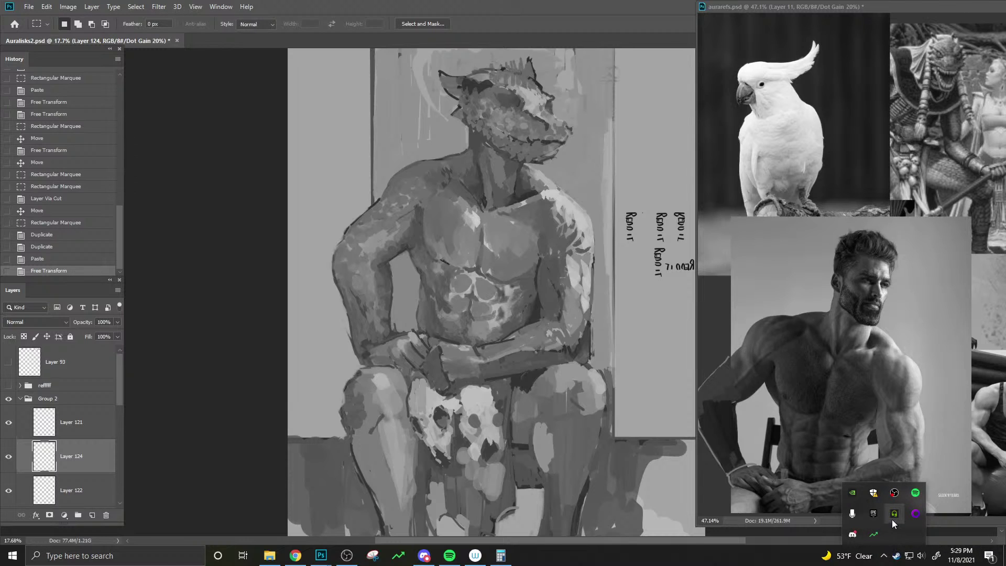
left_click(892, 519)
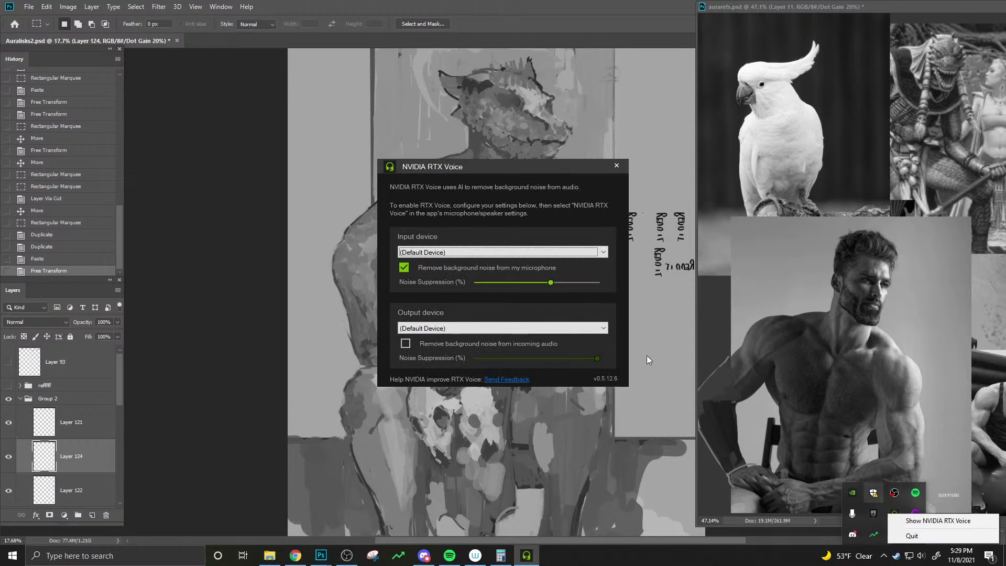
left_click(464, 328)
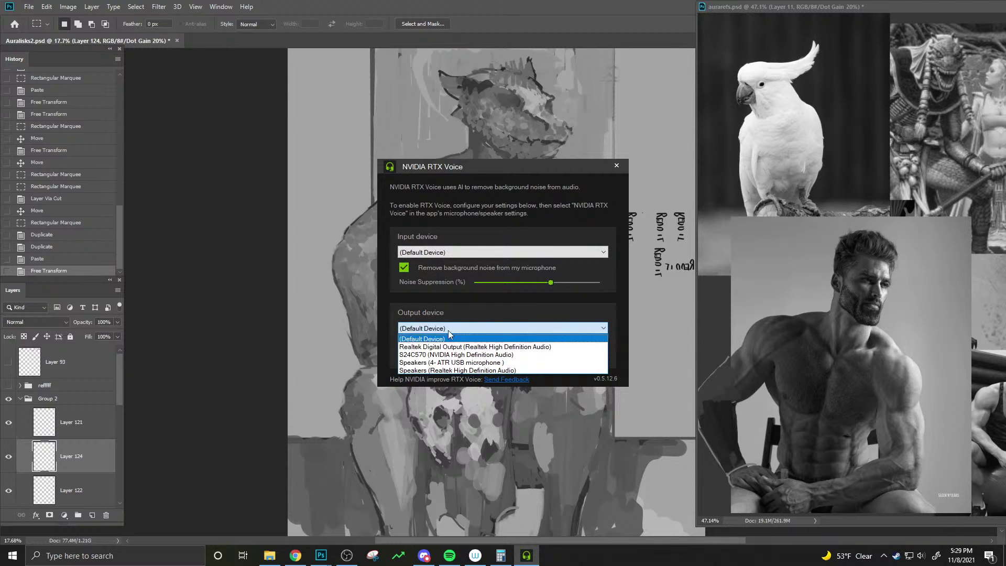
left_click(448, 330)
left_click(472, 256)
left_click(461, 271)
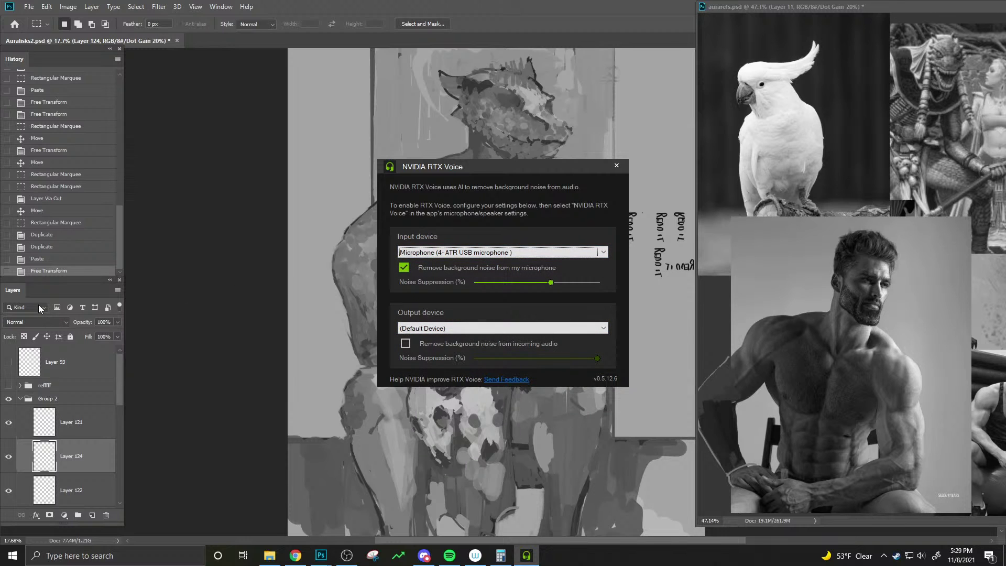
left_click(296, 556)
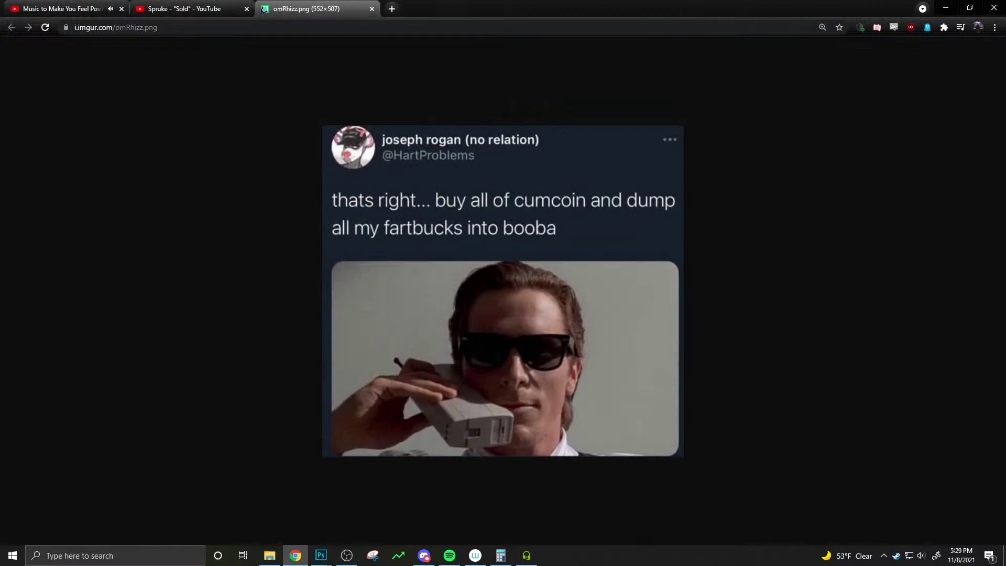
left_click(296, 555)
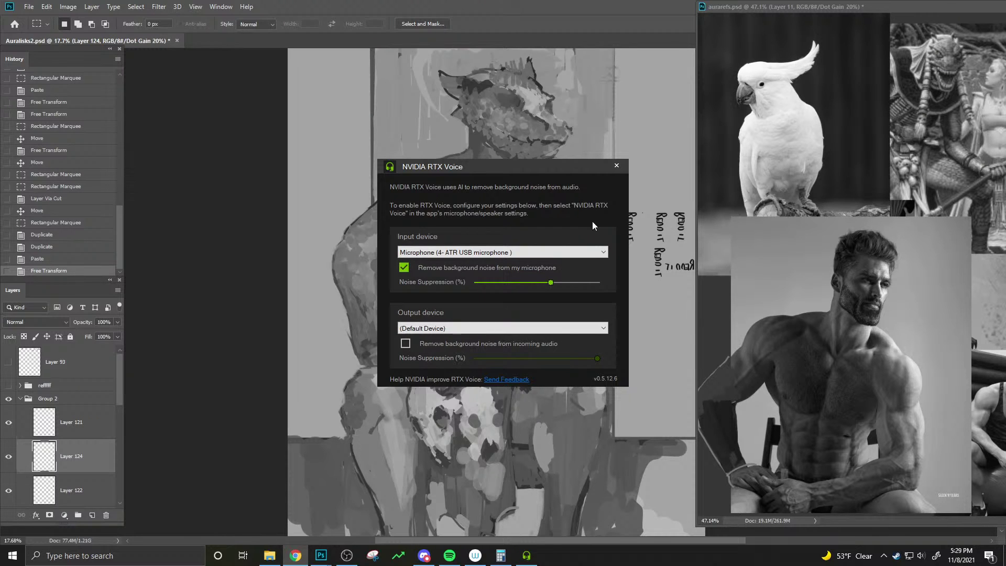
left_click(616, 166)
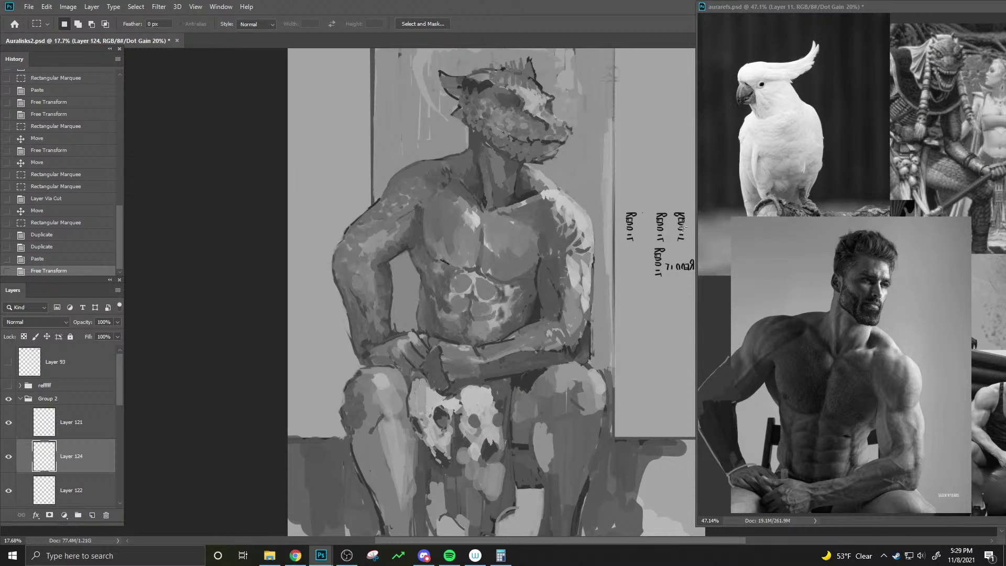
- Erase the last letters of the upper flipped lettering on Layer 122 with a size 70 eraser
key("e")
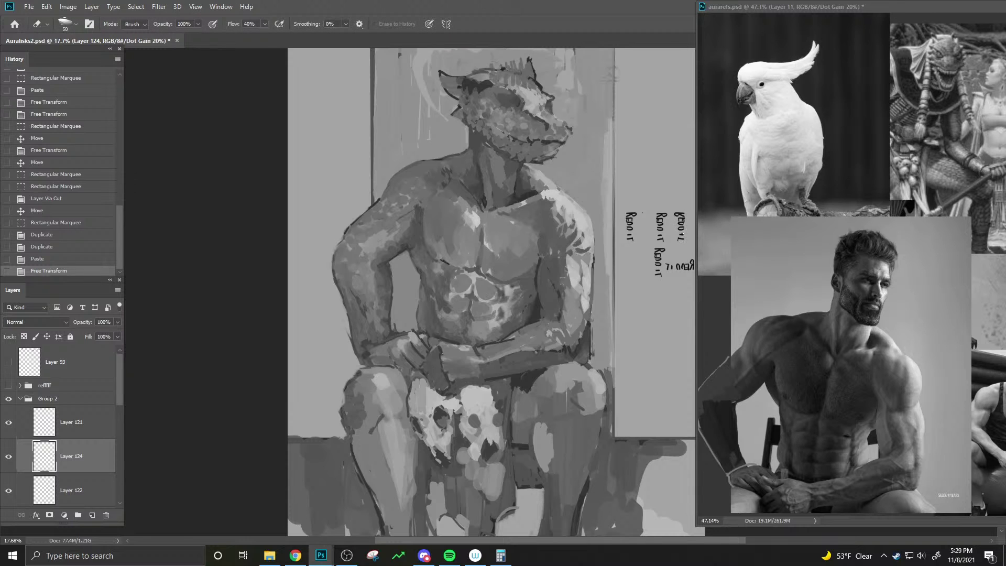
left_click(682, 233)
right_click(681, 226)
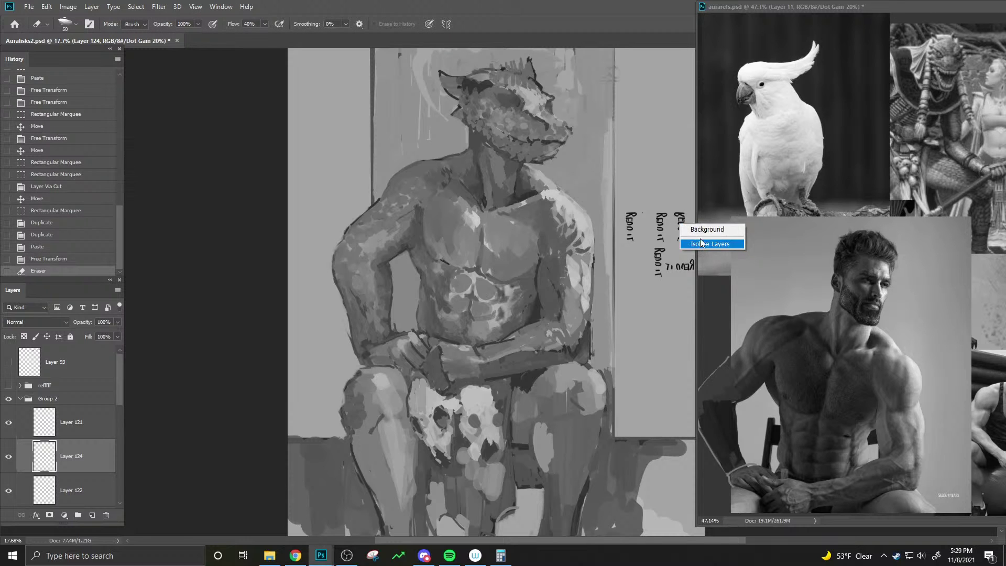
key("Escape")
right_click(681, 216)
left_click(701, 232)
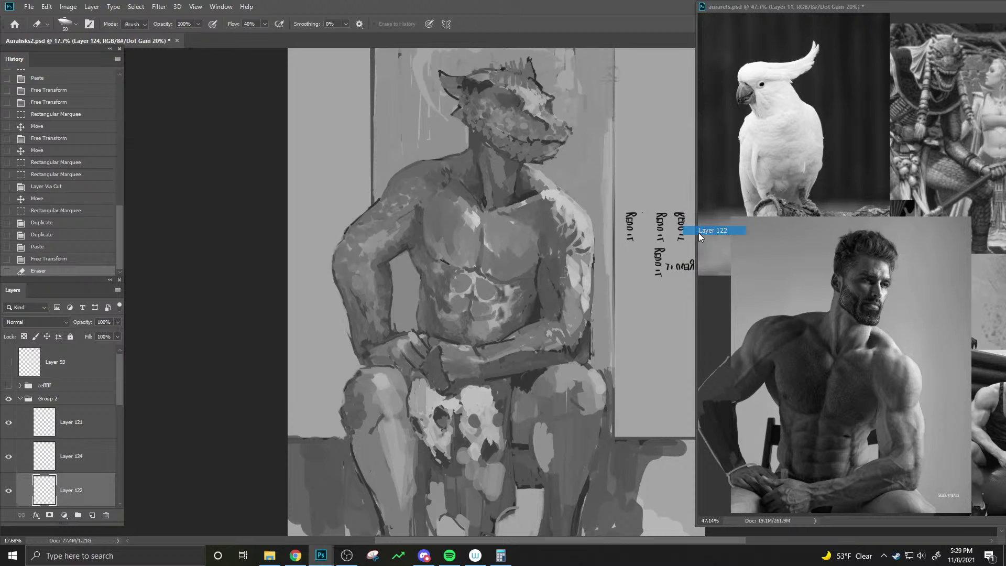
key("bracketright")
key("bracketright")
left_click(679, 228)
left_click(681, 230)
left_click(682, 231)
left_click(682, 233)
left_click(683, 234)
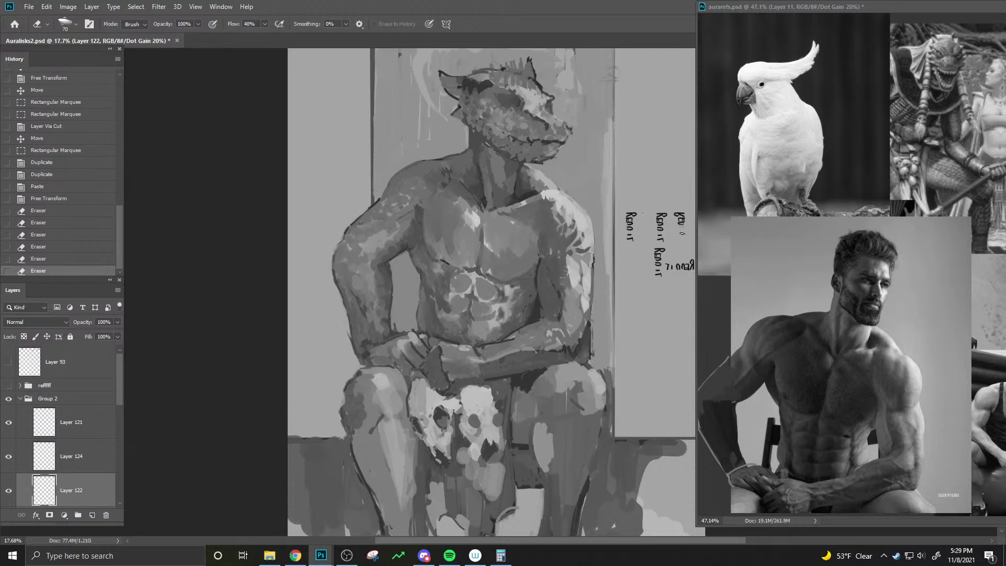
left_click(682, 233)
left_click(654, 231)
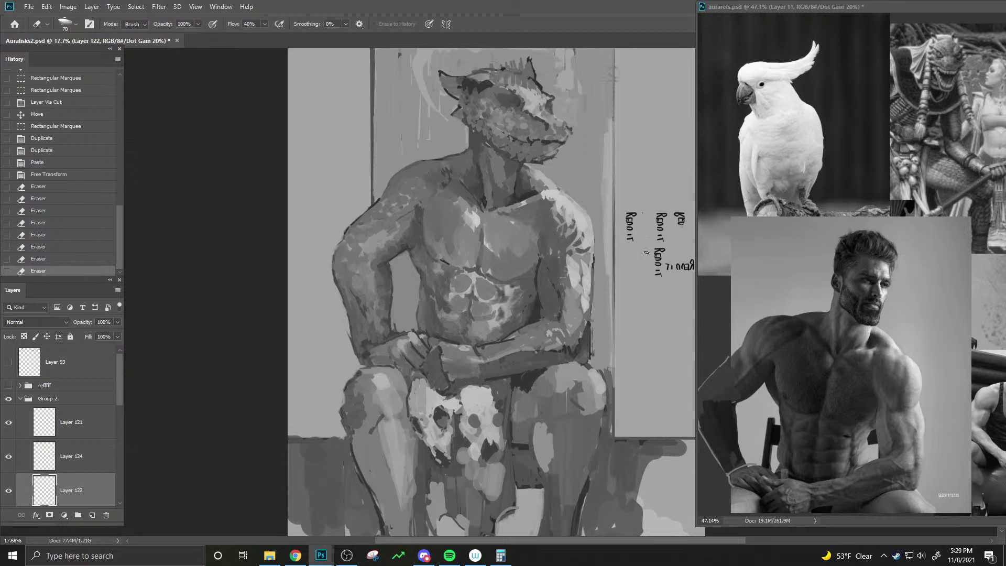
- Marquee the original "REDO IT" lettering on Layer 123, duplicate it twice side by side in the space below, and deselect
left_click_drag(647, 252, 622, 203)
key("ctrl+z")
key("m")
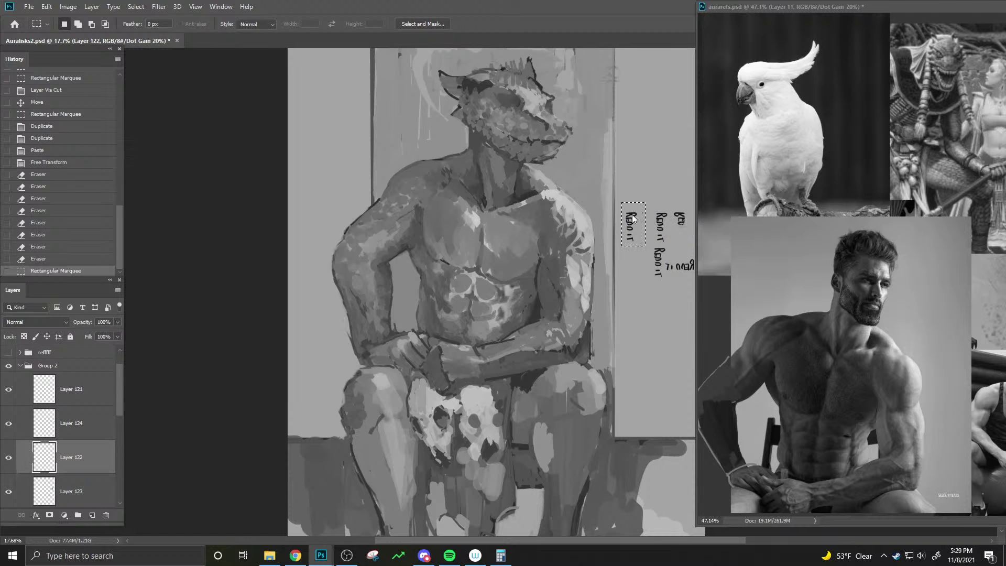
left_click(633, 219, "ctrl")
key("Return")
right_click(634, 217, "ctrl")
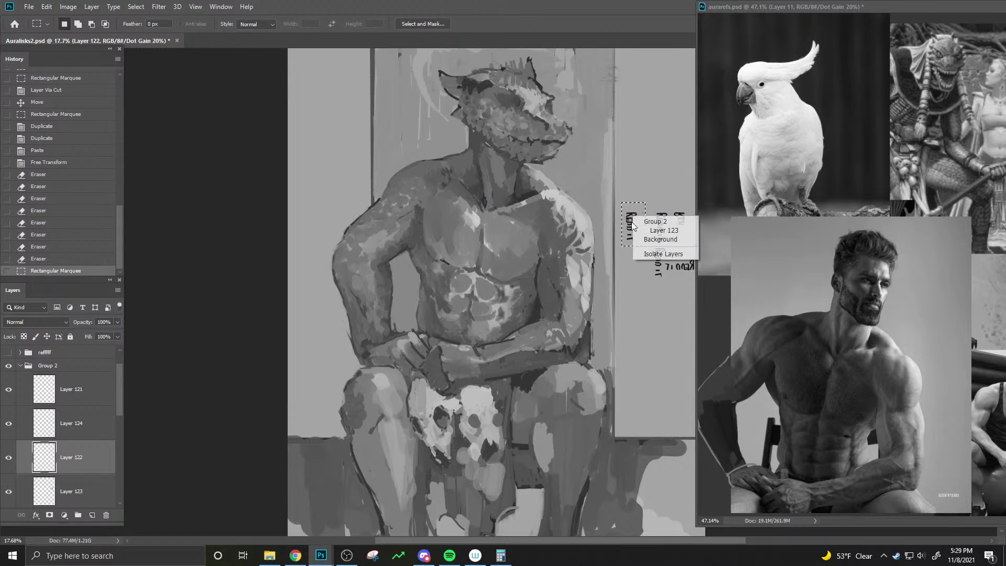
left_click(664, 231)
left_click_drag(636, 229, 638, 260)
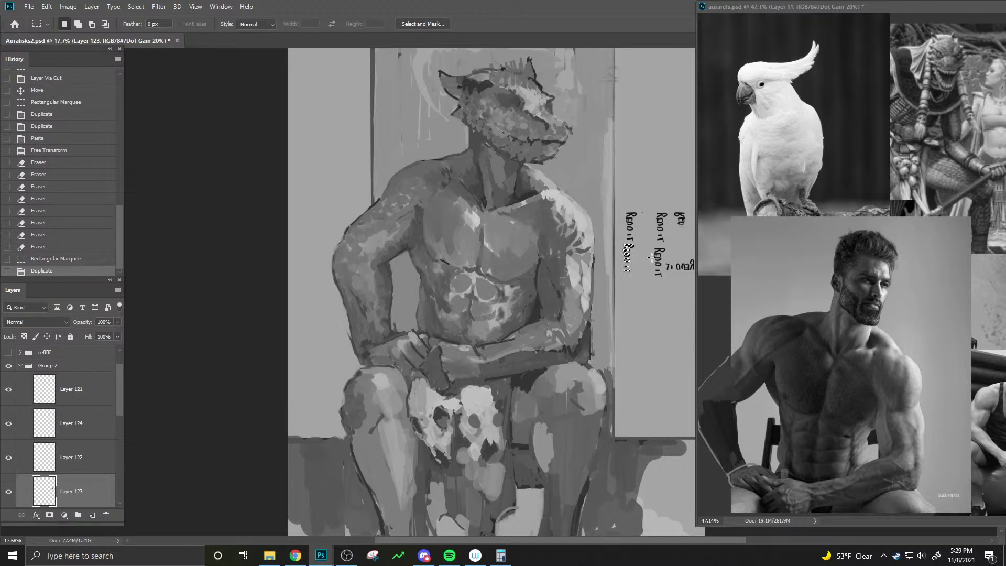
left_click_drag(630, 257, 648, 258)
key("ctrl+d")
- Draw a thin black grid with the brush, framing the lettering copies and dividing them with vertical and horizontal lines
key("l")
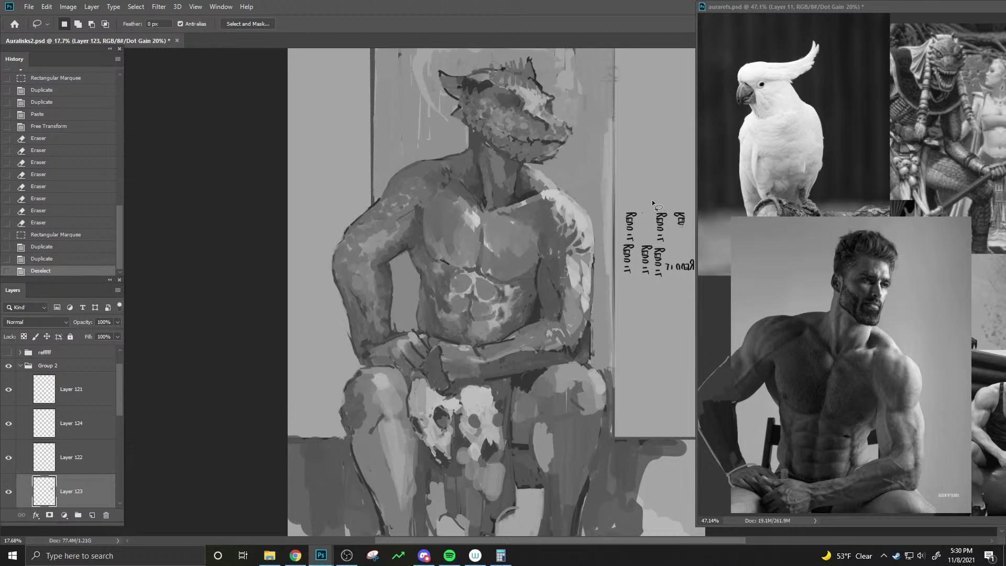
key("b")
left_click_drag(651, 208, 652, 324)
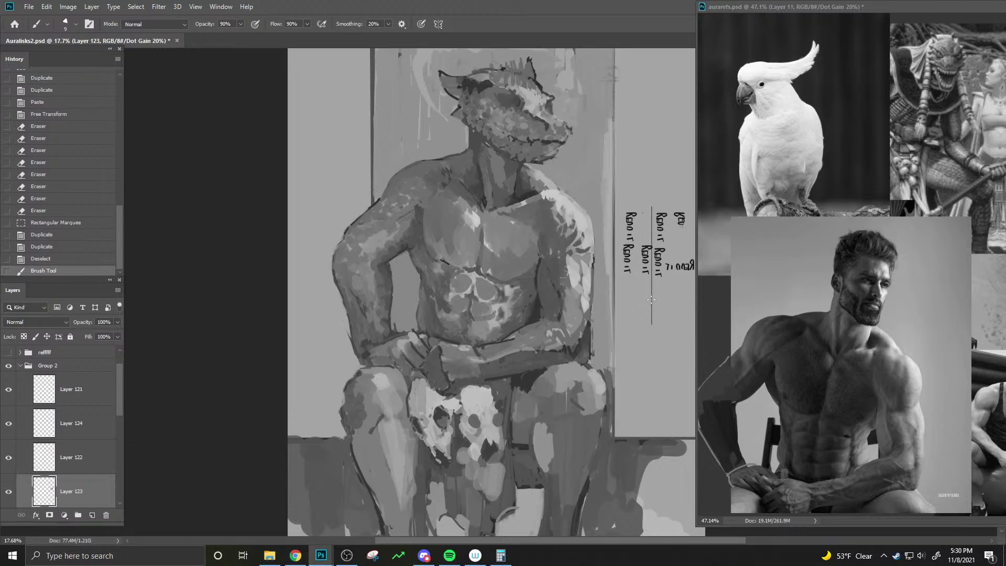
left_click_drag(621, 245, 693, 245)
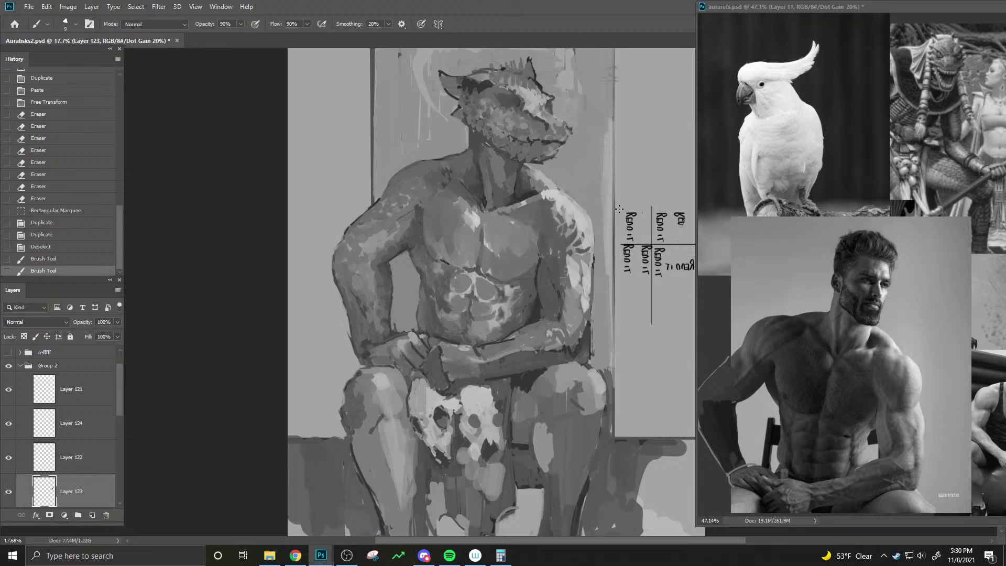
left_click_drag(621, 205, 695, 205)
mouse_move(623, 205)
left_mouse_down()
mouse_move(620, 295)
mouse_move(695, 276)
left_mouse_up()
key("e")
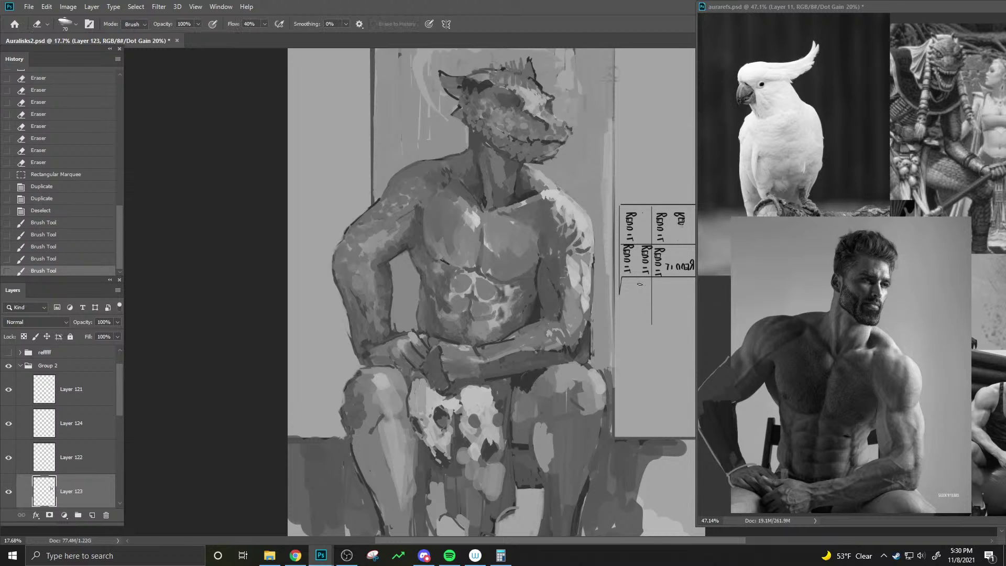
- Erase the stray lines extending below the lettering grid on Layer 123 with a size 125 eraser
mouse_move(634, 283)
left_mouse_down()
mouse_move(620, 295)
mouse_move(648, 323)
mouse_move(652, 291)
left_mouse_up()
key("bracketright")
left_click_drag(653, 287, 644, 312)
left_click_drag(647, 306, 639, 279)
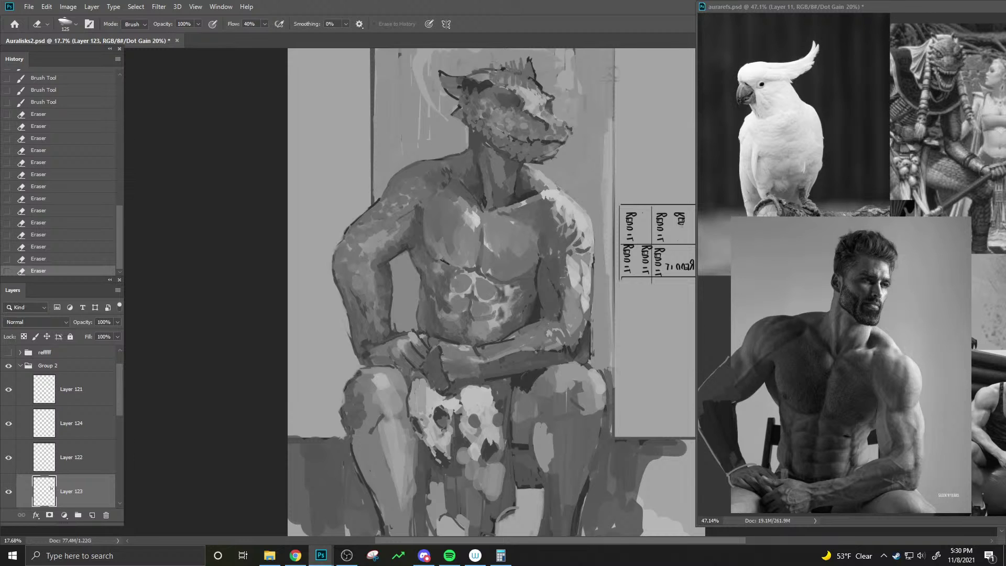
- Draw a thin vertical black line with the brush to close the right side of the lettering grid
left_click(650, 265, "ctrl")
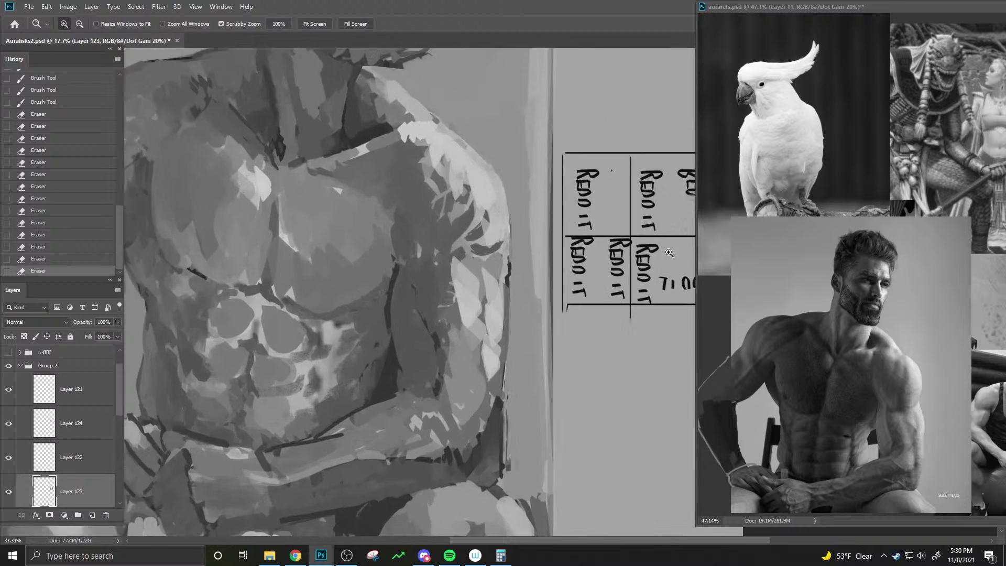
left_click_drag(649, 265, 410, 291)
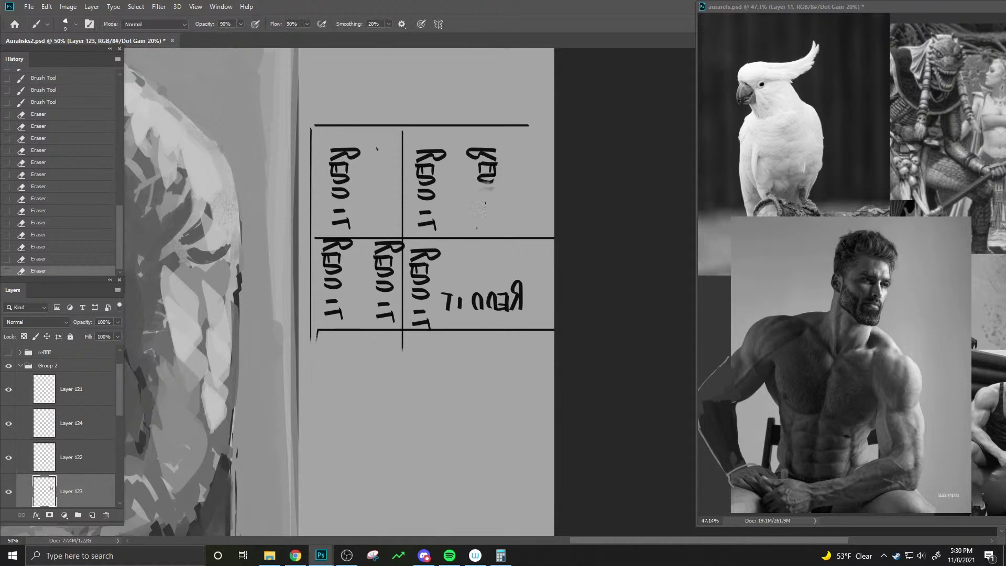
left_click_drag(527, 127, 527, 337)
key("space")
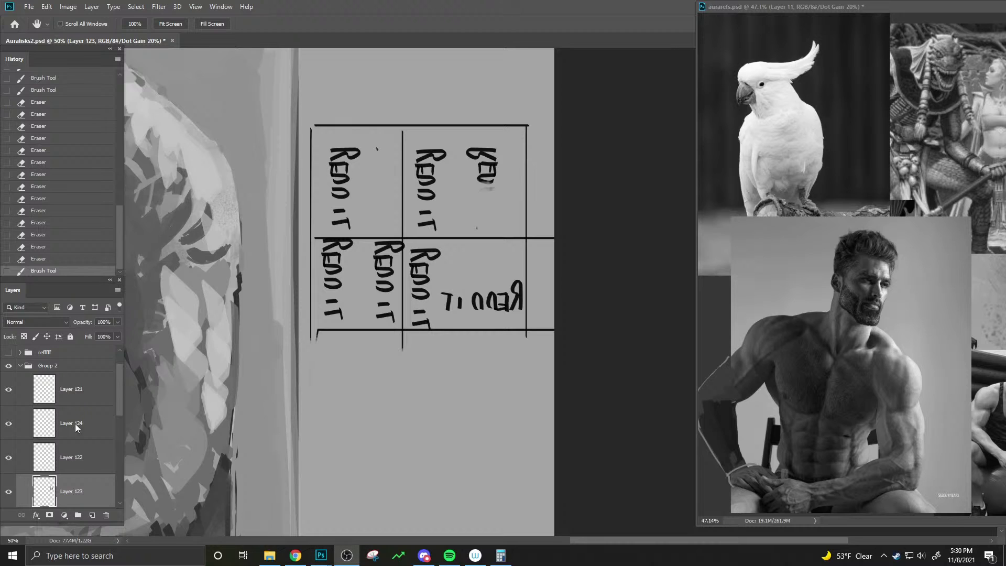
- Select the layers from Layer 121 to Layer 123 in Group 2 and merge them into one
right_click(70, 393)
left_click(58, 487)
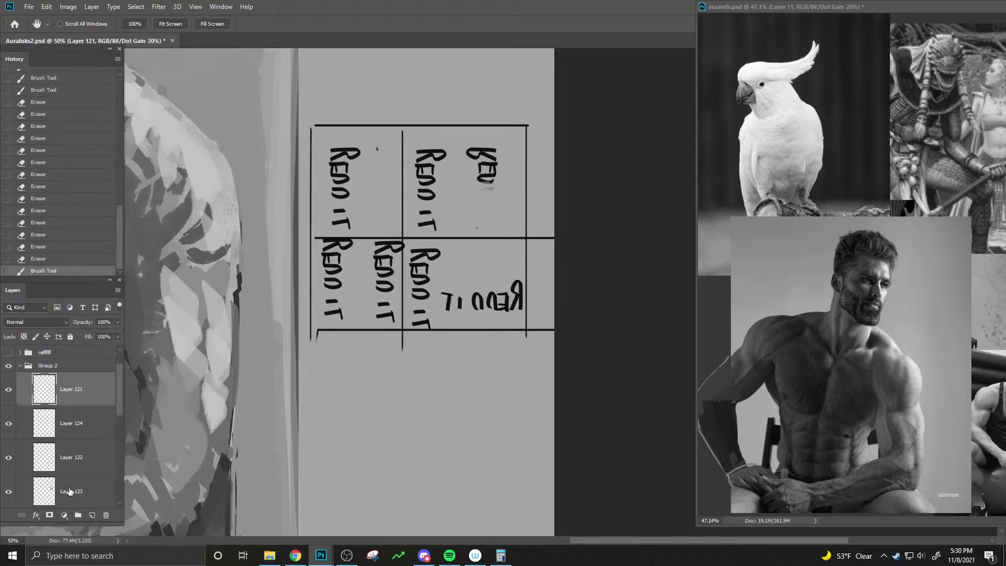
left_click(60, 488, "shift")
right_click(76, 433)
left_click(112, 413)
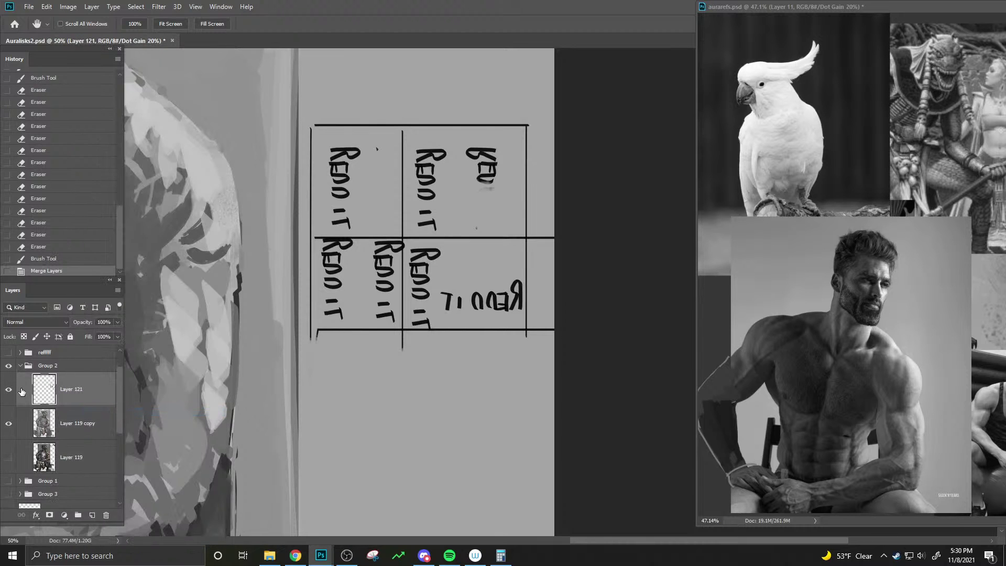
- Toggle the merged Layer 121 to check its contents, then delete that layer with the lettering and grid
left_click(8, 389)
left_click(8, 390)
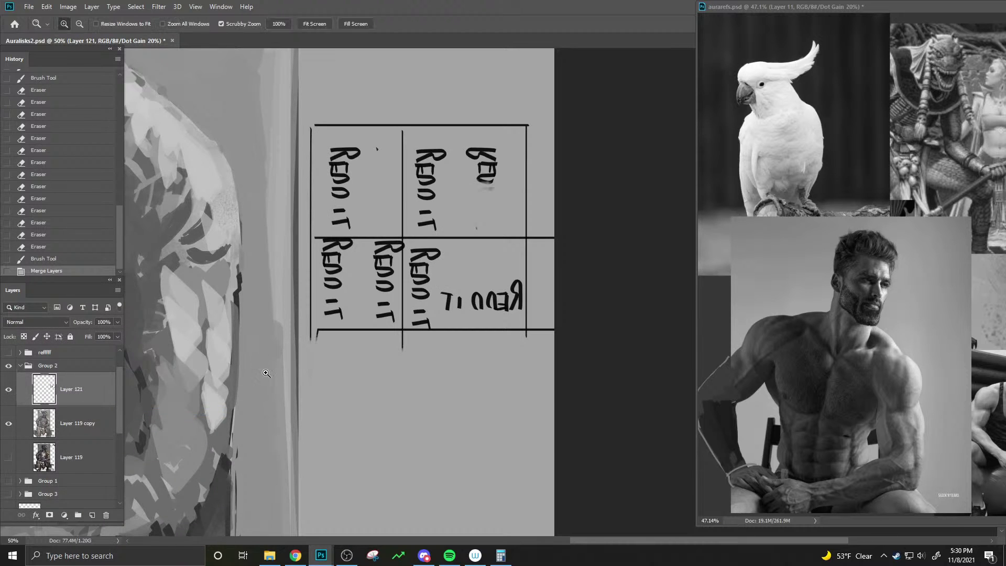
left_click(272, 378, "alt")
left_click(272, 377, "alt")
left_click(274, 377, "alt")
left_click(297, 379, "alt")
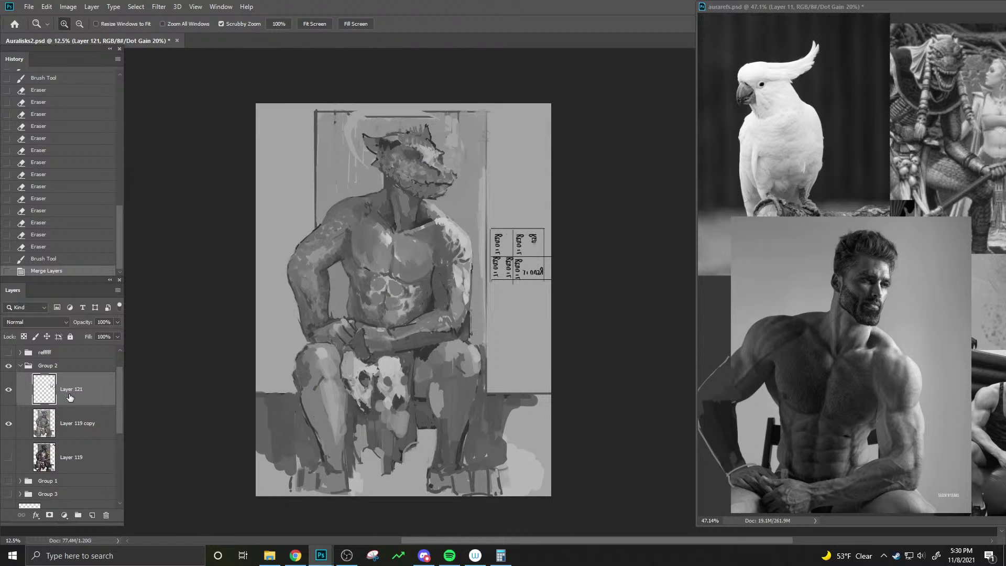
key("Delete")
key("h")
- Compare the repainted Layer 119 copy with the original Layer 119 by toggling their visibility, leaving only the copy shown
left_click(8, 423)
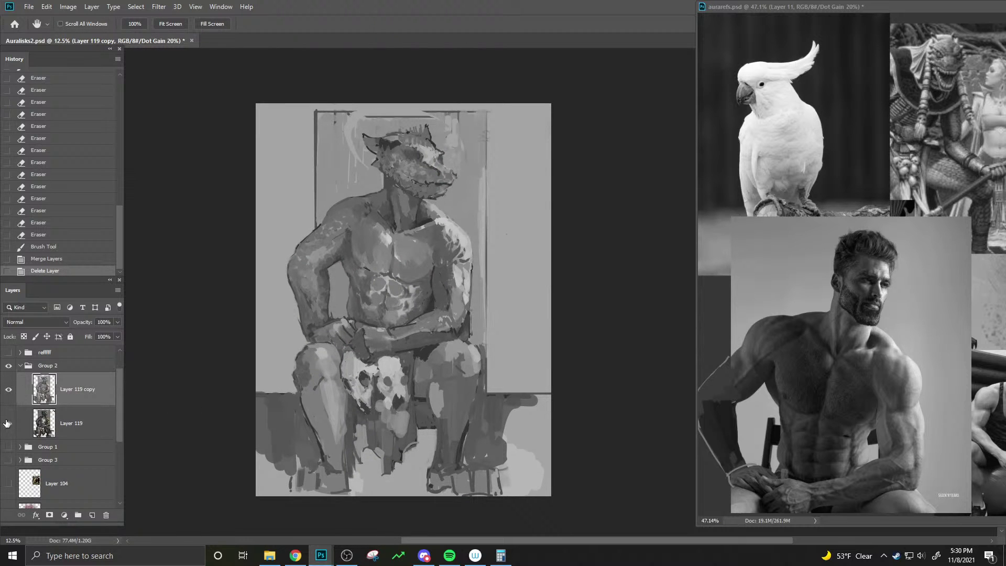
left_click(9, 388)
left_click(8, 388)
left_click(8, 388)
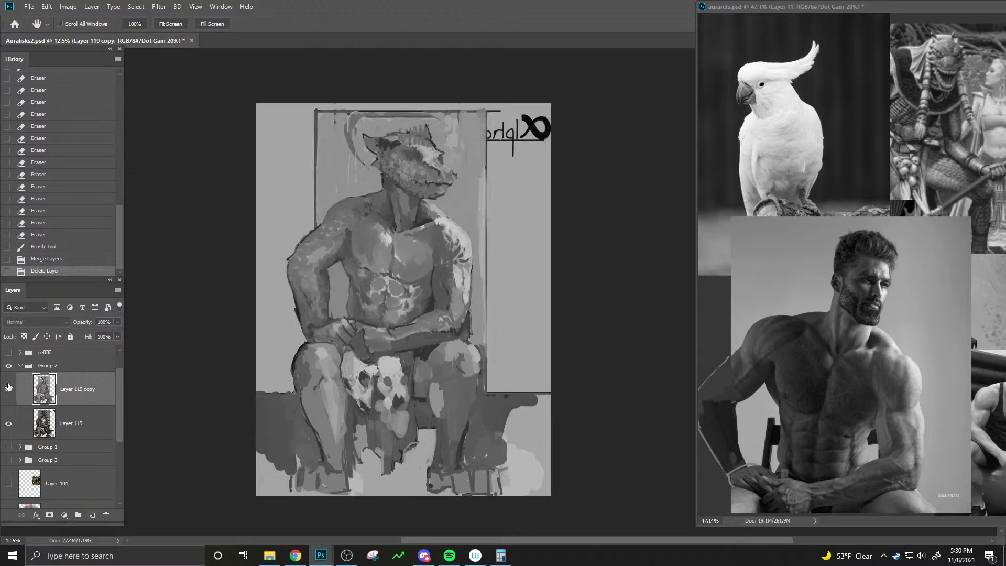
left_click(8, 388)
left_click(7, 388)
left_click(8, 388)
left_click(9, 388)
left_click(8, 388)
left_click(8, 388)
left_click(8, 388)
left_click(8, 388)
left_click(8, 388)
left_click(8, 388)
left_click(10, 429)
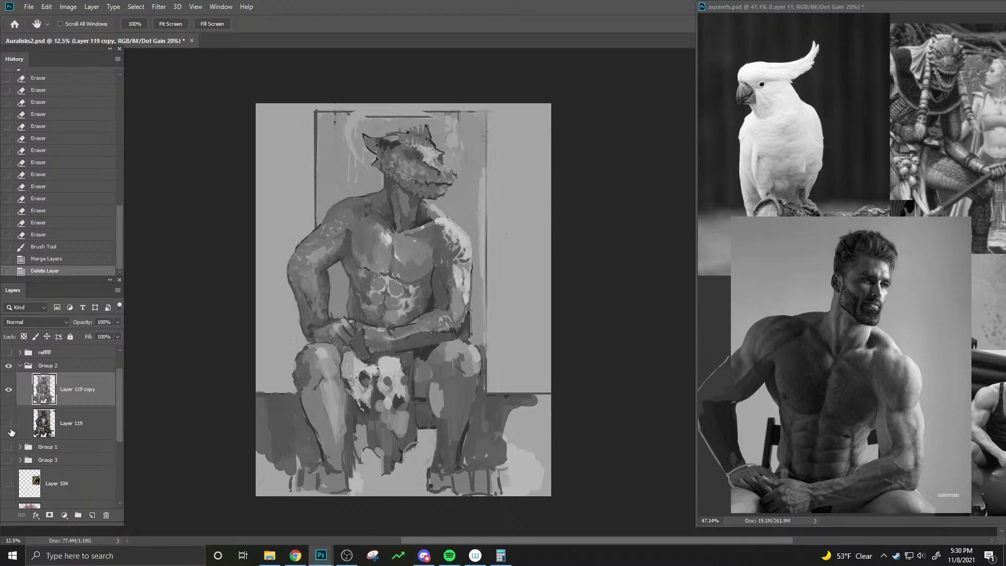
left_click(10, 429)
left_click(8, 390)
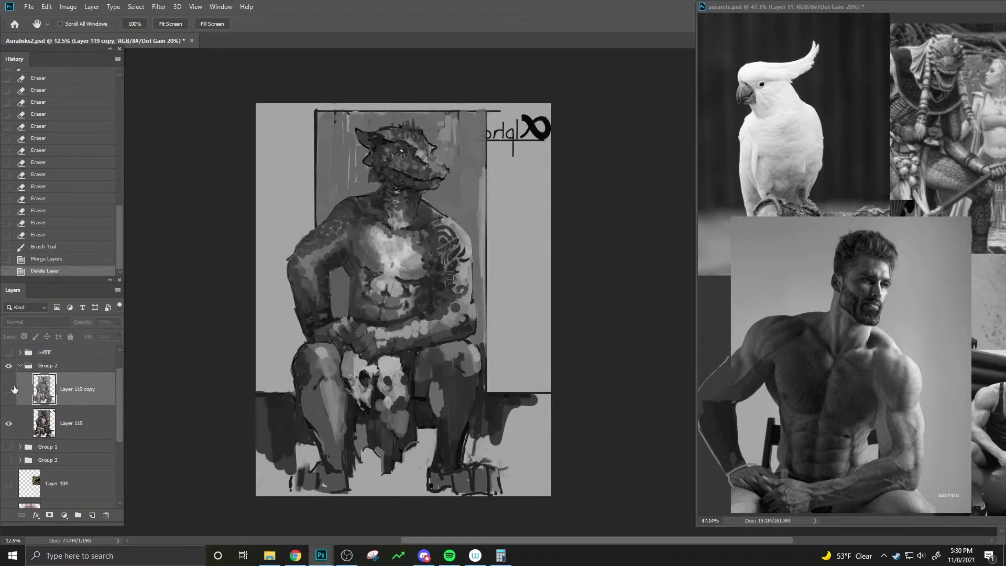
left_click(8, 389)
left_click(8, 424)
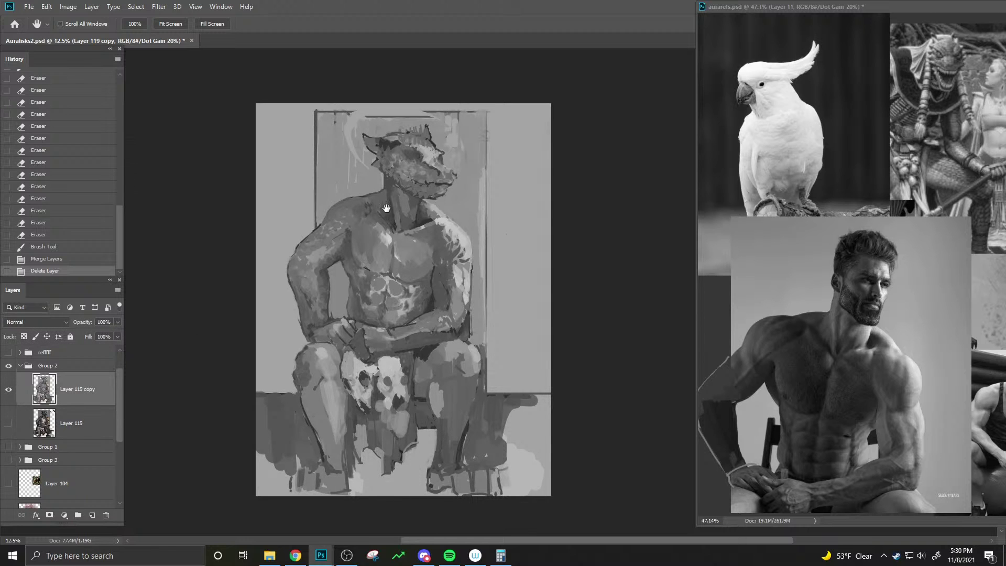
- Sample a tone between the skulls and the right-hand knee and paint soft strokes there at 40% opacity
left_click_drag(388, 212, 406, 230)
key("z")
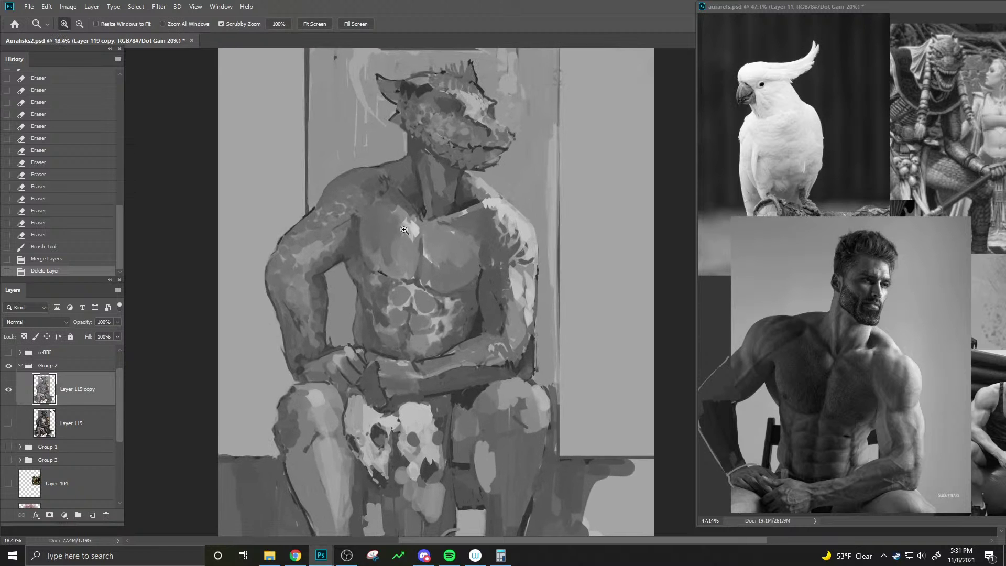
key("h")
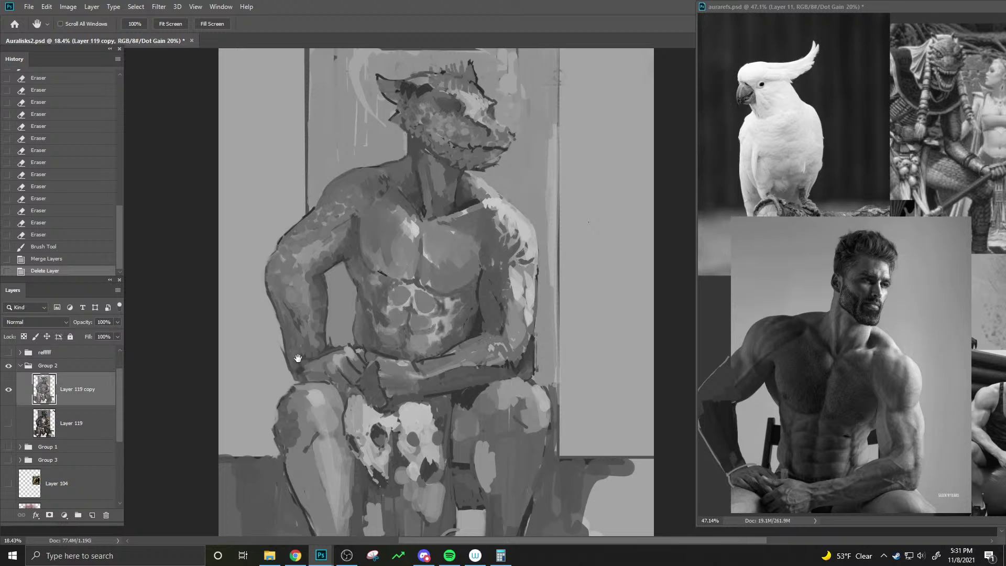
mouse_move(302, 365)
left_mouse_down()
mouse_move(393, 263)
mouse_move(404, 222)
mouse_move(370, 241)
left_mouse_up()
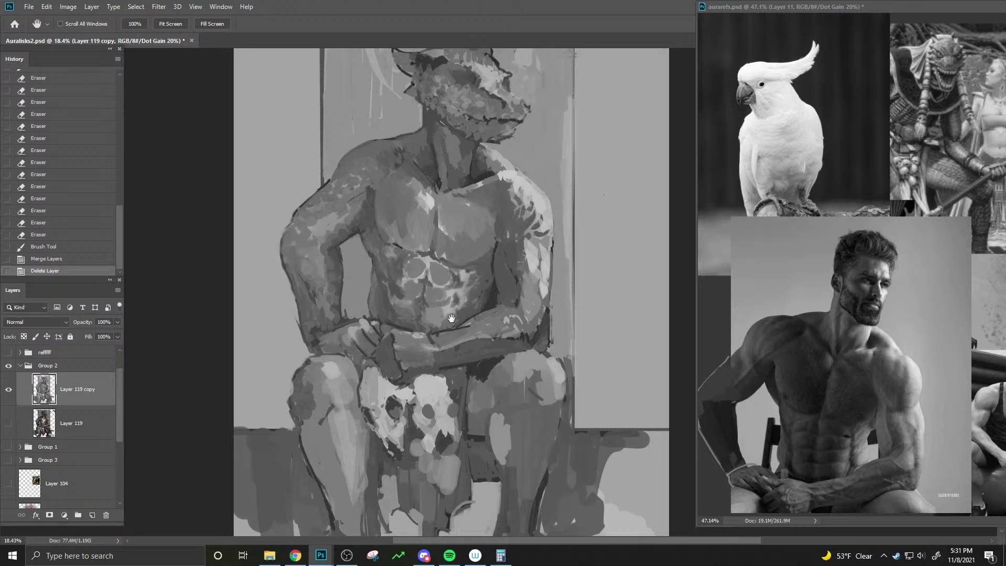
mouse_move(488, 380)
left_mouse_down()
mouse_move(473, 394)
mouse_move(476, 374)
mouse_move(467, 402)
mouse_move(494, 367)
mouse_move(469, 401)
left_mouse_up()
left_click(465, 381, "alt")
key("bracketright")
key("4")
left_click_drag(474, 385, 474, 372)
key("bracketleft")
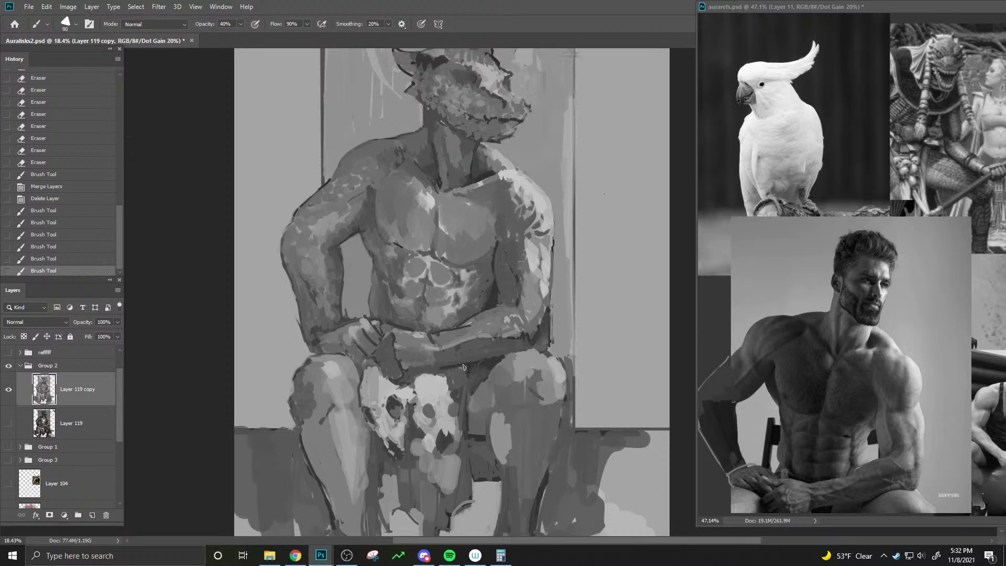
- Refine the edge between the forearm and right-hand knee and the right skull's jaw with a size 35 brush at 80% opacity
mouse_move(463, 365)
left_mouse_down()
mouse_move(483, 361)
mouse_move(466, 369)
mouse_move(495, 376)
mouse_move(532, 355)
left_mouse_up()
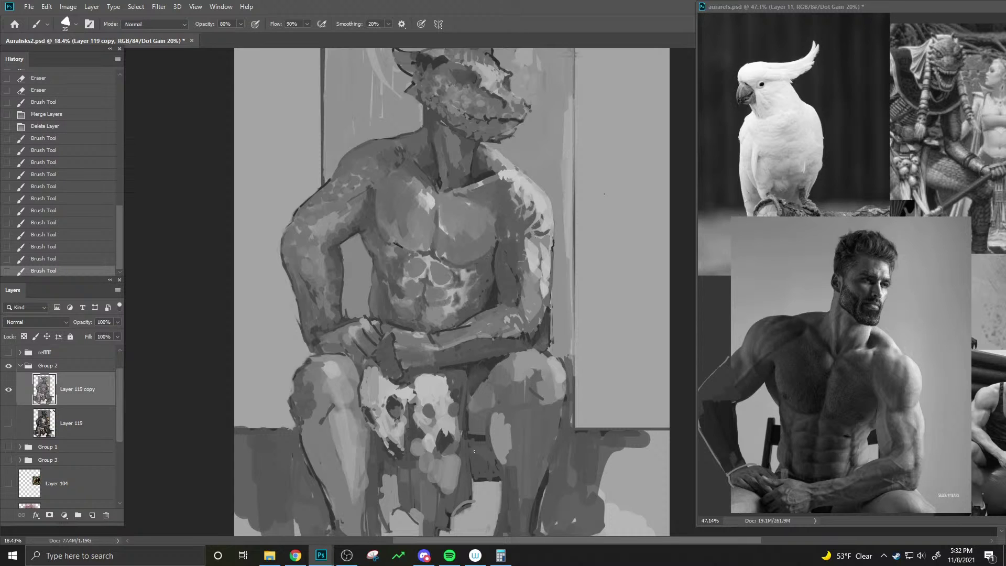
left_click_drag(440, 370, 425, 406)
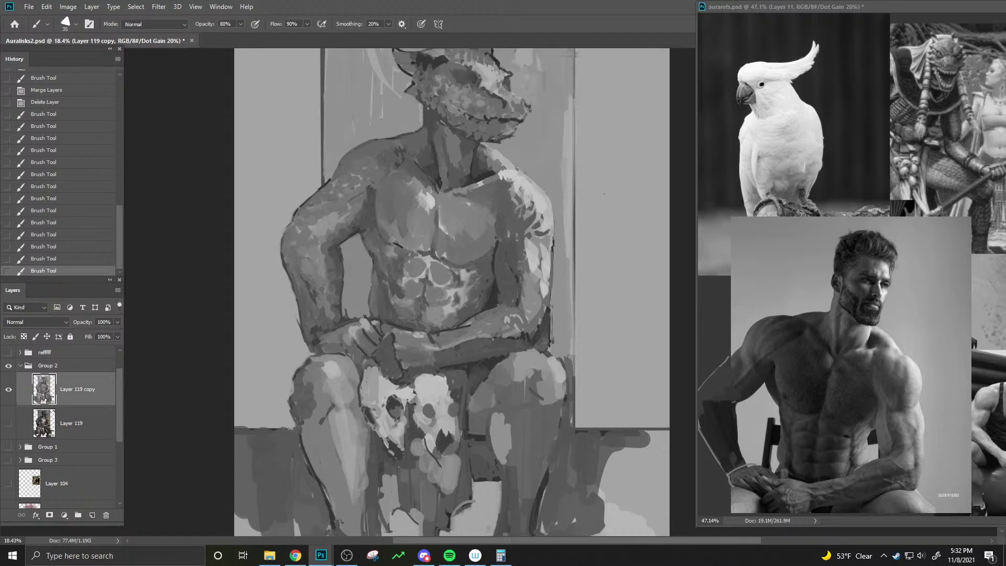
mouse_move(440, 449)
left_mouse_down()
mouse_move(459, 445)
mouse_move(452, 435)
mouse_move(454, 451)
left_mouse_up()
- Paint mottled darker patches down the left-hand shin of the figure with a size 100 brush
key("bracketright")
key("bracketright")
key("bracketright")
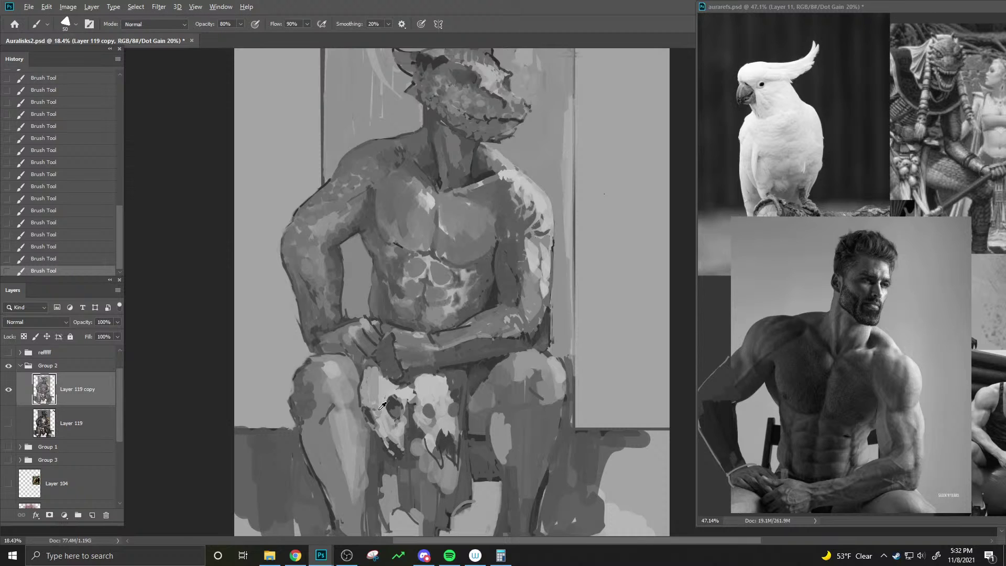
key("bracketright")
key("bracketright")
key("bracketright")
key("bracketright")
key("bracketright")
key("bracketright")
key("bracketleft")
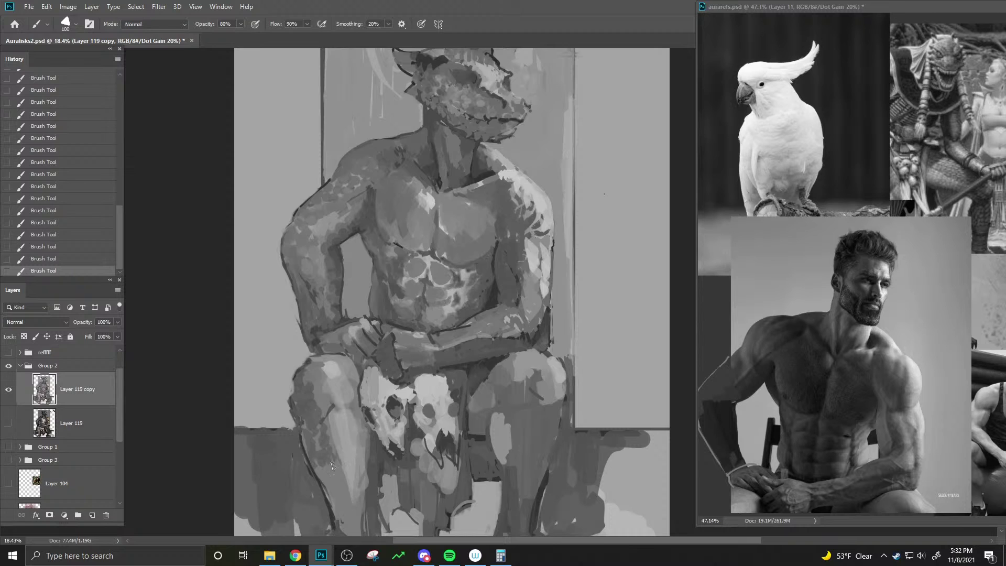
mouse_move(330, 423)
left_mouse_down()
mouse_move(341, 462)
mouse_move(315, 461)
mouse_move(344, 453)
mouse_move(324, 480)
mouse_move(346, 461)
mouse_move(348, 485)
left_mouse_up()
- Paint over the pale arc behind the figure's head with the background tone using a size 175 brush
key("bracketright")
left_click(341, 541)
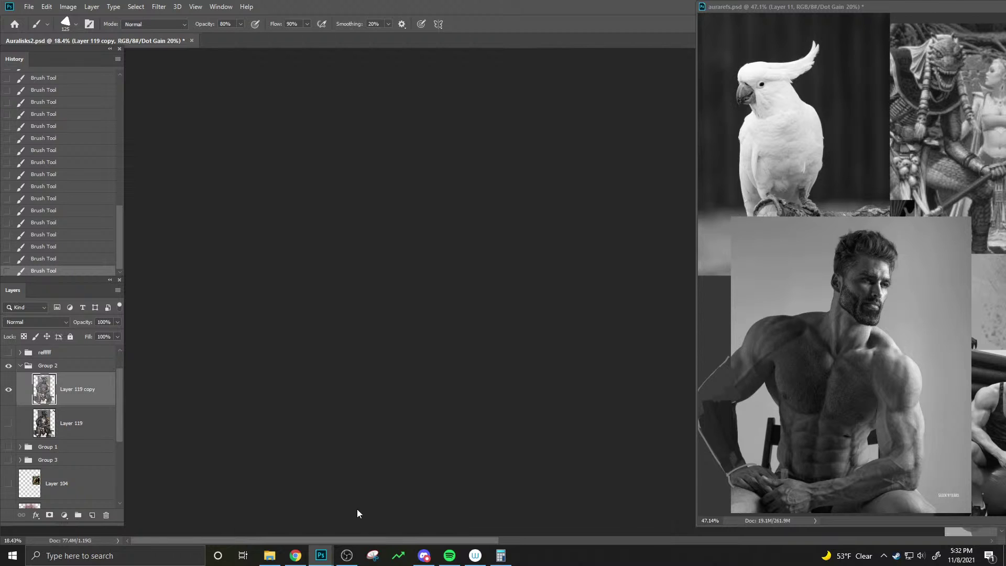
key("z")
scroll(380, 495, "down", 5)
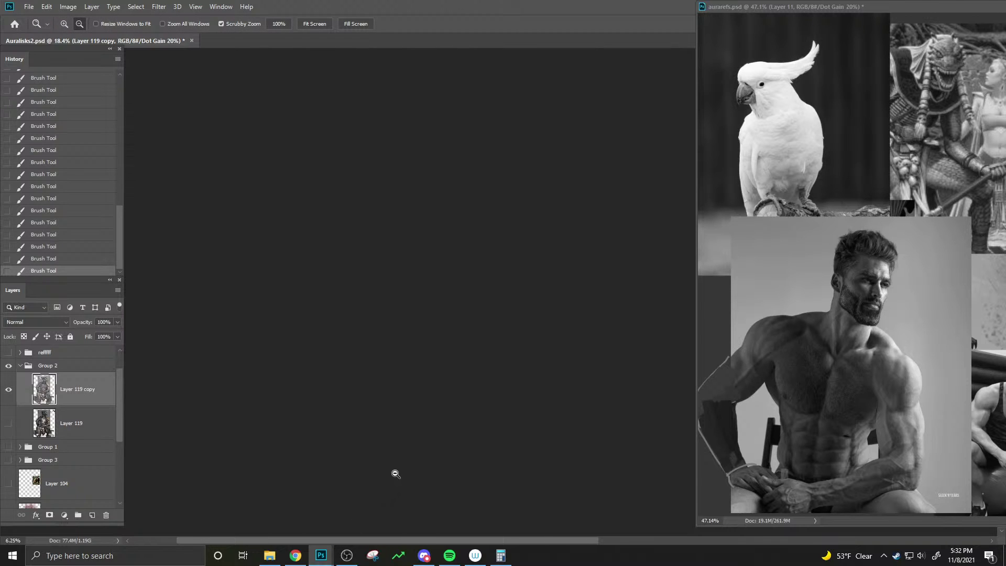
mouse_move(429, 539)
left_mouse_down()
mouse_move(672, 491)
mouse_move(554, 527)
mouse_move(575, 529)
left_mouse_up()
key("h")
left_click_drag(582, 194, 498, 445)
key("z")
mouse_move(520, 313)
left_mouse_down()
mouse_move(540, 313)
mouse_move(520, 313)
mouse_move(482, 376)
left_mouse_up()
key("h")
key("b")
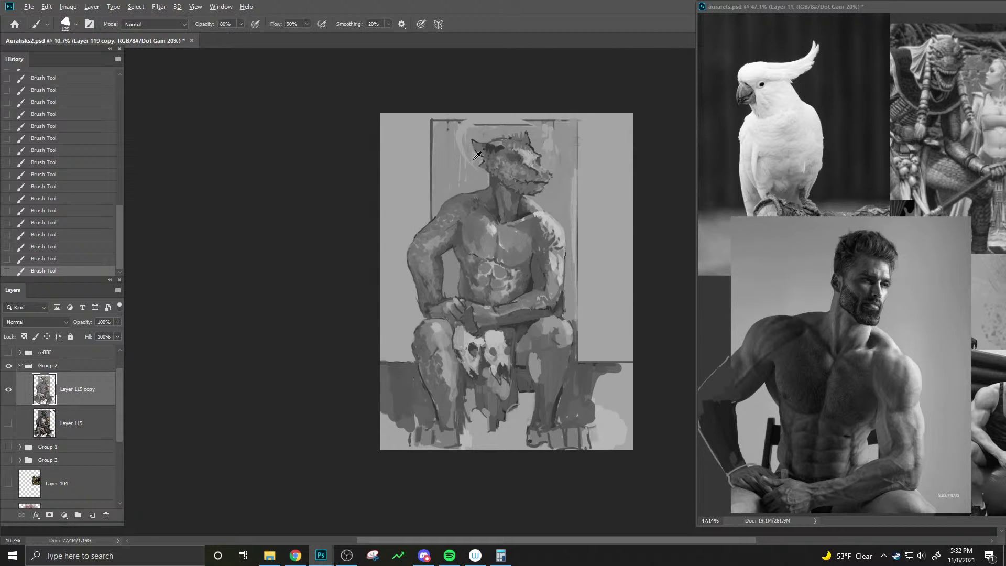
key("bracketright")
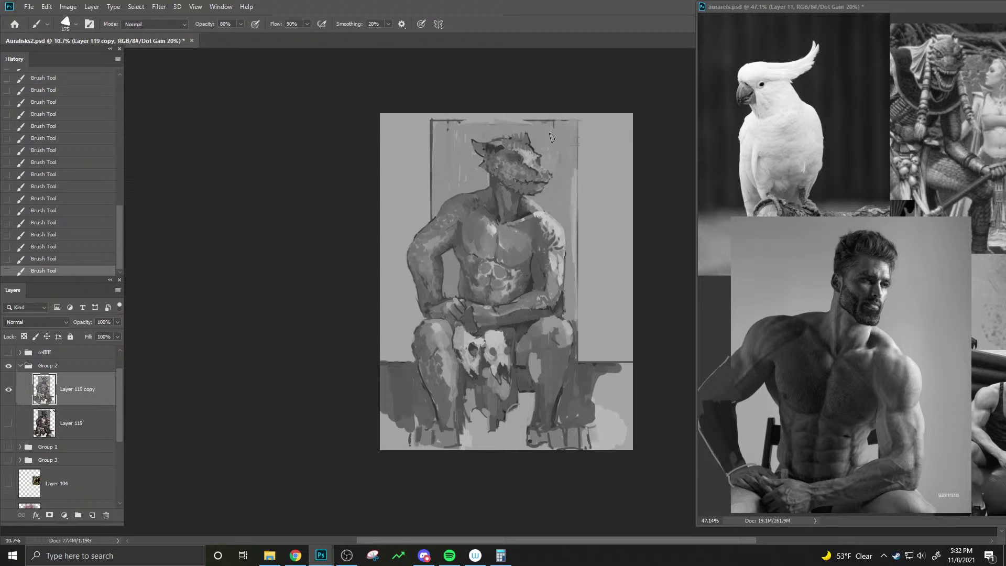
key("[")
- Repaint the area below the elbow along the outer edge of the right-hand knee with small brush strokes
key("z")
left_click(548, 146)
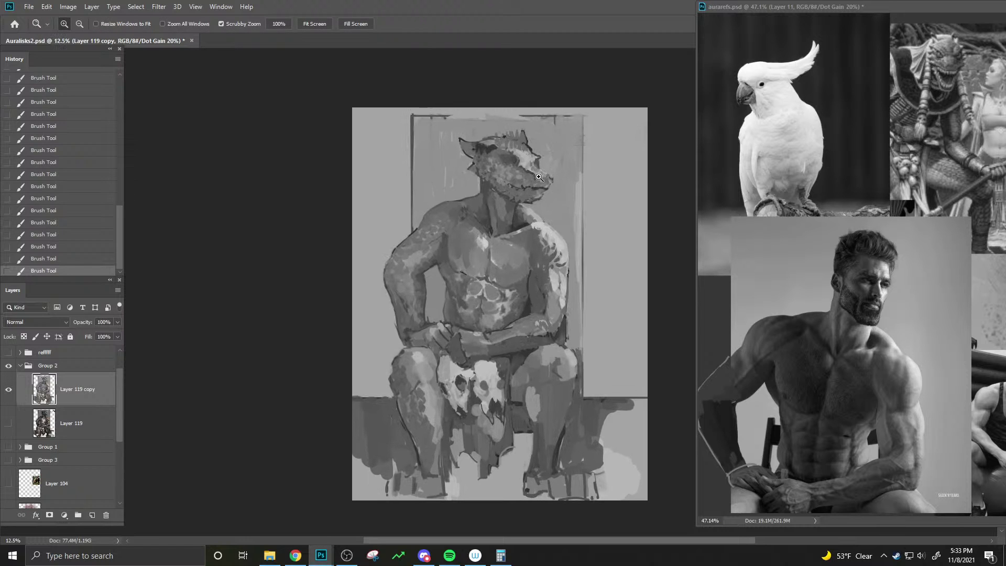
left_click(509, 284)
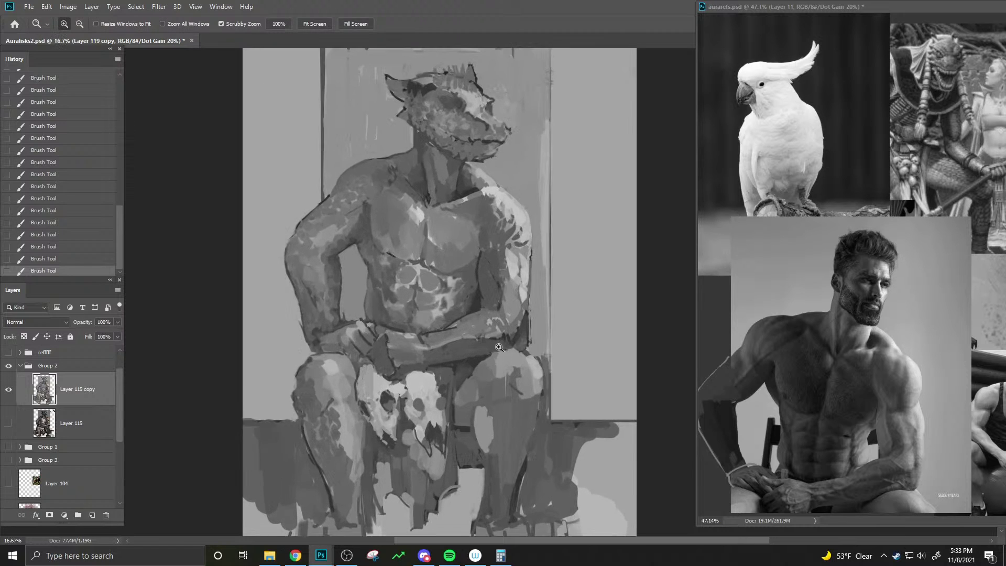
key("b")
key("bracketleft")
key("bracketleft")
key("bracketleft")
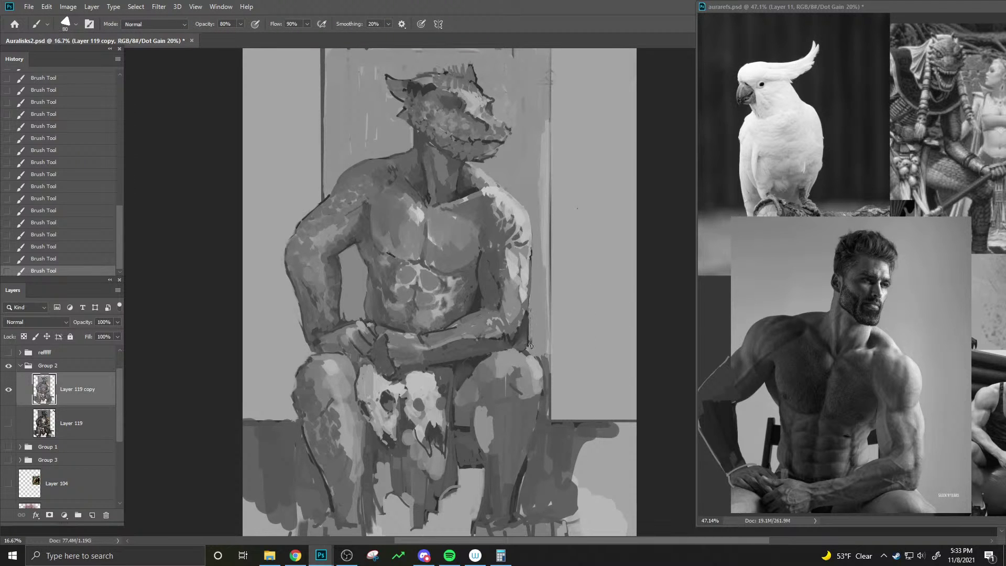
mouse_move(528, 347)
left_mouse_down()
mouse_move(529, 317)
mouse_move(529, 348)
mouse_move(547, 367)
left_mouse_up()
key("bracketleft")
key("bracketleft")
left_click_drag(525, 355, 548, 373)
- Model the right-hand knee and cover the light patch on its shin, enlarging the brush to size 150
key("bracketright")
key("bracketright")
key("bracketright")
key("bracketright")
key("bracketright")
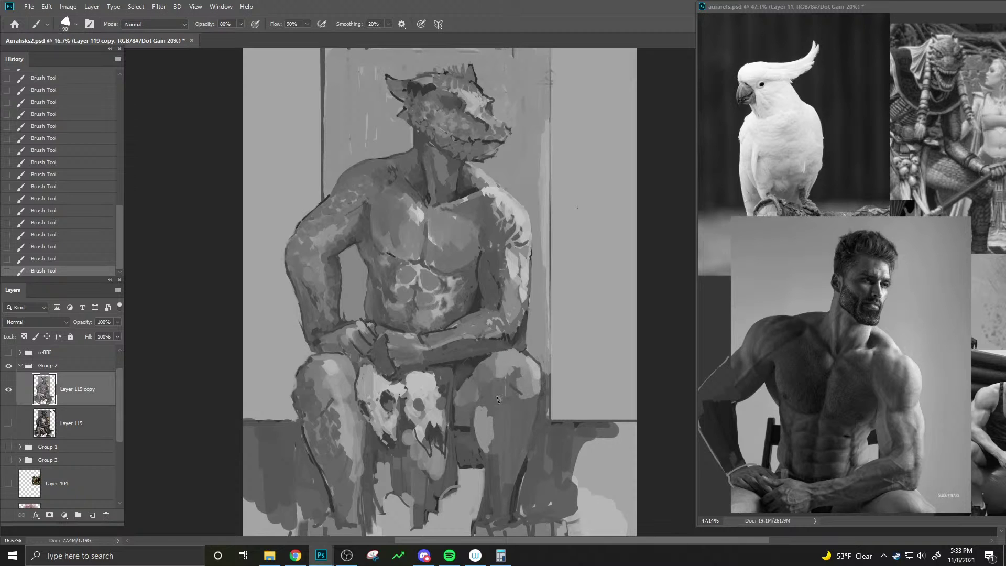
key("bracketright")
key("bracketright")
key("bracketright")
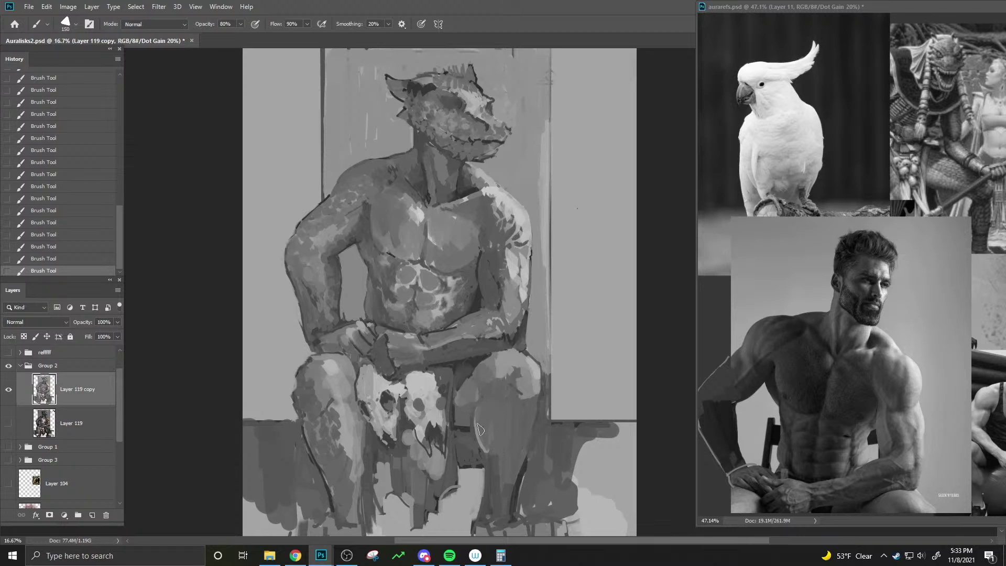
- Darken the gap between the hanging cloth and the right-hand shin with a size 100 brush
key("bracketleft")
key("bracketleft")
mouse_move(469, 436)
left_mouse_down()
mouse_move(485, 458)
mouse_move(466, 432)
mouse_move(452, 454)
left_mouse_up()
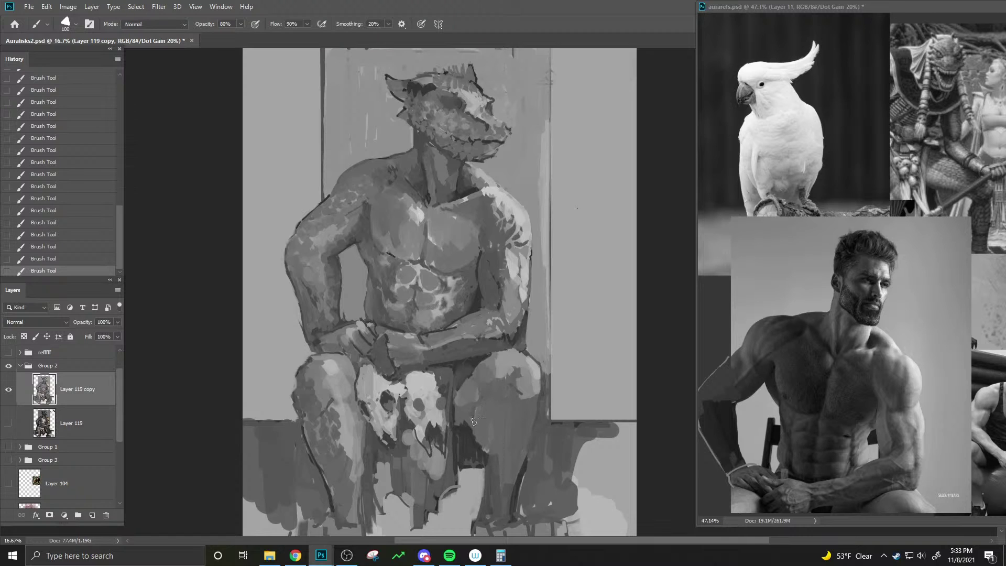
- Shade the right-hand shin with long vertical strokes and define its outer contour down to the ankle
key("bracketleft")
key("bracketleft")
key("bracketleft")
key("bracketright")
key("bracketright")
key("bracketright")
key("bracketleft")
left_click_drag(501, 419, 498, 515)
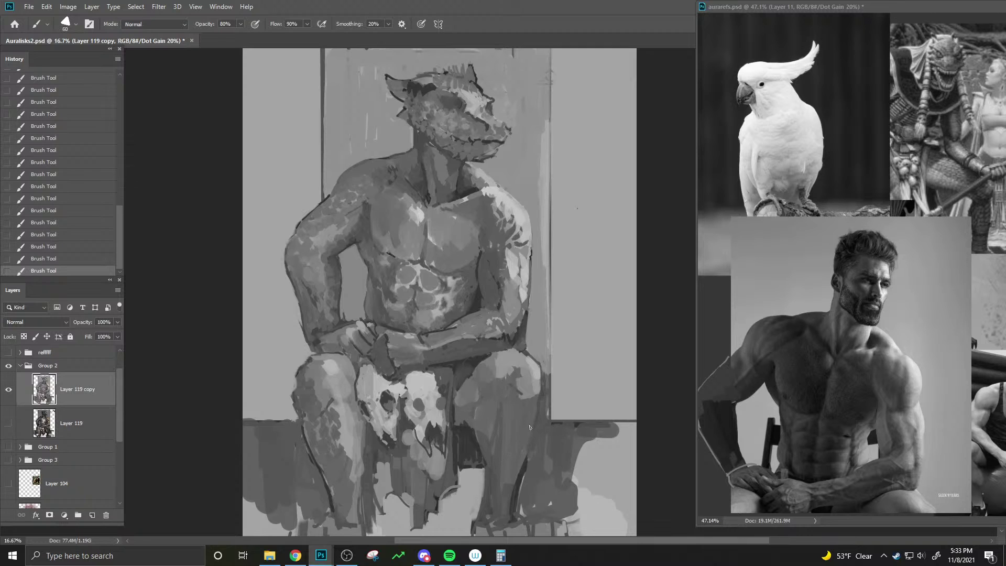
left_click_drag(538, 407, 509, 517)
- Repaint the right-hand foot in darker tones with a size 100 brush
key("bracketright")
key("space")
mouse_move(495, 490)
left_mouse_down()
mouse_move(542, 451)
mouse_move(538, 443)
mouse_move(526, 490)
mouse_move(533, 495)
mouse_move(556, 460)
mouse_move(568, 501)
mouse_move(562, 479)
mouse_move(583, 498)
mouse_move(586, 488)
left_mouse_up()
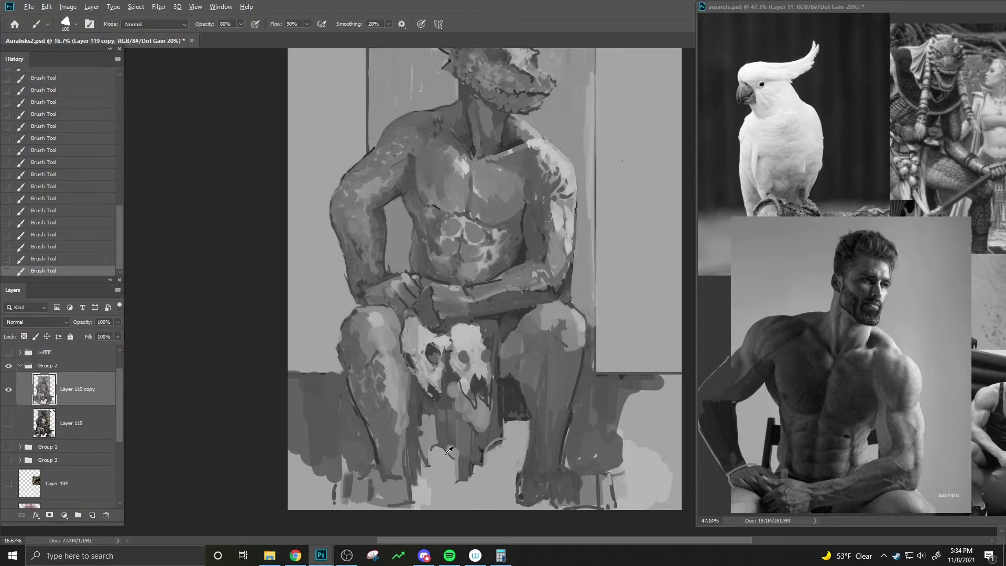
- Darken the outer edge of the left-hand lower shin with a size 70 brush
key("bracketleft")
key("bracketleft")
key("bracketleft")
mouse_move(375, 449)
left_mouse_down()
mouse_move(371, 472)
mouse_move(369, 444)
mouse_move(380, 470)
mouse_move(365, 434)
left_mouse_up()
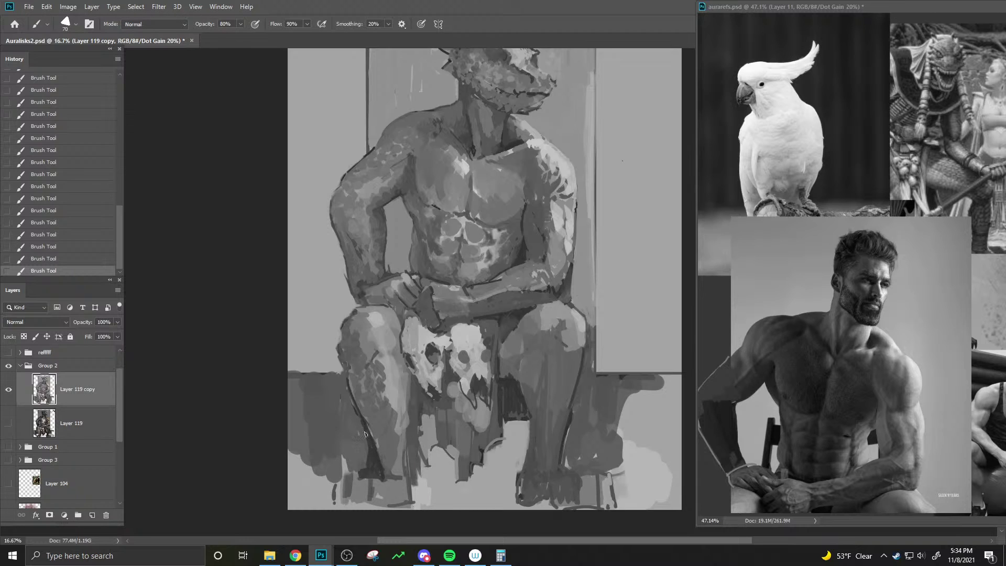
- Rework the left-hand foot below the ankle with a sampled tone and undo the last brush stroke
mouse_move(388, 480)
left_mouse_down()
mouse_move(374, 472)
mouse_move(372, 492)
mouse_move(383, 494)
mouse_move(369, 494)
left_mouse_up()
left_click(369, 487, "alt")
key("ctrl+z")
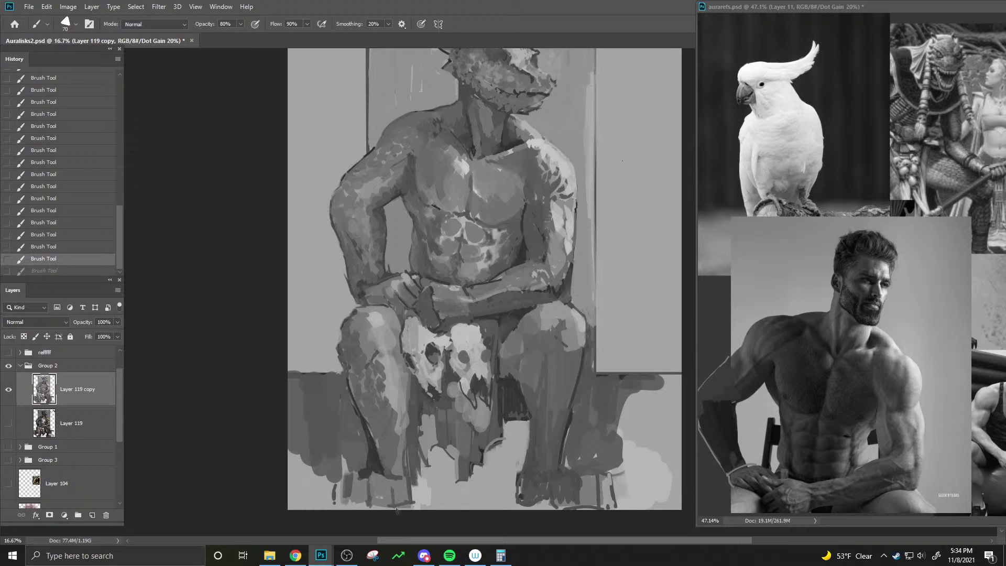
- Restore the undone stroke and define the toes of the left-hand foot with sampled tones and a size 50 brush
key("ctrl+shift+z")
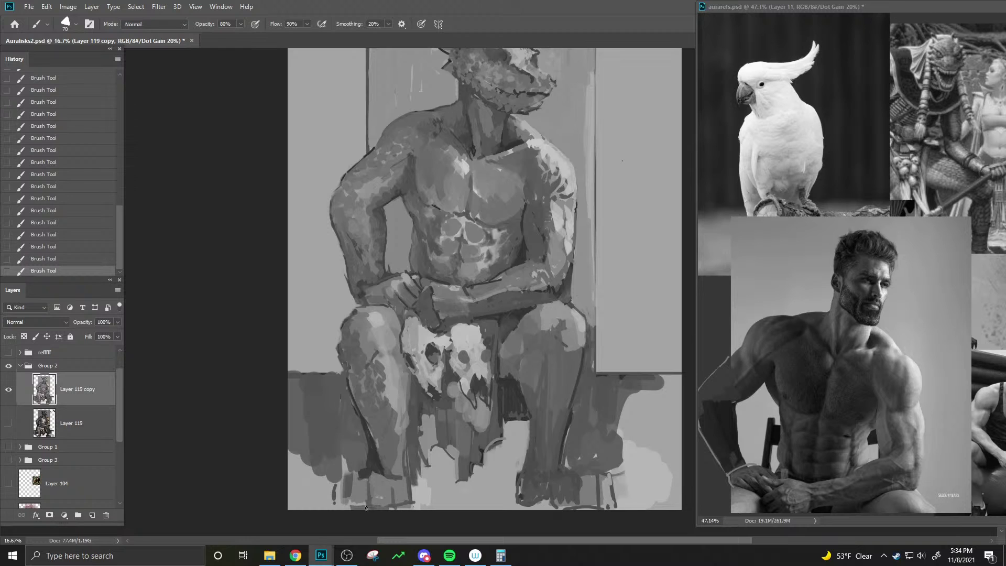
left_click(367, 472, "alt")
left_click(364, 488, "alt")
left_click(346, 485, "alt")
key("bracketright")
left_click(367, 472, "alt")
key("bracketleft")
key("bracketleft")
key("bracketright")
key("bracketright")
key("bracketleft")
left_click(363, 473, "alt")
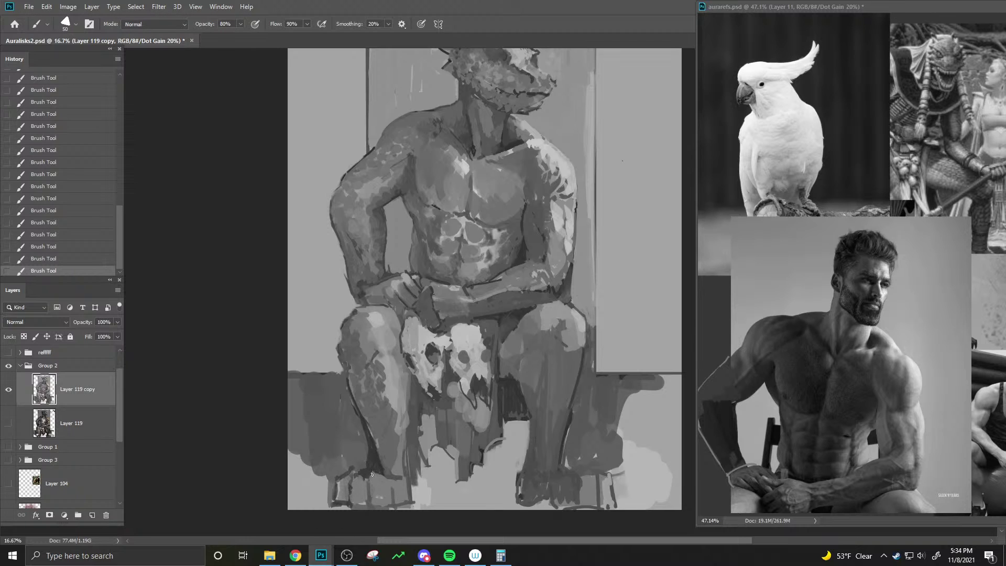
- Repaint the left-hand ankle and top of the foot with a sampled shin tone, then undo the last brush stroke
left_click(378, 440, "alt")
mouse_move(380, 447)
left_mouse_down()
mouse_move(380, 471)
mouse_move(403, 463)
left_mouse_up()
key("bracketright")
key("bracketright")
key("bracketright")
key("bracketright")
key("bracketright")
key("bracketleft")
key("bracketleft")
key("bracketleft")
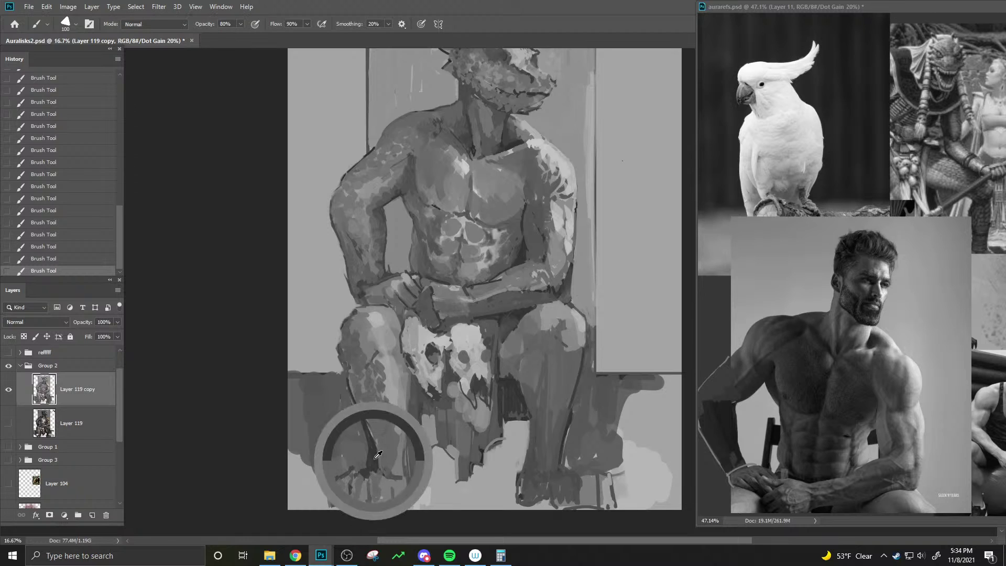
key("ctrl+z")
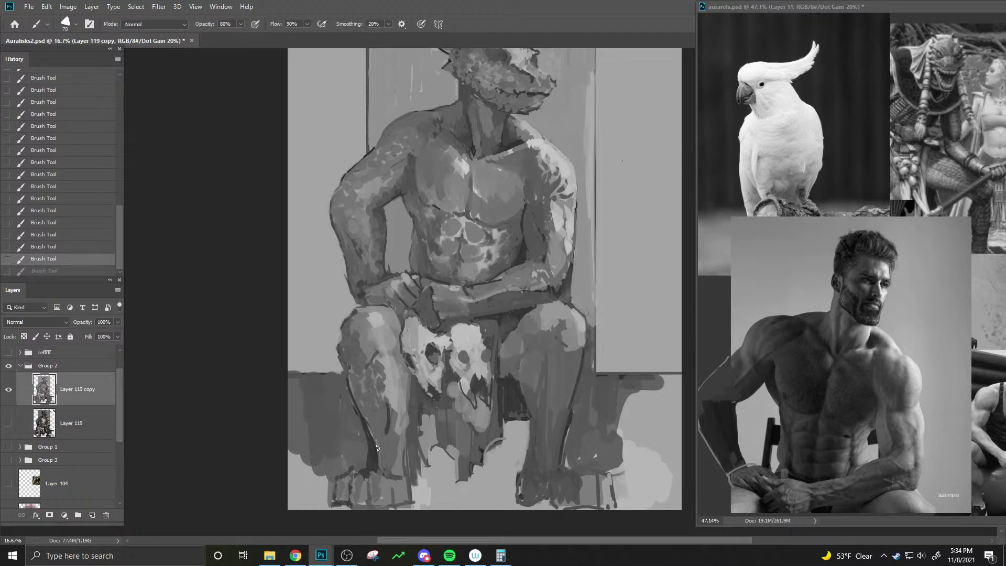
mouse_move(378, 435)
left_mouse_down()
mouse_move(383, 490)
mouse_move(390, 445)
mouse_move(392, 480)
left_mouse_up()
key("ctrl+z")
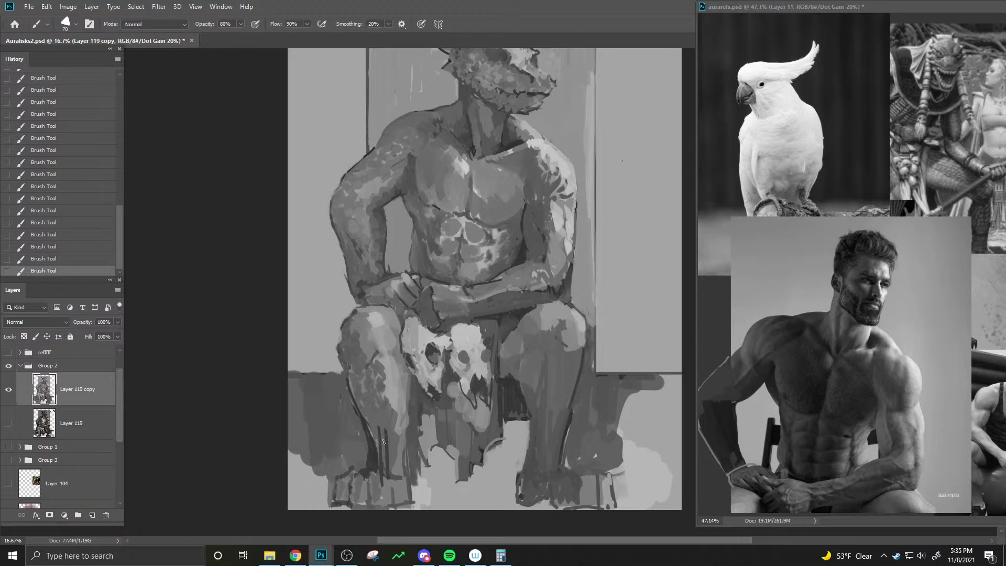
key("ctrl+z")
- Repaint the brow and eye area of the reptilian head with sampled tones and a size 30 brush
key("space")
left_click_drag(383, 479, 348, 518)
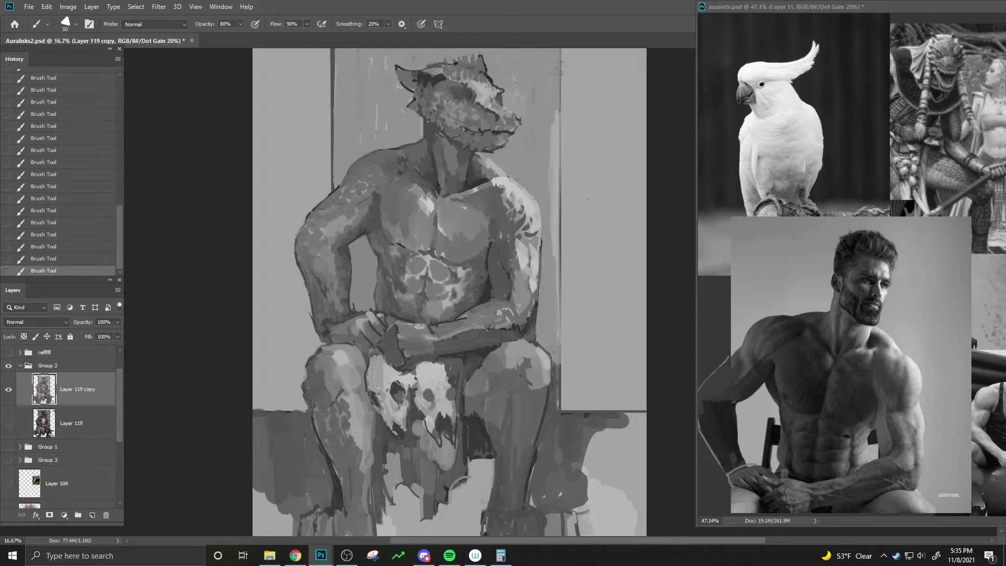
left_click_drag(465, 87, 453, 79)
key("bracketright")
left_click(450, 78, "alt")
left_click(444, 80, "alt")
left_click(446, 78, "alt")
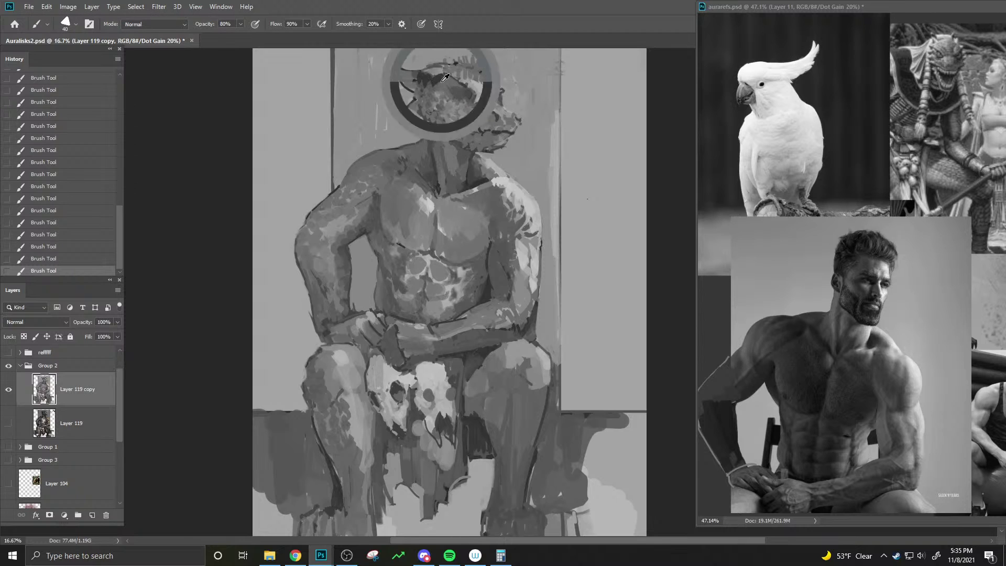
key("bracketleft")
key("ctrl+z")
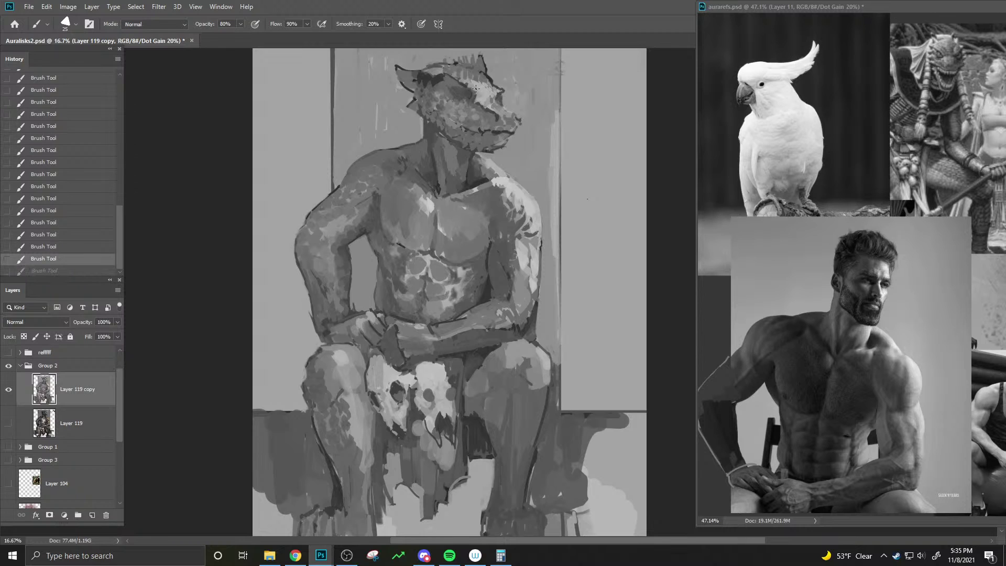
key("bracketright")
left_click_drag(464, 90, 456, 84)
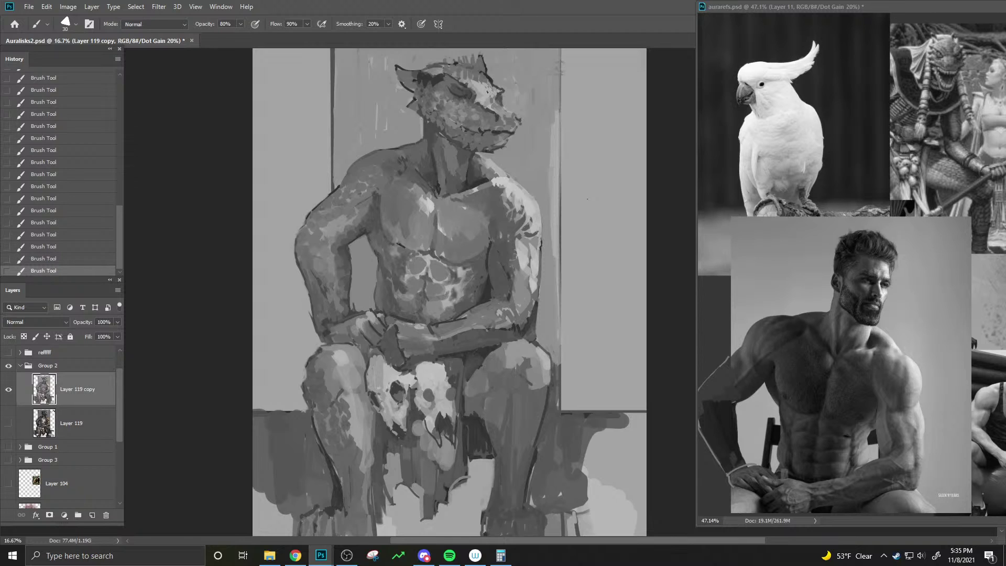
key("ctrl+z")
key("ctrl+shift+z")
- Refine the profile of the snout with tones sampled from the head
left_click(492, 104, "alt")
left_click(493, 101, "alt")
mouse_move(506, 88)
left_mouse_down()
mouse_move(490, 74)
mouse_move(503, 91)
left_mouse_up()
- Rework the shading between the right-hand side of the chest and the upper arm with a size 70 brush and a sampled tone
key("bracketright")
key("bracketright")
key("bracketright")
key("bracketright")
key("bracketleft")
key("bracketleft")
left_click(494, 224, "alt")
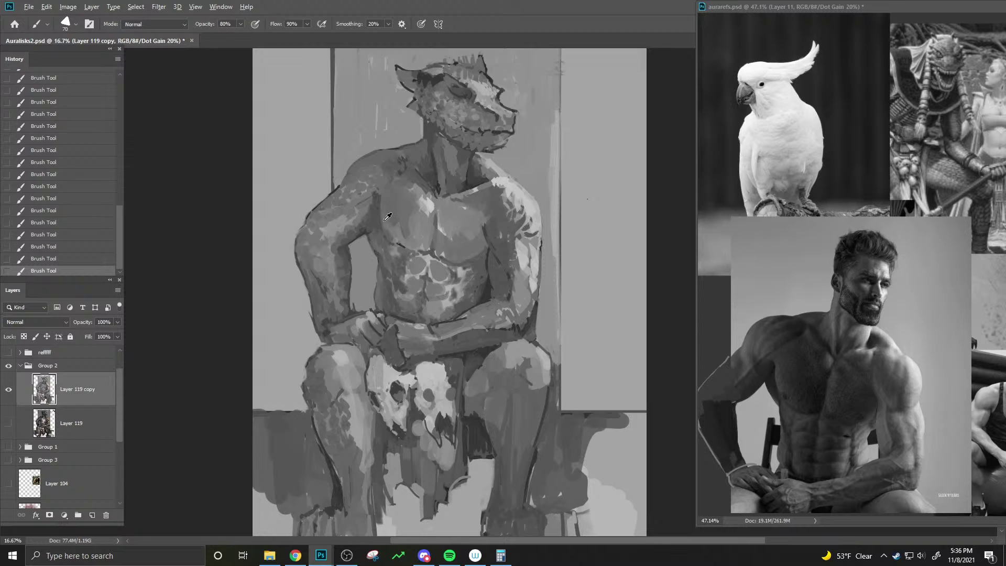
- Soften the shading on the left-hand chest and shoulder with sampled tones at 44% brush opacity
left_click(371, 198, "alt")
key("4")
left_click(349, 210, "alt")
key("4")
key("4")
key("bracketright")
key("bracketright")
key("bracketleft")
key("bracketleft")
key("bracketleft")
key("bracketleft")
key("bracketleft")
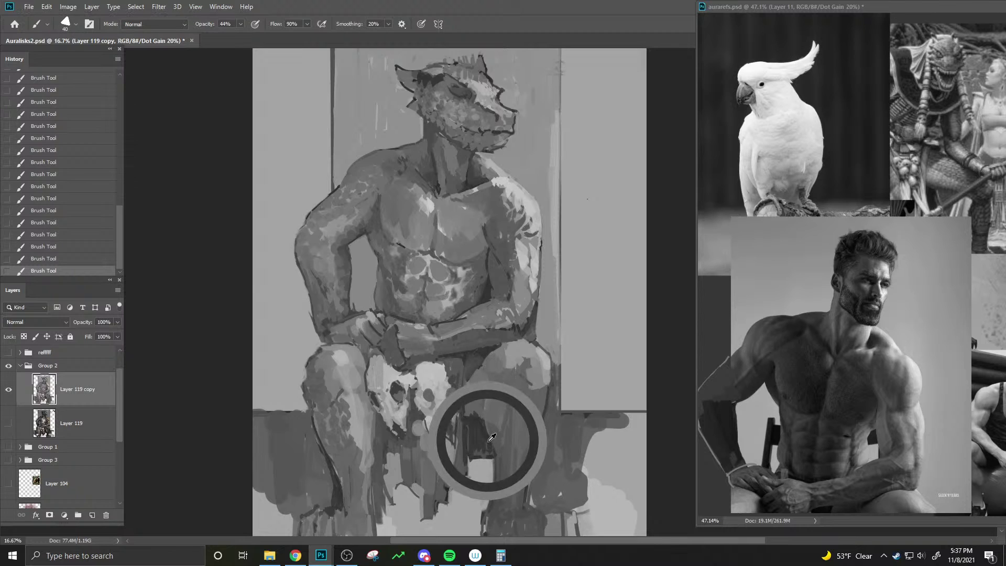
- Rework the right-hand shin down to the ankle at 100% opacity, enlarging the brush to size 50
key("0")
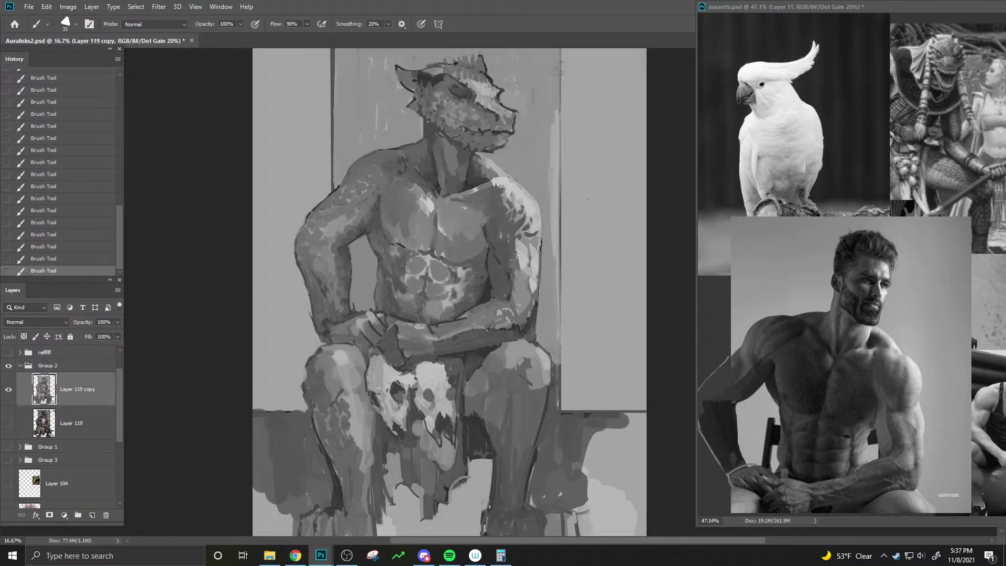
key("ctrl+z")
key("bracketright")
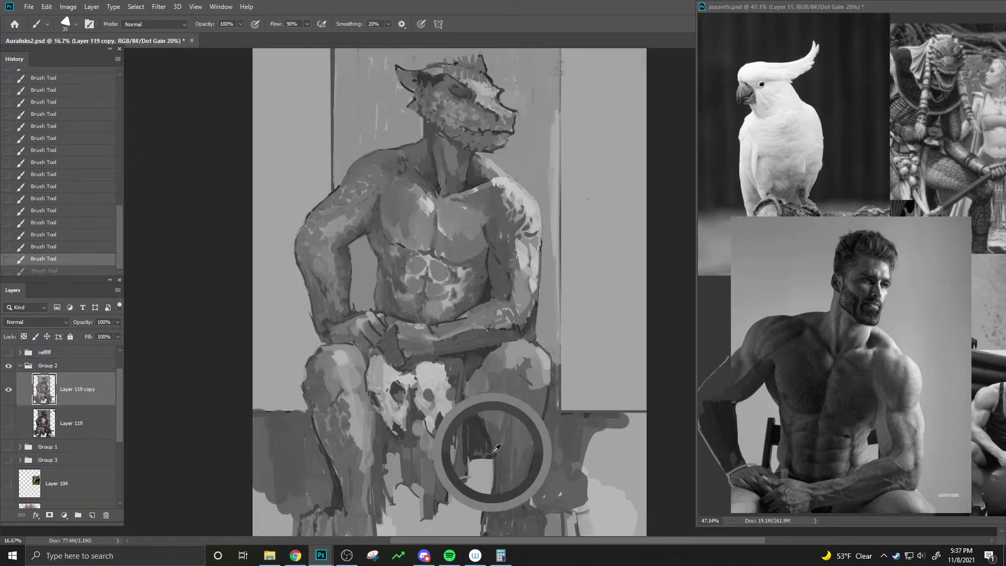
mouse_move(537, 452)
left_mouse_down()
mouse_move(541, 460)
mouse_move(496, 475)
left_mouse_up()
key("bracketright")
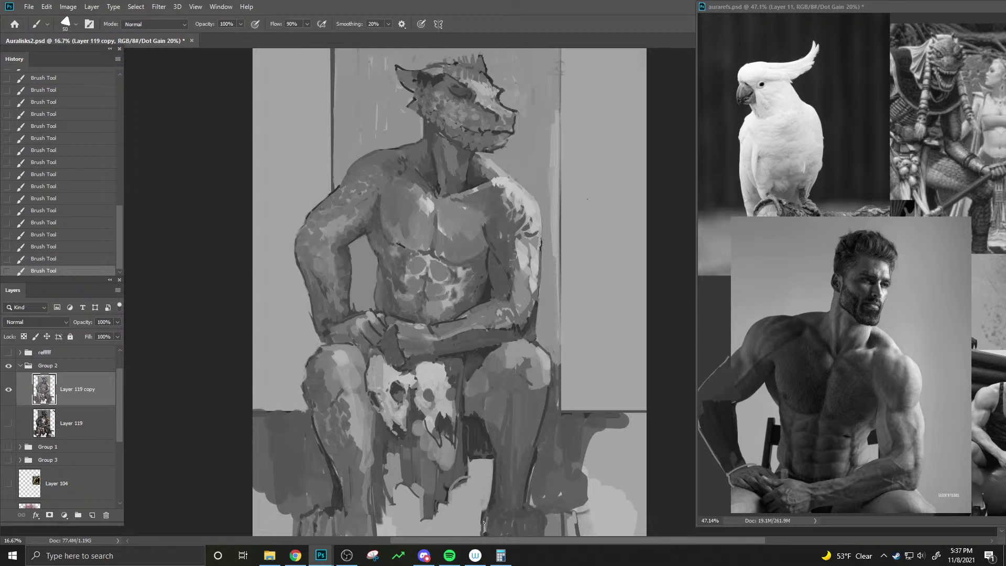
mouse_move(483, 523)
left_mouse_down()
mouse_move(490, 497)
mouse_move(501, 496)
left_mouse_up()
- Paint dark toe details along the base of the left-hand foot with a sampled tone and a size 40 brush
key("space")
left_click_drag(494, 535, 507, 487)
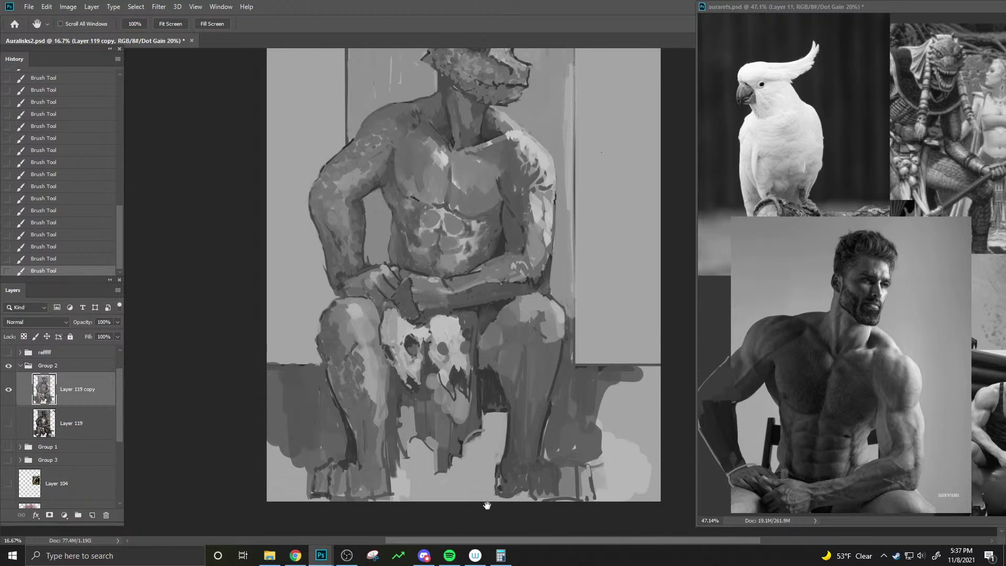
left_click(363, 438, "alt")
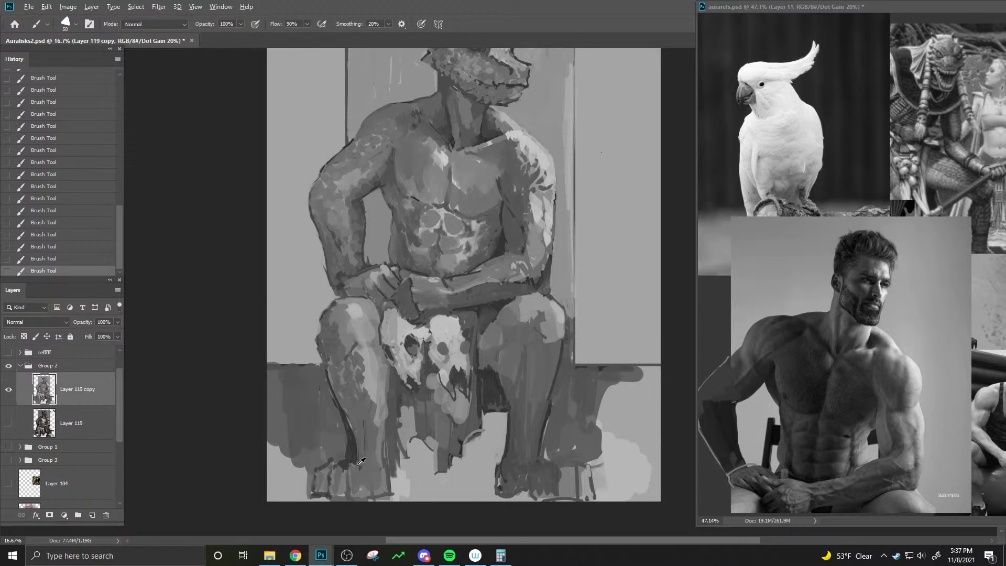
key("bracketleft")
left_click_drag(366, 495, 386, 496)
- Switch to the browser, skim the Once Upon a Time in America trailer on IMDb for scenes, and return to the painting
key("alt+Tab")
key("alt+Tab")
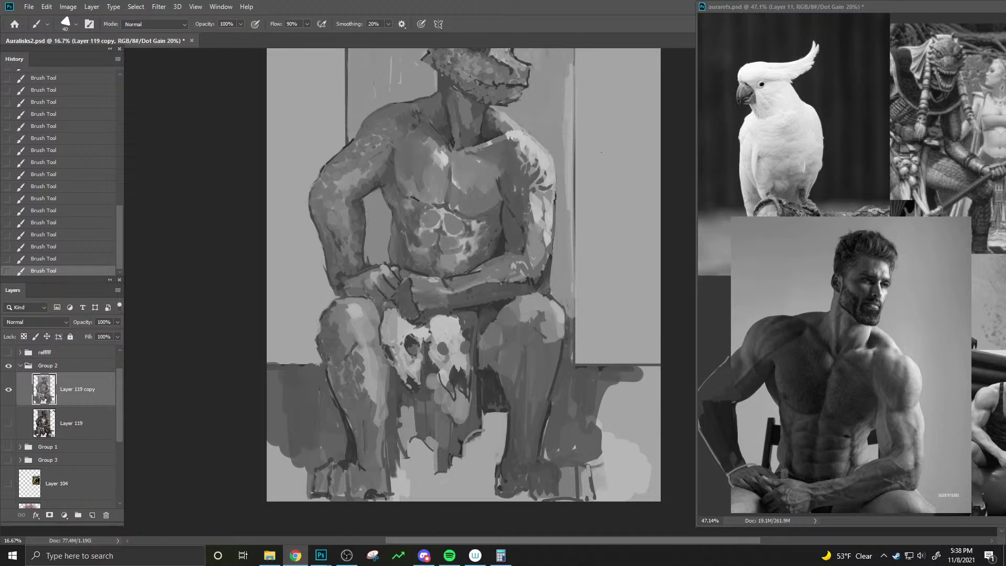
mouse_move(295, 555)
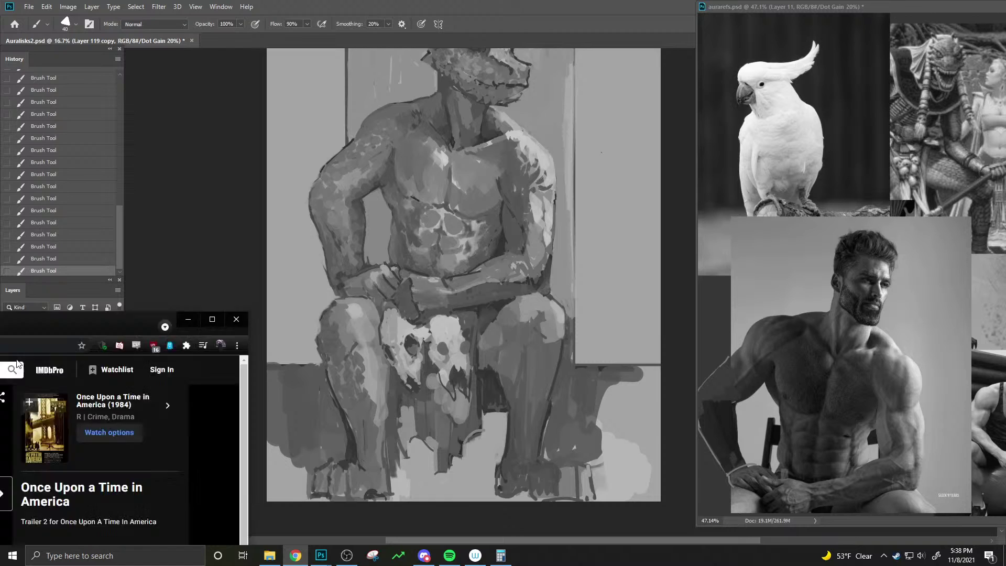
left_click(72, 353)
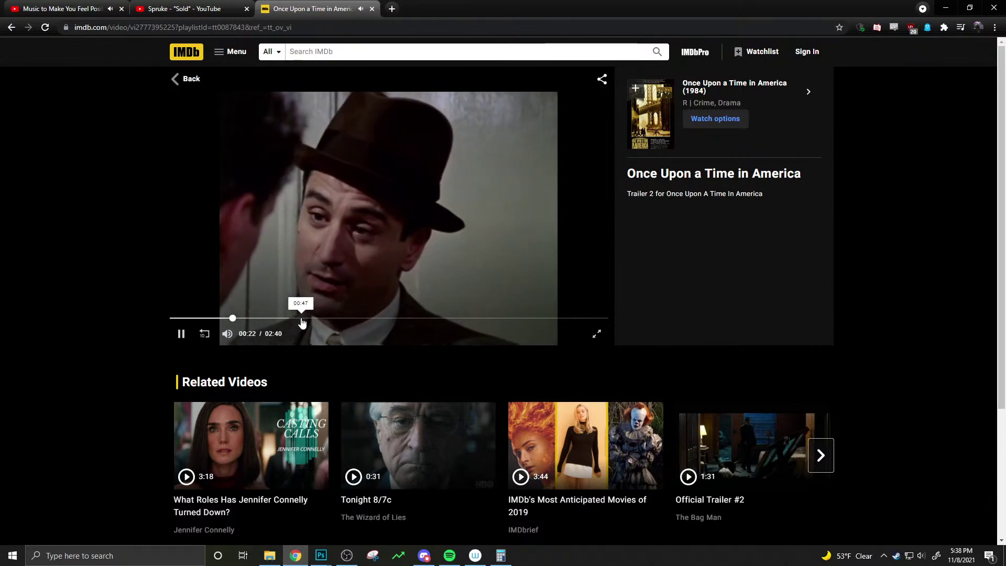
left_click(313, 283)
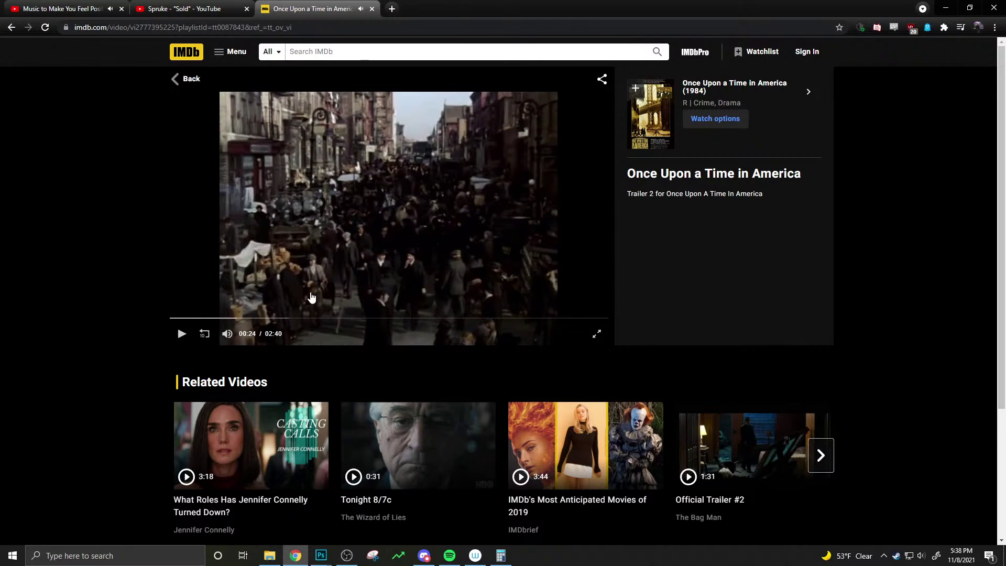
left_click_drag(291, 324, 376, 318)
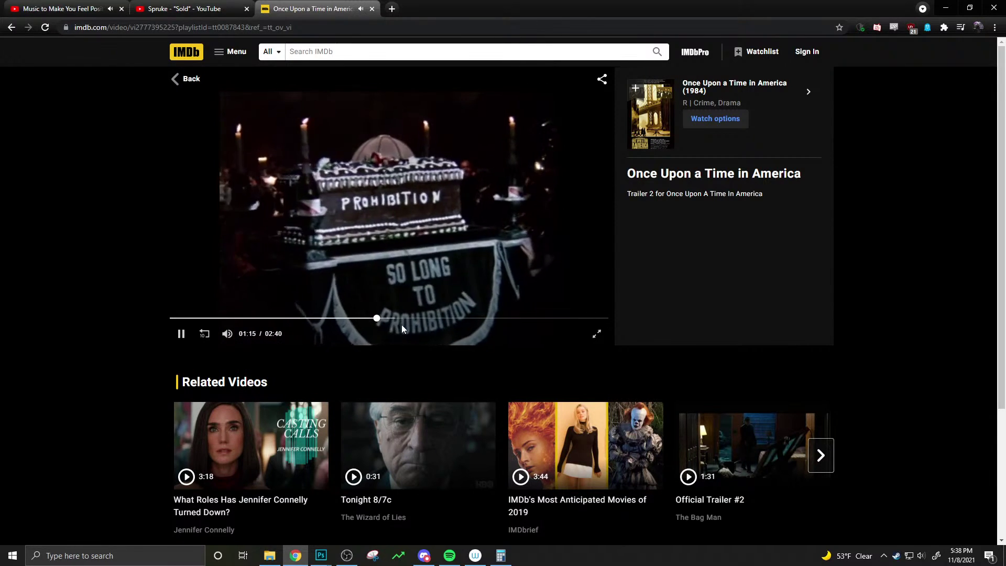
left_click(370, 274)
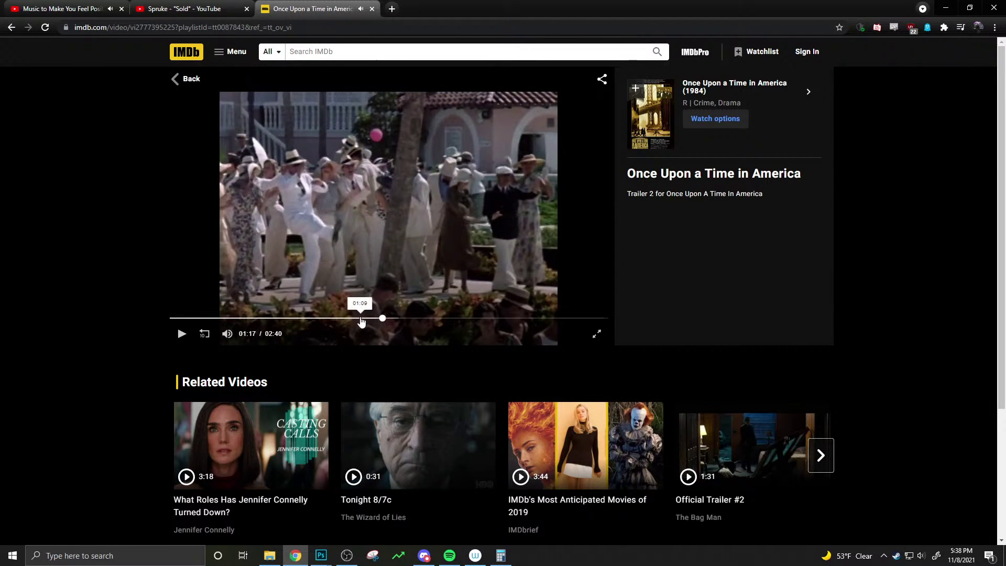
left_click(361, 318)
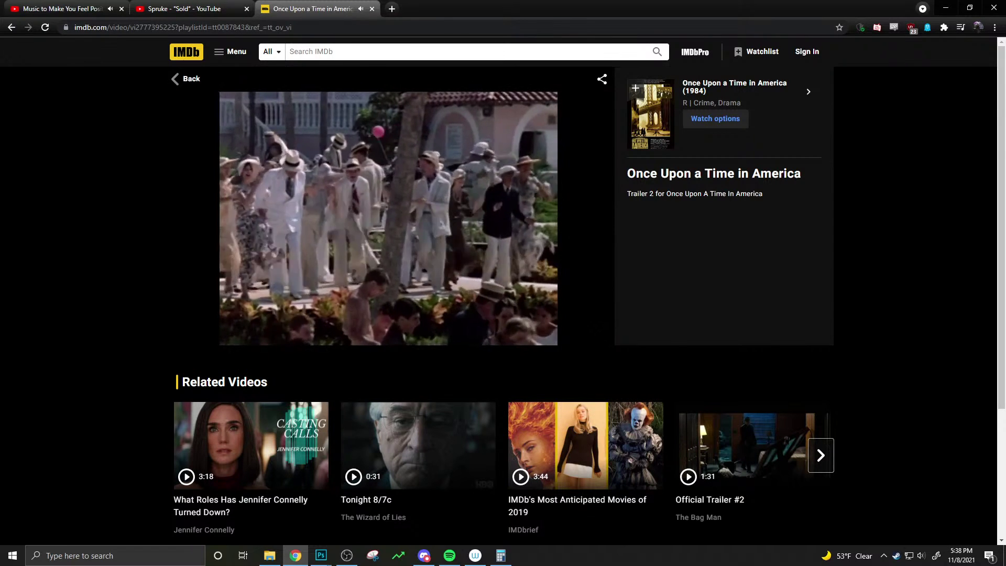
left_click(387, 286)
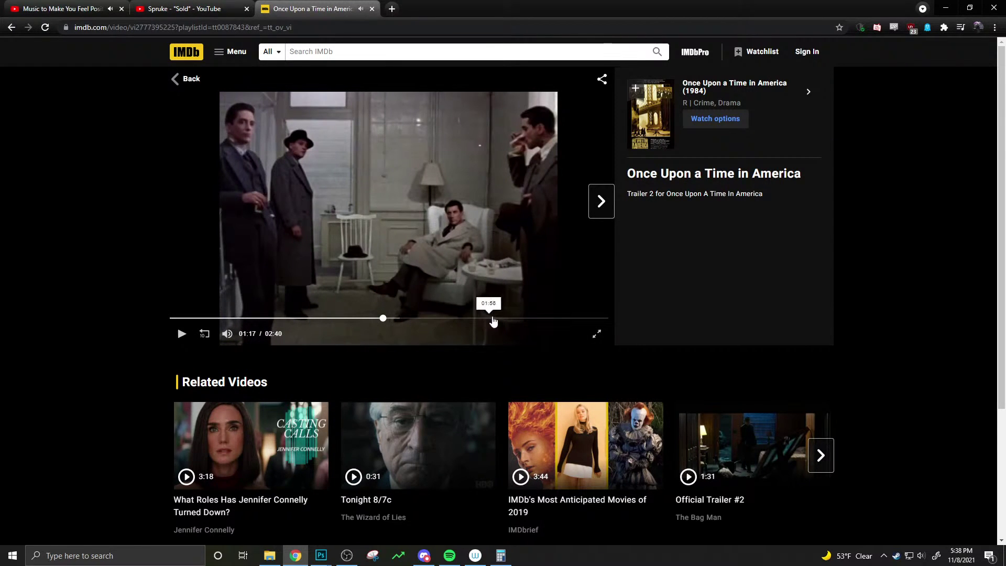
left_click(496, 319)
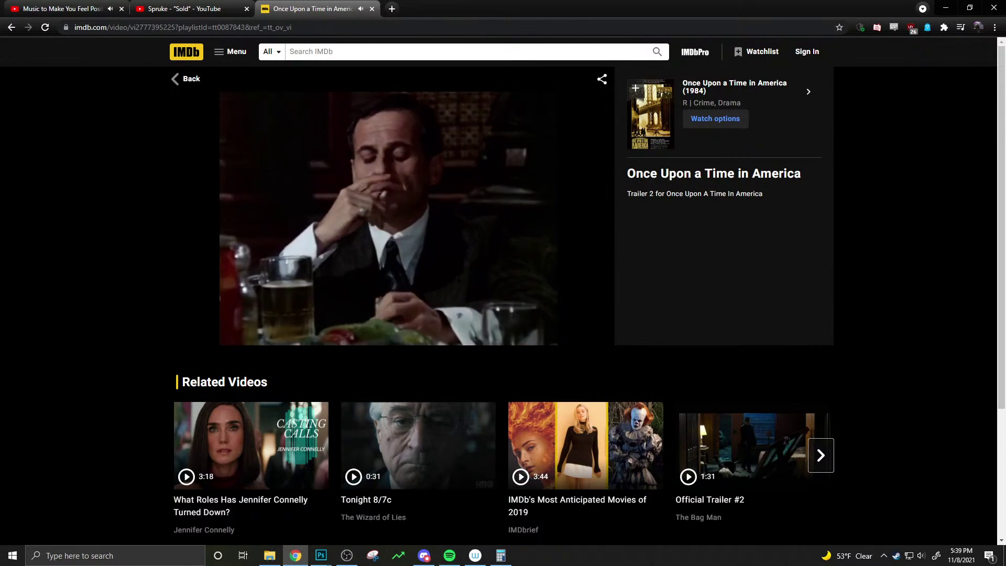
mouse_move(512, 253)
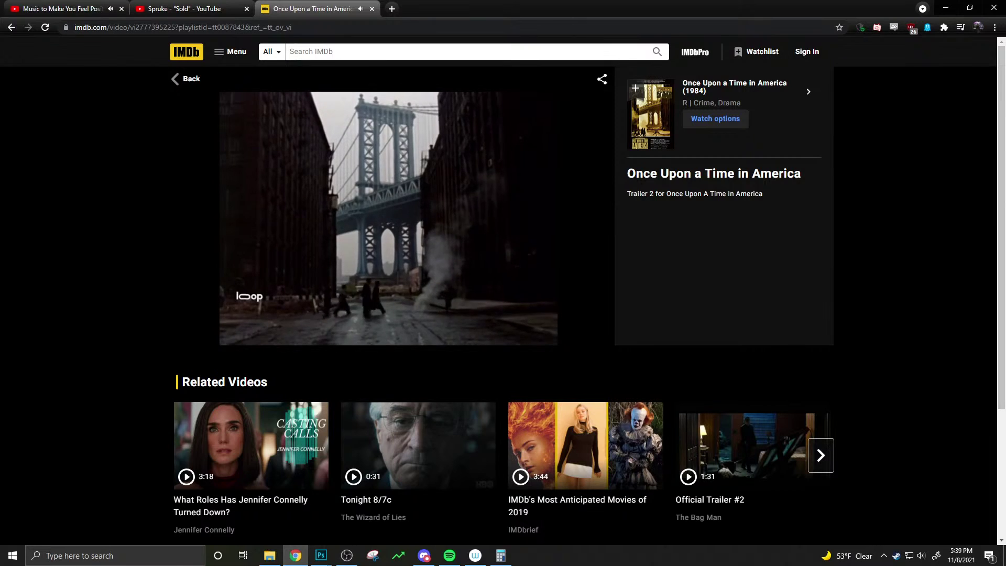
left_click(480, 246)
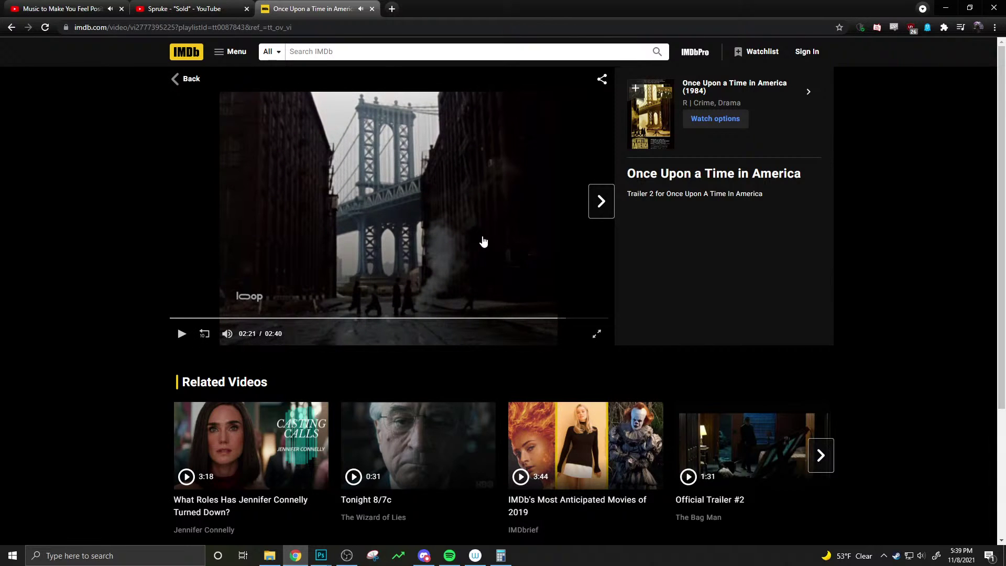
left_click(946, 8)
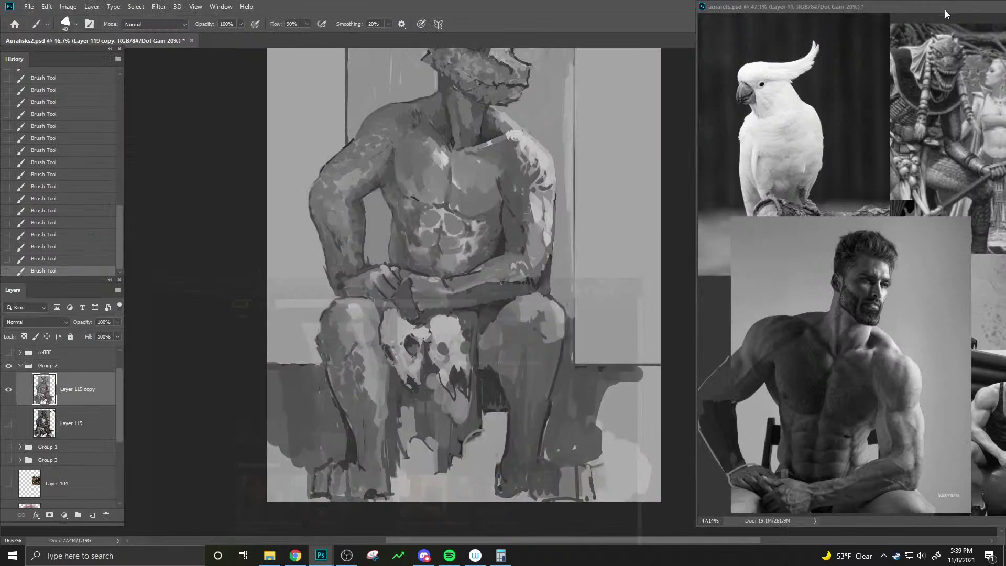
- Touch up the left-hand lower shin and the top of its foot with sampled tones and a size 60 brush
scroll(434, 307, "up", 2)
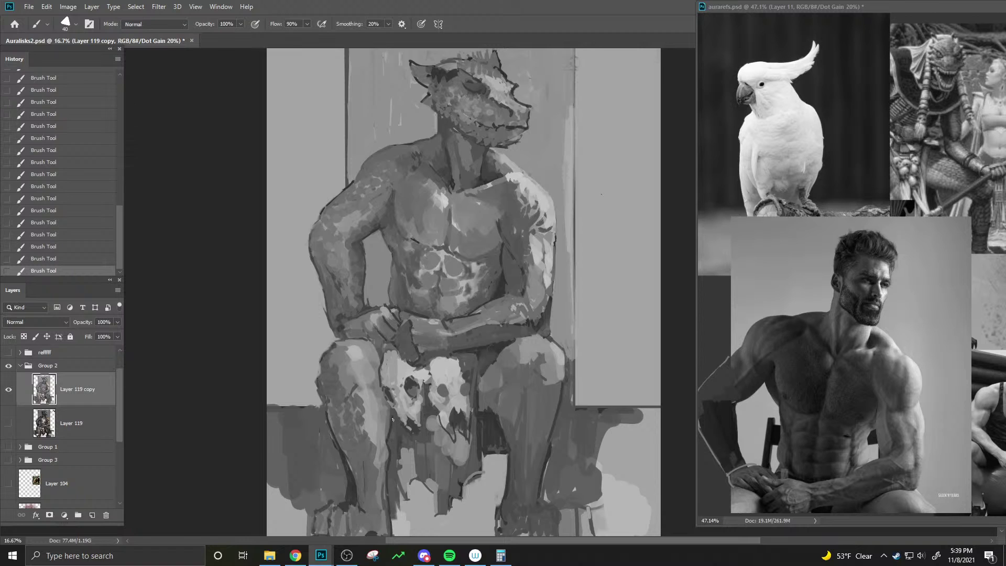
left_click_drag(419, 380, 388, 344)
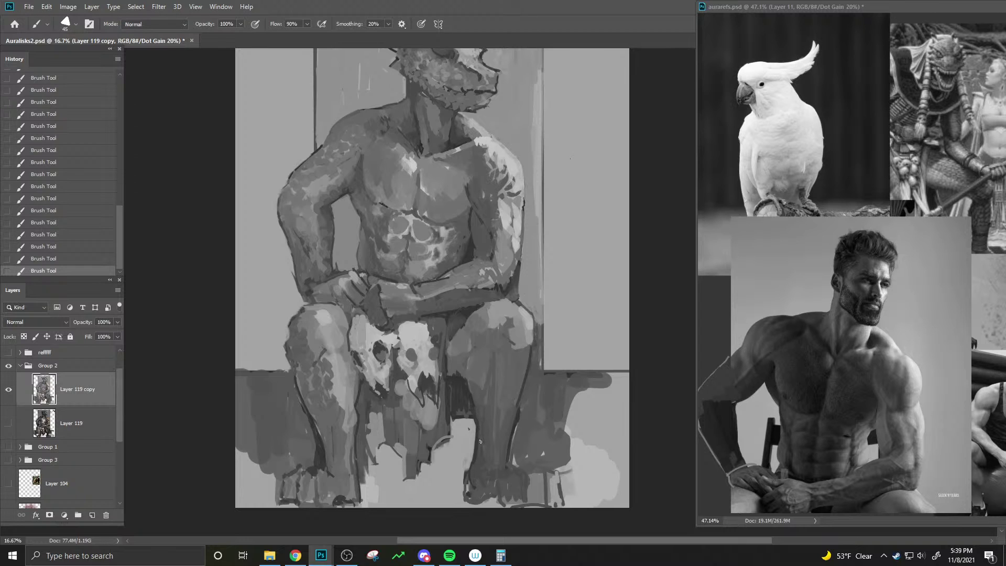
left_click_drag(459, 430, 493, 442)
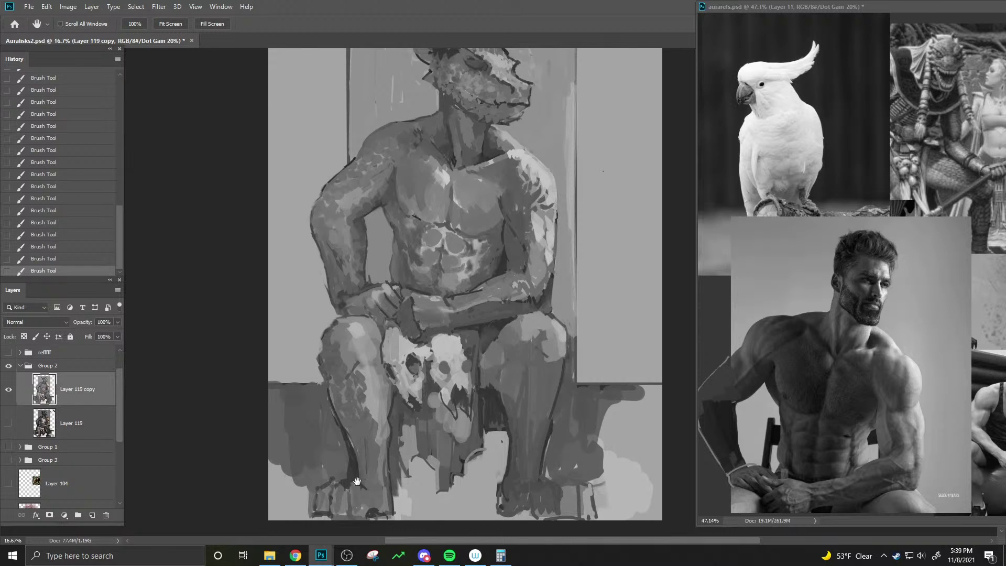
key("ctrl+minus")
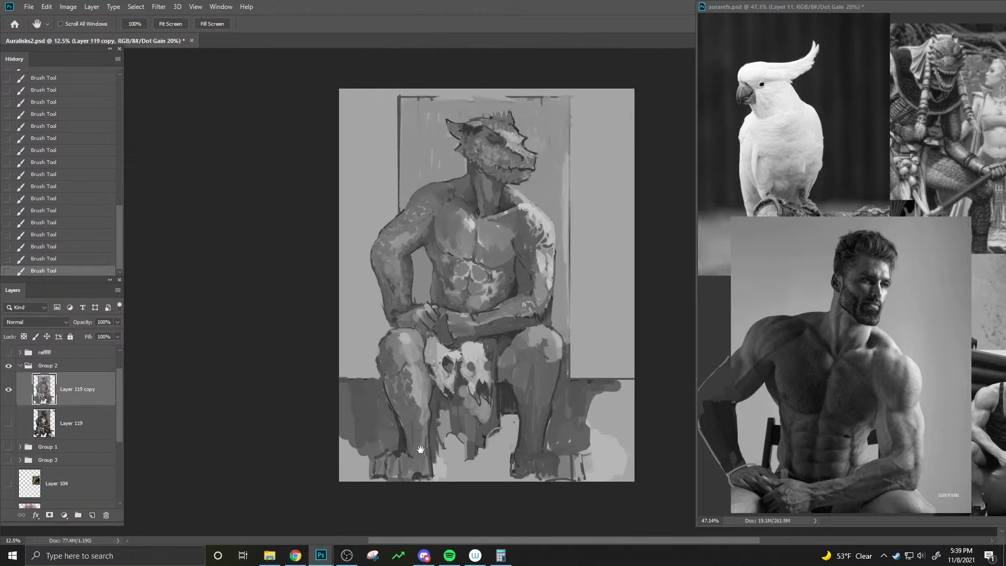
scroll(383, 441, "up", 2)
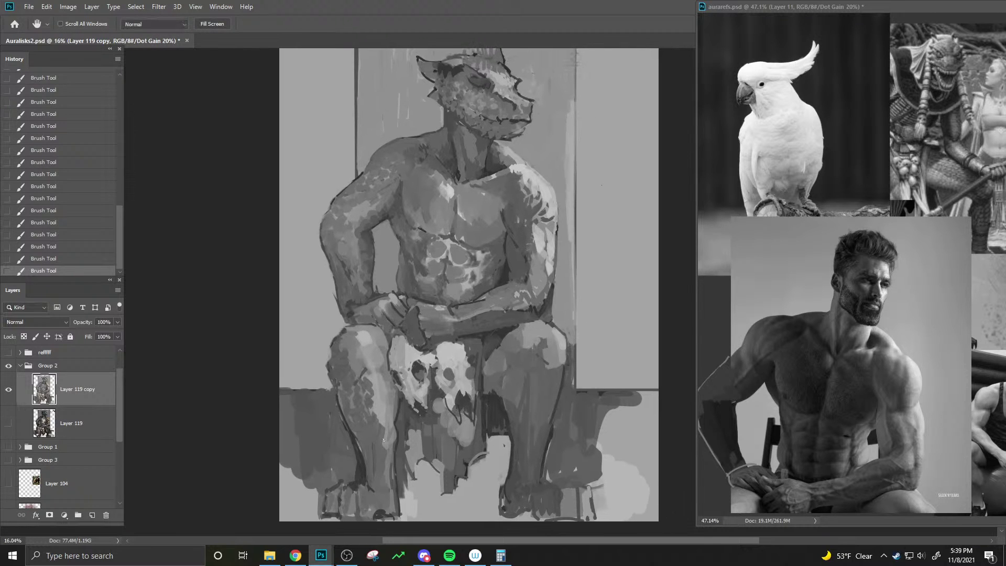
left_click_drag(352, 451, 350, 448)
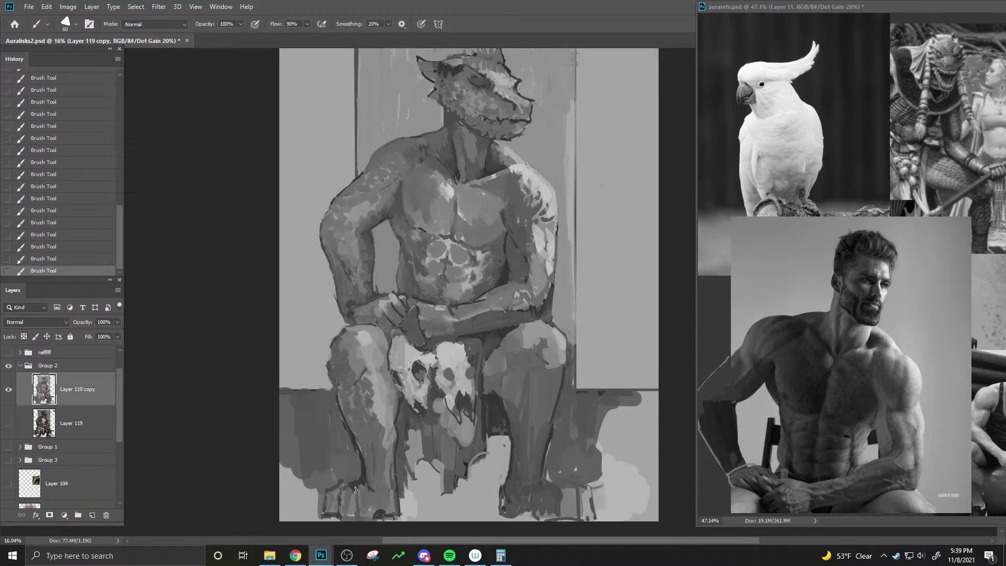
left_click(345, 487, "alt")
left_click(350, 489, "alt")
left_click_drag(351, 488, 354, 492)
- Refine the eye sockets and outer edge of the two skulls with sampled tones, and turn off the painting's greyscale proof view
left_click(419, 366, "alt")
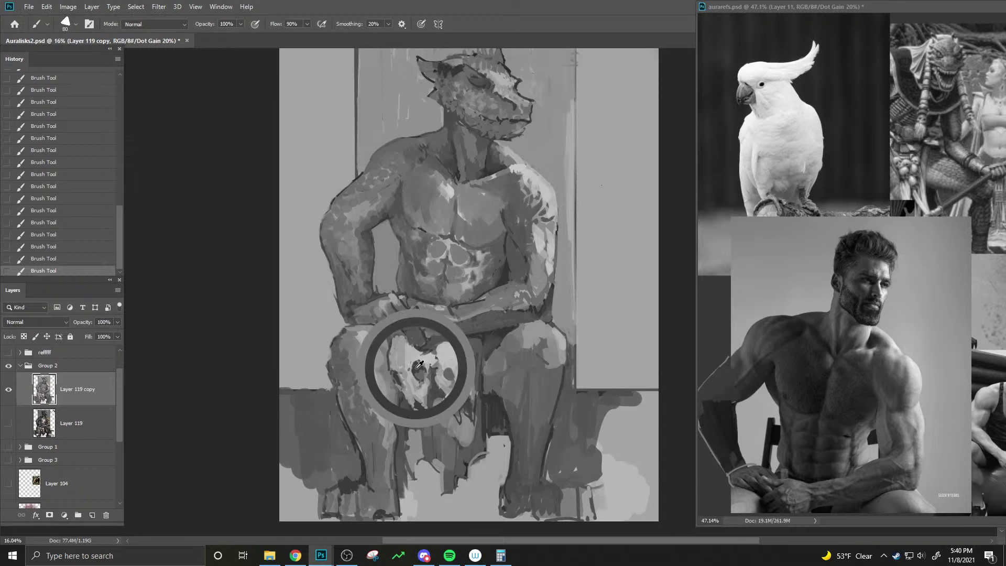
left_click(464, 362, "alt")
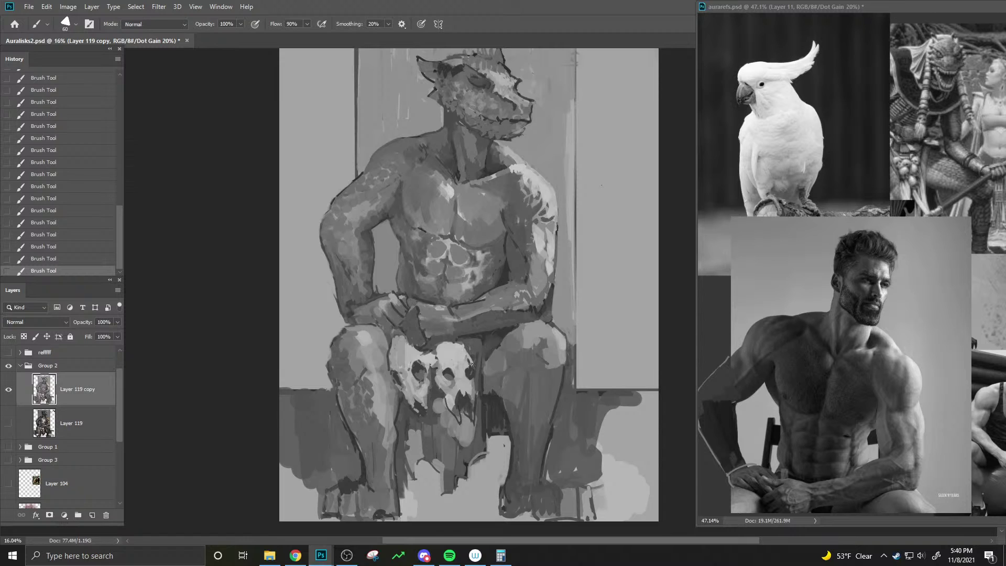
key("ctrl+z")
left_click_drag(466, 353, 474, 366)
left_click(457, 414, "alt")
key("ctrl+y")
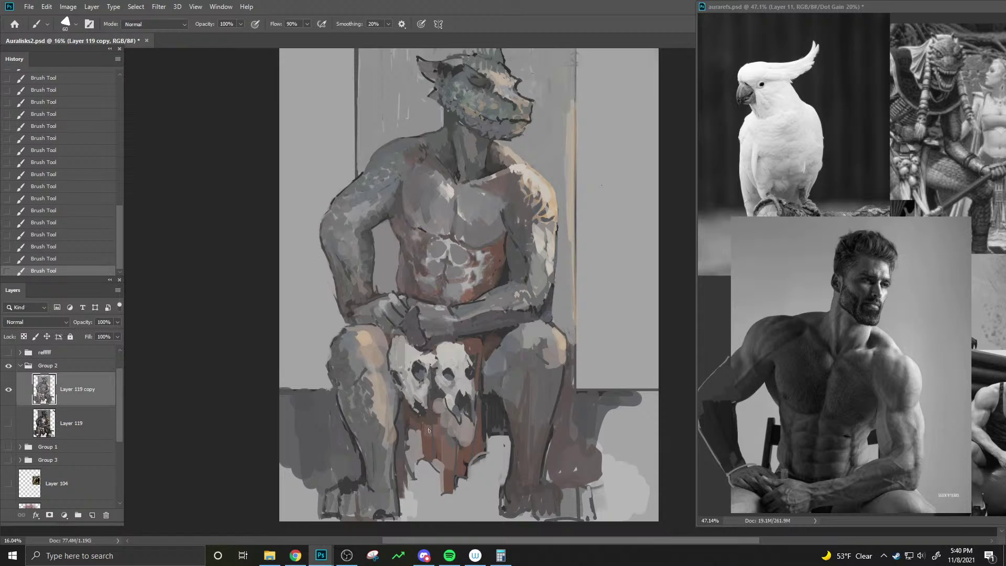
- Touch up the gaps along the skulls' lower jaws with tones sampled from the cloth and bone
left_click(450, 402, "alt")
left_click(418, 407, "alt")
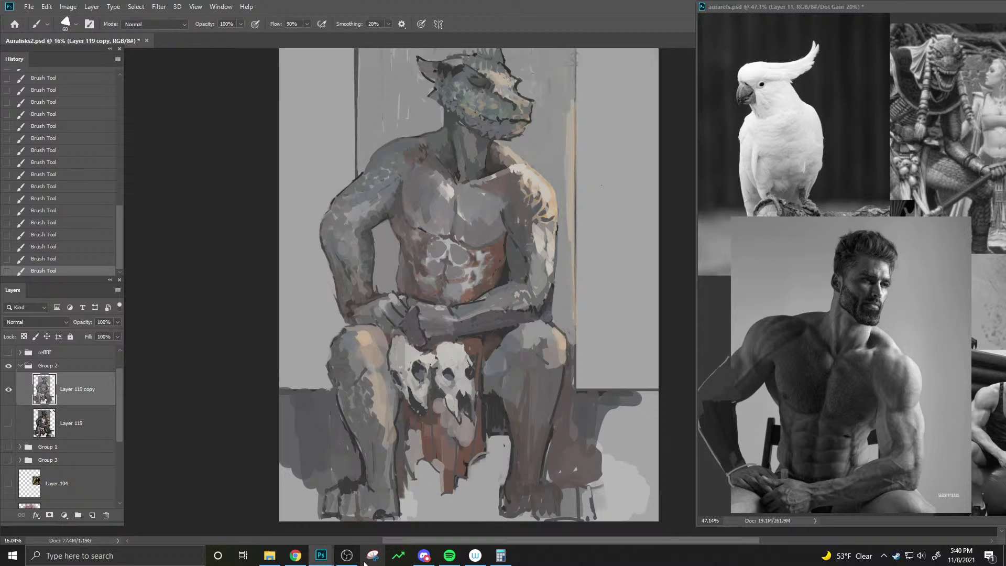
left_click(426, 402, "alt")
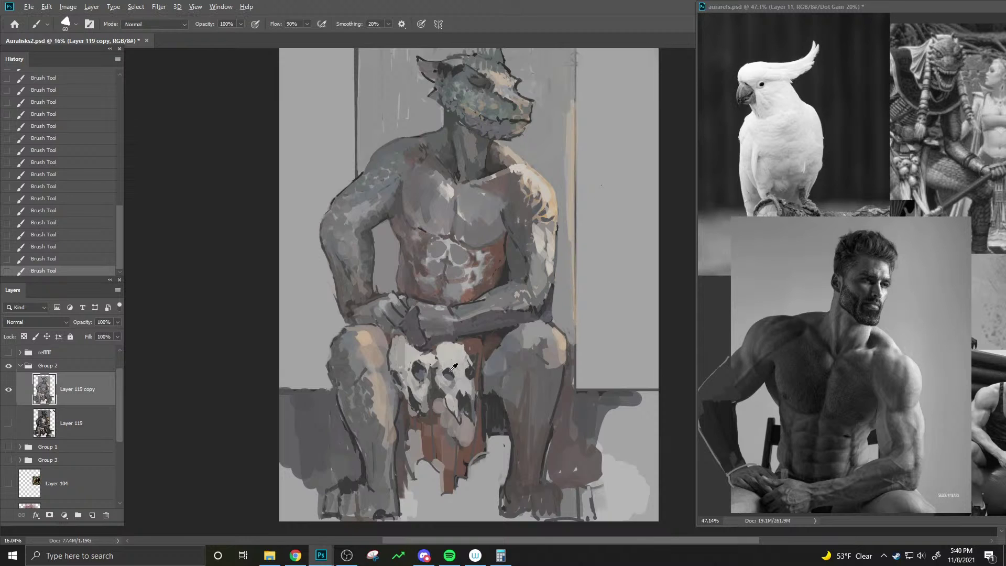
- Shade the bone around both skulls' eye sockets with sampled tones, setting the brush to size 70 and 50% opacity
key("bracketright")
key("bracketright")
key("bracketright")
key("bracketright")
key("4")
key("bracketright")
key("bracketleft")
key("2")
key("bracketright")
key("5")
key("bracketleft")
left_click(454, 386, "alt")
key("bracketright")
left_click(457, 382, "alt")
left_click(426, 380, "alt")
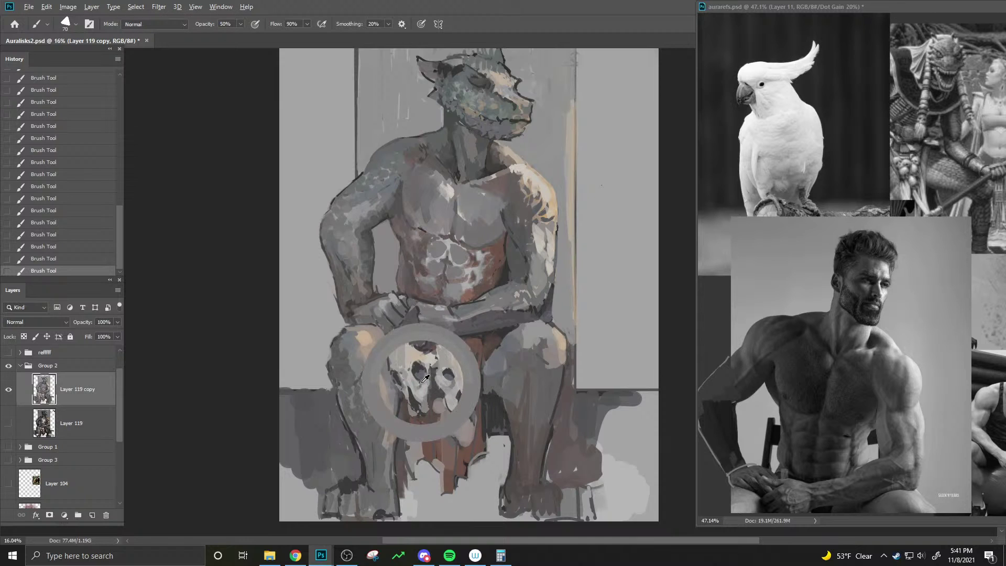
- Soften the right-hand skull's cheek and lower jaw with sampled tones, using a size 125 brush at 40% opacity
key("bracketright")
key("bracketright")
left_click(458, 377, "alt")
left_click(454, 371, "alt")
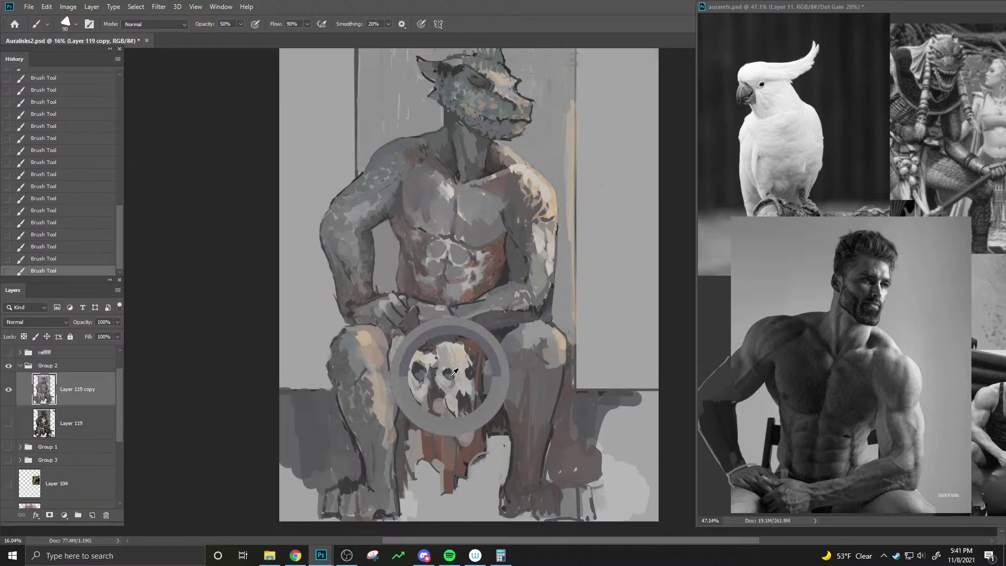
key("bracketright")
key("bracketright")
key("bracketright")
key("4")
left_click_drag(456, 395, 457, 415)
key("bracketleft")
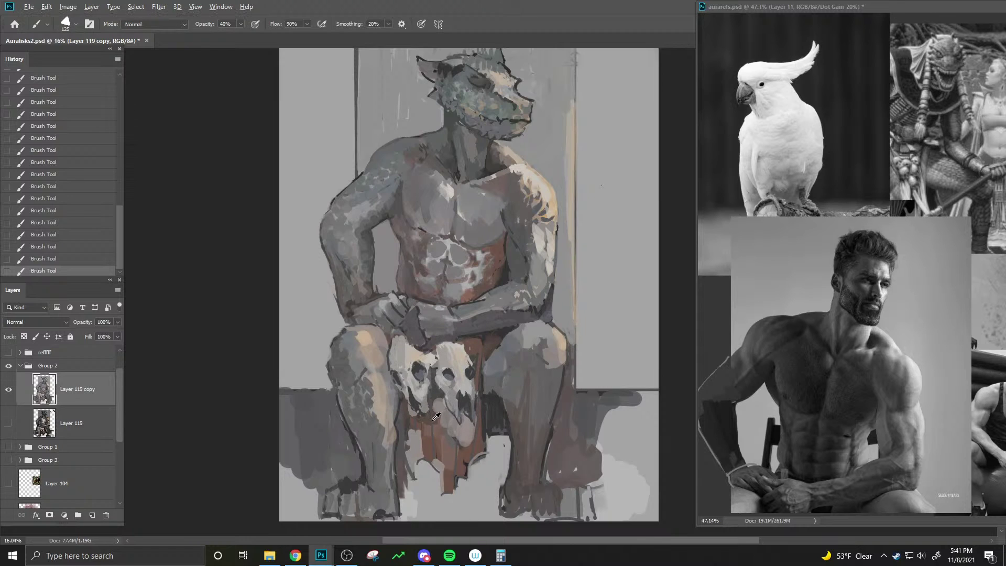
- Paint reddish-brown cloth over the grey patches beneath the skulls, setting the brush to size 150 and 90% opacity
mouse_move(440, 412)
left_mouse_down()
mouse_move(436, 421)
mouse_move(447, 419)
left_mouse_up()
key("bracketright")
key("bracketright")
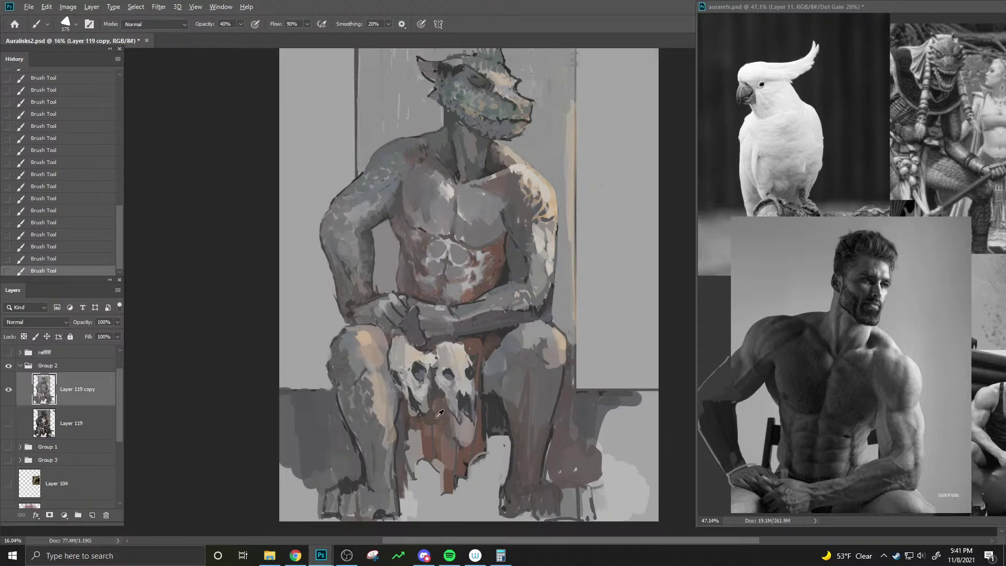
key("bracketleft")
key("9")
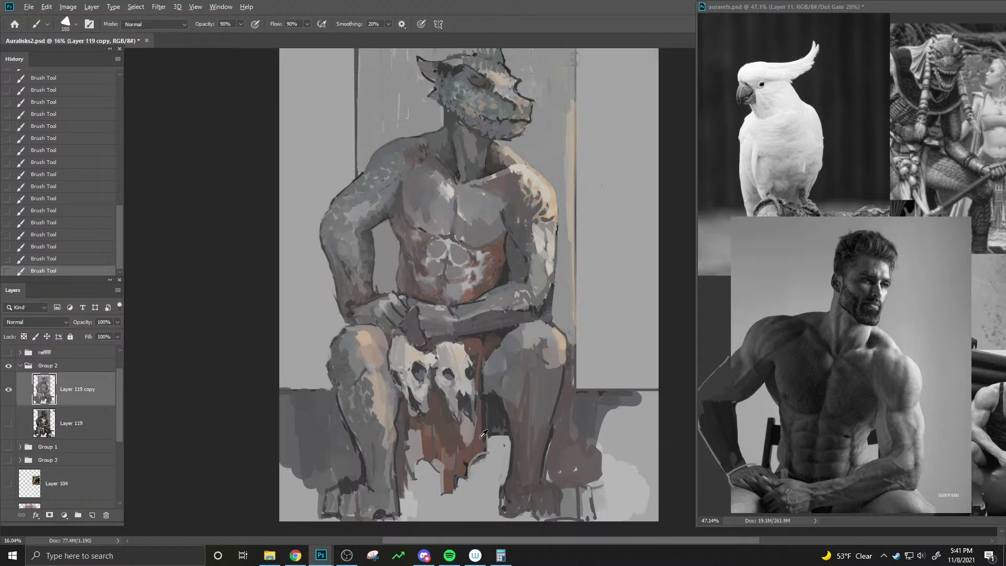
- Sharpen the skulls' inner edges and the right-hand skull's jaw with sampled tones and a size 40 brush
key("bracketleft")
left_click(438, 382, "alt")
key("bracketleft")
key("bracketleft")
key("bracketleft")
key("bracketleft")
left_click(436, 362, "alt")
left_click(459, 396, "alt")
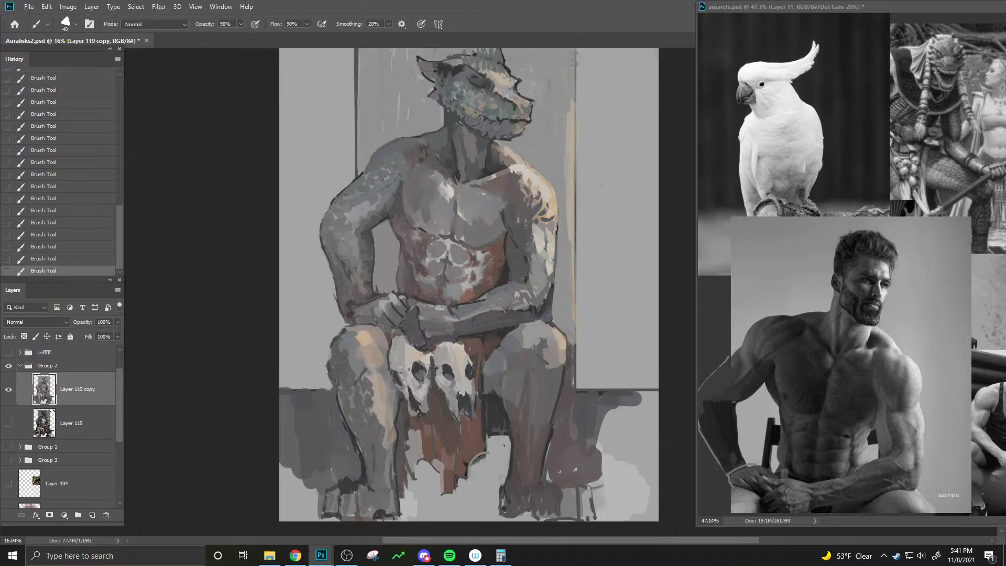
- Switch to the aurarefs.psd reference document, show Layer 21, and move its feathered-figure image into view
key("space")
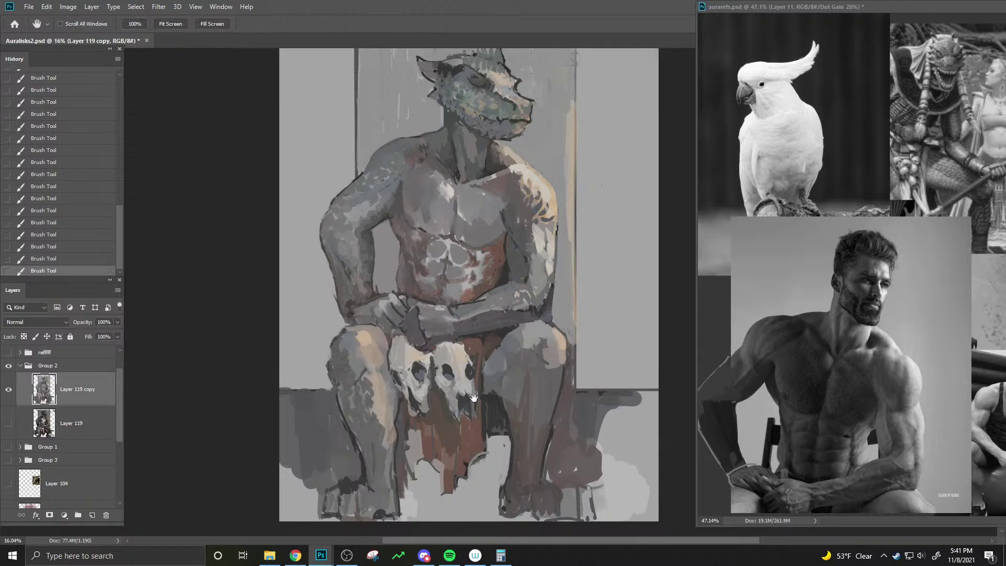
left_click_drag(504, 382, 456, 411)
scroll(435, 371, "down", 2)
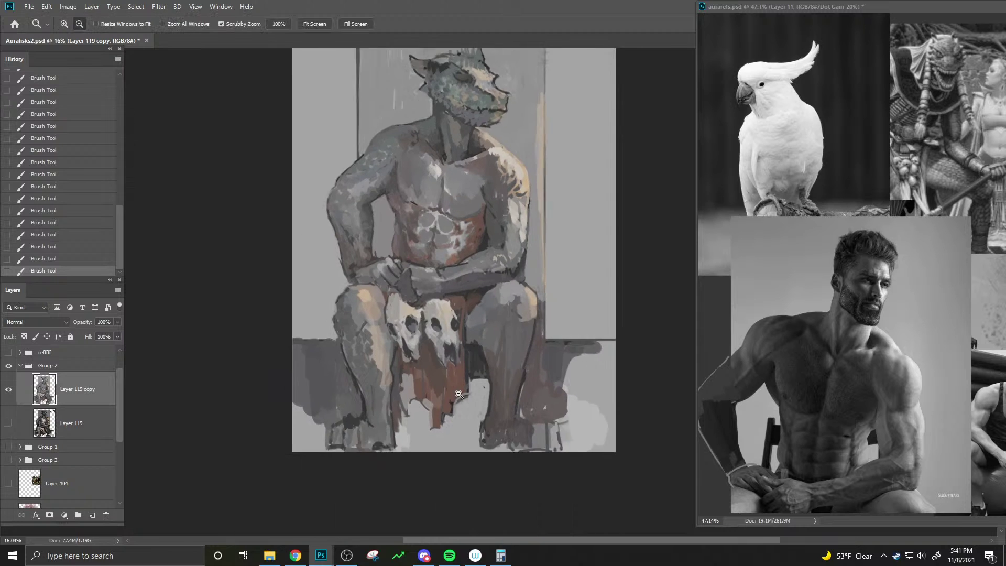
left_click_drag(489, 353, 471, 412)
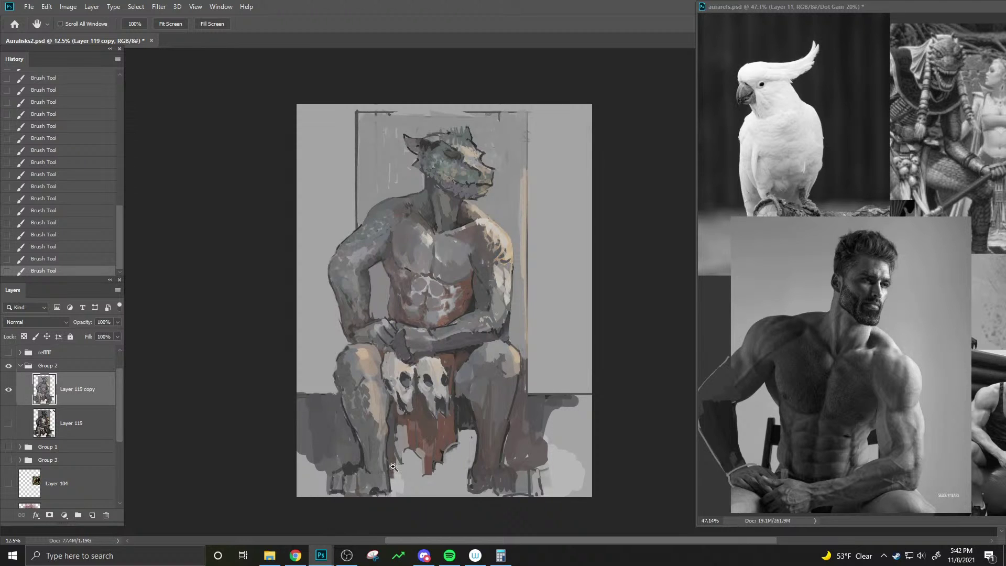
key("ctrl+space")
left_click_drag(399, 443, 435, 420)
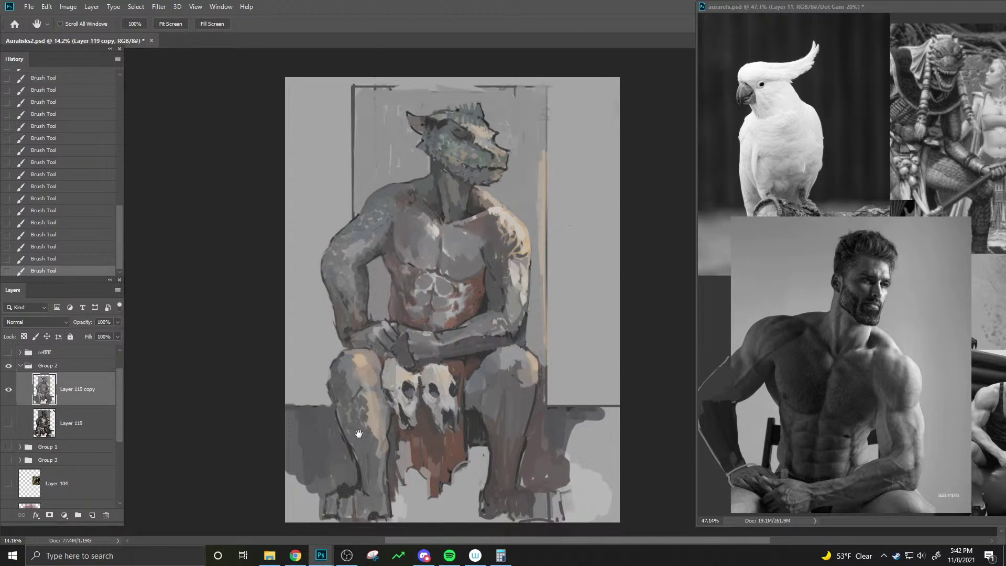
left_click(757, 282)
key("alt+Tab")
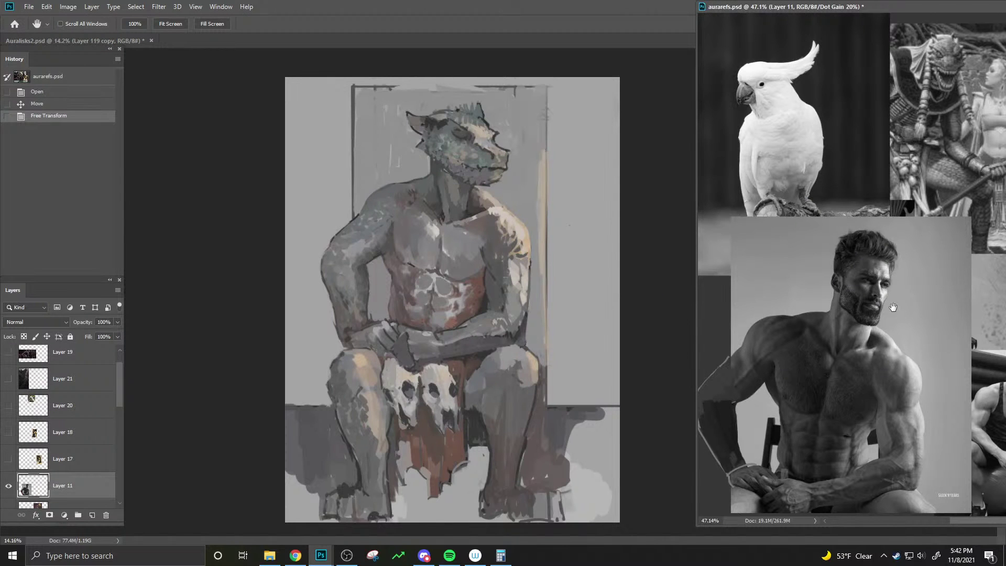
key("alt+Tab")
key("Tab")
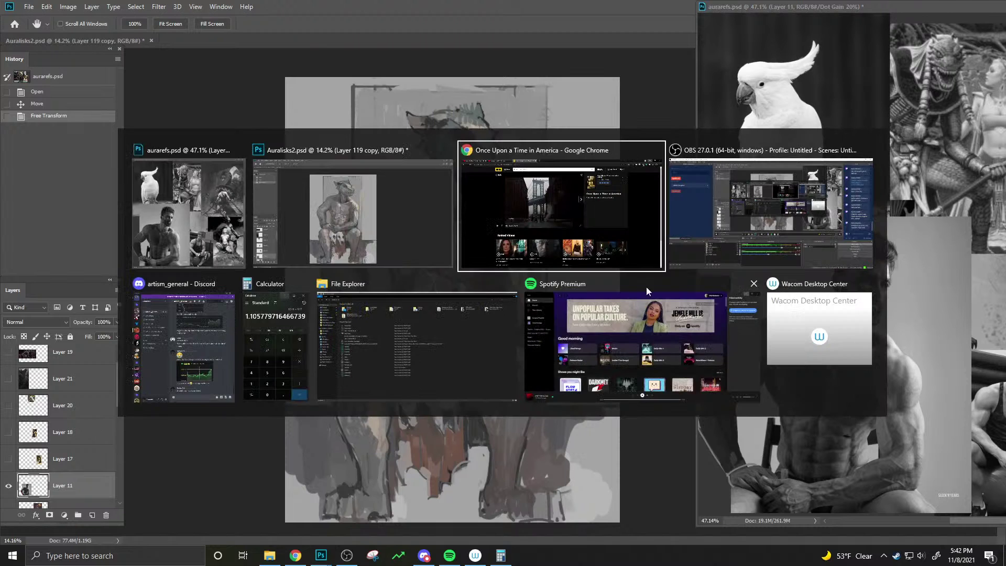
left_click(188, 232)
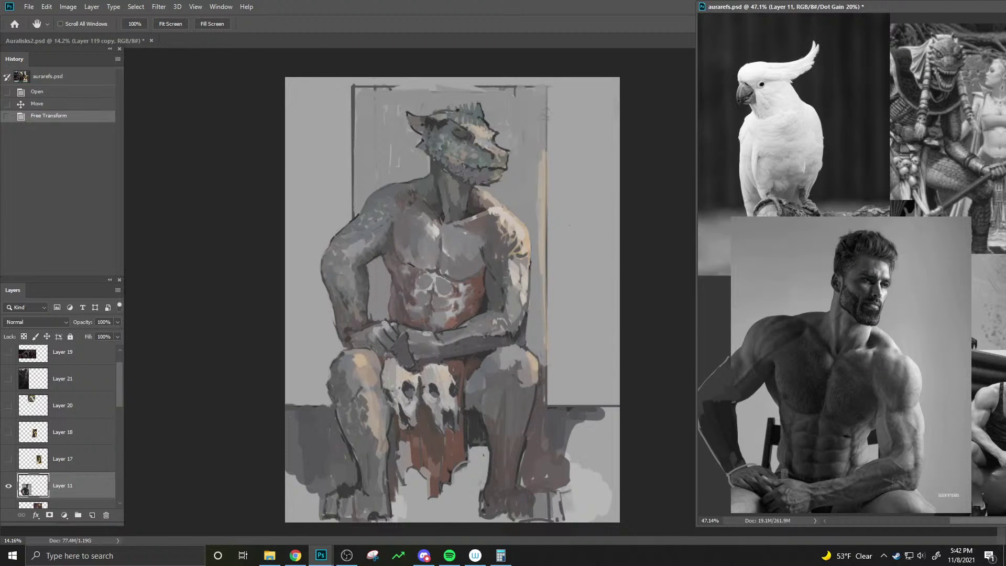
left_click(9, 379)
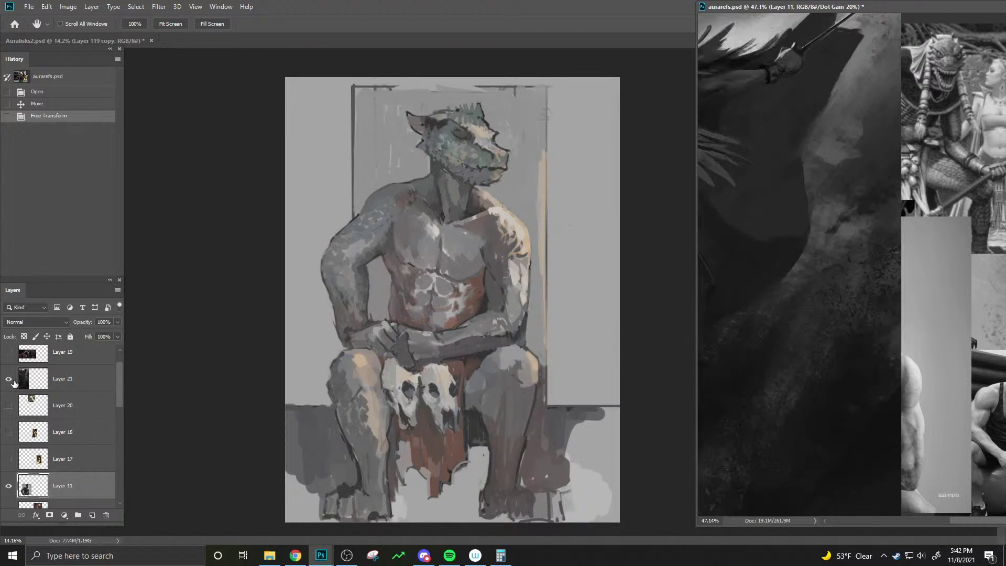
left_click_drag(868, 321, 911, 327)
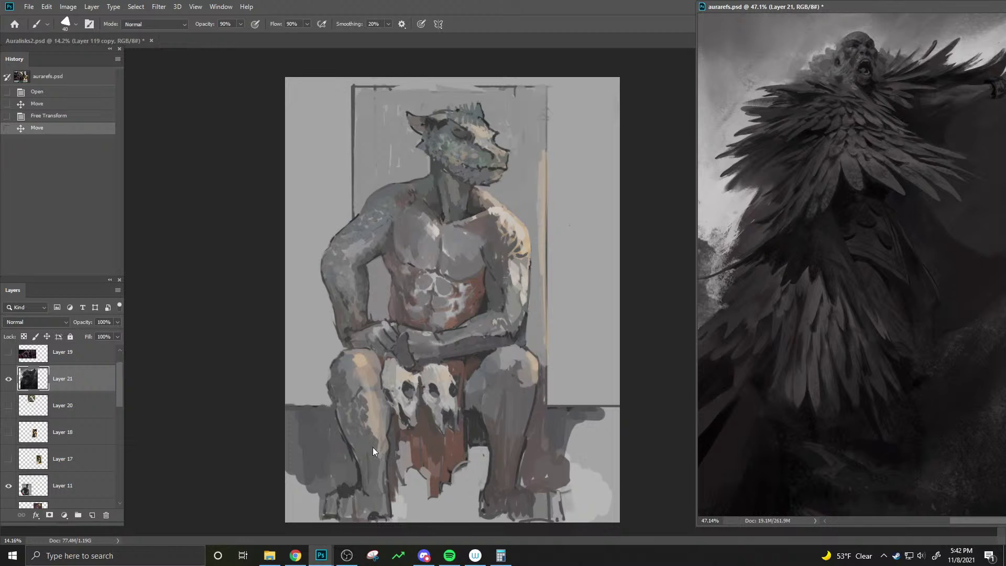
- Show the reference images on Layer 19 and Layer 22, and hide Layer 21
left_click(8, 352)
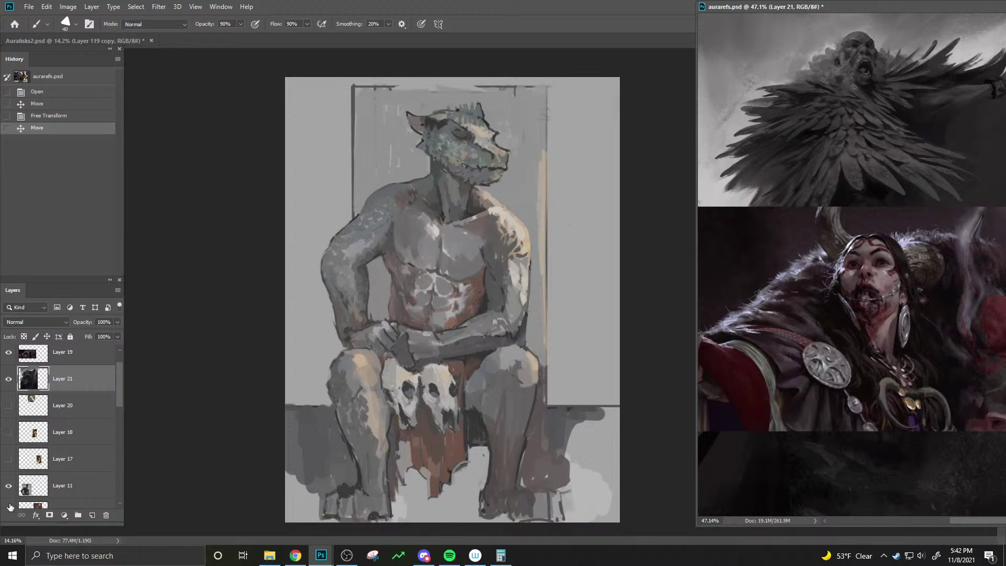
left_click_drag(118, 401, 118, 420)
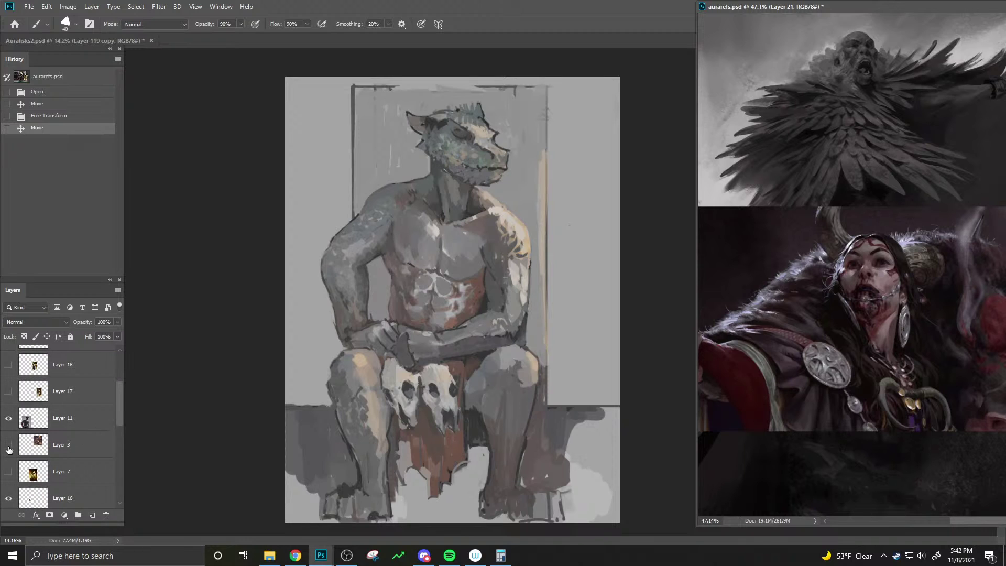
left_click(9, 417)
left_click_drag(119, 407, 117, 379)
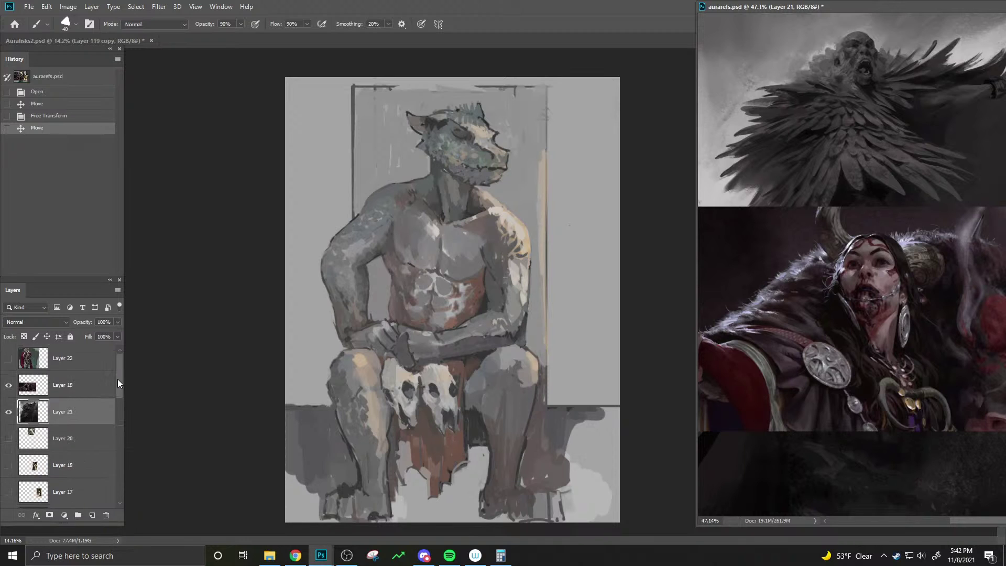
left_click(9, 385)
left_click(9, 358)
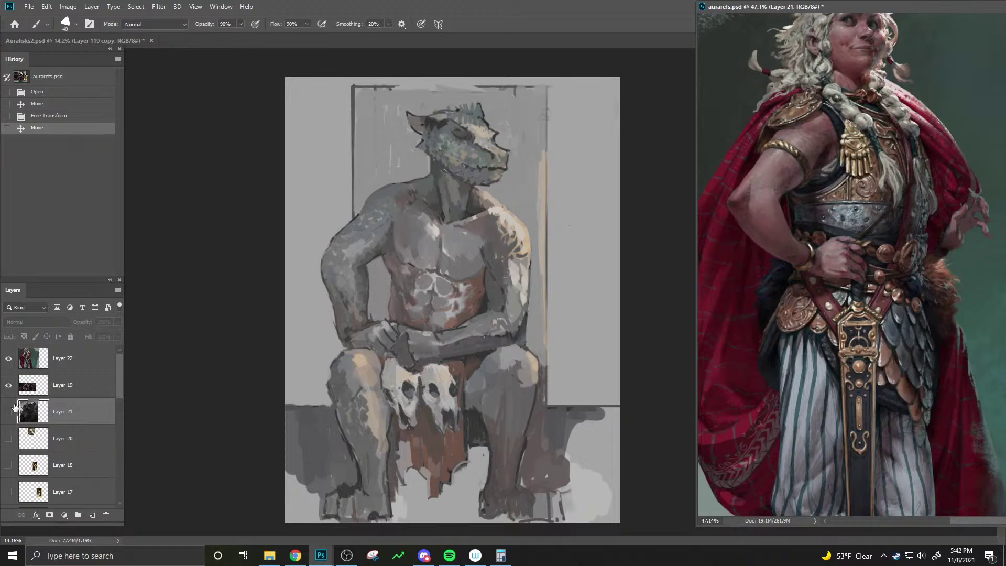
- Frame the caped, armoured figure in the reference document and display it in the greyscale proof view
key("h")
key("ctrl+y")
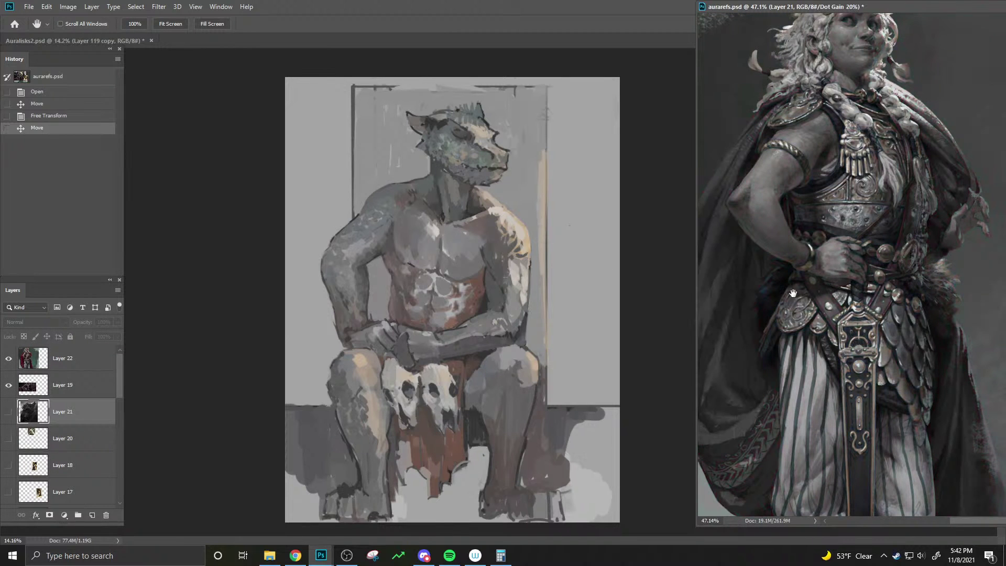
left_click_drag(827, 247, 831, 199)
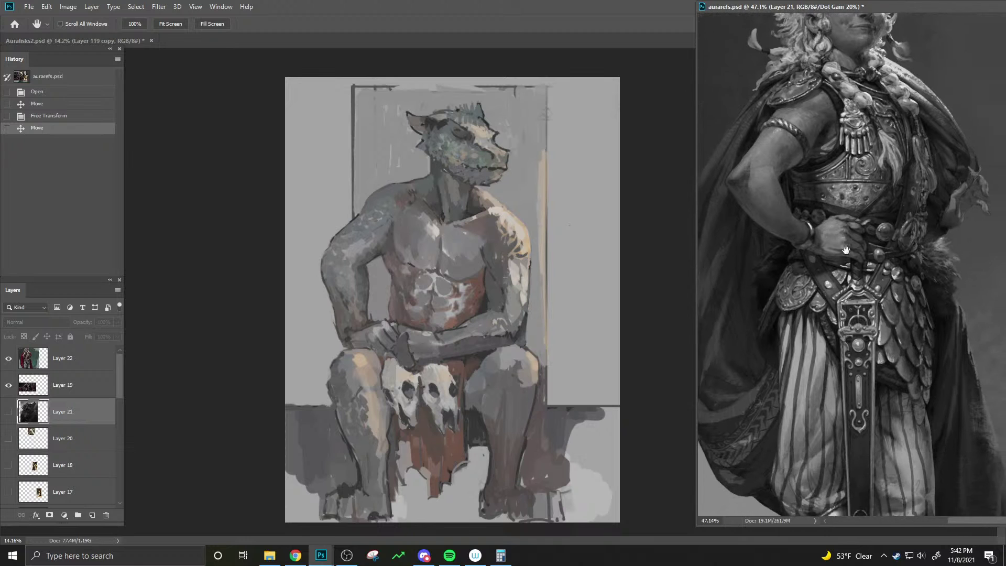
left_click_drag(834, 278, 833, 266)
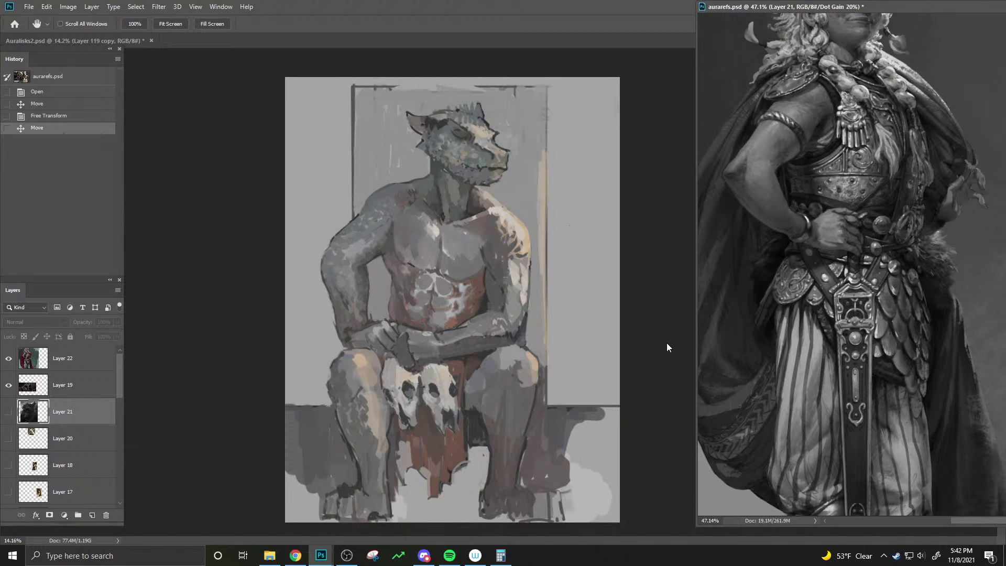
mouse_move(820, 270)
left_mouse_down()
mouse_move(842, 297)
mouse_move(837, 279)
left_mouse_up()
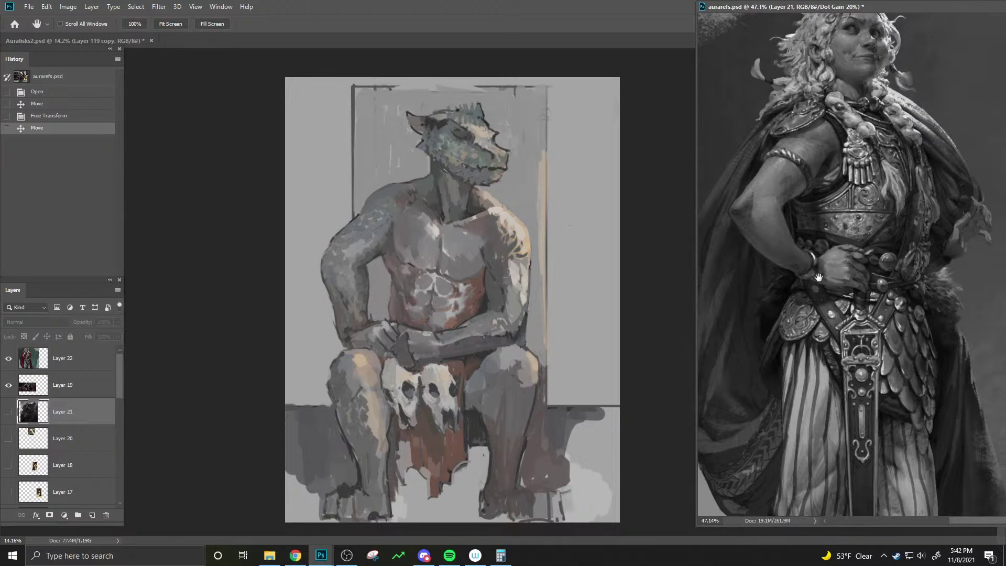
key("ctrl+y")
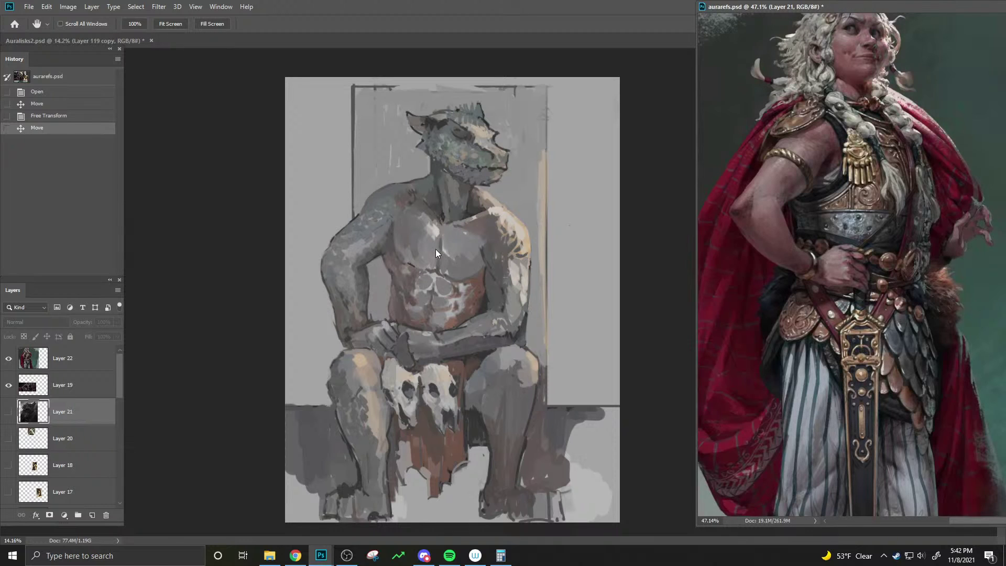
key("ctrl+y")
- Return to the Auralisks2.psd painting in greyscale proof view and try shading the base of the neck, setting the brush to 30% opacity
left_click(447, 266)
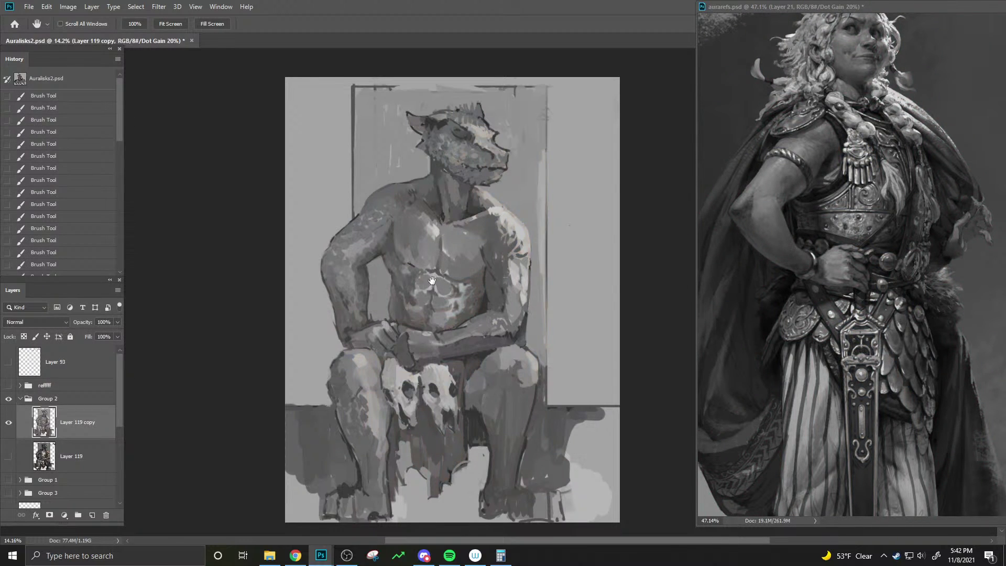
key("b")
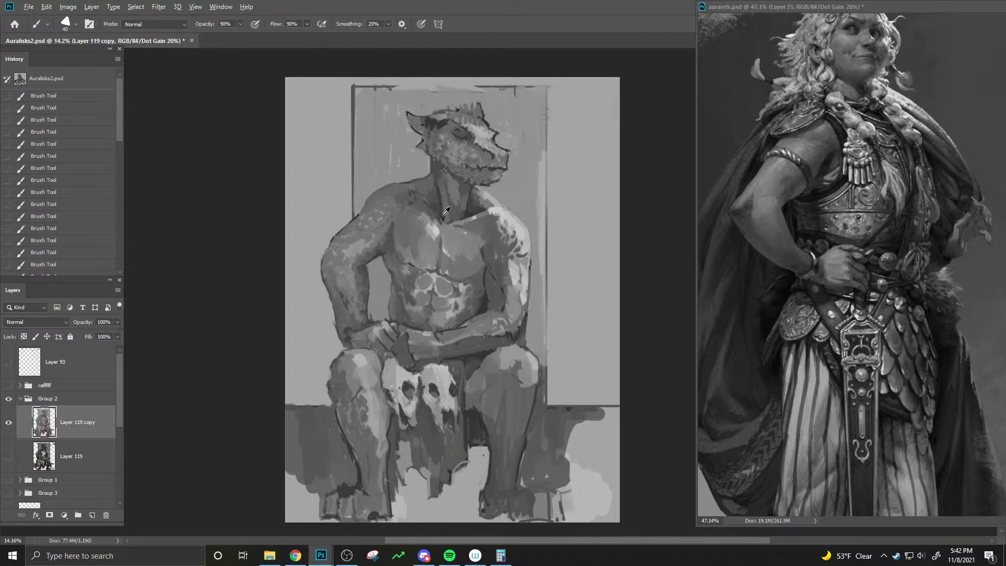
mouse_move(445, 212)
left_mouse_down()
mouse_move(422, 204)
mouse_move(453, 220)
left_mouse_up()
key("3")
key("ctrl+z")
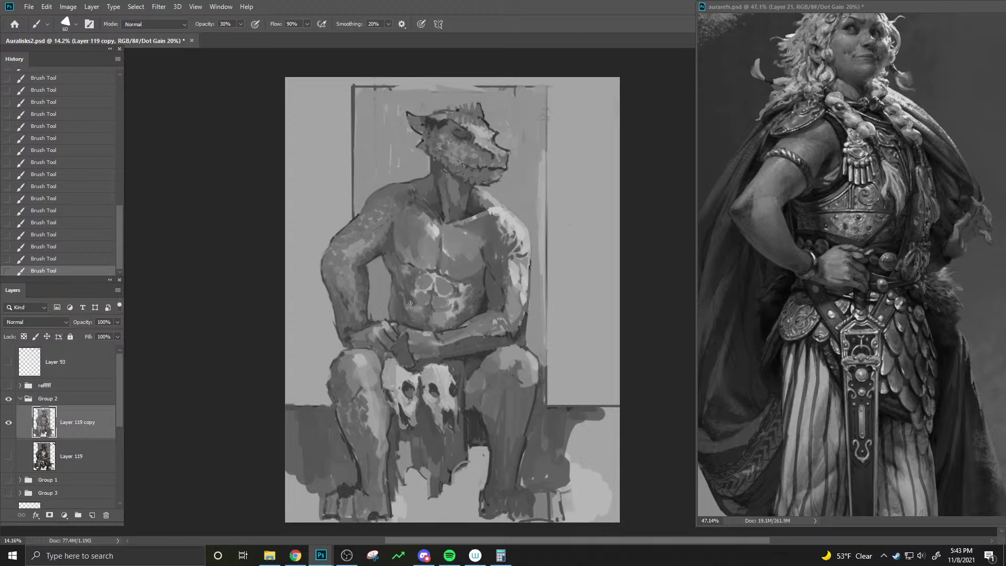
- Mix a dark blue-grey brush colour, 393c41, starting from the torso's armpit shadow, and check the painting in colour and greyscale
left_click(378, 252, "alt")
left_click(381, 253, "alt")
key("n")
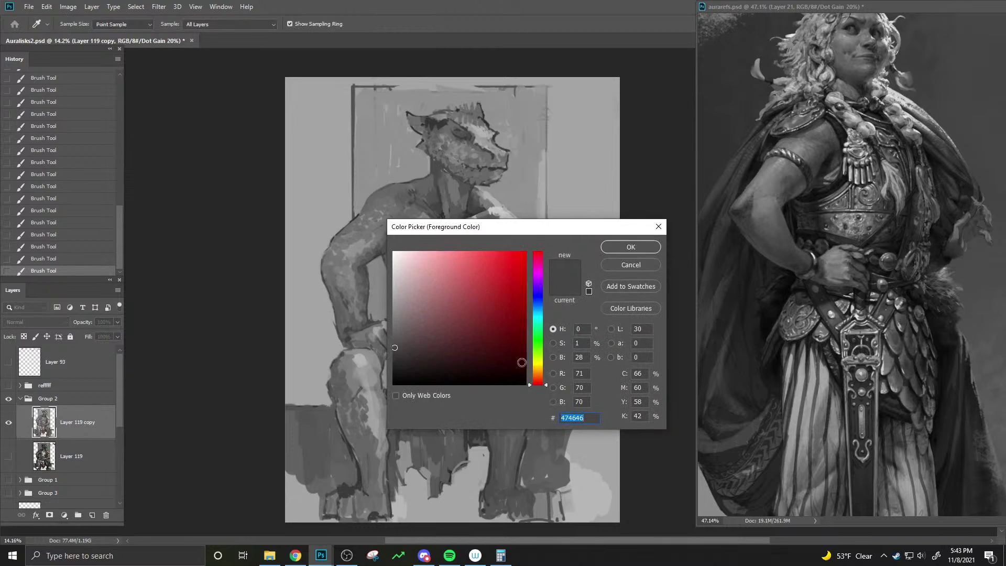
left_click(539, 303)
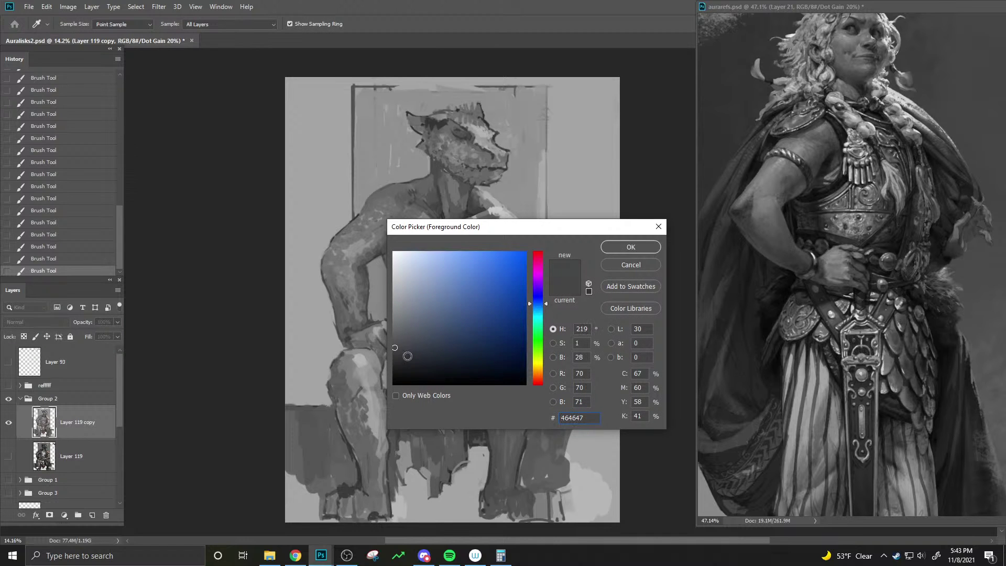
left_click(409, 351)
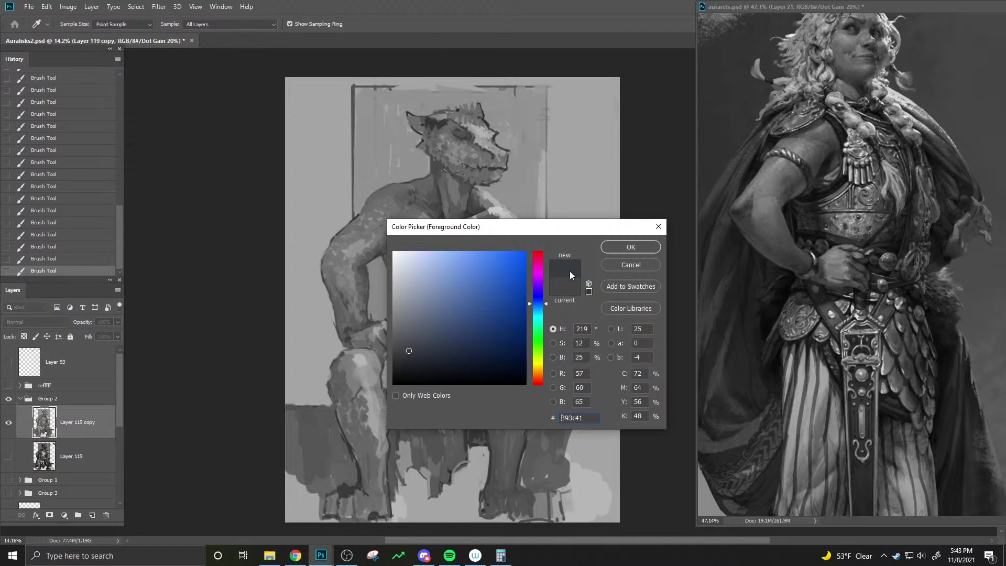
left_click(631, 246)
key("b")
key("ctrl+y")
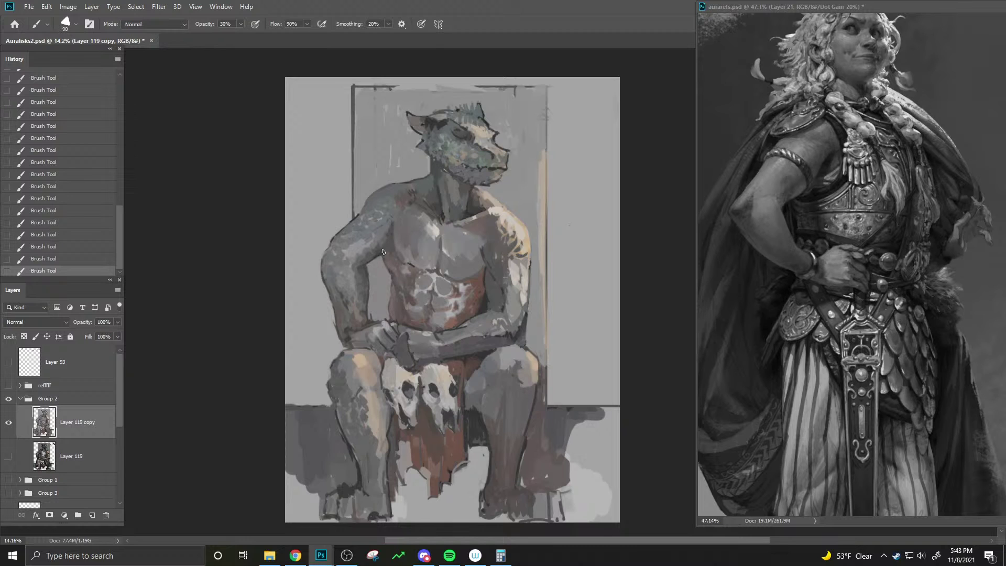
key("bracketright")
key("bracketright")
key("ctrl+y")
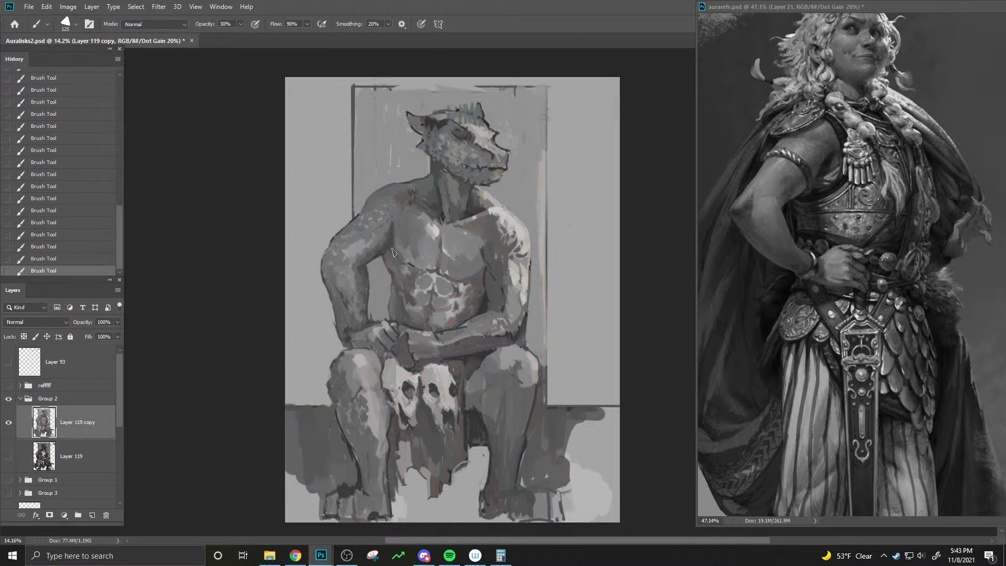
- Rework the shading across the pectorals with tones sampled from the centre of the chest, varying the brush size
key("bracketleft")
key("bracketleft")
key("bracketright")
key("bracketleft")
key("bracketleft")
key("bracketright")
left_click(438, 228, "alt")
key("bracketleft")
key("bracketleft")
left_click(439, 228, "alt")
key("bracketright")
key("bracketright")
key("bracketright")
key("bracketright")
key("bracketright")
key("bracketright")
- Blend the shading on the brightly lit upper arm with a large brush in a tone sampled from that arm
left_click(520, 259, "alt")
key("bracketright")
key("bracketright")
mouse_move(506, 233)
left_mouse_down()
mouse_move(496, 234)
mouse_move(495, 222)
mouse_move(501, 228)
left_mouse_up()
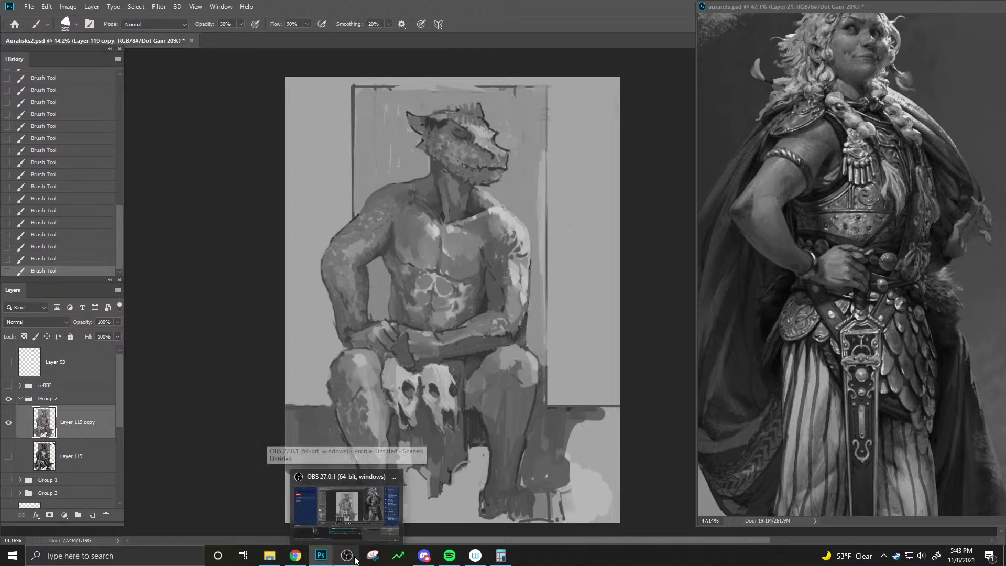
key("bracketleft")
key("bracketleft")
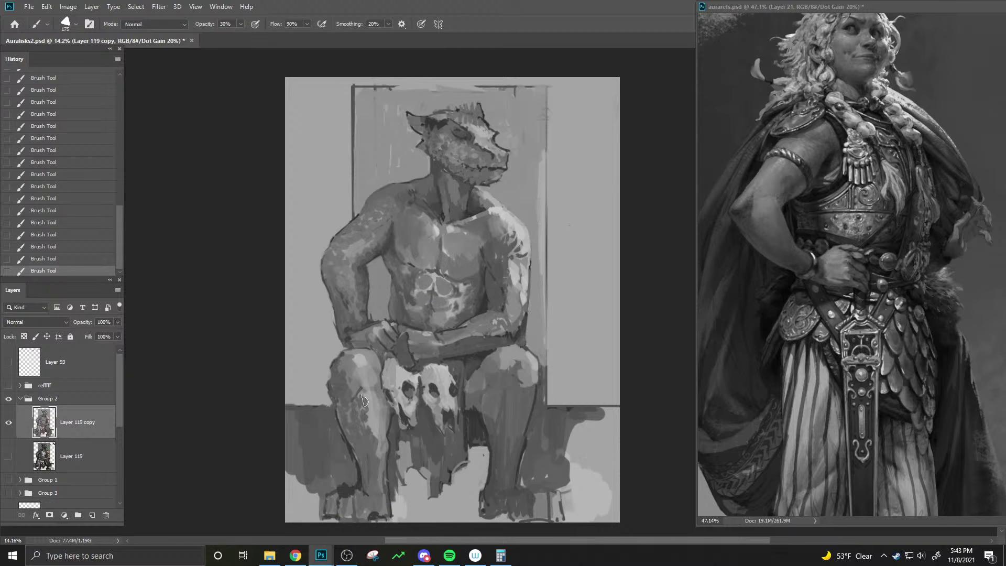
- Choose black as the brush colour and sketch a tall pointed spike on top of the head with a smaller brush
key("n")
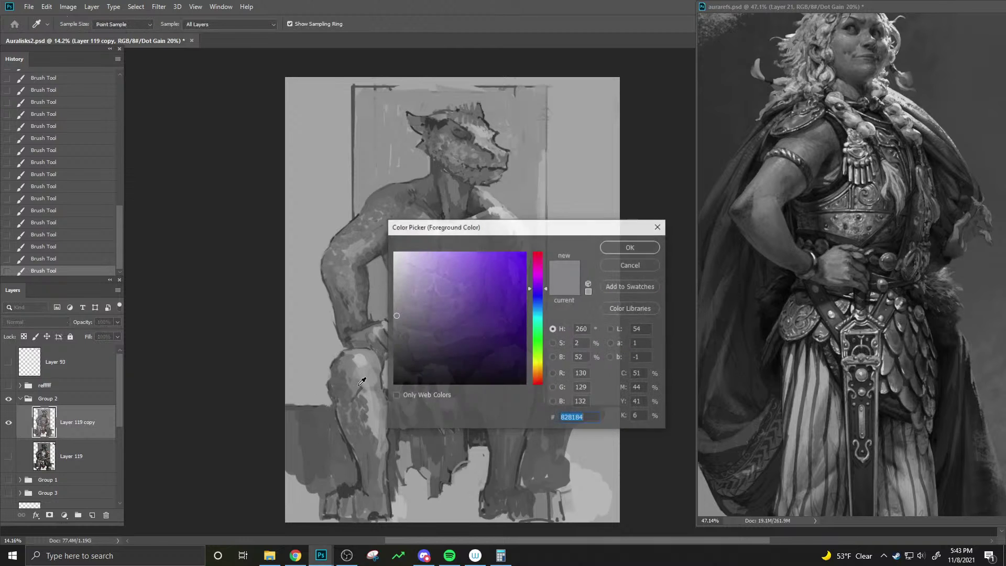
left_click(442, 385)
left_click(629, 248)
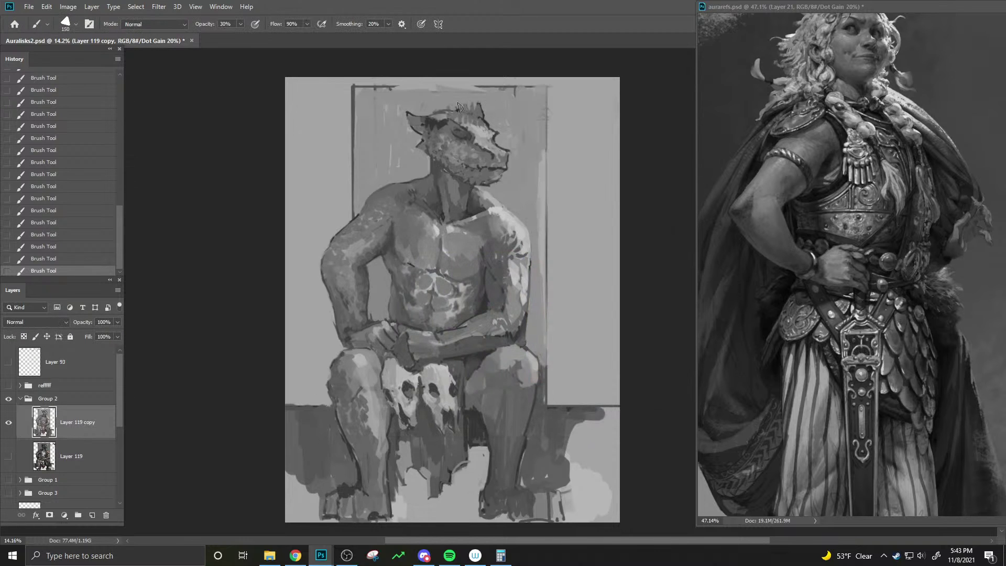
key("bracketleft")
mouse_move(454, 111)
left_mouse_down()
mouse_move(459, 87)
mouse_move(469, 108)
left_mouse_up()
key("ctrl+z")
key("bracketleft")
left_click_drag(467, 94, 469, 116)
key("0")
- Undo the last few crest strokes and paint solid black marks along the brow at 100% opacity
key("ctrl+z")
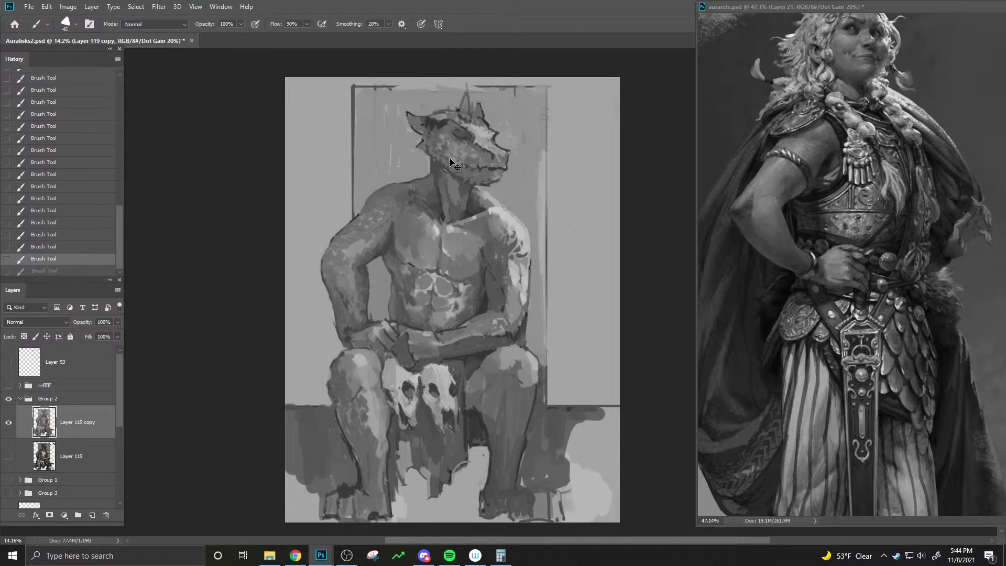
key("ctrl+z")
key("ctrl+z")
key("ctrl+z")
key("ctrl+z")
key("ctrl+z")
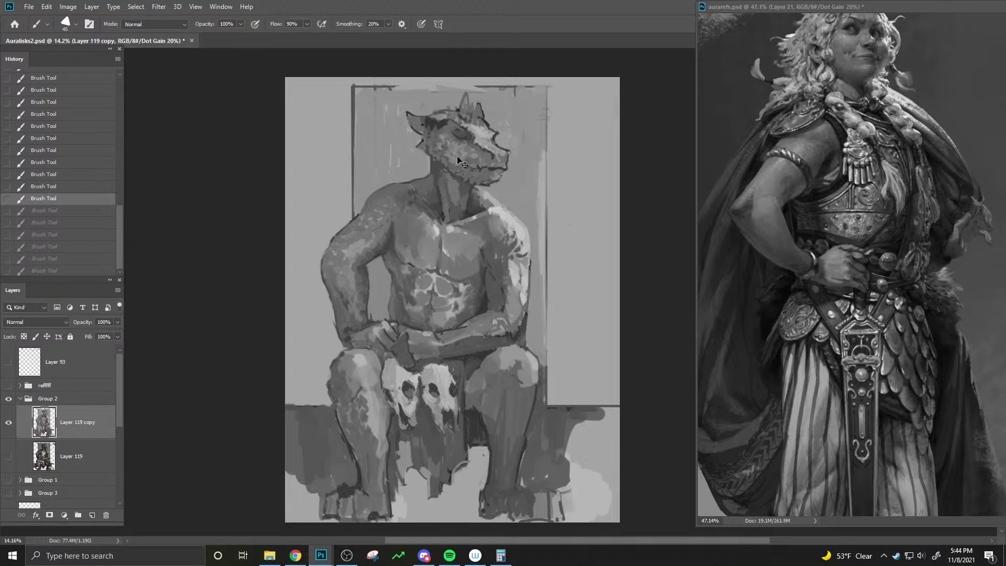
left_click(446, 110)
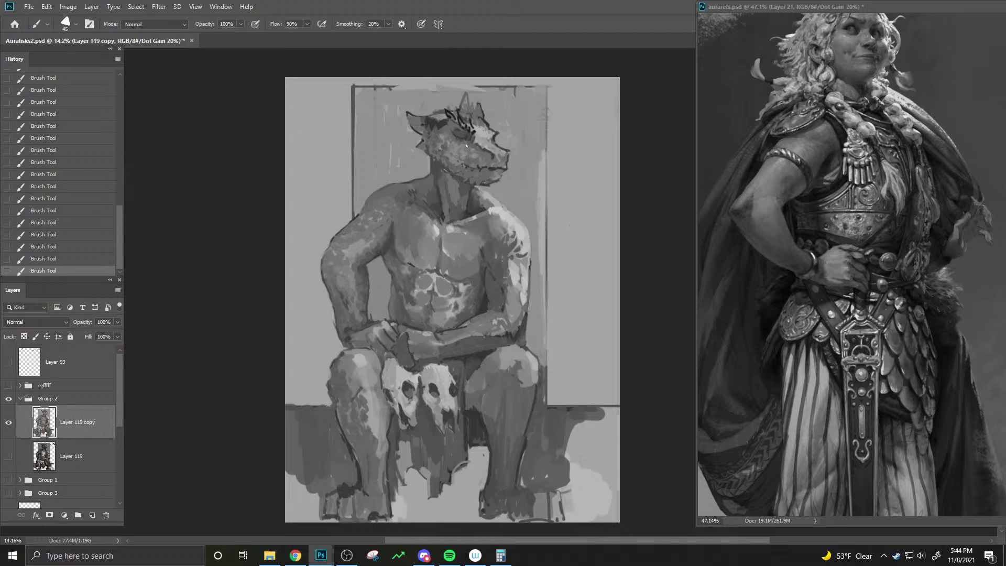
- Blend the crest and brow with tones sampled from the head, setting the brush to 40% opacity
key("bracketright")
key("bracketright")
key("bracketright")
key("bracketright")
key("bracketright")
key("bracketright")
key("bracketright")
key("bracketleft")
left_click(468, 110, "alt")
key("bracketright")
key("4")
left_click(447, 129, "alt")
key("bracketleft")
key("bracketleft")
- Touch up the highlight on the lit shoulder and mix a pale, warm cream brush colour for the brightest accents
left_click_drag(524, 229, 505, 210)
key("bracketleft")
key("bracketleft")
key("alt+shift+c")
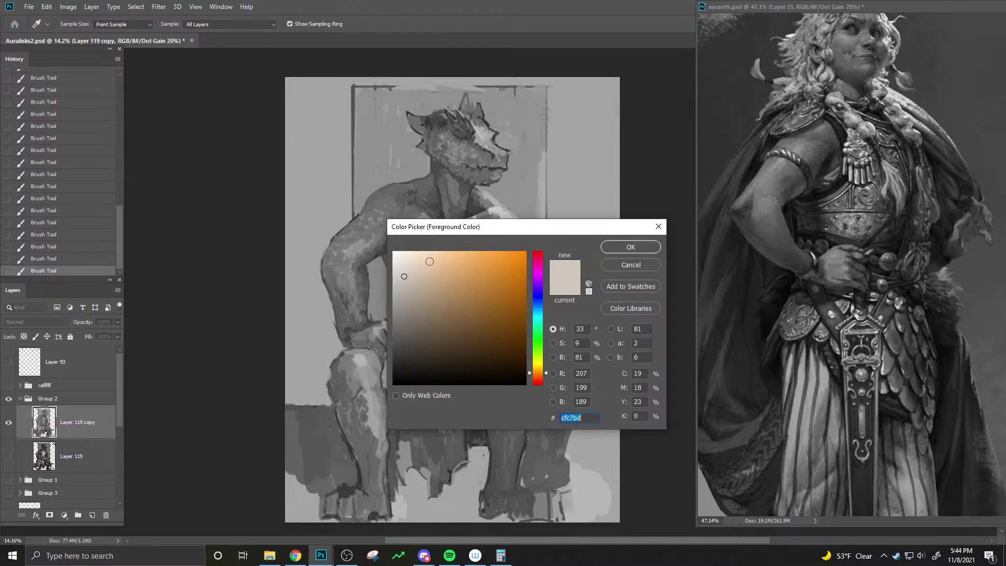
left_click(404, 277)
left_click(633, 244)
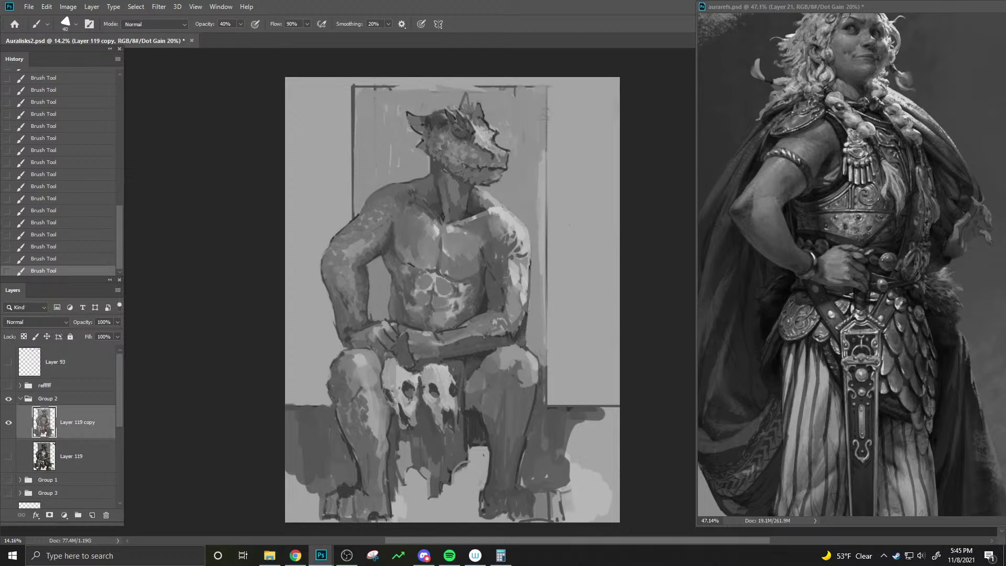
key("c")
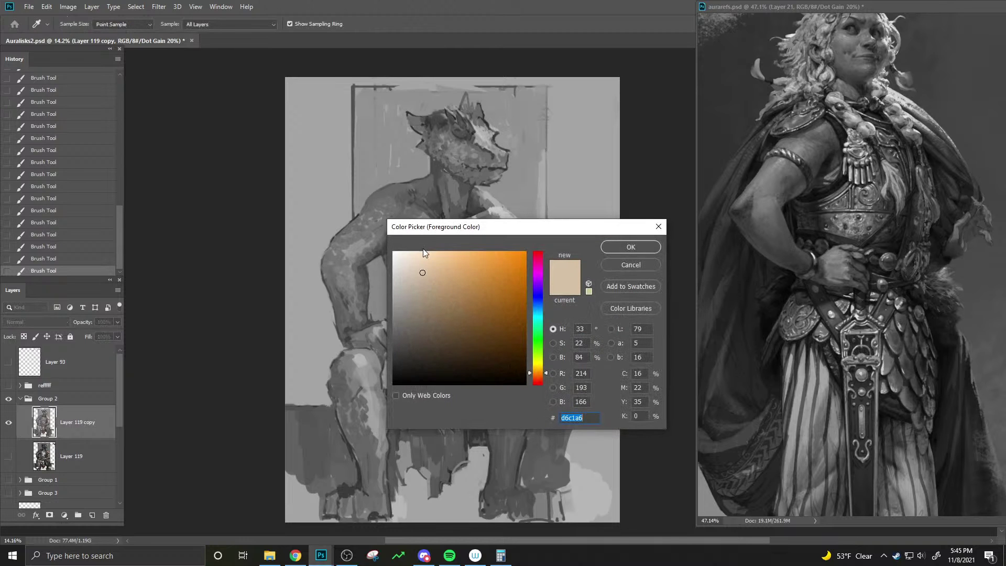
left_click(418, 257)
left_click(629, 247)
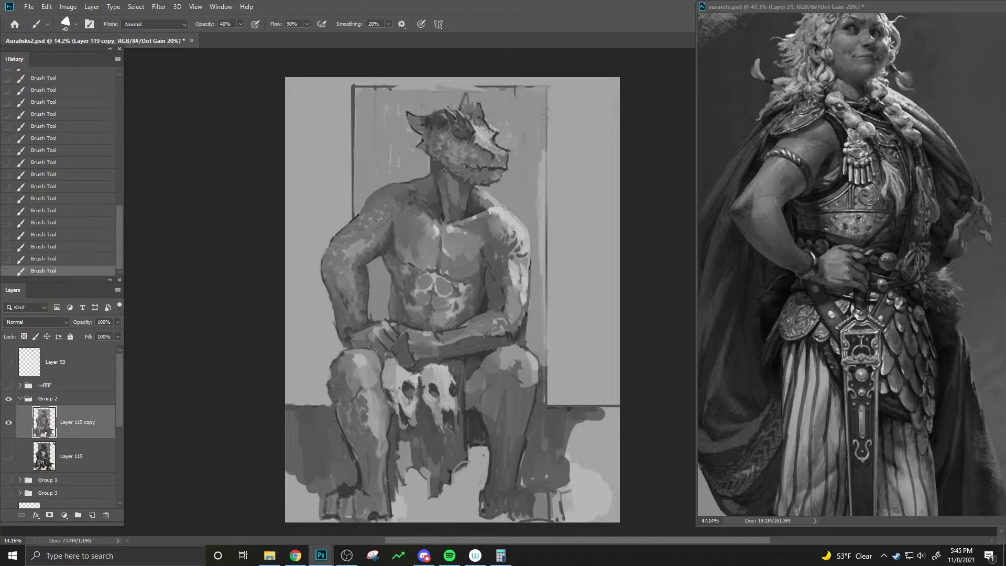
- Paint bright accents on the snout's horn and nose tip at 100% opacity, and refine the muzzle and brow with sampled tones
key("0")
key("bracketleft")
left_click(467, 135, "alt")
key("bracketright")
key("ctrl+z")
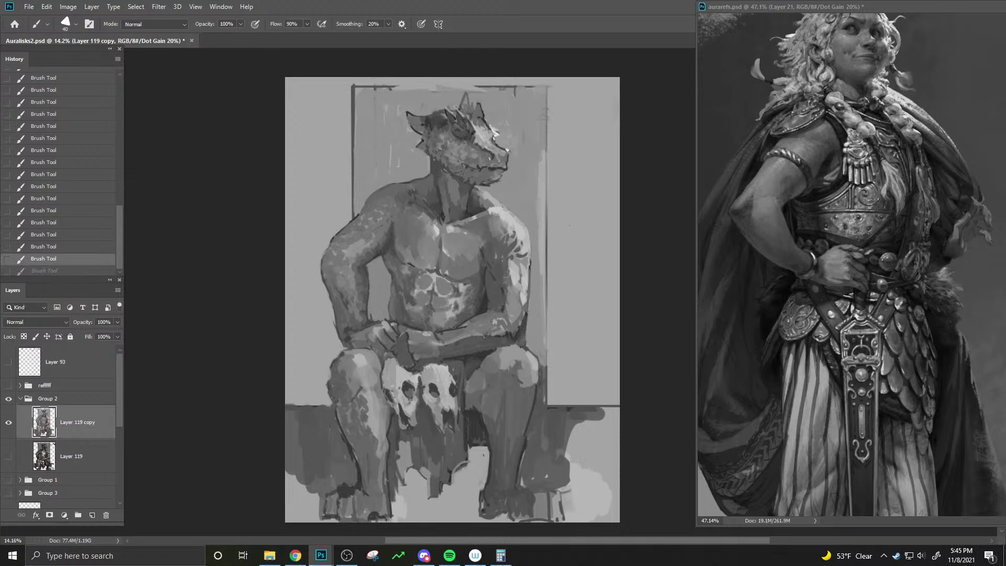
key("ctrl+shift+z")
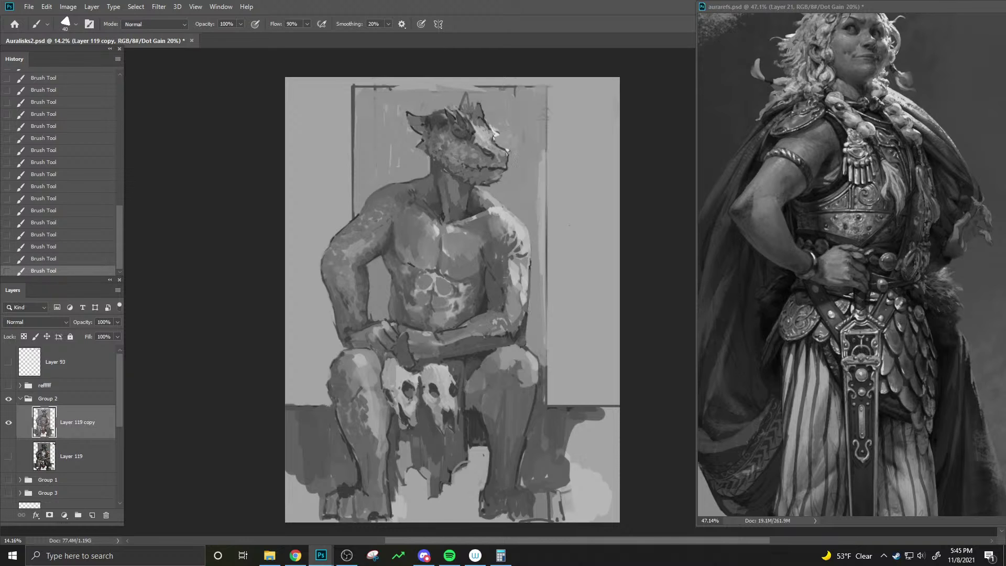
left_click(494, 160, "alt")
left_click_drag(501, 151, 492, 156)
key("bracketright")
left_click_drag(445, 119, 449, 121)
- Touch up the inner elbow and forearm of the lit arm with a tone sampled from the forearm
key("bracketright")
key("bracketright")
key("bracketright")
left_click_drag(499, 304, 498, 304)
key("bracketleft")
key("bracketleft")
key("bracketleft")
left_click(487, 311, "alt")
key("ctrl+z")
key("ctrl+shift+z")
- Shade the armpit and the ribs below the pectoral with a larger brush at 40% opacity, and soften the brow
key("bracketright")
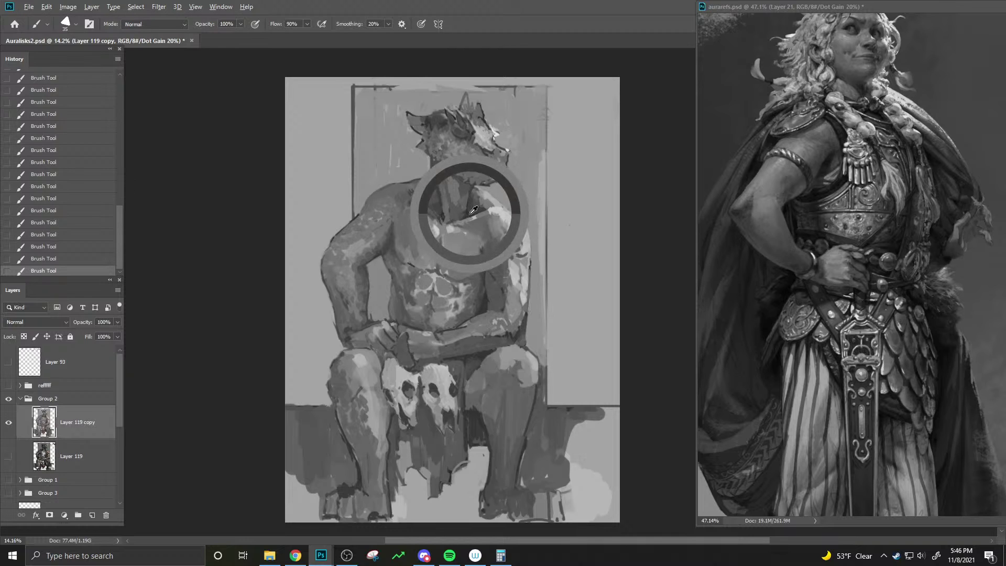
key("bracketright")
key("bracketright")
key("bracketright")
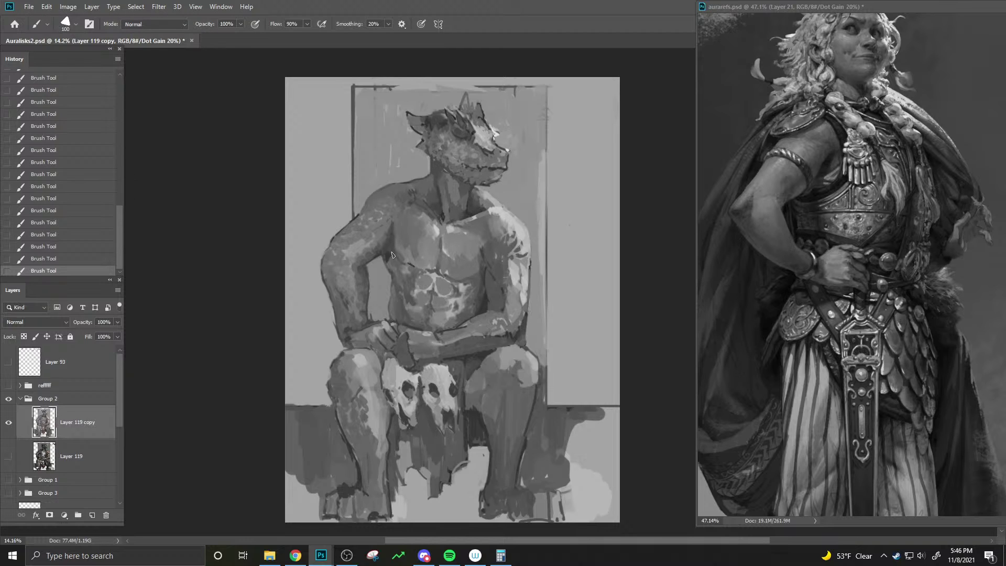
key("bracketright")
key("4")
left_click_drag(398, 267, 404, 269)
left_click_drag(445, 120, 452, 120)
left_click_drag(393, 266, 391, 264)
key("bracketright")
key("bracketright")
key("bracketright")
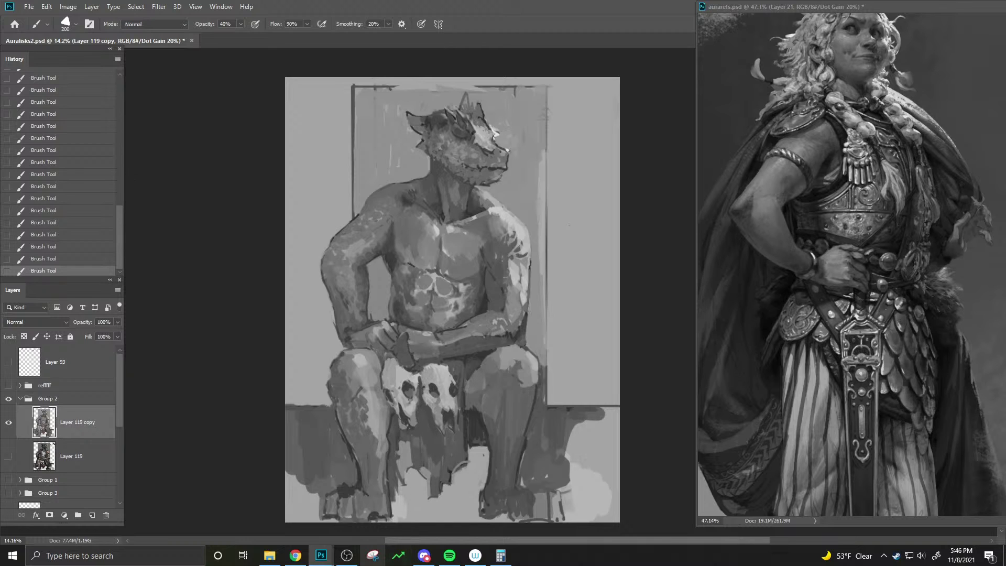
- Return the painting to colour view and fill the area behind the hanging red cloth between the legs with solid near-black at 100% opacity
key("ctrl+y")
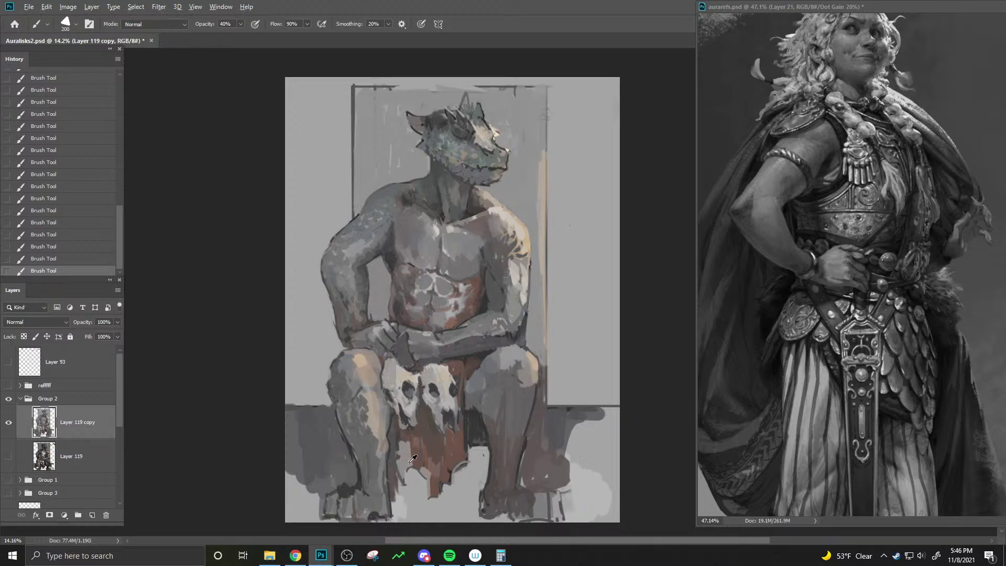
left_click_drag(408, 461, 419, 451)
left_click(471, 431, "alt")
key("0")
key("bracketleft")
key("bracketleft")
key("bracketleft")
key("bracketleft")
mouse_move(403, 444)
left_mouse_down()
mouse_move(409, 477)
mouse_move(401, 445)
mouse_move(403, 488)
mouse_move(407, 495)
mouse_move(415, 474)
mouse_move(427, 479)
mouse_move(428, 504)
left_mouse_up()
left_click_drag(423, 488, 412, 516)
left_click_drag(409, 486, 397, 518)
left_click_drag(399, 492, 393, 511)
mouse_move(398, 495)
left_mouse_down()
mouse_move(402, 474)
mouse_move(393, 506)
mouse_move(435, 517)
left_mouse_up()
key("bracketright")
mouse_move(429, 493)
left_mouse_down()
mouse_move(446, 521)
mouse_move(435, 506)
left_mouse_up()
mouse_move(414, 491)
left_mouse_down()
mouse_move(438, 501)
mouse_move(444, 485)
mouse_move(453, 491)
mouse_move(446, 506)
mouse_move(466, 502)
mouse_move(456, 481)
mouse_move(476, 460)
mouse_move(453, 483)
mouse_move(475, 447)
mouse_move(472, 464)
mouse_move(474, 443)
left_mouse_up()
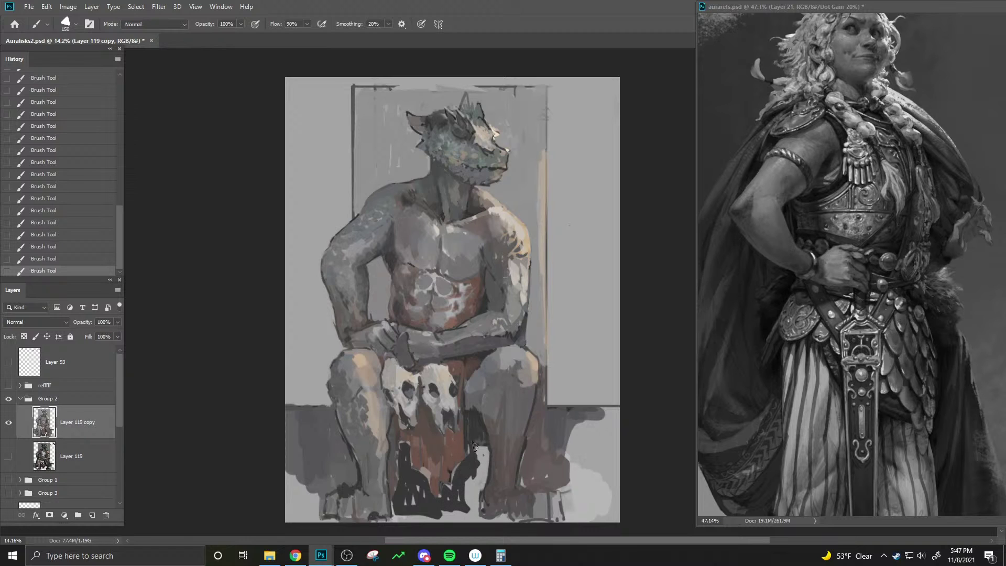
mouse_move(477, 490)
left_mouse_down()
mouse_move(479, 440)
mouse_move(474, 498)
mouse_move(470, 483)
mouse_move(476, 494)
mouse_move(453, 512)
mouse_move(469, 502)
mouse_move(416, 492)
mouse_move(407, 500)
left_mouse_up()
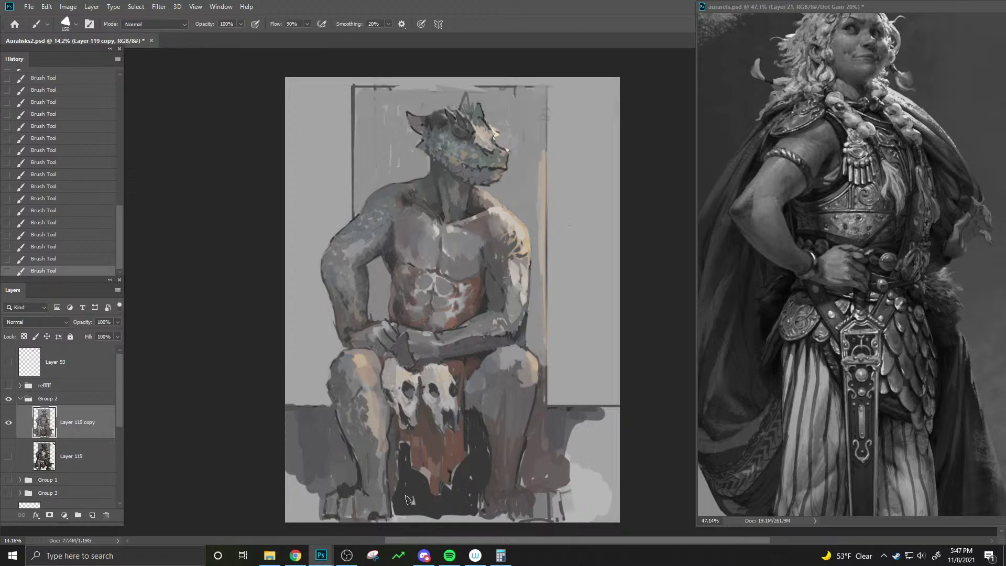
- Smooth the chest and collarbone shading at 40% opacity with tones sampled from the pectoral, undoing the last stroke
key("bracketleft")
key("4")
key("bracketleft")
key("bracketright")
left_click(407, 249, "alt")
left_click(403, 247, "alt")
key("bracketright")
key("bracketright")
key("bracketleft")
key("bracketleft")
left_click_drag(406, 204, 436, 221)
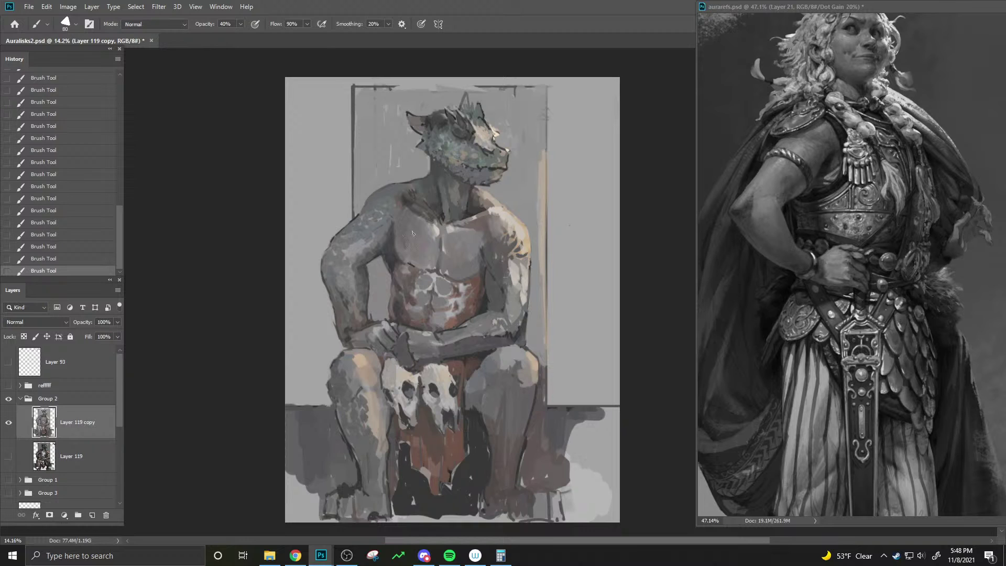
key("bracketleft")
key("bracketright")
key("ctrl+z")
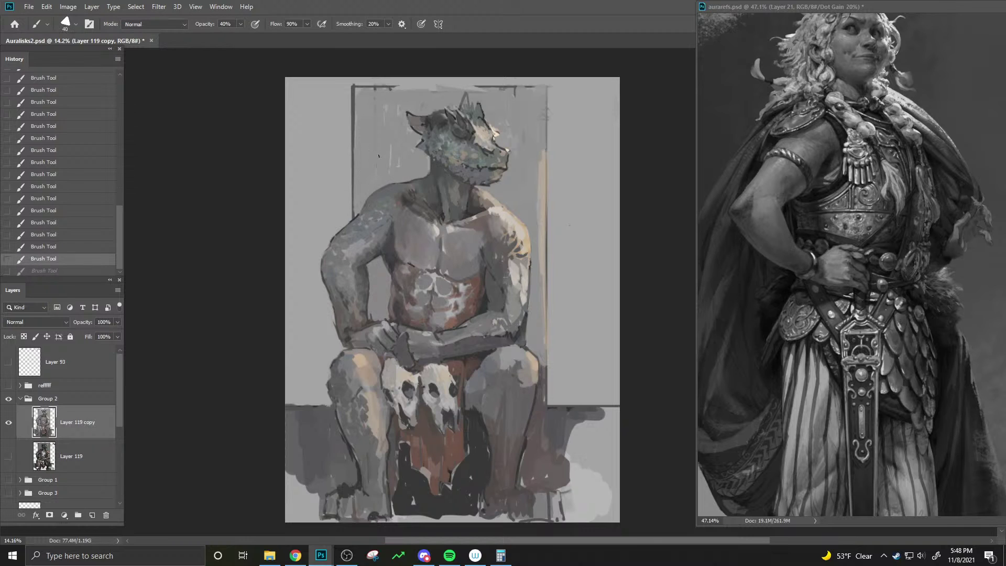
- Sketch a slanted line and several long vertical lines in the background beside the head and shoulder
left_click_drag(320, 101, 358, 208)
key("bracketright")
left_click_drag(360, 78, 368, 184)
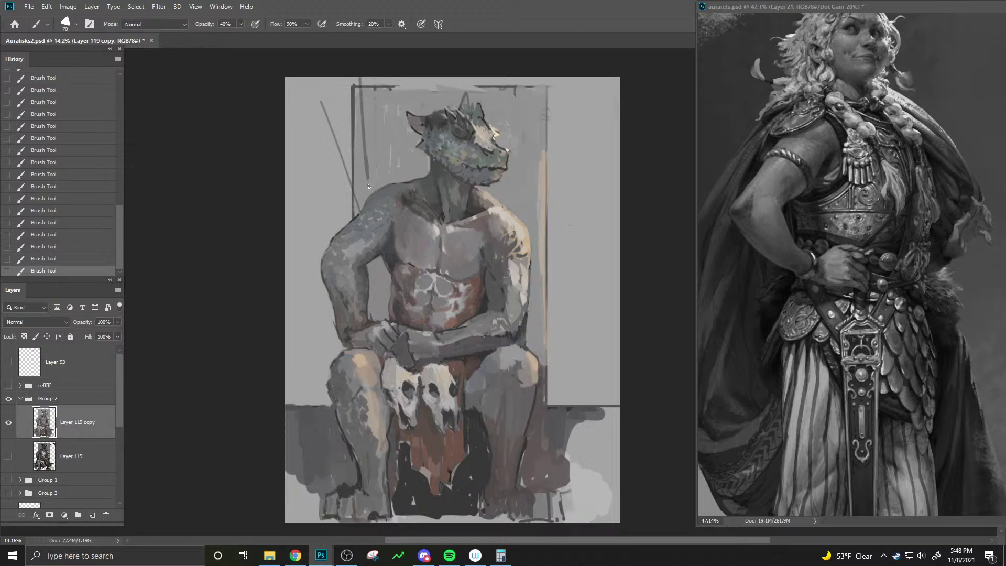
mouse_move(393, 79)
left_mouse_down()
mouse_move(397, 161)
mouse_move(369, 171)
left_mouse_up()
- Rough in a small object on the bench beside the knee and paint it brown with colour 714824
mouse_move(289, 385)
left_mouse_down()
mouse_move(302, 399)
mouse_move(288, 386)
mouse_move(323, 394)
mouse_move(314, 390)
left_mouse_up()
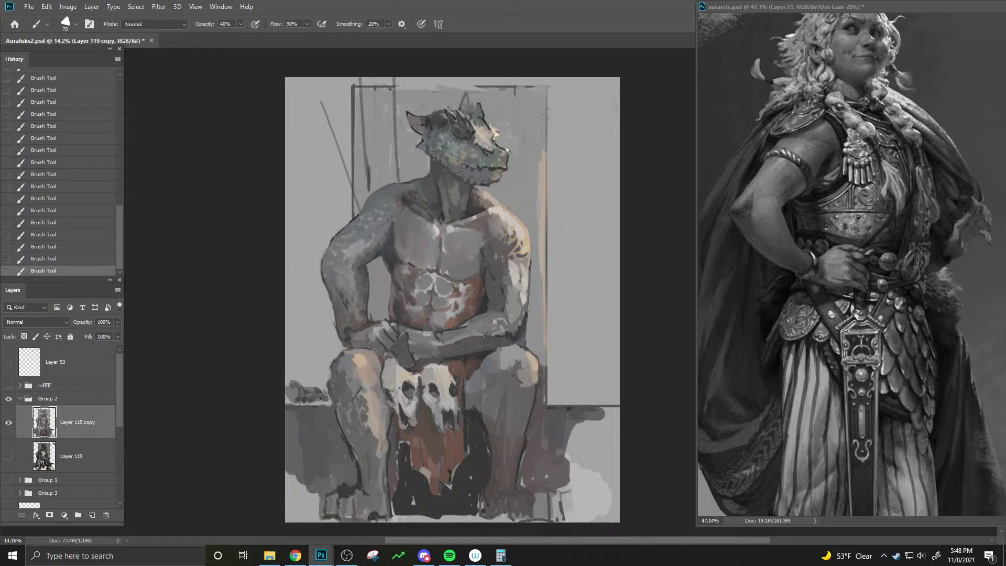
key("i")
left_click(534, 366)
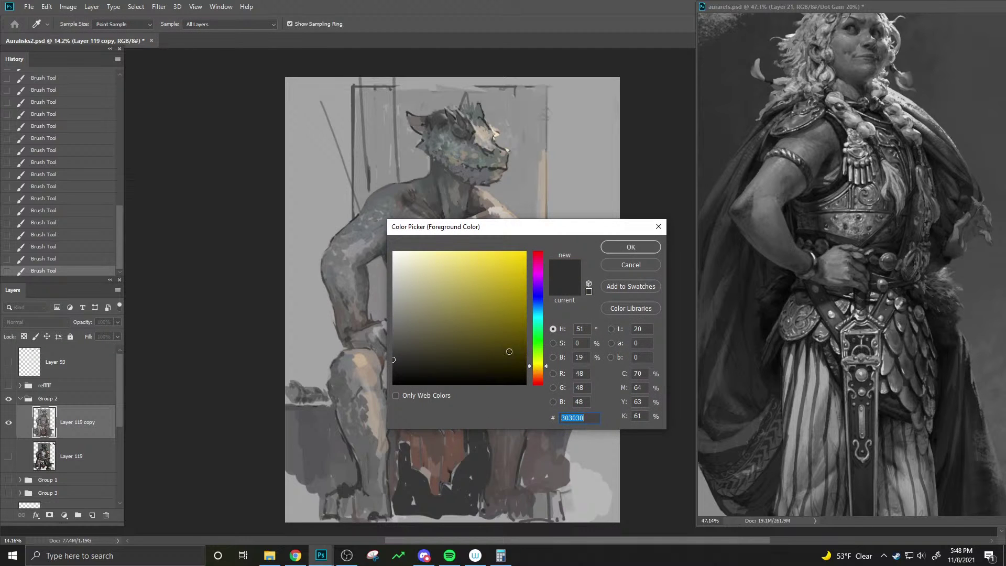
left_click(531, 374)
left_click_drag(512, 353, 483, 325)
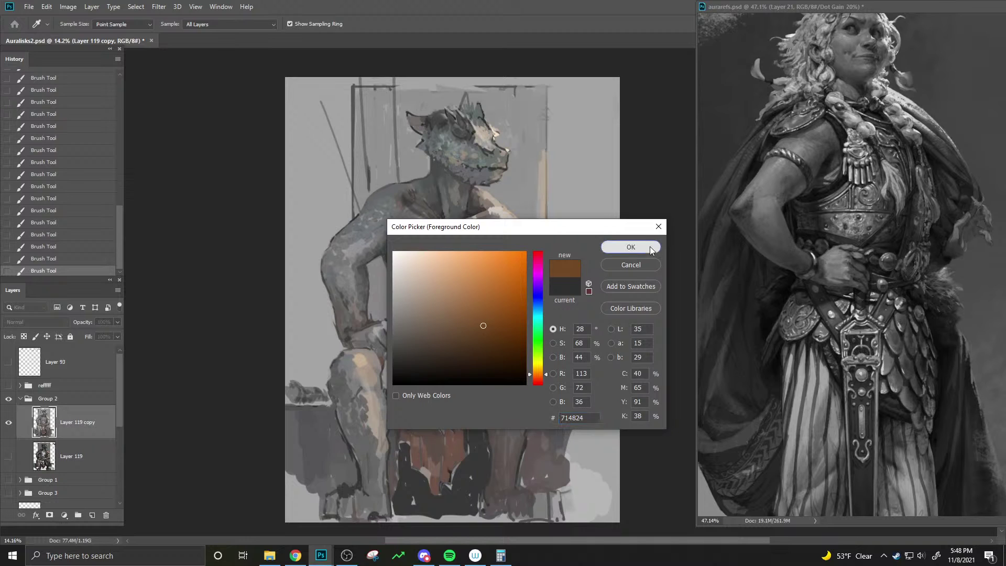
left_click(631, 247)
key("b")
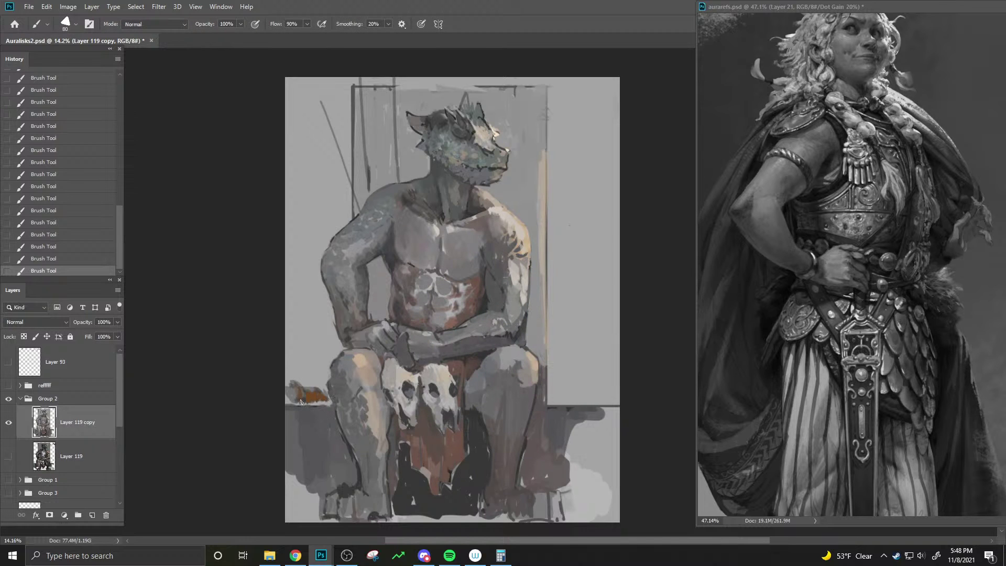
mouse_move(331, 402)
left_mouse_down()
mouse_move(301, 404)
mouse_move(326, 405)
left_mouse_up()
- Refine the brown object on the bench with near-black sampled from the dark area between the legs and its own brown
left_click(411, 479, "alt")
key("bracketleft")
key("ctrl+z")
left_click_drag(332, 405, 297, 383)
key("bracketleft")
left_click(324, 392, "alt")
key("bracketright")
left_click_drag(293, 394, 292, 394)
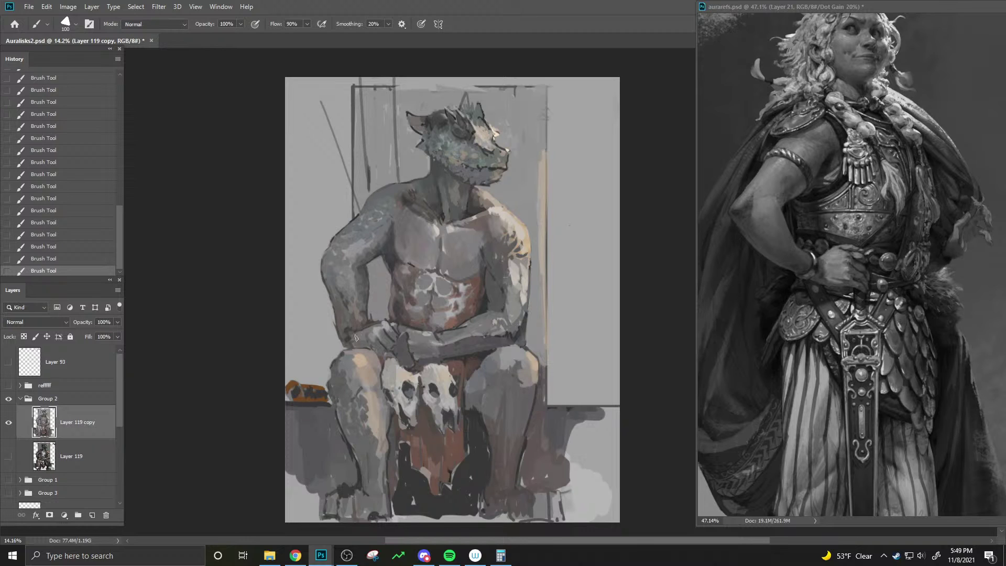
- Add small bright accents to the brown object with the pale tone sampled from the snout, undoing the last stroke
left_click(493, 123, "alt")
key("bracketleft")
key("bracketleft")
key("ctrl+z")
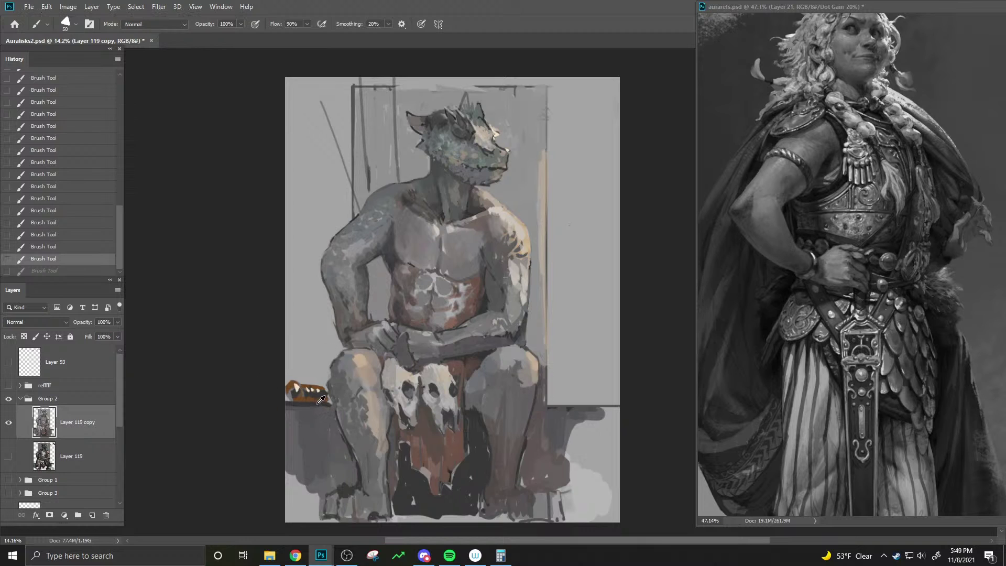
- Undo the trial strokes on the brown bench object and paint three long poles above the shoulder with its sampled brown
left_click_drag(300, 402, 331, 403)
key("ctrl+z")
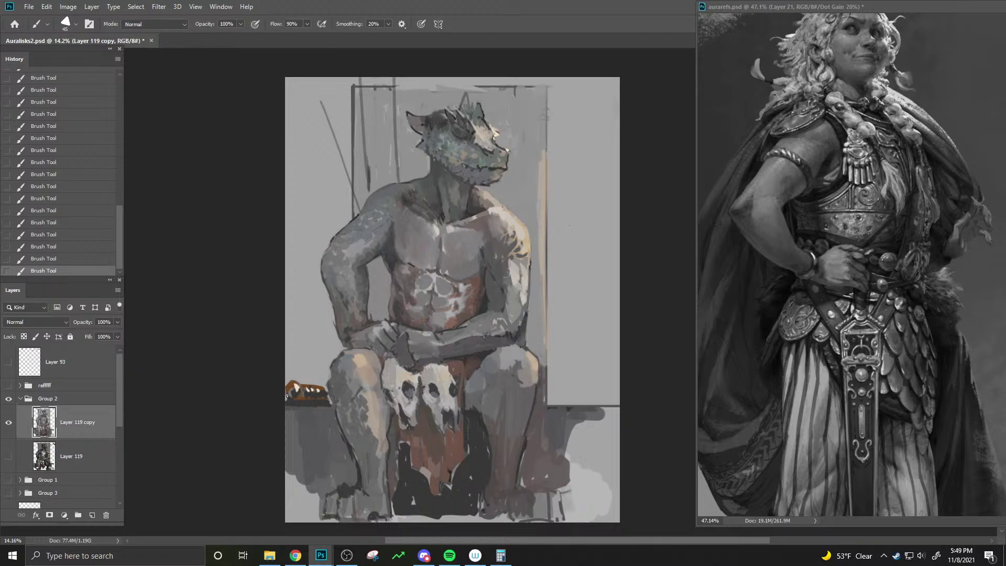
left_click(296, 390, "alt")
key("ctrl+z")
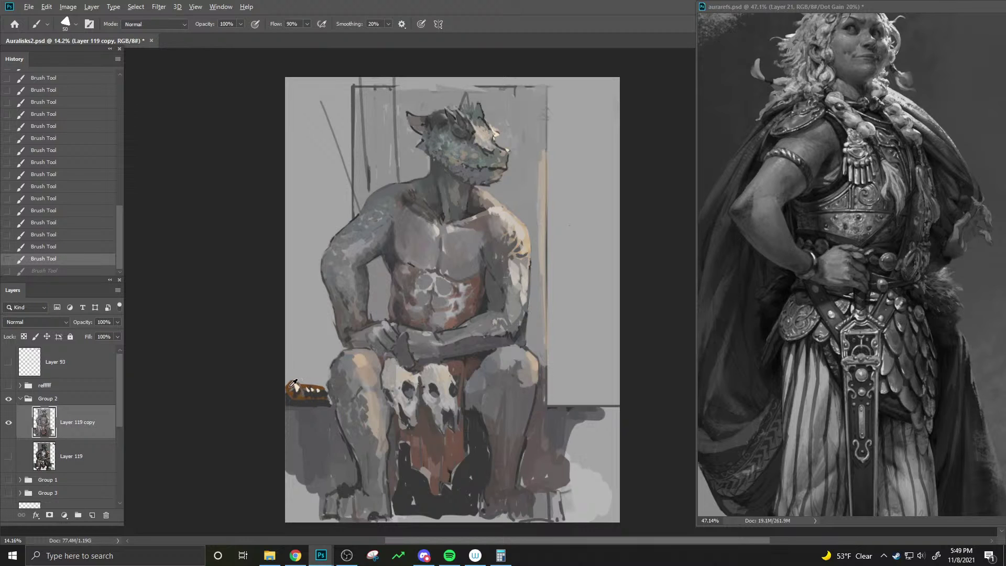
left_click_drag(317, 89, 360, 205)
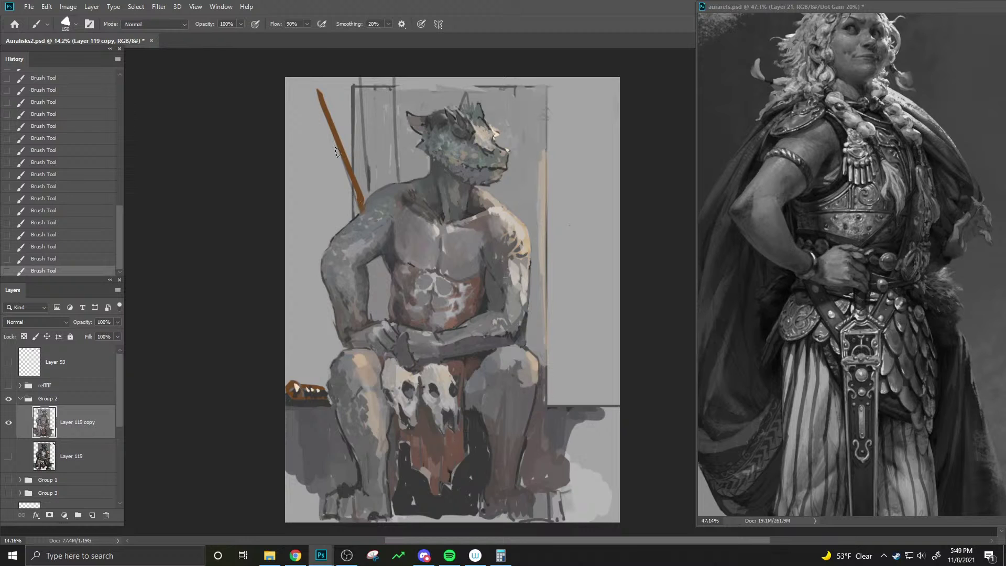
left_click_drag(358, 79, 373, 183)
left_click_drag(390, 79, 399, 178)
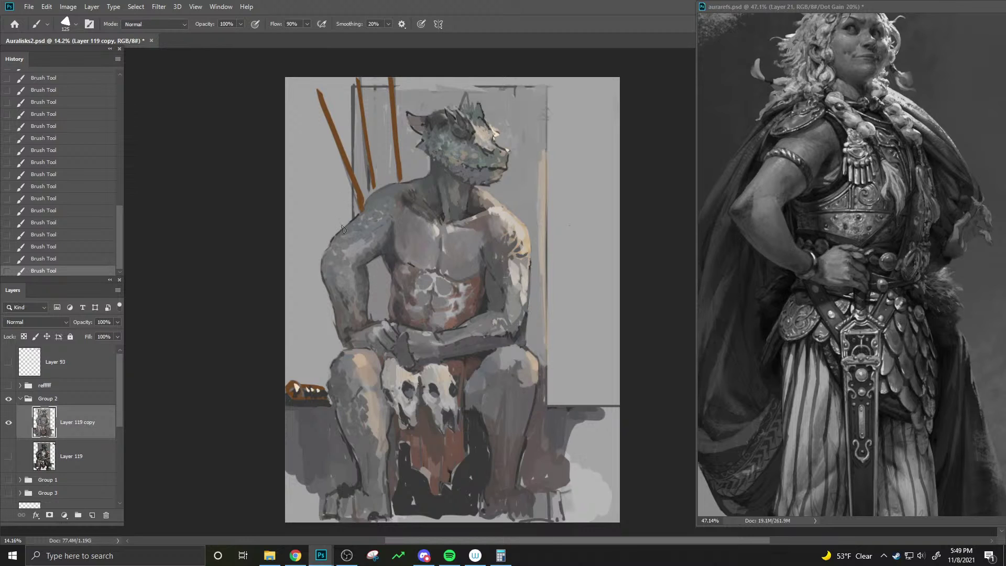
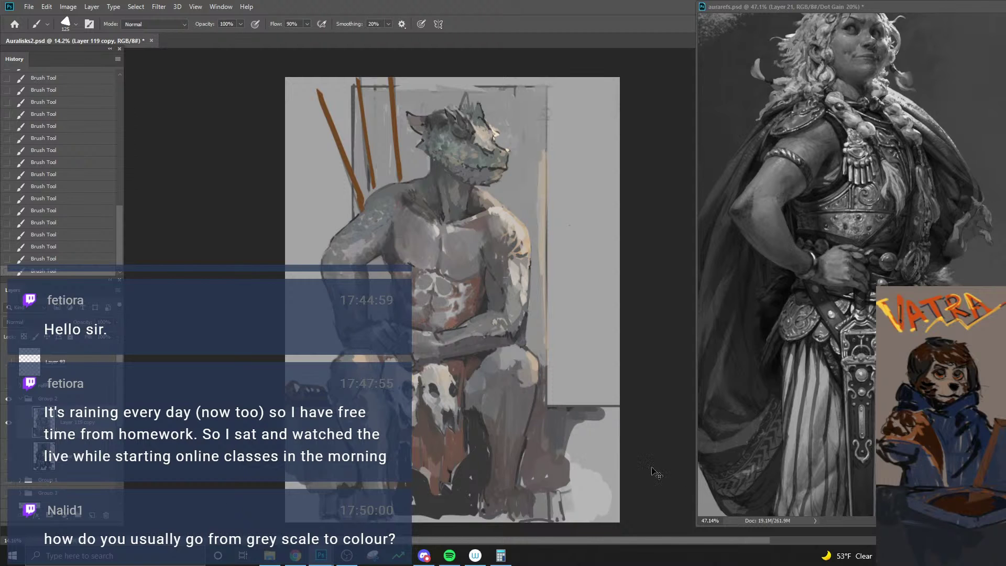
key("ctrl+u")
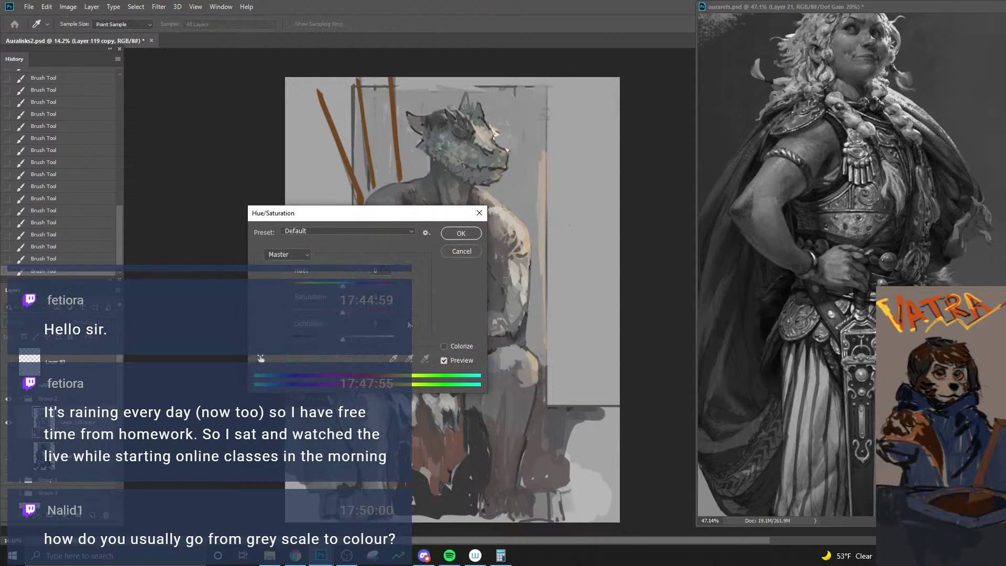
left_click(466, 256)
key("ctrl+y")
key("ctrl+y")
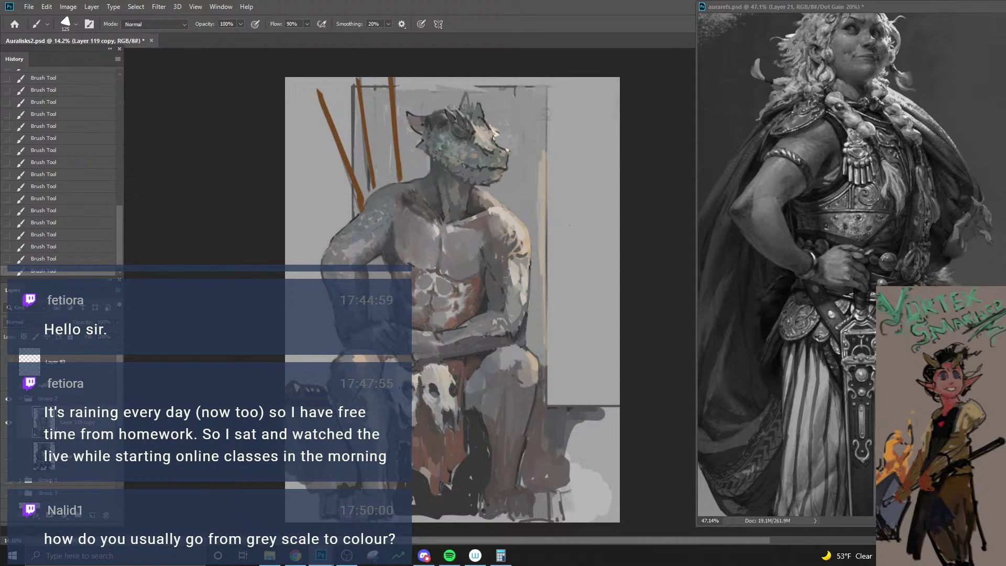
- Hide Layer 119 copy and view the earlier seated-figure version on Layer 119 before hiding it again
left_click(12, 427)
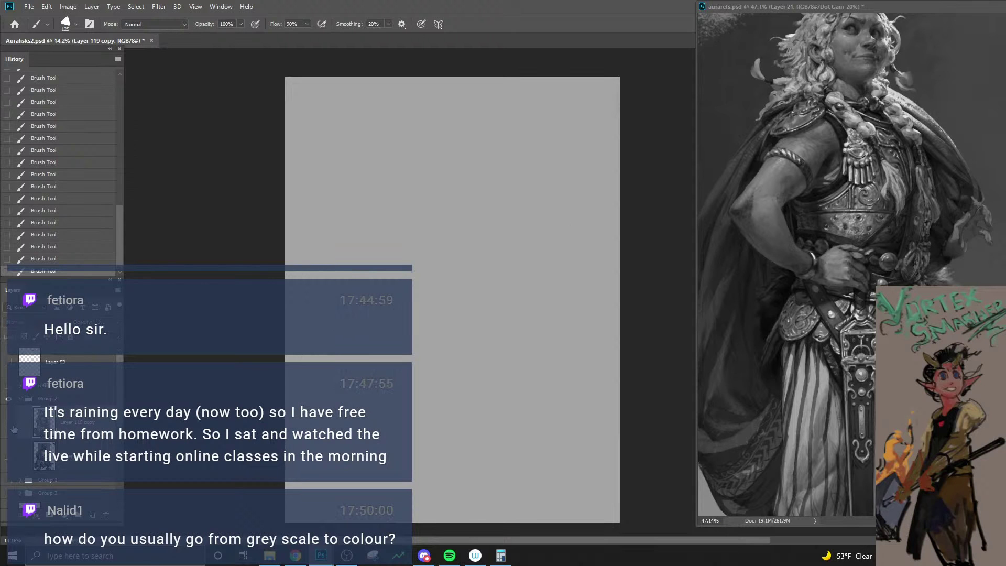
left_click(10, 457)
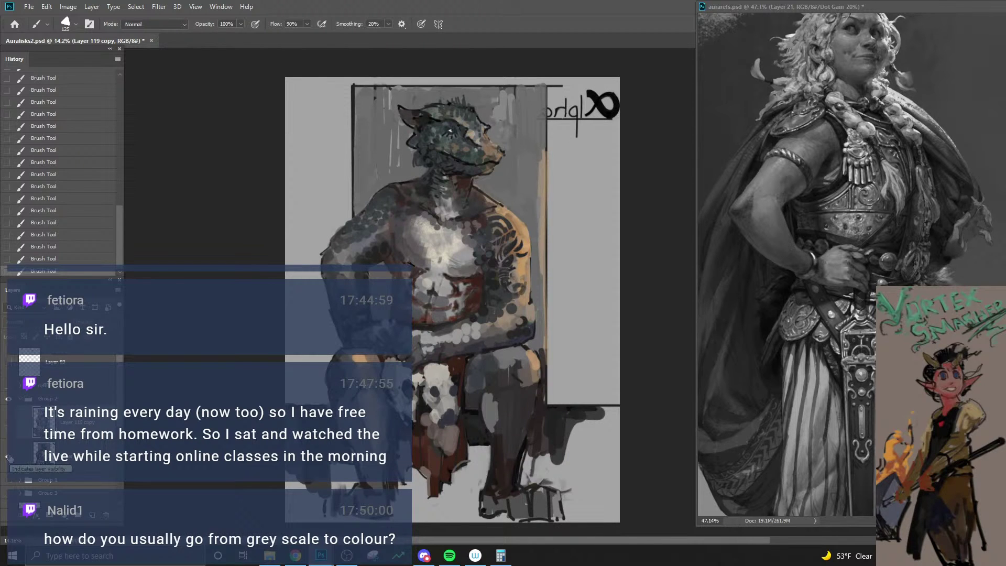
left_click(9, 457)
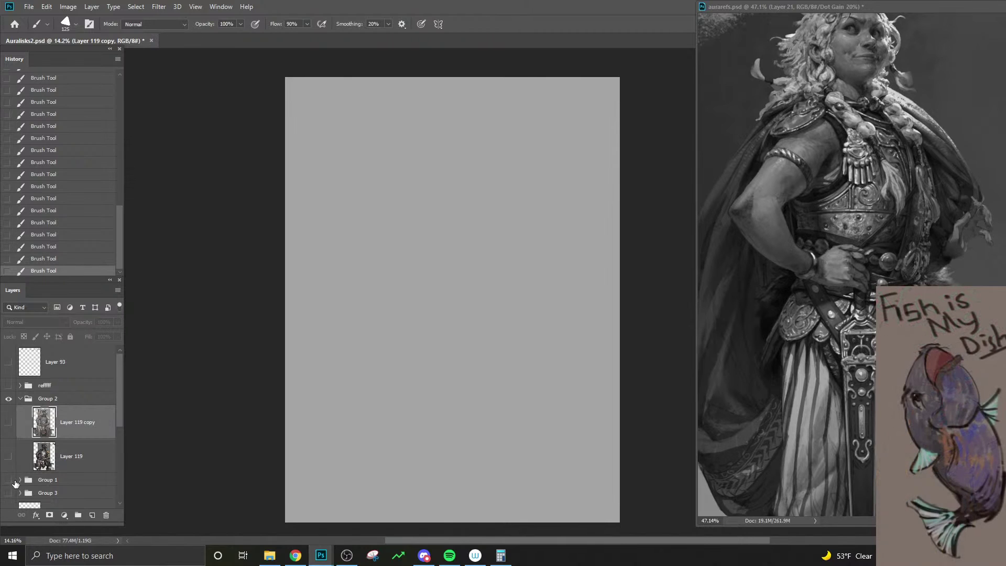
- Expand Group 1 and toggle its mounted-rider versions until only Layer 117 is shown
left_click(20, 481)
scroll(21, 481, "down", 1)
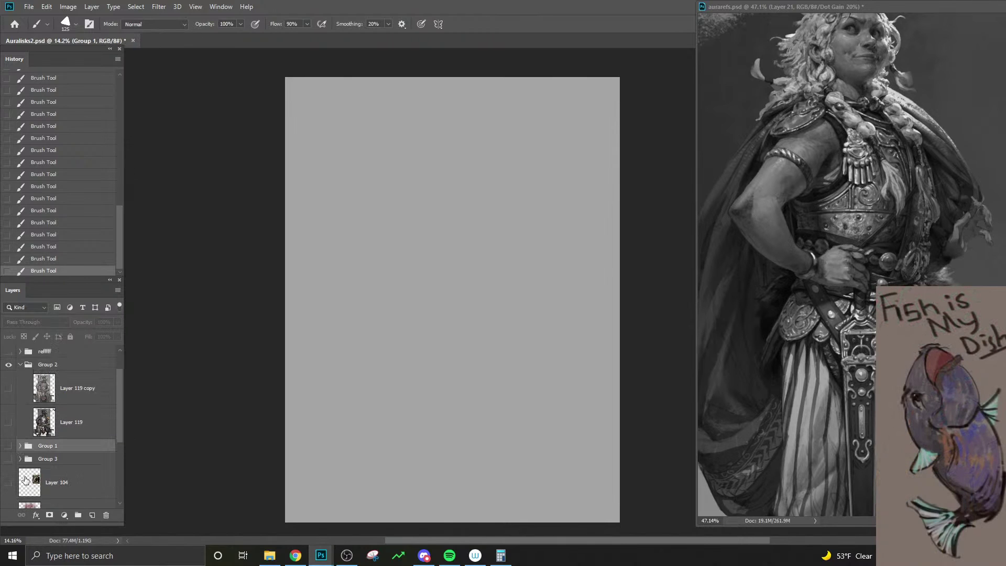
left_click(20, 446)
scroll(22, 468, "down", 3)
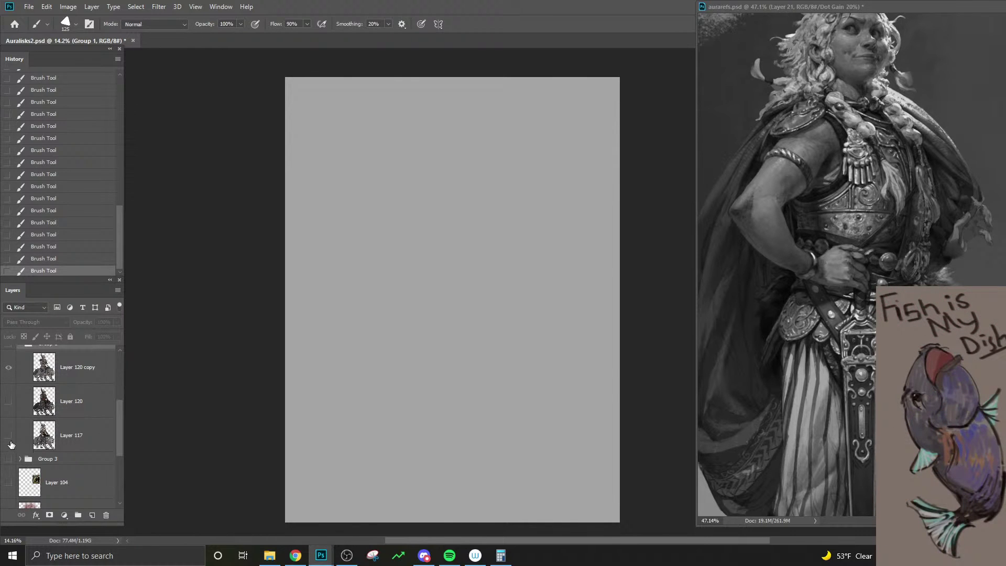
left_click(8, 445)
left_click(9, 438)
left_click(9, 407)
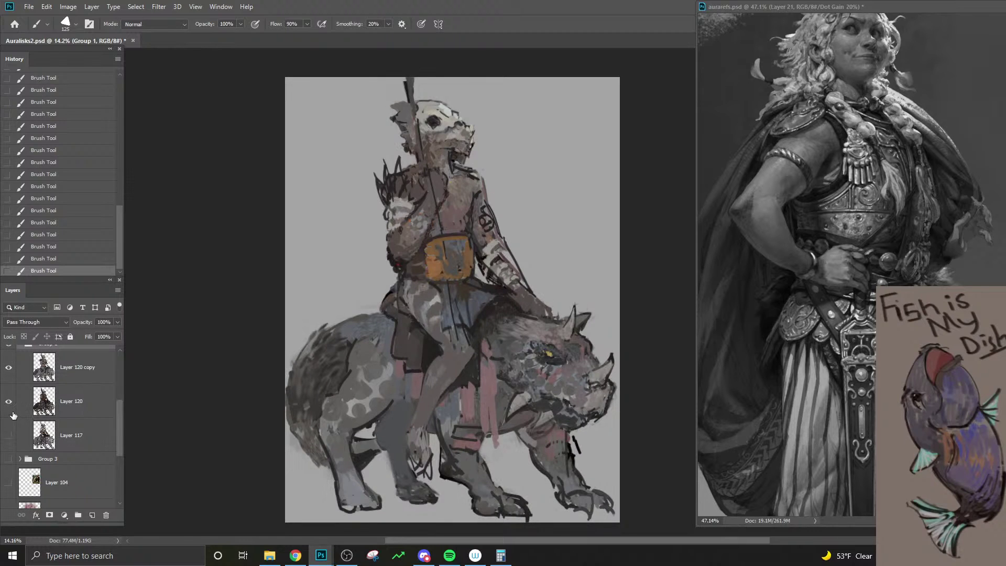
left_click(8, 436)
left_click(7, 405)
left_click(9, 367)
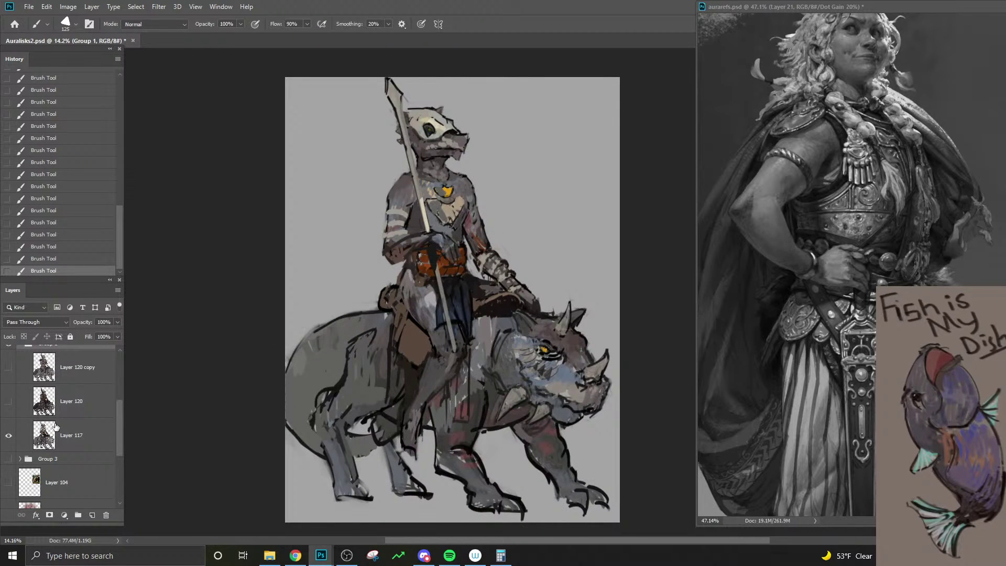
- View the rider on Layer 120 and on Layer 120 copy in turn, then bring back the seated figure on Layer 119 copy
left_click(9, 433)
left_click(8, 403)
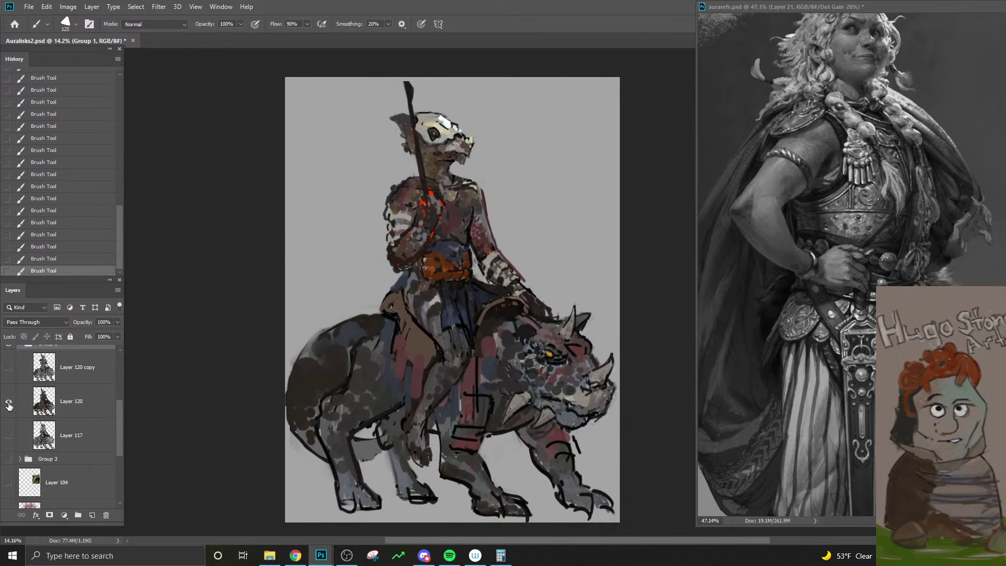
left_click(9, 402)
left_click(17, 379)
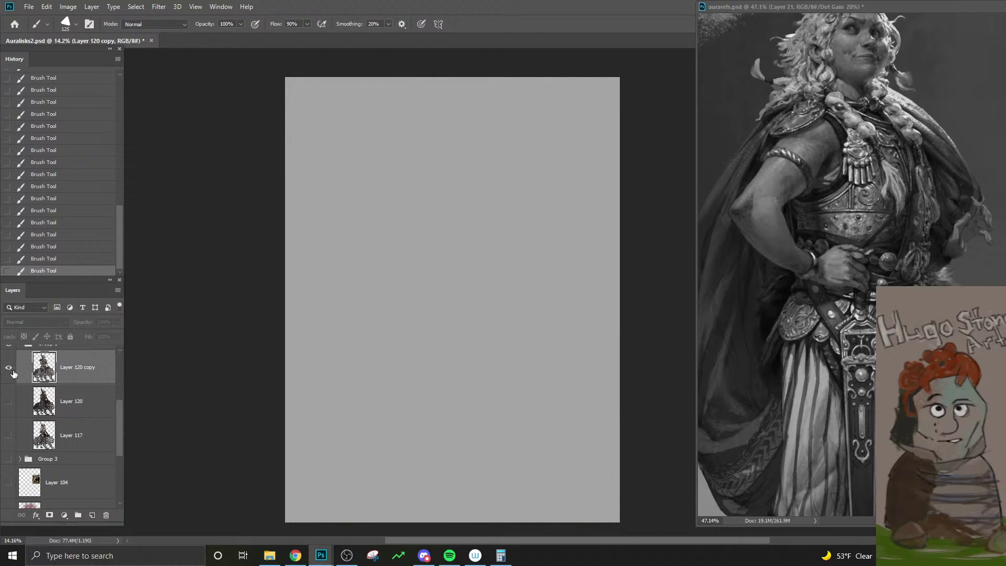
left_click(9, 369)
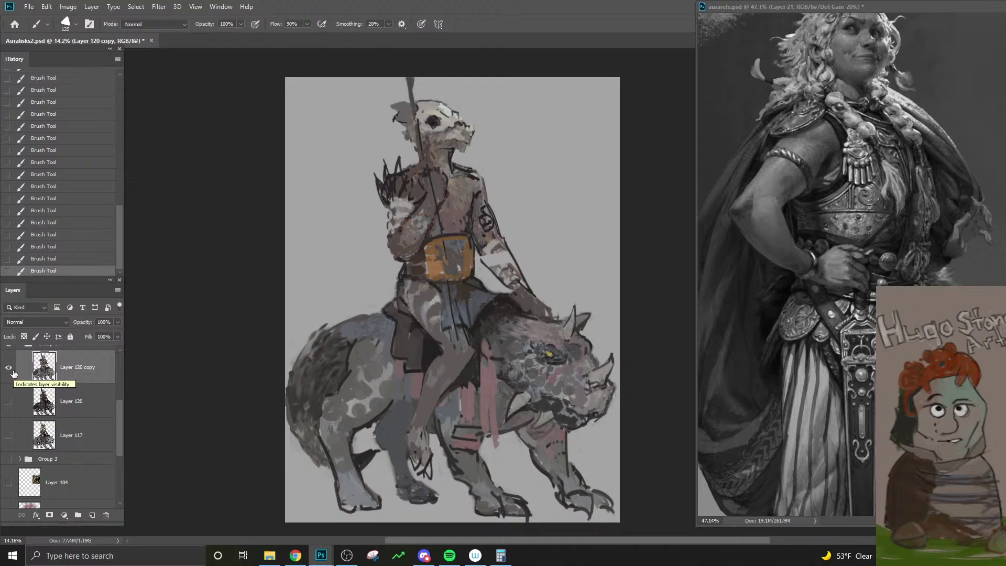
left_click(9, 368)
scroll(15, 422, "up", 5)
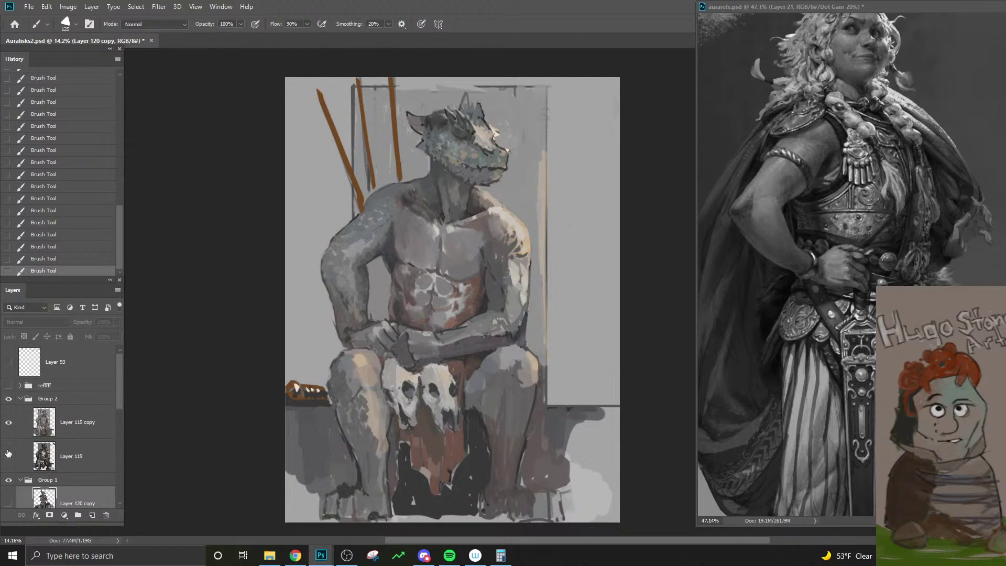
- Open the recent file Graylings.psd to look at its character painting, then close it
left_click(29, 6)
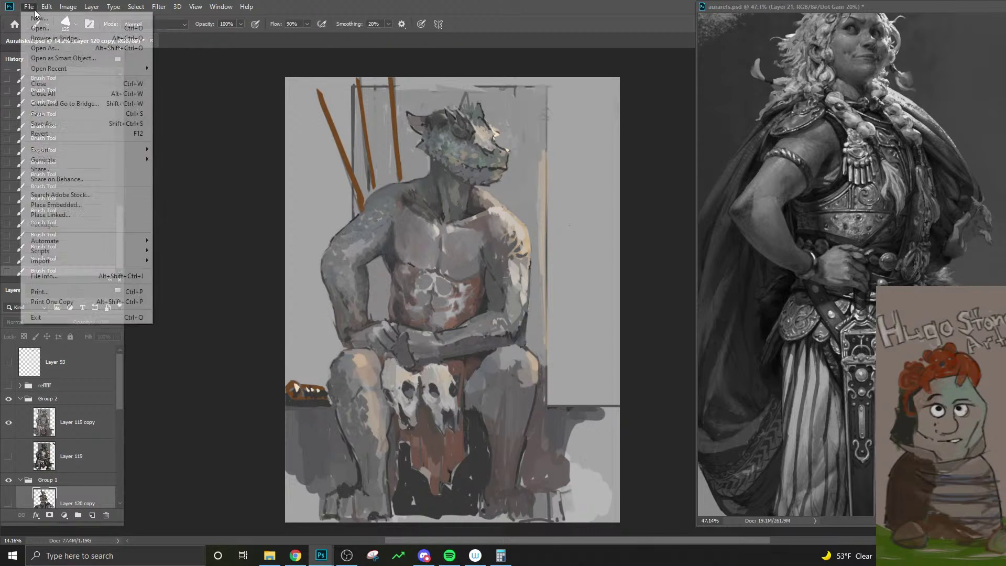
mouse_move(105, 68)
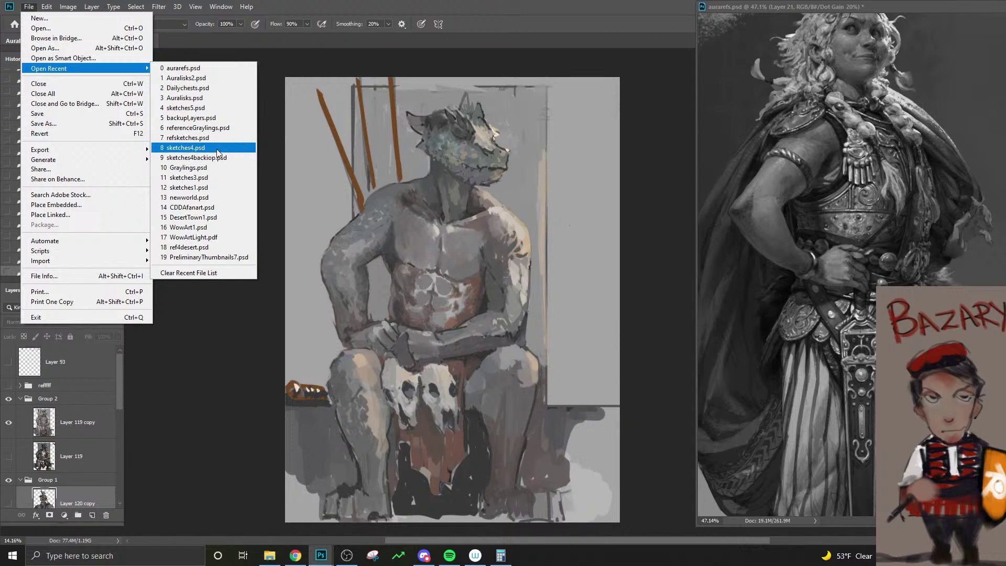
left_click(219, 166)
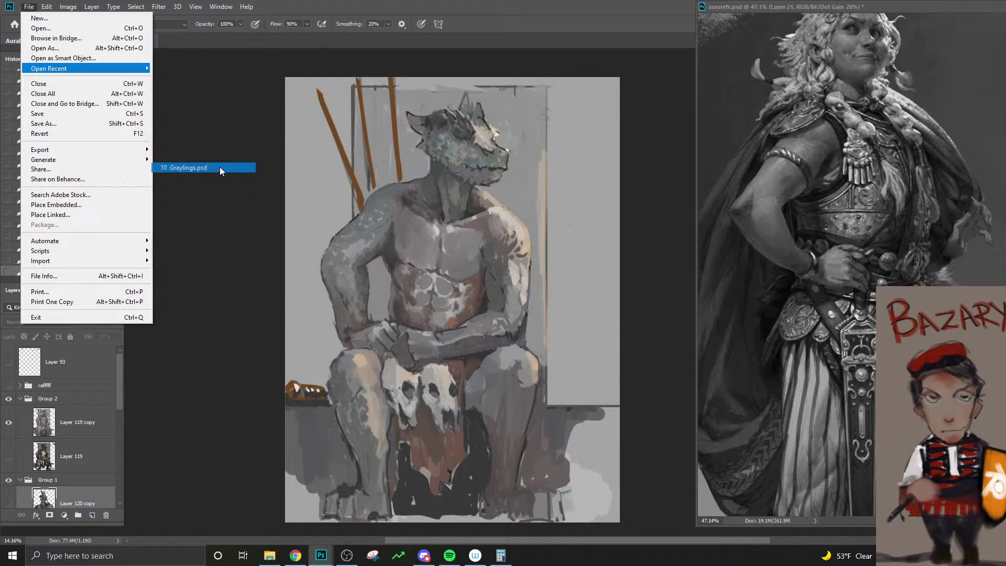
left_click(305, 195)
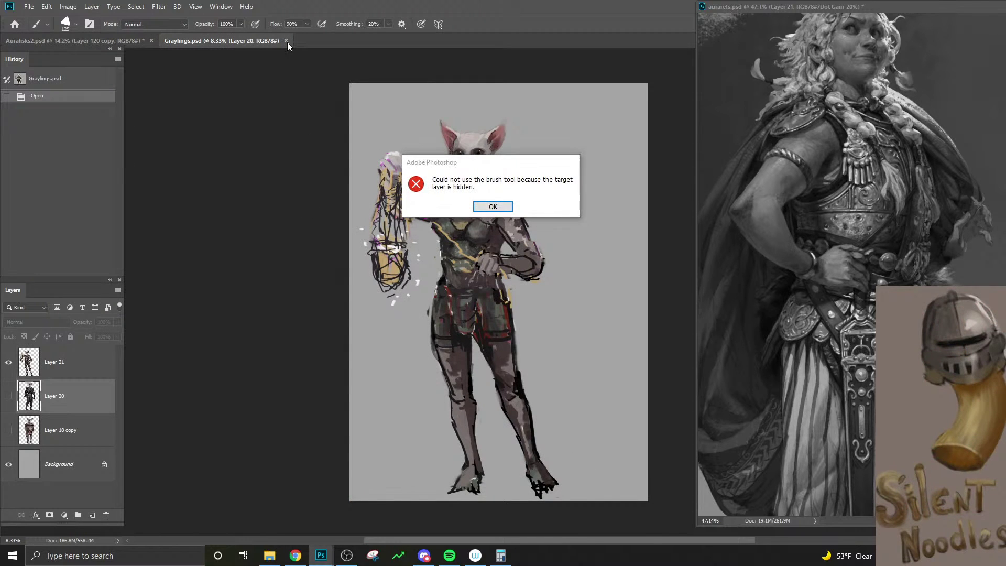
key("Return")
left_click(287, 40)
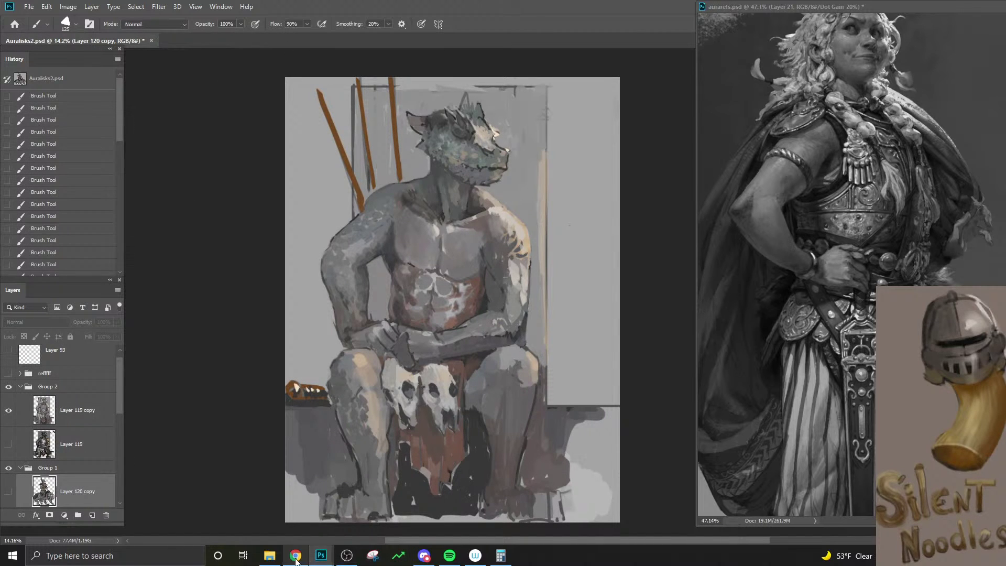
- Switch to Discord and view the finished three-character image whole in Chrome, then close it and return to the Photoshop painting
left_click(431, 559)
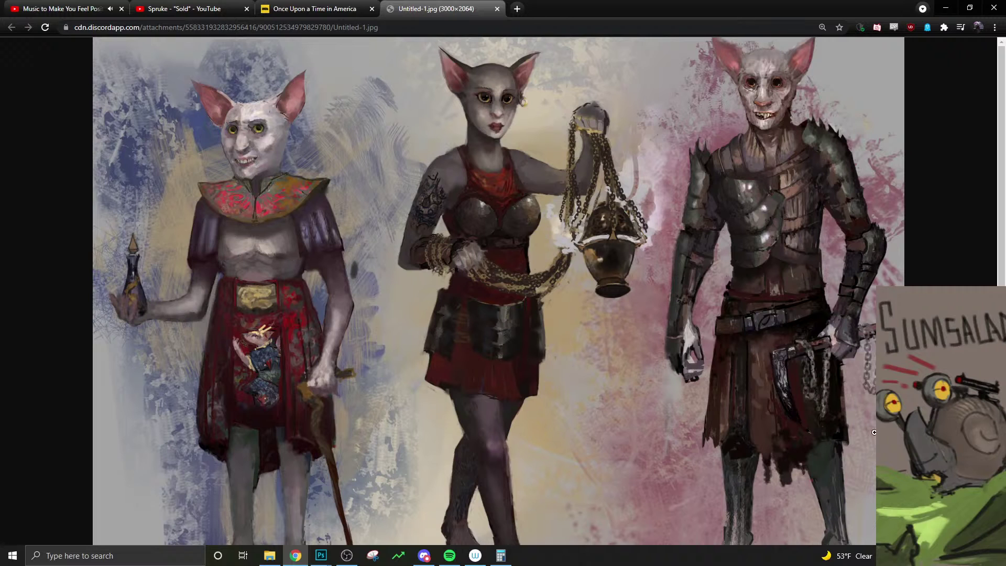
key("ctrl+minus")
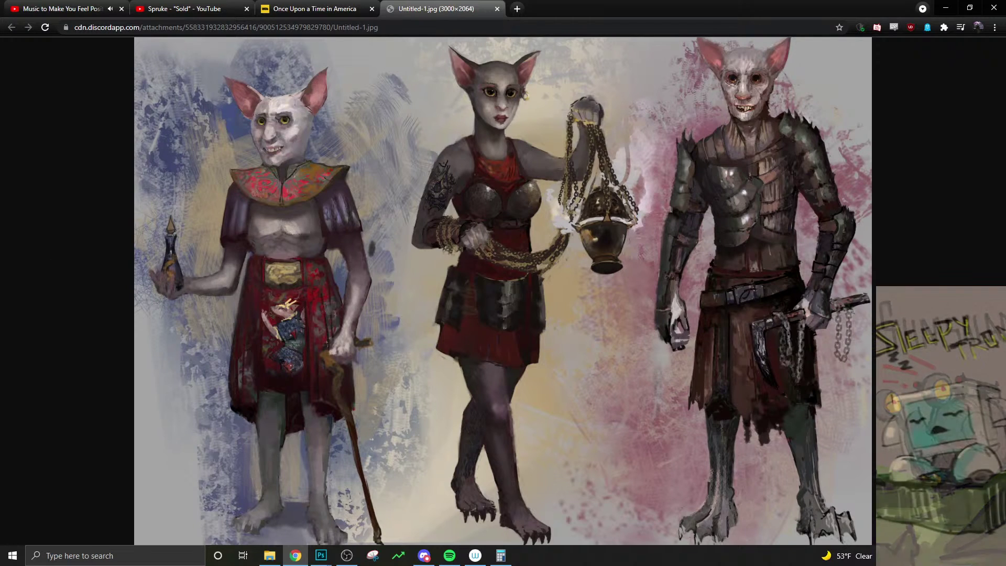
key("alt+Tab")
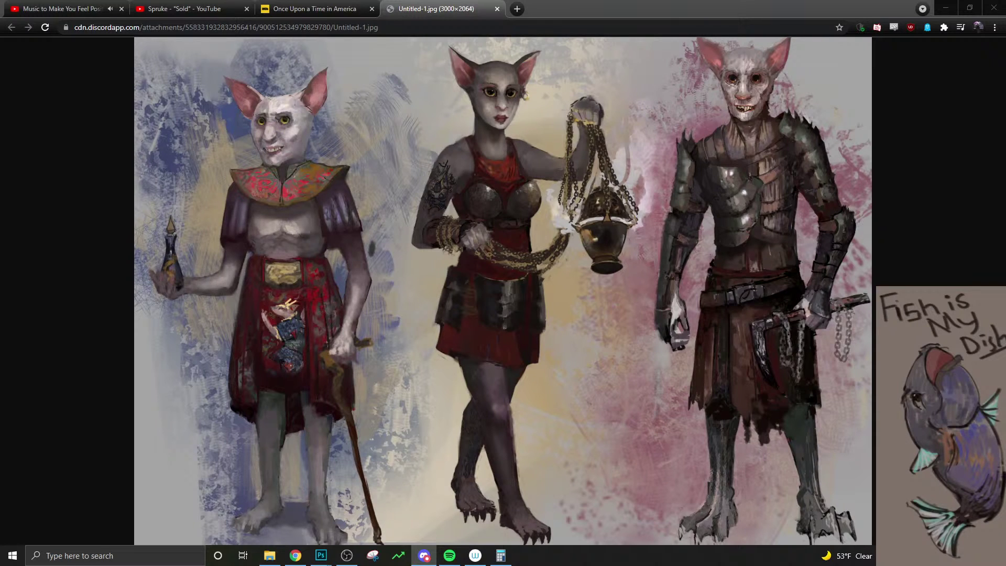
left_click(493, 12)
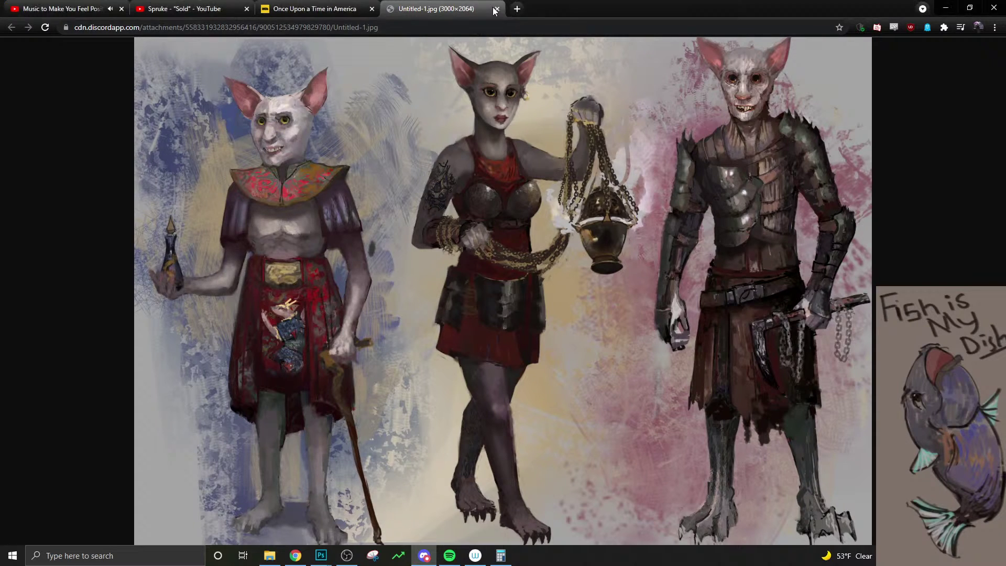
left_click(496, 9)
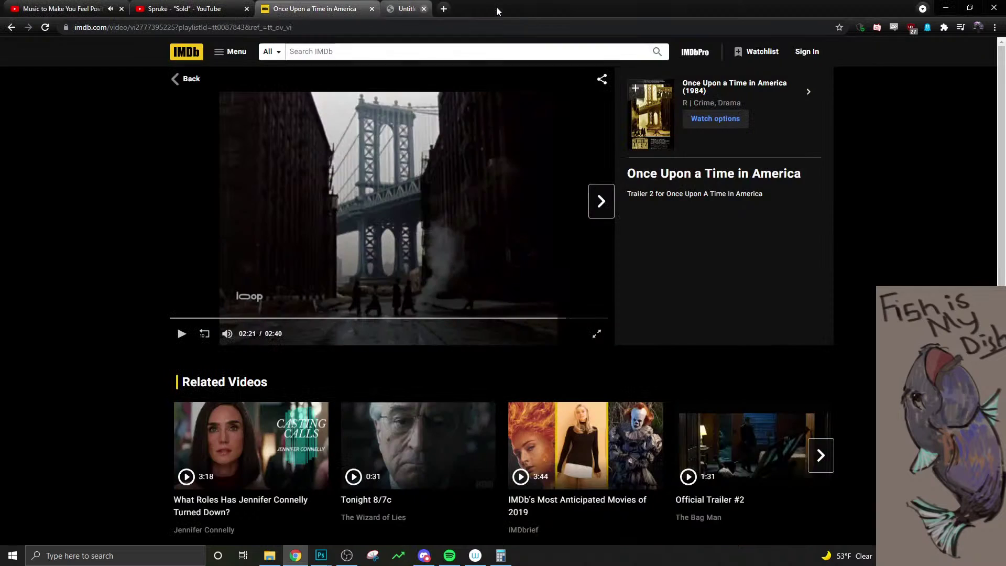
left_click(945, 10)
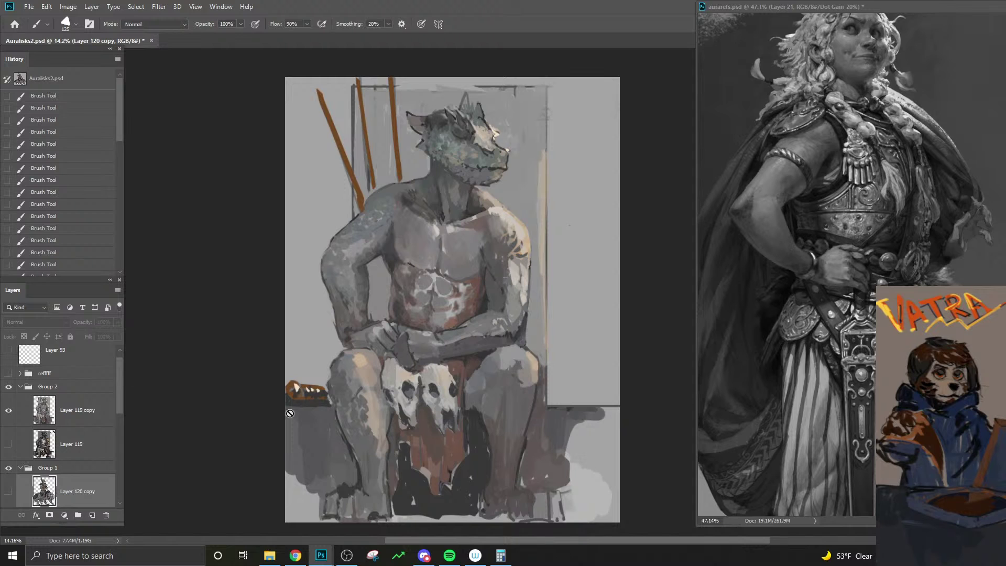
- Turn on the greyscale proof preview for the seated figure painting
left_click(382, 448)
key("Return")
key("ctrl+y")
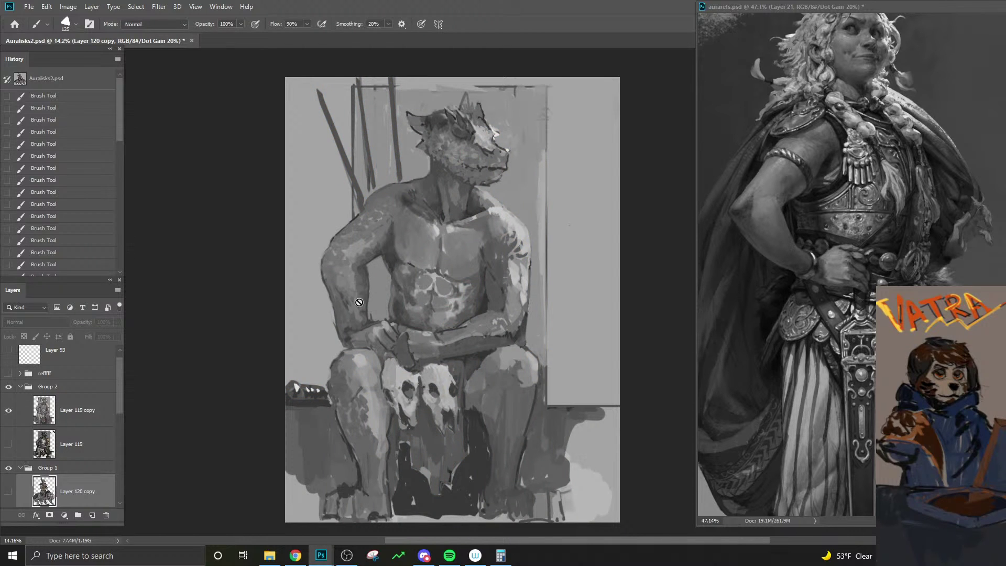
left_click(429, 128)
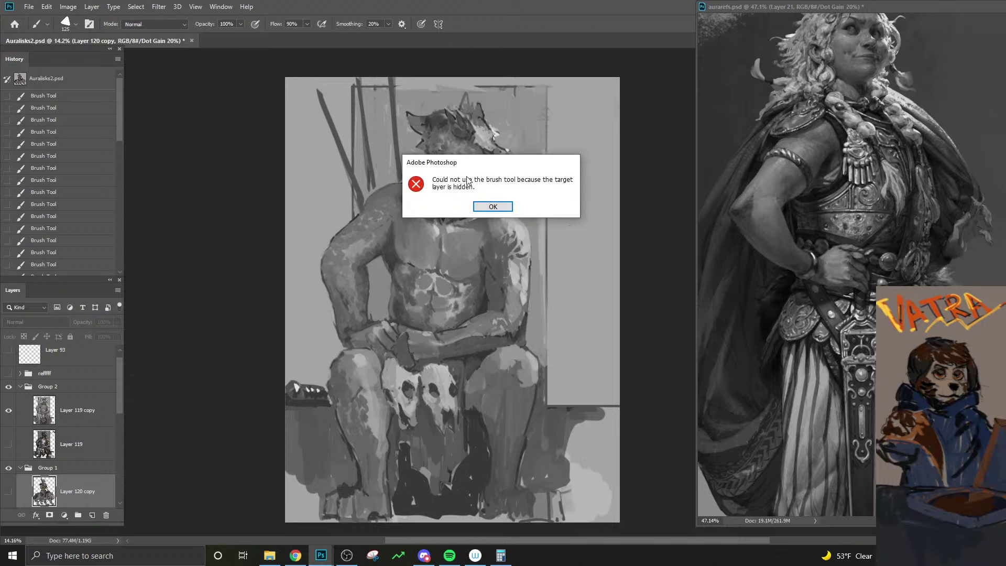
key("Return")
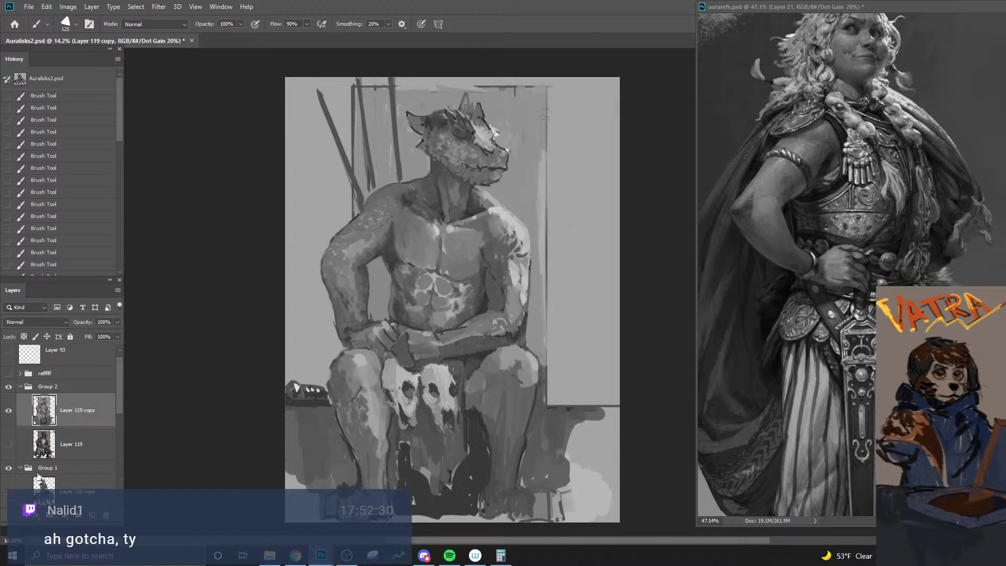
- Collapse and hide Group 1, and make Layer 119 copy the active layer for painting
left_click(22, 467)
left_click(20, 467)
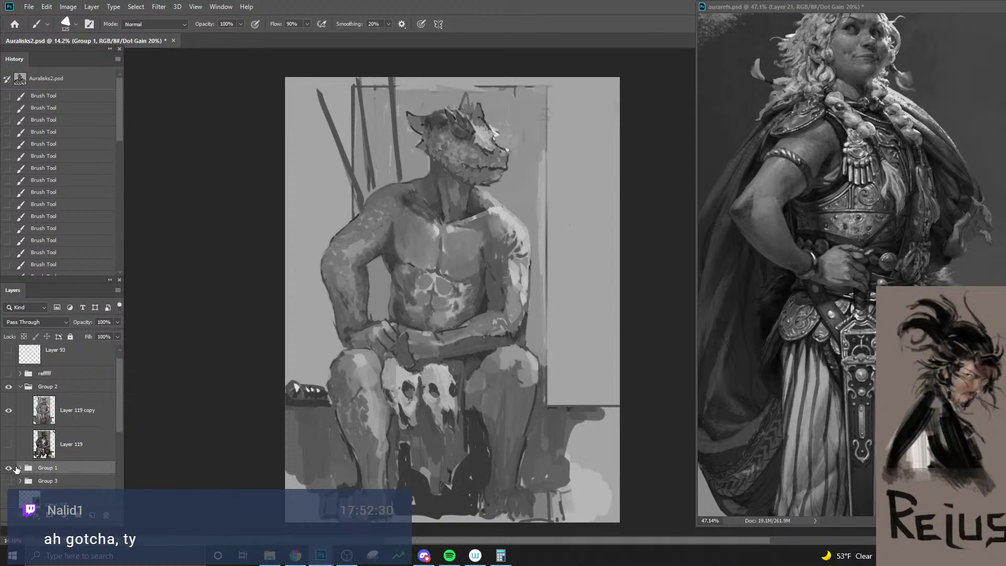
left_click(9, 468)
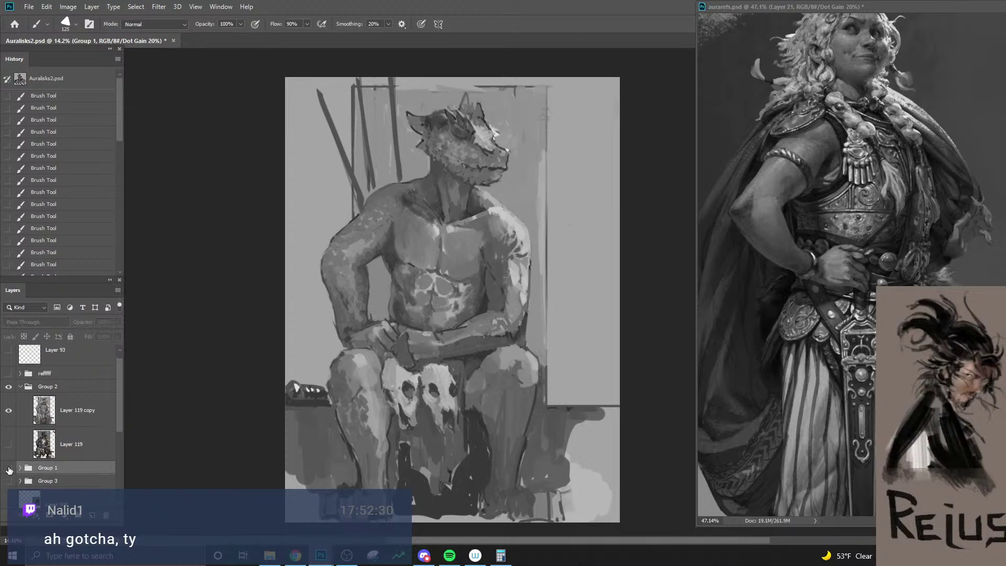
left_click(432, 121, "alt")
left_click(93, 417)
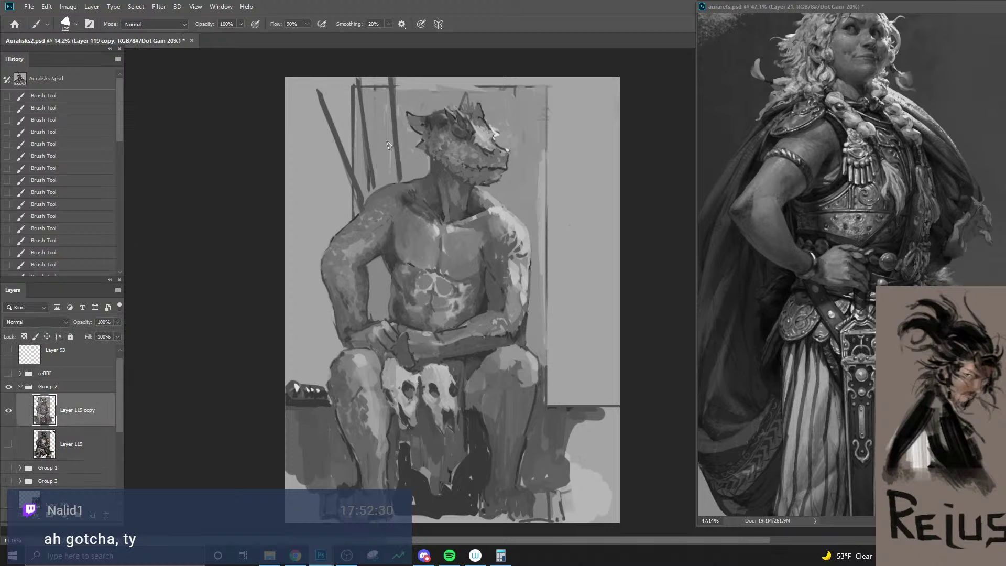
- Touch up the back of the reptilian head beside its ear with a sampled tone and a smaller brush
left_click(432, 119, "alt")
left_click(426, 120)
key("ctrl+z")
key("bracketleft")
key("bracketleft")
key("bracketleft")
left_click(417, 119)
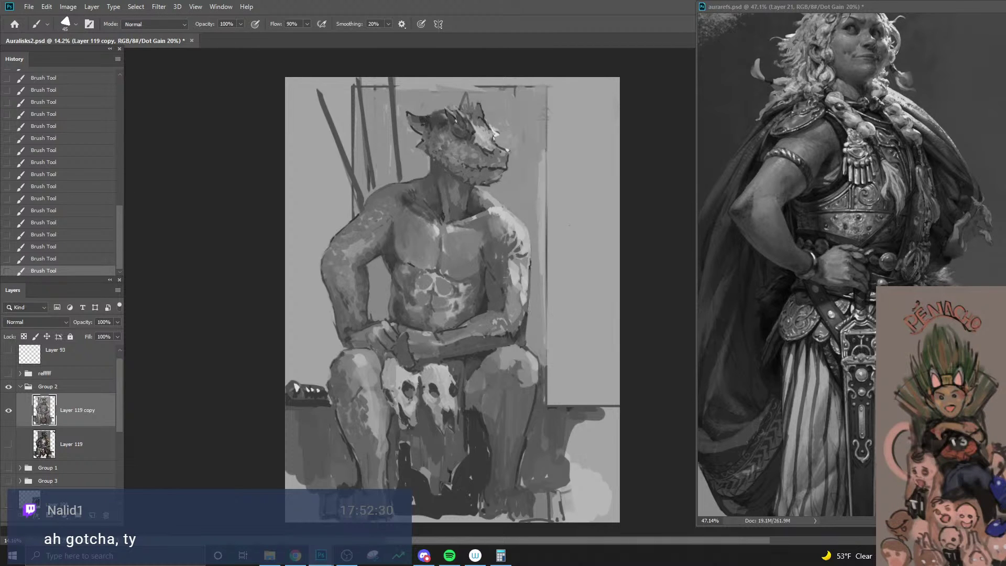
- Set the brush opacity to 80% and touch up the figure with a tone sampled from the snout
key("4")
key("bracketright")
key("bracketright")
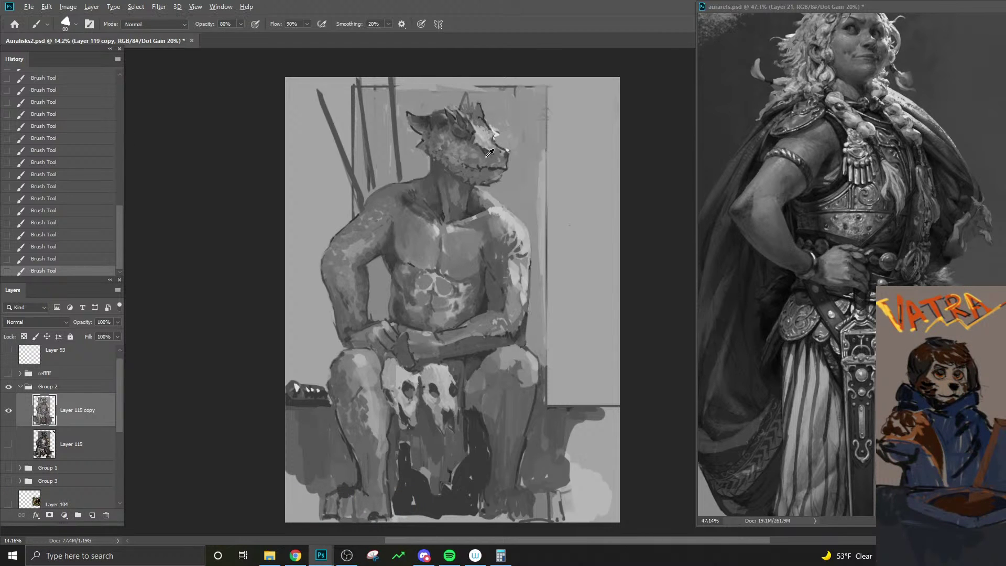
left_click(489, 152, "alt")
key("ctrl+z")
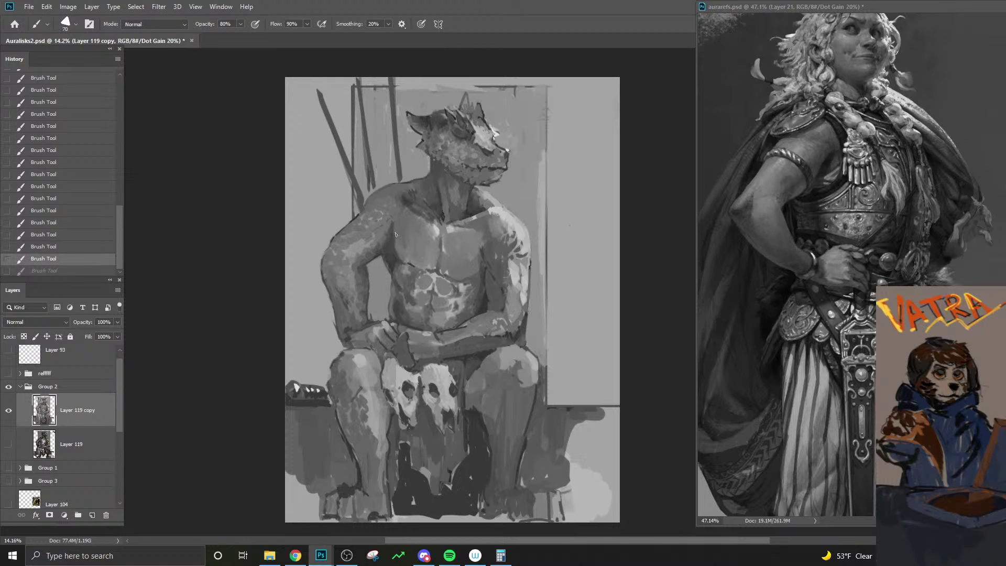
key("ctrl+shift+z")
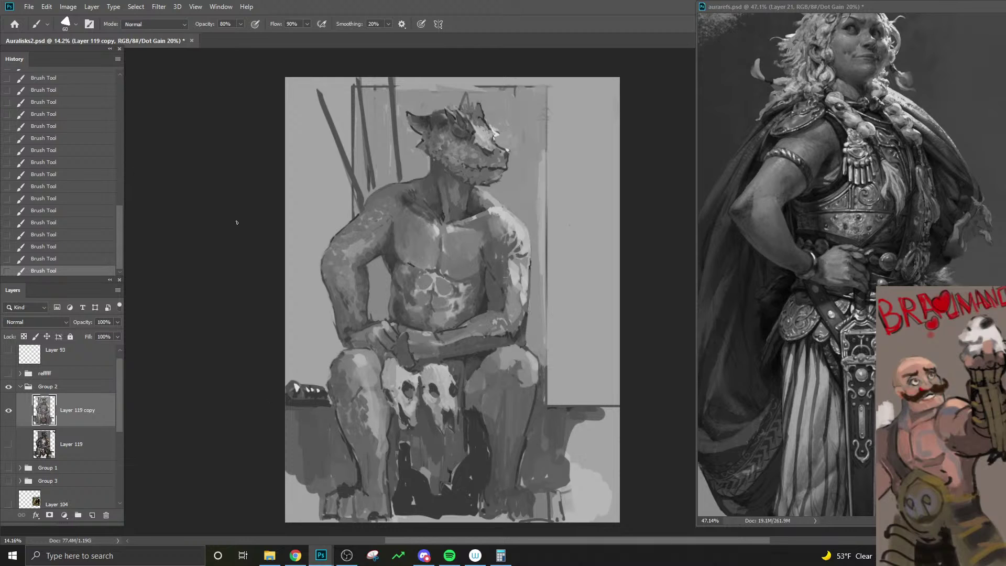
- Create a new layer in Normal mode at 100% opacity above Layer 119 copy
key("ctrl+shift+n")
left_click(439, 334)
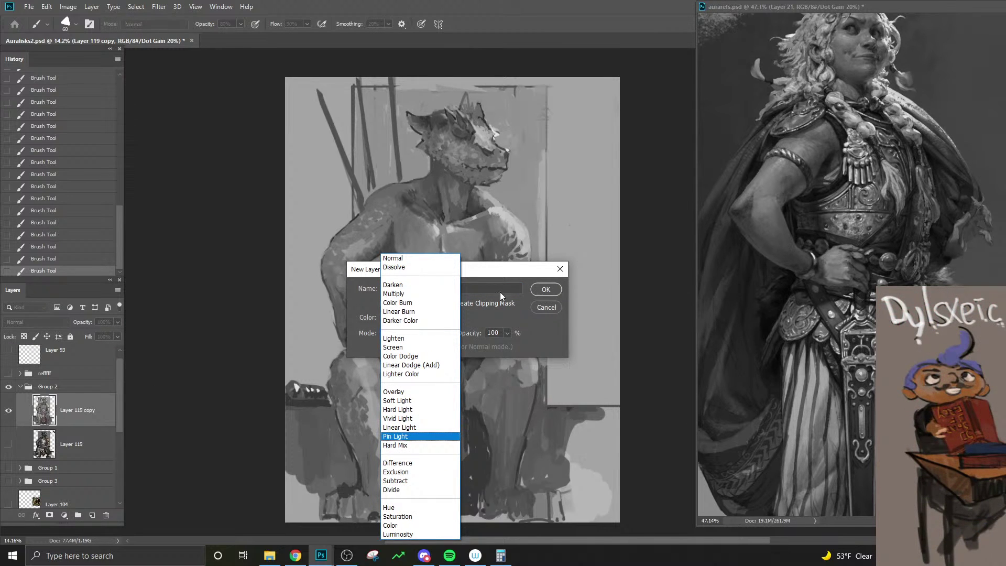
left_click(422, 259)
left_click(548, 291)
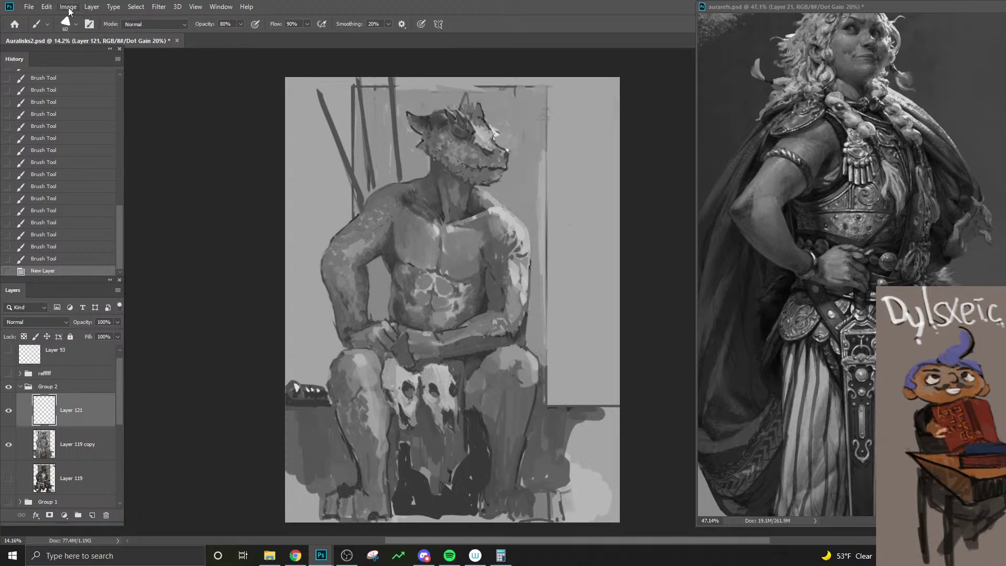
- Duplicate Layer 119 copy within Auralisks2.psd and clip the duplicate to the original beneath it
right_click(86, 452)
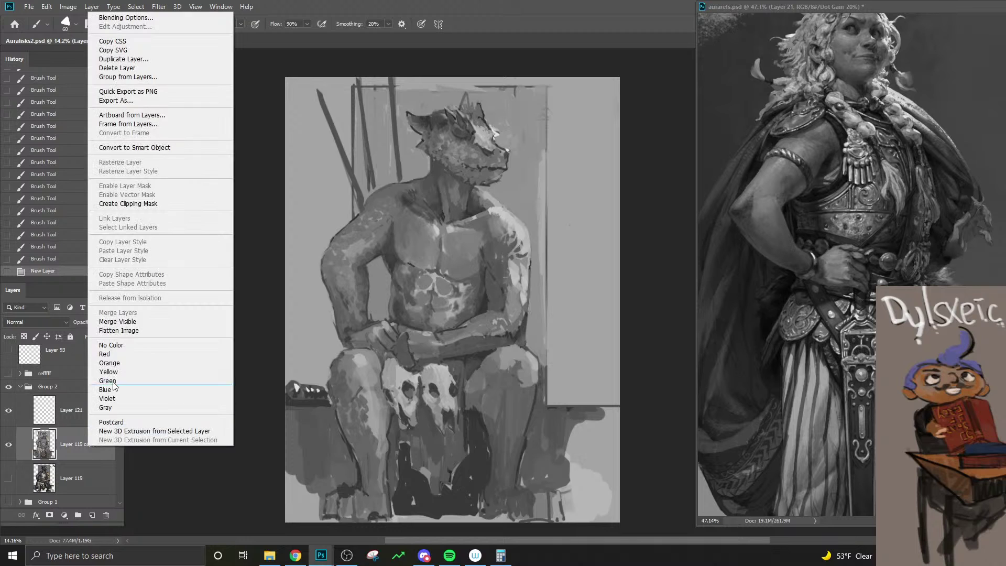
left_click(155, 60)
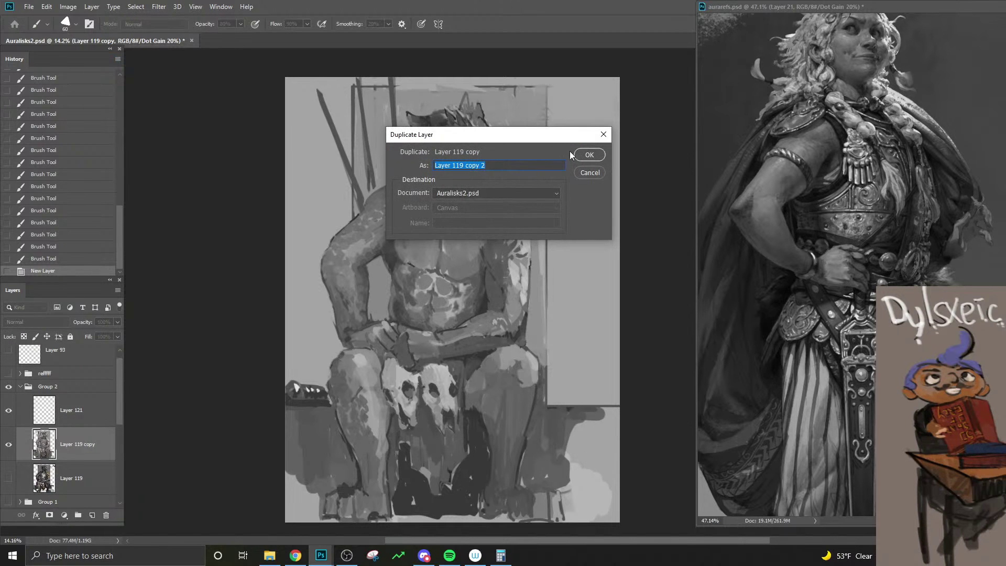
left_click(590, 156)
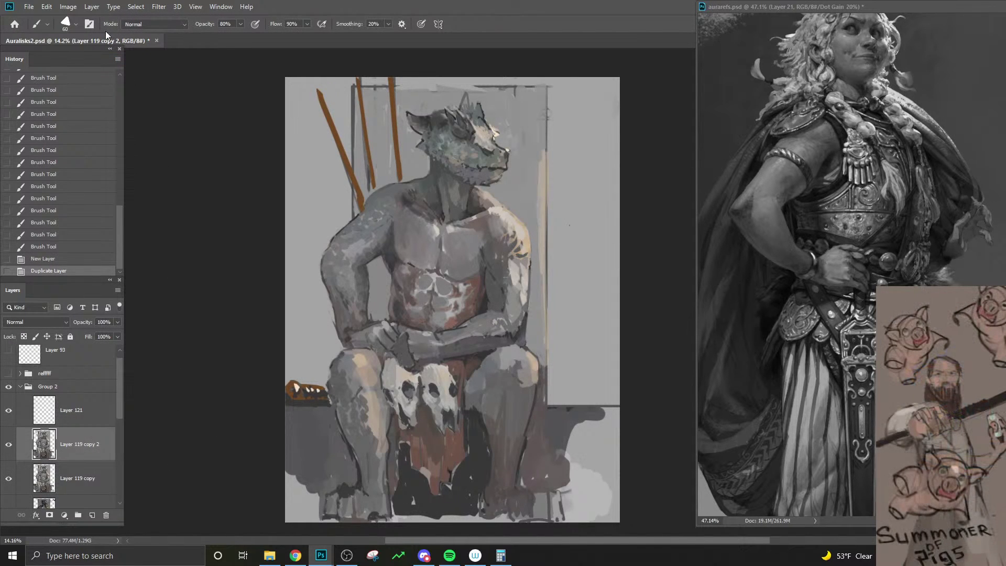
left_click(76, 7)
mouse_move(92, 32)
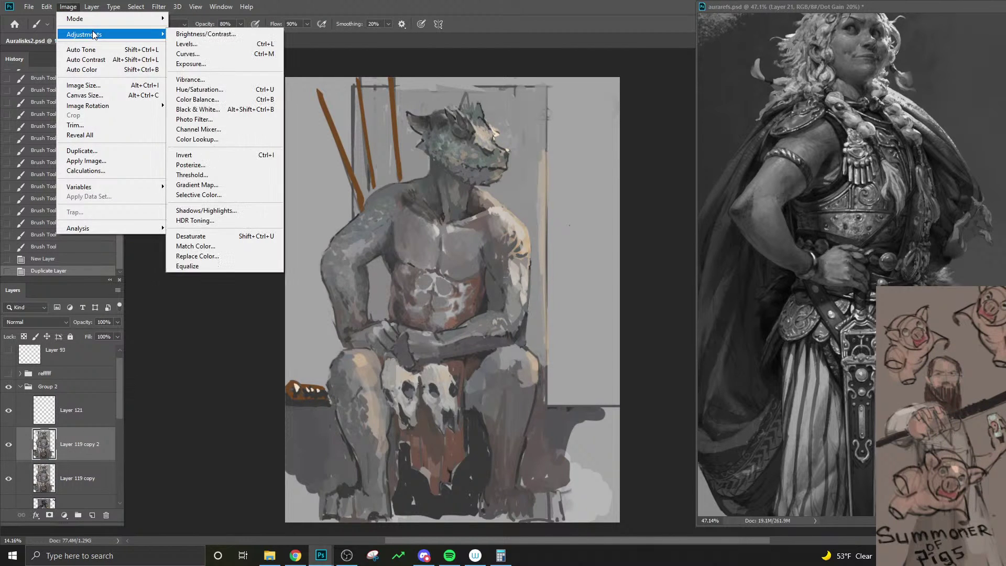
key("Escape")
key("Escape")
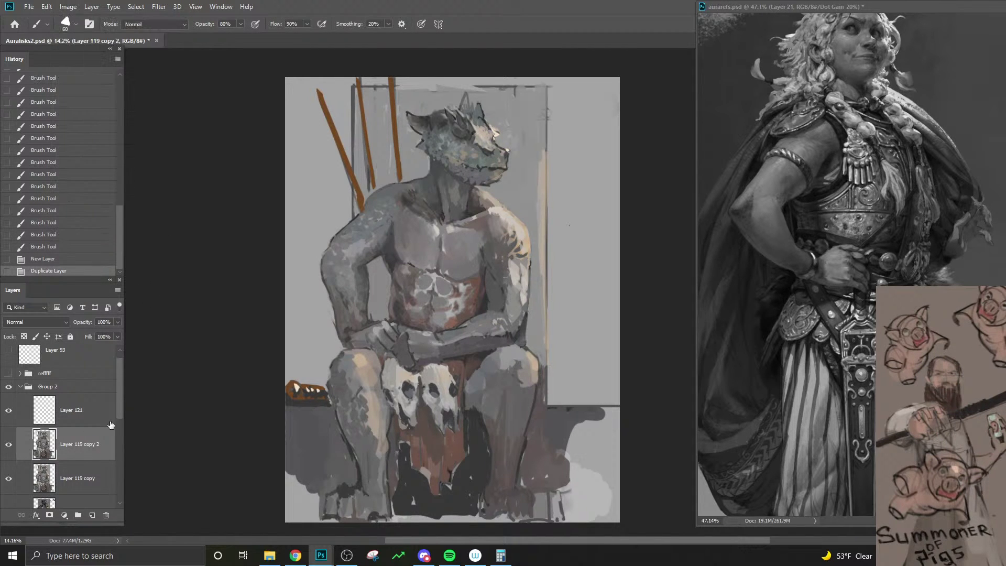
left_click(90, 458, "alt")
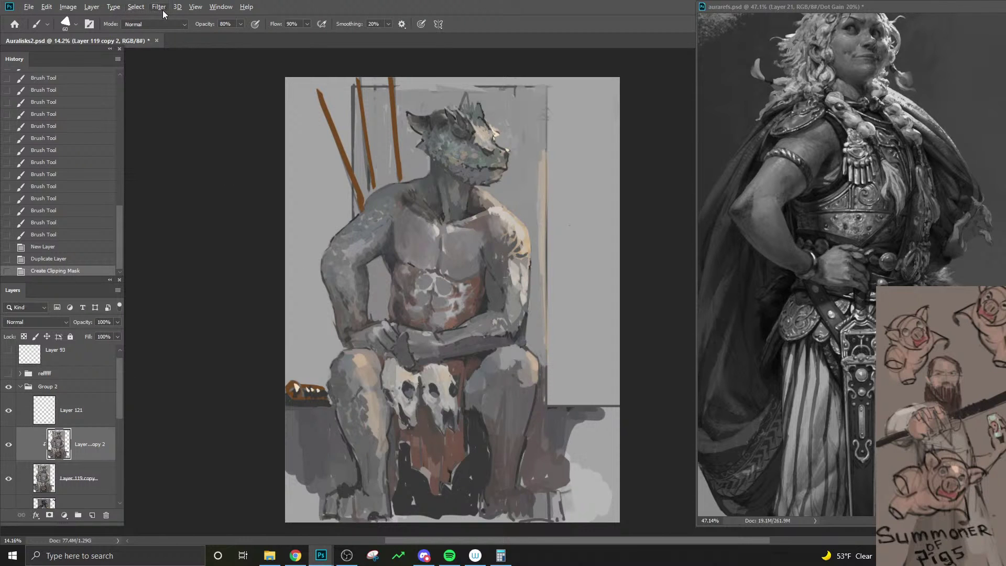
left_click(221, 7)
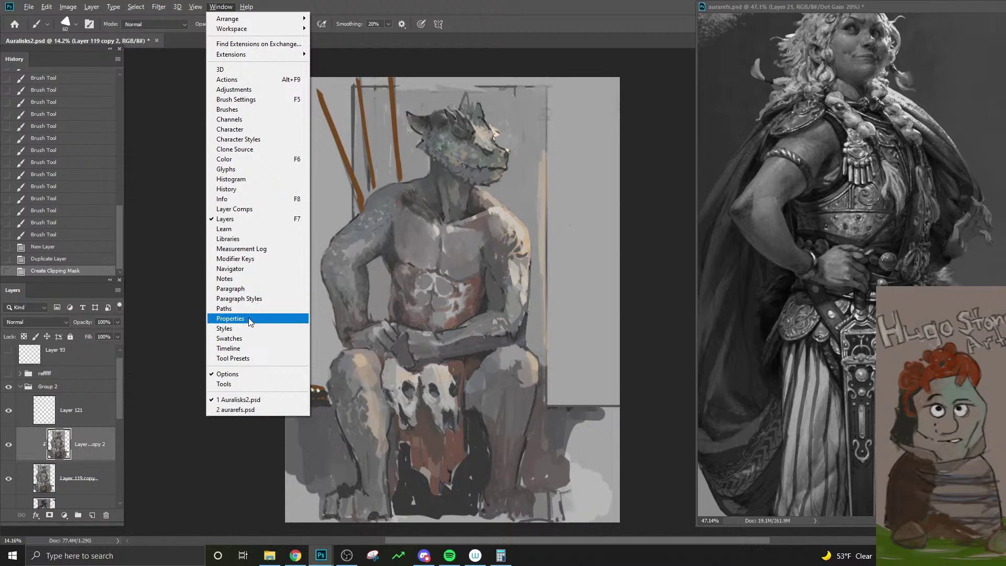
left_click(189, 305)
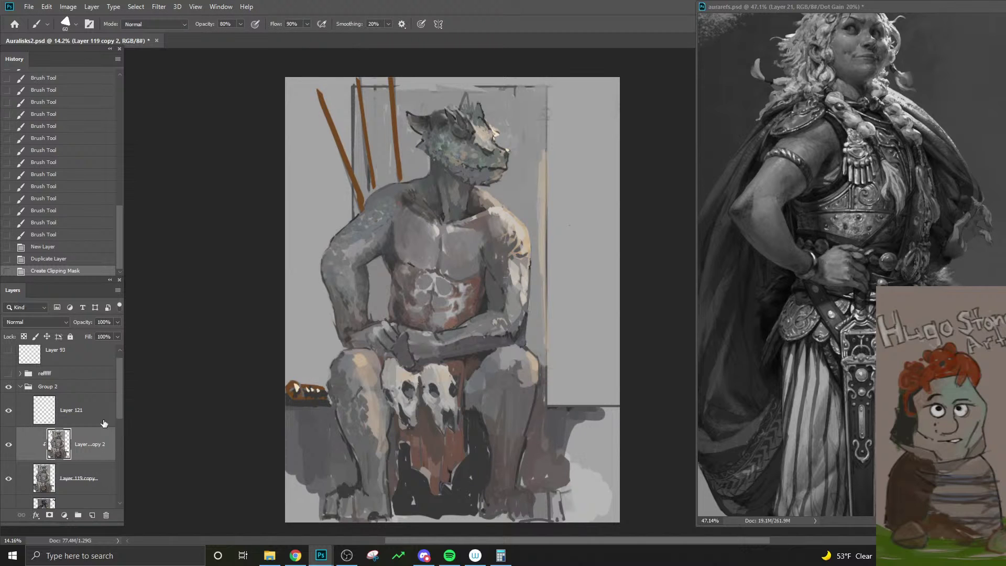
left_click(91, 7)
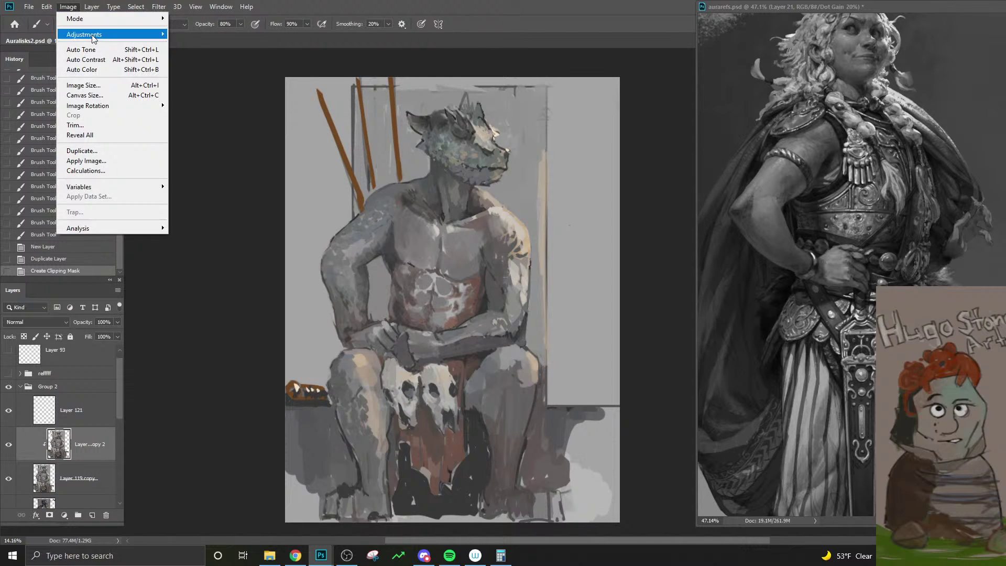
mouse_move(94, 35)
left_click(231, 98)
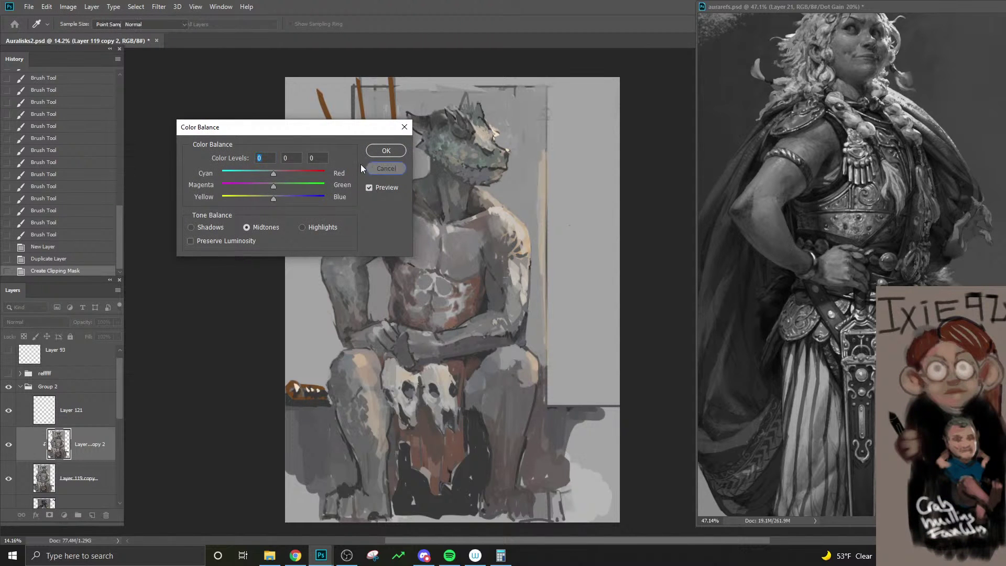
left_click(379, 169)
- Add a Hue/Saturation adjustment layer above the duplicated painting and set its saturation to -100
left_click(51, 8)
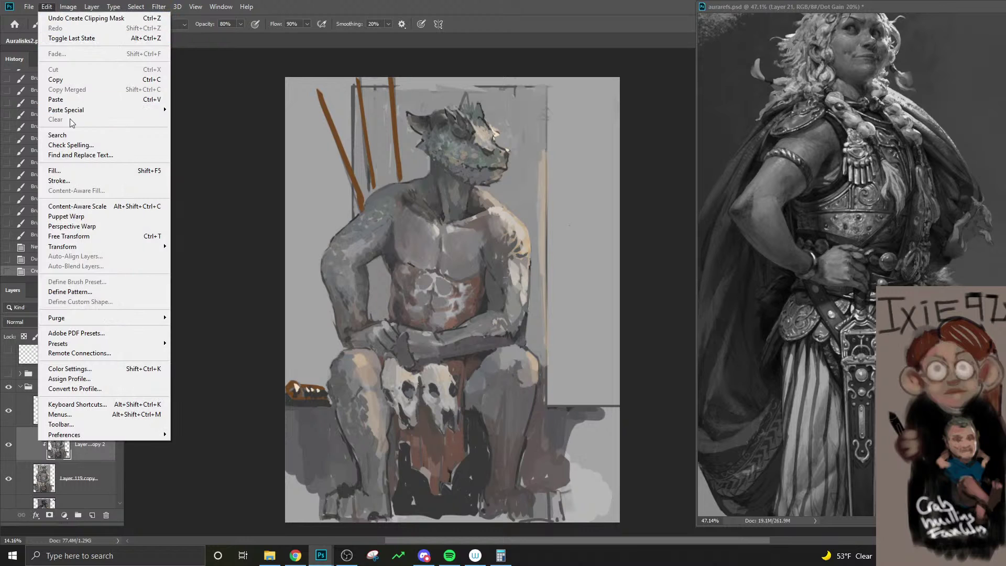
mouse_move(92, 6)
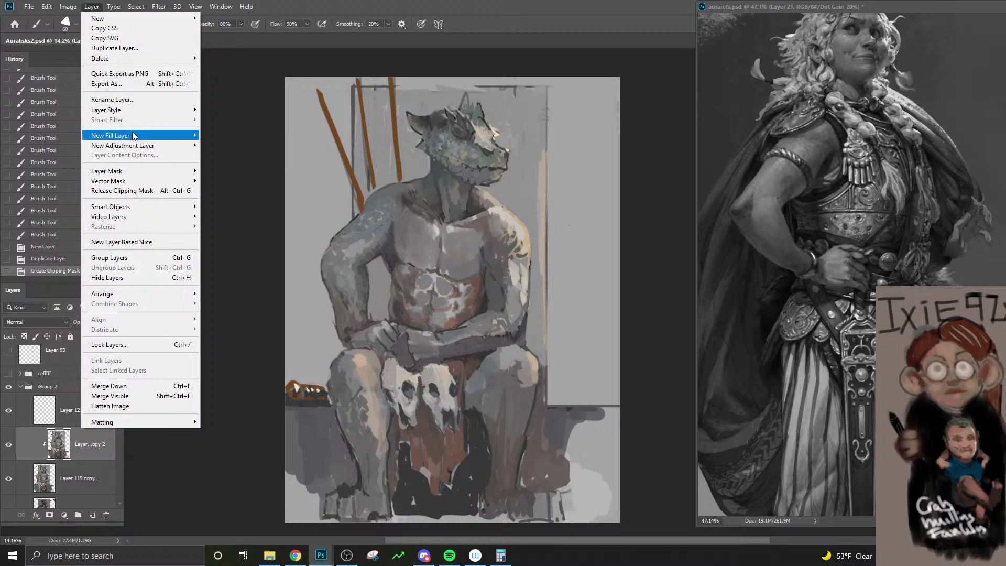
mouse_move(148, 139)
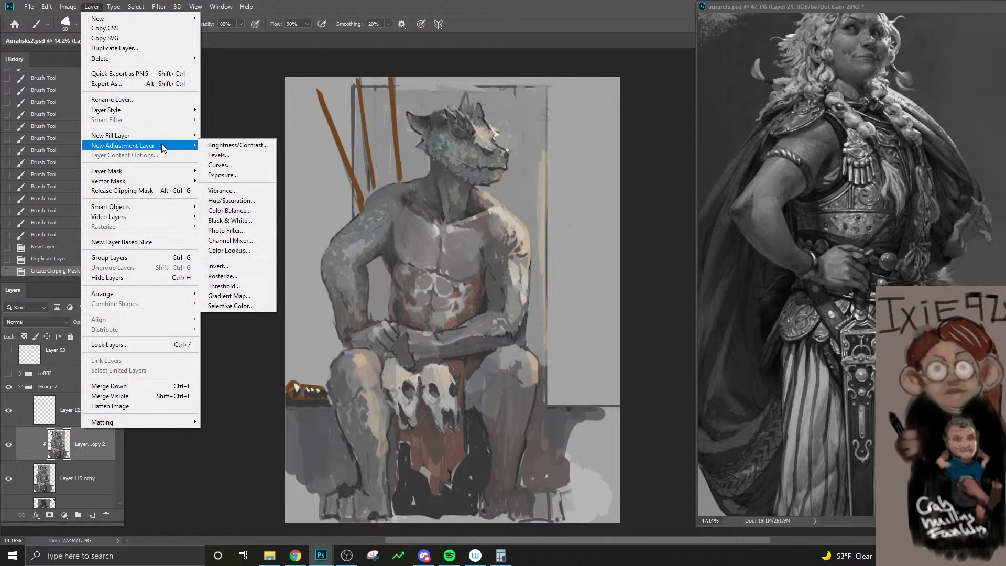
left_click(231, 201)
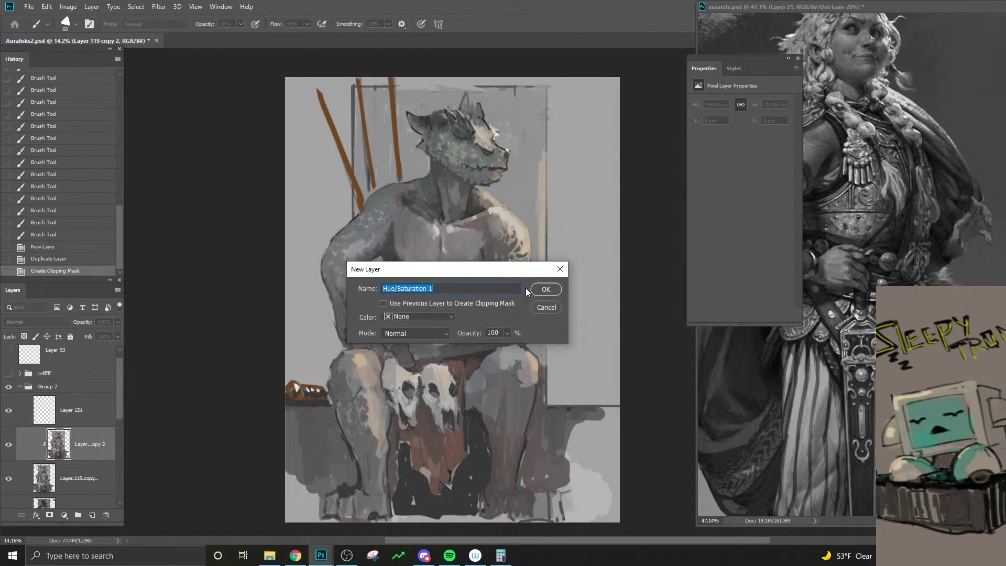
left_click(540, 290)
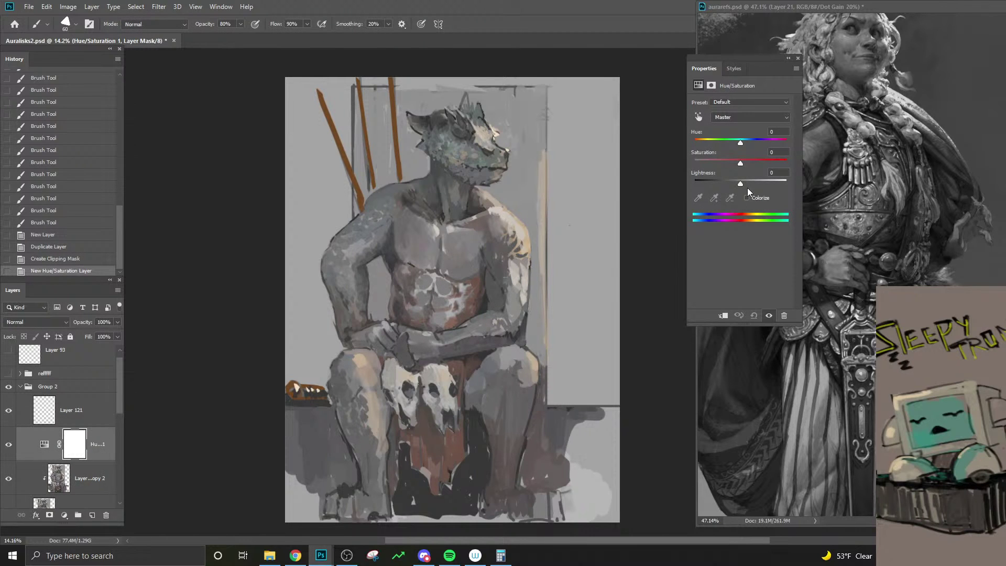
left_click_drag(740, 163, 694, 163)
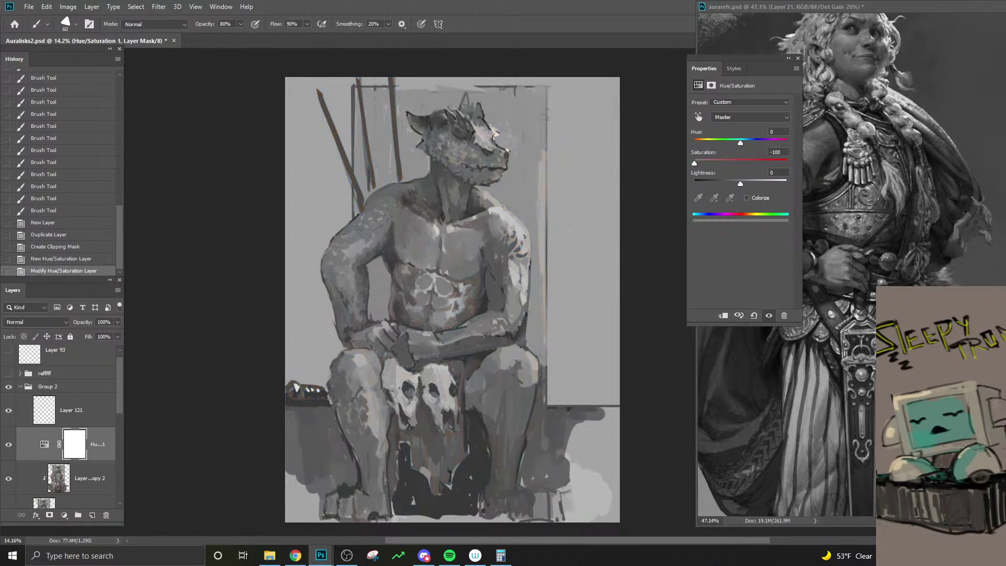
- Clip the empty Layer 121 to the Hue/Saturation adjustment layer beneath it
left_click(70, 478)
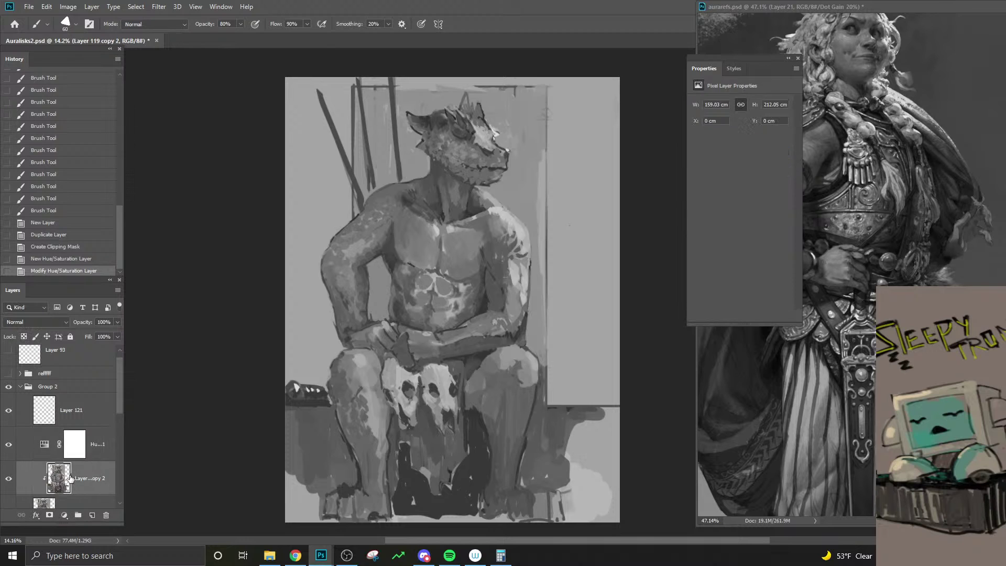
left_click(9, 478)
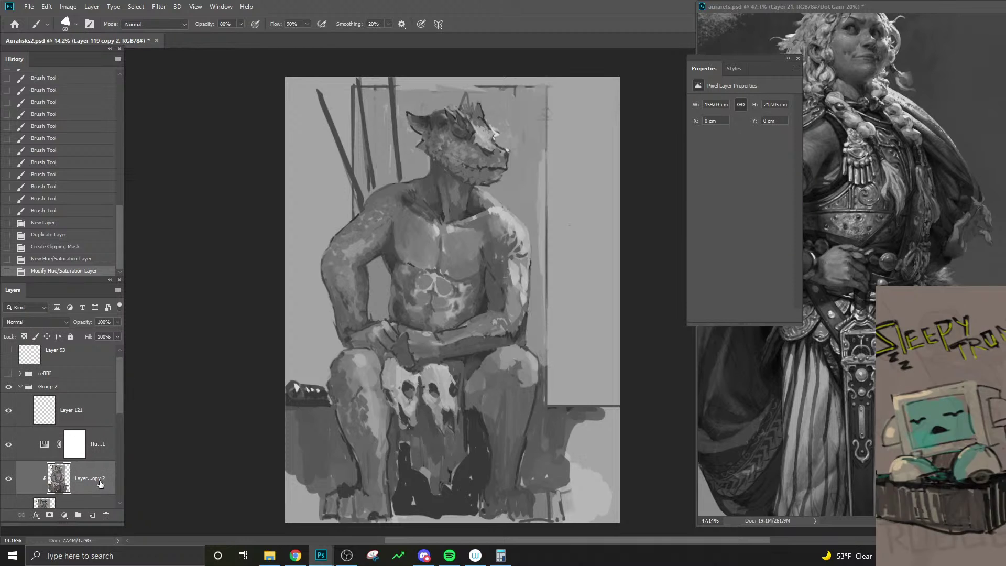
left_click(103, 459, "ctrl")
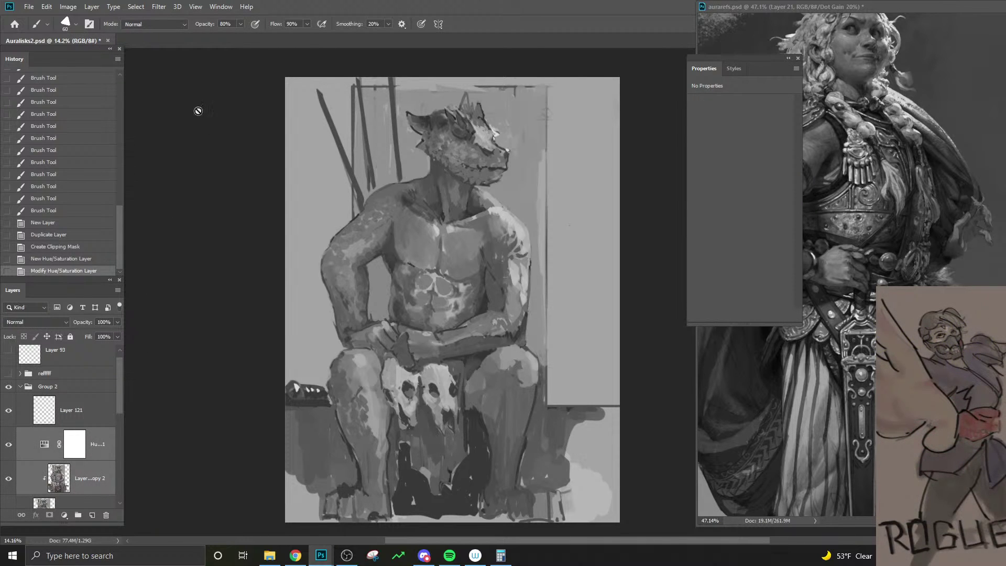
left_click(92, 6)
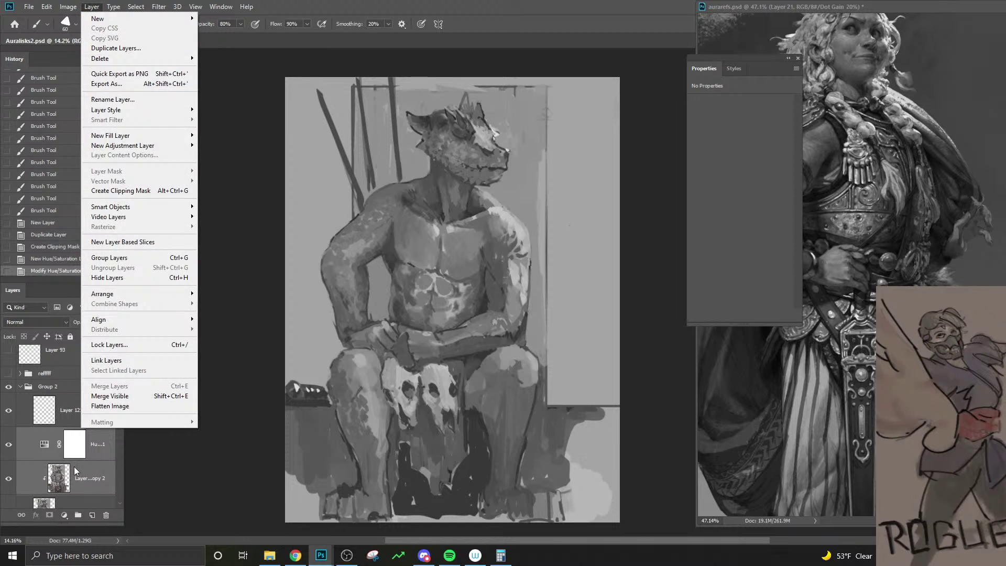
left_click(93, 449)
left_click(101, 423)
key("ctrl+alt+g")
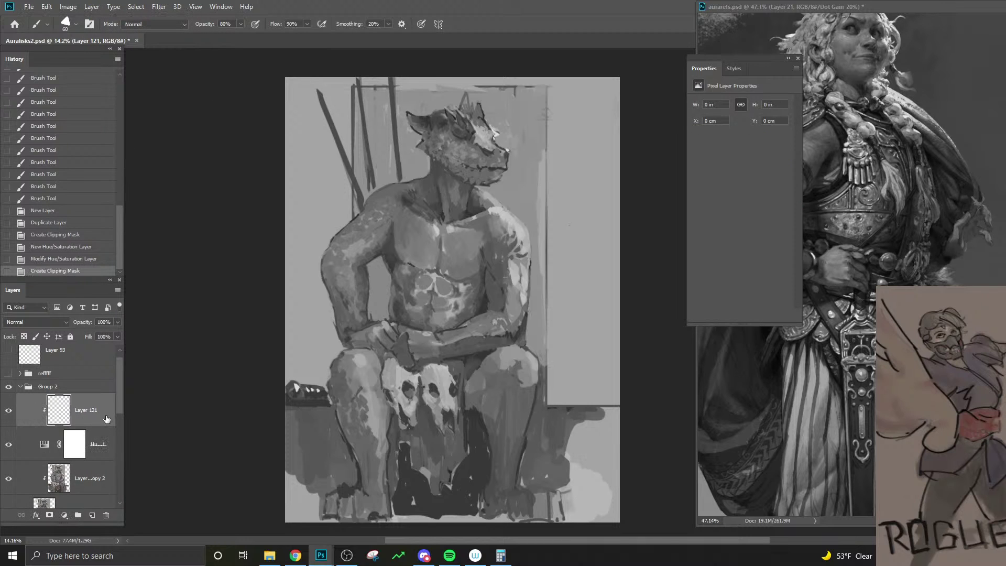
- Show the tools palette and activate the Gradient tool with Layer 121 selected
left_click(92, 6)
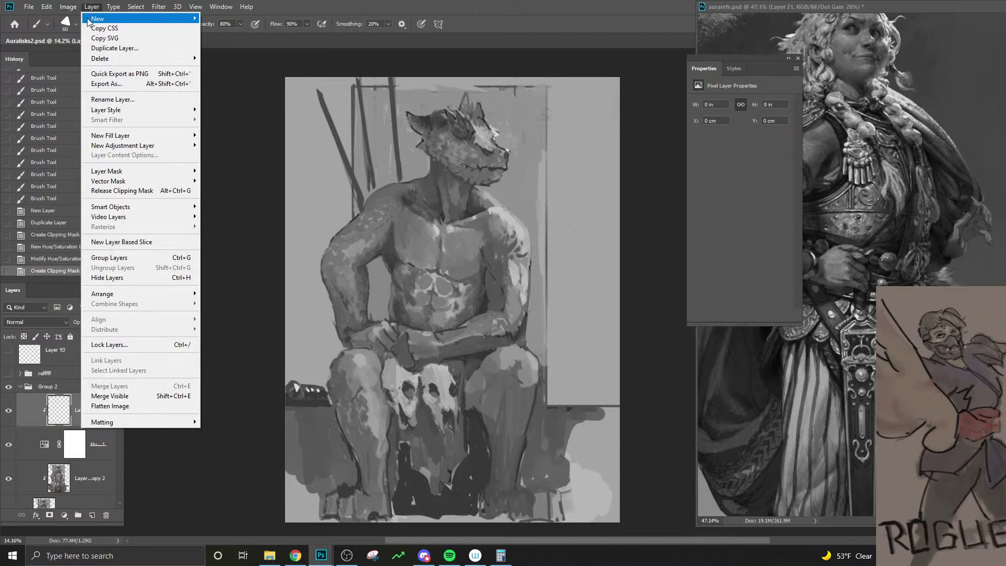
mouse_move(68, 7)
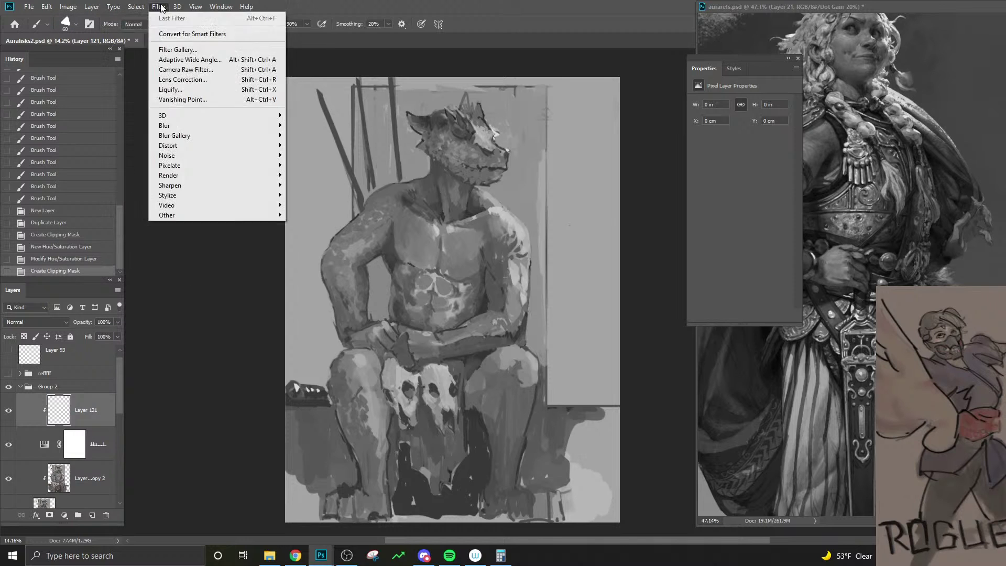
mouse_move(198, 7)
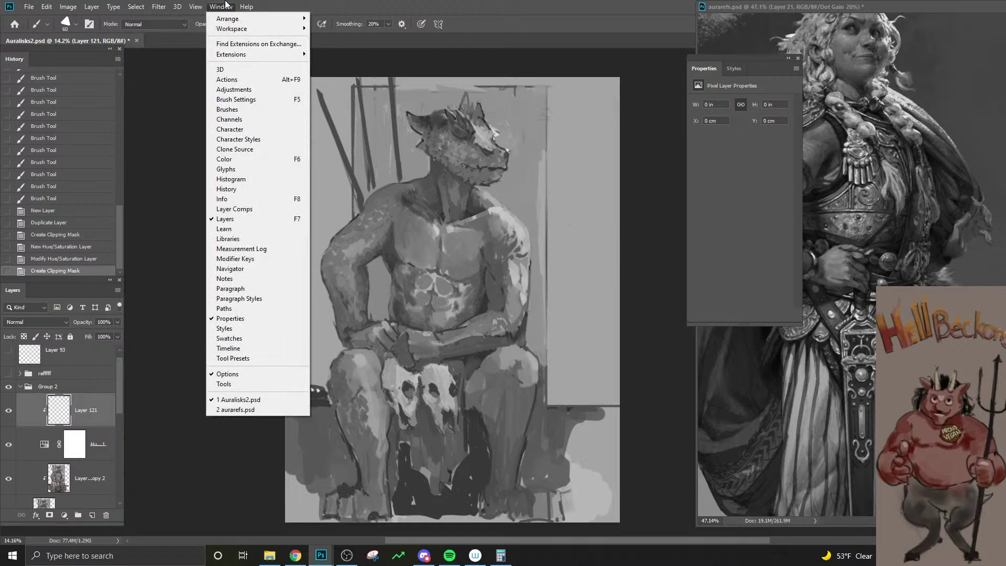
left_click(227, 5)
left_click(223, 7)
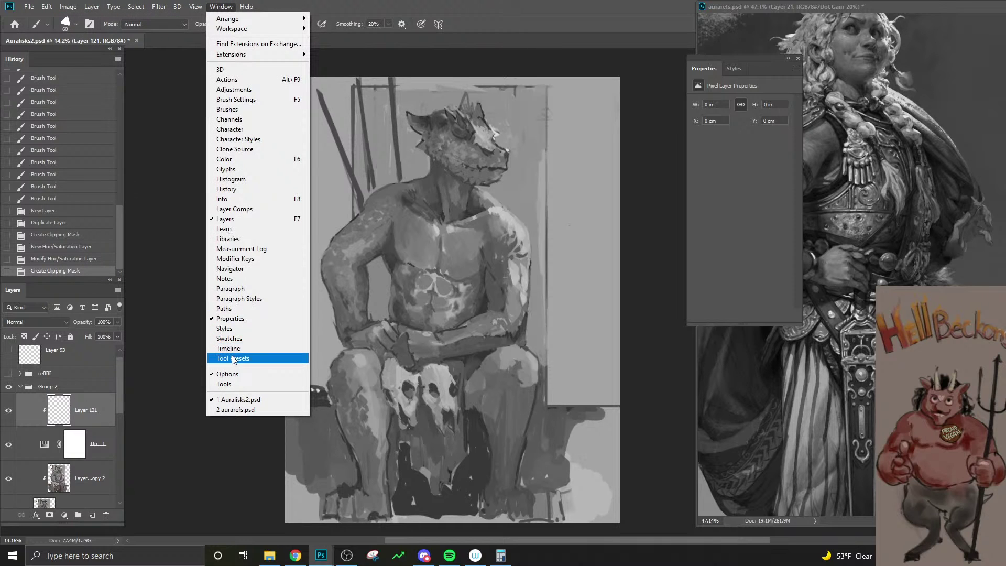
left_click(224, 384)
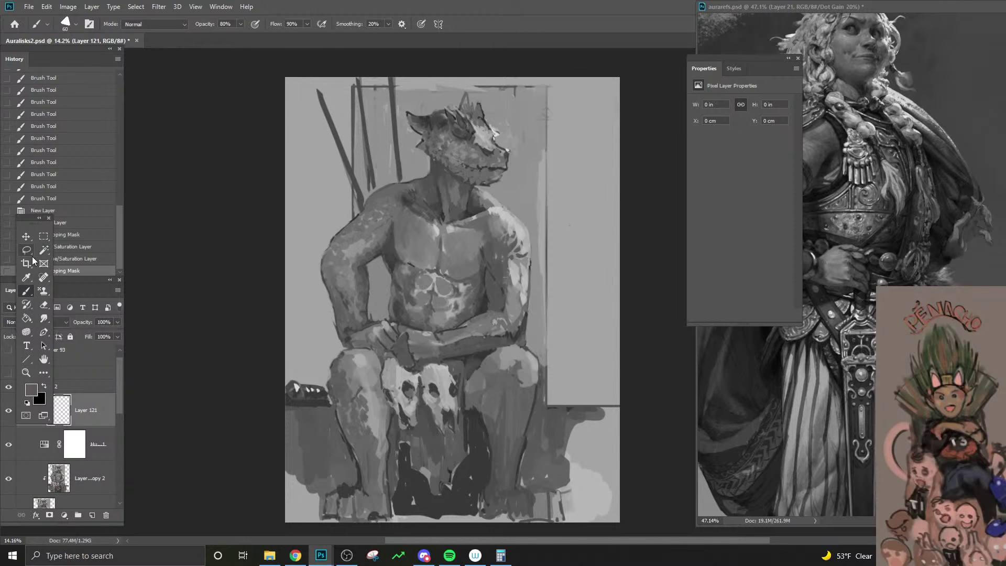
left_click(26, 319)
left_click(68, 319)
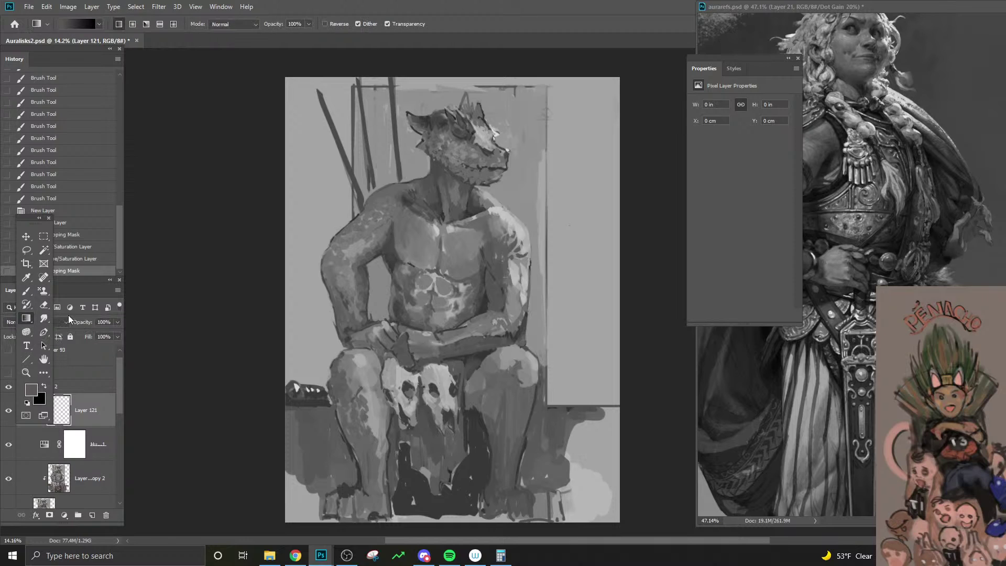
- Try a diagonal grey-to-black gradient across Layer 121, running from the head down to the hands, and undo it
left_click_drag(484, 180, 405, 330)
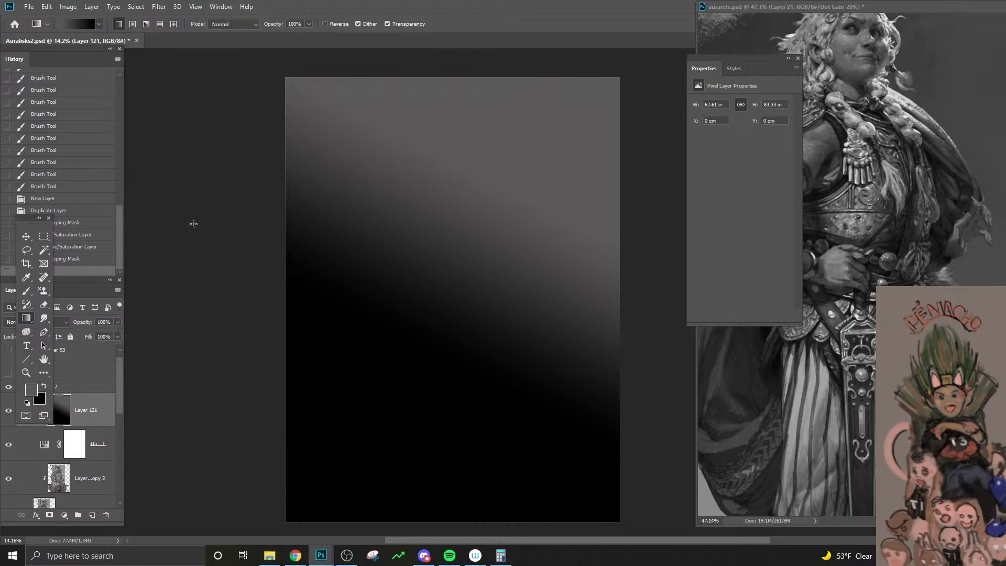
left_click(100, 260)
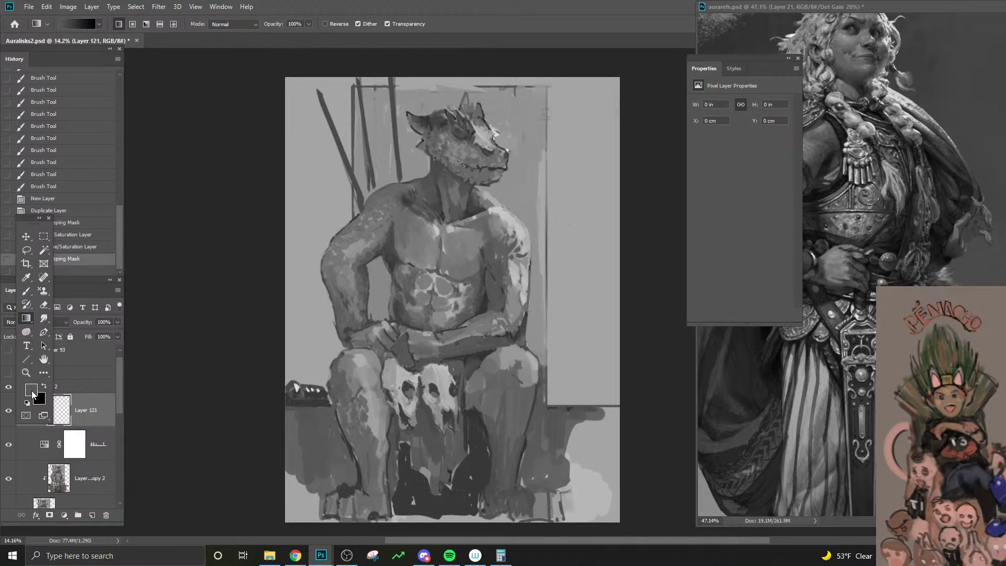
- Set the foreground colour to dark red #832222 and the background colour to golden yellow for the gradient
left_click(32, 390)
left_click(493, 313)
left_click(631, 247)
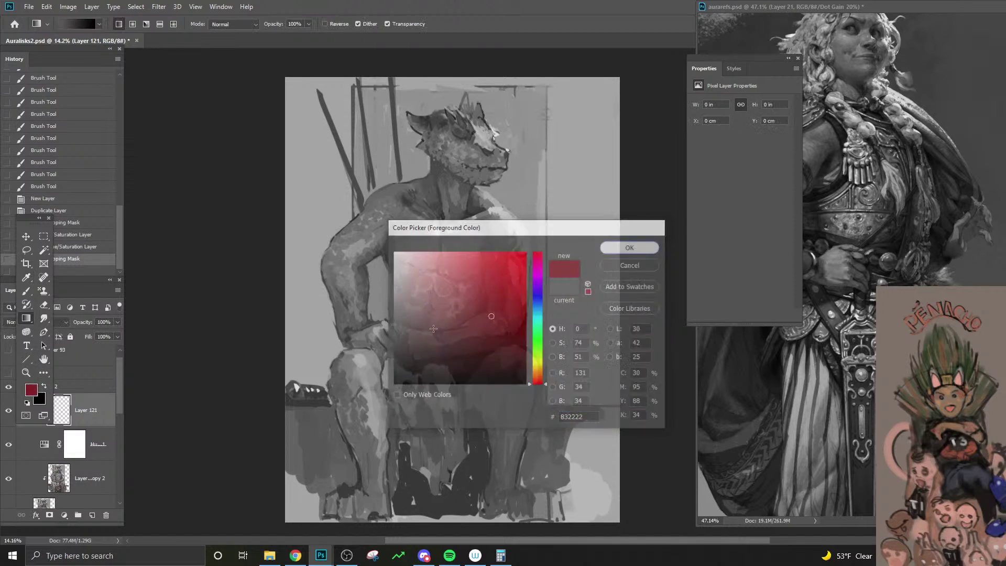
left_click(39, 400)
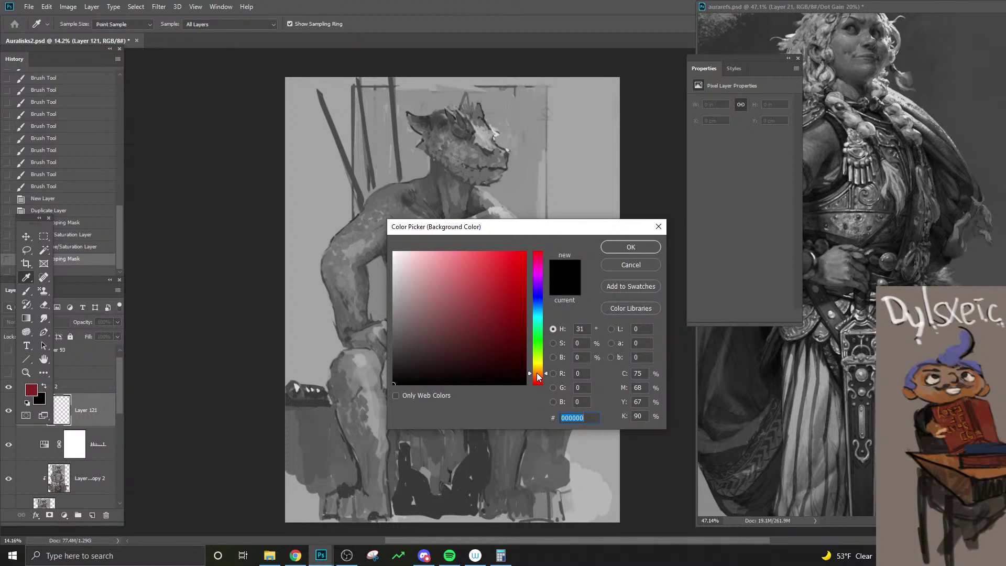
left_click_drag(539, 376, 538, 368)
left_click(499, 278)
left_click(631, 247)
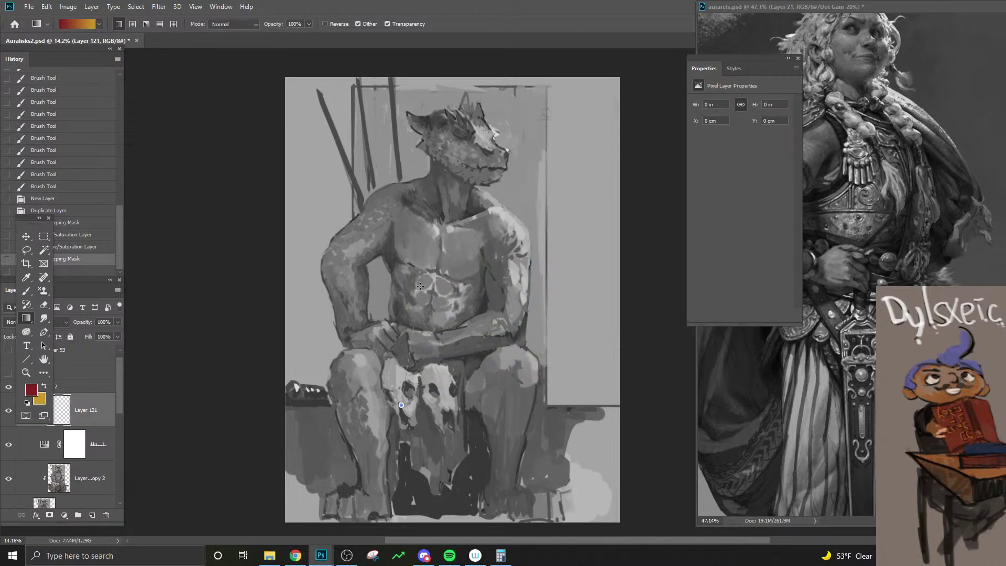
- Try a golden-yellow-to-dark-red gradient on Layer 121, clip it above the Hue/Saturation layer and compare the painting with it hidden and shown
left_click_drag(420, 287, 365, 288)
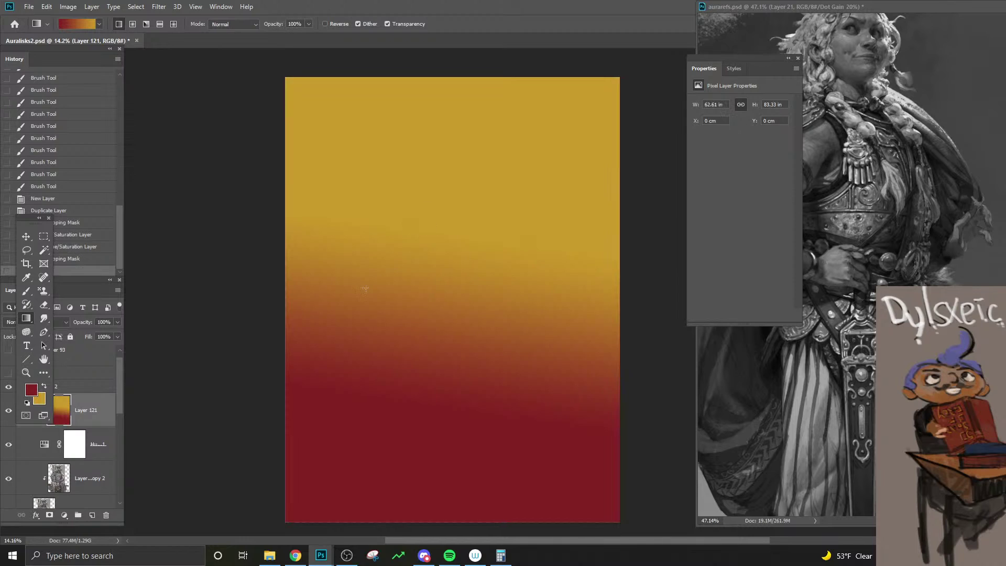
mouse_move(86, 414)
left_mouse_down()
mouse_move(94, 461)
mouse_move(86, 449)
mouse_move(102, 405)
left_mouse_up()
left_click(96, 424, "alt")
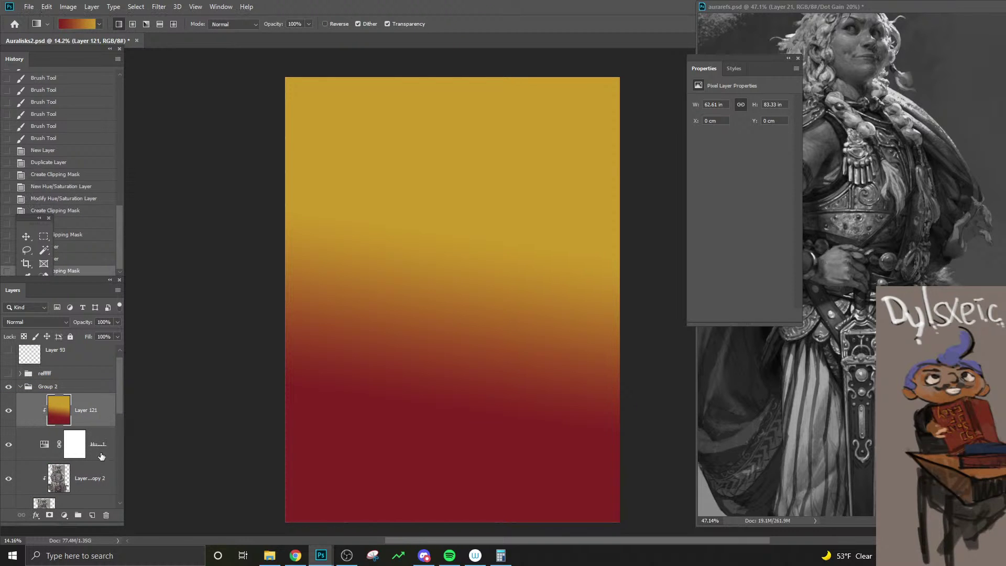
left_click(8, 410)
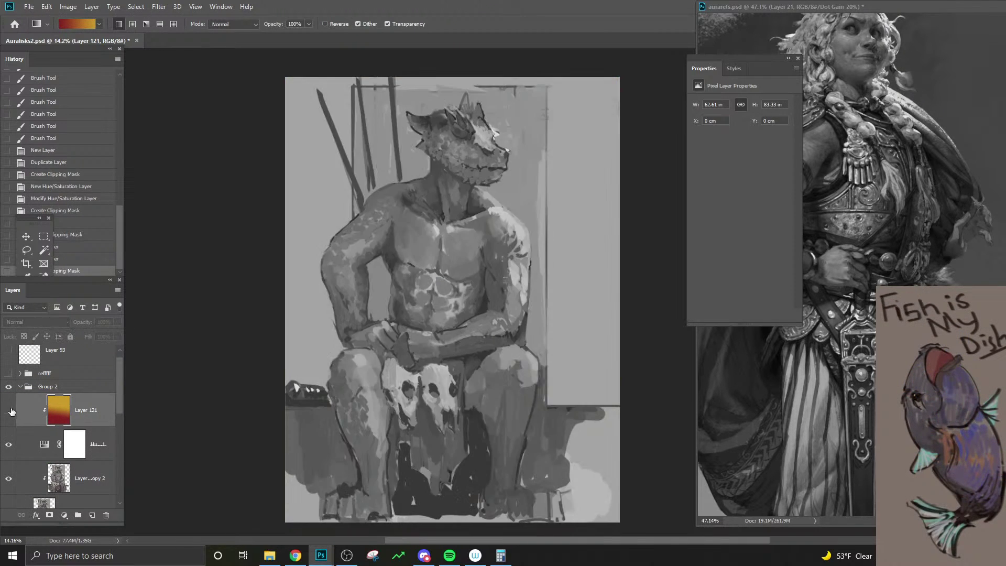
left_click(9, 411)
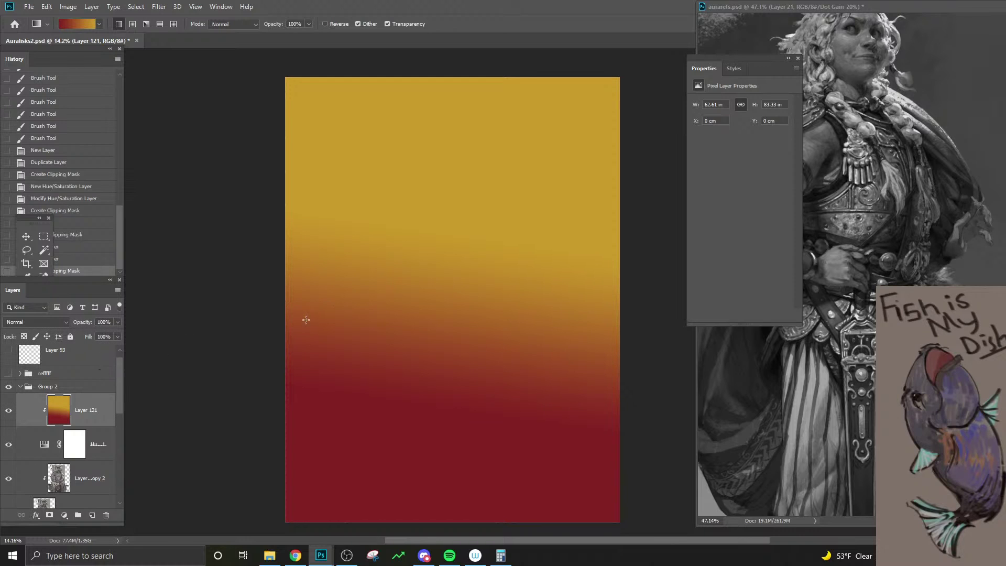
- Undo the gradient layer's clipping and reordering, and remove Layer 121 from the stack
key("ctrl+z")
key("ctrl+z")
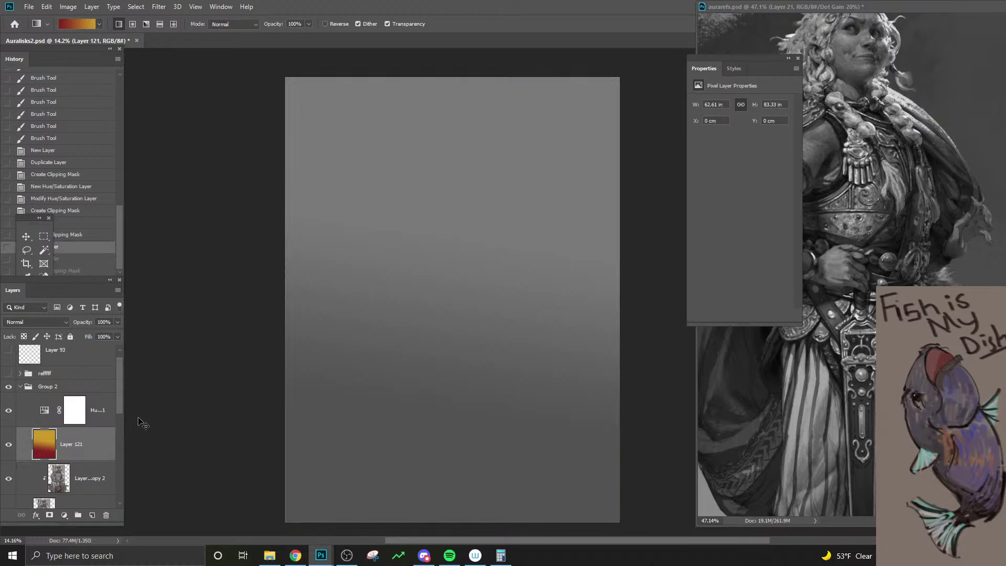
key("ctrl+z")
key("ctrl+z")
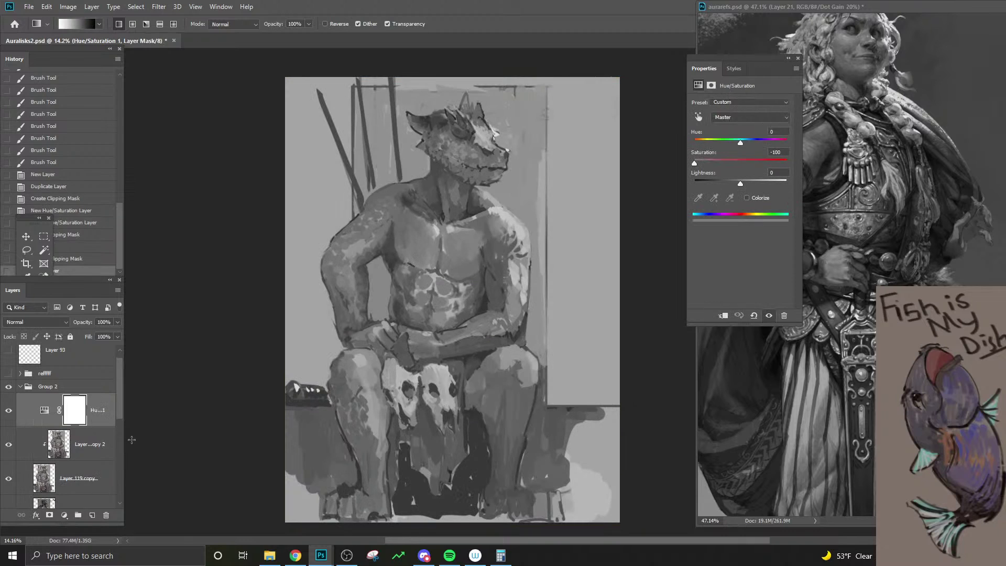
left_click(136, 7)
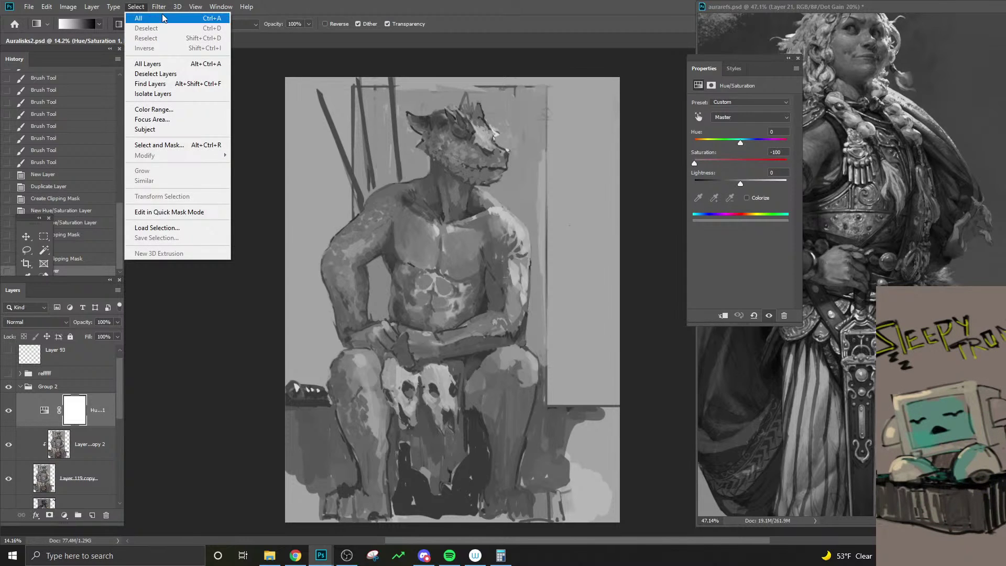
mouse_move(158, 8)
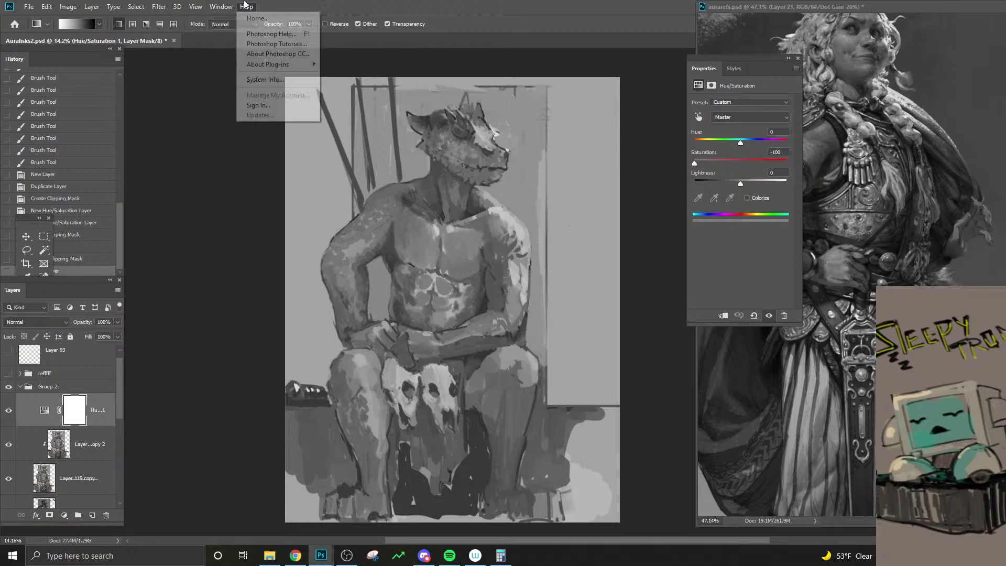
left_click(331, 5)
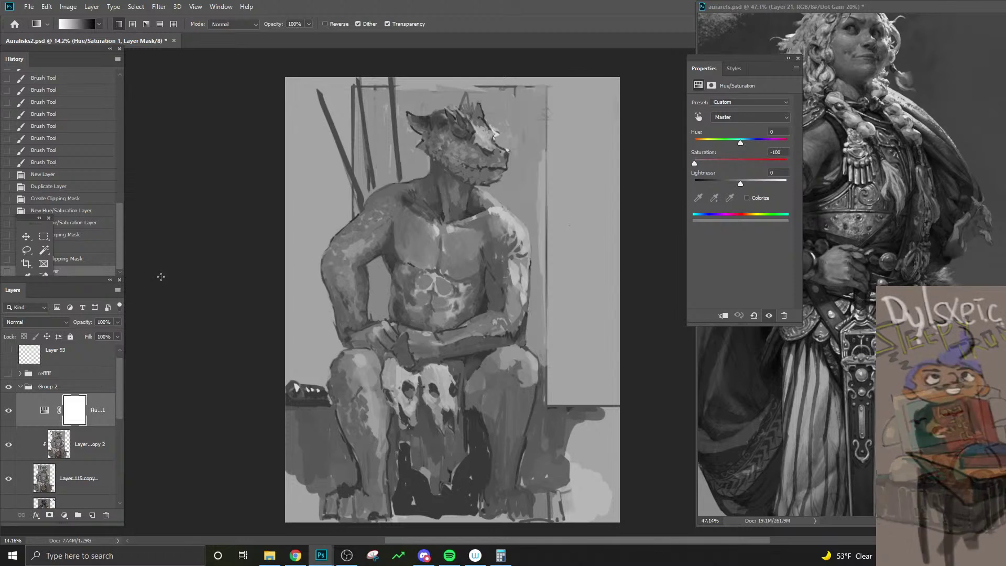
left_click(92, 7)
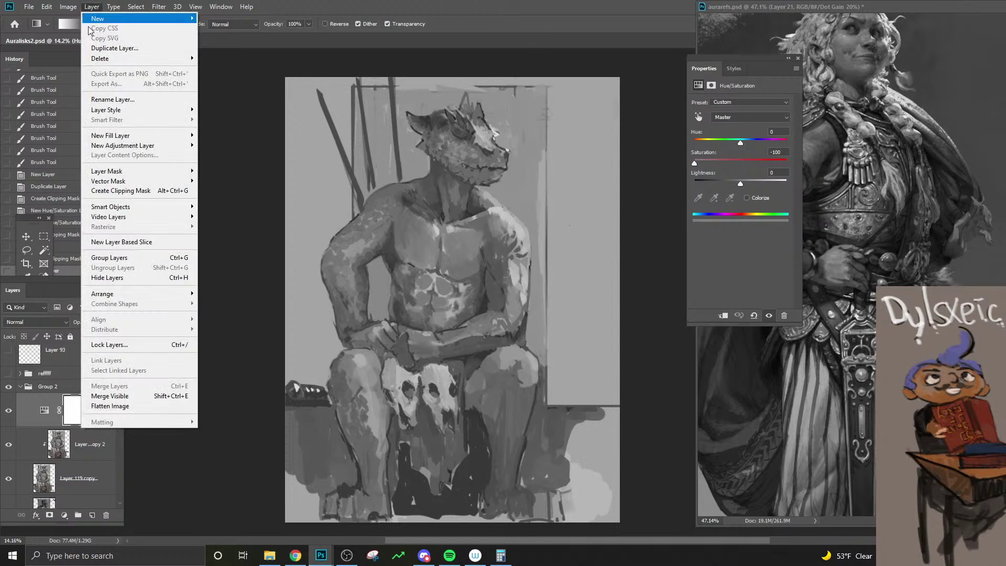
mouse_move(68, 6)
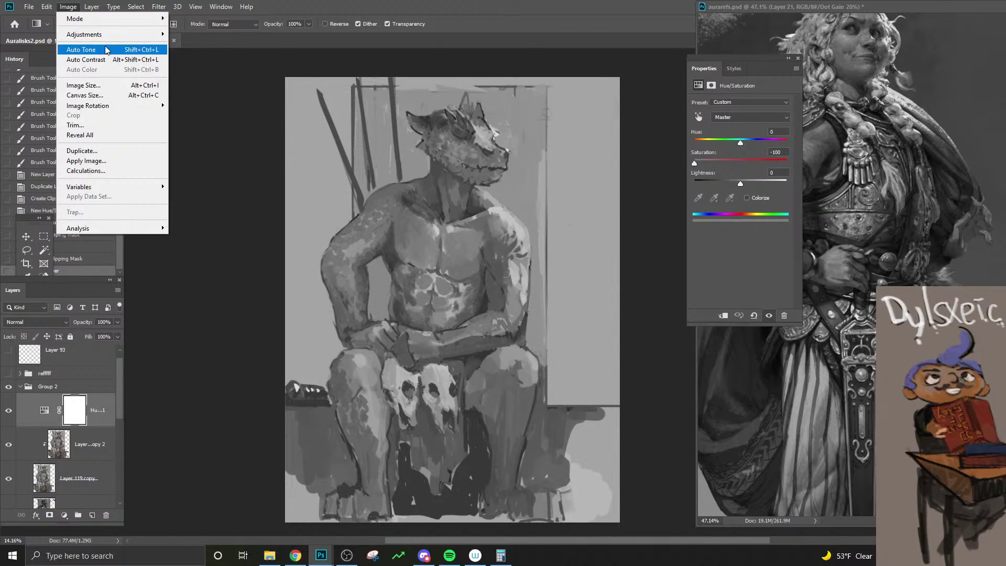
mouse_move(134, 36)
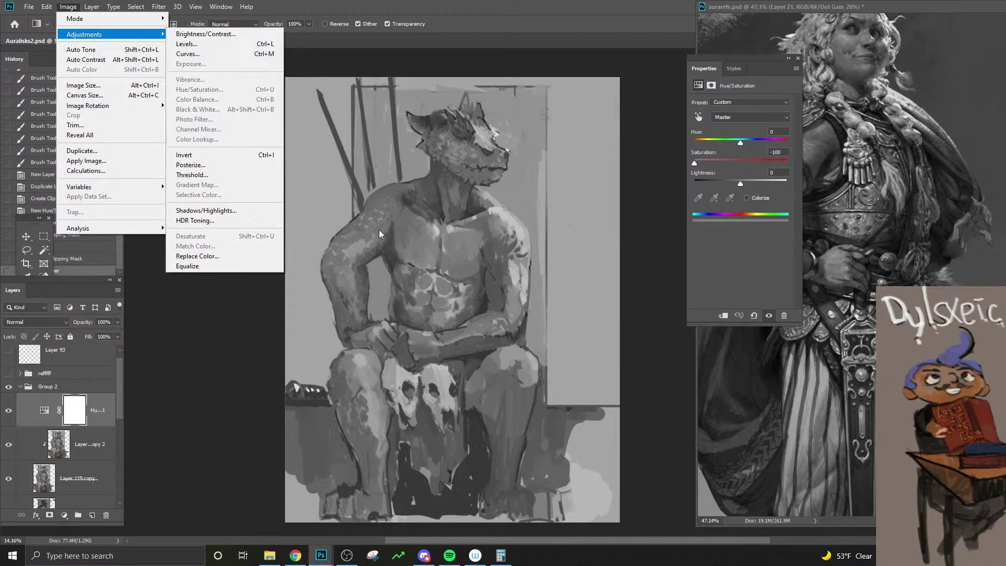
left_click(406, 257)
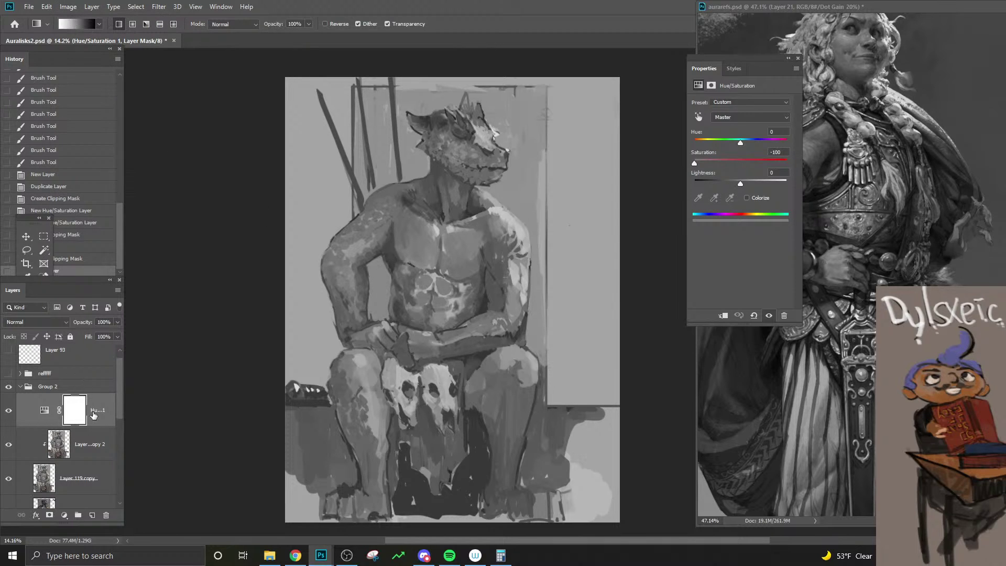
- Target the Hue/Saturation adjustment itself instead of its layer mask and look for a suitable adjustment command
left_click(44, 410)
left_click(68, 6)
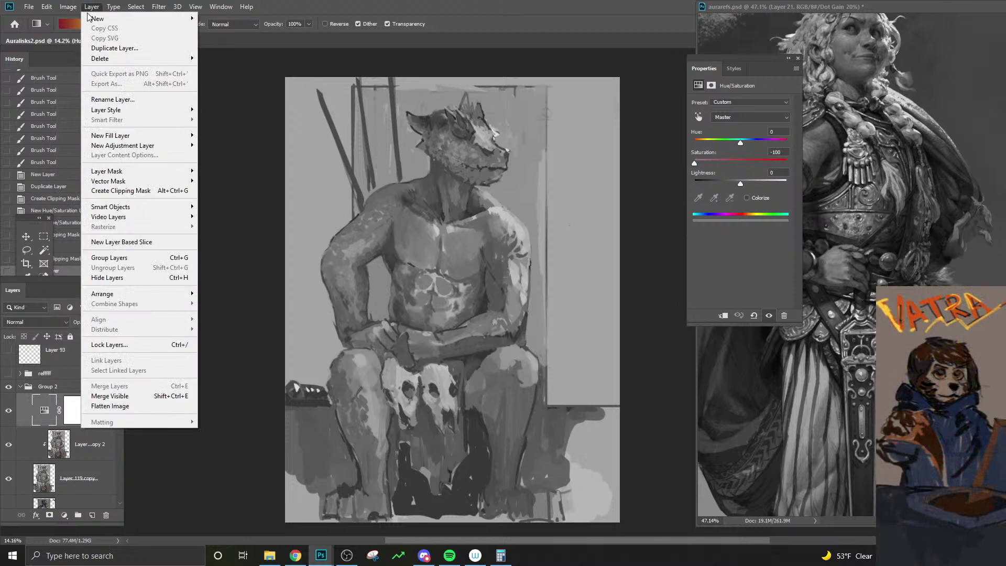
- Add a Color Balance adjustment layer above Hue/Saturation and shift its midtones toward red, with green +6 and blue +19
mouse_move(98, 19)
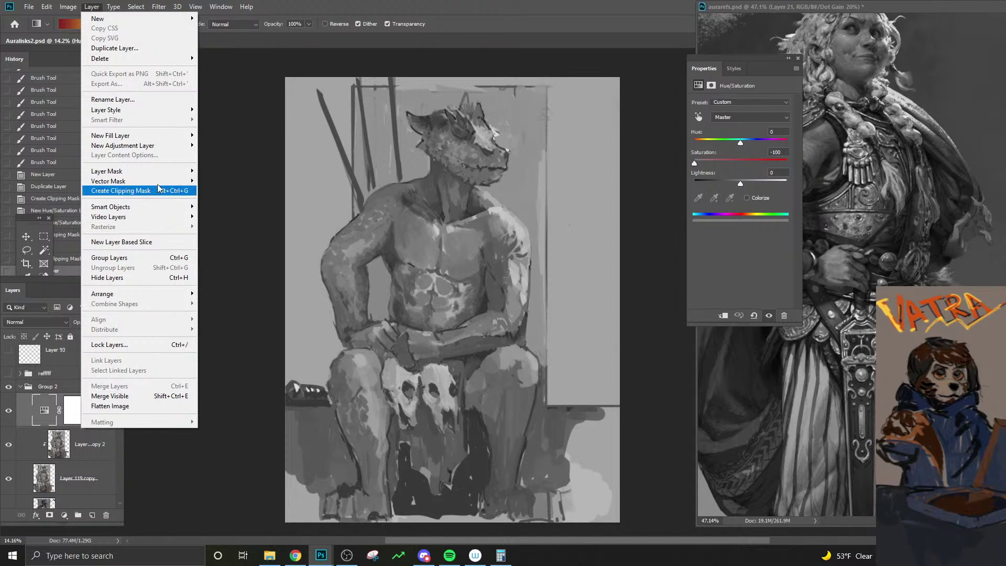
mouse_move(181, 146)
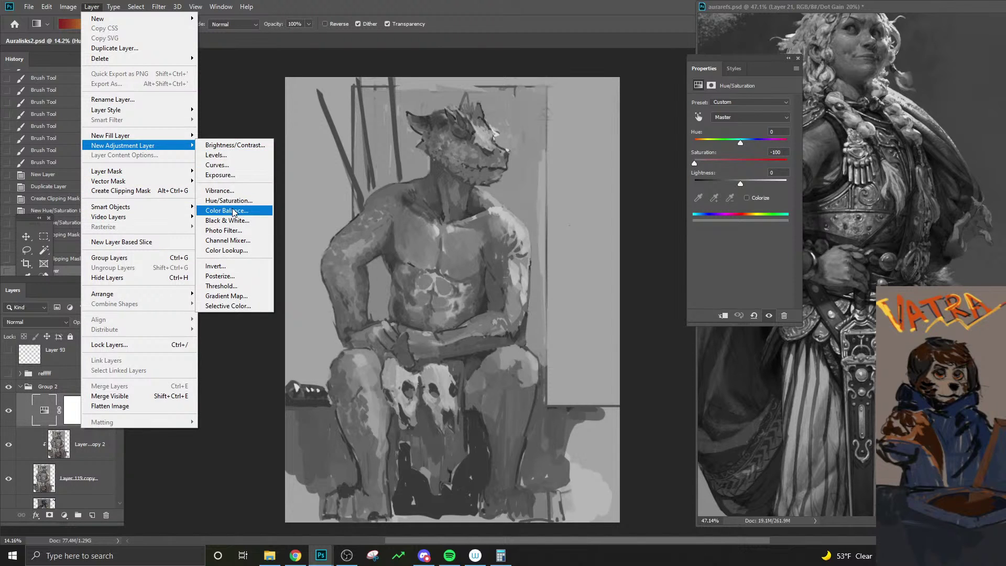
left_click(233, 211)
left_click(545, 290)
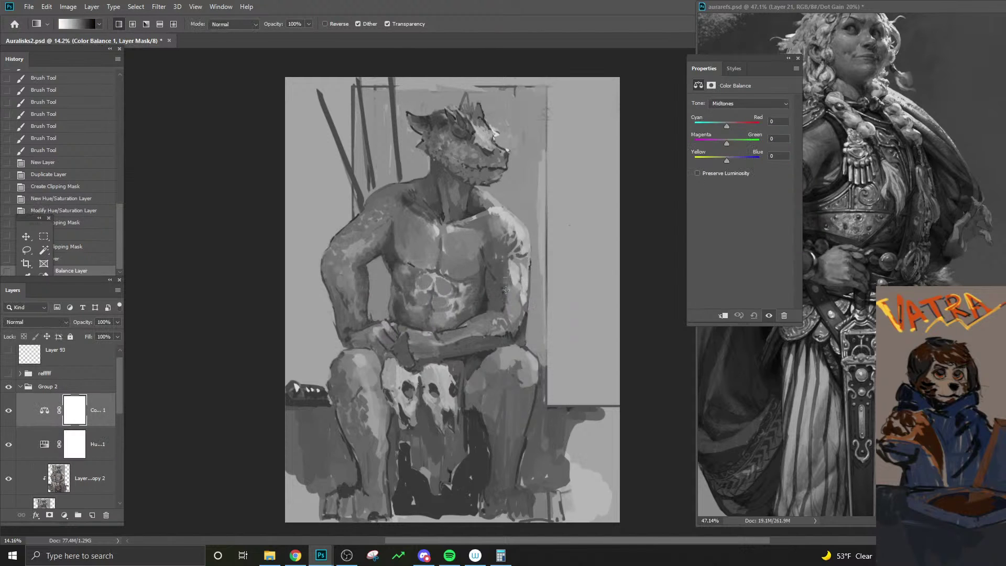
left_click(725, 169)
left_click_drag(728, 155, 741, 127)
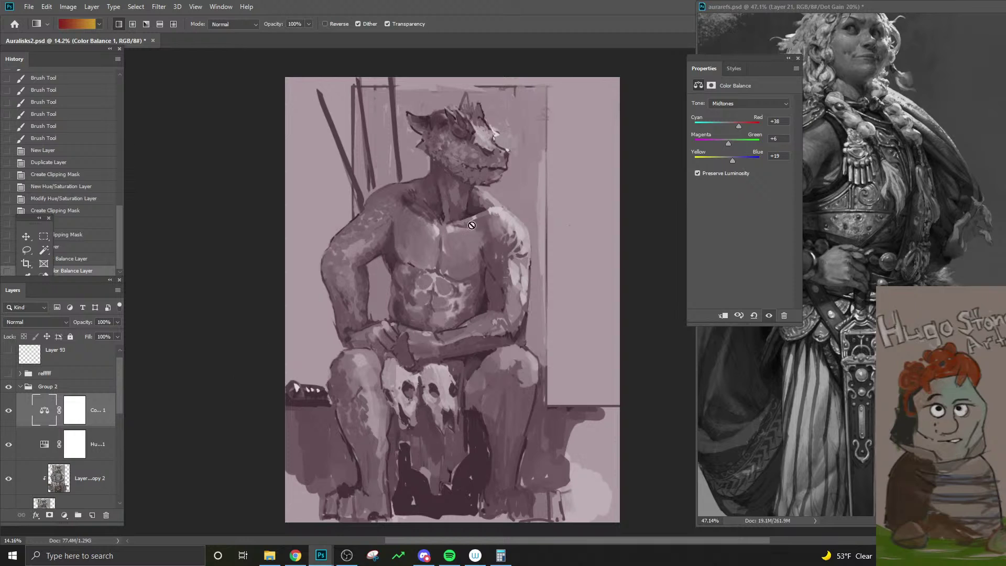
- Set the Color Balance shadows to red +28, green +7 and yellow -25
left_click(763, 104)
left_click(750, 115)
left_click_drag(732, 125, 736, 126)
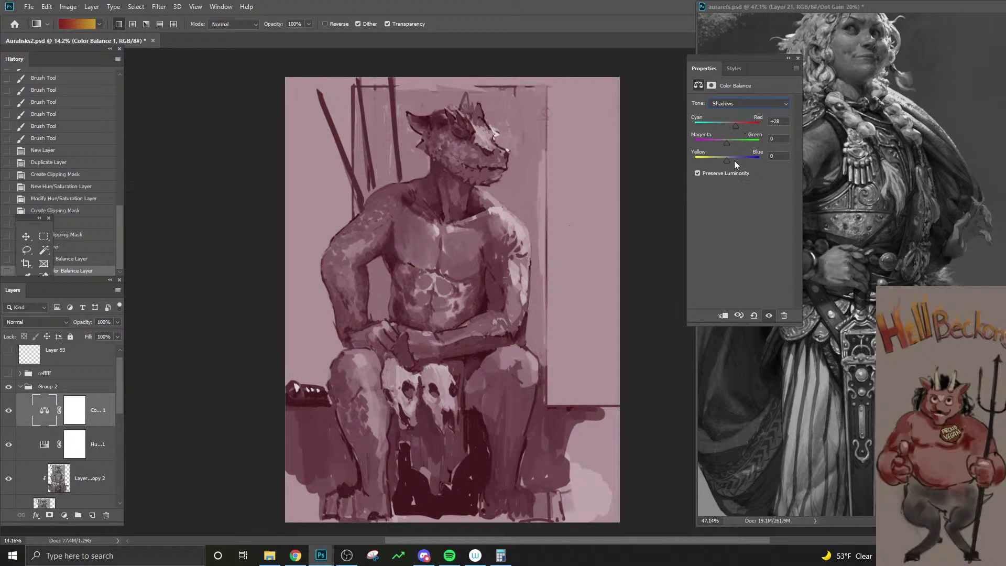
mouse_move(727, 160)
left_mouse_down()
mouse_move(716, 159)
mouse_move(728, 146)
left_mouse_up()
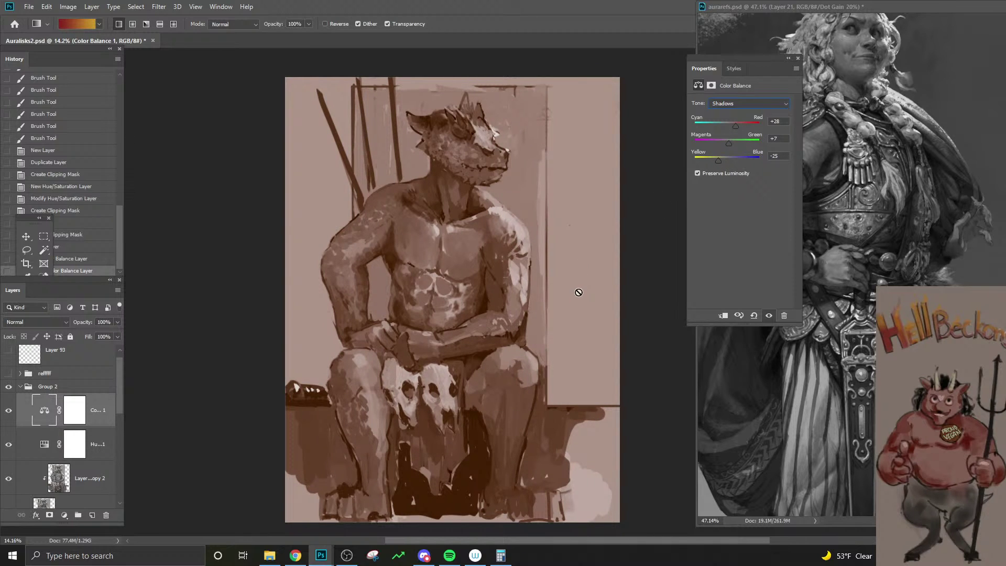
- Shift the Color Balance highlights toward a yellow-green tint
left_click(758, 105)
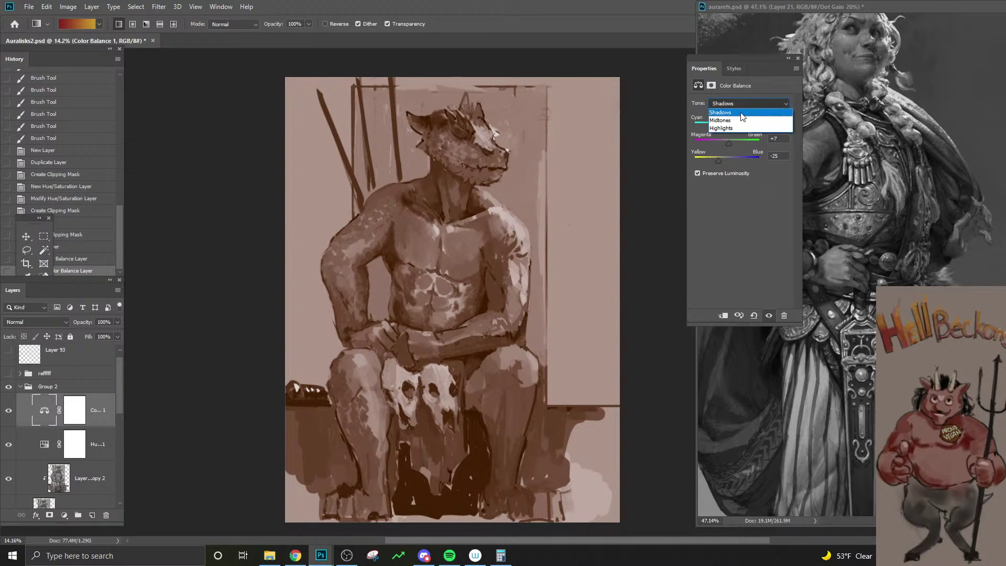
left_click(740, 112)
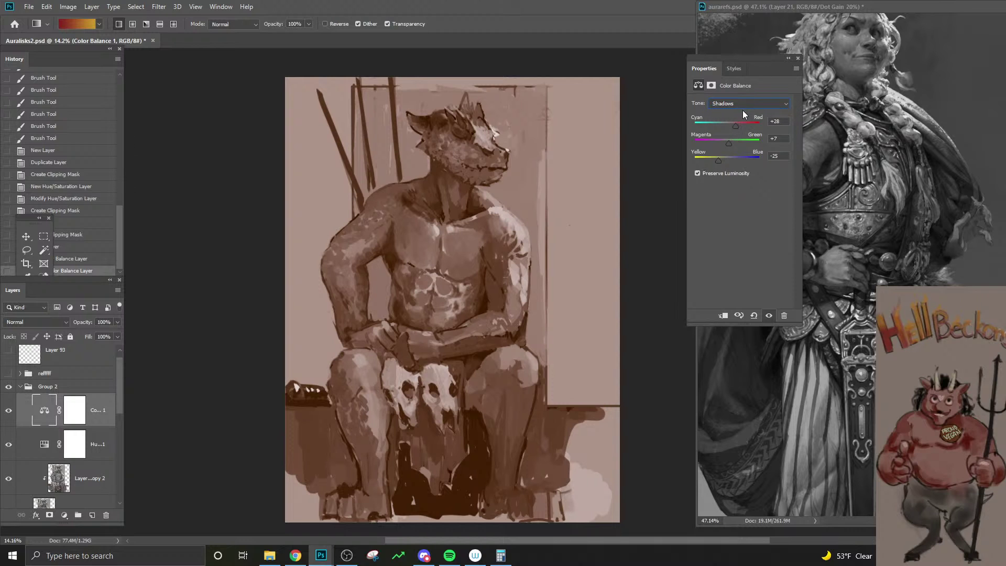
left_click(744, 110)
left_click(734, 127)
left_click(734, 140)
- Select the Color Balance layer's mask and erase a test stroke over the figure's raised arm with a 150 px eraser
left_click(101, 414)
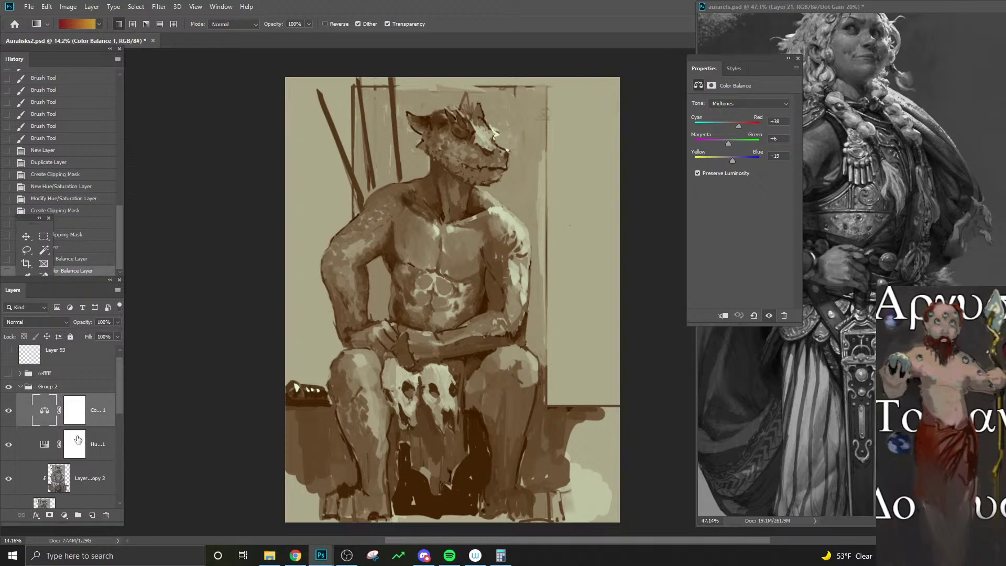
left_click(408, 242)
left_click(486, 206)
left_click(98, 450)
left_click(74, 410)
key("b")
key("]")
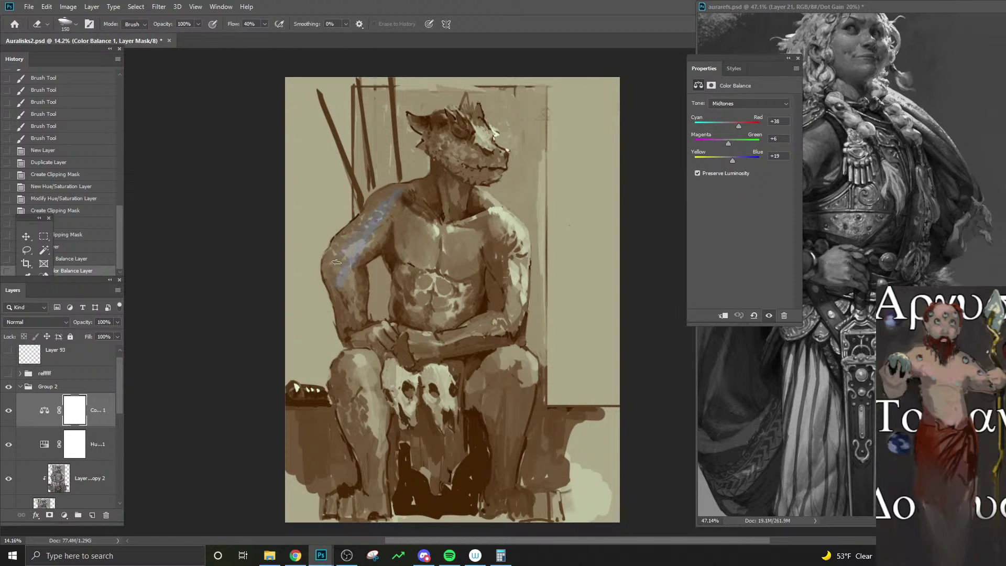
mouse_move(337, 261)
left_mouse_down()
mouse_move(350, 230)
mouse_move(367, 231)
left_mouse_up()
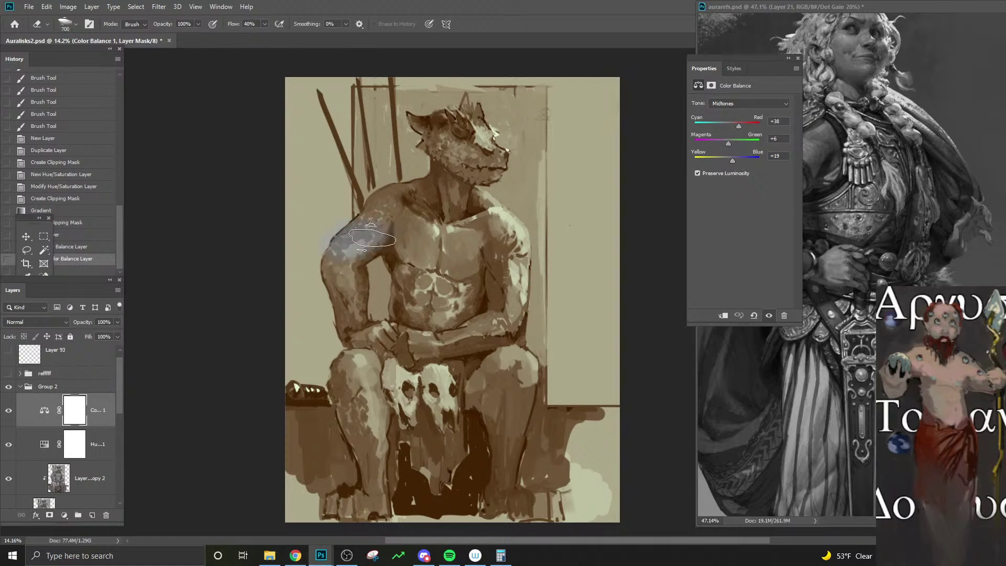
- Enlarge the eraser to 700 px and mask the tint out of the arms, lower legs, base, jaw and neck
key("]")
key("]")
key("]")
key("]")
key("]")
key("]")
key("]")
mouse_move(499, 304)
left_mouse_down()
mouse_move(502, 260)
mouse_move(498, 362)
left_mouse_up()
mouse_move(397, 450)
left_mouse_down()
mouse_move(358, 420)
mouse_move(378, 503)
left_mouse_up()
mouse_move(519, 419)
left_mouse_down()
mouse_move(495, 540)
mouse_move(335, 511)
left_mouse_up()
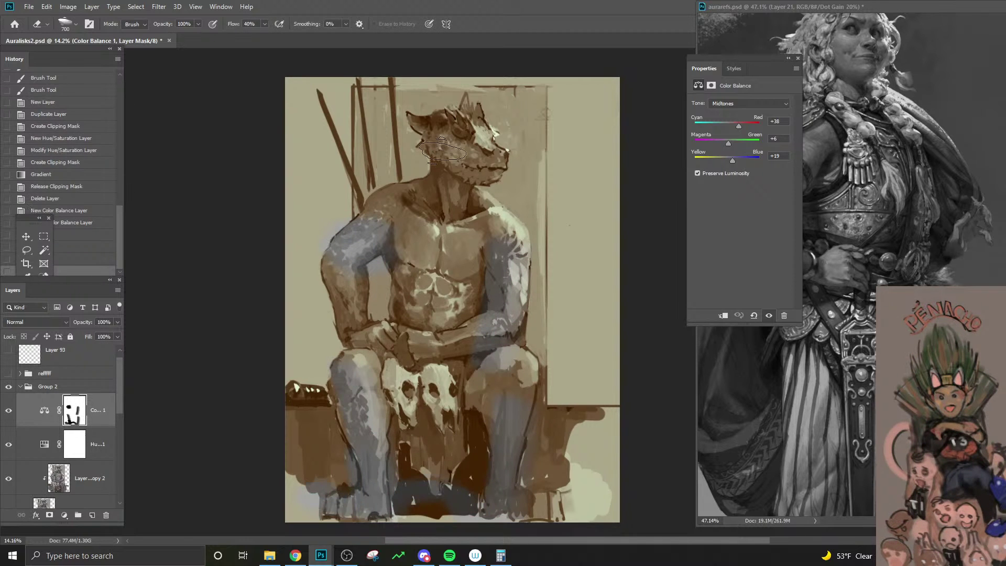
left_click_drag(434, 140, 456, 194)
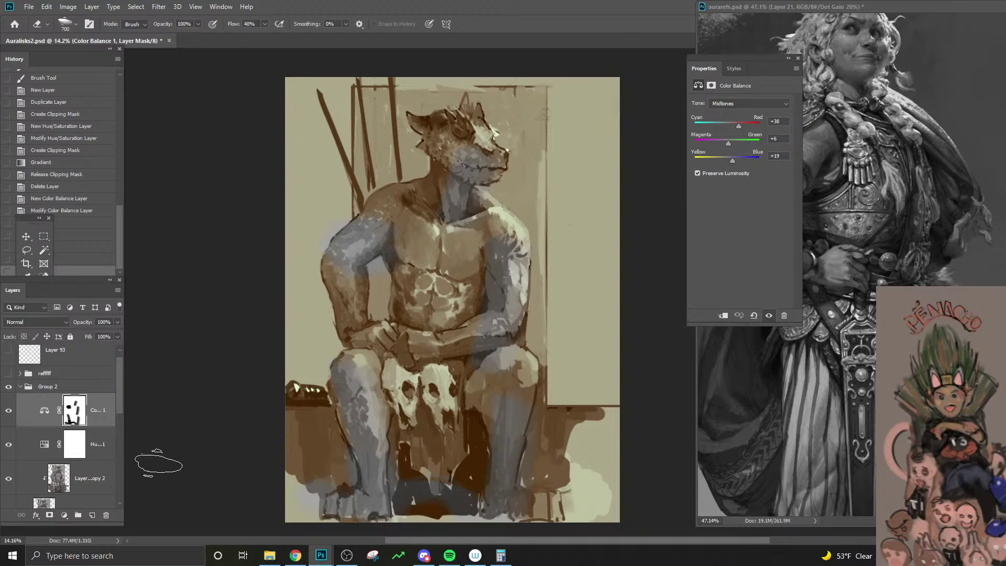
- Delete the Color Balance and Hue/Saturation adjustment layers and switch back to the Brush tool
left_click(9, 410)
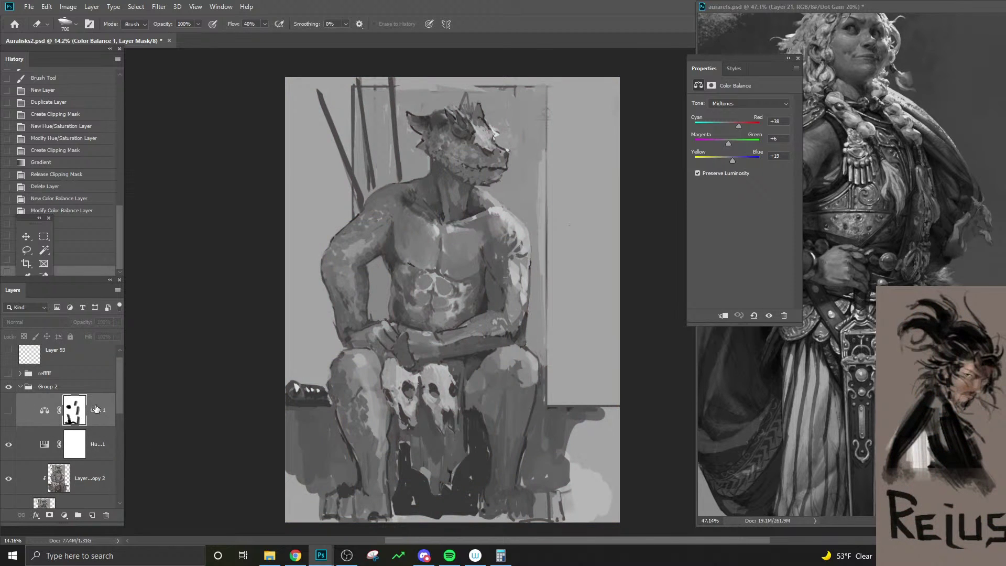
left_click(9, 409)
key("Delete")
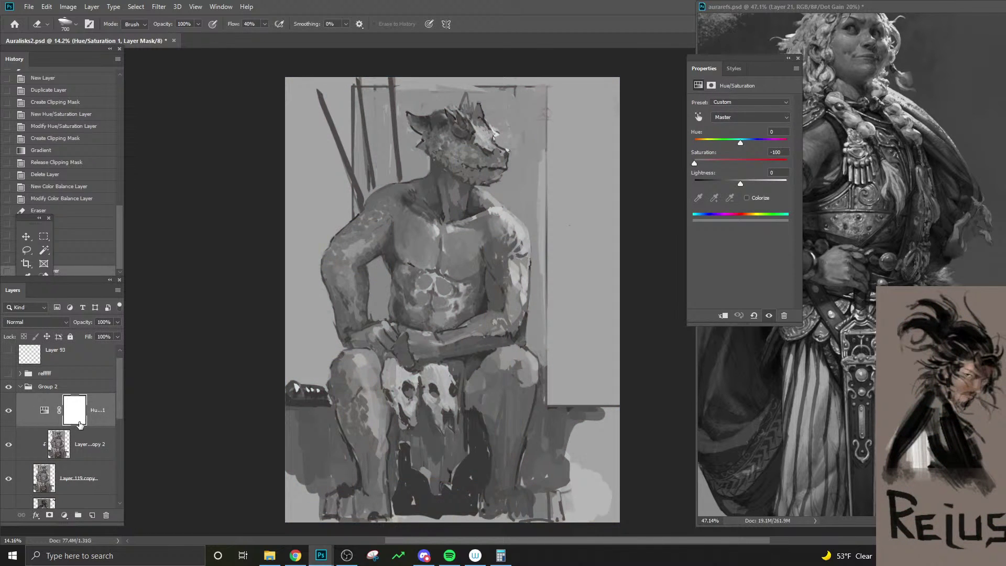
key("Delete")
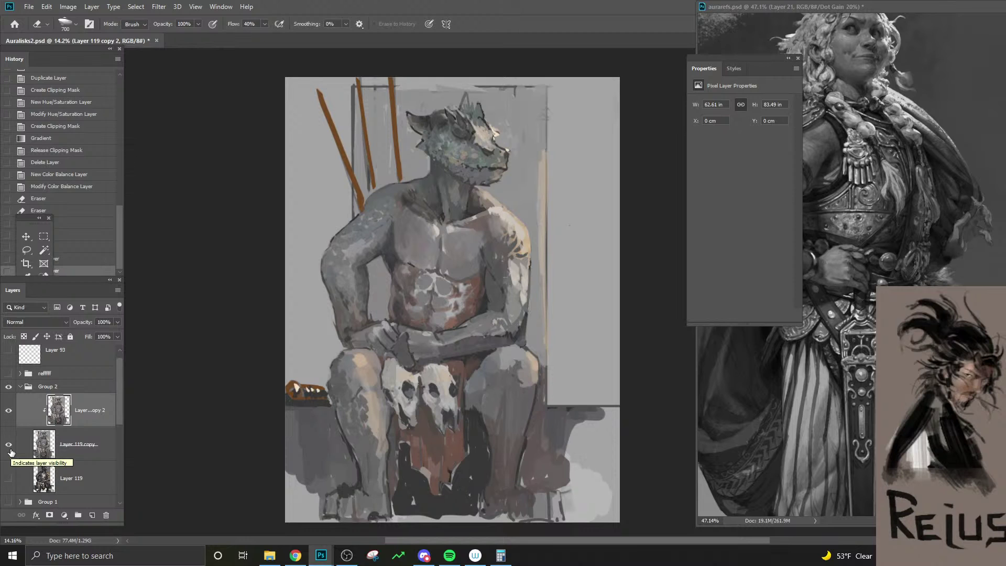
key("z")
key("b")
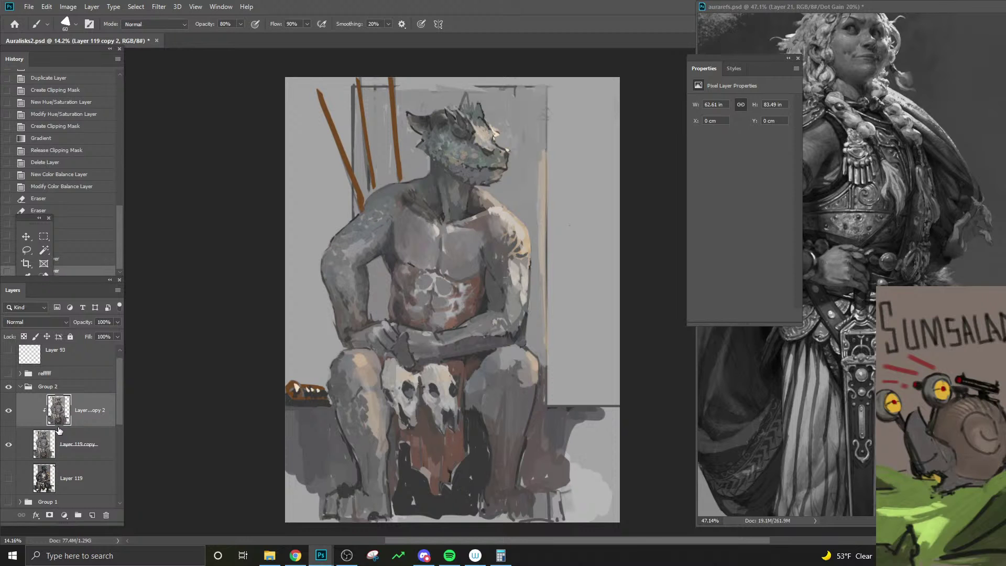
key("alt+Tab")
key("alt+Tab")
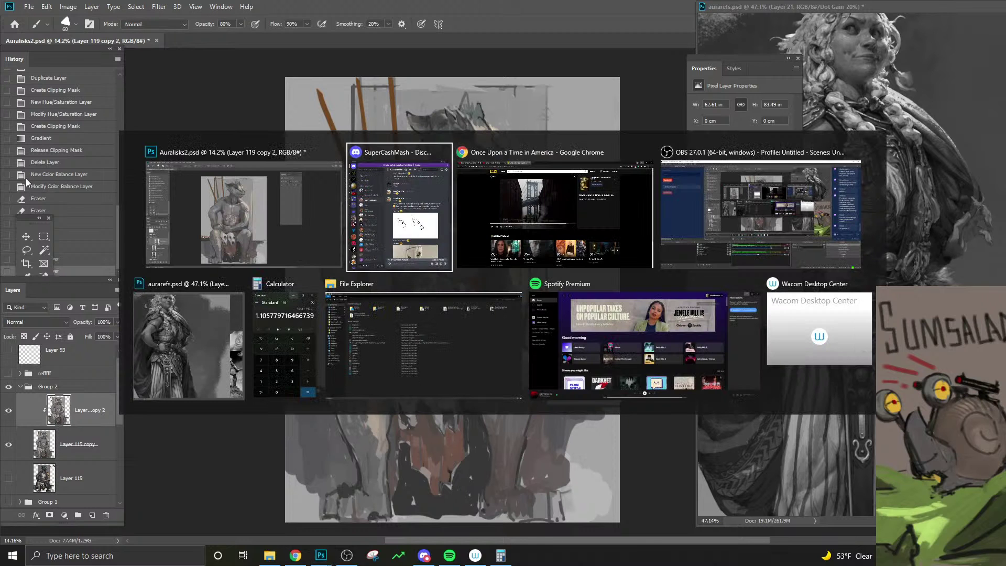
key("alt+Tab")
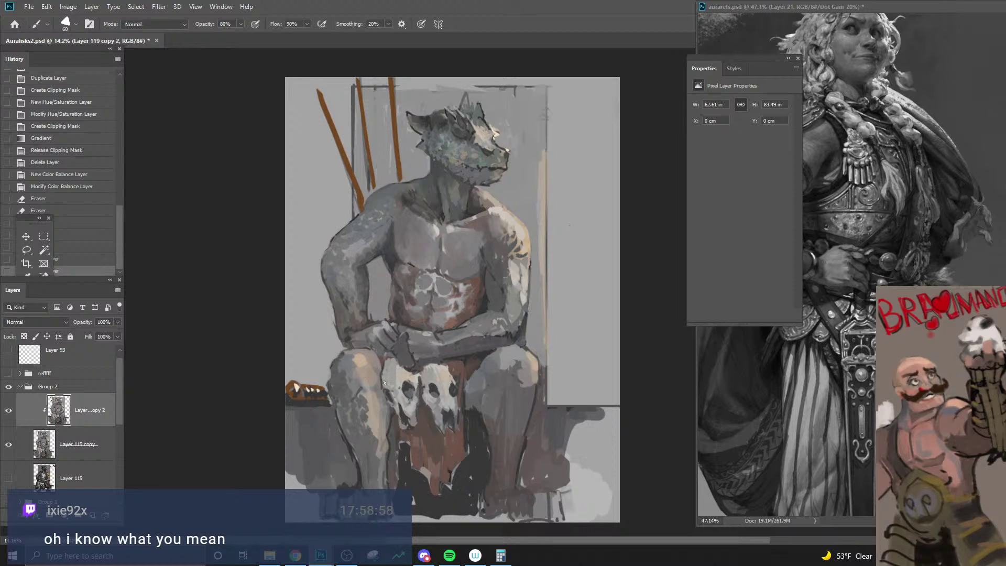
- Paint a few brush strokes around the figure's knee beside the sword hilt, then undo the last two
left_click_drag(384, 383, 326, 392)
left_click(322, 393, "alt")
key("[")
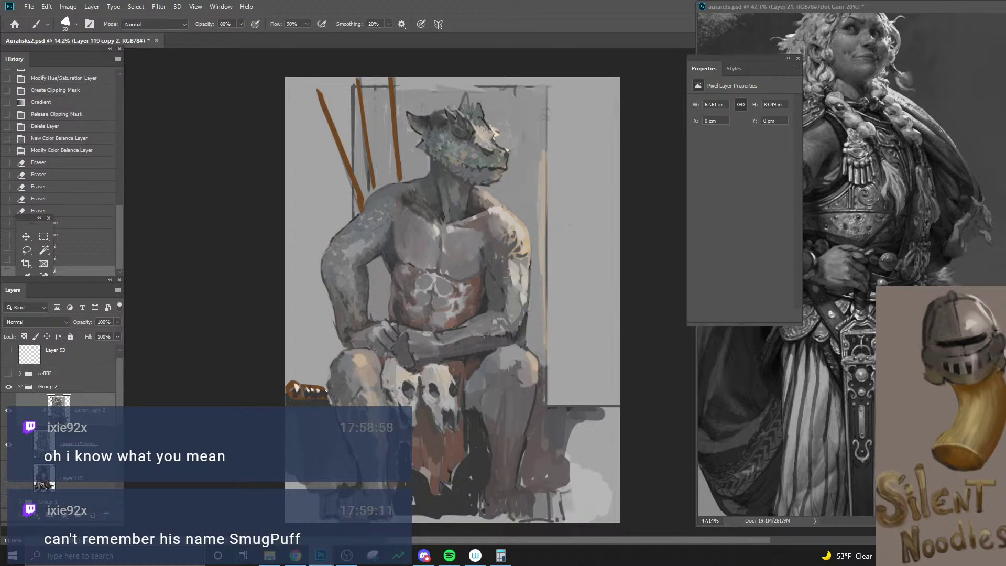
key("ctrl+z")
key("ctrl+z")
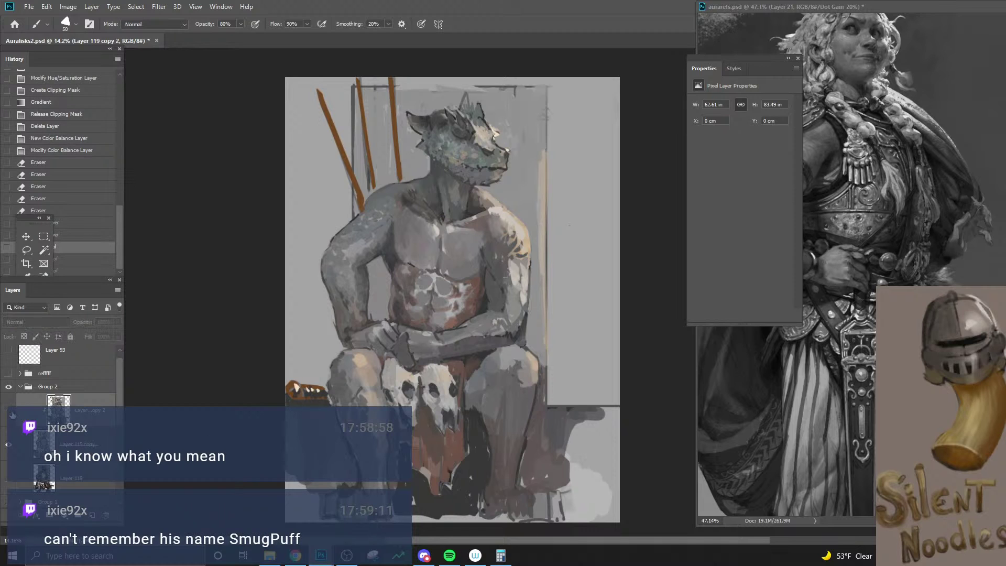
- Compare Layer 119 copy 2 with the layer beneath by toggling visibility, try deleting it, and undo the deletion
left_click(8, 414)
left_click(8, 415)
left_click(8, 416)
left_click(8, 444)
key("Delete")
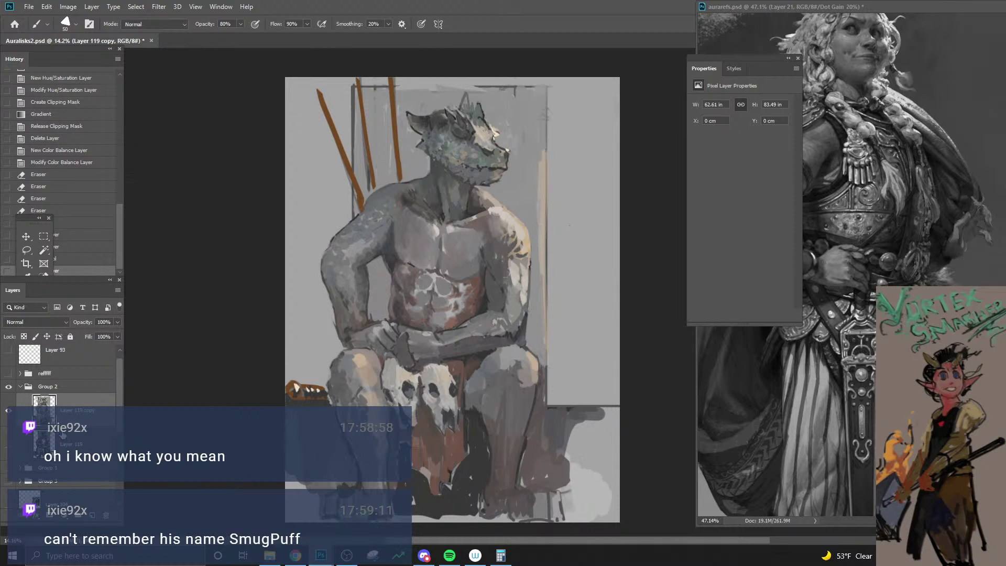
key("ctrl+z")
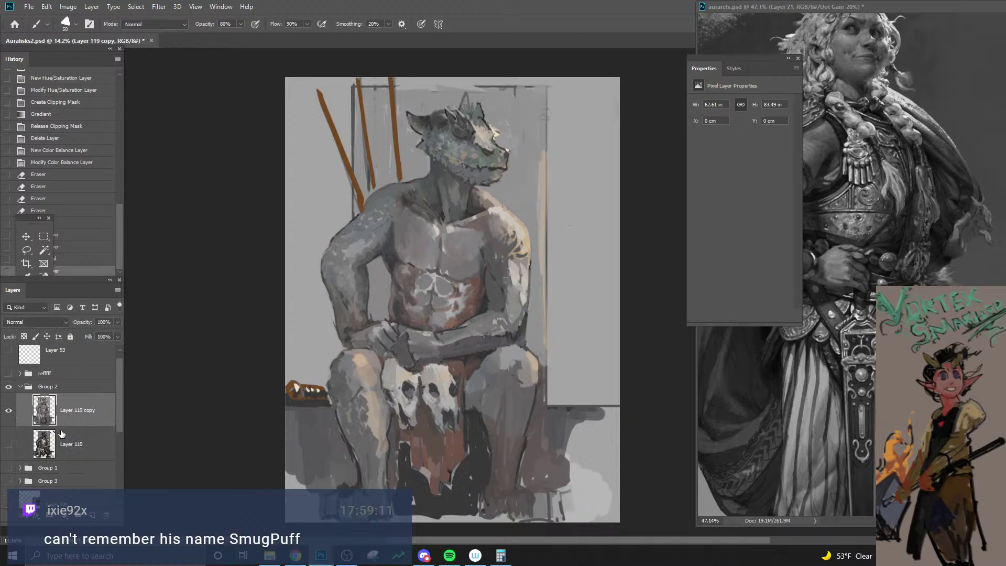
left_click(8, 412)
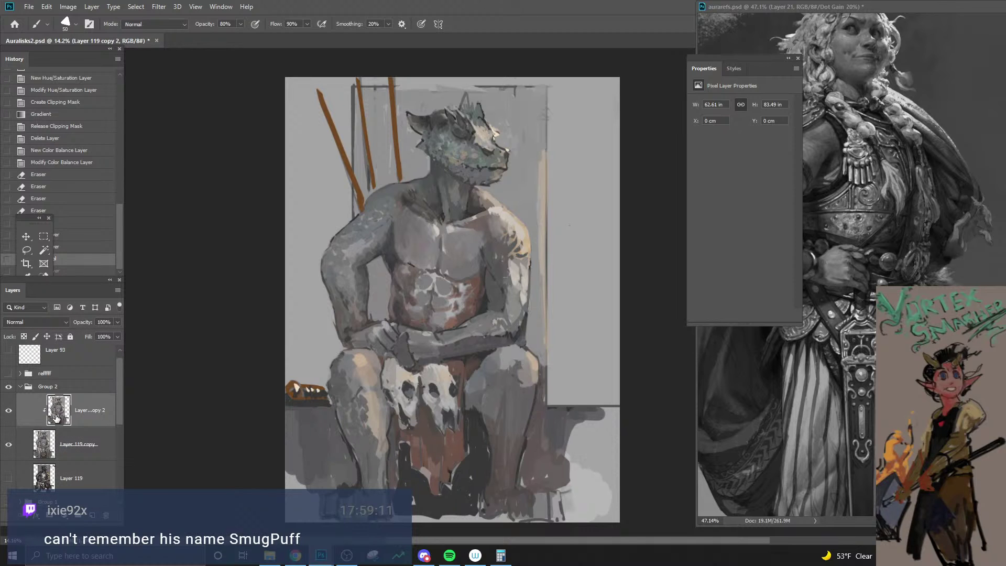
- Release the clipping mask on Layer 119 copy 2 and toggle its visibility to compare it with the layer beneath
left_click(48, 427, "alt")
left_click(9, 411)
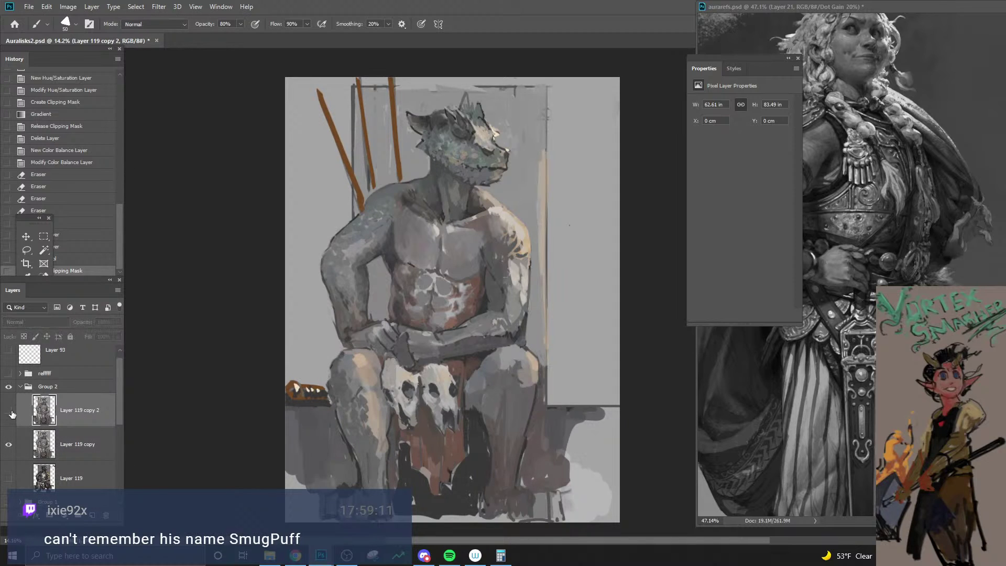
left_click(9, 411)
left_click(9, 411)
left_click(9, 411)
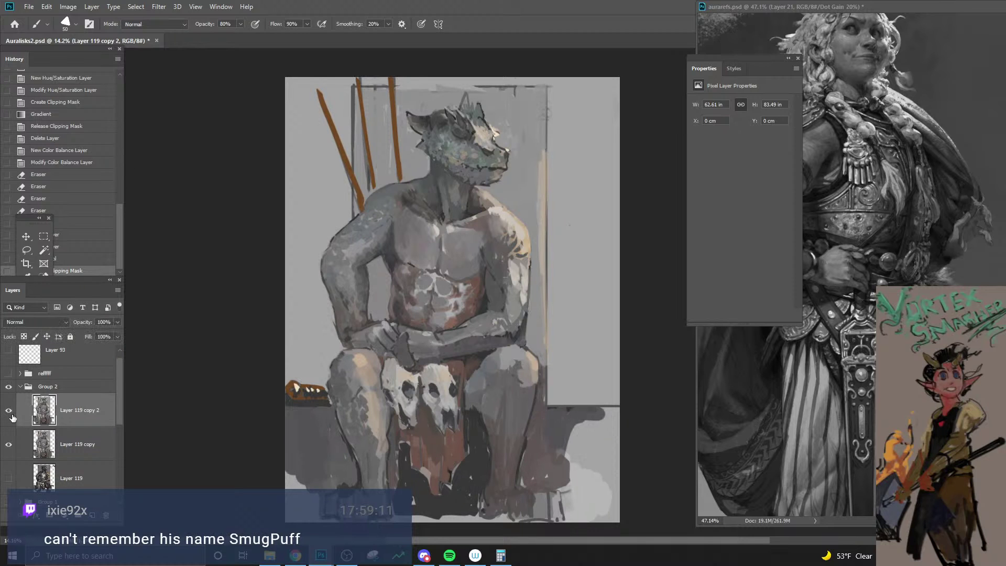
left_click(9, 411)
- Merge Layer 119 copy 2 with Layer 119 copy and check the merged layer by toggling its visibility
right_click(90, 450)
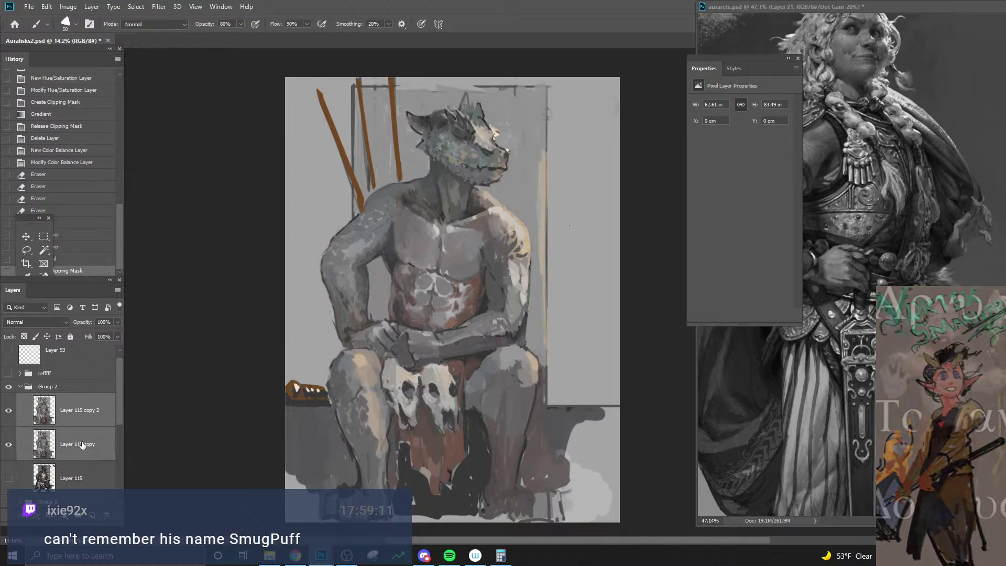
left_click(128, 309)
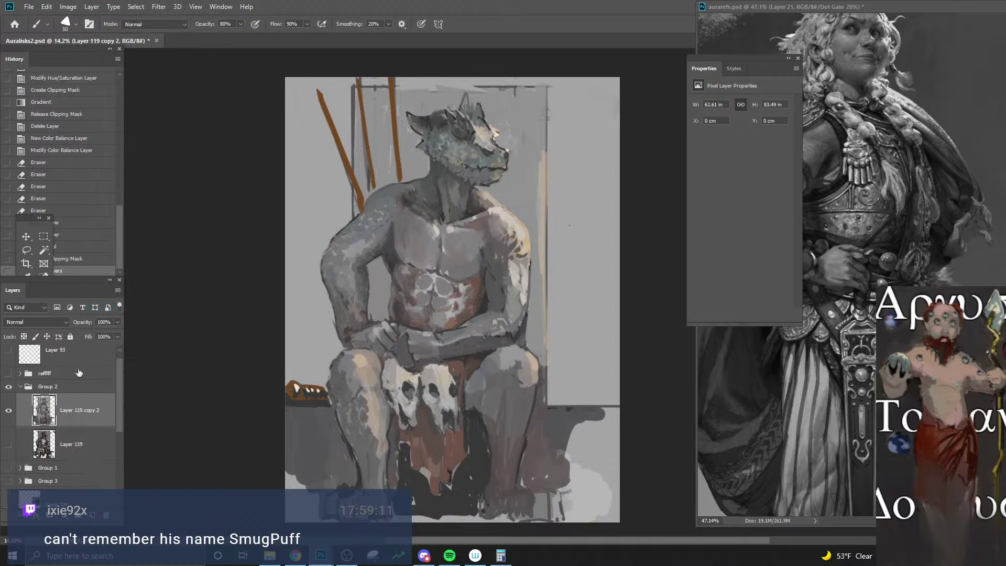
left_click(9, 410)
left_click(9, 410)
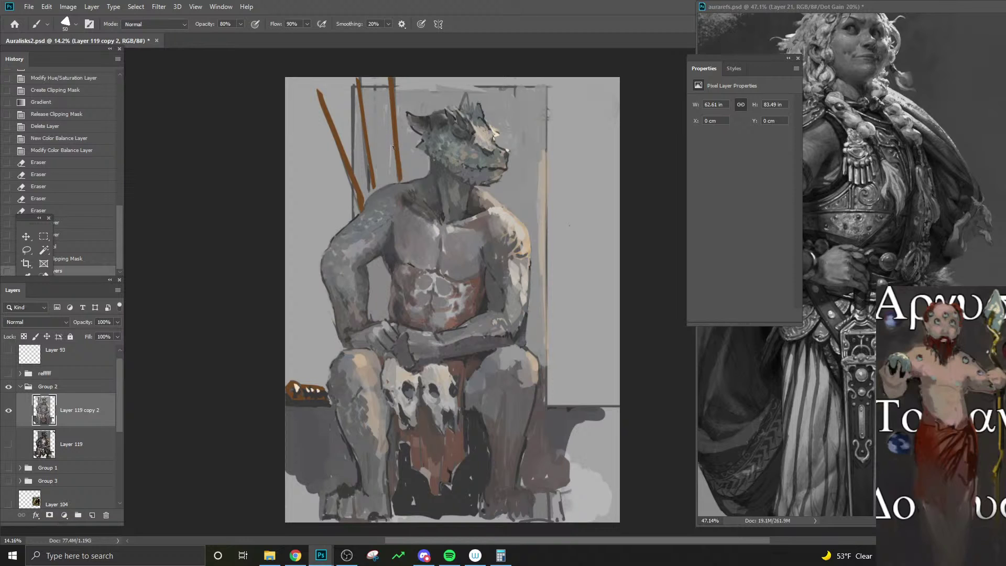
- Enlarge the brush to 150 px at 40% opacity and paint over the figure's neck and collarbone
key("bracketright")
key("bracketright")
key("bracketright")
key("bracketright")
key("4")
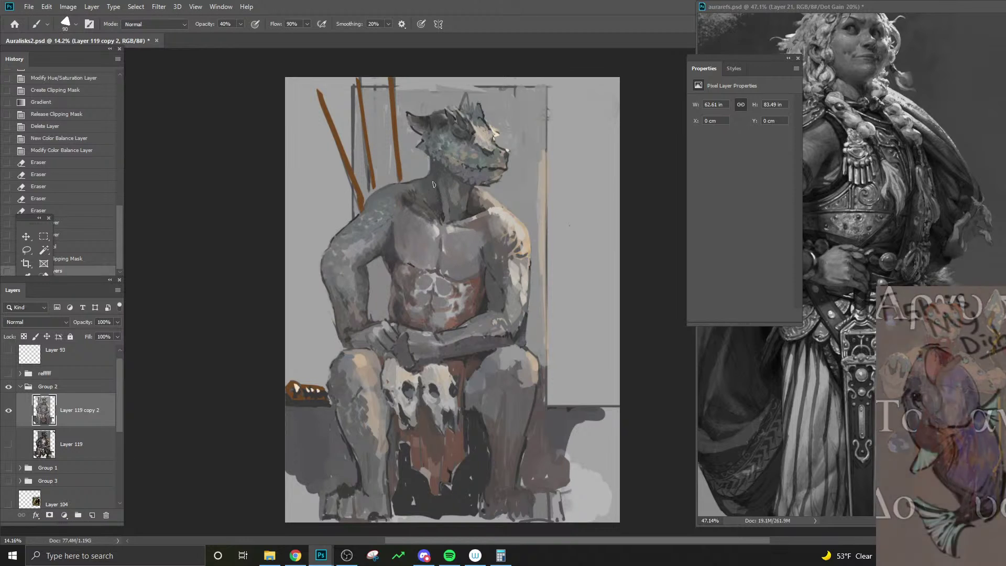
key("bracketright")
key("bracketright")
key("bracketright")
left_click_drag(434, 185, 440, 219)
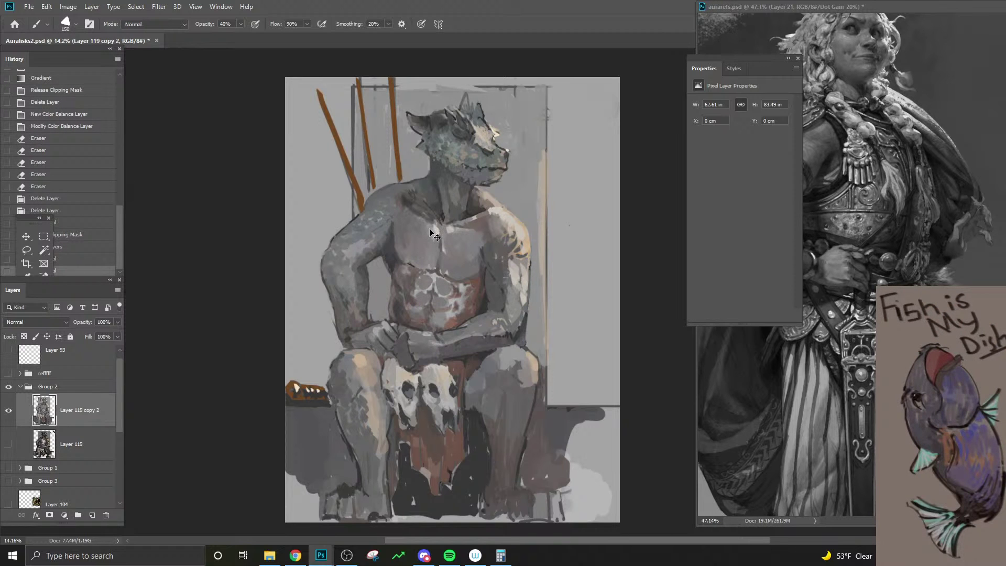
- Sample the grey beside the neck and change the foreground colour to a muted orange-brown around #6b5f59
left_click(469, 173, "alt")
key("n")
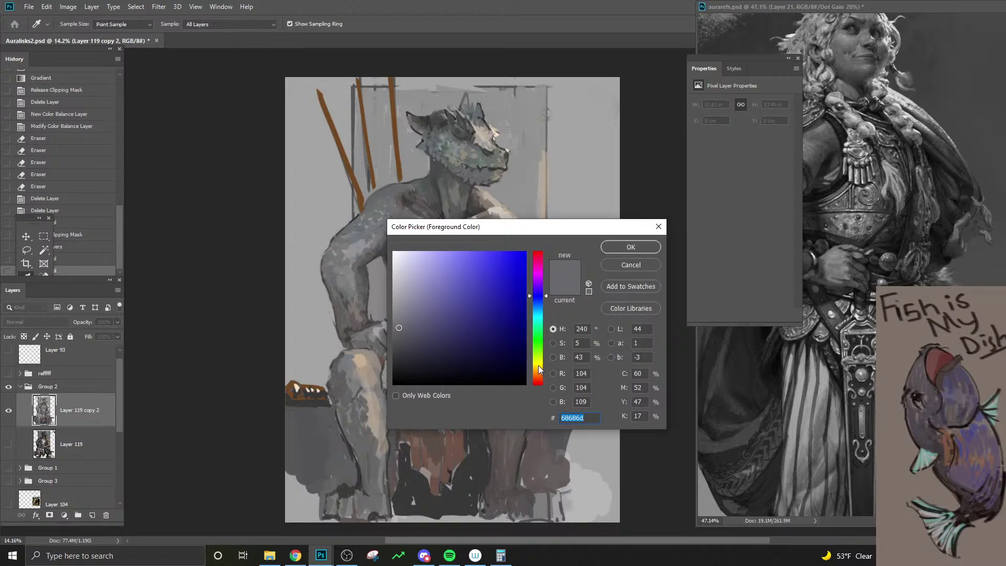
left_click_drag(540, 370, 540, 378)
left_click(415, 328)
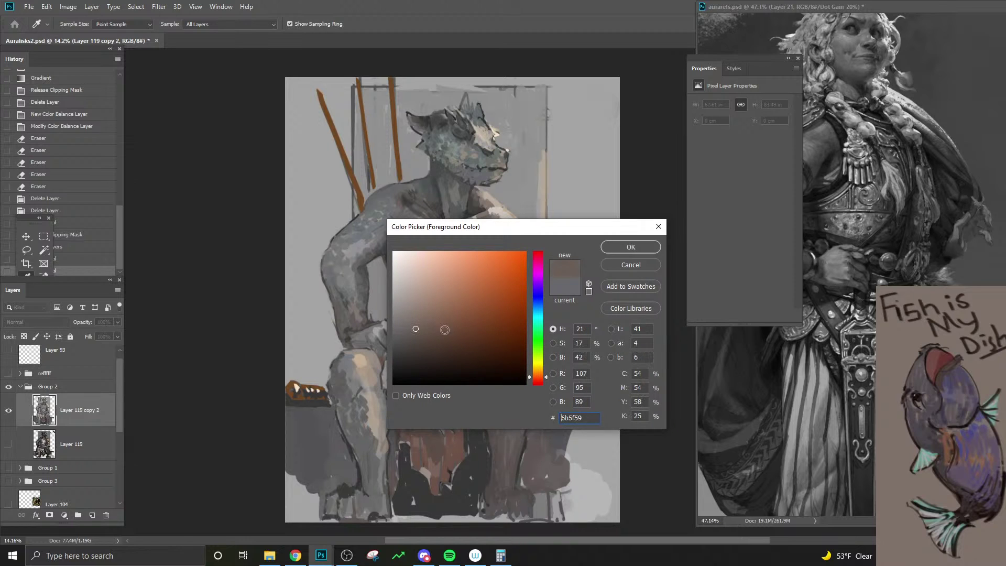
left_click(603, 247)
- Paint the brown at 50% opacity on the neck, reducing the brush to 80 px for the base of the throat
key("b")
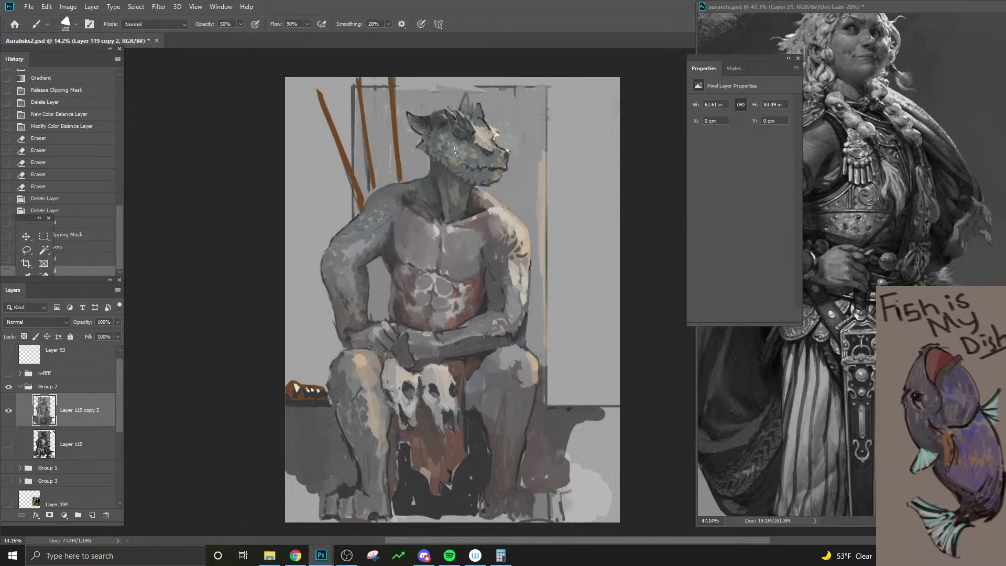
left_click(441, 171)
key("bracketleft")
key("bracketleft")
key("bracketleft")
left_click(444, 215)
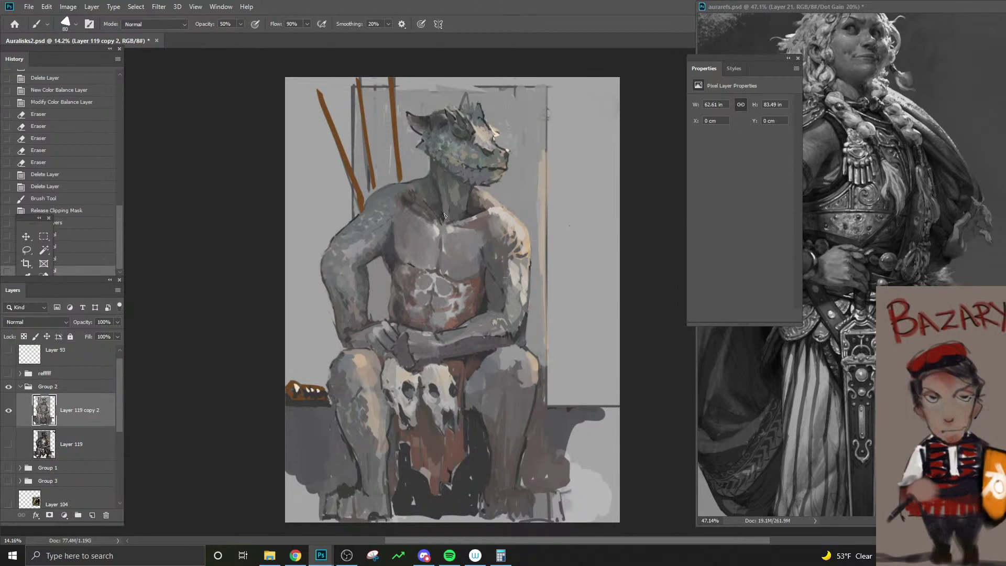
- Paint the hollow at the base of the throat with a 50 to 70 px brush, enlarging it for the collarbone
left_click(446, 227)
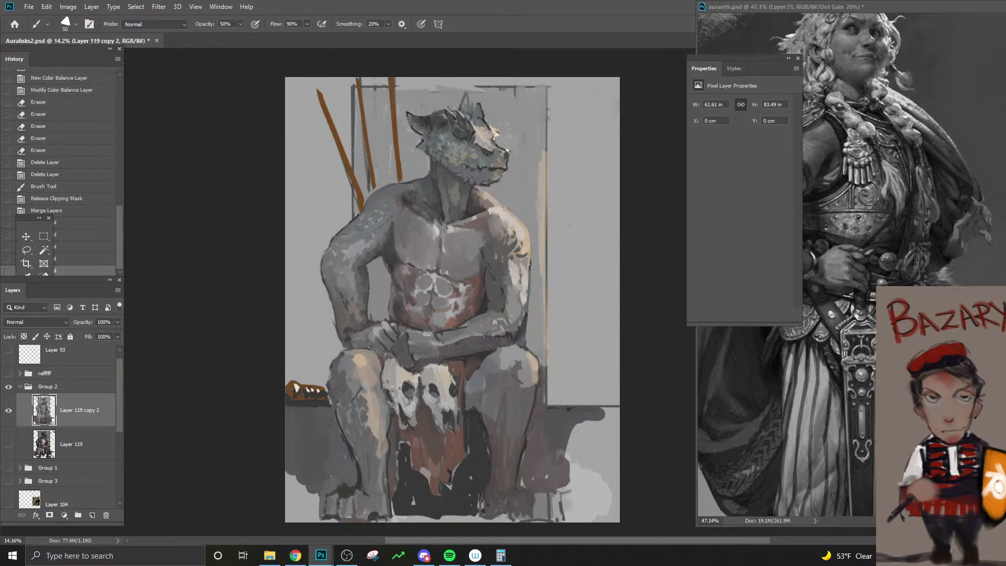
left_click(446, 224)
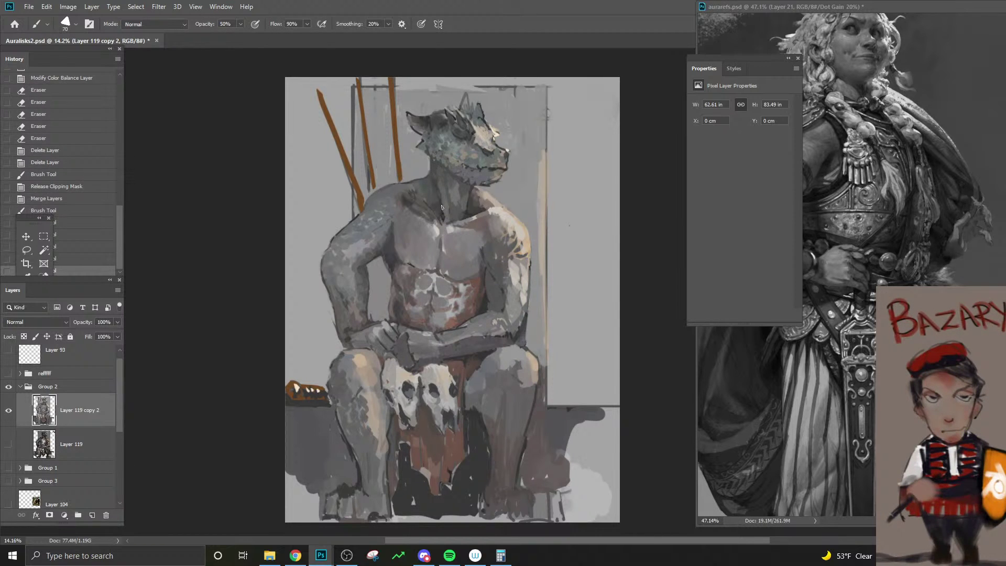
left_click_drag(442, 207, 448, 233)
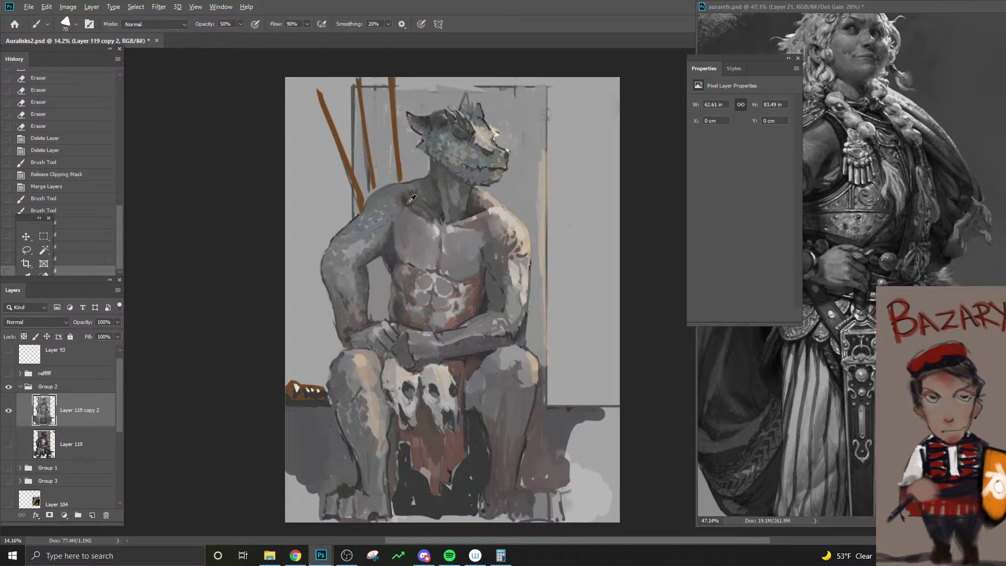
key("]")
key("]")
left_click_drag(408, 204, 423, 196)
key("[")
- Sample the neck grey, shift the foreground colour to teal-grey #455555 and paint it from the base of the neck along the collarbone
left_click(439, 186, "alt")
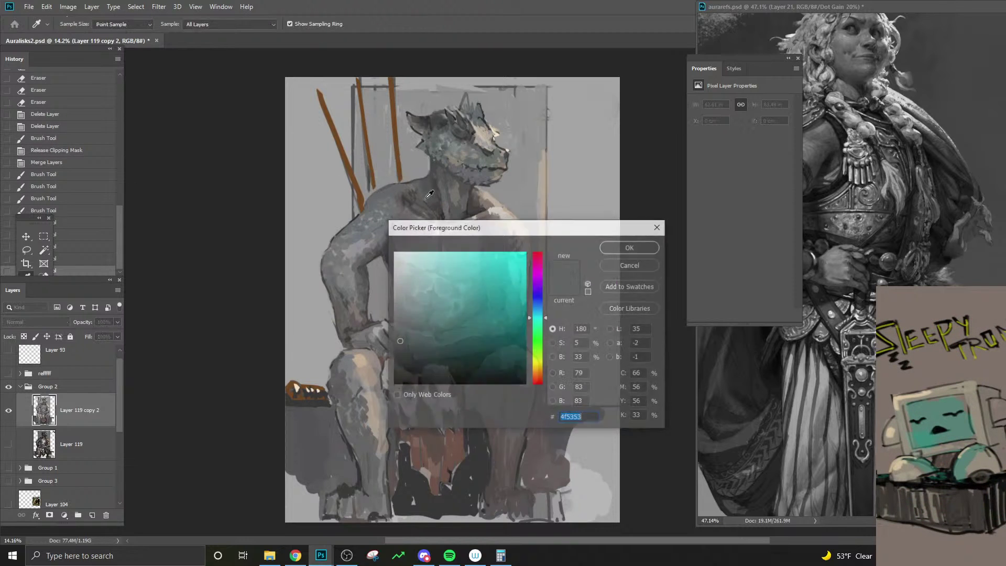
left_click(413, 346)
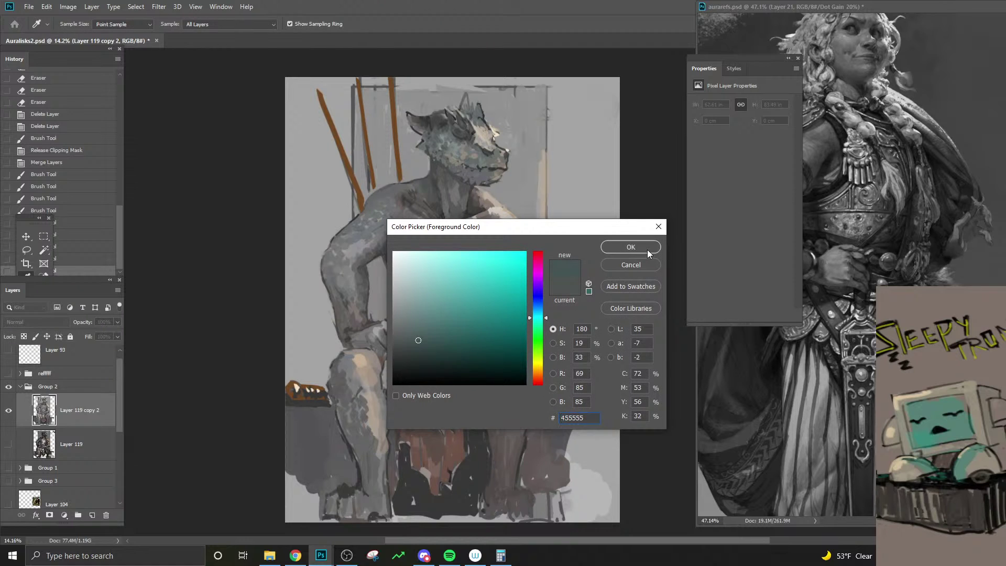
left_click(631, 247)
left_click_drag(425, 200, 422, 192)
key("[")
left_click_drag(421, 193, 423, 200)
left_click_drag(425, 200, 435, 214)
left_click_drag(434, 211, 443, 223)
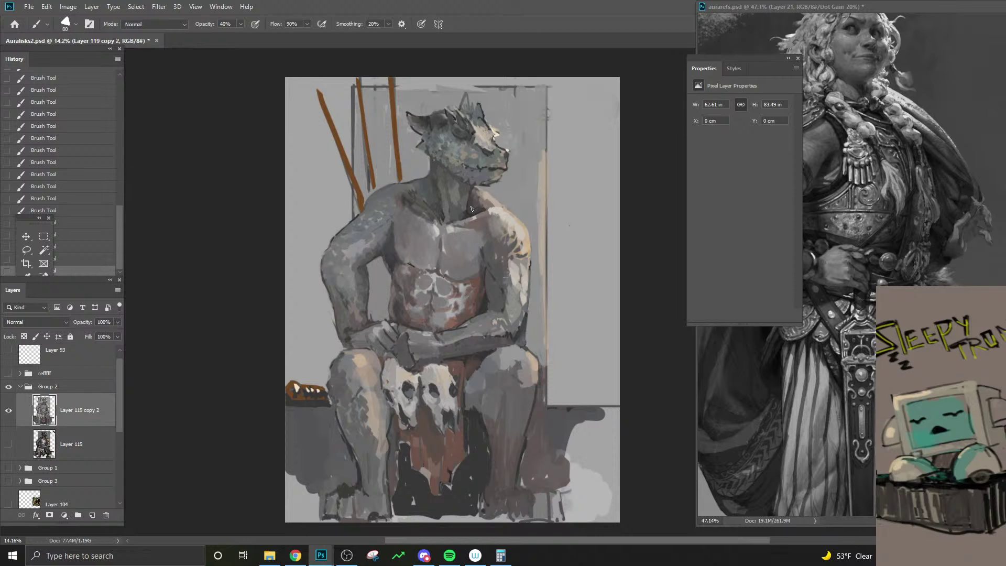
- Paint over the inner side of the lit arm, raising the brush opacity to 45% and varying the brush size
key("[")
key("[")
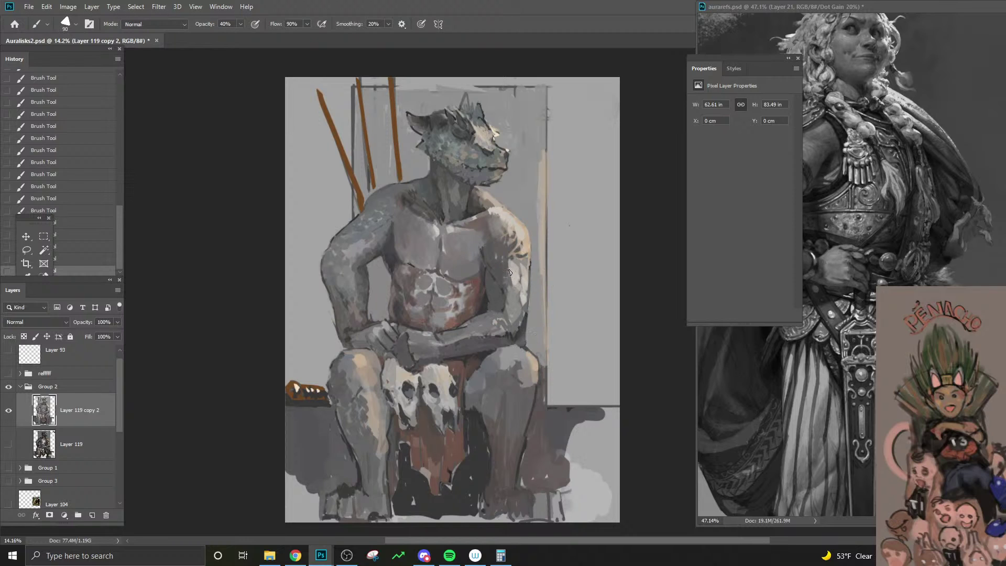
key("bracketright")
key("bracketright")
key("bracketright")
key("4")
key("5")
key("bracketleft")
key("bracketleft")
key("bracketleft")
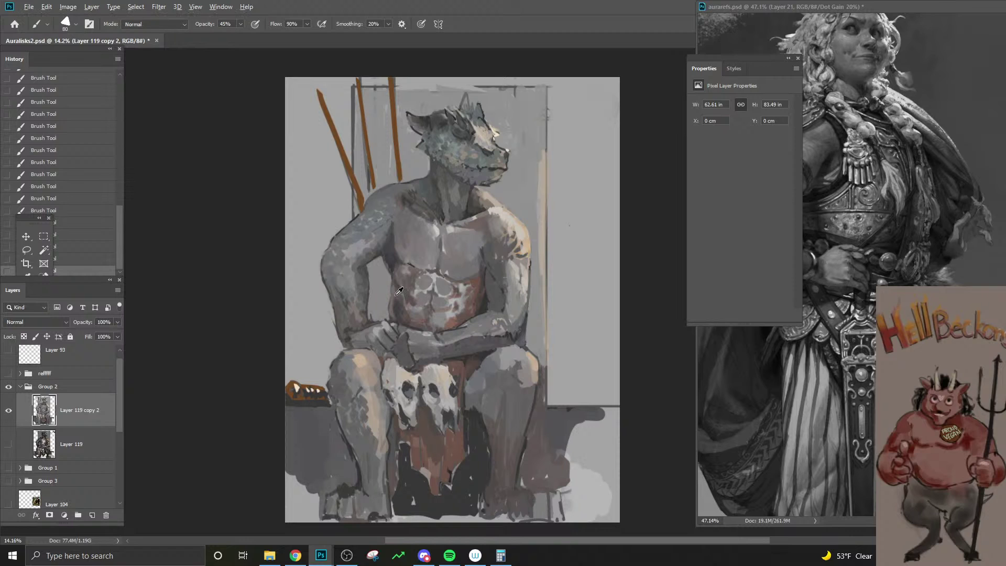
- Enlarge the brush to 150 px and glaze colour over the shaded forearm at 45% opacity
key("bracketright")
key("bracketright")
key("bracketright")
key("bracketright")
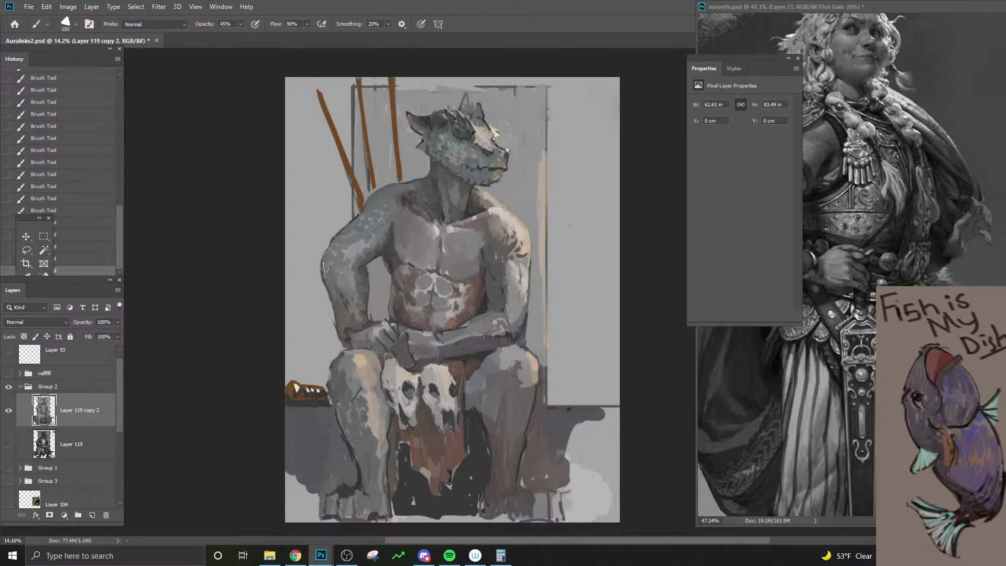
- Sample the background grey beside the shaded arm and refine the arm's outer contour, reducing the brush to 40 px
left_click(334, 235, "alt")
left_click(334, 235, "alt")
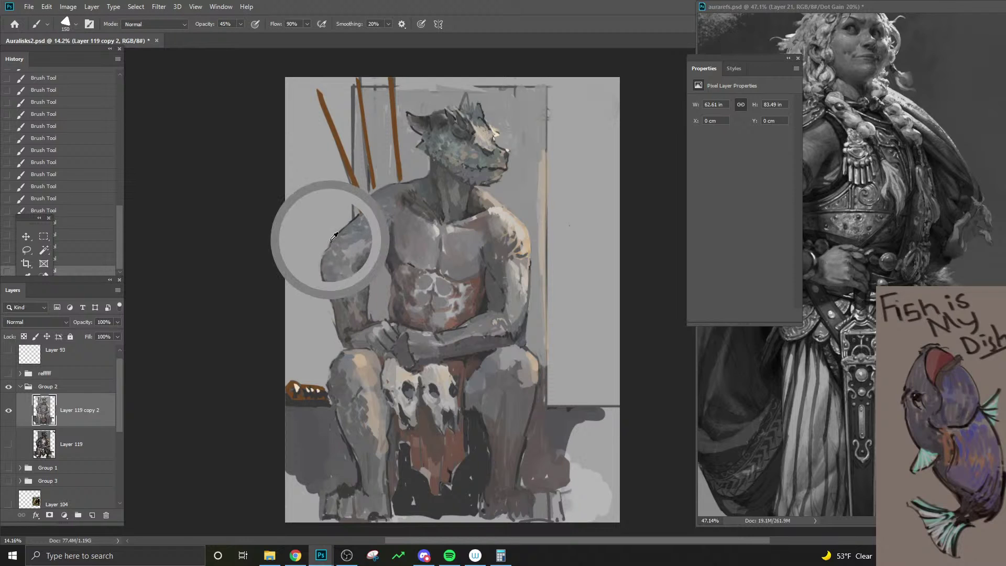
key("bracketleft")
key("bracketleft")
key("bracketleft")
key("bracketleft")
key("bracketleft")
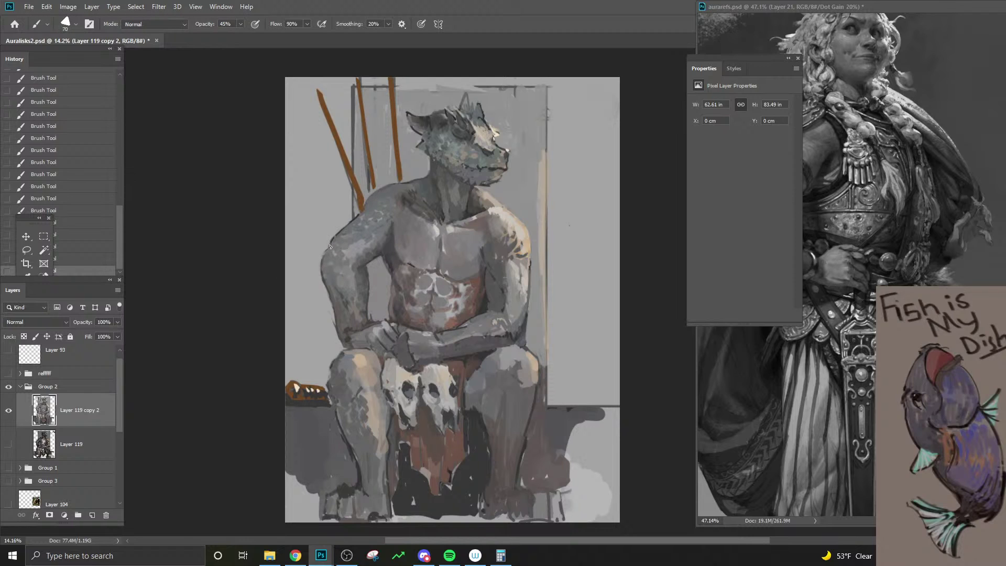
key("bracketleft")
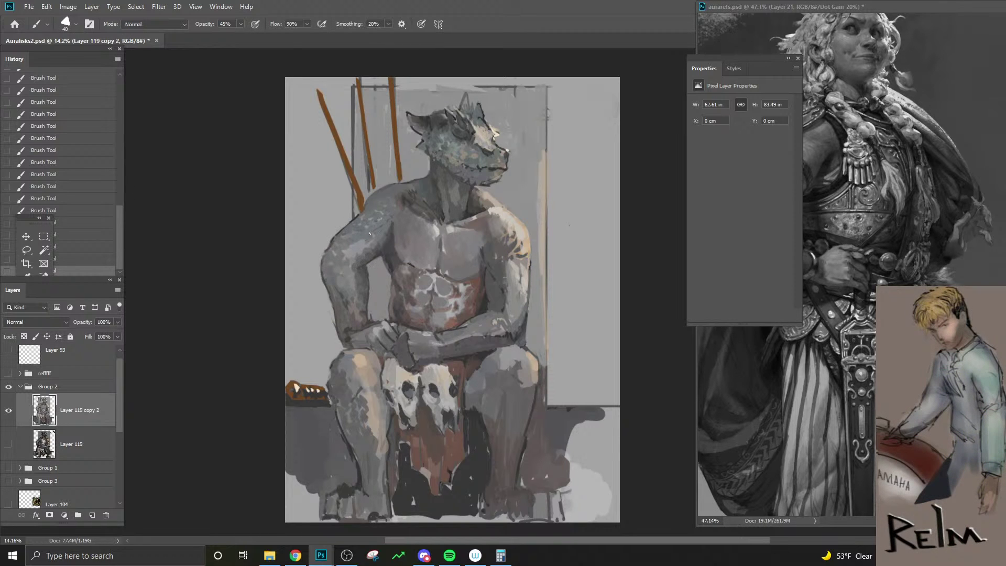
- Sample tones from the shaded shoulder and upper arm and touch up the arm with a 35 to 40 px brush
left_click(382, 223, "alt")
left_click(383, 223, "alt")
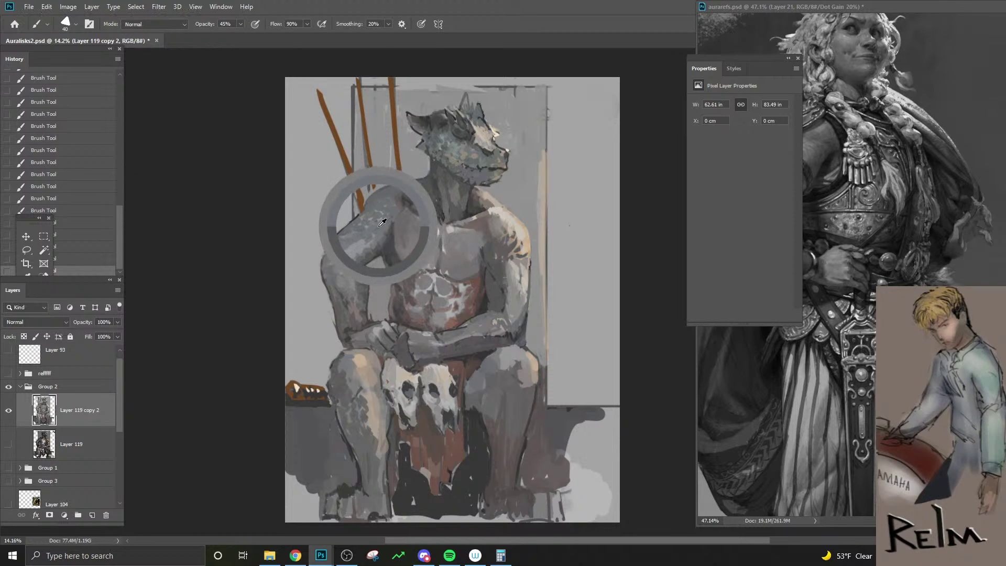
key("bracketleft")
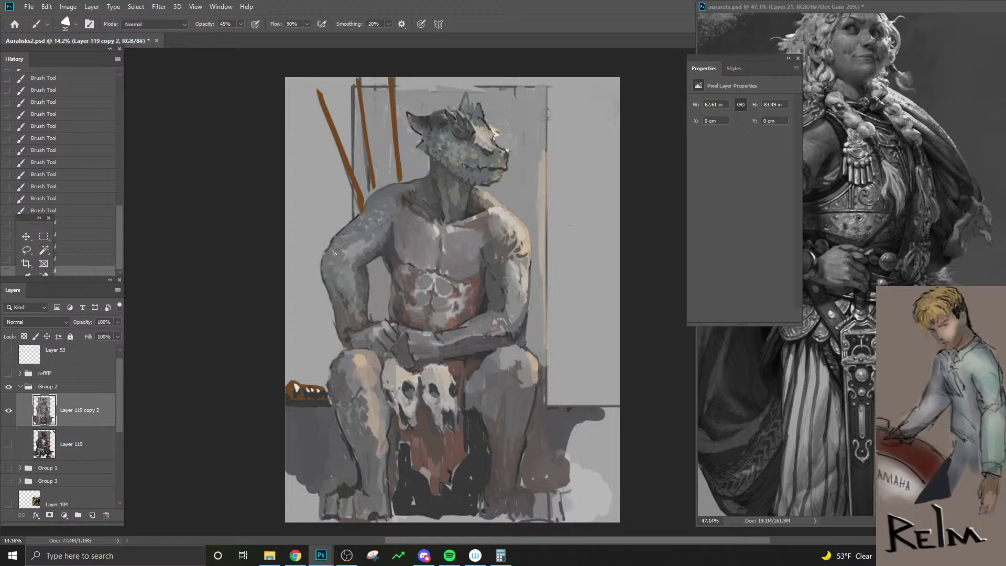
key("bracketright")
left_click(345, 249, "alt")
left_click(347, 247, "alt")
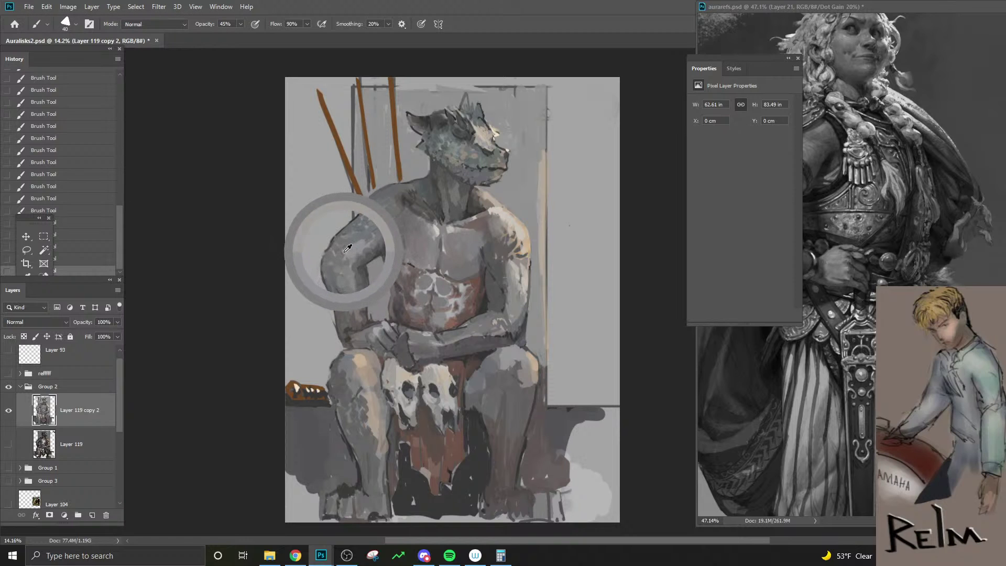
- Pick the tan #bea893 from the knee as foreground colour and glaze it over the shaded upper arm at 20% opacity
type("e")
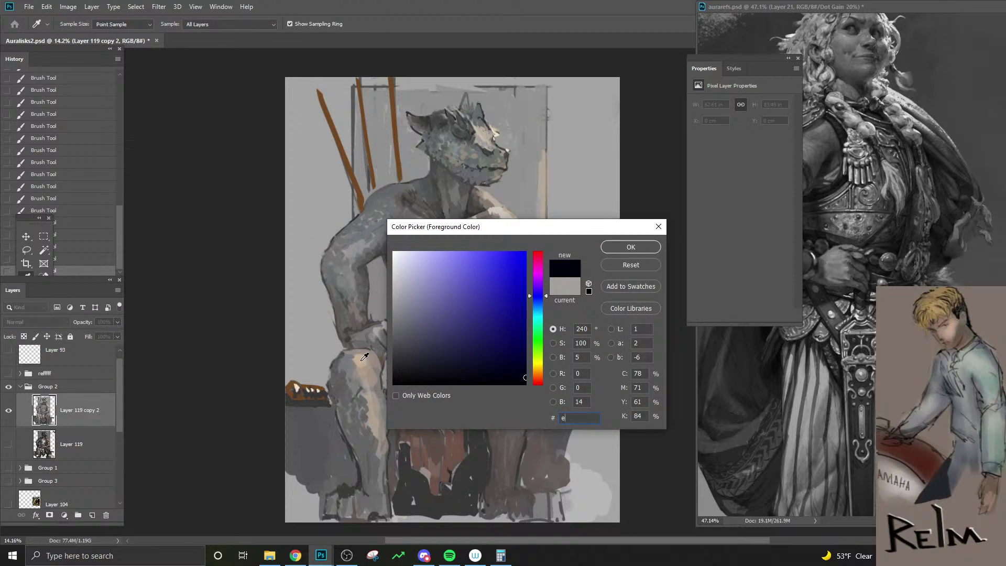
mouse_move(365, 357)
left_mouse_down()
mouse_move(369, 366)
mouse_move(376, 354)
left_mouse_up()
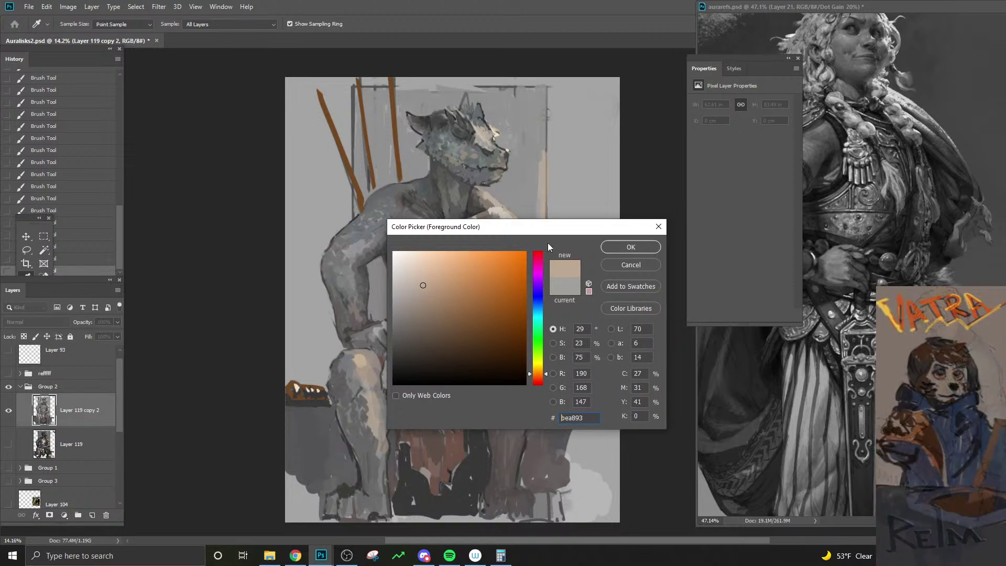
left_click(631, 246)
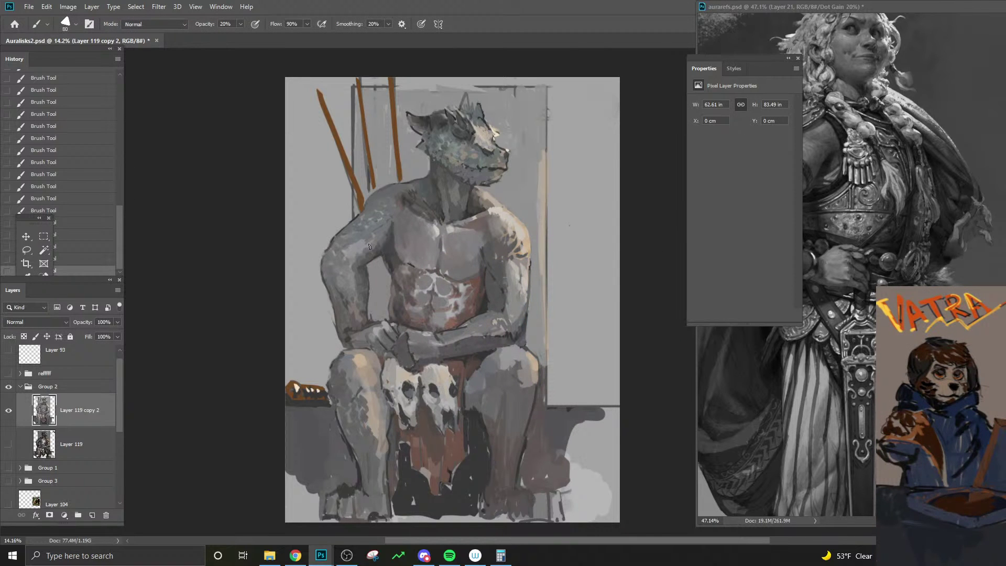
key("bracketright")
key("bracketright")
- Sample tones from the lit shoulder and repaint its warm light and markings at 70% opacity with a brush around 60 px
left_click(524, 244, "alt")
key("bracketleft")
key("bracketleft")
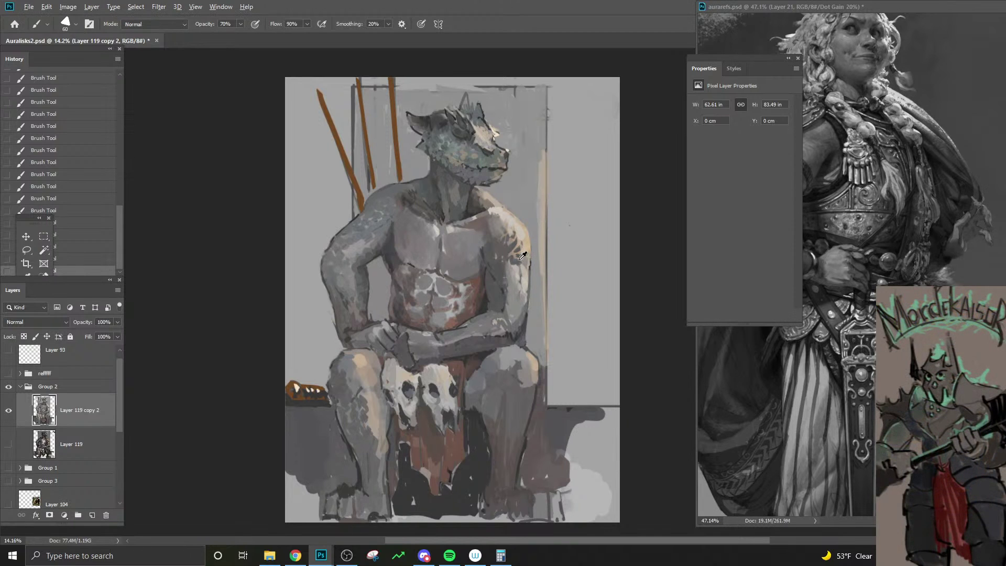
left_click(517, 252, "alt")
key("bracketright")
key("bracketright")
left_click(515, 259, "alt")
- Sample a tone from the lizard head and paint small markings on the lit upper arm with a 25 px brush
left_click(467, 136, "alt")
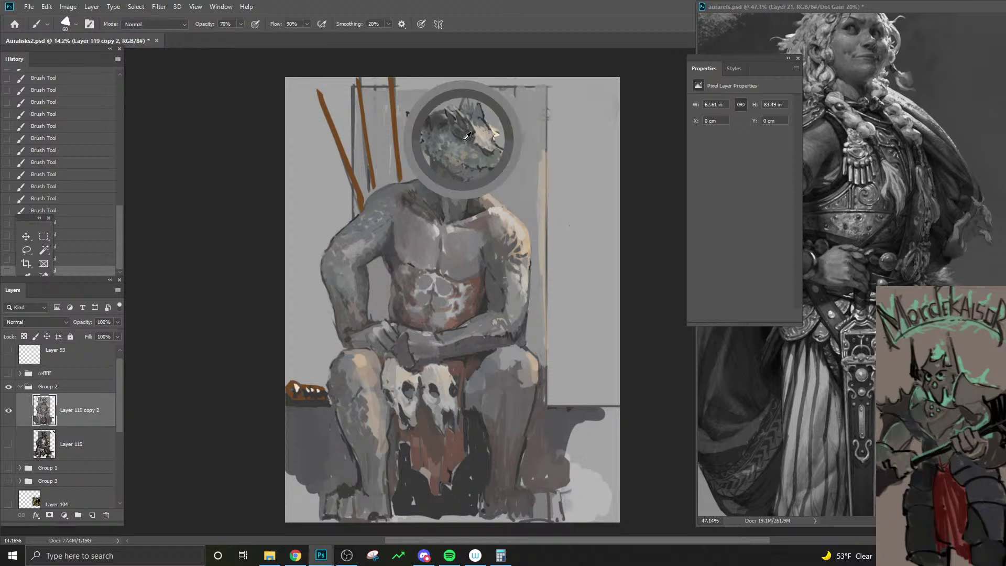
key("bracketleft")
key("bracketleft")
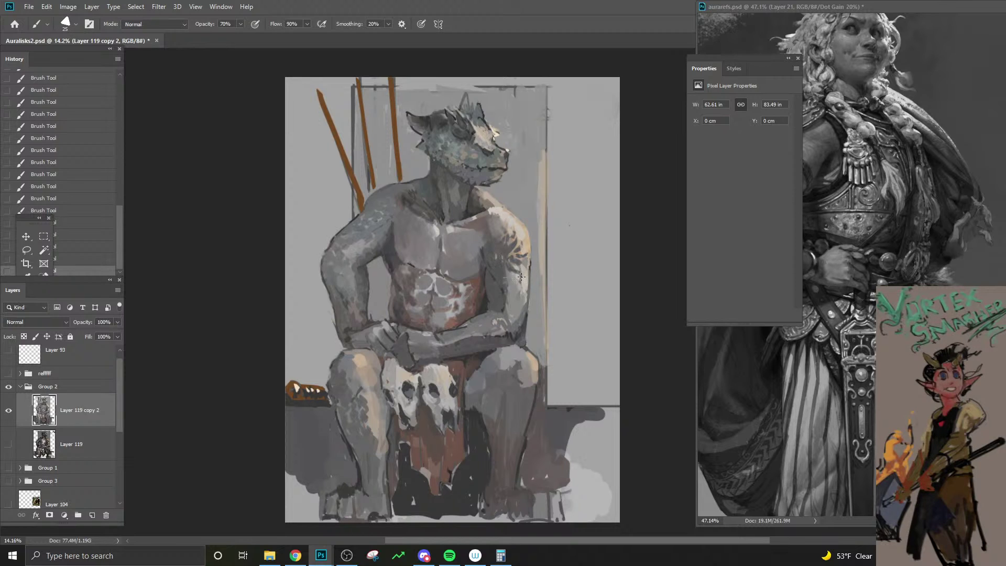
- Paint the elbow and forearm of the lit arm at 40% opacity with a 90 px brush, sampling the local skin tone
key("bracketright")
key("bracketright")
key("bracketright")
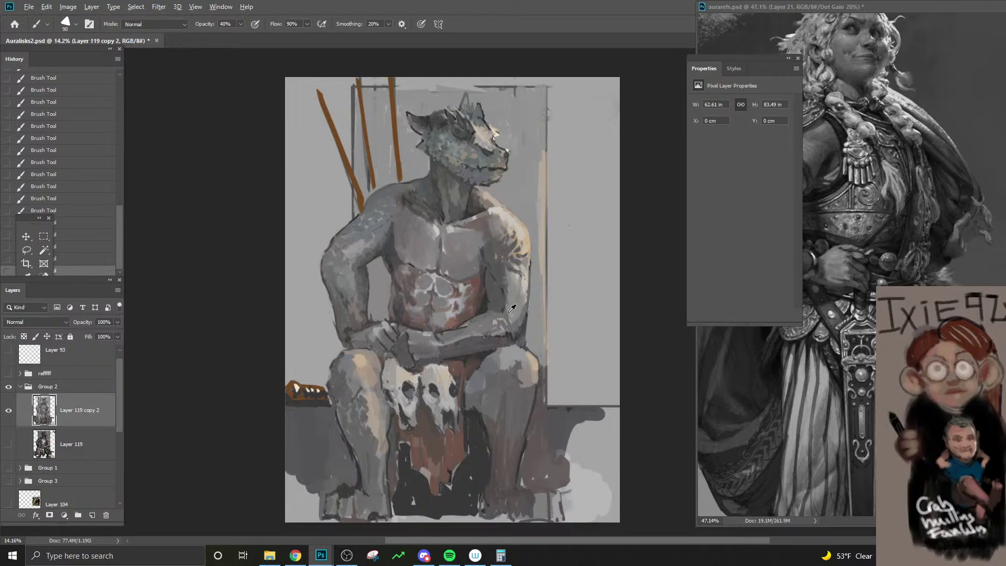
key("bracketright")
left_click(519, 332, "alt")
- Sample the dark tones near the sword hilt at 90% opacity and paint the seat's edge beneath it, enlarging the brush to 200 px
key("9")
left_click(325, 392, "alt")
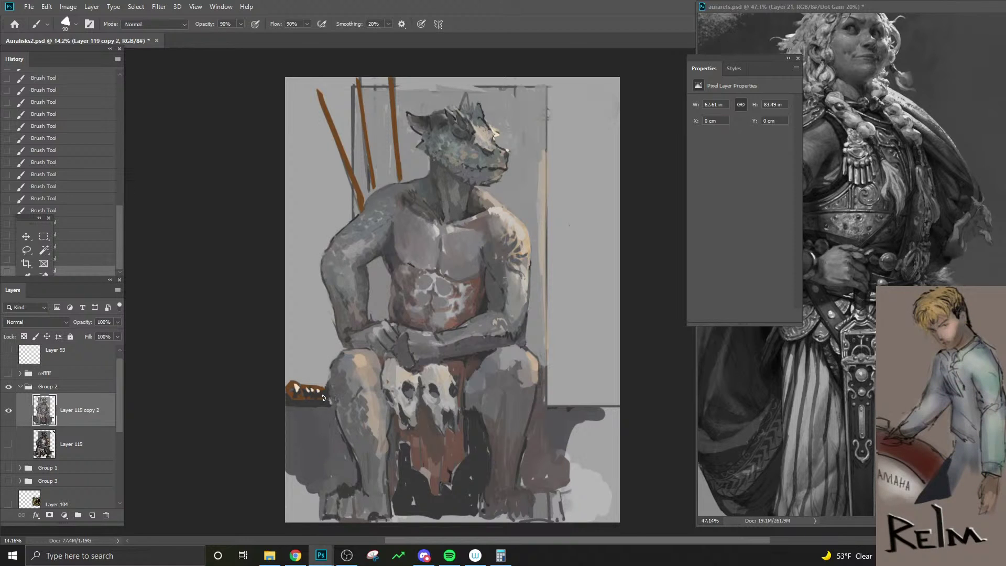
left_click(328, 402, "alt")
key("bracketleft")
key("bracketleft")
key("bracketleft")
key("bracketright")
key("bracketright")
key("bracketright")
key("bracketright")
key("bracketright")
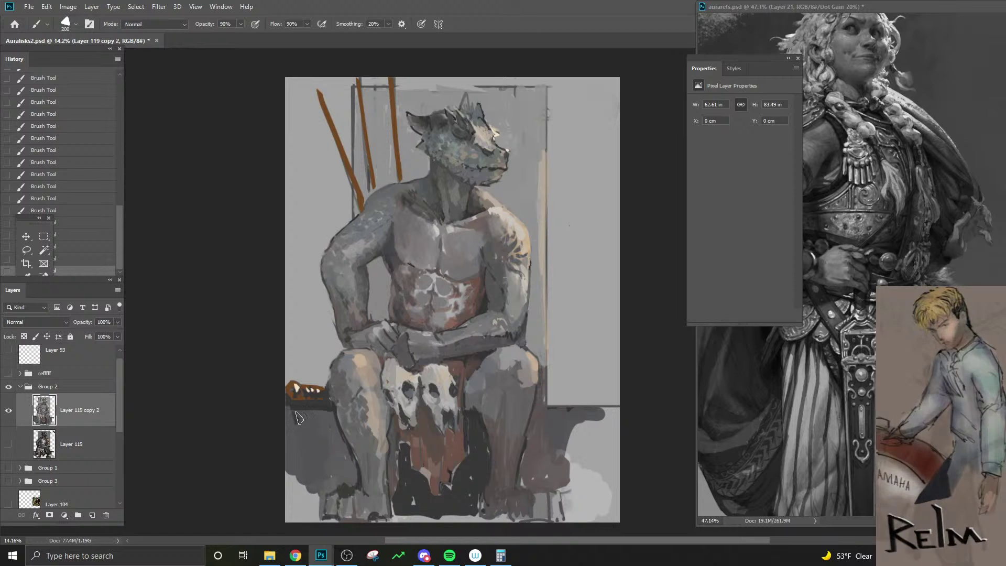
- Block in broad dark strokes across the side of the seat with a brush around 200 px, undoing unwanted strokes, and resample the dark tone
left_click_drag(296, 415, 336, 419)
key("ctrl+z")
key("bracketleft")
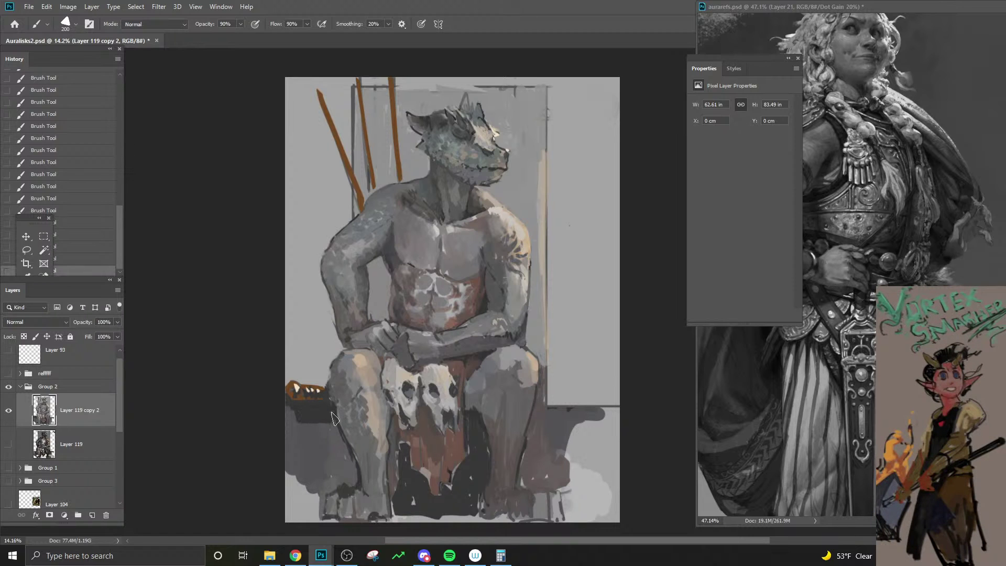
key("bracketright")
mouse_move(300, 432)
left_mouse_down()
mouse_move(347, 437)
mouse_move(343, 452)
mouse_move(311, 460)
mouse_move(351, 460)
mouse_move(306, 447)
mouse_move(357, 463)
left_mouse_up()
key("ctrl+z")
key("bracketright")
key("bracketright")
key("ctrl+z")
key("bracketright")
key("ctrl+z")
key("bracketleft")
key("bracketleft")
key("bracketleft")
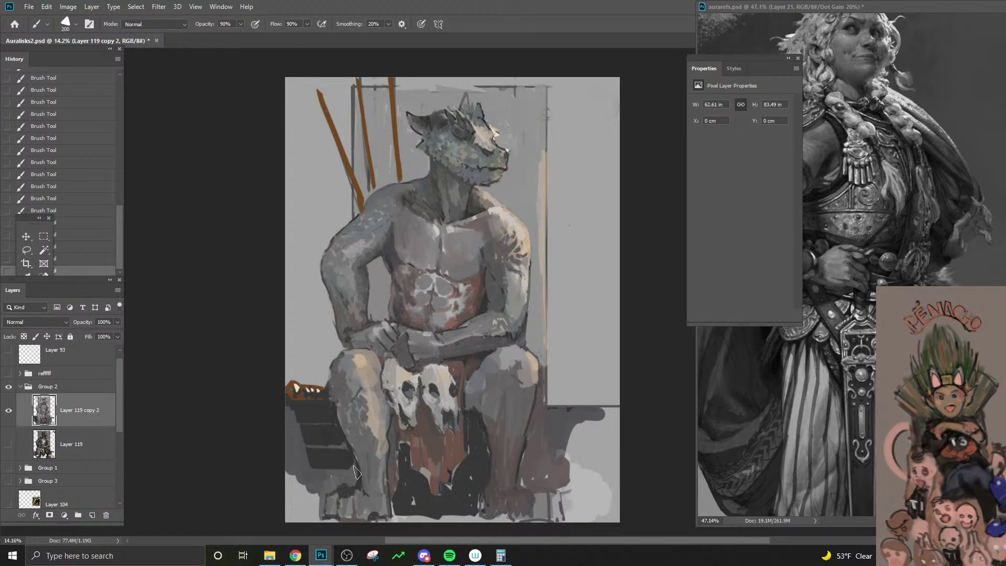
key("bracketleft")
left_click(300, 414, "alt")
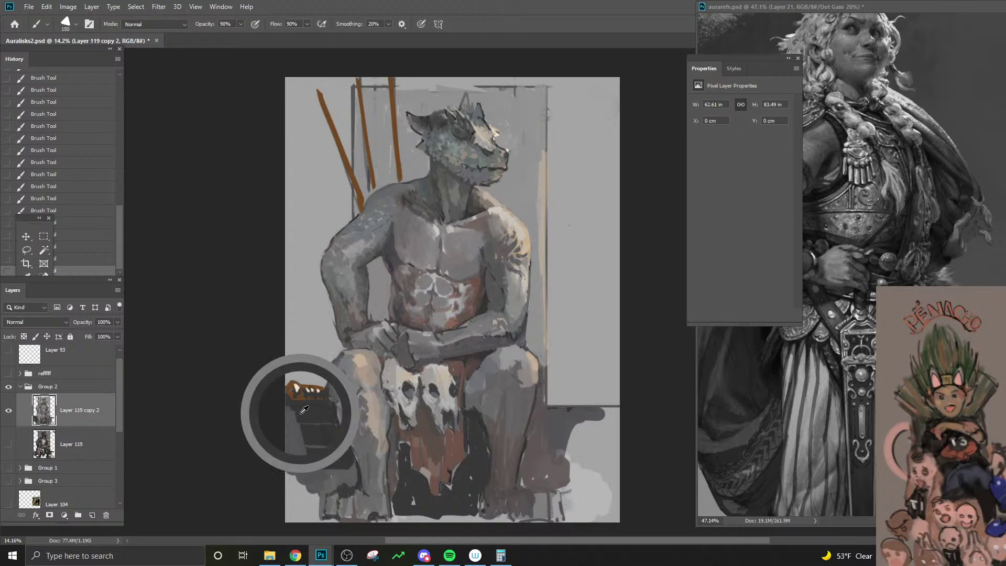
- Sample the hanging cloth and repaint its ragged lower edge and dark folds with a 35 px brush, comparing strokes by undoing and redoing
left_click(455, 468, "alt")
key("bracketleft")
key("bracketleft")
key("bracketleft")
key("bracketleft")
key("bracketleft")
key("bracketleft")
key("bracketleft")
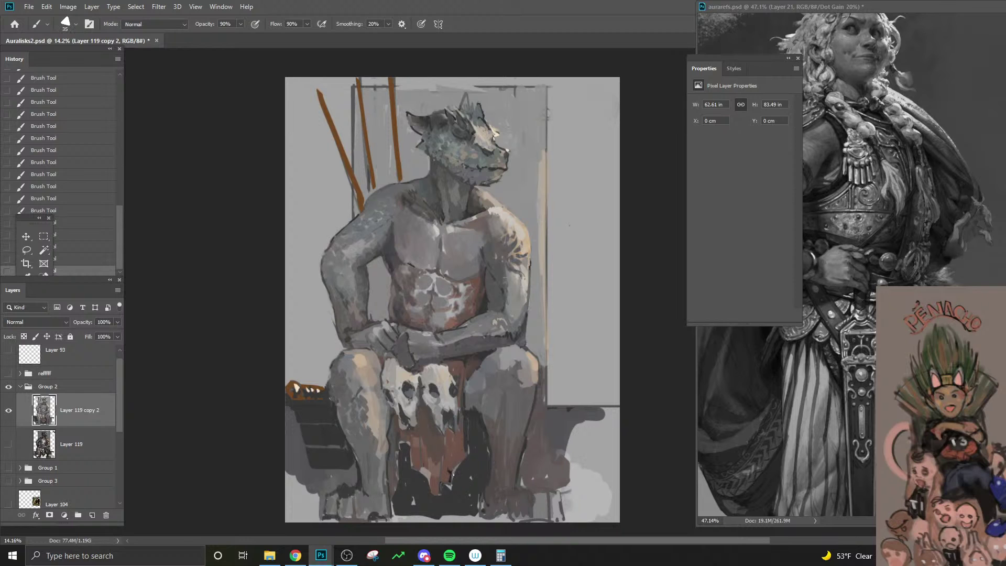
left_click_drag(453, 475, 464, 460)
key("ctrl+z")
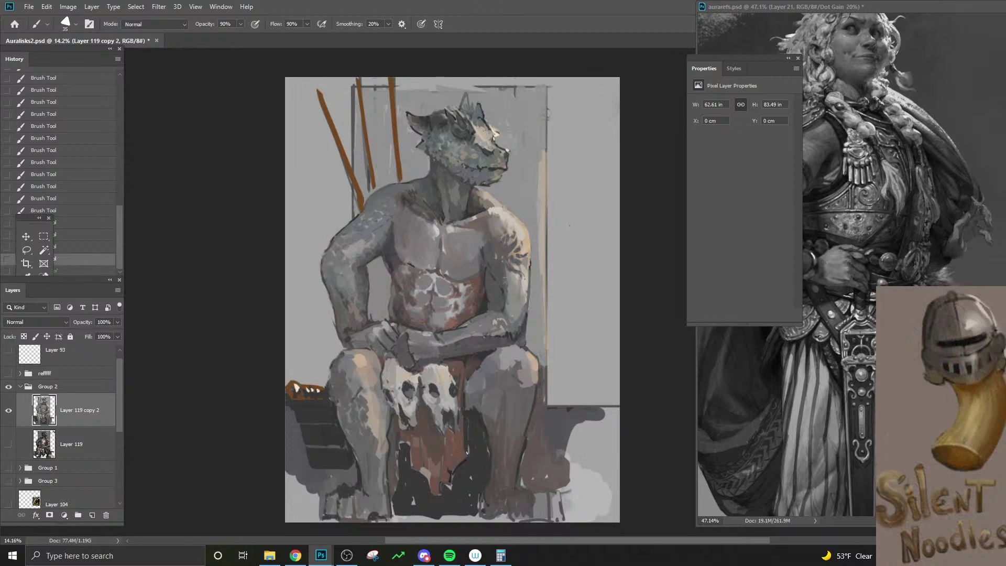
key("ctrl+shift+z")
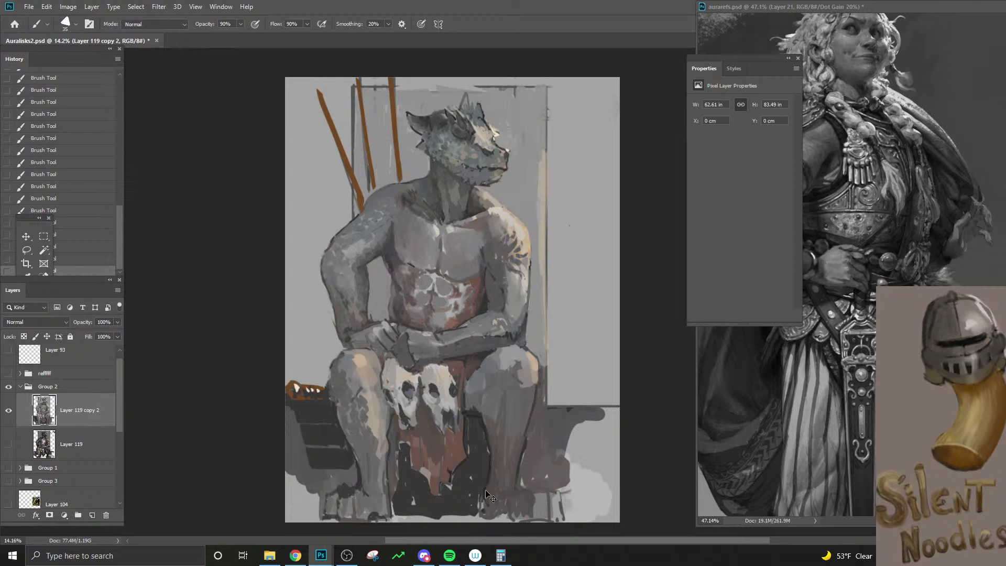
key("ctrl+z")
key("ctrl+shift+z")
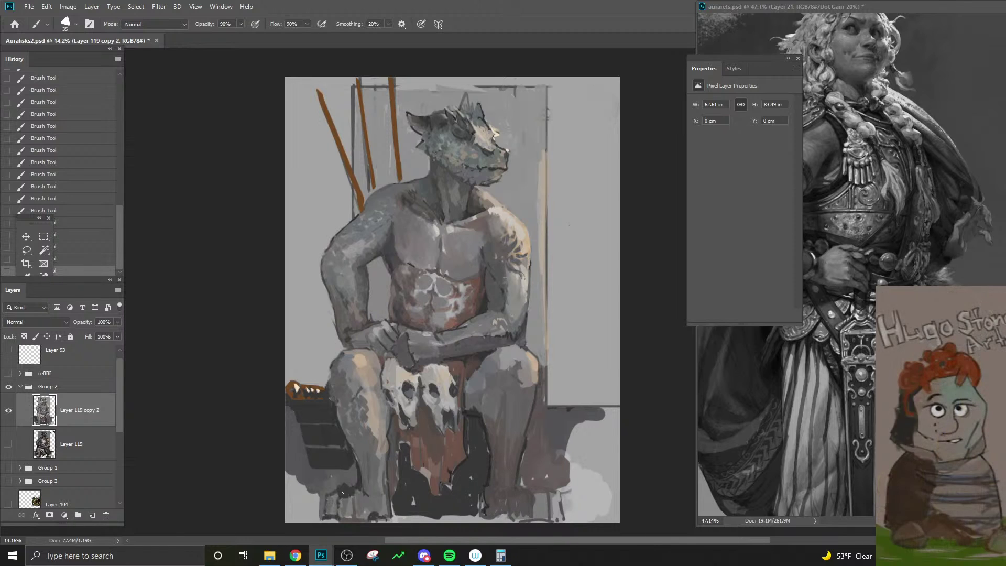
- Sample the lower leg's tones and paint the toes of the foot beside the seat with a 50 px brush, undoing stray strokes
left_click(370, 493, "alt")
key("bracketright")
left_click_drag(399, 507, 376, 515, "alt")
key("bracketleft")
key("bracketleft")
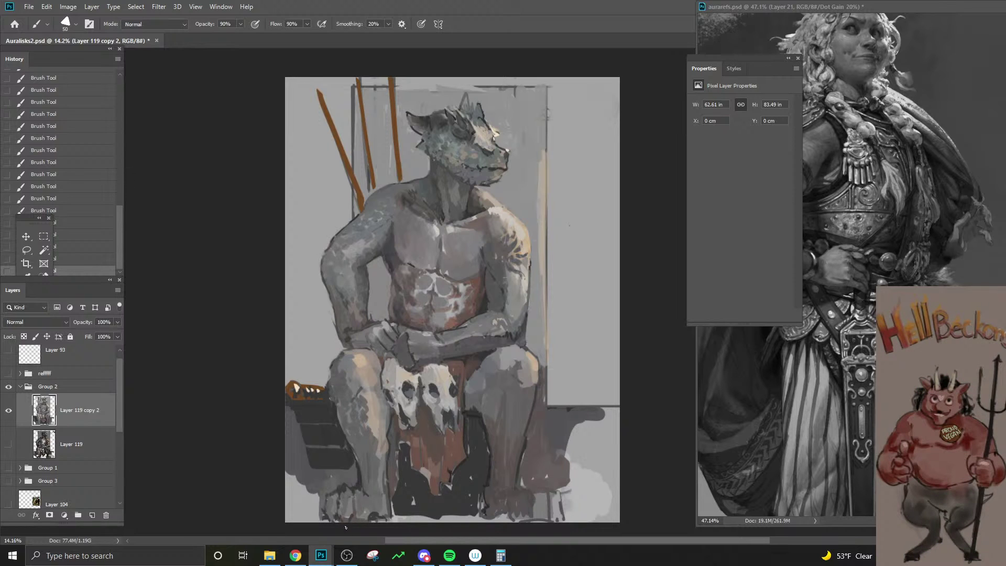
key("ctrl+z")
left_click_drag(356, 516, 352, 479)
key("ctrl+z")
- Sample tones between the chest and lit arm, paint the chest's side with a 60 to 80 px brush and undo the last stroke
left_click(494, 273, "alt")
left_click(491, 275, "alt")
key("bracketright")
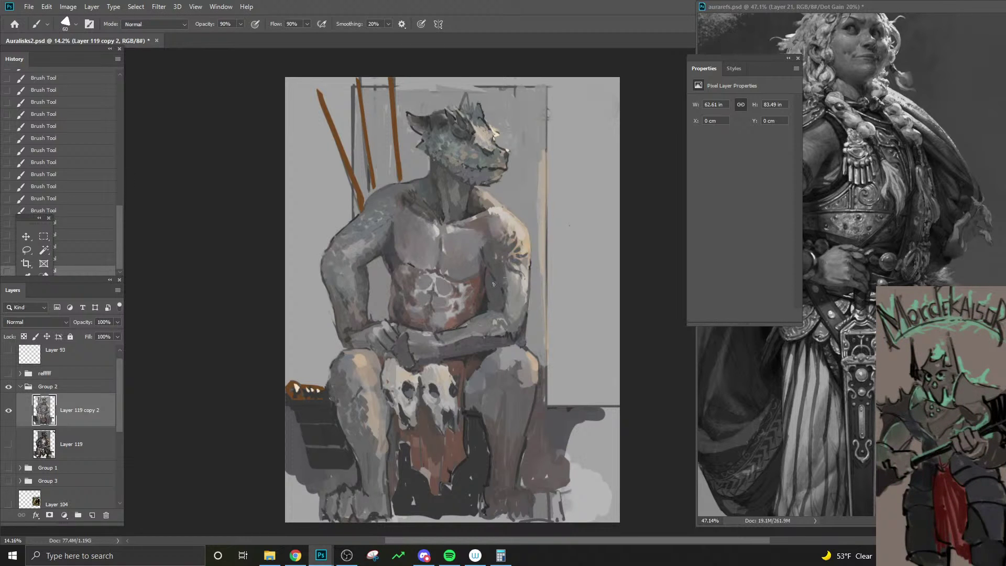
left_click(491, 278, "alt")
left_click(487, 283, "alt")
key("bracketright")
key("bracketright")
left_click(493, 253, "alt")
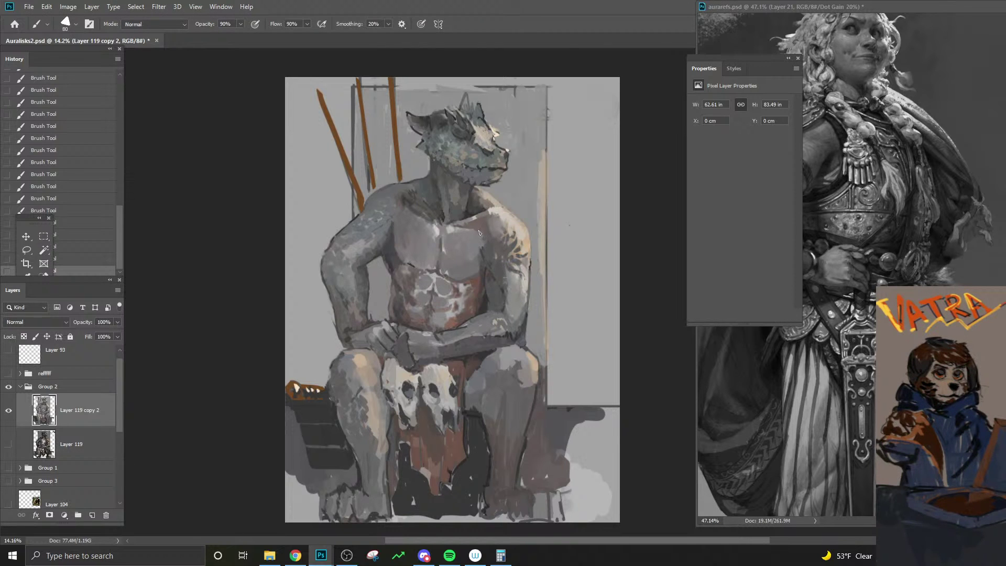
key("ctrl+z")
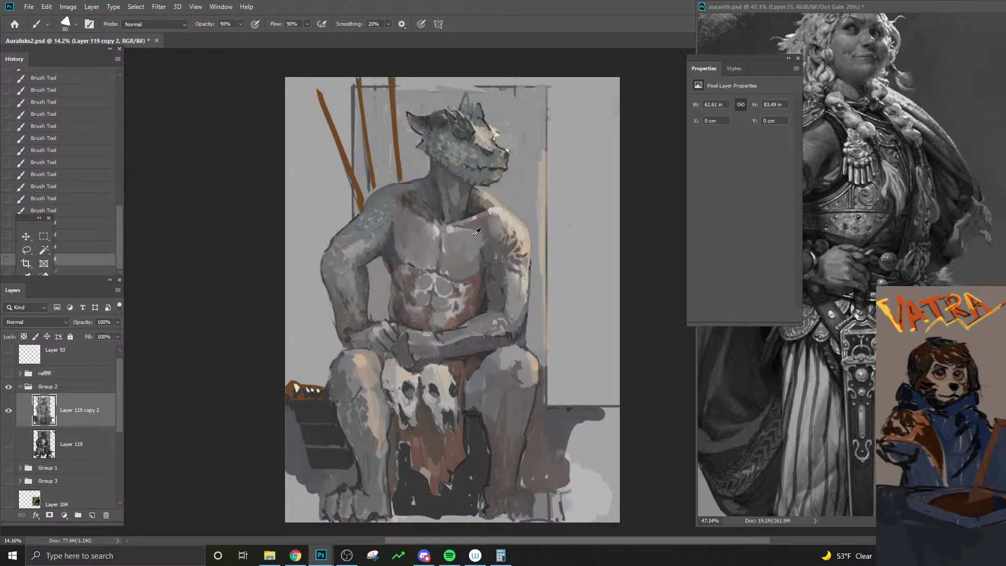
- Sample a tone from the chest's side and paint it toward the lit arm, comparing the last stroke by undoing and redoing it
left_click(484, 232, "alt")
left_click(485, 245)
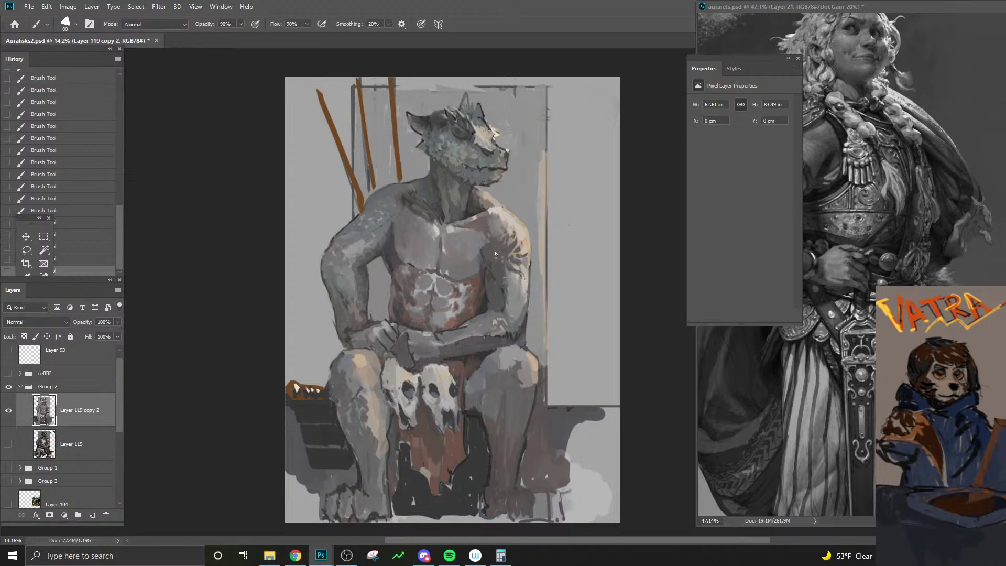
key("bracketleft")
key("ctrl+z")
key("bracketleft")
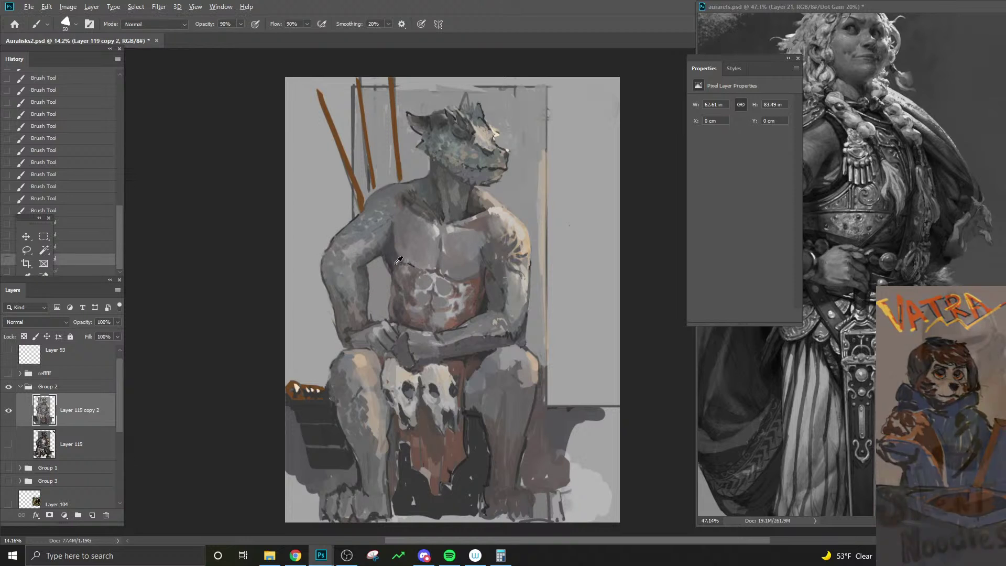
key("ctrl+shift+z")
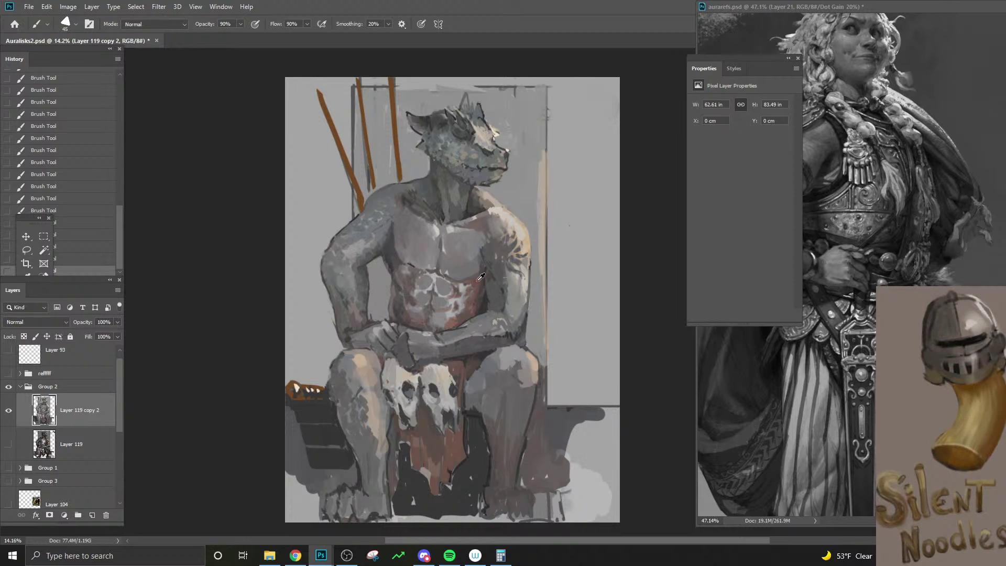
- Sample the lower chest's shadow tone and glaze it over the torso and lit arm at 40% opacity with a 90 to 125 px brush
key("bracketright")
key("bracketright")
left_click(482, 283, "alt")
key("bracketleft")
key("4")
key("bracketright")
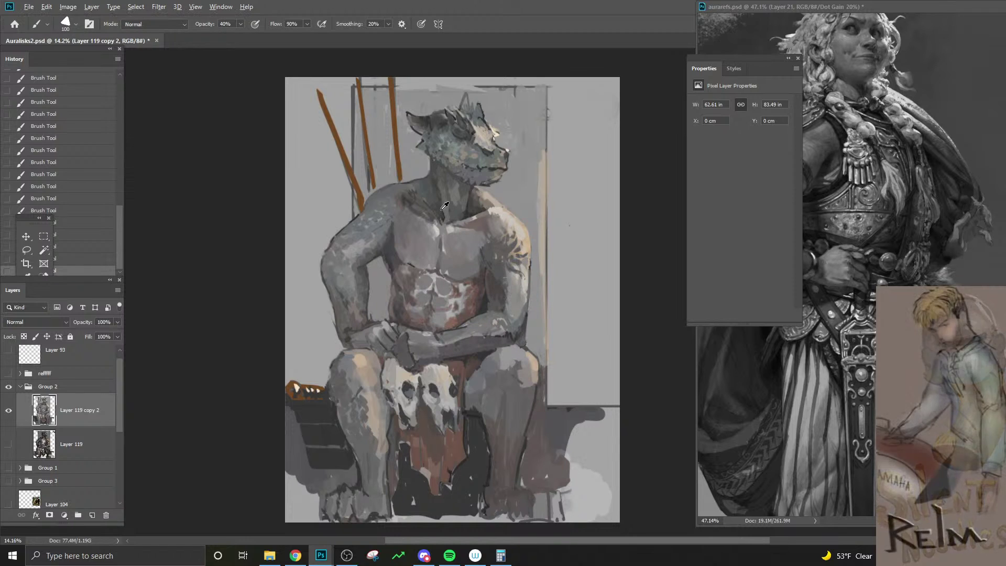
key("bracketright")
key("bracketright")
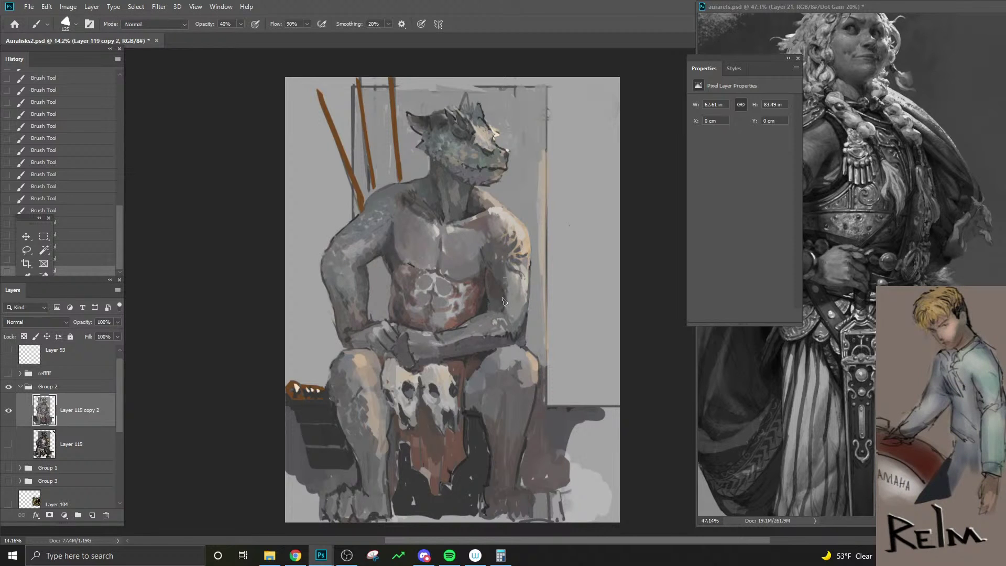
key("bracketleft")
key("bracketleft")
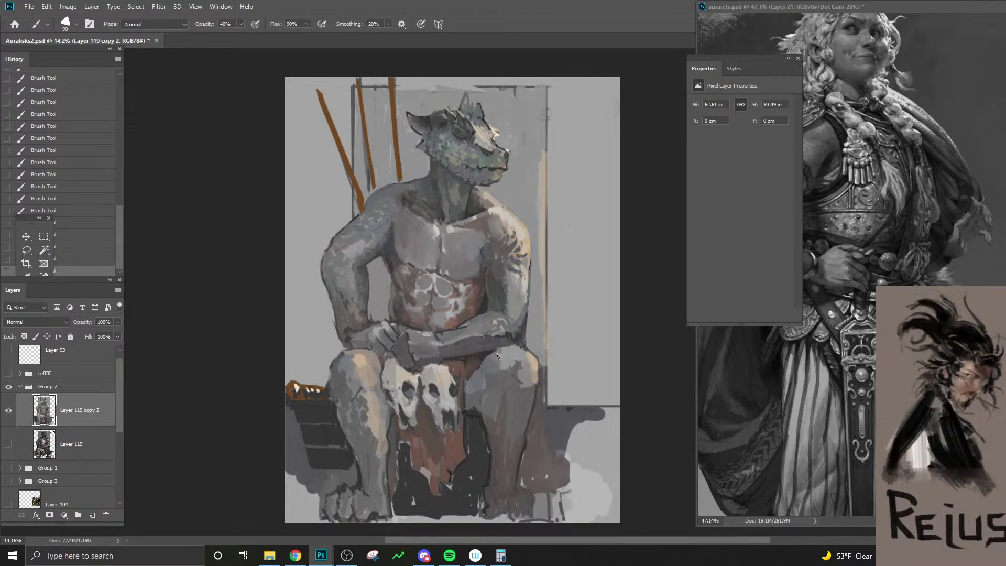
- Sample the head's grey-green tones and set the painting colour to pale teal #abbebe
left_click(446, 134, "alt")
left_click(455, 142, "alt")
left_click(443, 137, "alt")
key("n")
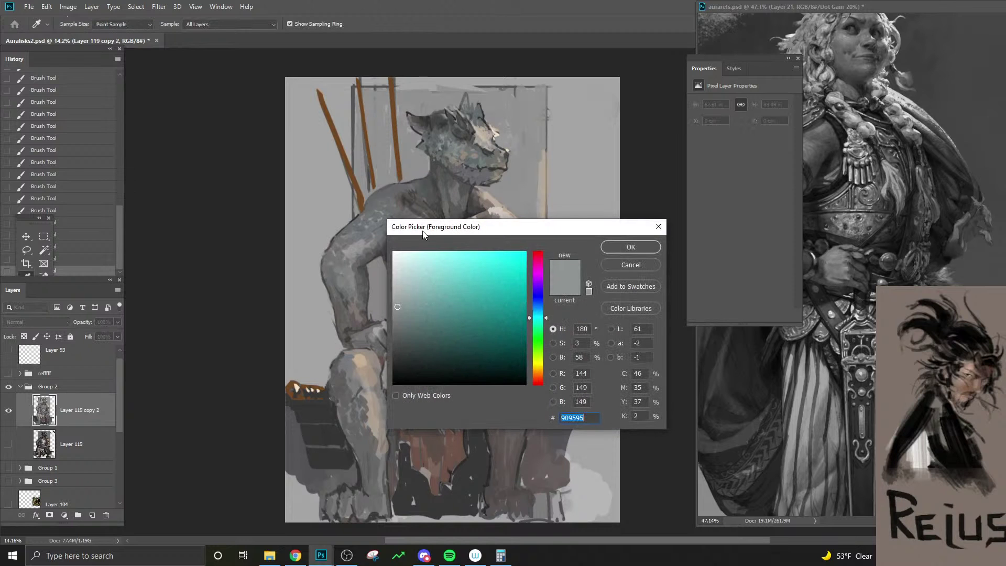
left_click(406, 285)
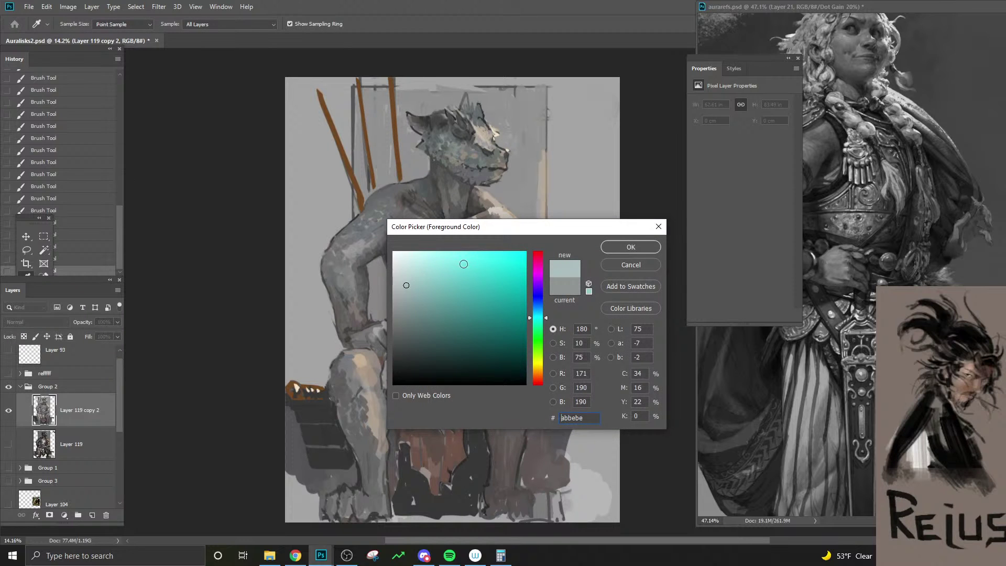
left_click(625, 252)
- Check values in a greyscale proof, set the painting colour to black for glazing at 20% opacity, and return to the colour view
key("ctrl+y")
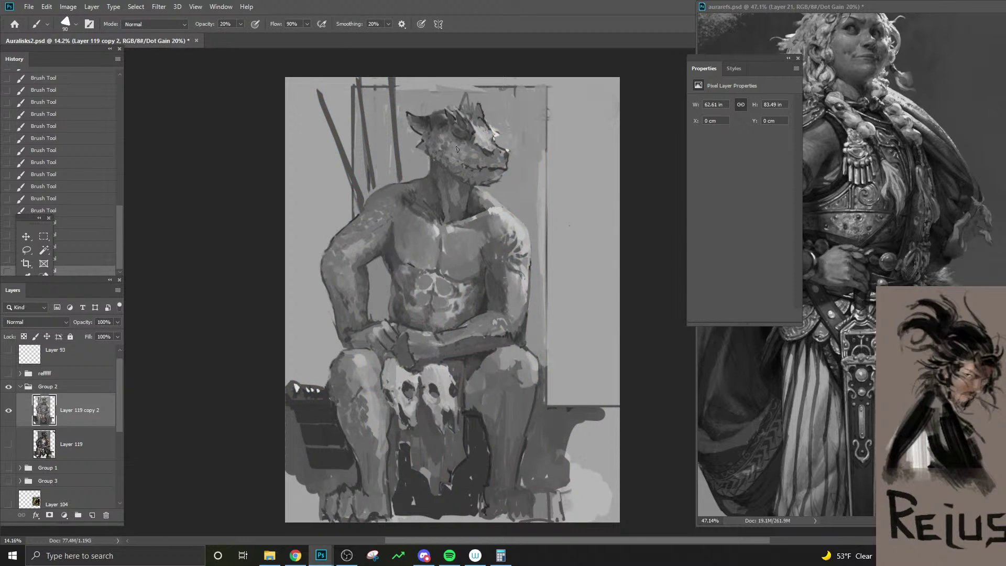
key("bracketleft")
key("bracketleft")
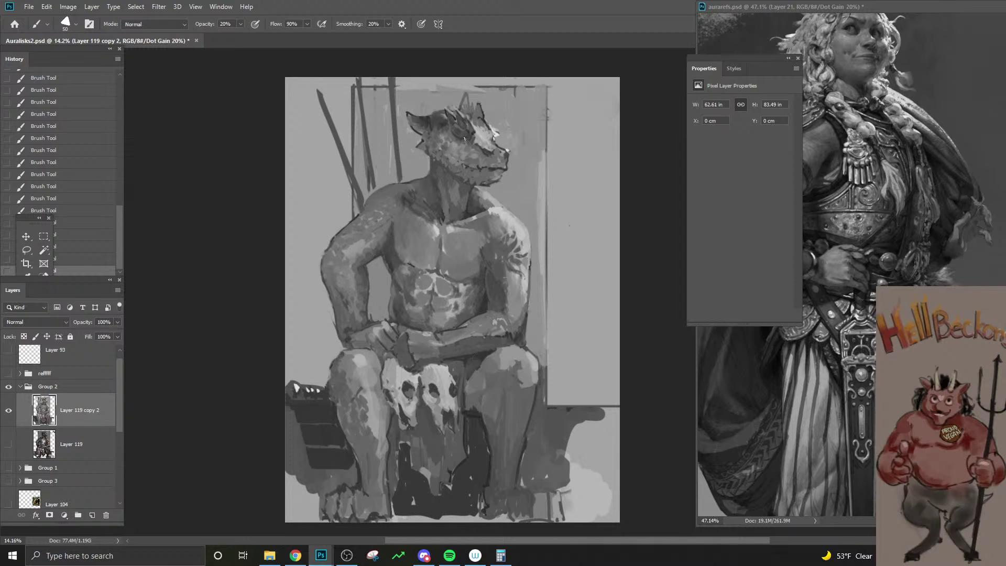
key("n")
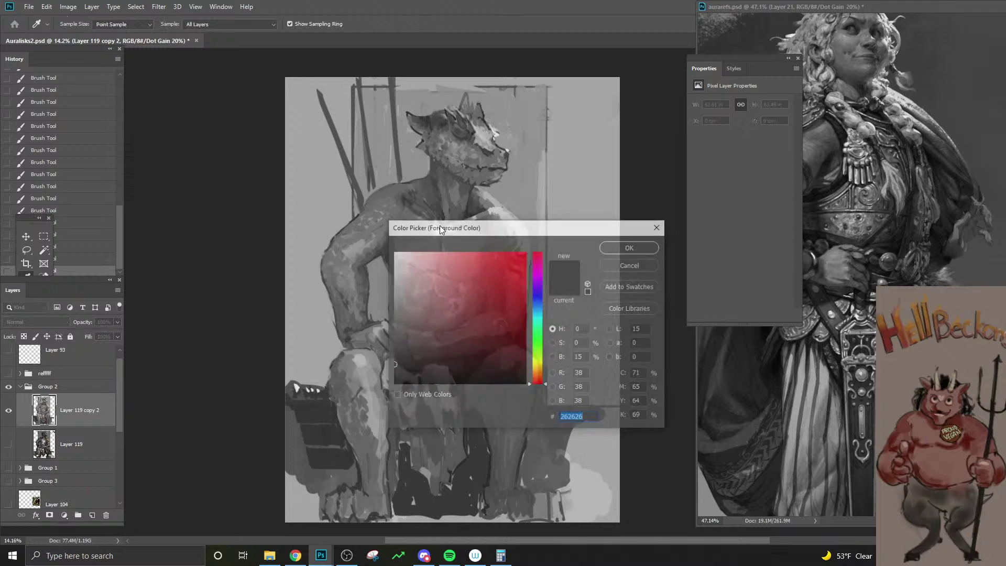
left_click(412, 384)
left_click(609, 250)
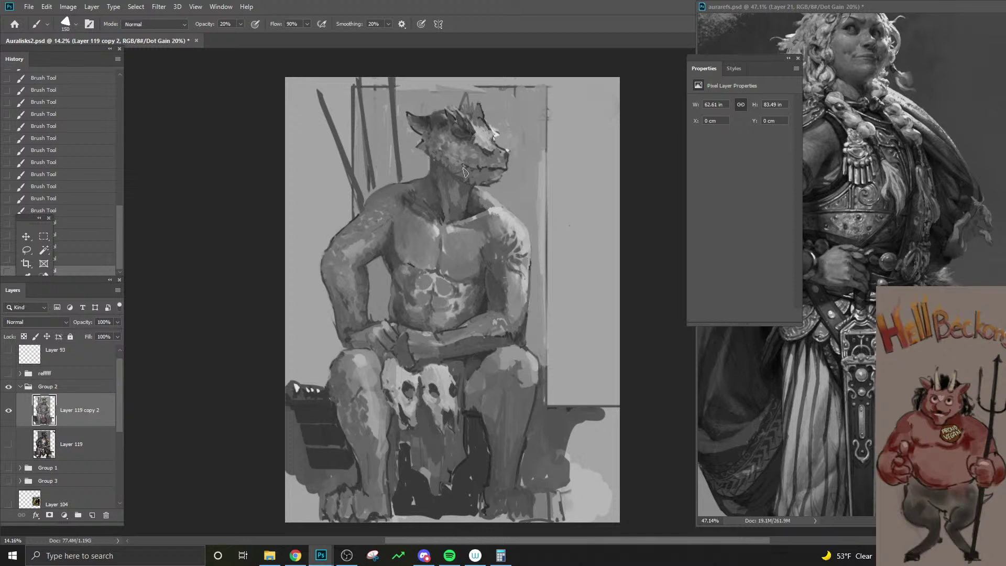
key("ctrl+y")
key("bracketleft")
key("bracketleft")
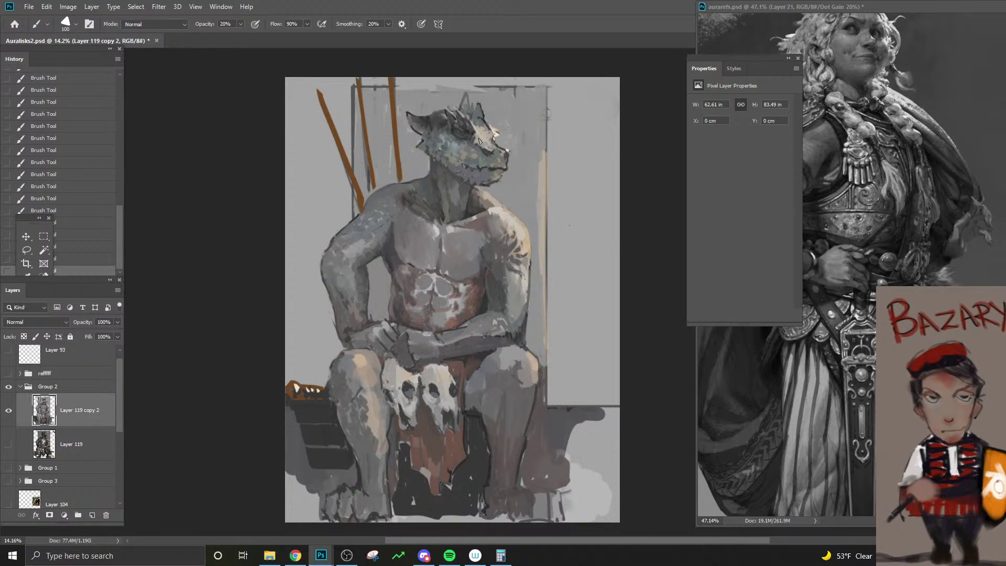
- Refine the figure's skin tones at 40% opacity, varying the brush size and ending at 70 px
key("4")
key("bracketleft")
key("bracketleft")
key("bracketright")
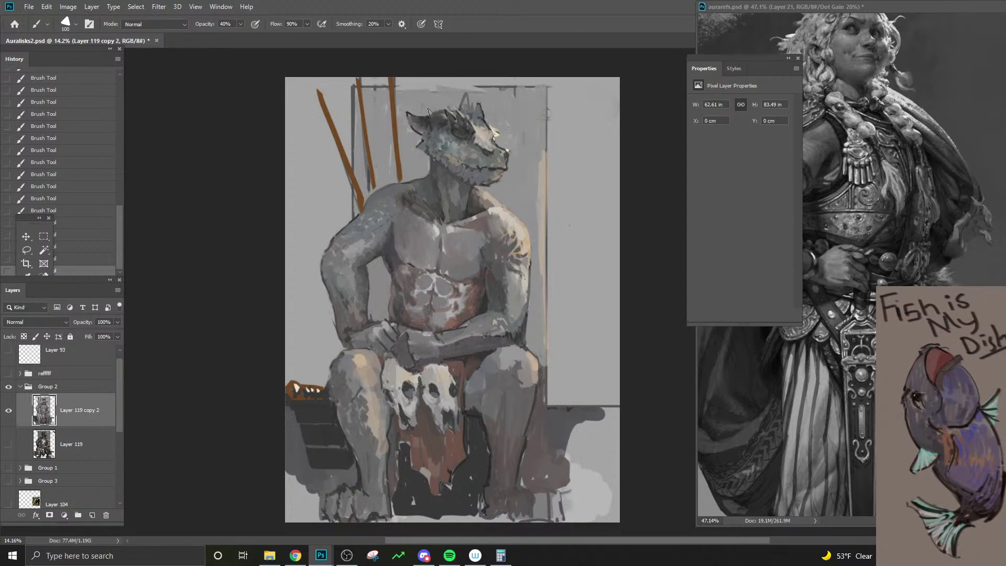
key("bracketright")
key("bracketright")
key("bracketright")
key("bracketright")
key("bracketleft")
key("bracketleft")
key("bracketleft")
key("bracketleft")
- Set the colour to near-black #040101 and sketch the banners' curved outlines along the poles behind the shoulder with a 70 px brush
left_click(503, 383)
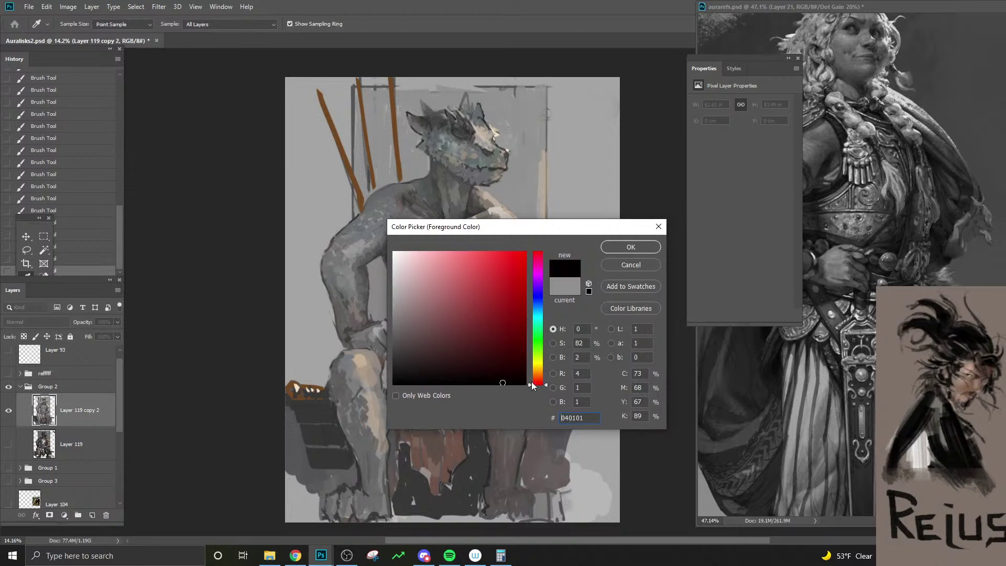
left_click(638, 250)
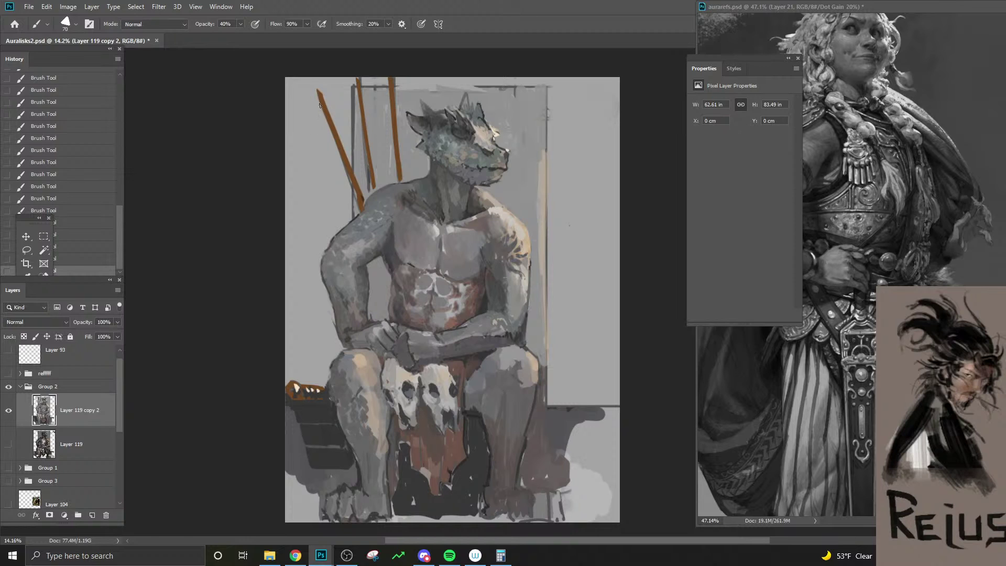
left_click_drag(319, 105, 301, 310)
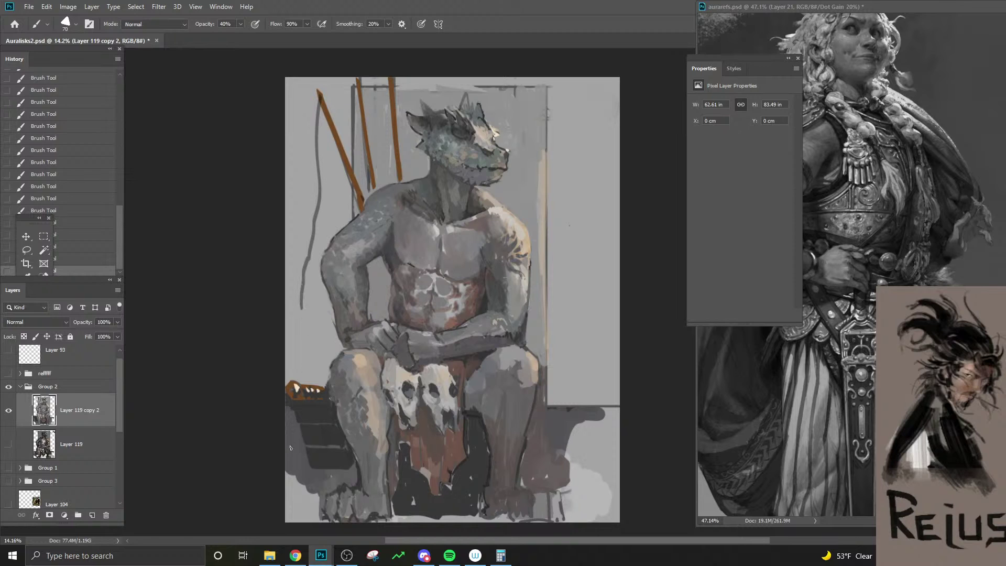
left_click_drag(350, 94, 335, 166)
left_click_drag(366, 113, 387, 72)
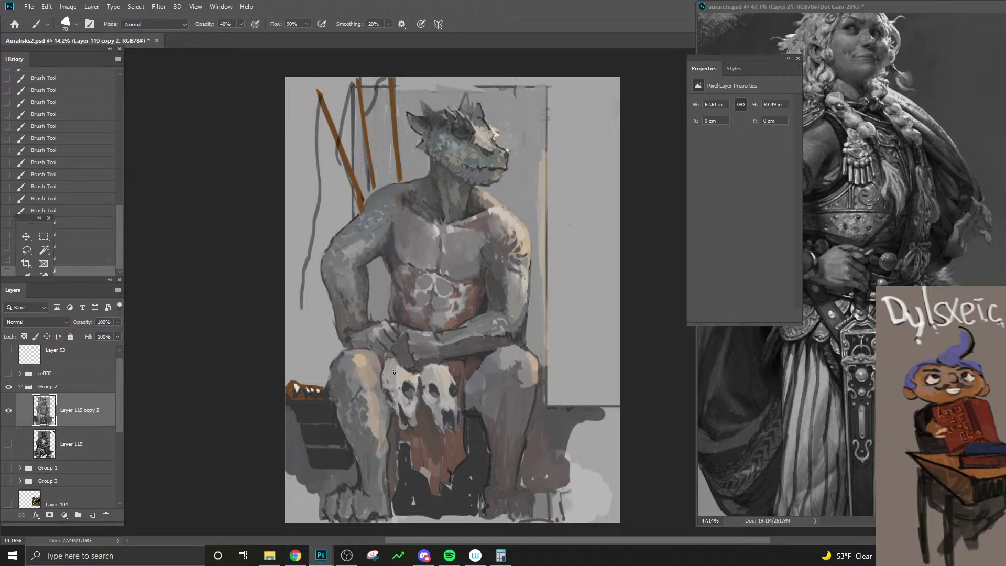
- Switch to the "japanese warrior with flags" image results in Chrome, maximize the window and preview samurai figures carrying back flags and war banners
key("alt+Tab")
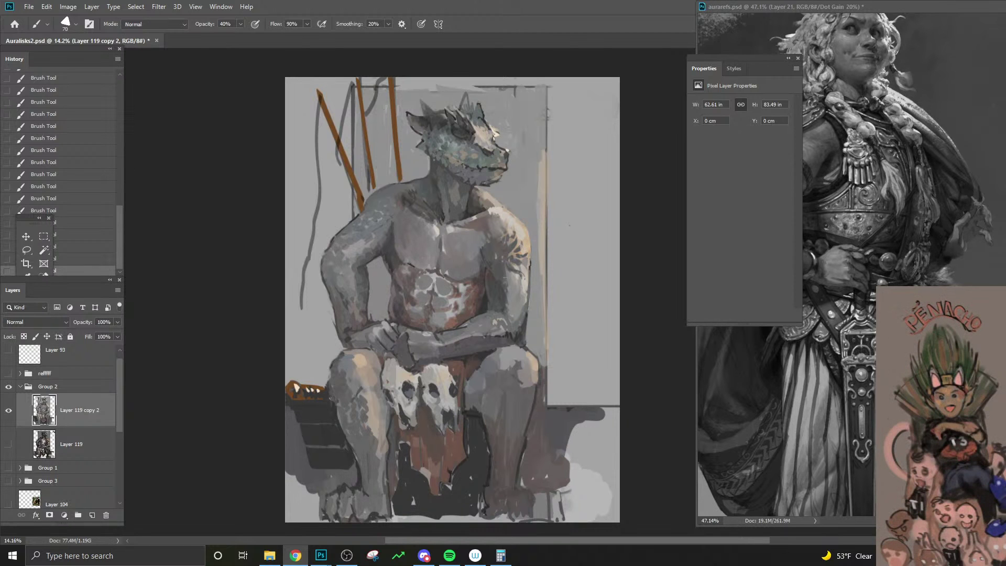
key("alt+Tab")
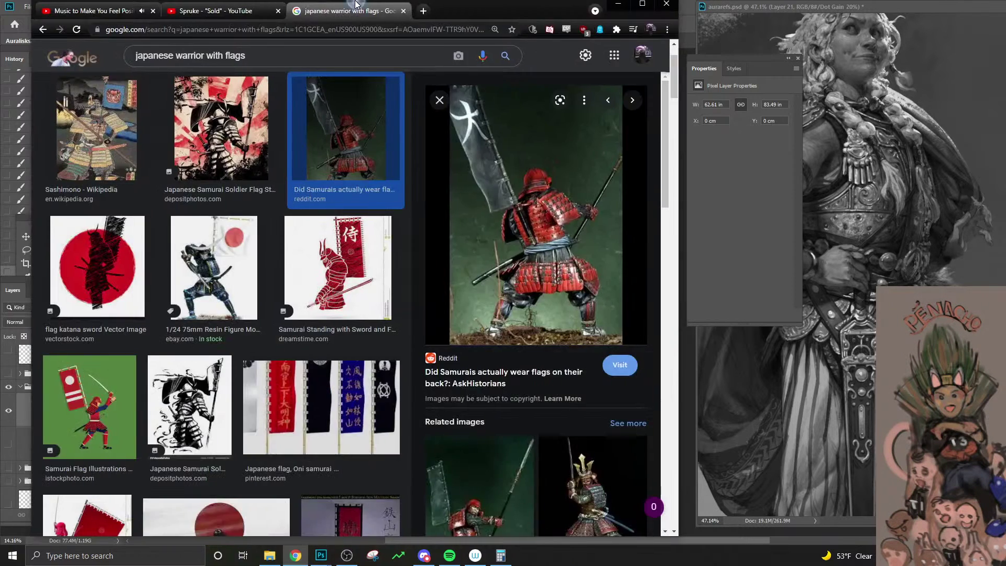
key("super+Up")
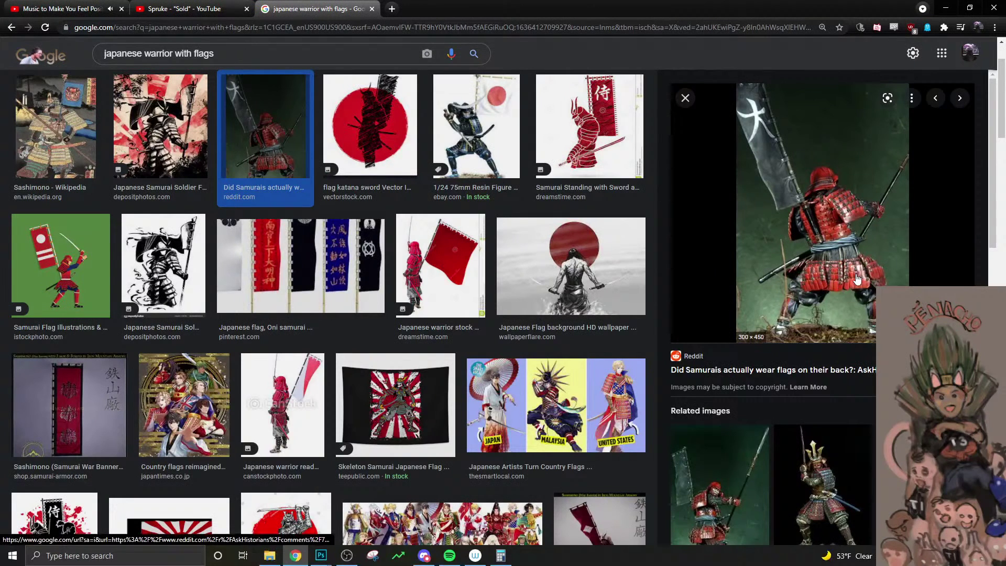
left_click(838, 366)
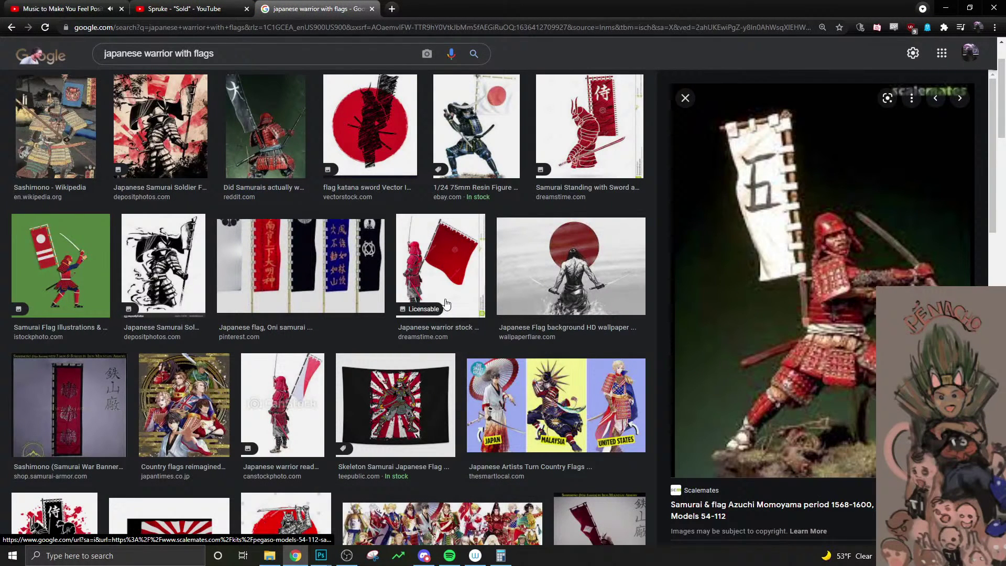
left_click(176, 286)
scroll(472, 273, "down", 3)
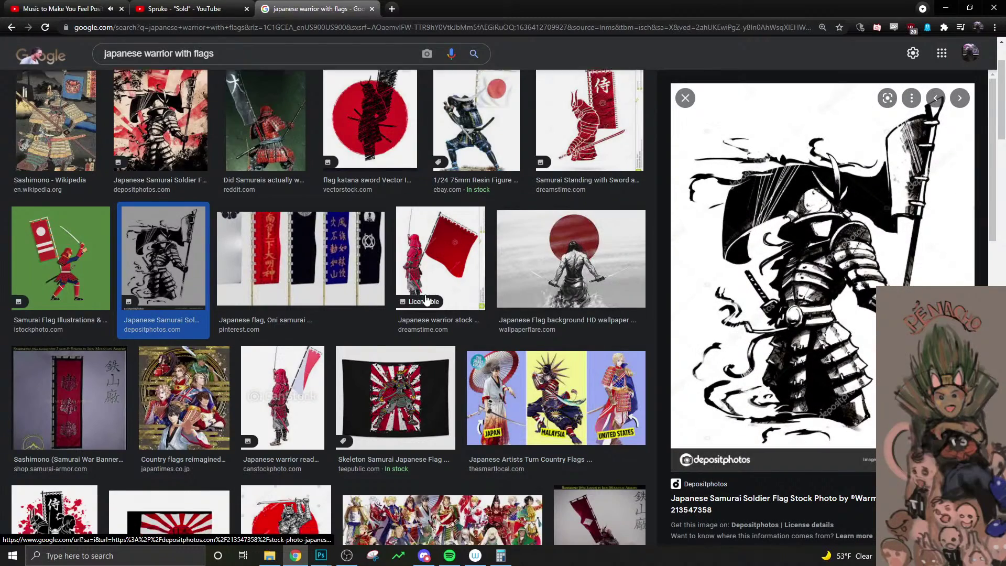
scroll(227, 263, "down", 4)
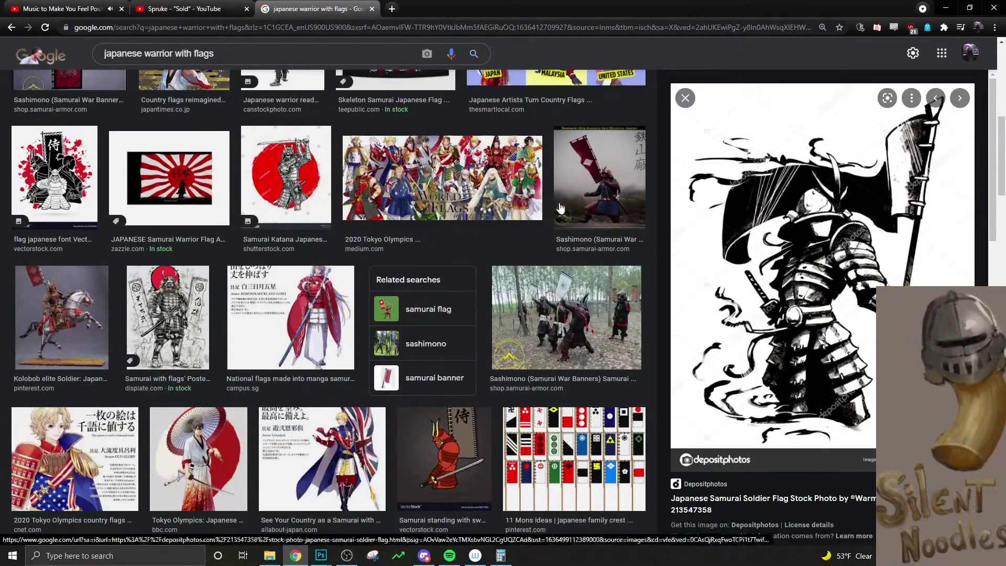
left_click(584, 199)
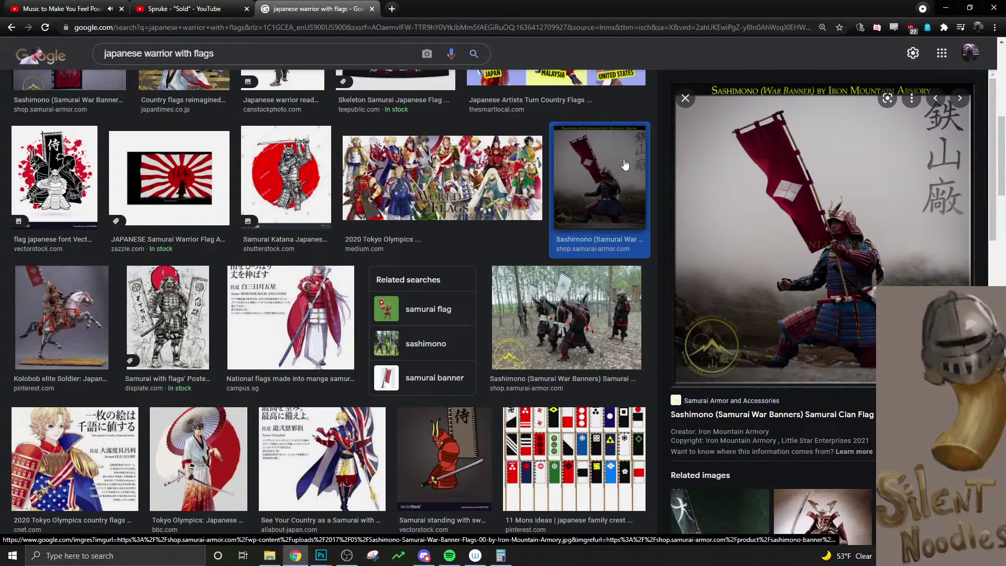
- Browse further down the image results for banner references and preview the painting of samurai dressed for battle with military banners
scroll(598, 316, "down", 2)
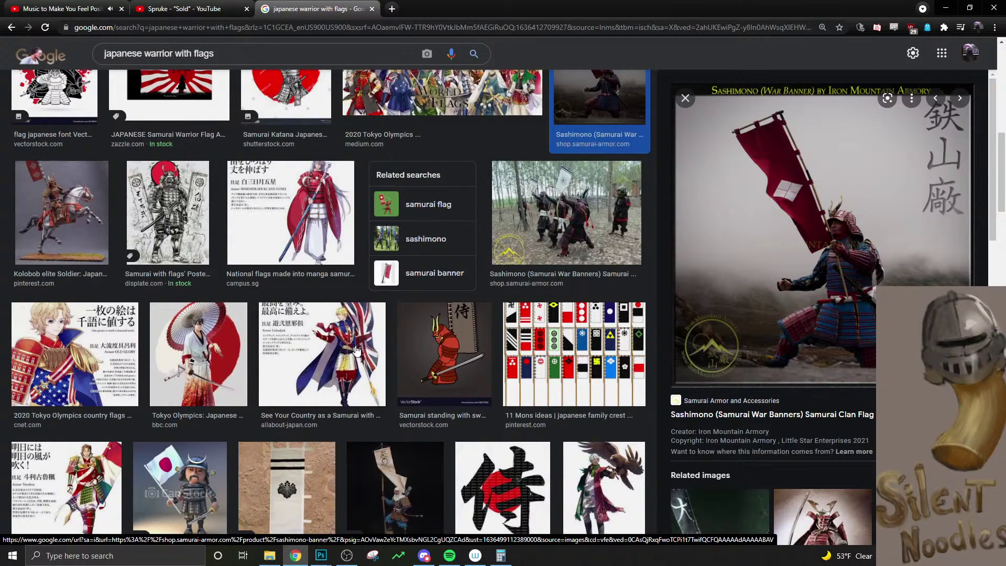
scroll(524, 393, "down", 3)
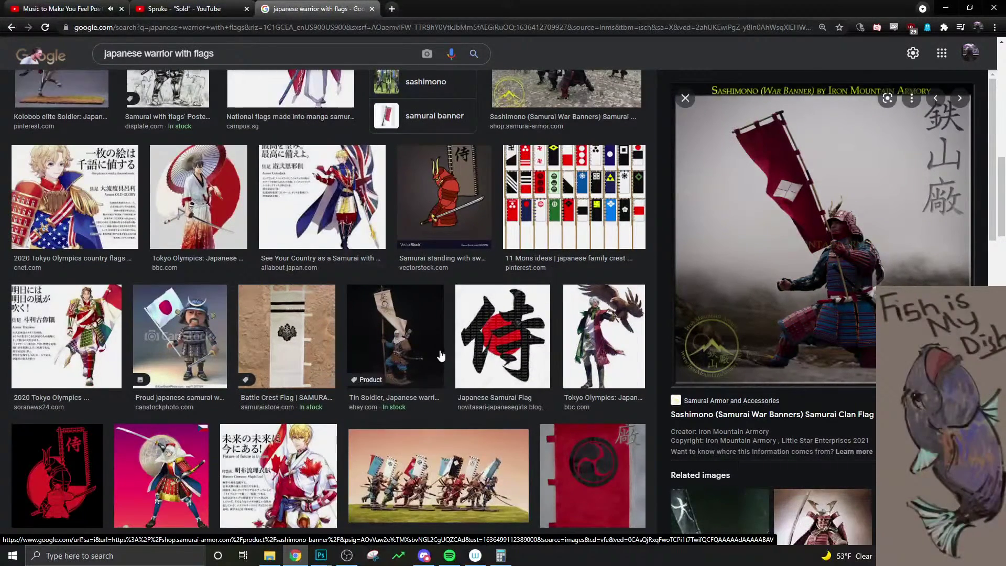
scroll(157, 391, "down", 4)
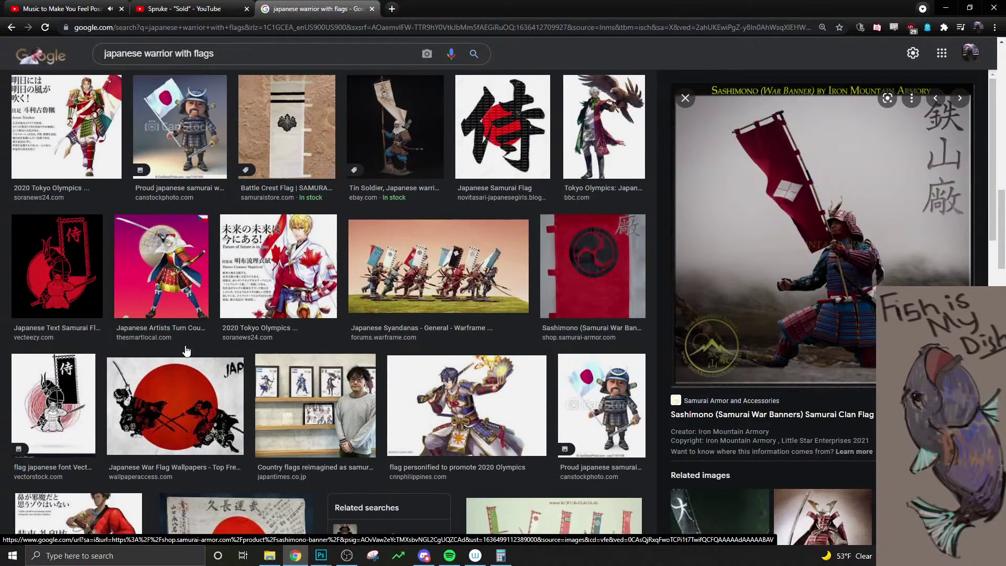
left_click(319, 386)
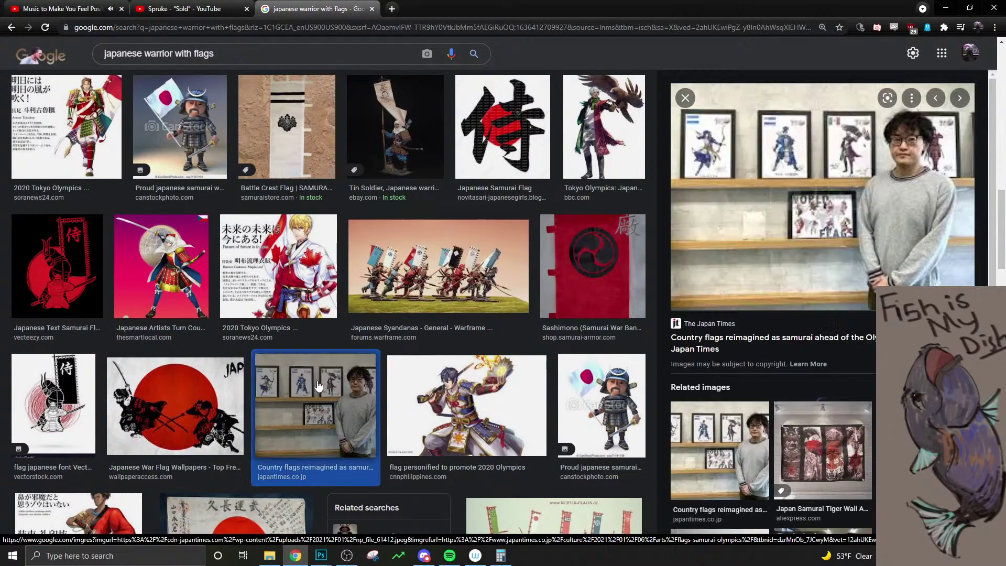
scroll(554, 431, "down", 3)
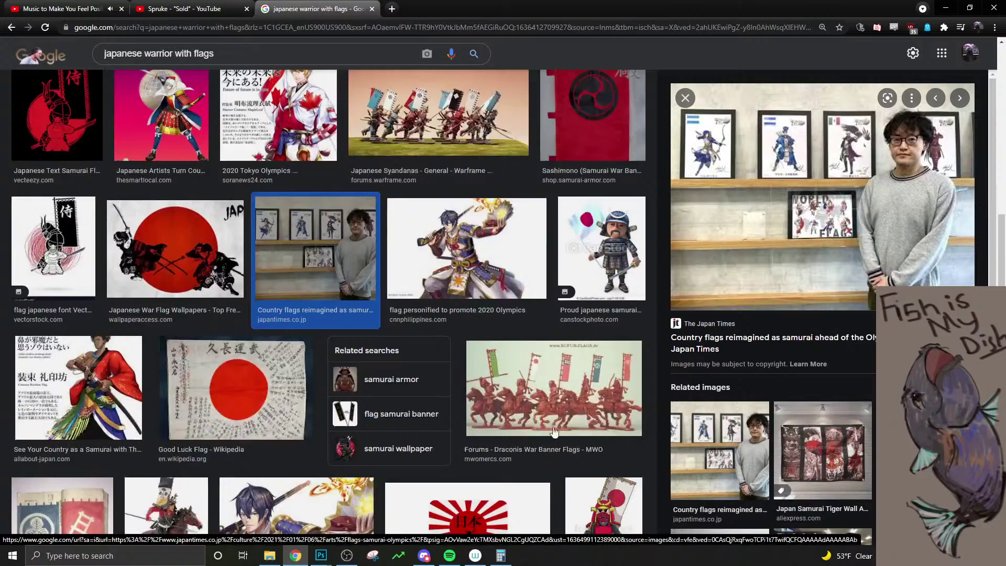
scroll(555, 431, "down", 2)
scroll(279, 408, "down", 7)
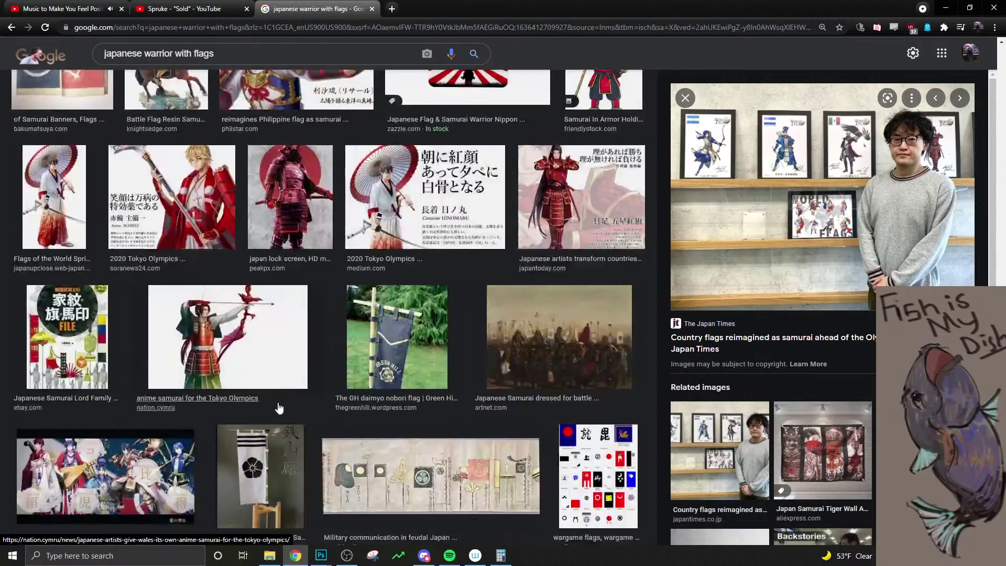
scroll(300, 356, "up", 3)
scroll(300, 359, "down", 3)
left_click(583, 351)
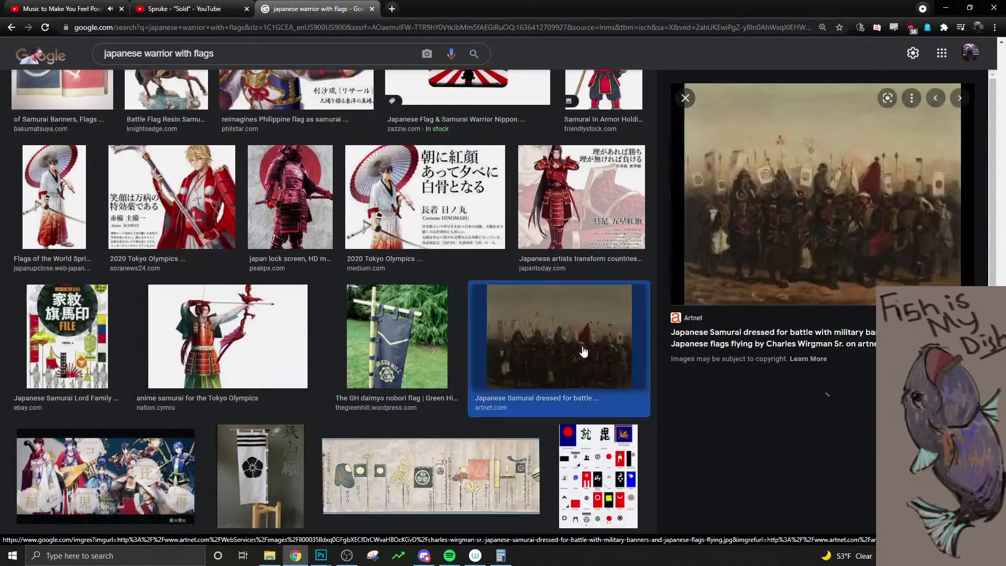
- View the battle painting's source page on artnet, return to the image results and search for "Charles Wirgman Sr."
left_click(763, 208)
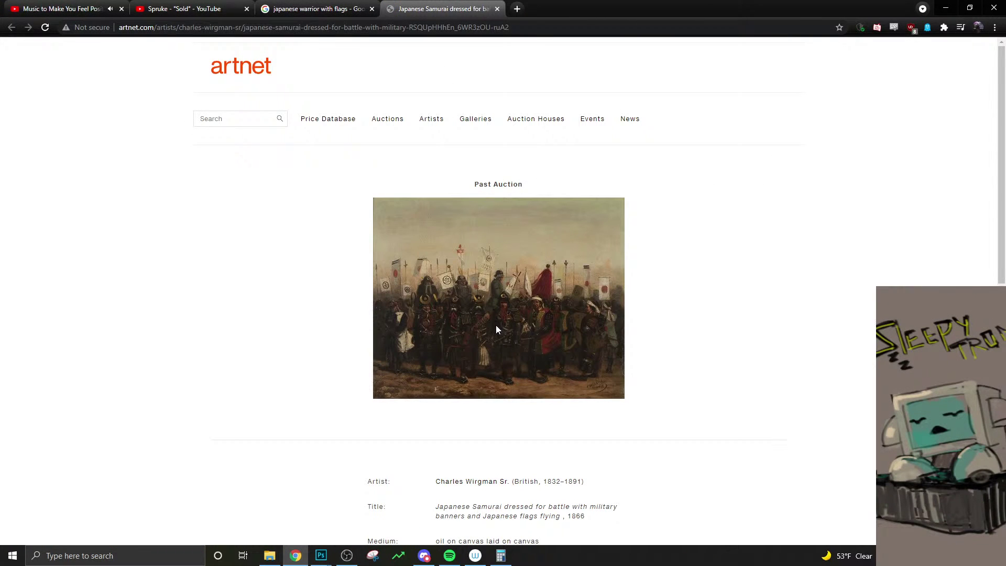
left_click(311, 9)
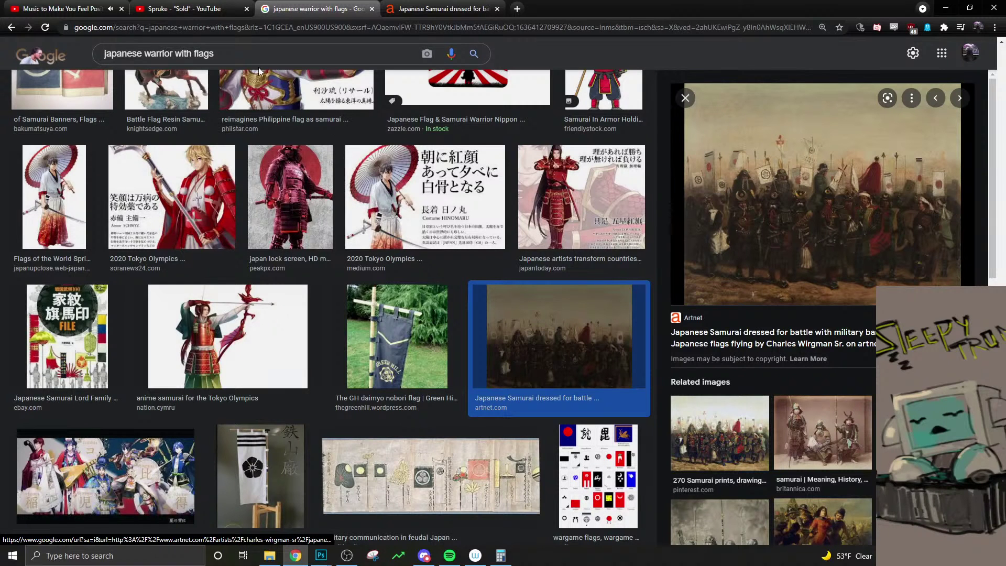
triple_click(239, 53)
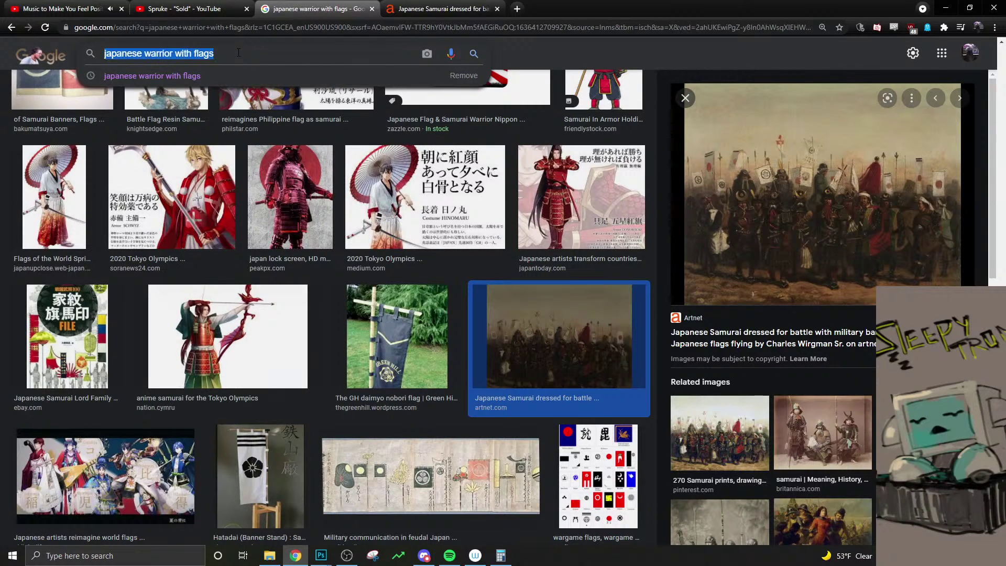
type("Charles Wirgman ")
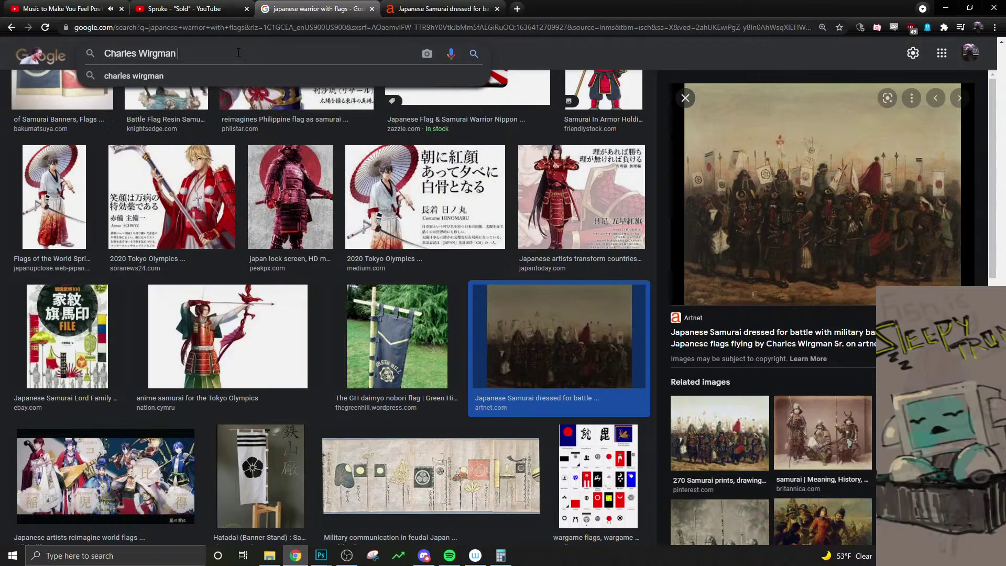
type("Sr.")
key("Return")
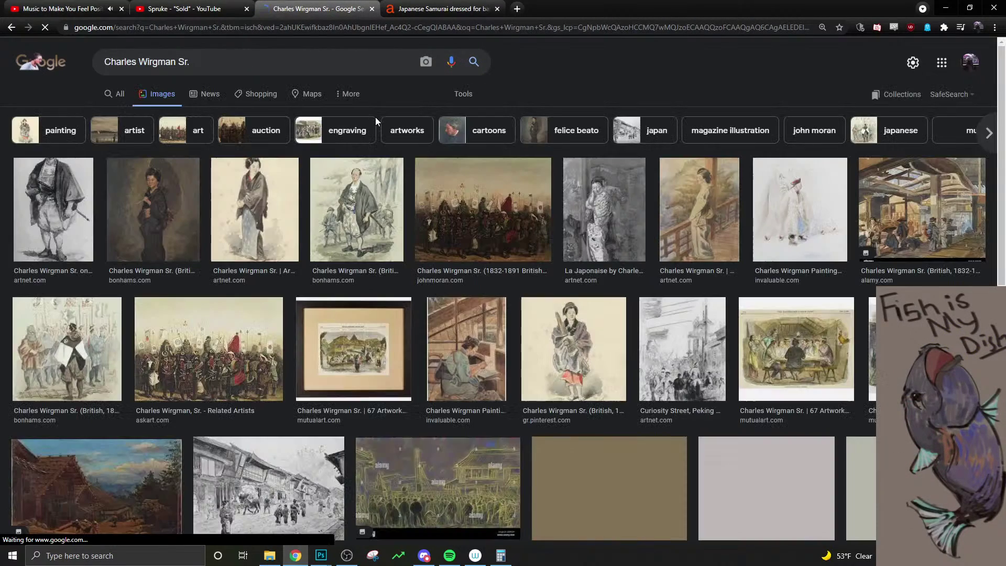
- Preview the samurai army painting from johnmoran.com, open its auction lot page and look over the lot details
left_click(475, 224)
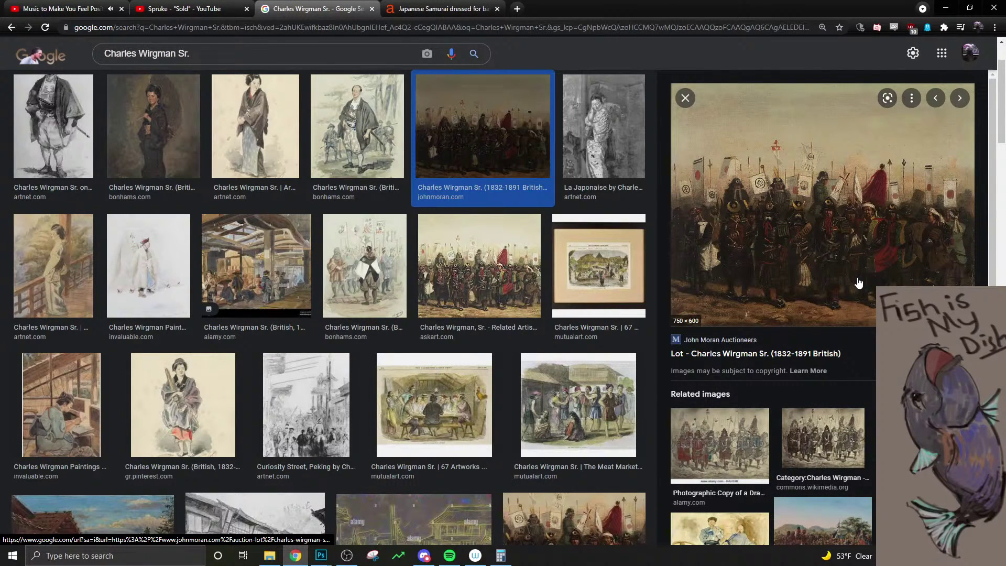
left_click(857, 262)
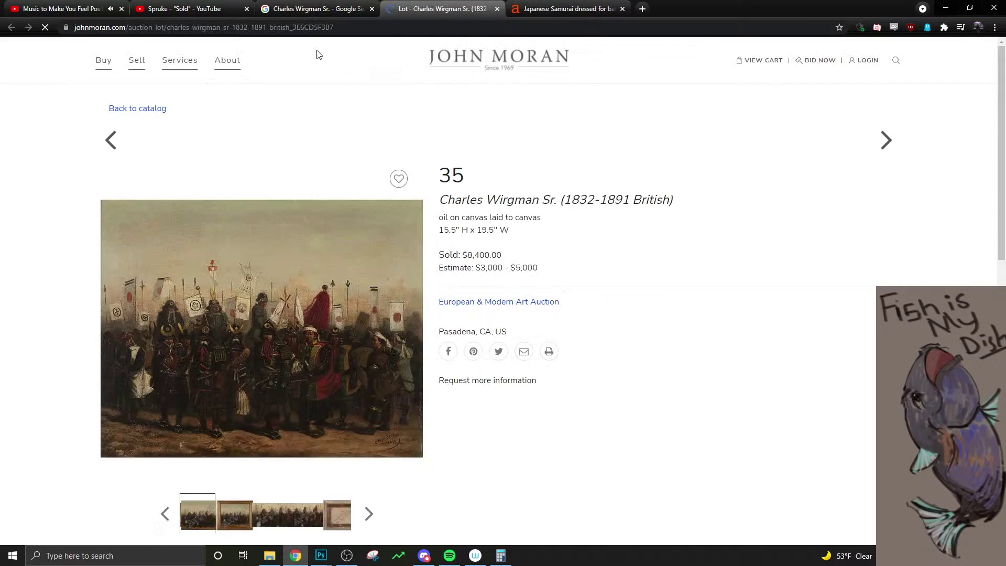
scroll(314, 377, "down", 3)
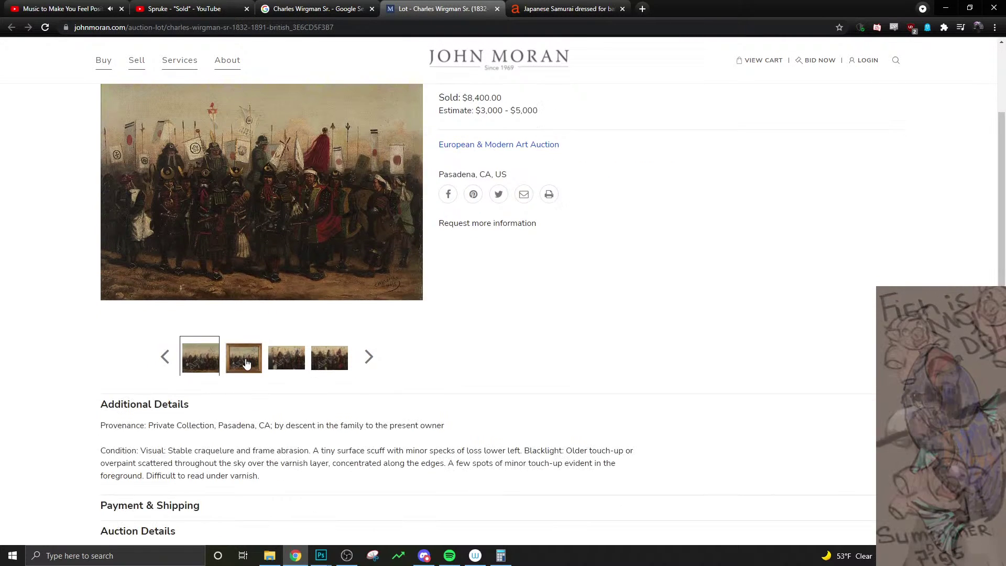
scroll(220, 403, "up", 1)
- Look through the lot's additional photos, including the painting's detail shots and signature close-up
left_click(208, 402)
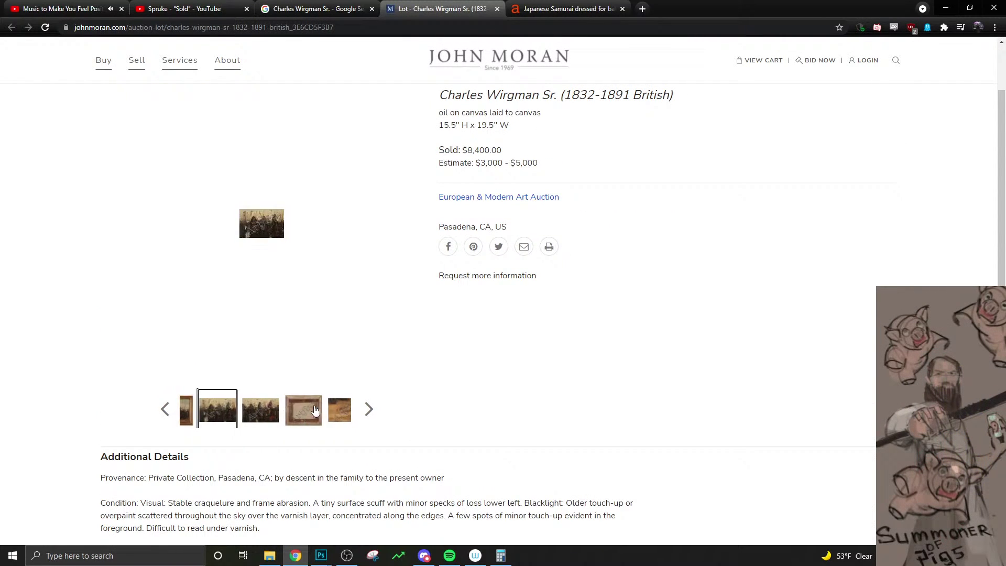
left_click(270, 237)
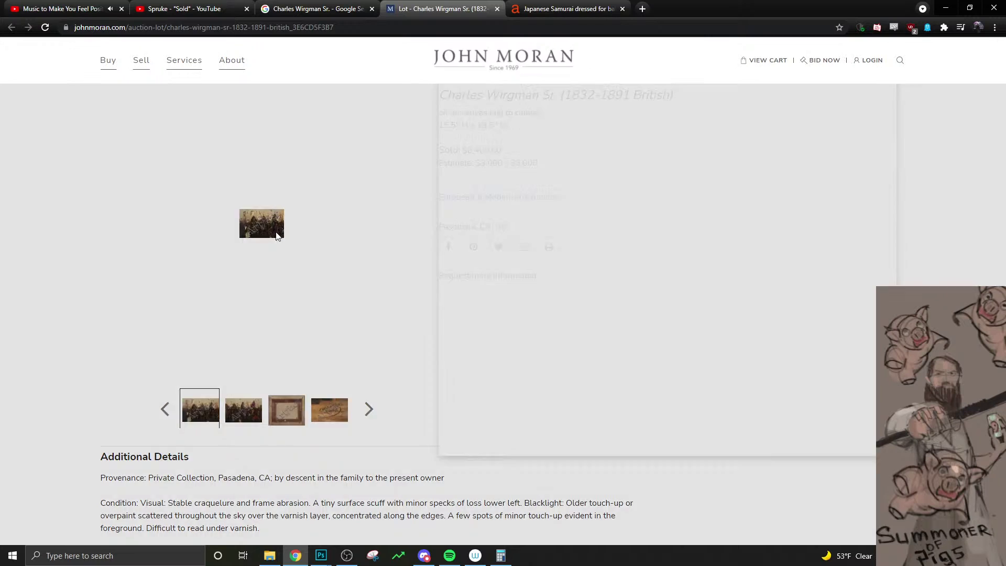
left_click(248, 321)
left_click(228, 405)
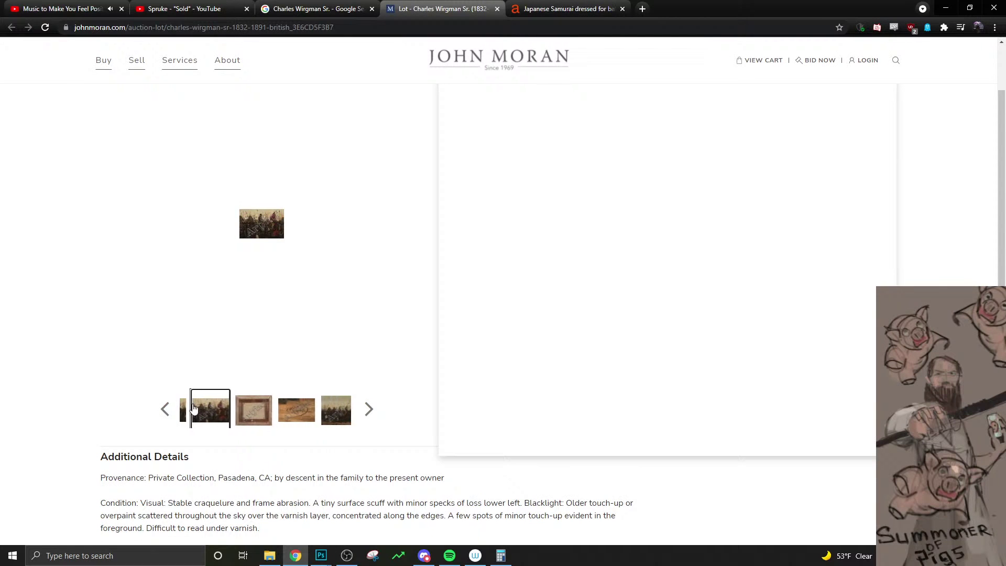
left_click(164, 408)
left_click(165, 410)
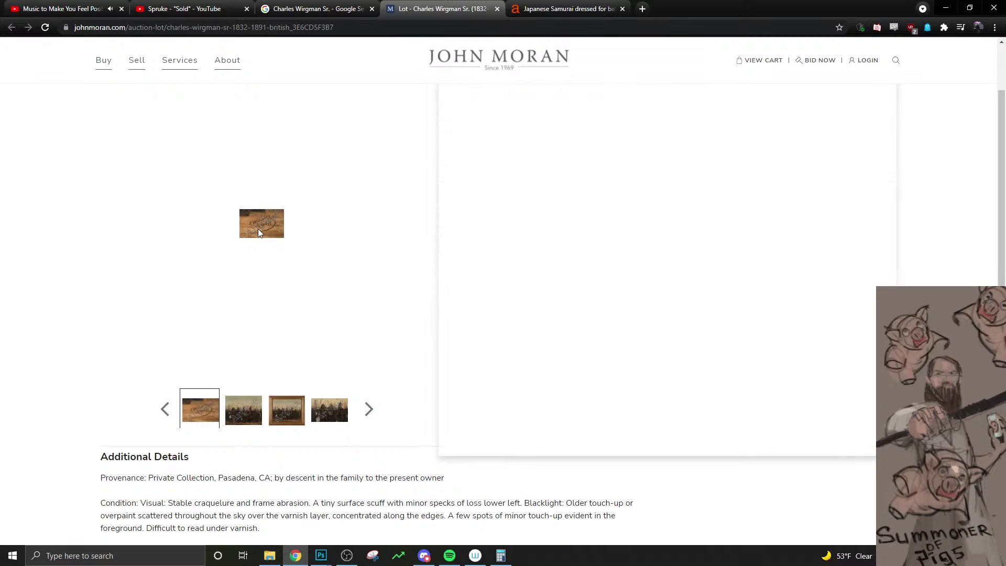
left_click(260, 225)
left_click(238, 245)
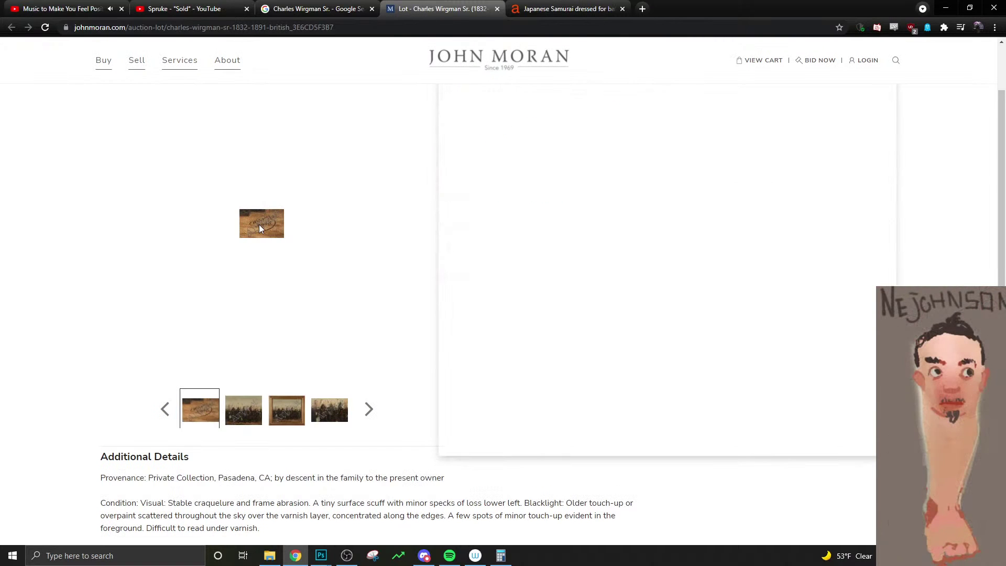
- Enlarge the auction page, return to the main painting photo and open that image in its own tab
mouse_move(265, 225)
scroll(285, 229, "up", 9, "ctrl")
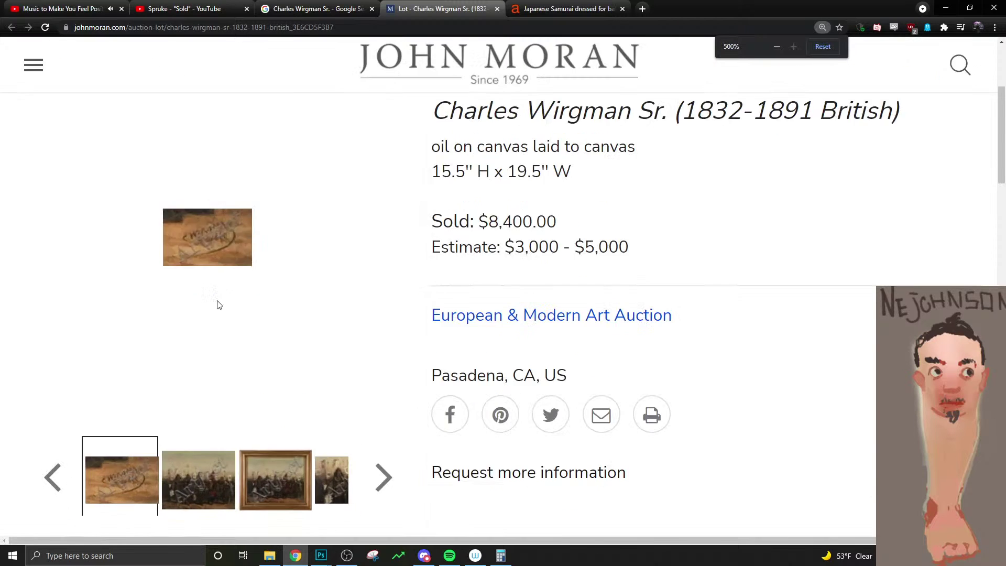
scroll(467, 328, "up", 5)
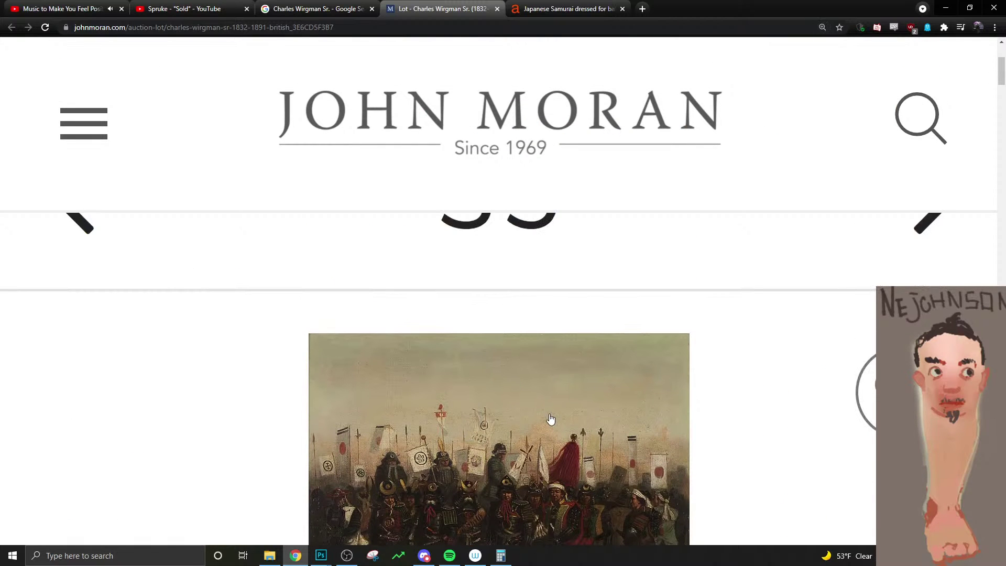
right_click(535, 455)
left_click(591, 350)
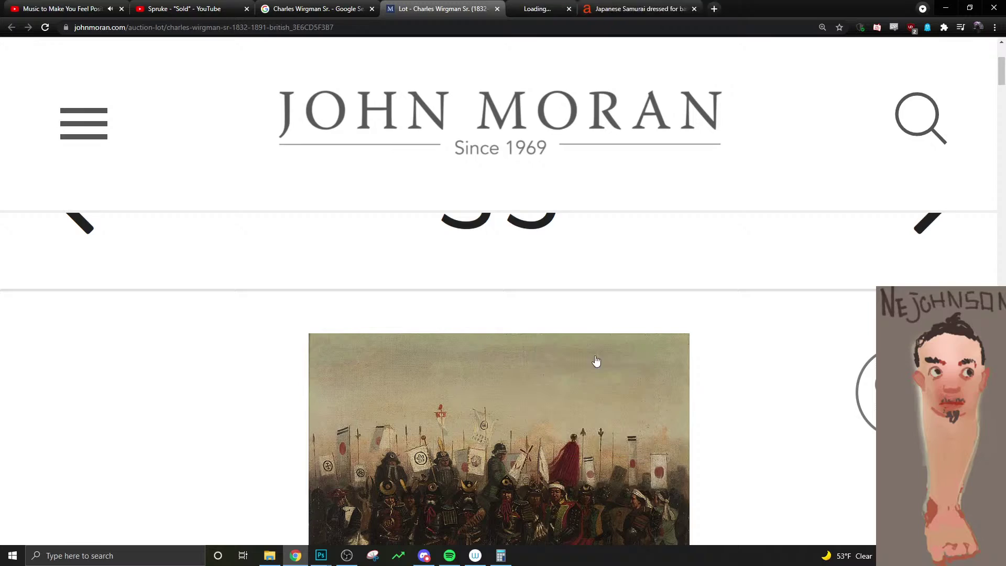
left_click(603, 6)
- Examine the painting's banners and back flags at up to 250% zoom, compare with the seated warrior canvas and return to Photoshop
scroll(559, 407, "up", 4)
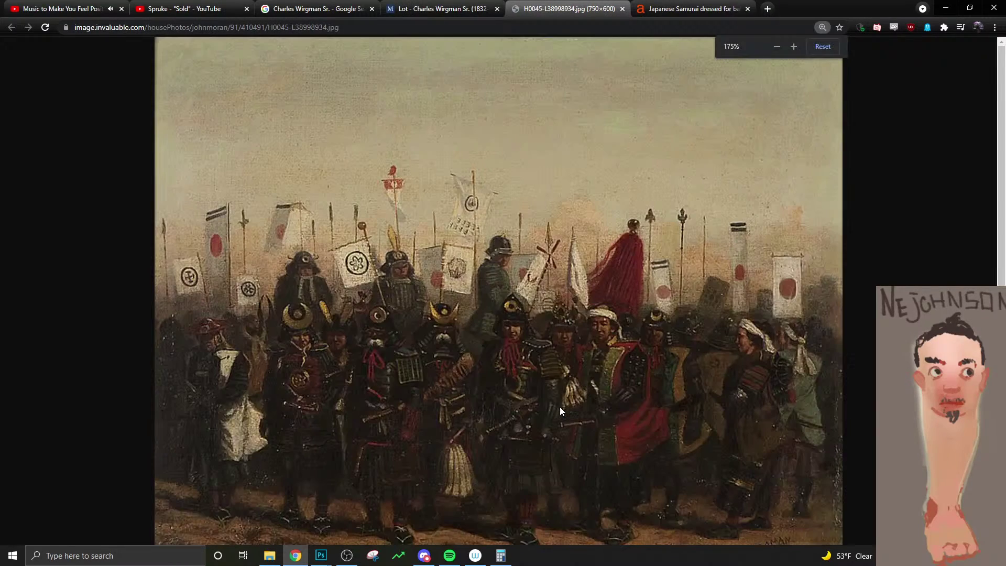
scroll(560, 408, "down", 1)
scroll(561, 415, "up", 2)
scroll(561, 414, "down", 2)
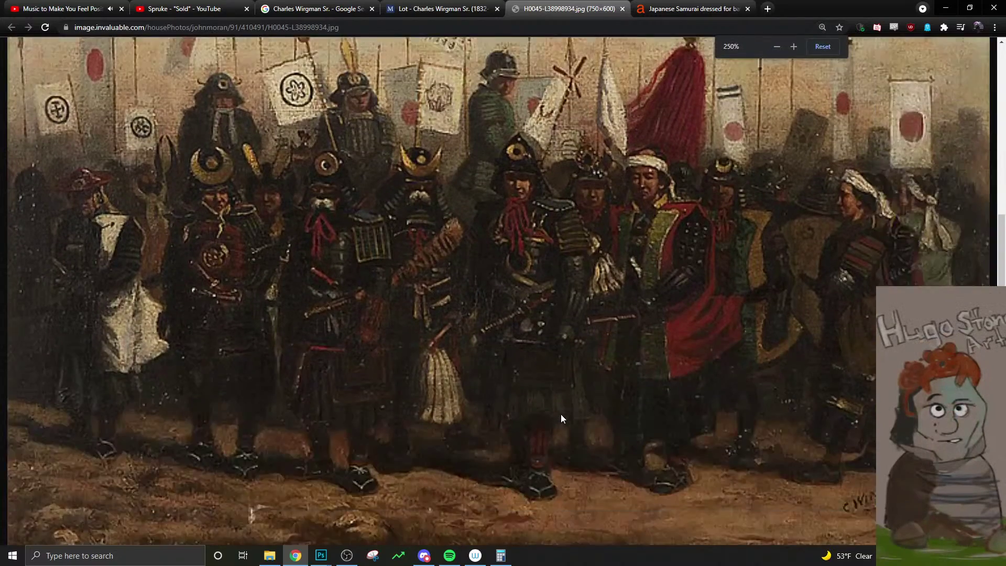
scroll(561, 414, "up", 1)
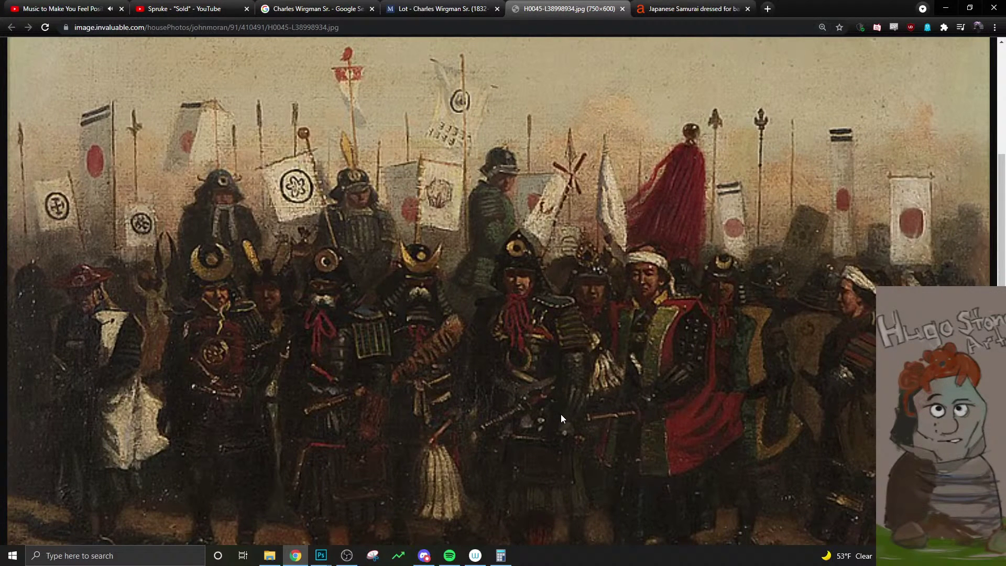
scroll(451, 366, "down", 2)
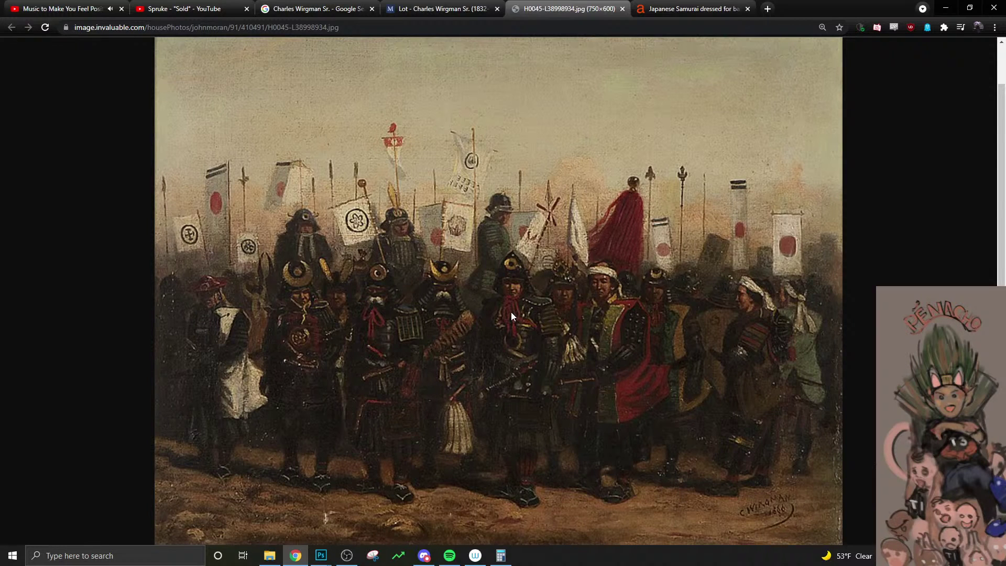
key("alt+Tab")
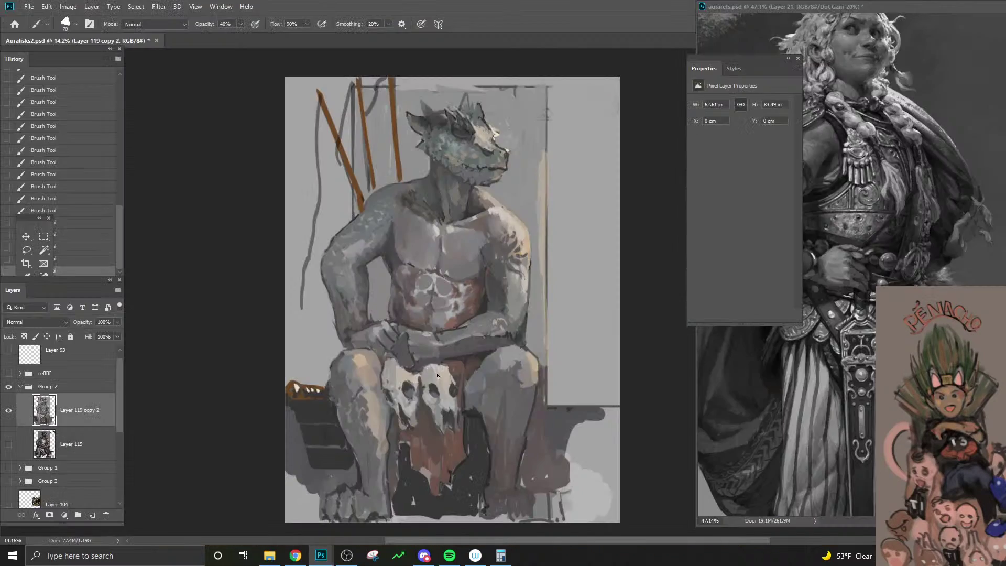
key("alt+Tab")
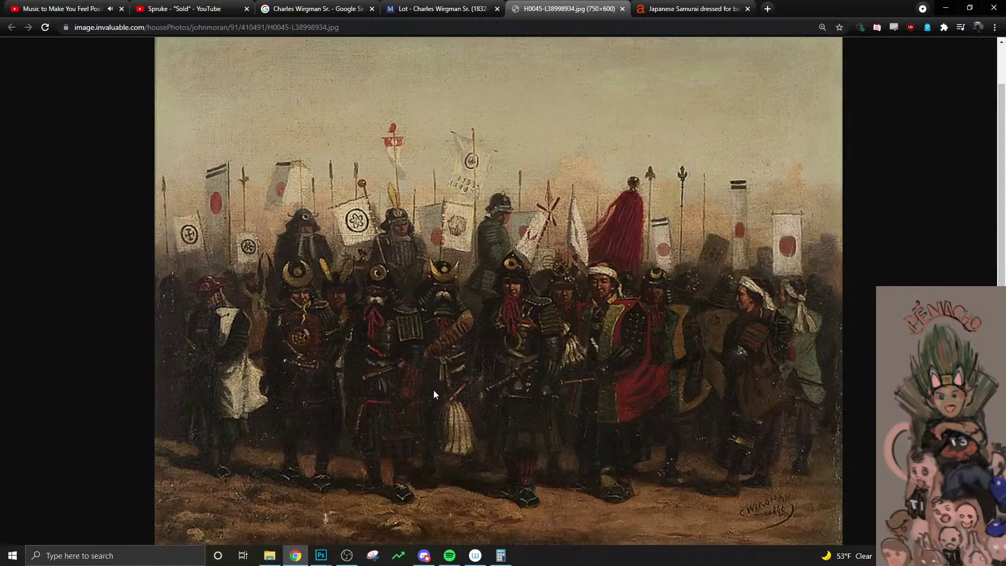
key("alt+Tab")
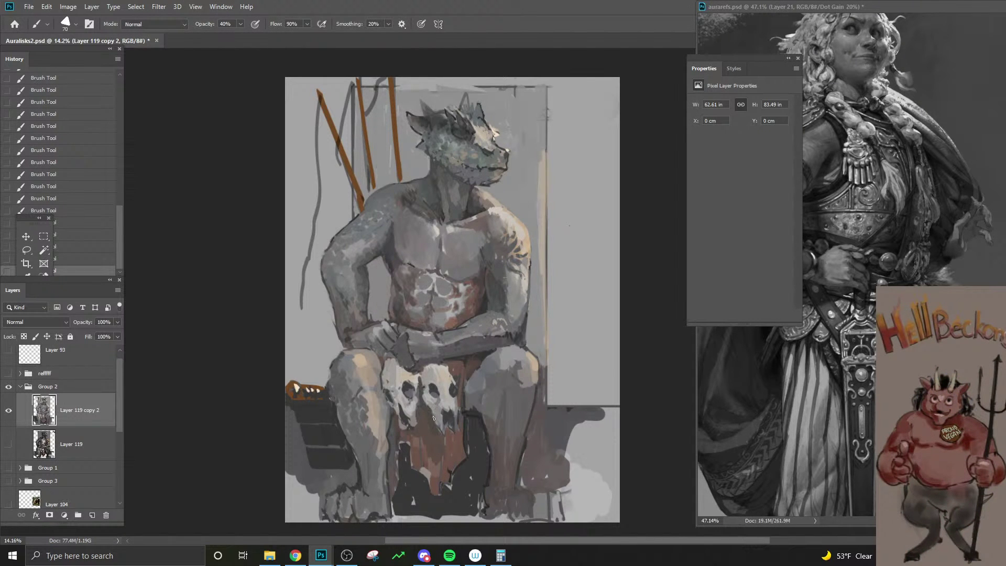
- Pick a pale greyish beige and block in the upper part of the banner below the outermost pole at 100% opacity
key("n")
left_click_drag(541, 375, 538, 367)
left_click(409, 291)
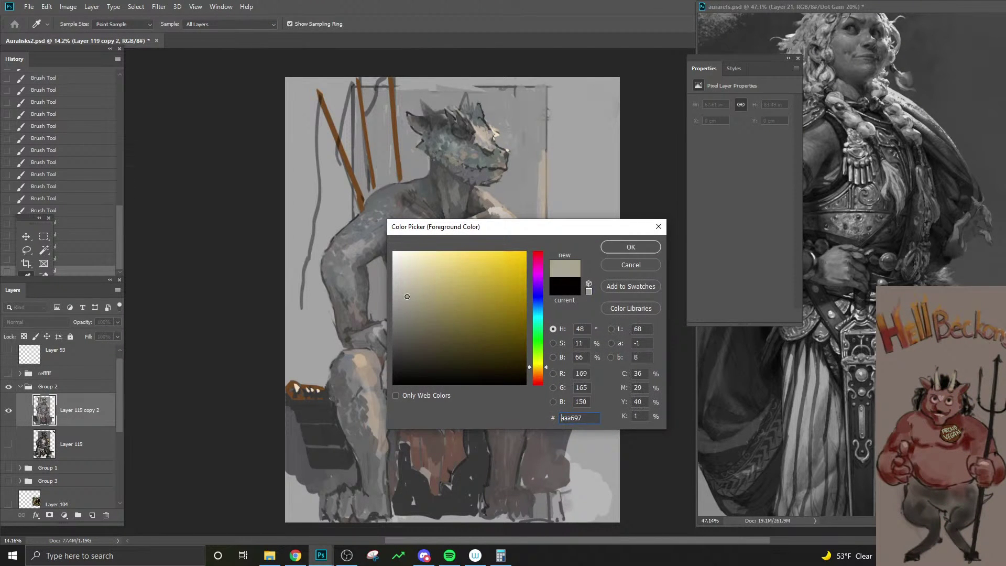
left_click(627, 248)
key("b")
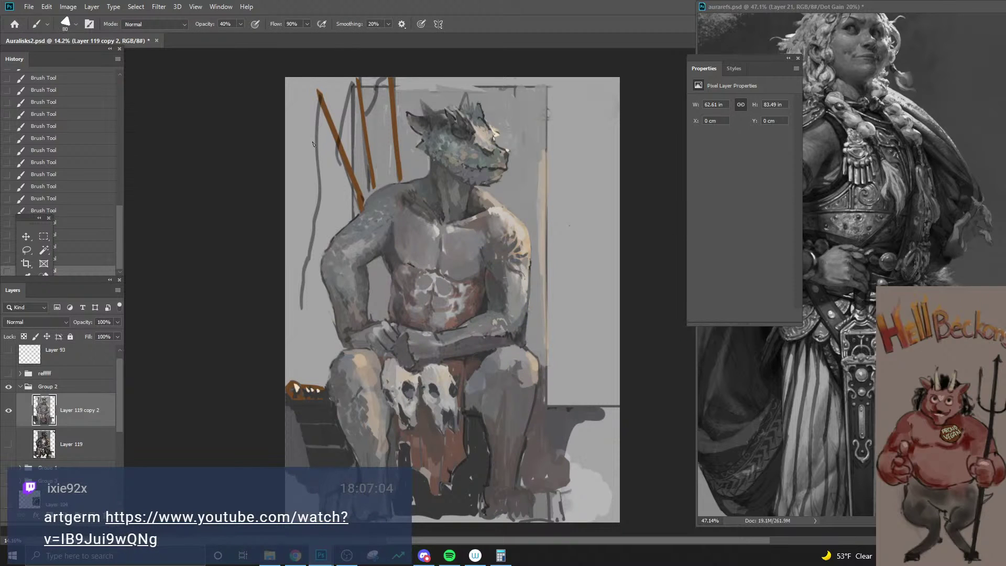
key("bracketright")
key("0")
key("bracketright")
key("bracketright")
left_click_drag(339, 178, 322, 197)
mouse_move(326, 134)
left_mouse_down()
mouse_move(343, 178)
mouse_move(336, 157)
mouse_move(342, 195)
mouse_move(324, 207)
mouse_move(353, 191)
mouse_move(360, 209)
mouse_move(355, 183)
mouse_move(355, 209)
mouse_move(323, 226)
mouse_move(316, 258)
left_mouse_up()
- Set the colour to darker beige #8e8978, undo the trial stroke and fill the banner's lower part beside the arm
key("bracketright")
left_click(350, 190, "alt")
left_click(329, 202, "alt")
key("i")
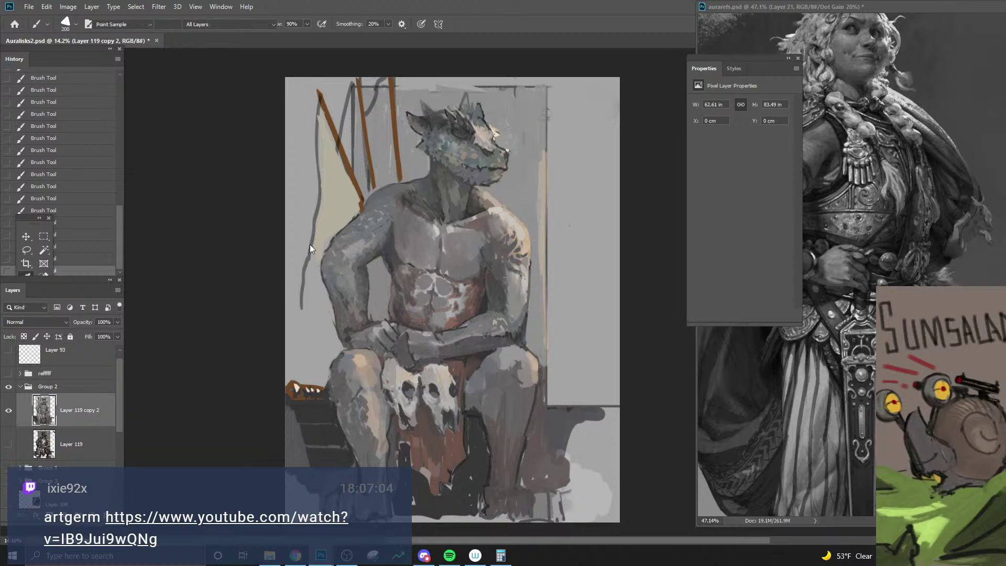
left_click(413, 311)
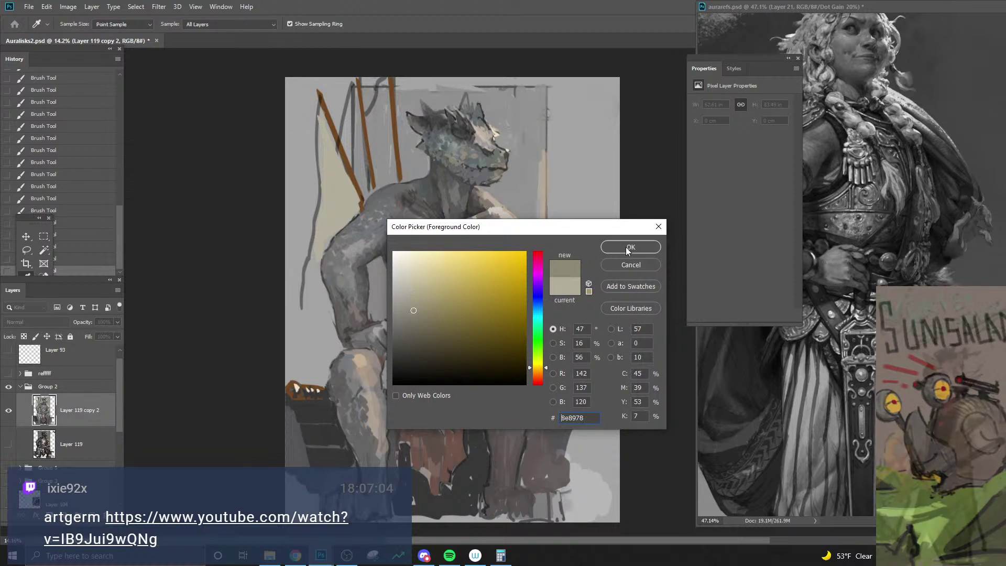
left_click(629, 247)
key("b")
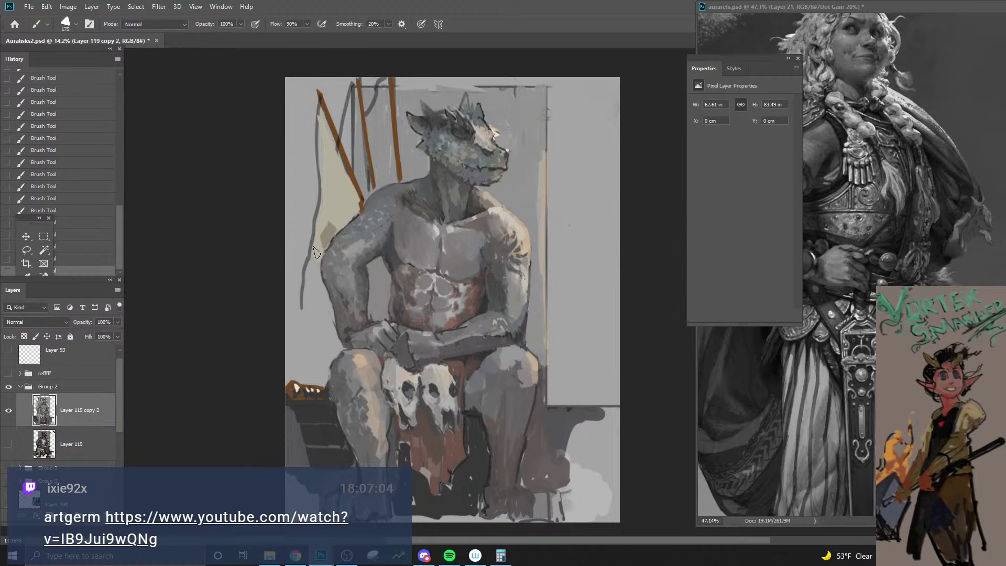
key("ctrl+z")
key("bracketleft")
key("bracketleft")
mouse_move(307, 275)
left_mouse_down()
mouse_move(316, 253)
mouse_move(330, 342)
mouse_move(322, 291)
mouse_move(326, 356)
mouse_move(317, 294)
mouse_move(301, 360)
mouse_move(311, 252)
mouse_move(302, 336)
mouse_move(322, 331)
mouse_move(331, 344)
mouse_move(303, 353)
left_mouse_up()
- Reduce the brush size and outline the banner's lower side and bottom edge down to the knee in dark grey #363636
key("bracketleft")
key("bracketleft")
key("bracketleft")
key("bracketleft")
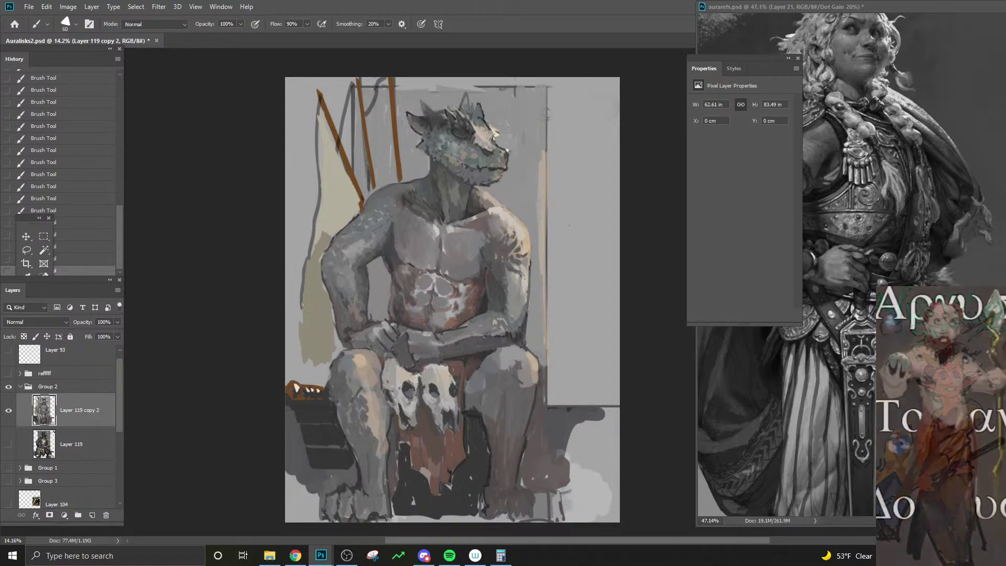
mouse_move(303, 302)
left_mouse_down()
mouse_move(301, 371)
mouse_move(338, 356)
left_mouse_up()
- Choose a deep red, undo the first stroke and paint a red patch on the banner beside the elbow with an 80 px brush
key("F1")
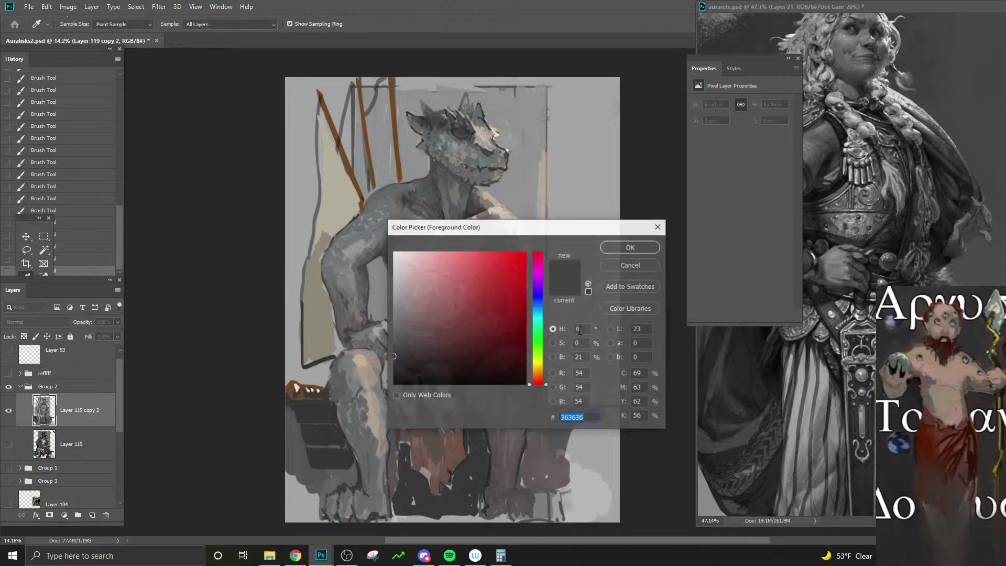
left_click(505, 335)
left_click(497, 311)
left_click(622, 247)
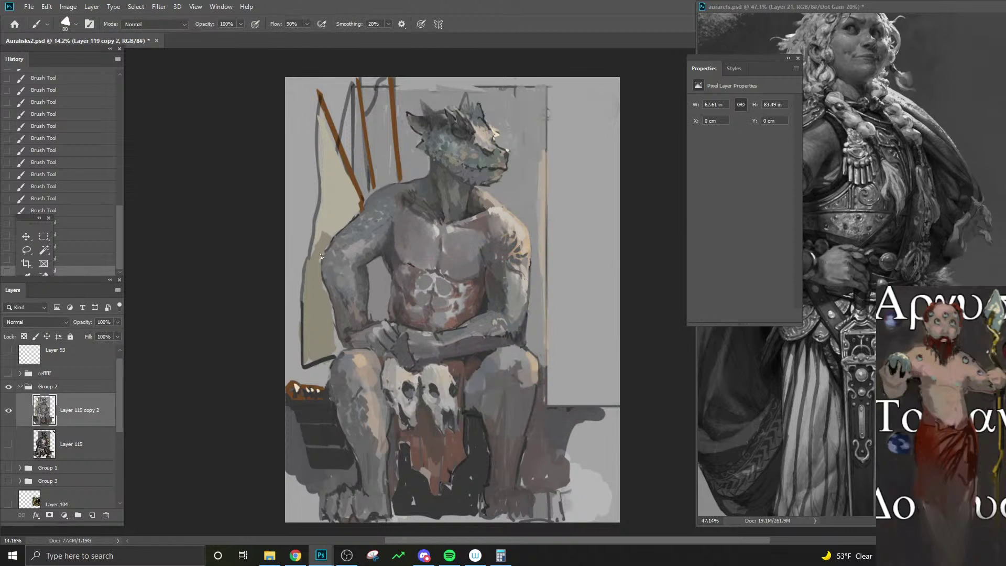
left_click_drag(309, 260, 334, 231)
key("ctrl+z")
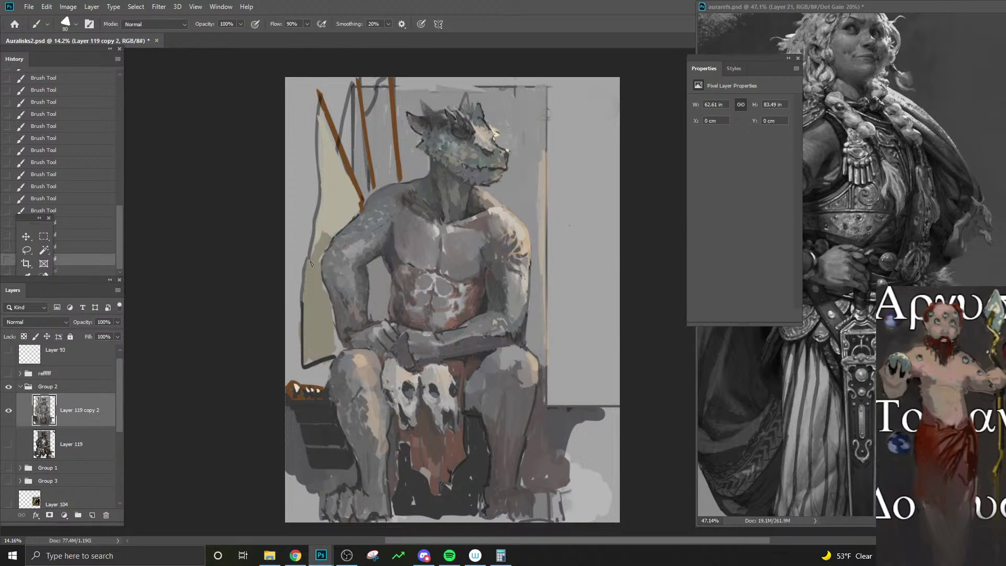
mouse_move(316, 279)
left_mouse_down()
mouse_move(331, 234)
mouse_move(315, 278)
left_mouse_up()
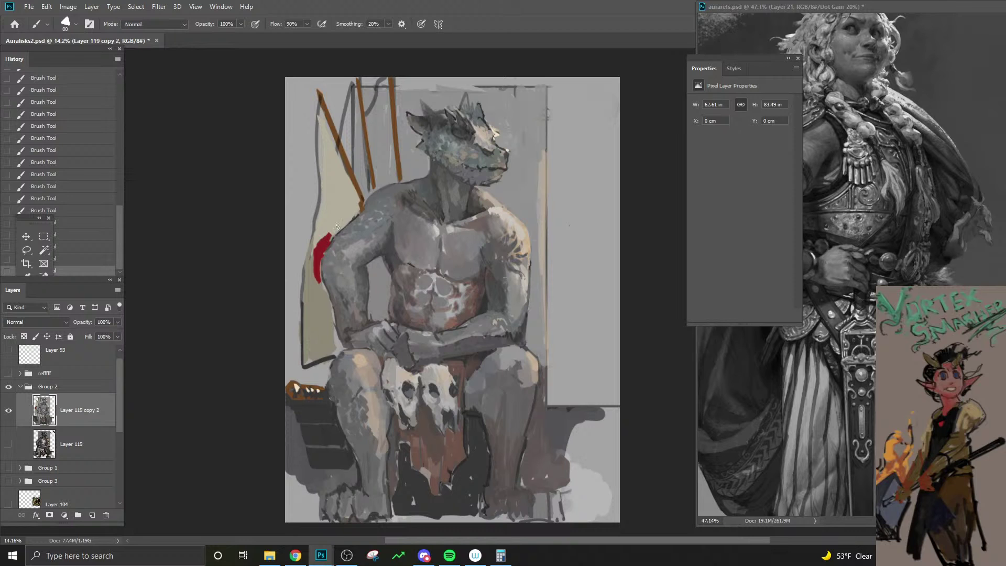
- Set the colour to dark red #431d1d and shade the lower part of the banner's red patch
key("F1")
left_click_drag(471, 321, 468, 349)
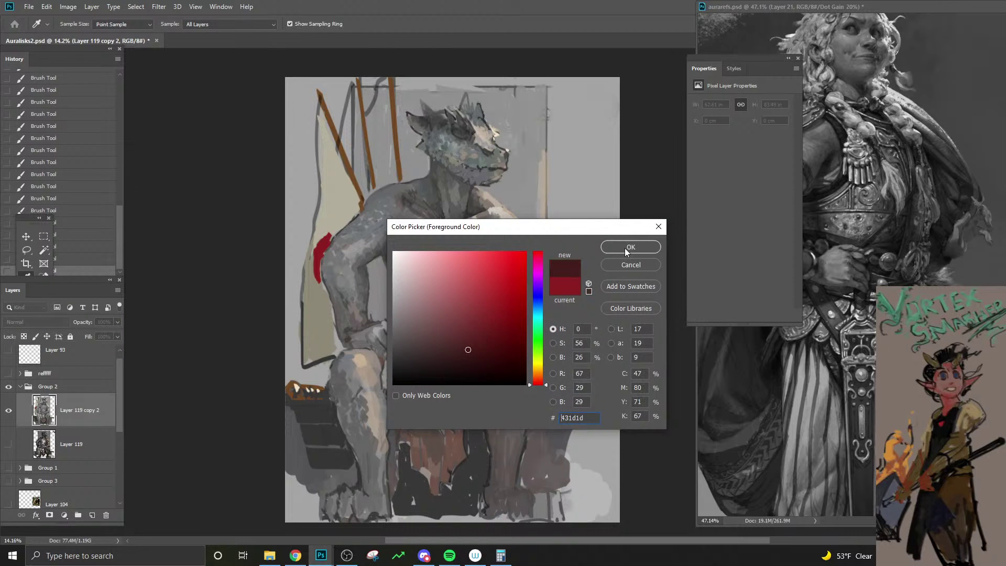
left_click(612, 247)
mouse_move(314, 273)
left_mouse_down()
mouse_move(318, 291)
mouse_move(316, 257)
left_mouse_up()
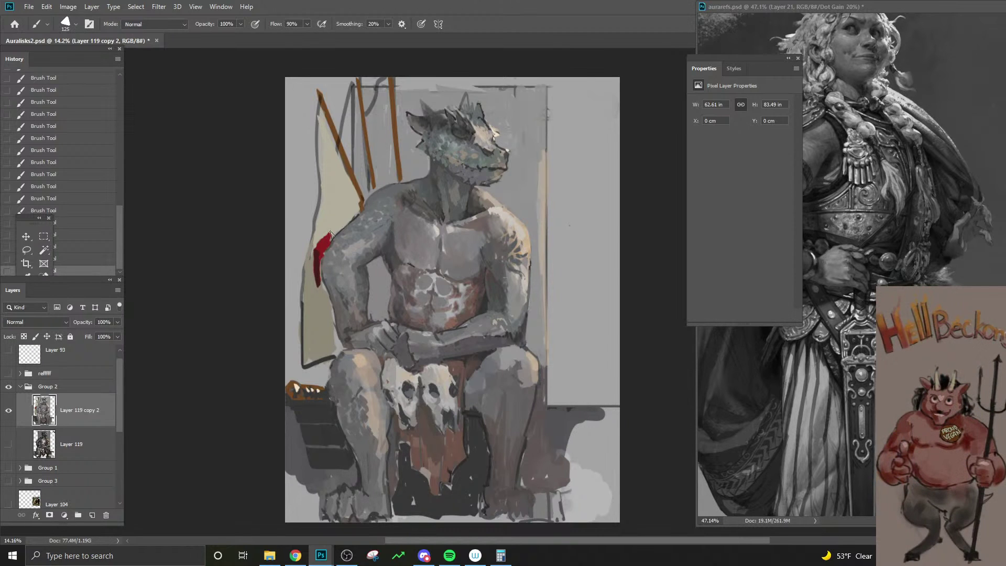
- Set the colour to a muted red and extend the banner's red patch along its top beside the elbow with a 90 px brush
left_click(324, 242, "alt")
key("F1")
left_click(471, 320)
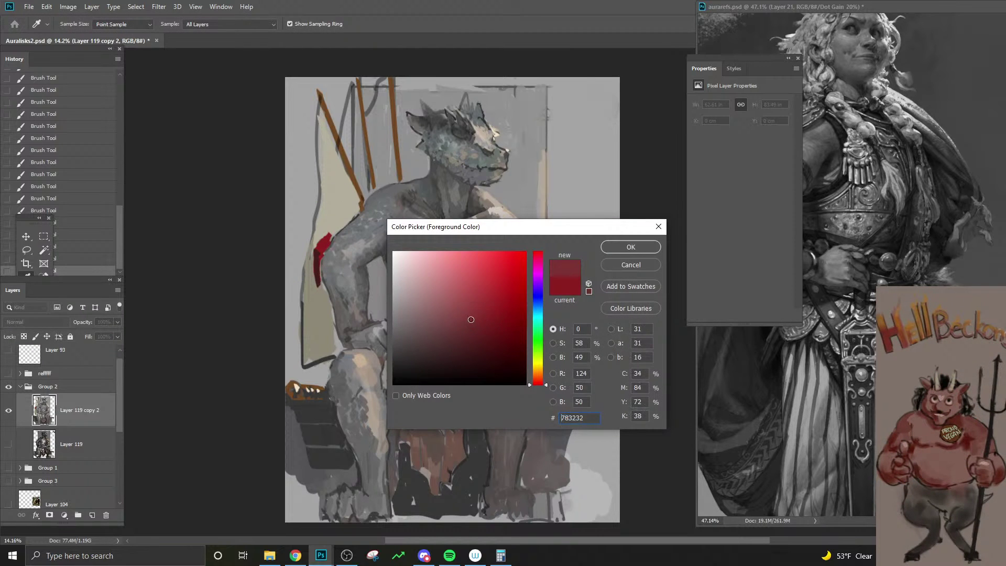
left_click(617, 248)
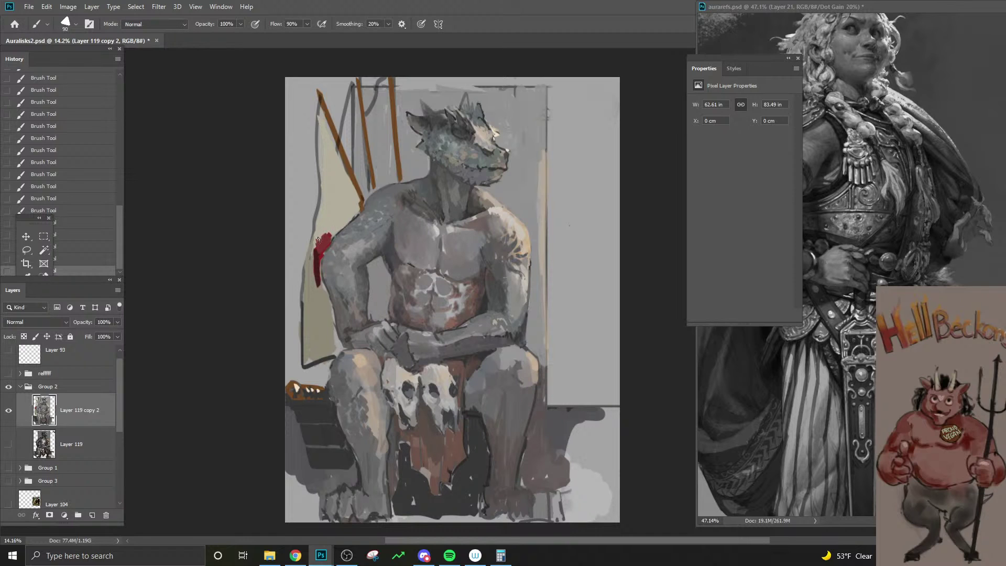
left_click_drag(318, 239, 335, 227)
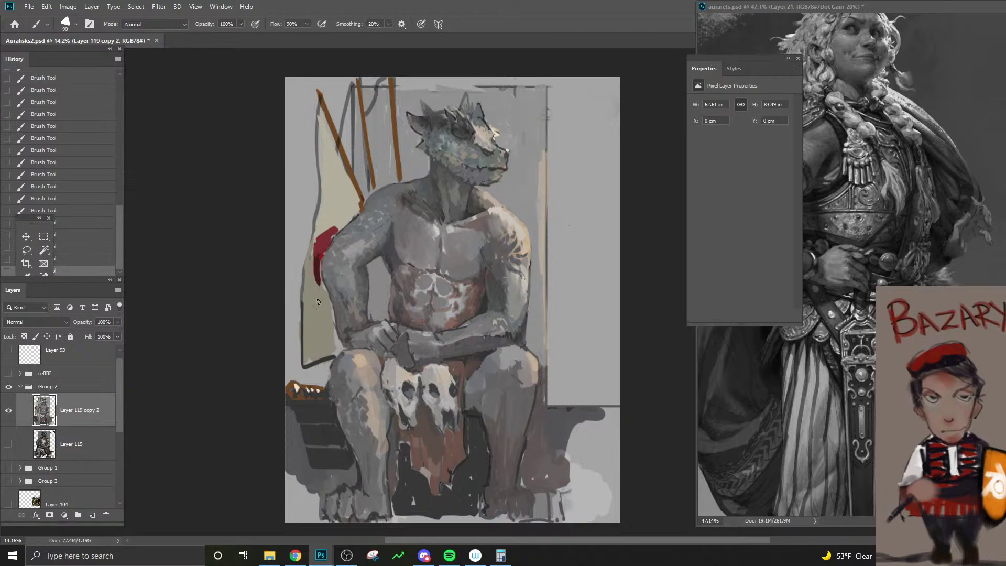
- Sample the banner's beige and red tones and paint a pale vertical fold and a red streak beside the forearm
left_click(301, 295, "alt")
left_click_drag(313, 261, 313, 328)
left_click(314, 277, "alt")
left_click(313, 251, "alt")
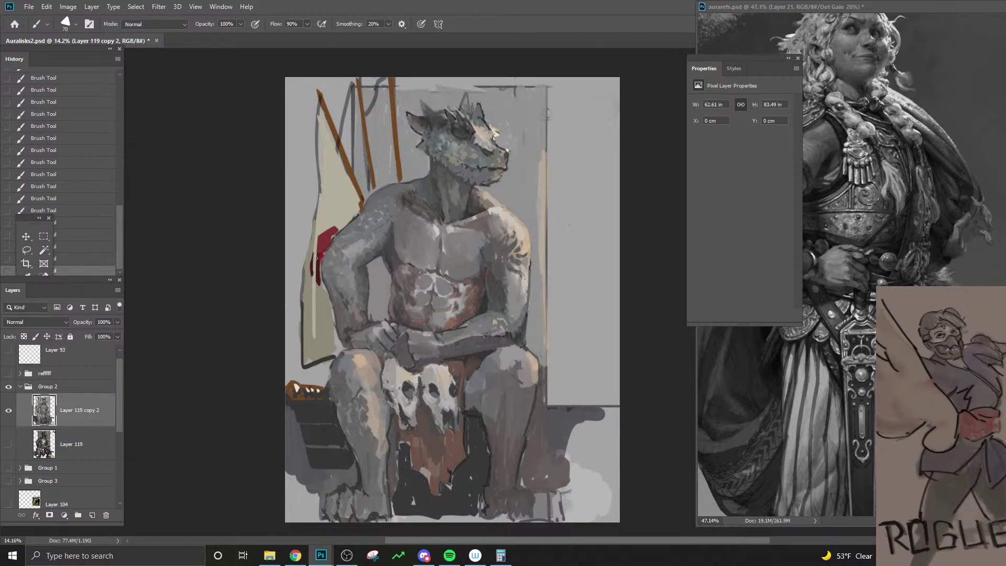
mouse_move(313, 262)
left_mouse_down()
mouse_move(314, 325)
mouse_move(324, 315)
left_mouse_up()
key("bracketleft")
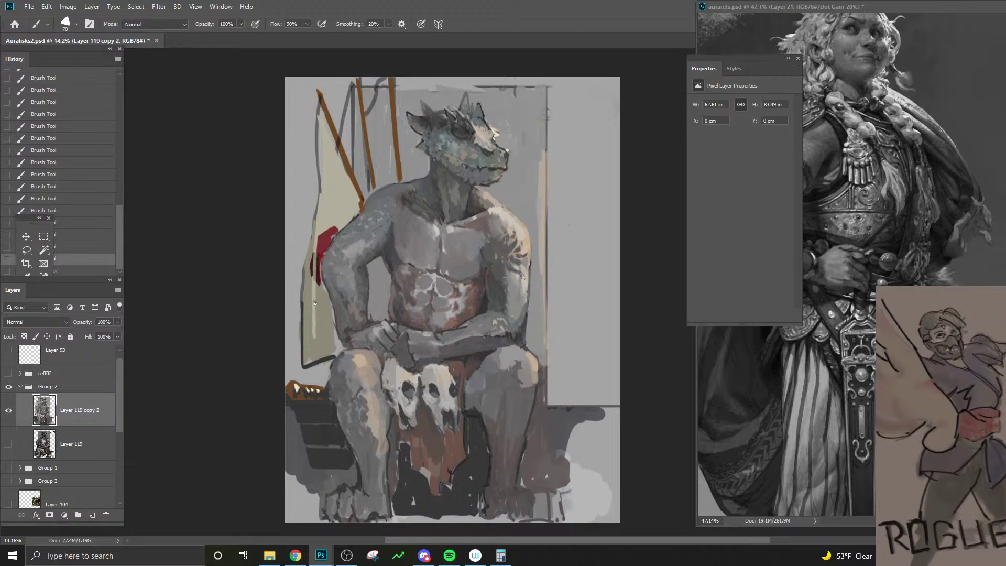
- Paint pale fold highlights down the banner into the top of the red patch
left_click_drag(314, 253, 316, 319)
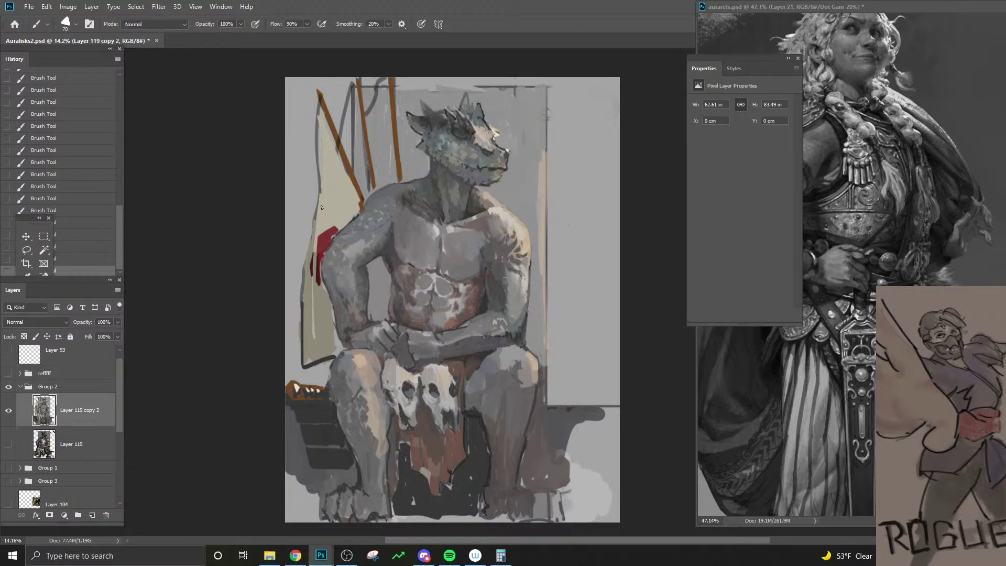
key("ctrl+z")
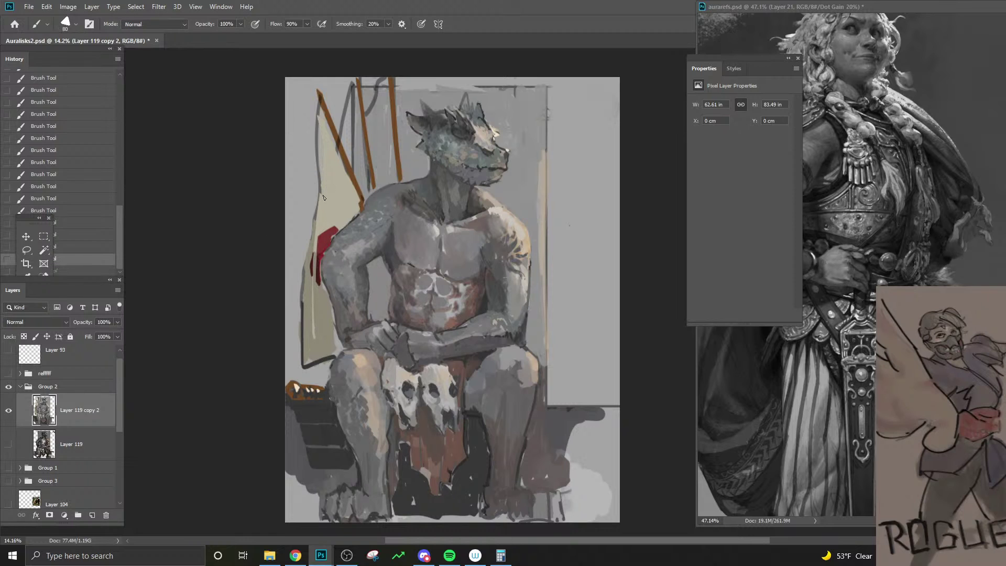
key("ctrl+shift+z")
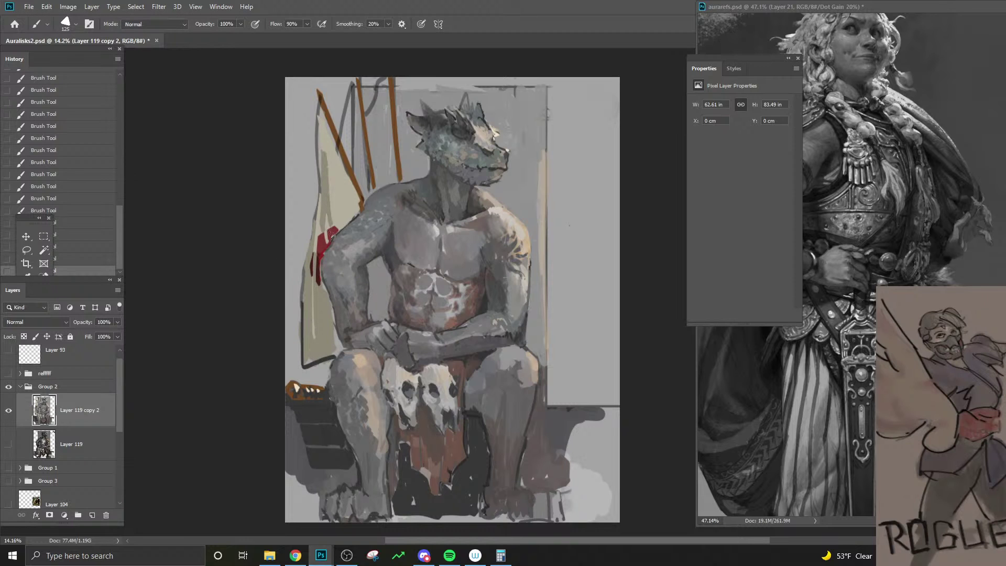
mouse_move(322, 219)
left_mouse_down()
mouse_move(322, 236)
mouse_move(333, 232)
mouse_move(314, 243)
left_mouse_up()
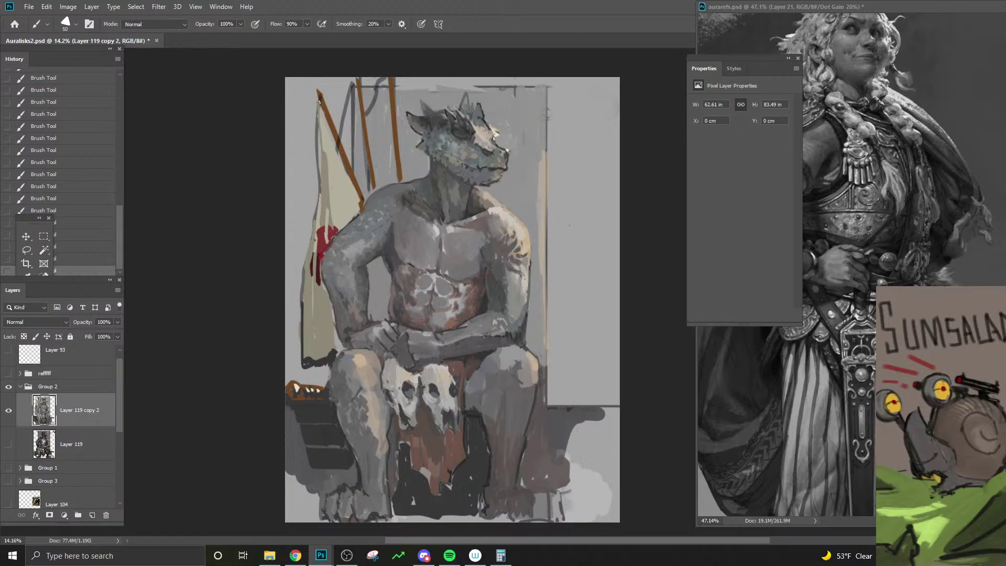
- Enlarge the brush and fill the second and third banners between the back poles with dull beige
key("bracketright")
key("bracketright")
key("bracketright")
key("bracketright")
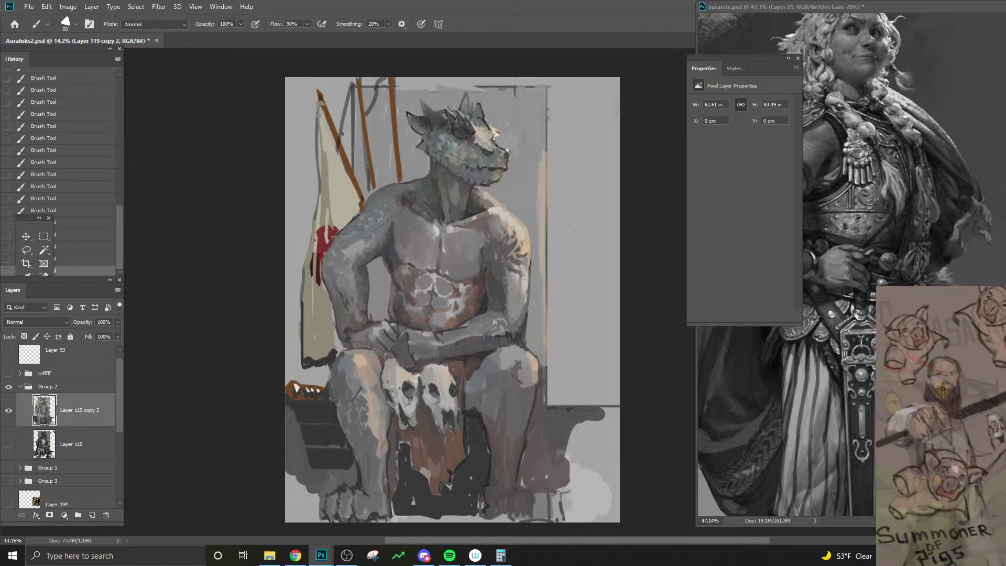
left_click_drag(350, 131, 361, 183)
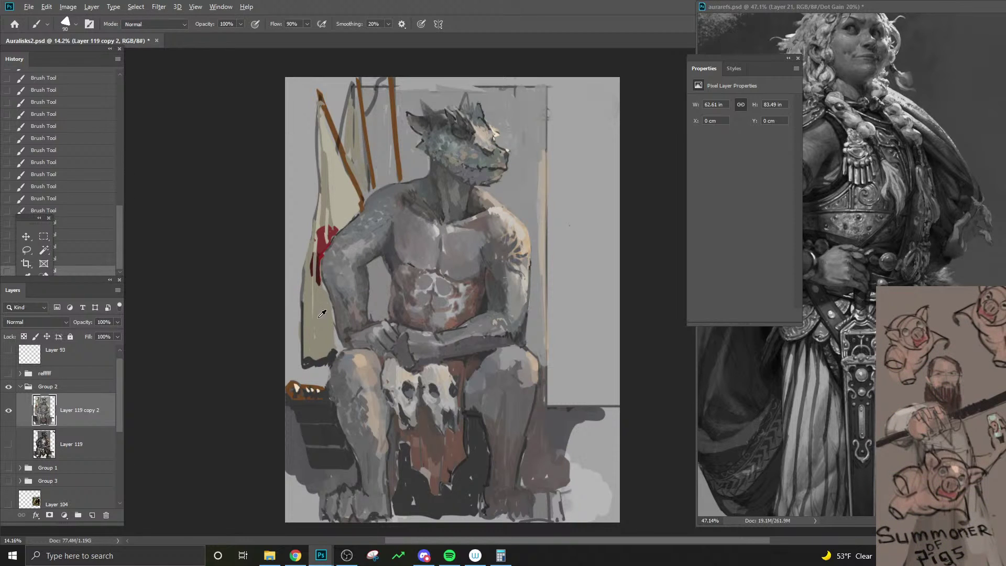
key("bracketright")
mouse_move(379, 94)
left_mouse_down()
mouse_move(382, 142)
mouse_move(383, 110)
mouse_move(377, 140)
mouse_move(374, 103)
left_mouse_up()
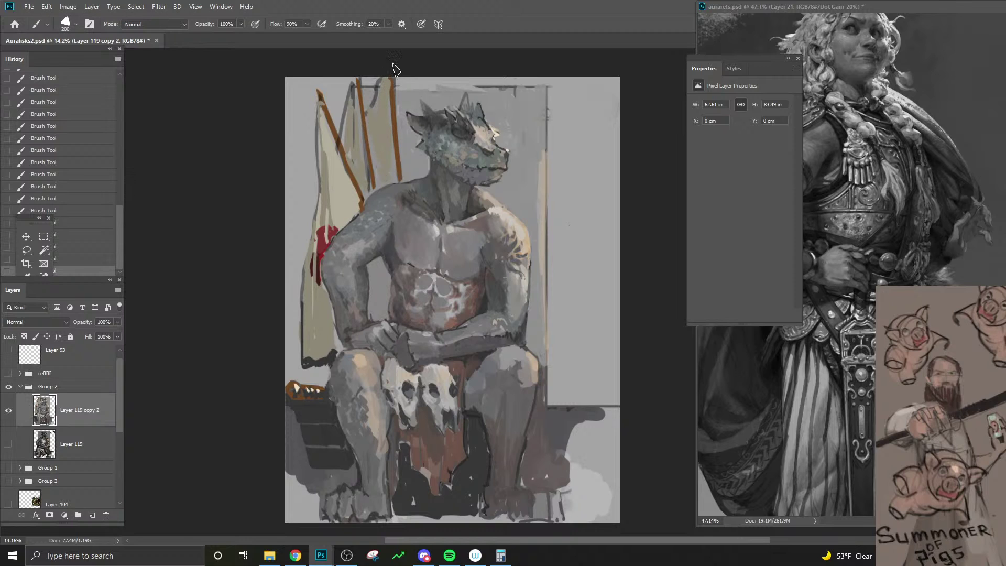
- Sample light beige and brighten the lower ends of the rear banners above the shoulder with a brush of about 200 px
left_click(349, 191, "alt")
key("bracketleft")
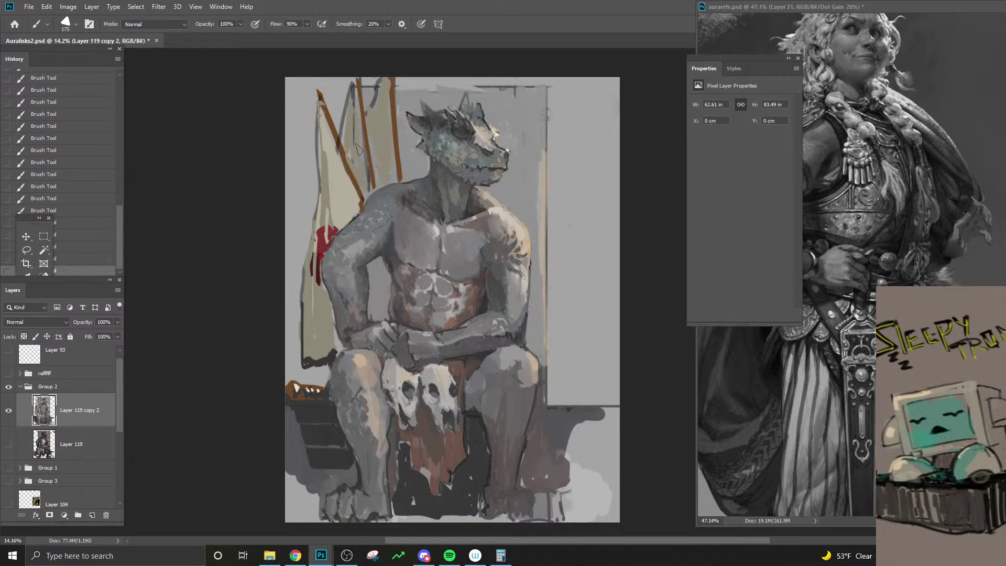
key("bracketright")
key("bracketright")
key("bracketleft")
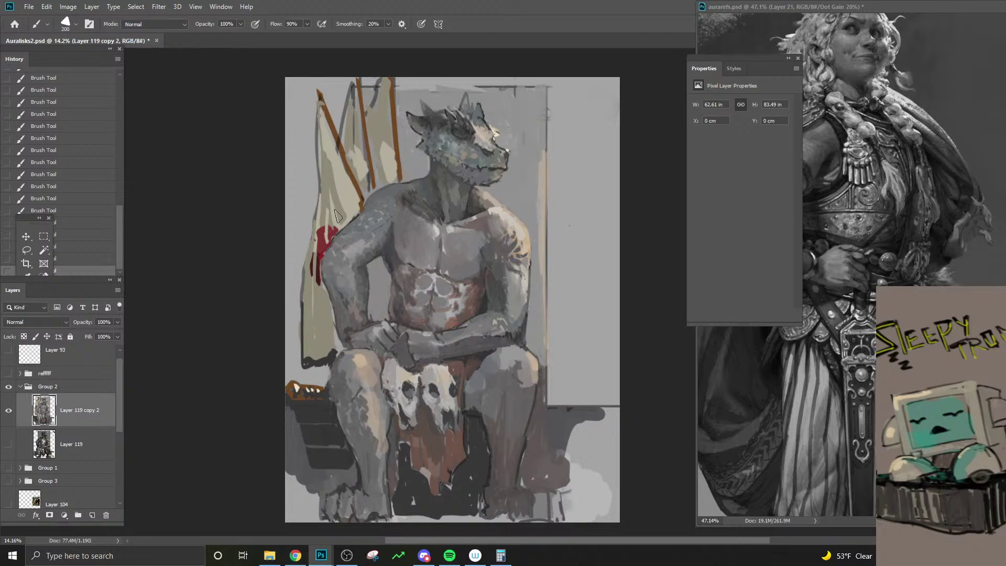
- Paint a darker beige fold down the front banner above the elbow with a 150 px brush, and sample the beige beside the arm
key("bracketleft")
key("bracketleft")
mouse_move(330, 171)
left_mouse_down()
mouse_move(322, 120)
mouse_move(338, 217)
left_mouse_up()
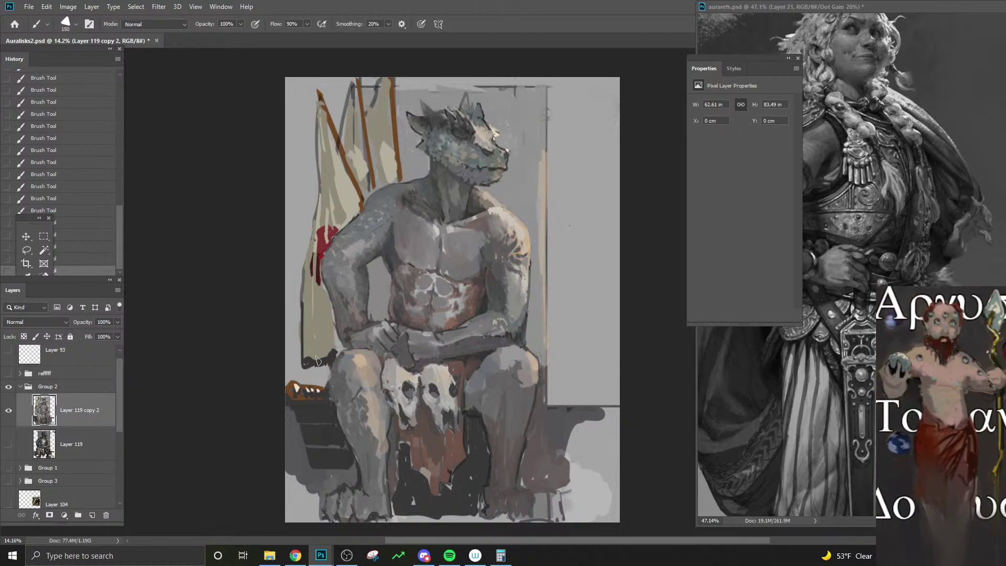
left_click(338, 227, "alt")
key("bracketleft")
key("bracketleft")
key("bracketright")
- Add dark red marks along the outer side of the red patch and touch up the banner's bottom corner beside the knee
left_click(310, 261, "alt")
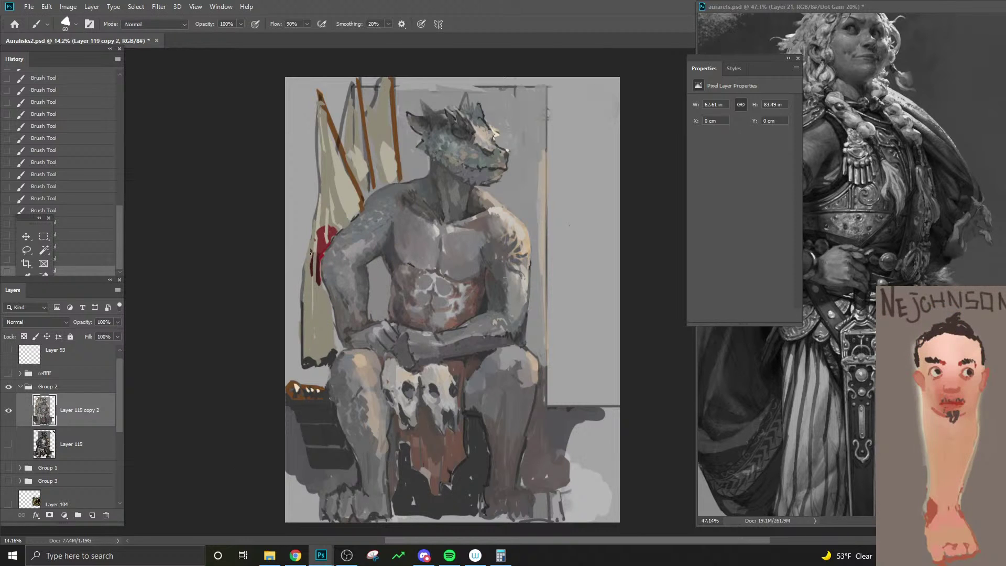
left_click_drag(310, 253, 312, 278)
key("b")
mouse_move(329, 348)
left_mouse_down()
mouse_move(340, 351)
mouse_move(330, 365)
left_mouse_up()
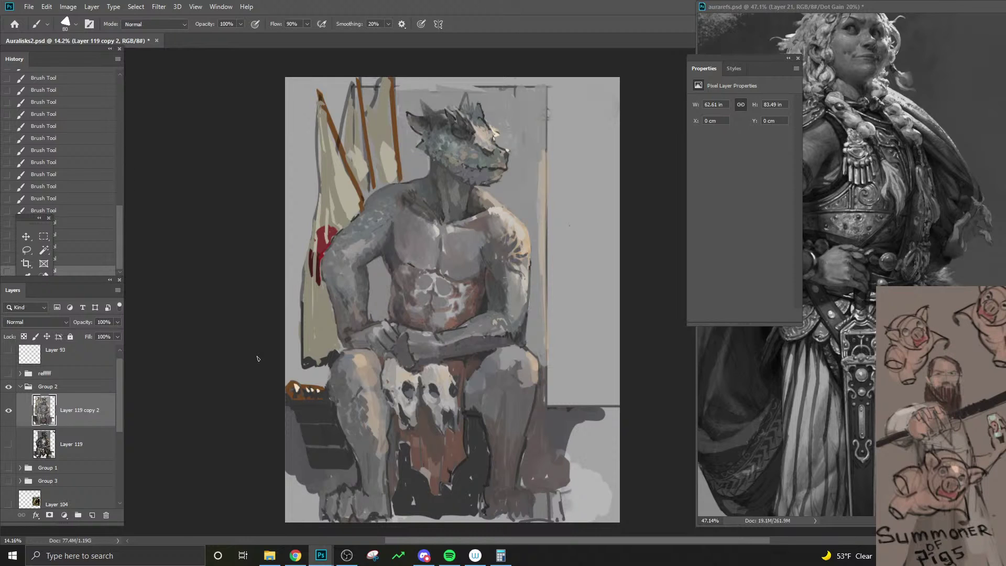
- Set the colour to a darker beige, undo the trial stroke and shade the banner's lower hem and folds with a brush of about 80 px
left_click(294, 342, "alt")
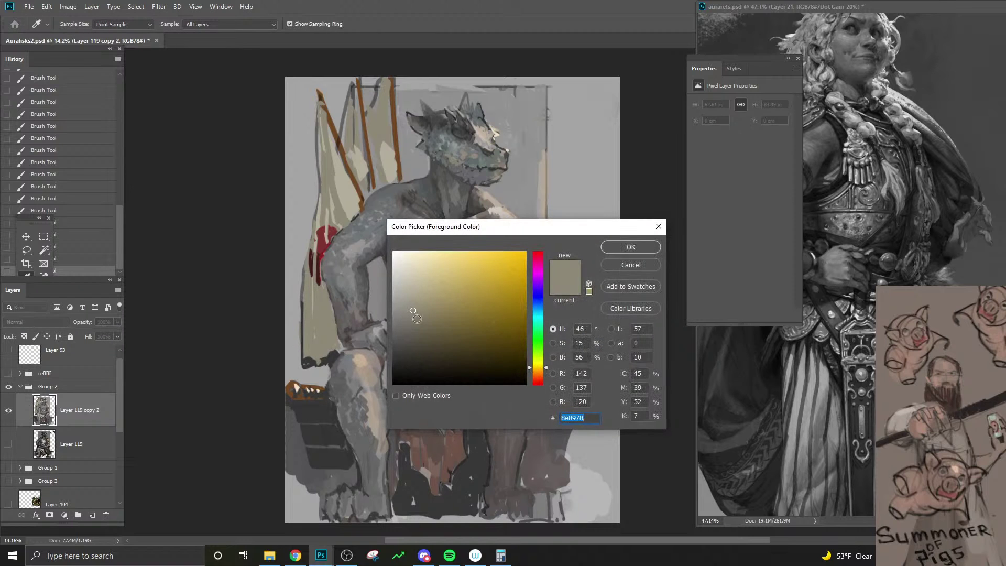
left_click(418, 322)
left_click(631, 247)
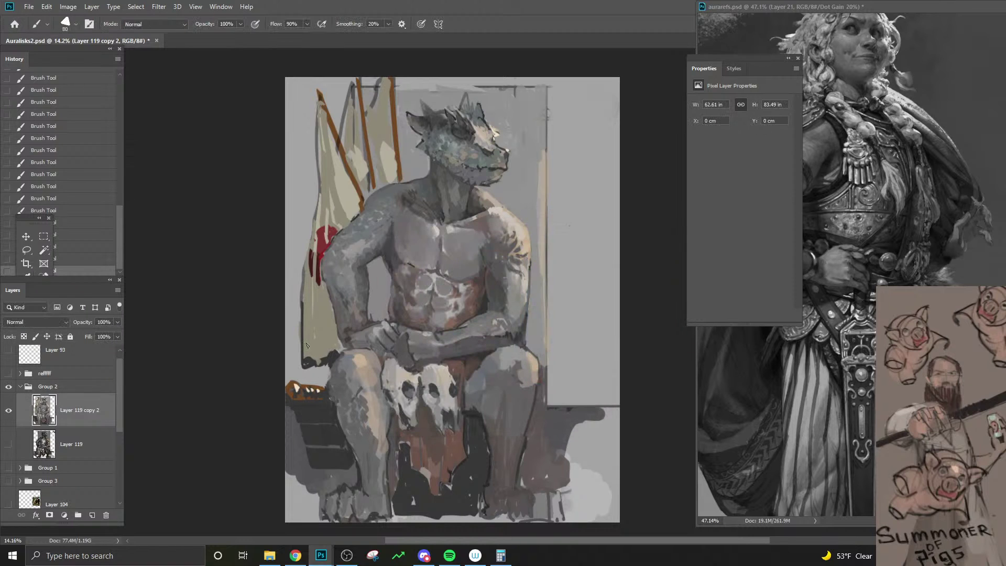
key("bracketleft")
key("ctrl+z")
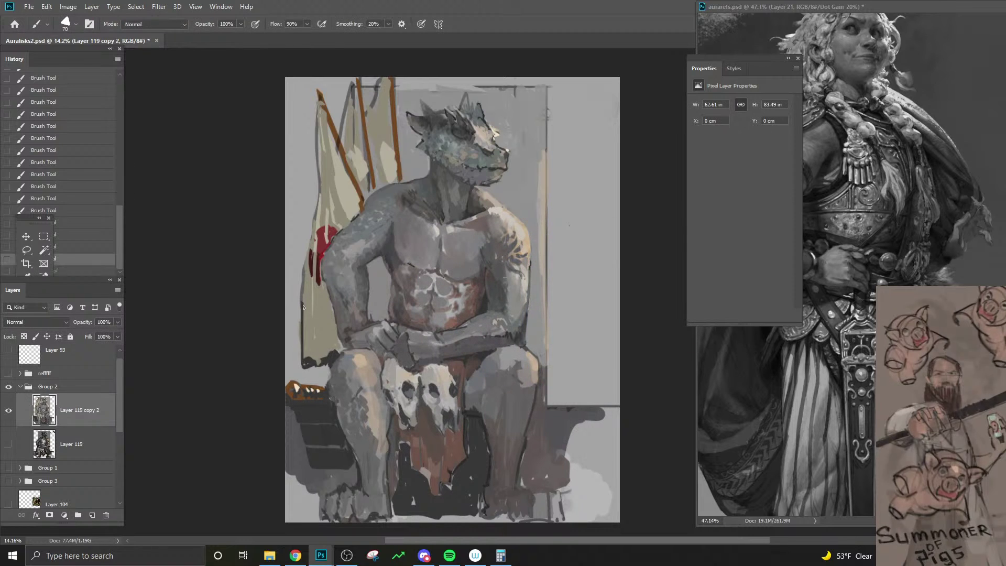
mouse_move(300, 356)
left_mouse_down()
mouse_move(326, 361)
mouse_move(302, 360)
mouse_move(341, 348)
mouse_move(333, 342)
left_mouse_up()
key("bracketright")
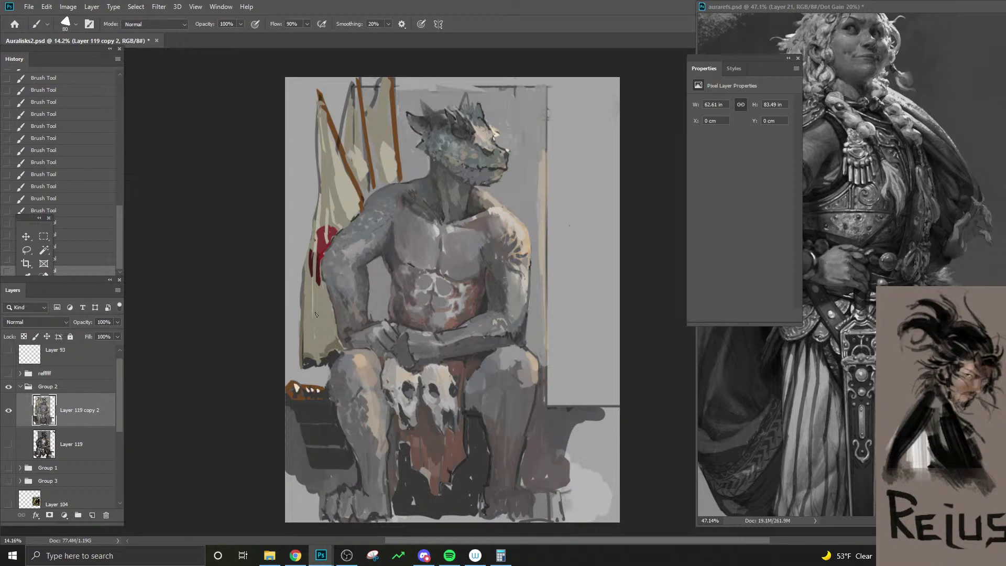
left_click_drag(315, 299, 322, 364)
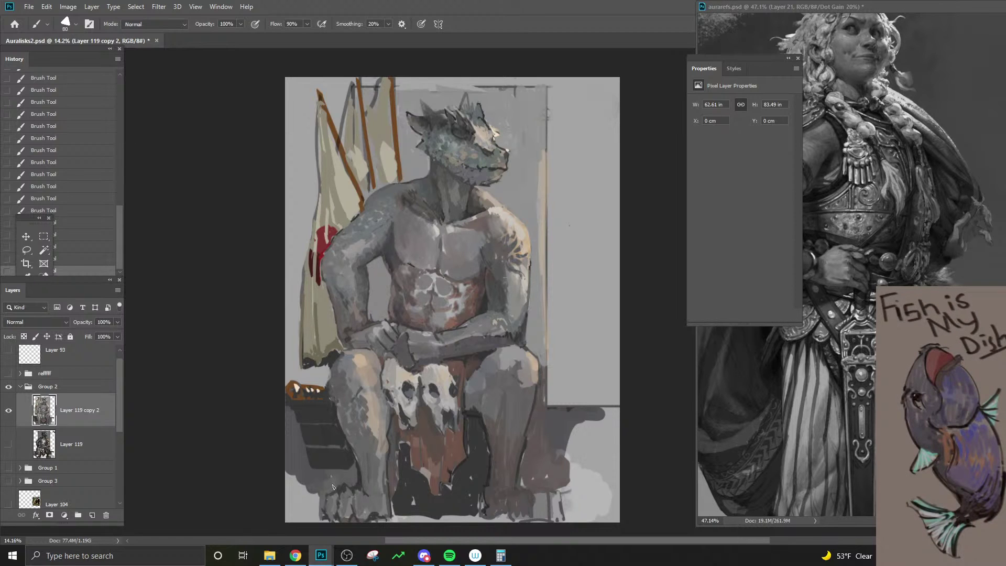
- Shade the front banner where it meets the upper arm and reduce the brush to 45 px
left_click_drag(338, 225, 351, 214)
key("bracketright")
key("bracketright")
key("bracketleft")
key("bracketleft")
key("bracketleft")
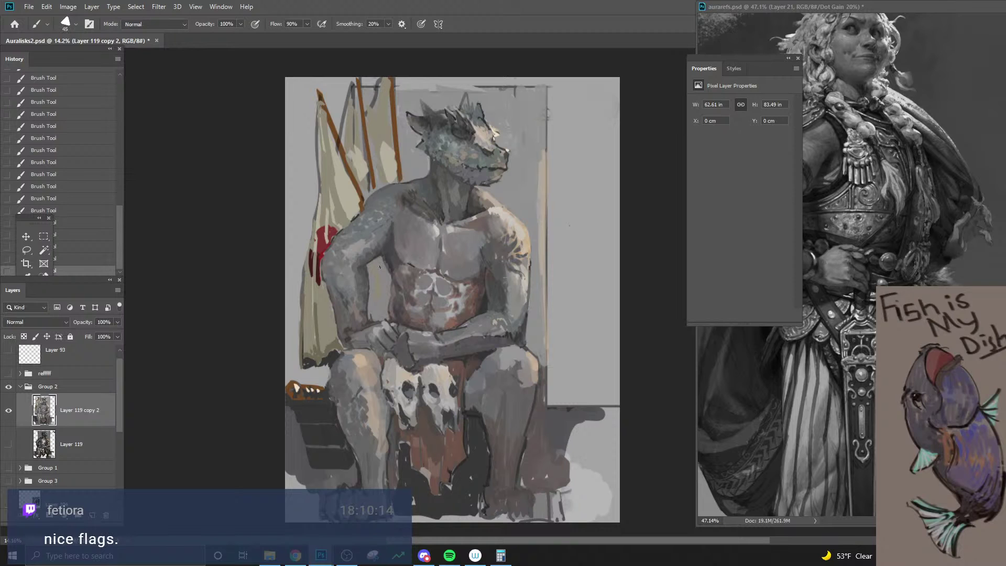
- Sample the banner's beige and fill the gap between the bent arm and torso with banner cloth using a 60 px brush
left_click(324, 298, "alt")
key("bracketright")
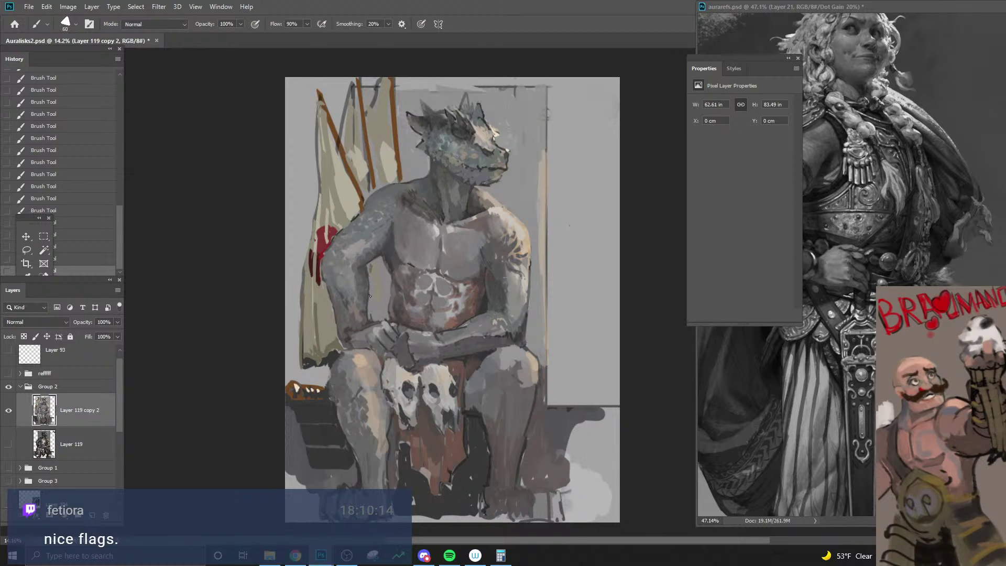
mouse_move(370, 296)
left_mouse_down()
mouse_move(378, 258)
mouse_move(386, 312)
mouse_move(375, 317)
mouse_move(371, 307)
mouse_move(385, 283)
mouse_move(389, 326)
left_mouse_up()
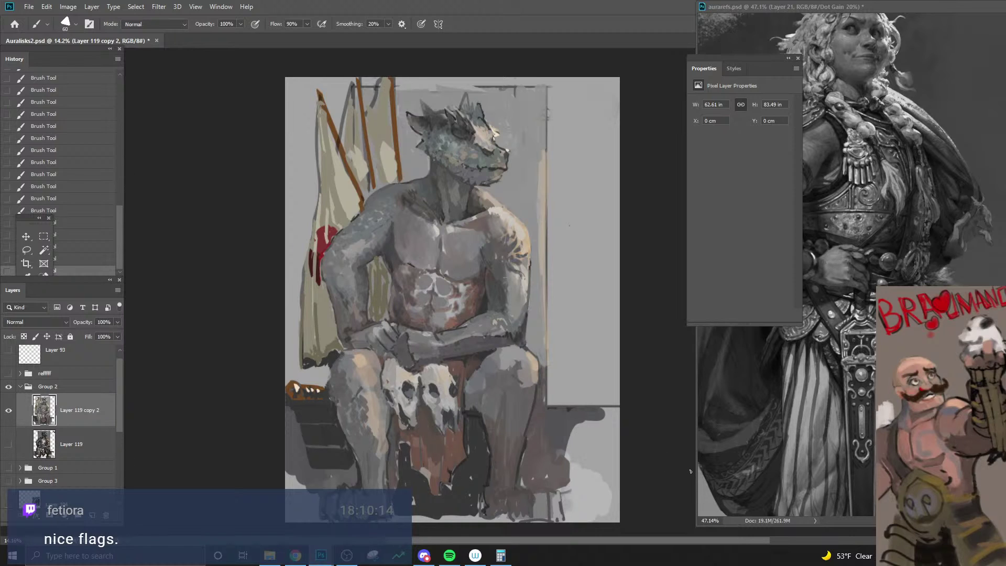
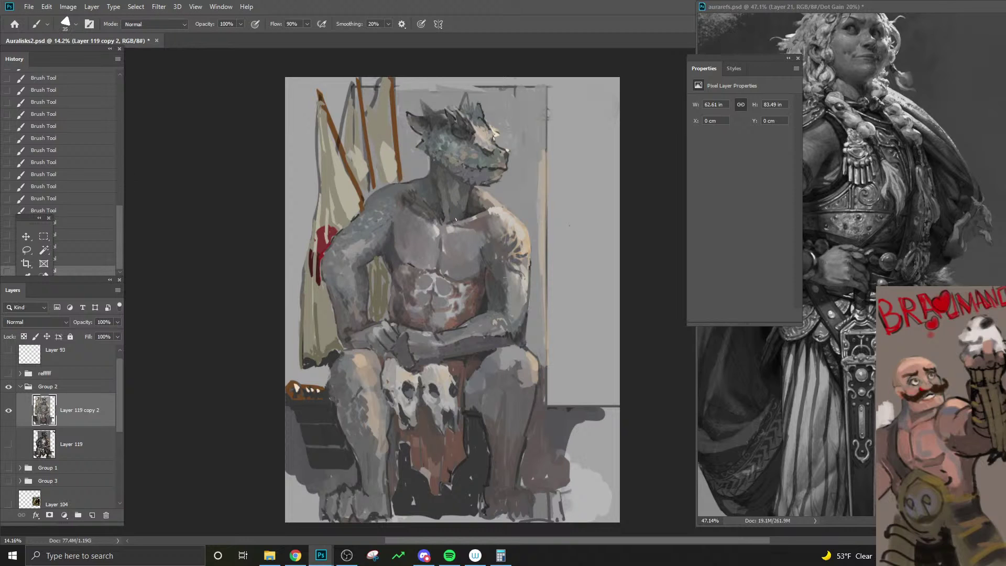
- Sample skin tones around the neck and shoulders, touch up the neck shadows and enlarge the brush to 125 px
left_click(413, 195, "alt")
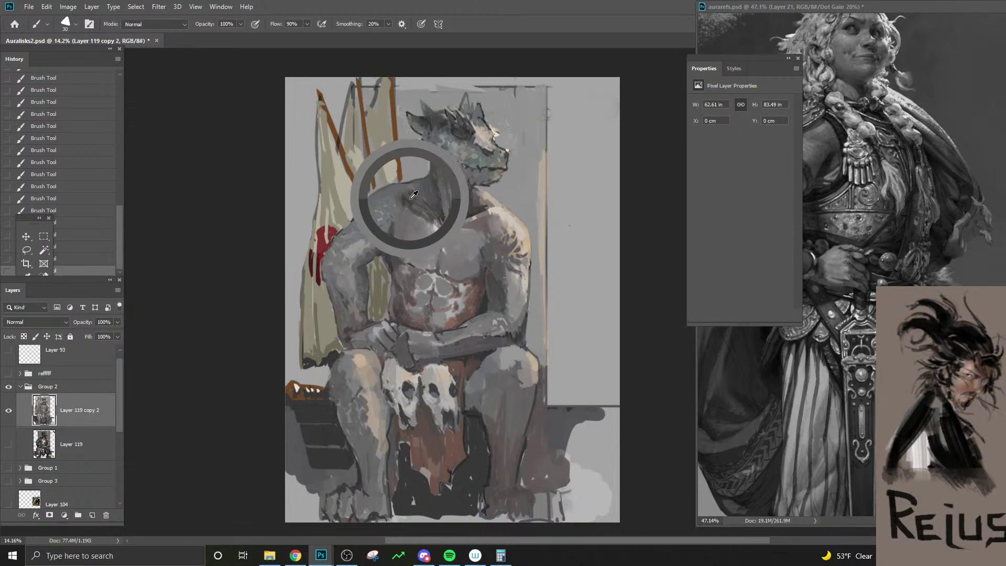
left_click(488, 199, "alt")
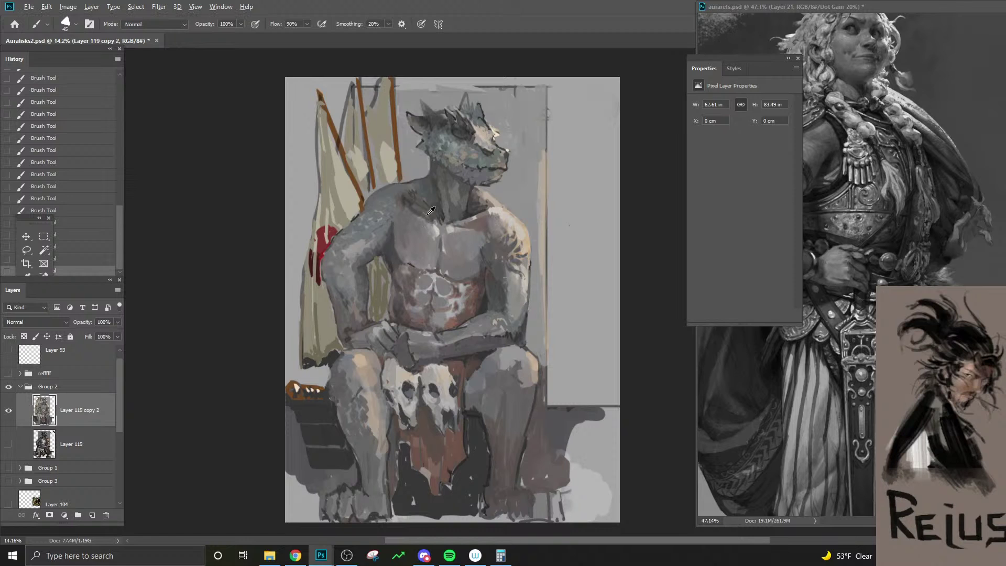
key("bracketright")
key("bracketright")
key("bracketright")
left_click(428, 187, "alt")
key("bracketright")
key("bracketright")
key("bracketright")
key("bracketright")
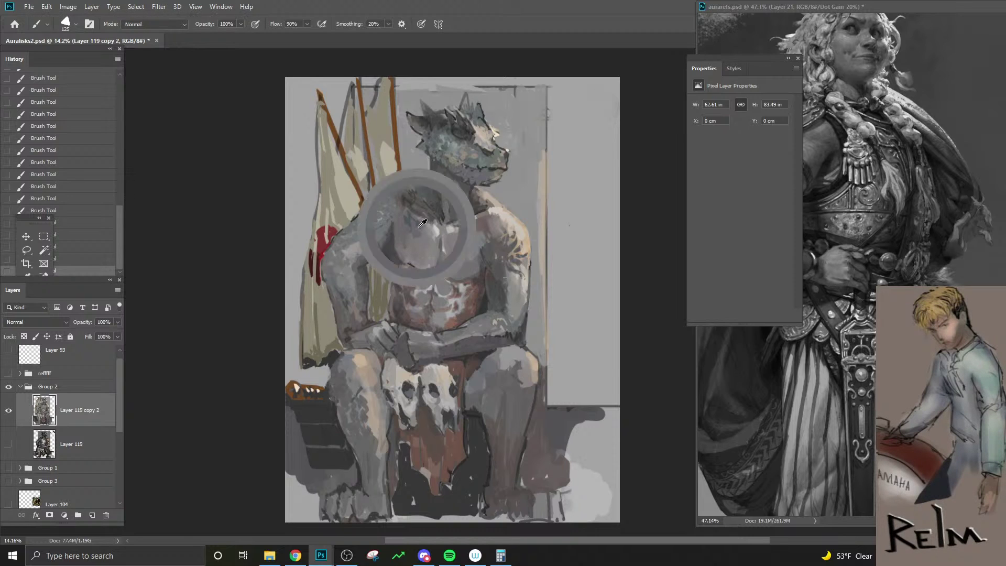
- Check values in the greyscale proof preview while painting bluish-purple scale marks on the chest, and return to the colour view
key("ctrl+y")
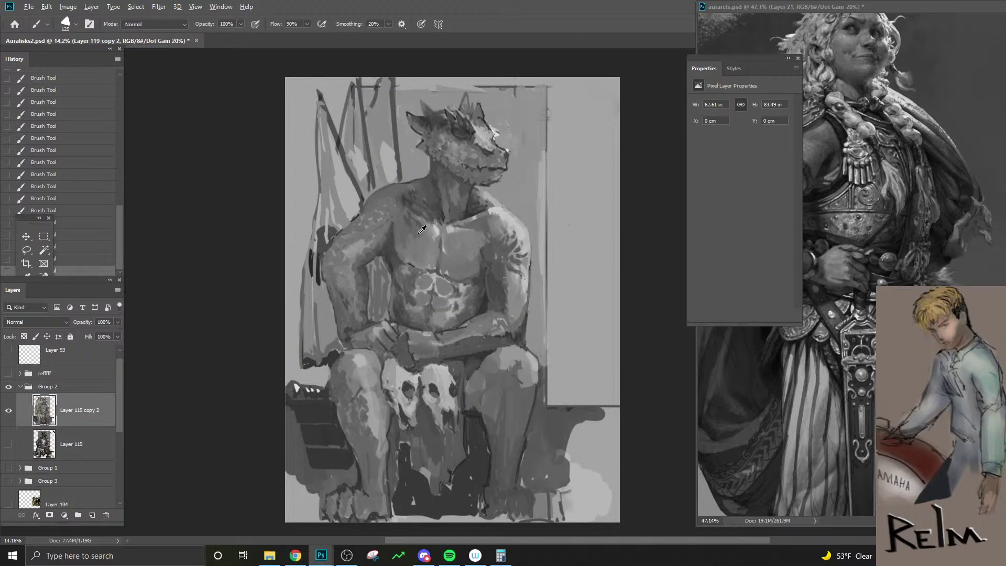
left_click(421, 229, "alt")
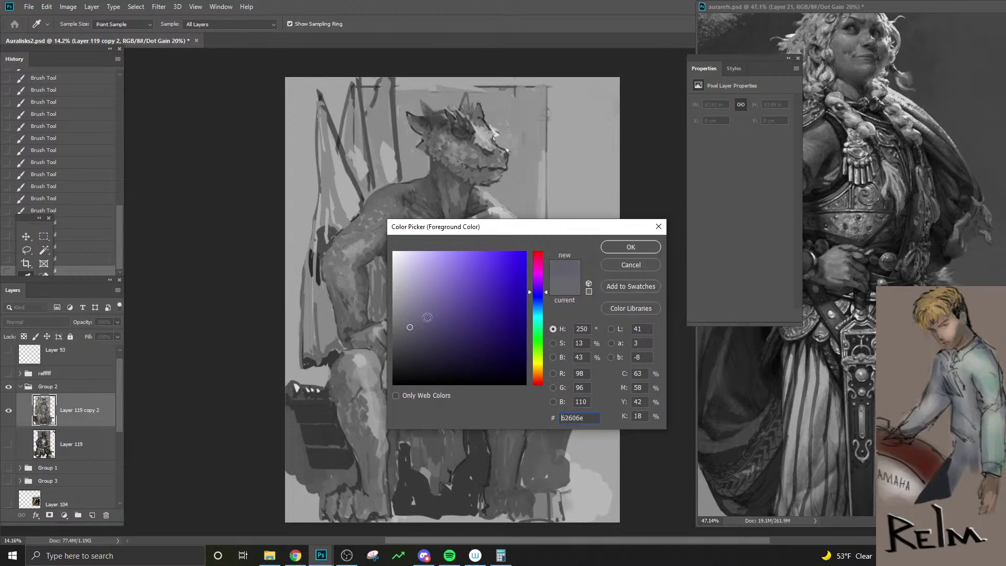
left_click(626, 247)
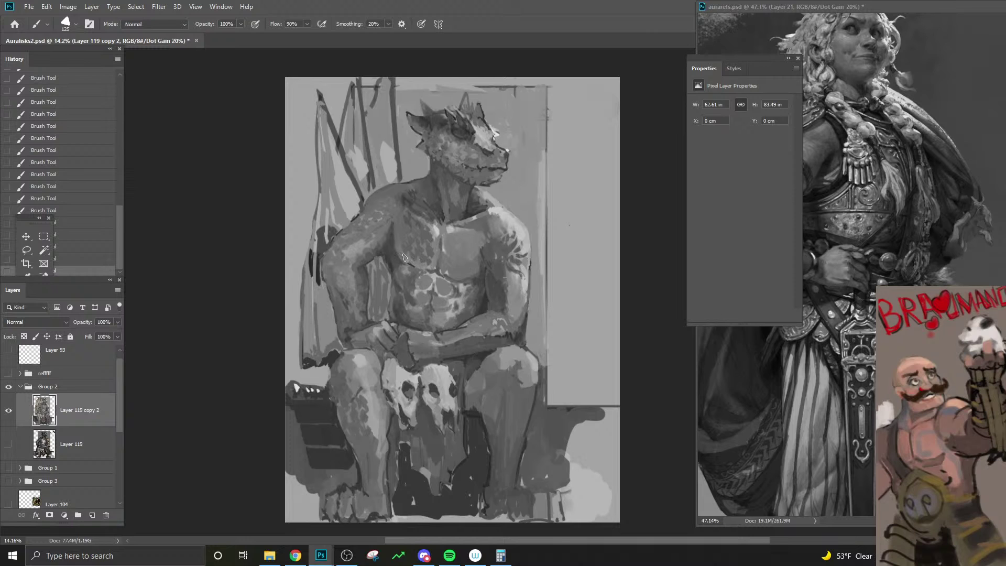
key("ctrl+y")
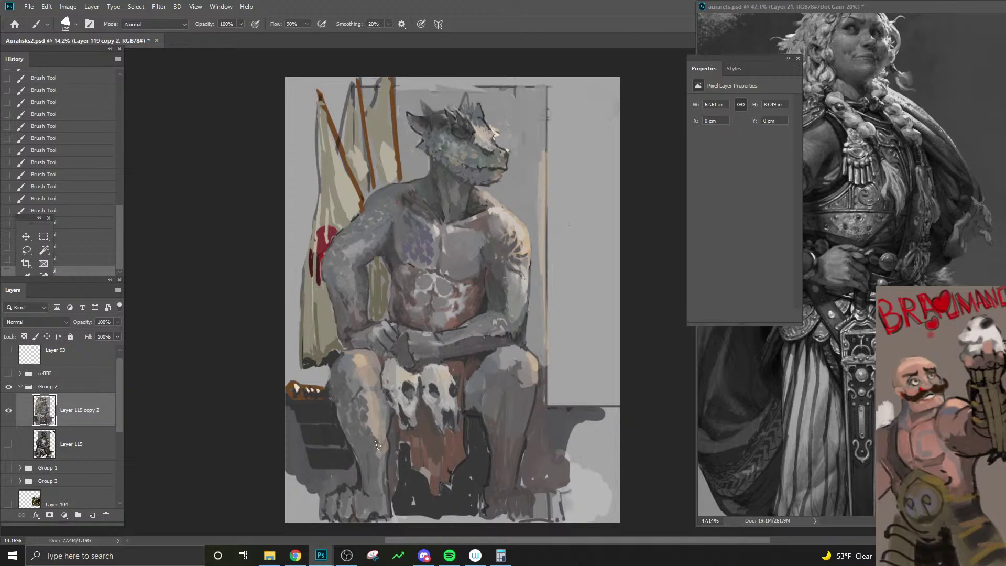
- Sample tones from the chest and head and set the foreground colour to the muted grey-brown 6f695f
left_click(457, 156, "alt")
key("i")
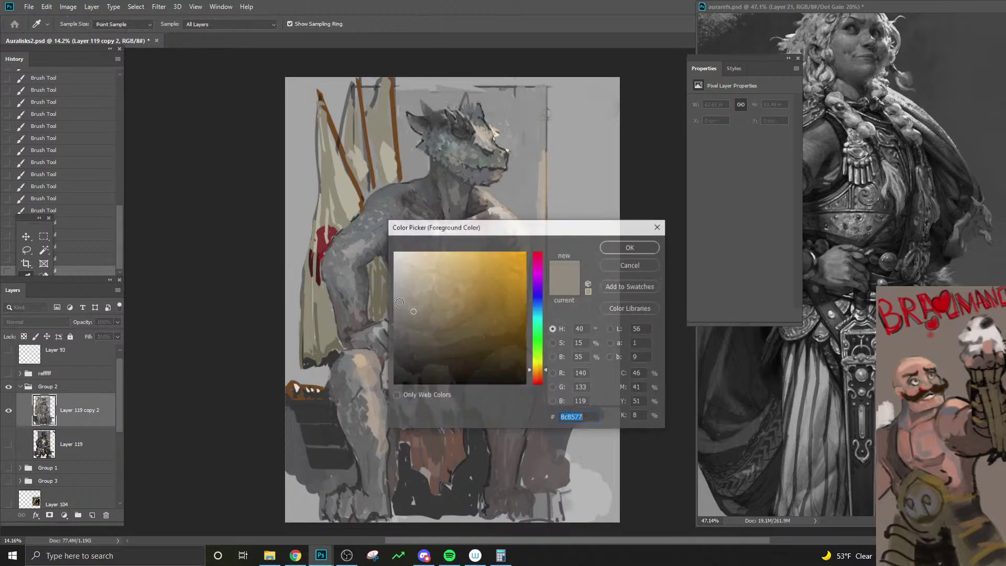
left_click_drag(454, 230, 490, 225)
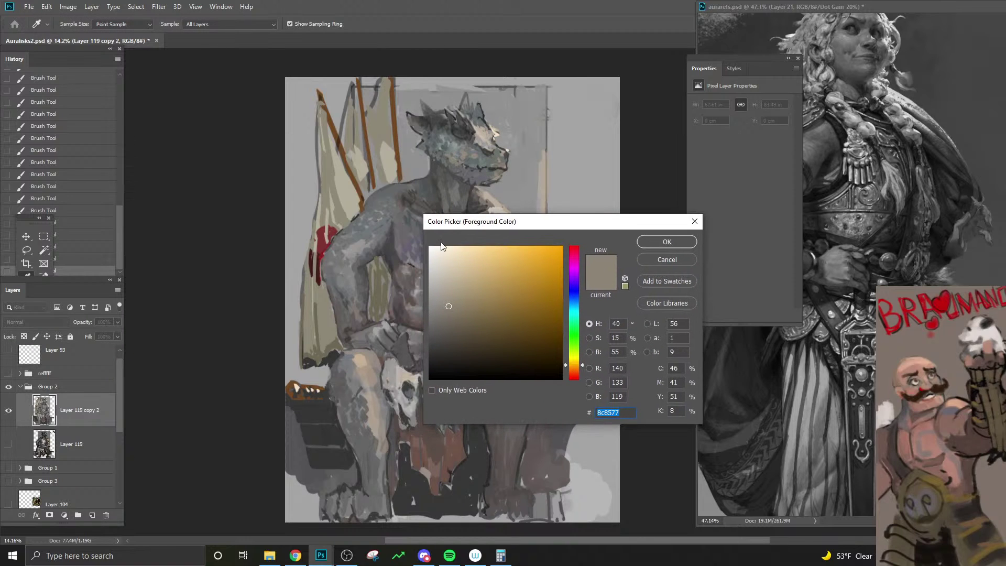
left_click(420, 249, "alt")
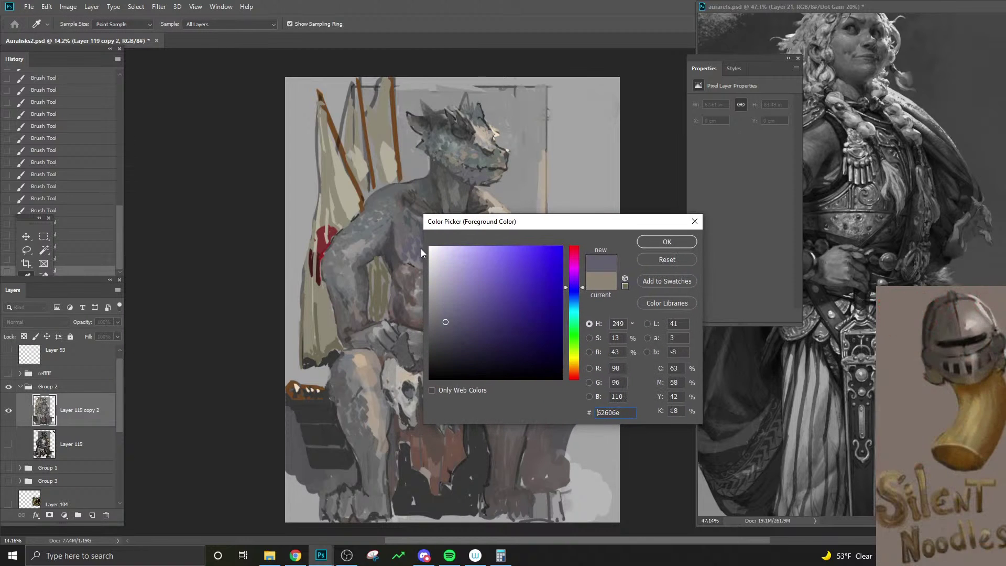
left_click(469, 153)
left_click(446, 322)
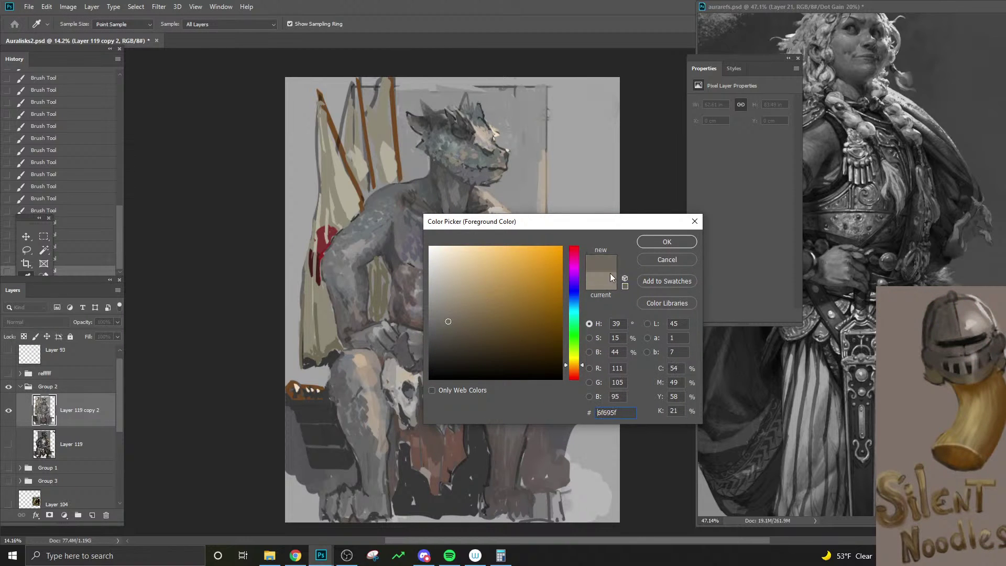
left_click(668, 242)
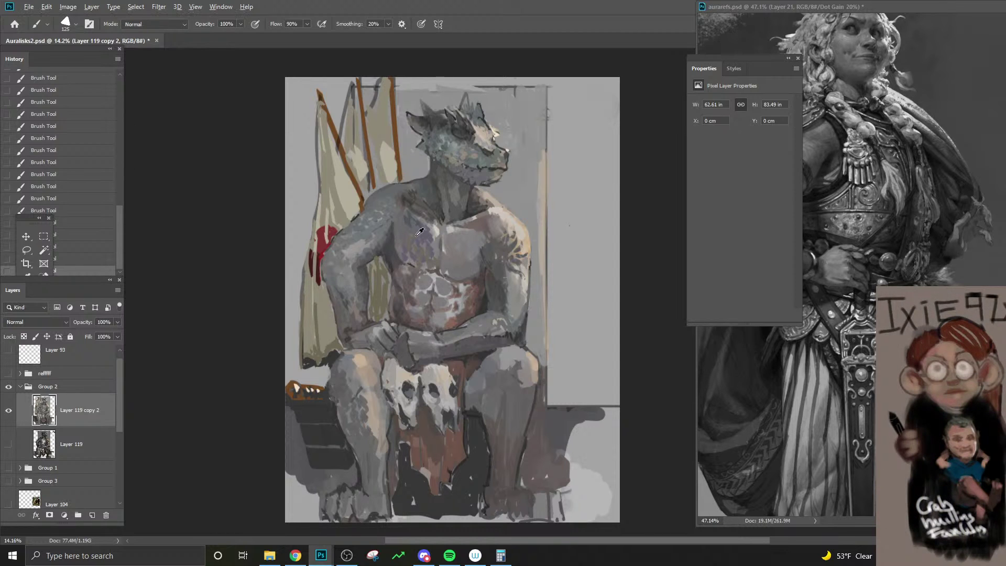
- Sample the dark collarbone tone and break up the purple chest marks with a 50 to 70 px brush at 50% opacity
left_click(412, 206, "alt")
key("bracketleft")
key("bracketleft")
key("bracketleft")
key("bracketleft")
key("bracketleft")
key("2")
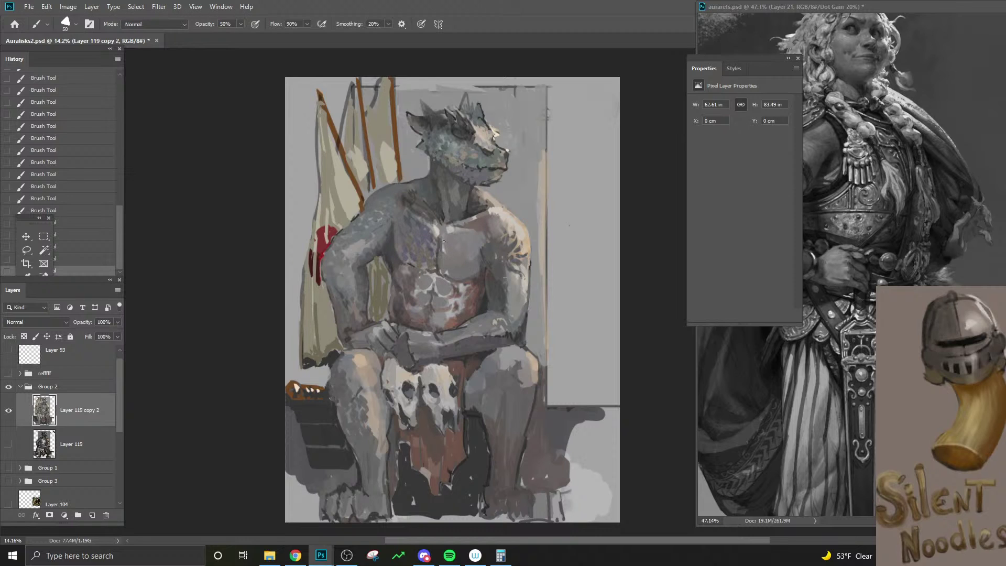
key("ctrl+z")
key("ctrl+shift+z")
key("bracketright")
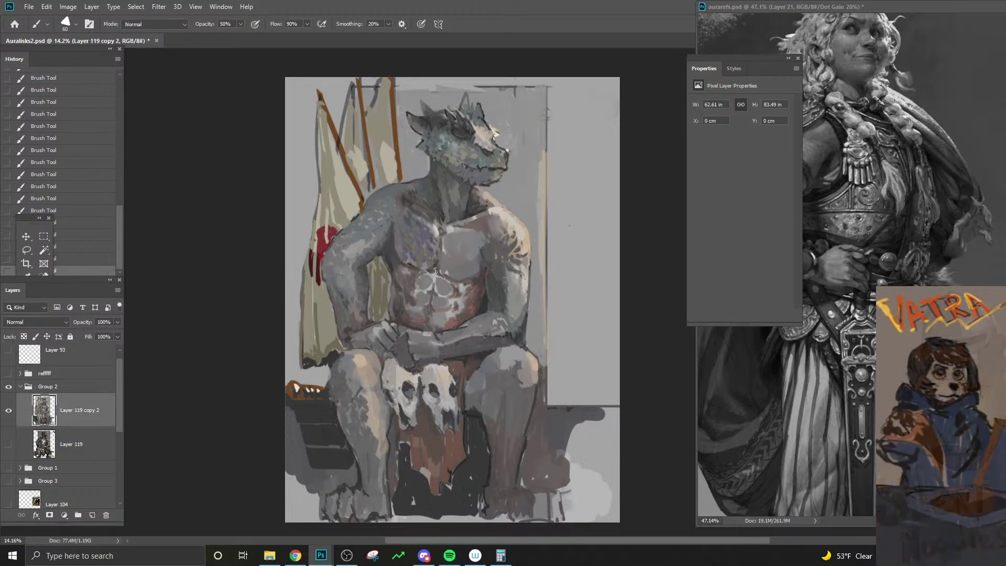
key("bracketright")
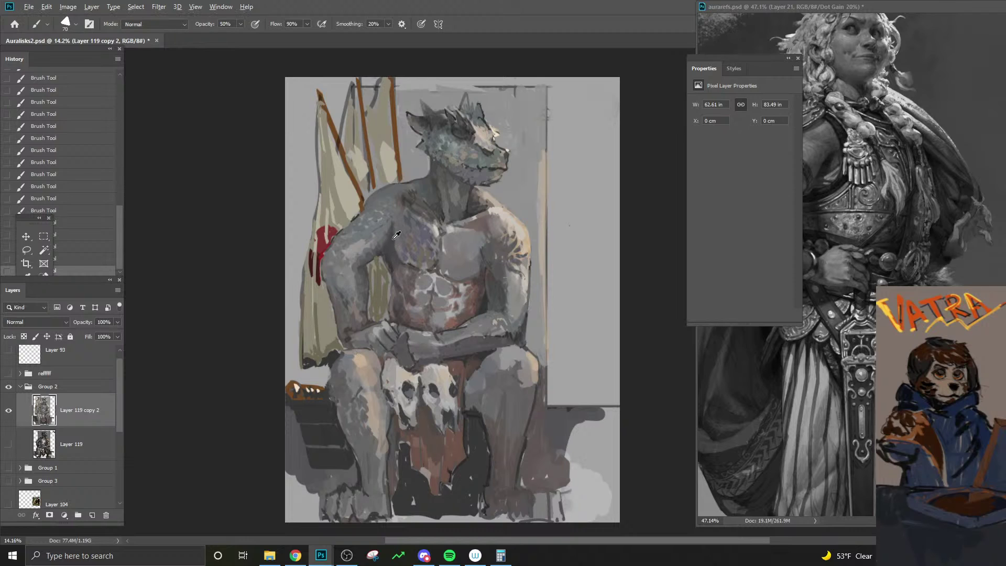
- Resample the collarbone tone and glaze the bent arm's shoulder with a 150 px brush at 40% opacity
left_click(412, 199, "alt")
key("bracketright")
key("bracketright")
key("bracketright")
key("bracketright")
key("bracketright")
key("bracketright")
key("bracketright")
key("4")
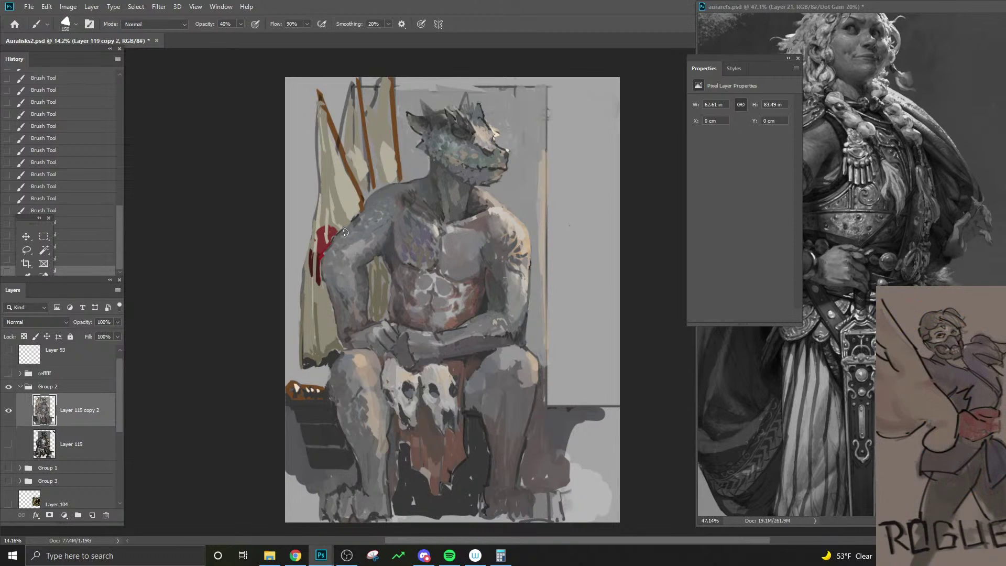
- Paint mottled scale patches down the bent arm at 60% opacity, varying the brush size and ending at 100 px
key("bracketleft")
key("bracketleft")
key("bracketleft")
key("bracketleft")
key("bracketleft")
key("bracketright")
key("bracketright")
key("bracketright")
key("bracketright")
key("bracketleft")
key("bracketleft")
key("6")
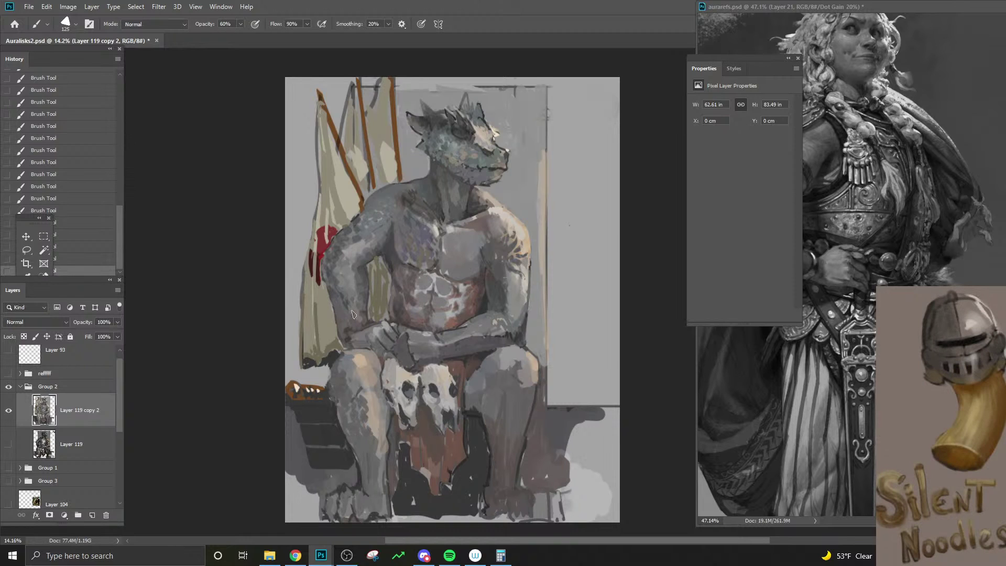
key("bracketleft")
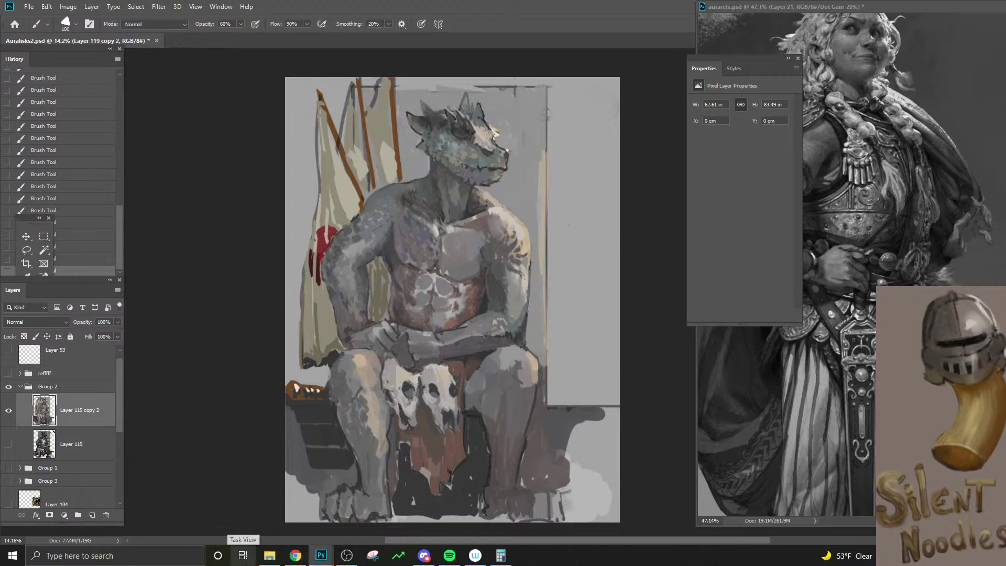
- Sample a dark tone from the head and brush it over the lit shoulder with a 125 px brush
left_click(467, 143, "alt")
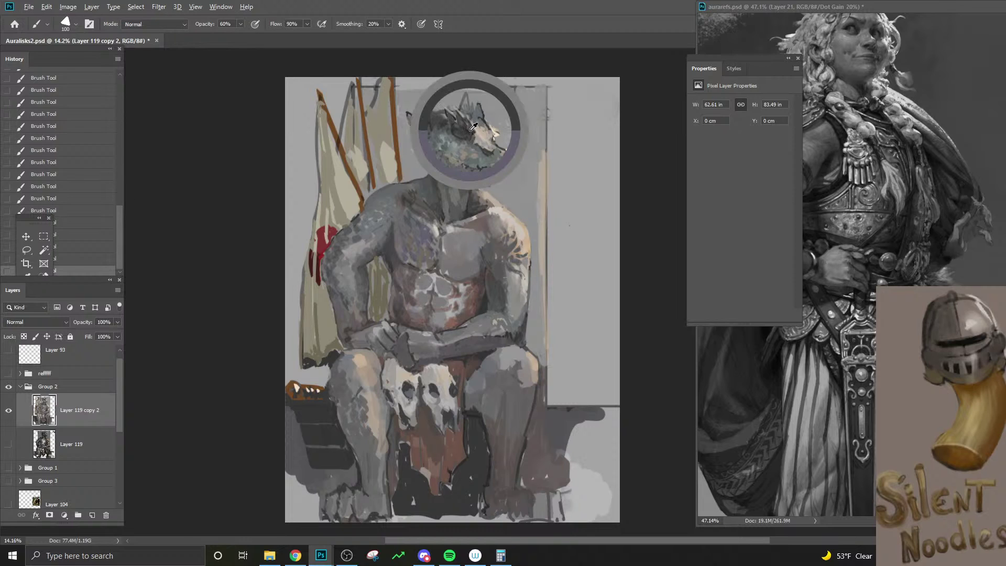
key("bracketright")
mouse_move(507, 254)
left_mouse_down()
mouse_move(488, 256)
mouse_move(489, 246)
mouse_move(502, 253)
mouse_move(504, 272)
mouse_move(490, 244)
mouse_move(524, 230)
left_mouse_up()
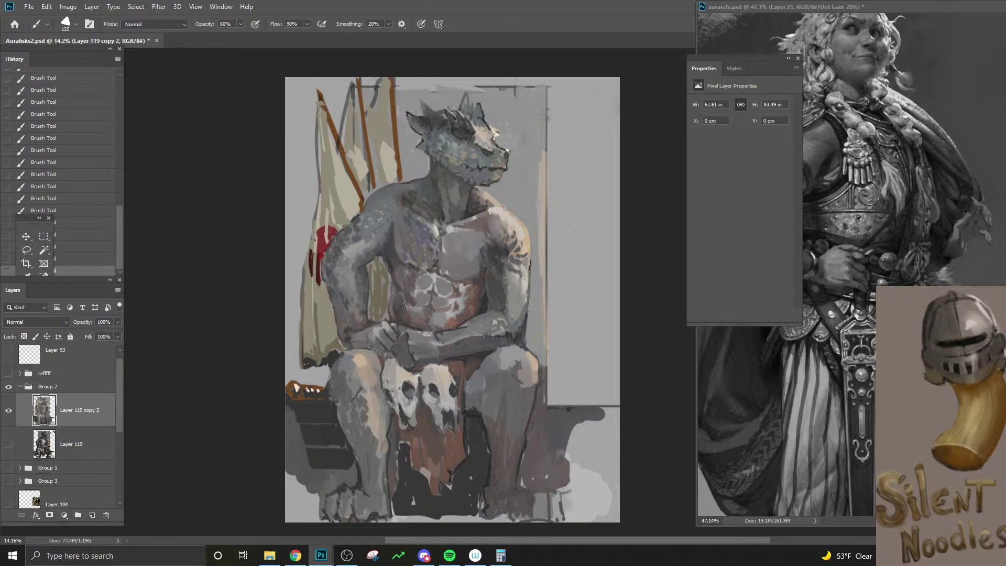
mouse_move(267, 559)
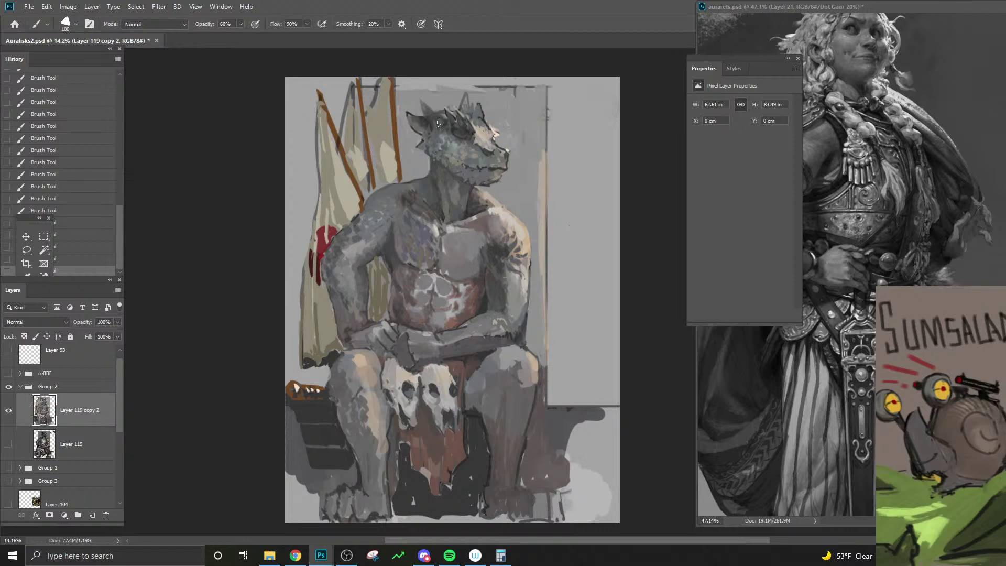
- Paint grey tones over the crest and ear frill at the back of the head, using a brush up to 125 px
key("bracketleft")
key("bracketleft")
key("bracketright")
key("bracketright")
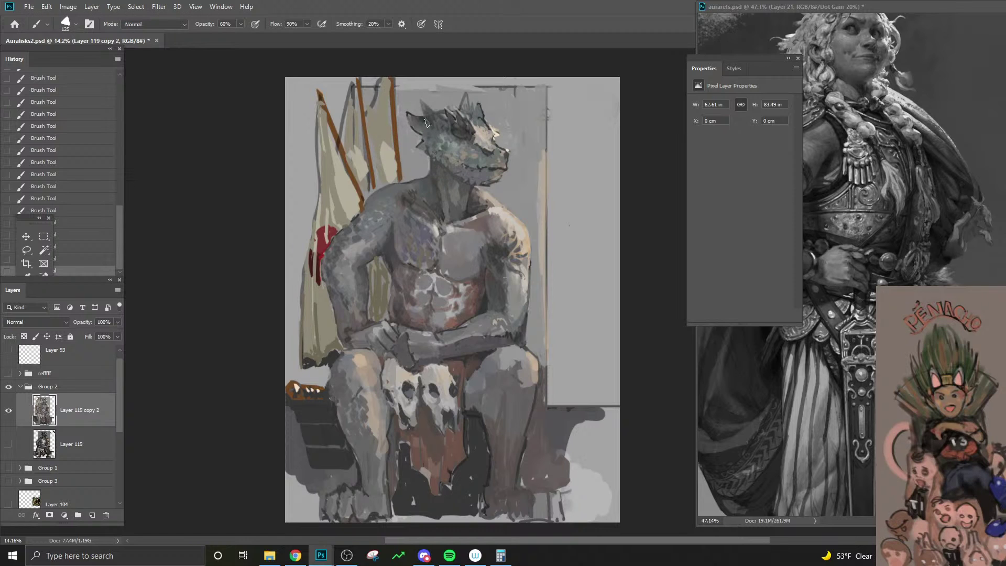
- Reduce the brush to 40 px, undo a stray horn stroke and refine the brow with fine strokes
key("bracketleft")
key("bracketleft")
key("bracketleft")
key("bracketleft")
key("bracketleft")
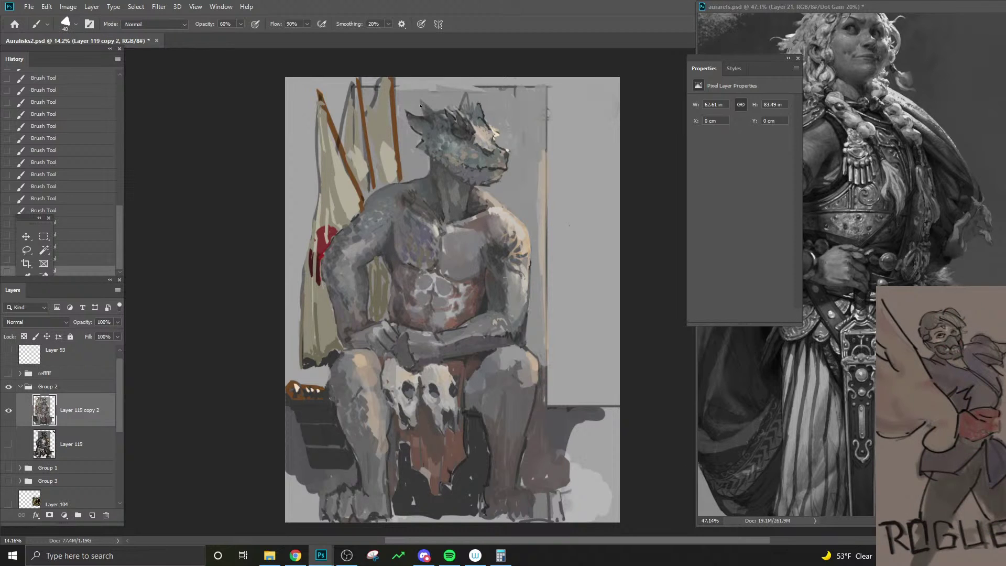
left_click_drag(420, 105, 424, 113)
key("ctrl+z")
mouse_move(487, 119)
left_mouse_down()
mouse_move(492, 131)
mouse_move(473, 131)
mouse_move(472, 140)
left_mouse_up()
- Sample the teal on the cheek and set the foreground colour to the lighter teal 9eb8b2
left_click(455, 143, "alt")
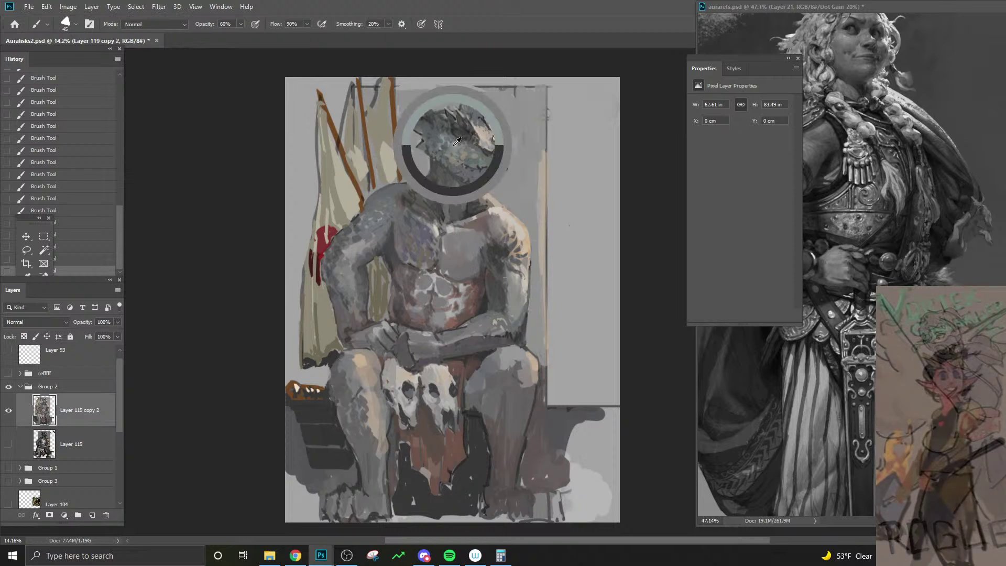
key("bracketright")
left_click(455, 145, "alt")
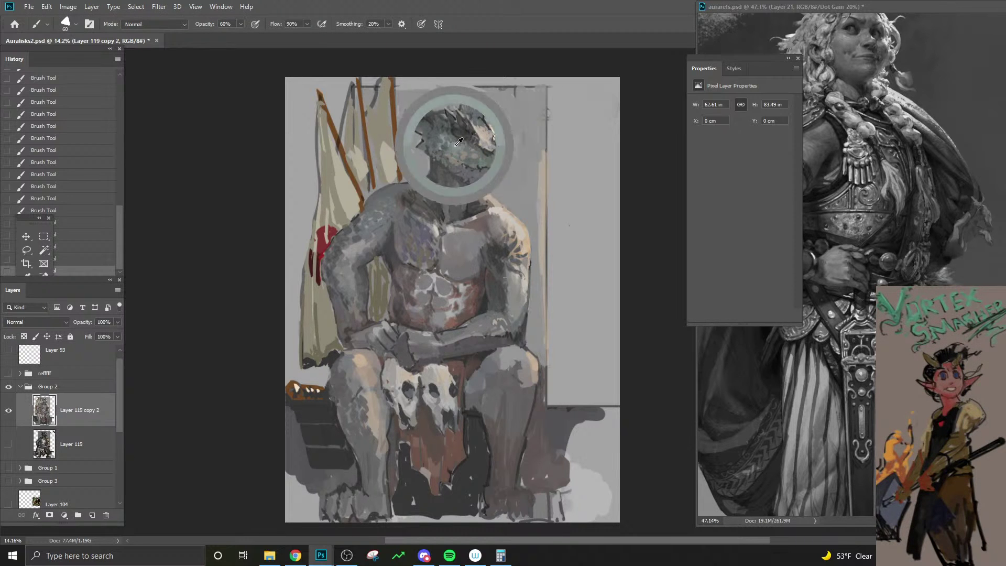
key("i")
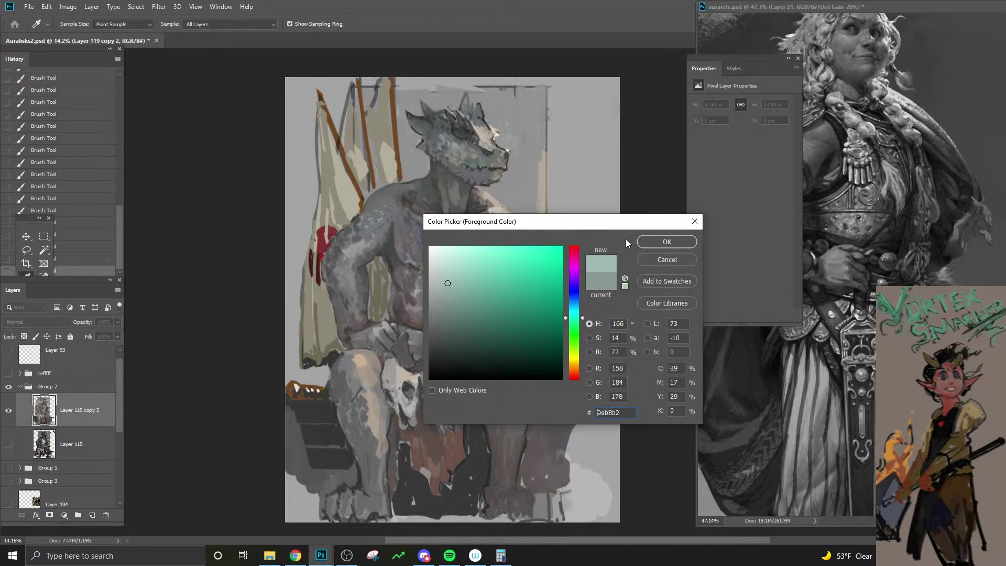
left_click(668, 241)
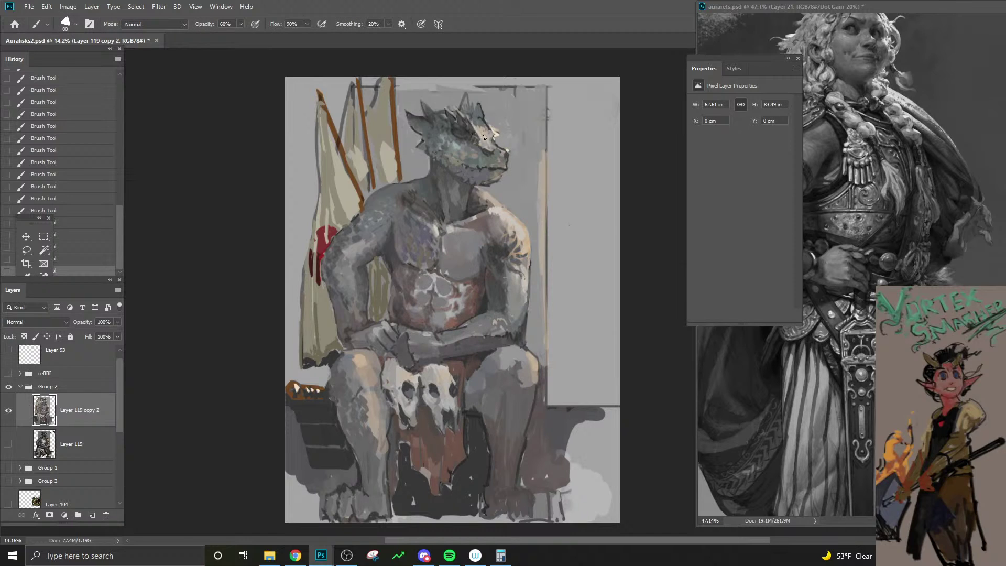
- Dab teal scale highlights over the cheek and brow with a 70 to 90 px brush, then lower the opacity to 40%
key("bracketleft")
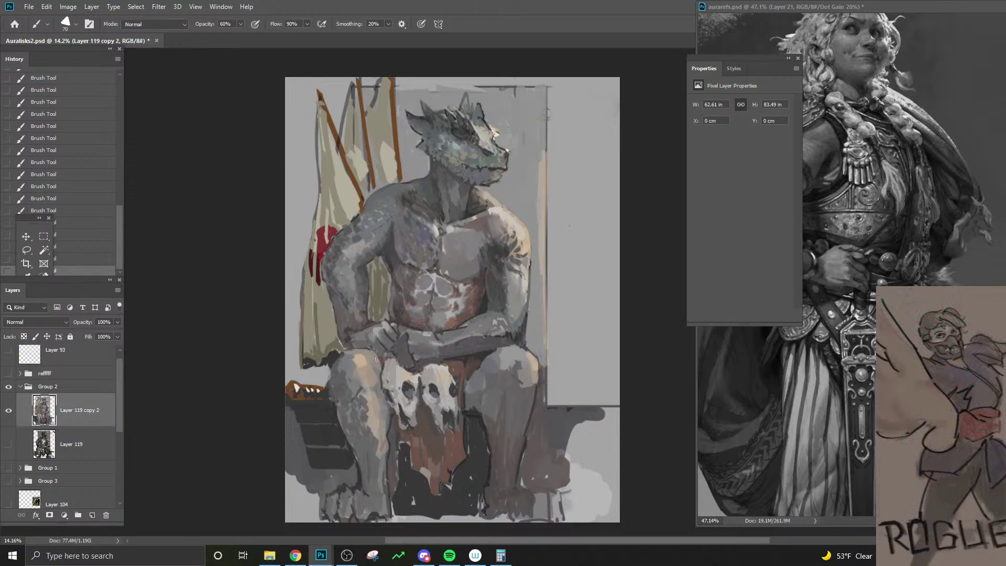
key("bracketright")
key("bracketright")
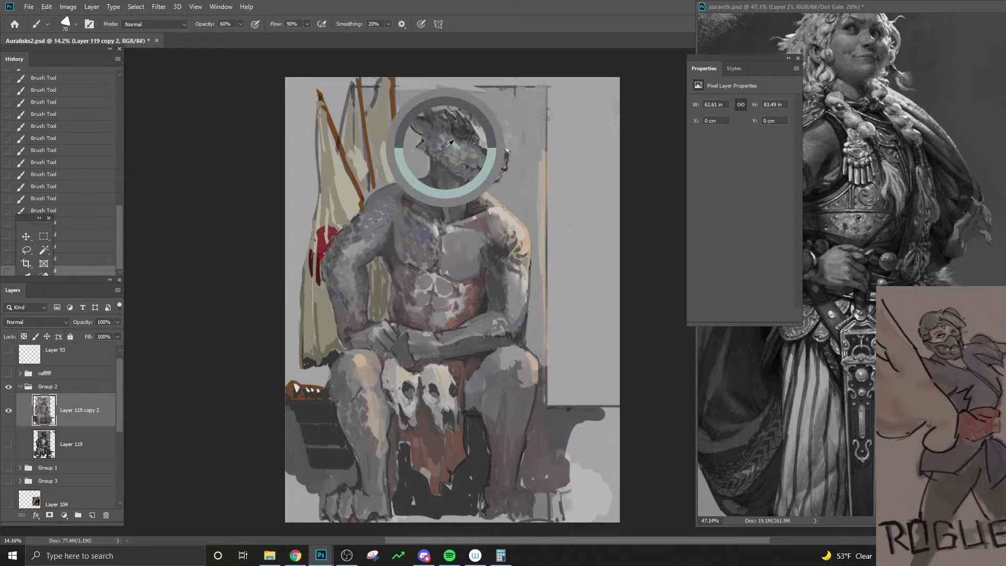
key("8")
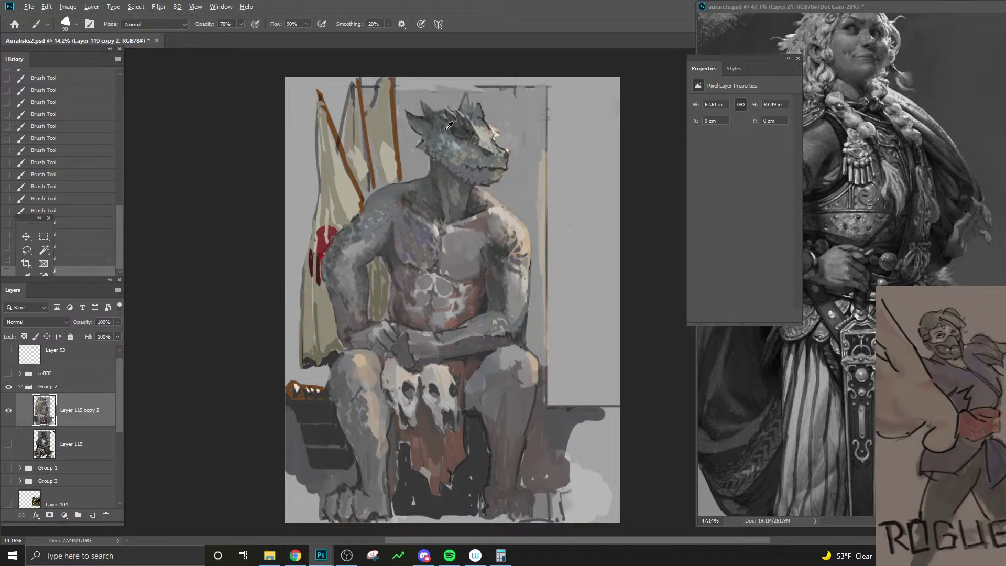
key("bracketright")
key("4")
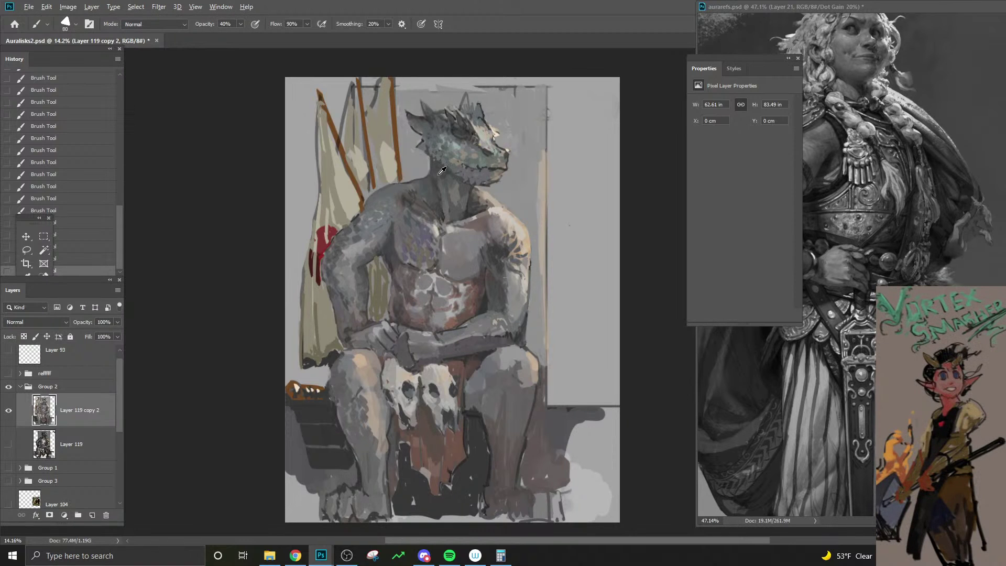
- Reduce the brush to 70 px and set the foreground colour to the dark brown 483f3a
key("bracketleft")
key("bracketleft")
key("alt+shift+c")
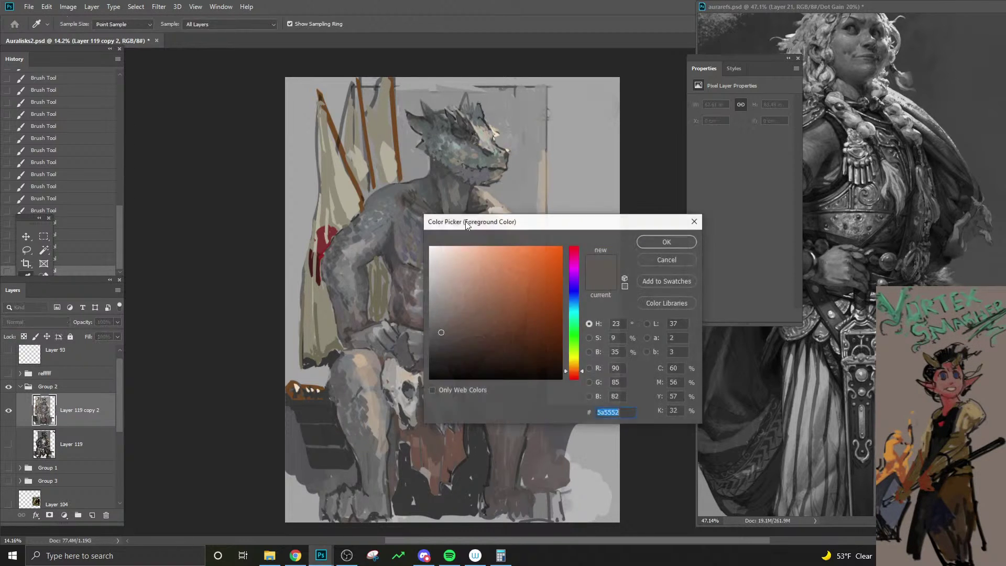
left_click(455, 342)
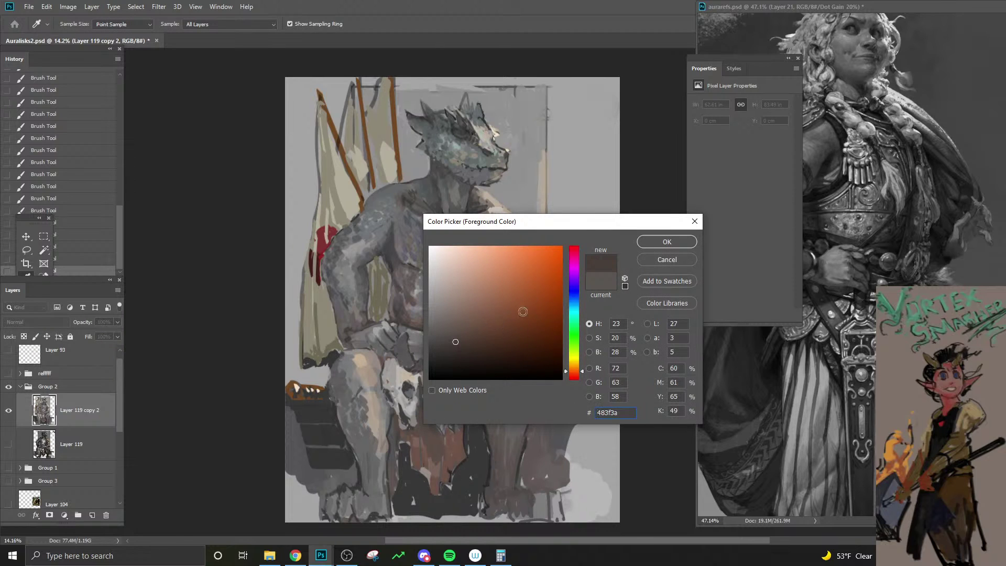
left_click(641, 244)
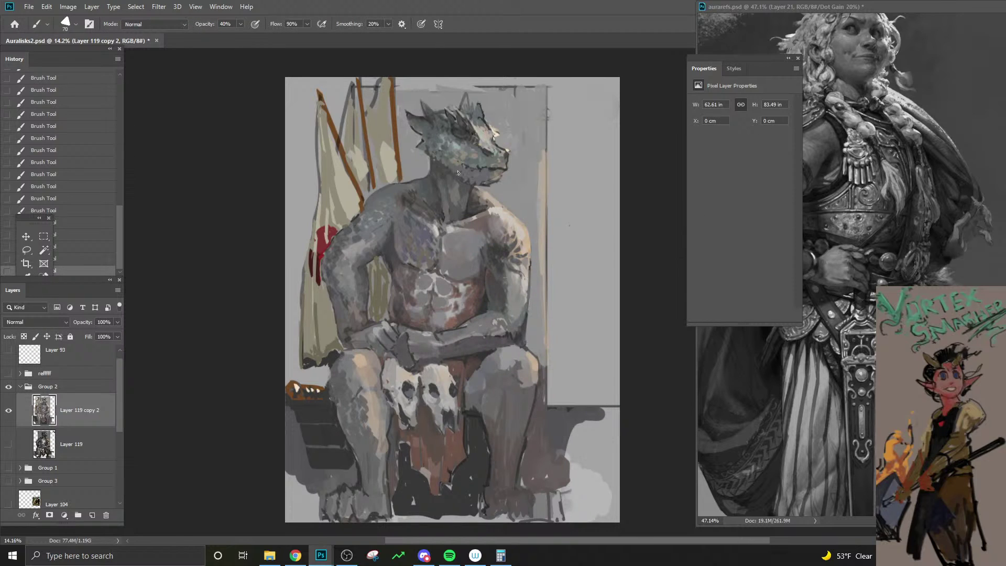
- Shade the jaw and back of the head with a 100 px brush at 70% opacity, reducing the brush to 60 px
key("bracketright")
key("bracketright")
key("bracketright")
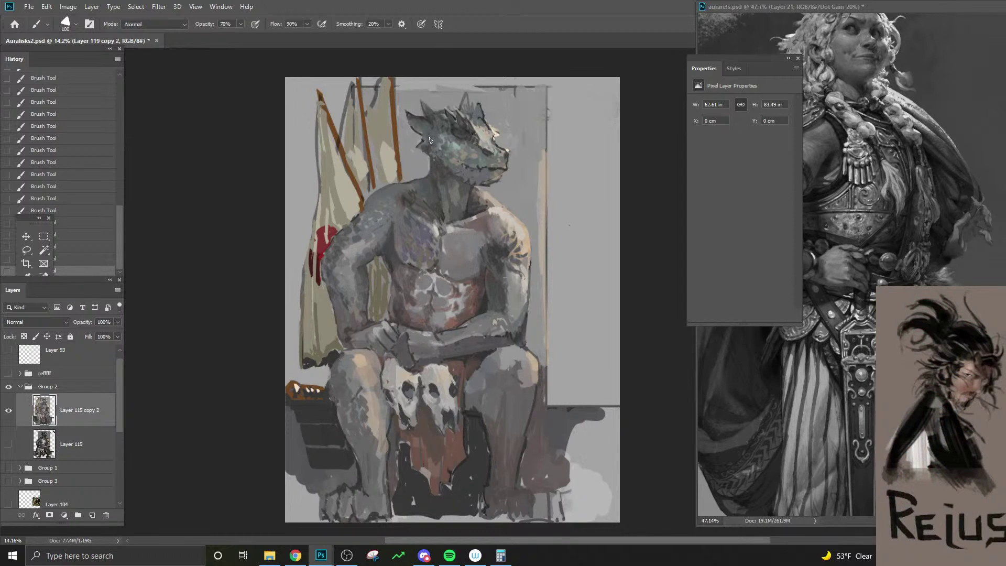
key("bracketleft")
key("bracketright")
key("bracketleft")
key("bracketleft")
key("bracketleft")
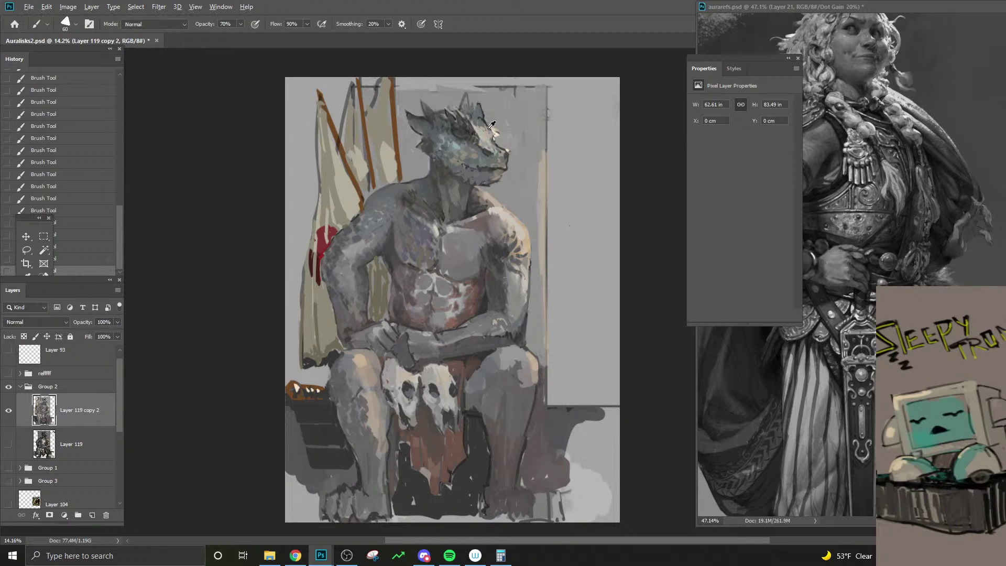
- Touch up the brow, sample teal from beside the eye and add small highlights around the eye
left_click_drag(476, 128, 475, 131)
key("alt")
left_click(448, 217, "alt")
left_click(456, 143, "alt")
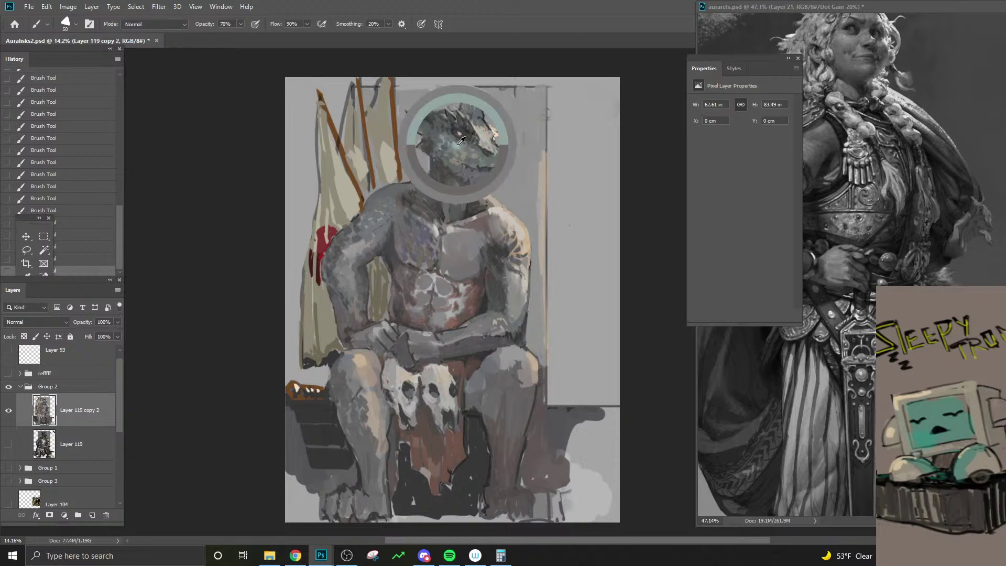
key("1")
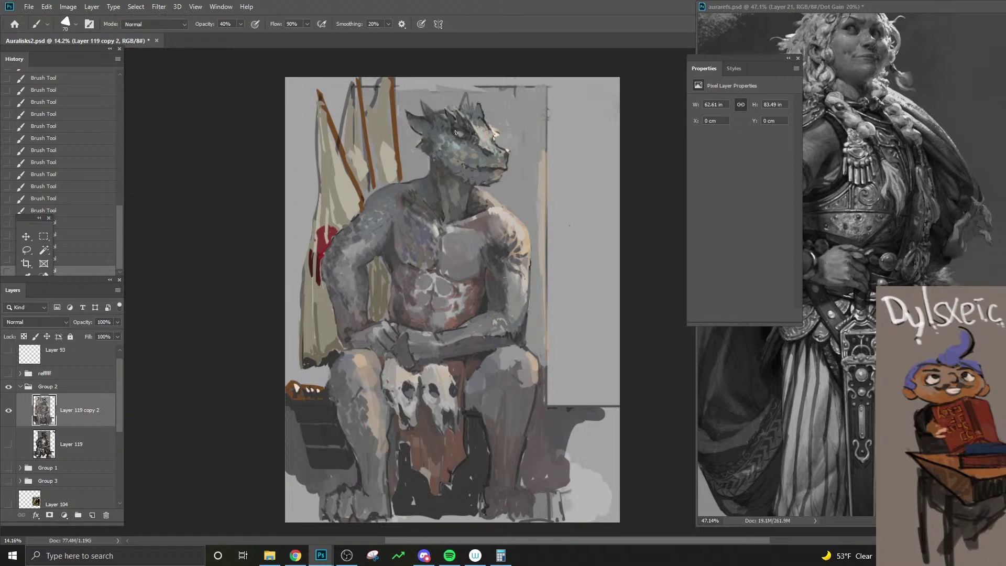
- Sample tones around the eye and brow and refine the eye area with a 45 to 60 px brush at 40% opacity
left_click(459, 134, "alt")
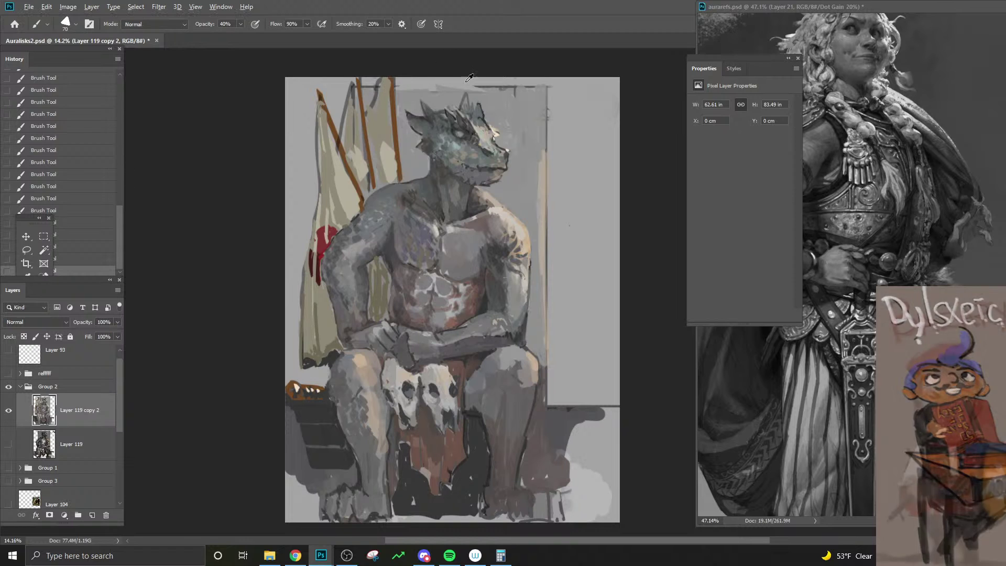
left_click(469, 130, "alt")
key("bracketleft")
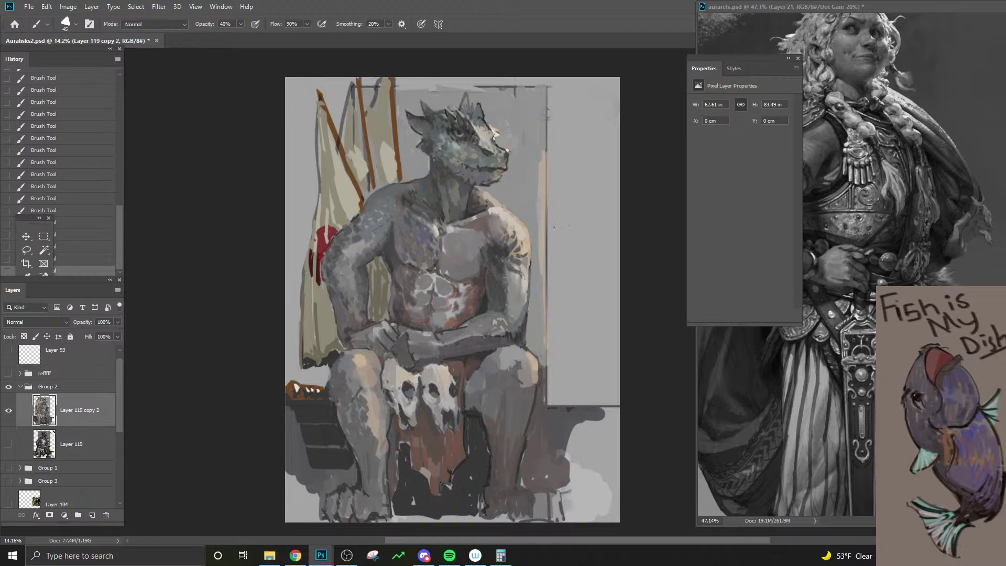
key("bracketright")
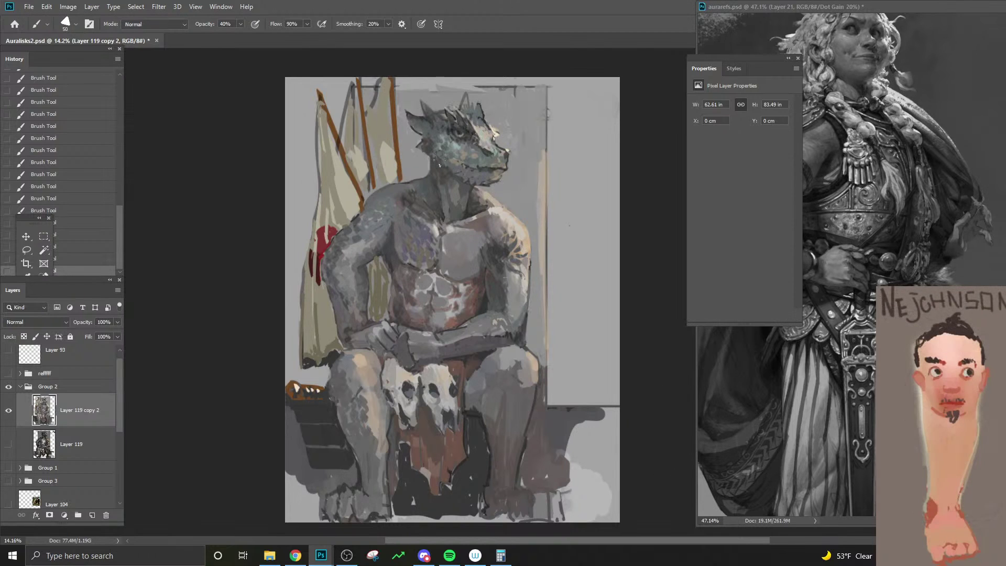
left_click(481, 126, "alt")
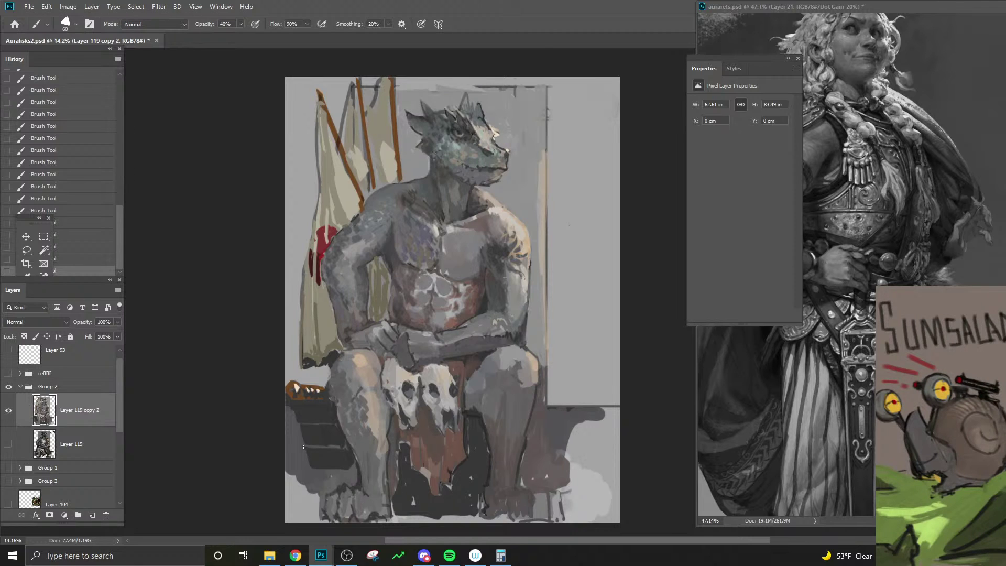
- Sample tones from the brow and cheek and blend over the head with a 90 px brush at 40% opacity
left_click(473, 134, "alt")
key("bracketright")
left_click(454, 129, "alt")
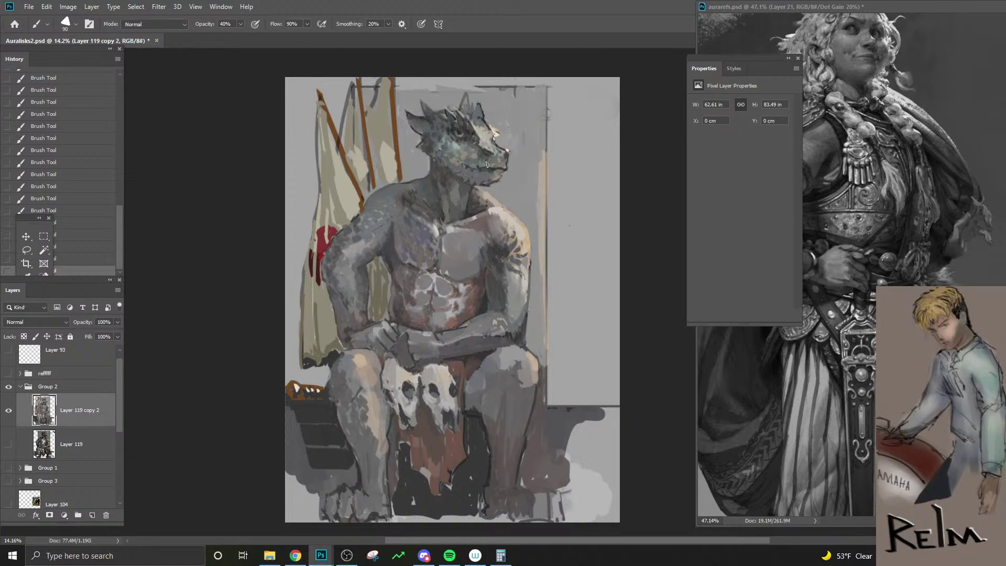
- Sample tones from the horn and snout and touch up the snout's bright upper edge with a small brush at 90% opacity
left_click(484, 109, "alt")
key("bracketleft")
key("bracketleft")
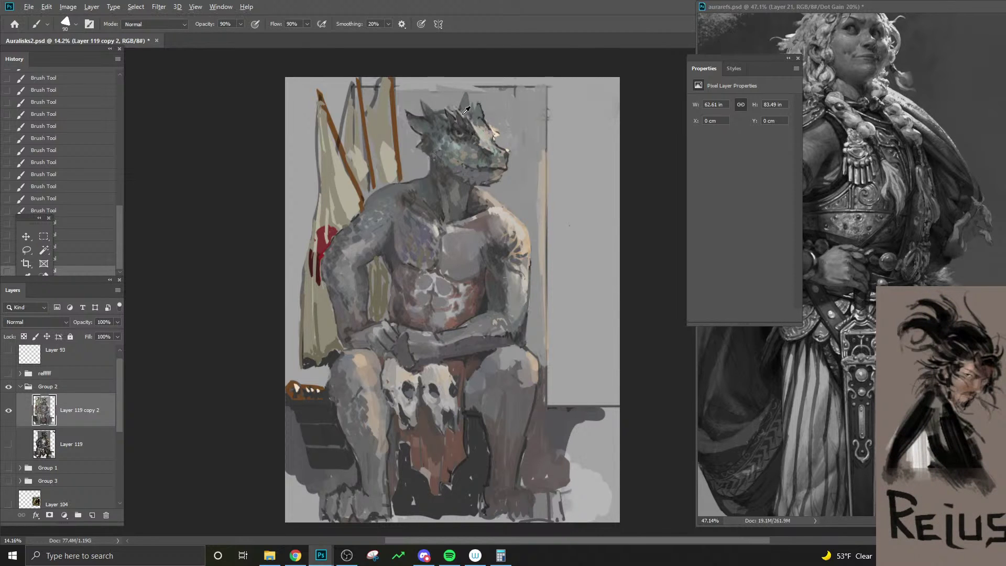
left_click(465, 110, "alt")
left_click(496, 134, "alt")
left_click_drag(488, 117, 492, 128)
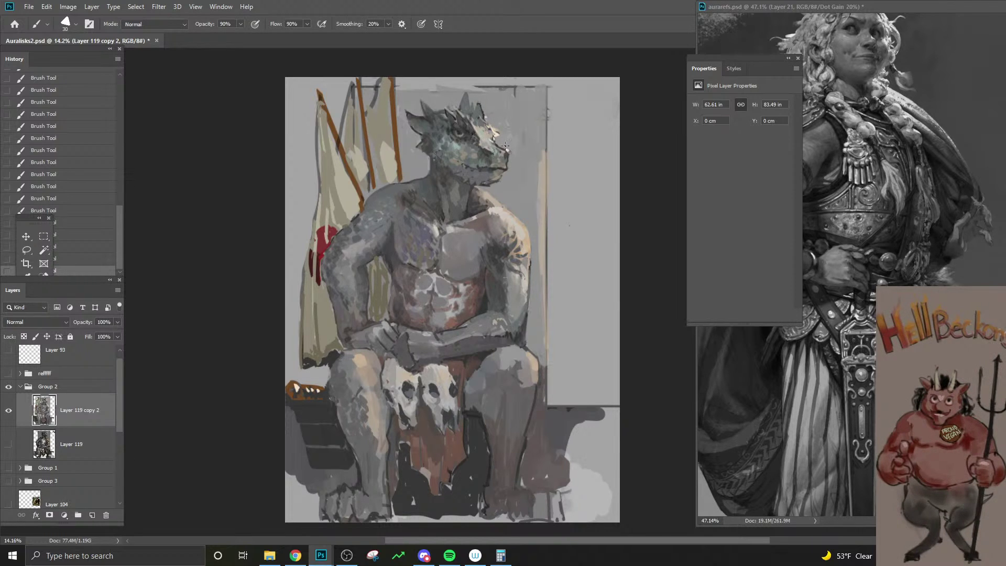
key("ctrl+z")
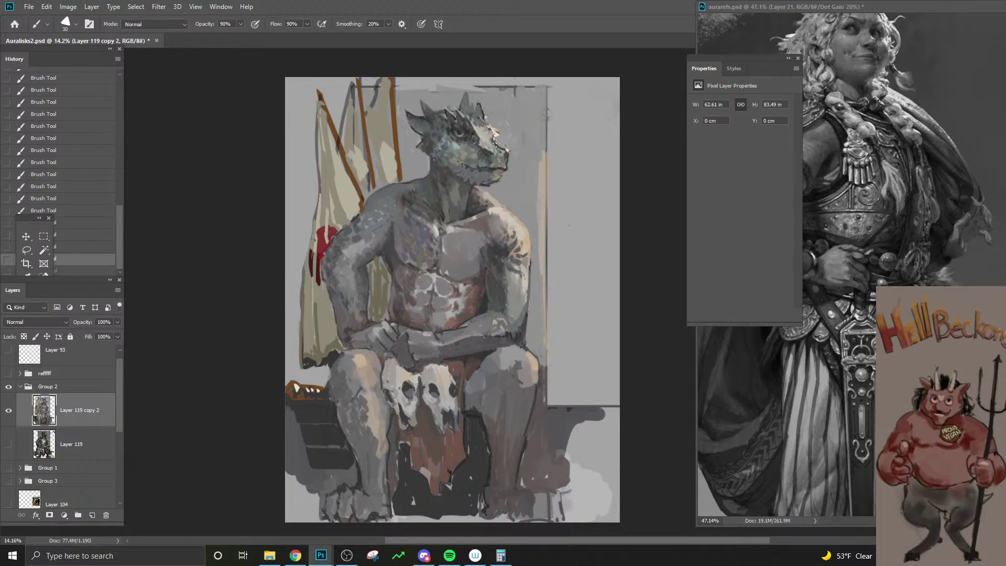
key("ctrl+shift+z")
key("bracketright")
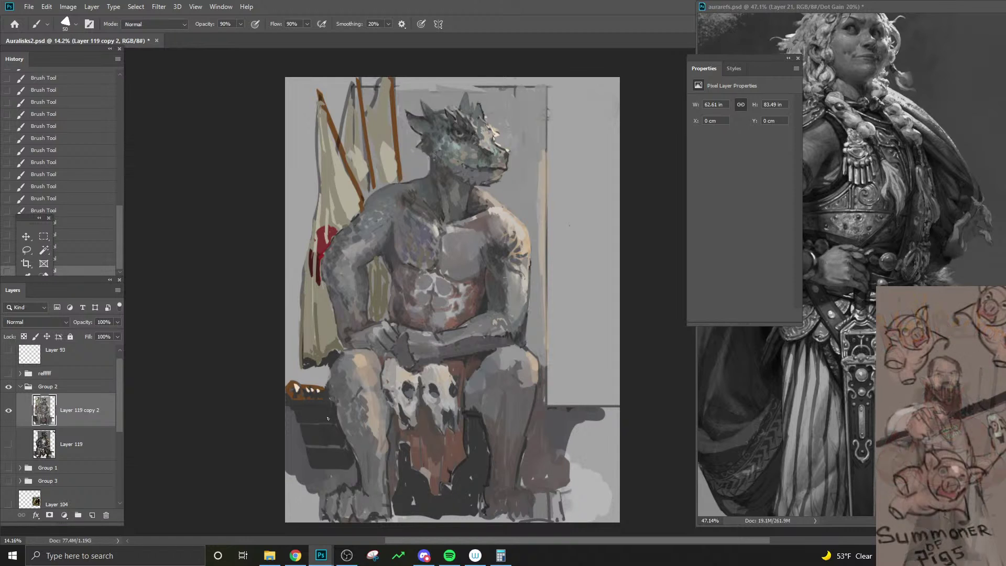
- Choose a very dark foreground colour for the neck, sample a head tone and shade below the jaw with a 100 px brush at 40% opacity
left_click(447, 181, "alt")
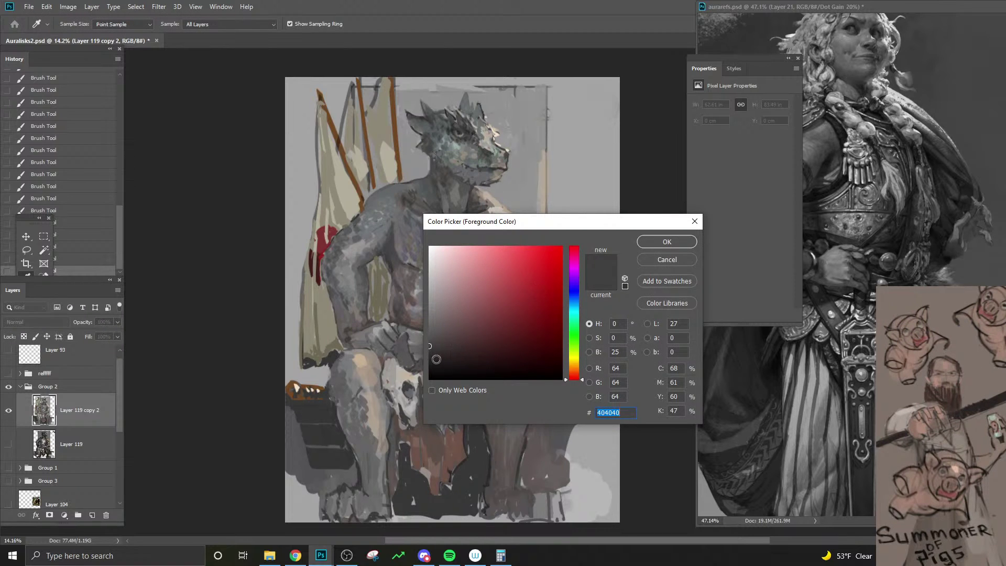
left_click(437, 360)
left_click(673, 244)
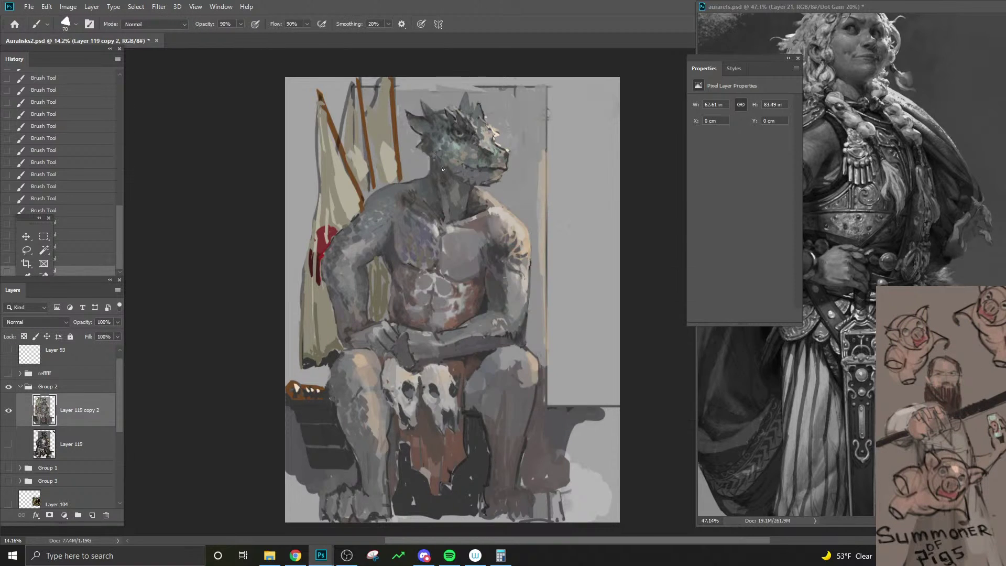
left_click(468, 132, "alt")
key("bracketright")
key("bracketright")
key("4")
key("ctrl+z")
key("ctrl+shift+z")
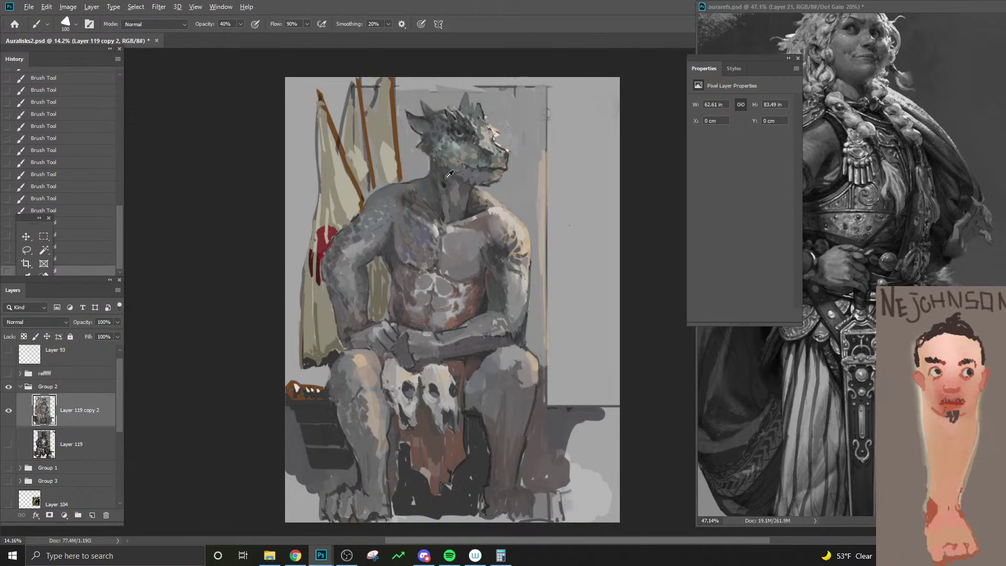
- Blend the neck and the back of the jaw with a 150 to 175 px brush at 40% opacity
key("bracketright")
key("bracketright")
key("bracketleft")
key("bracketleft")
key("bracketleft")
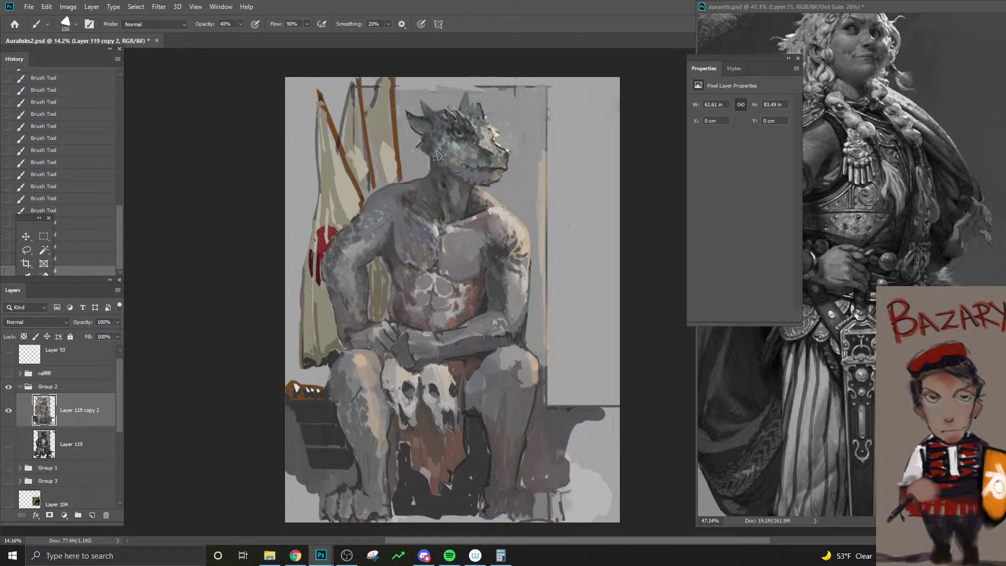
key("bracketright")
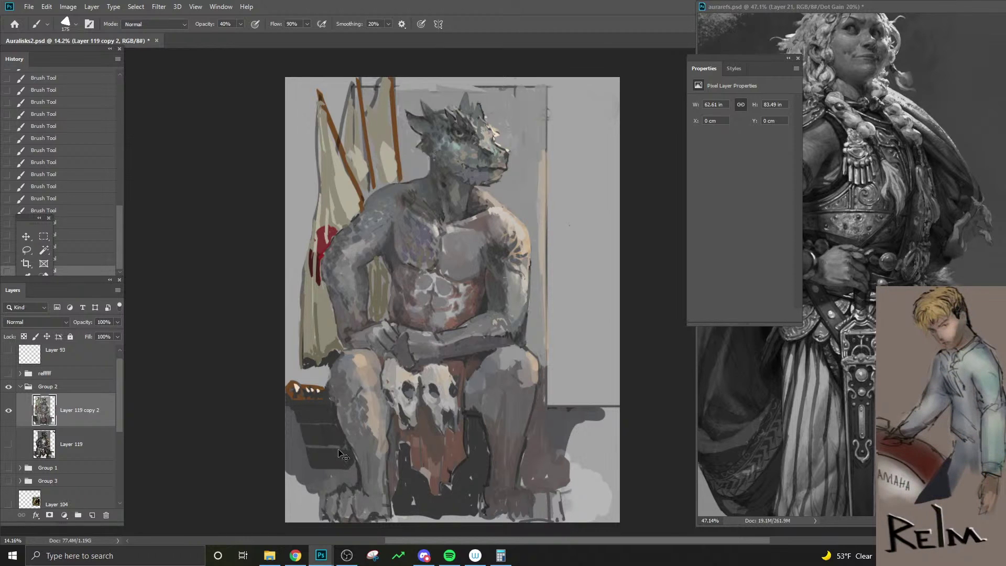
key("ctrl+y")
key("ctrl+y")
- Rework the side of the belly and the ribs below the chest with sampled tones, using a 50 to 60 px brush at 90% opacity
left_click(386, 287, "alt")
key("9")
key("bracketleft")
key("bracketleft")
key("bracketleft")
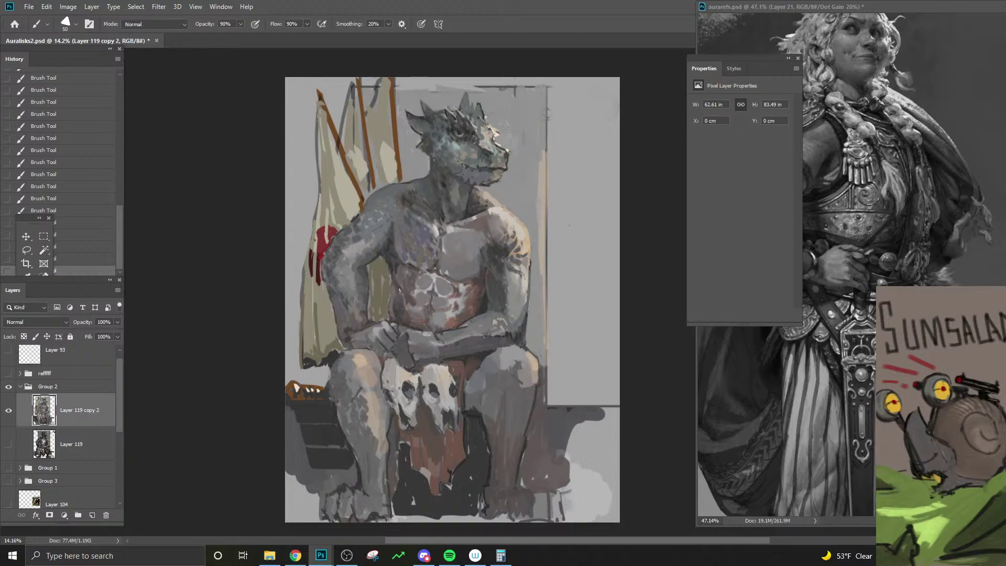
key("ctrl+z")
mouse_move(399, 290)
left_mouse_down()
mouse_move(408, 300)
mouse_move(417, 287)
left_mouse_up()
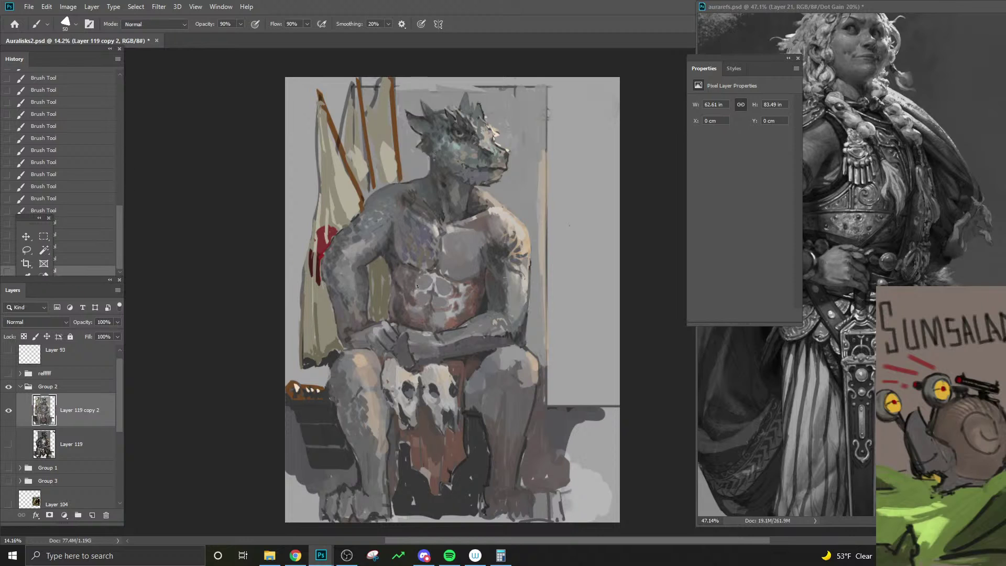
left_click(432, 238, "alt")
left_click_drag(427, 230, 408, 282)
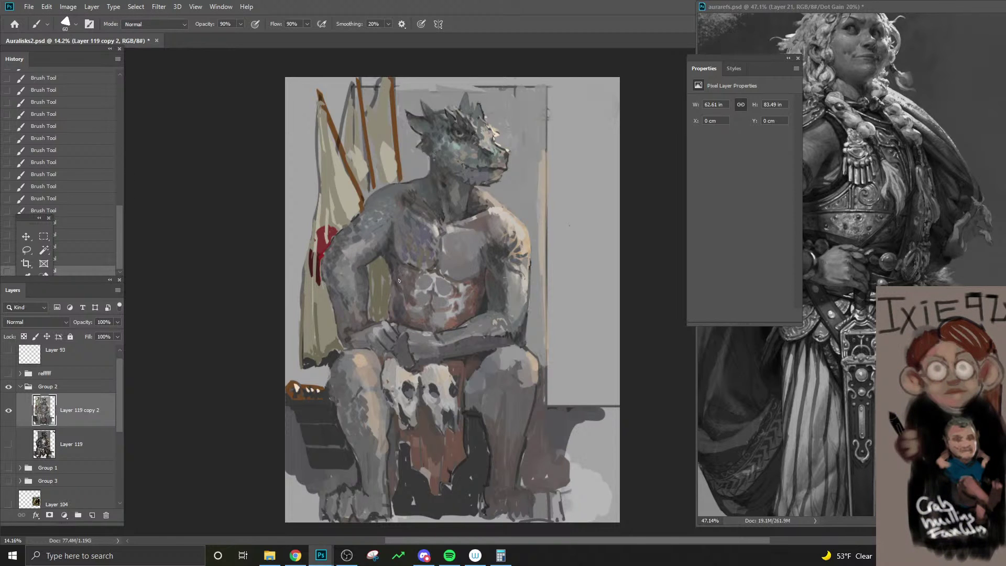
- Repaint the banner edge beside the elbow with a sampled cloth tone and fill in the orange-brown top of the crate
mouse_move(269, 555)
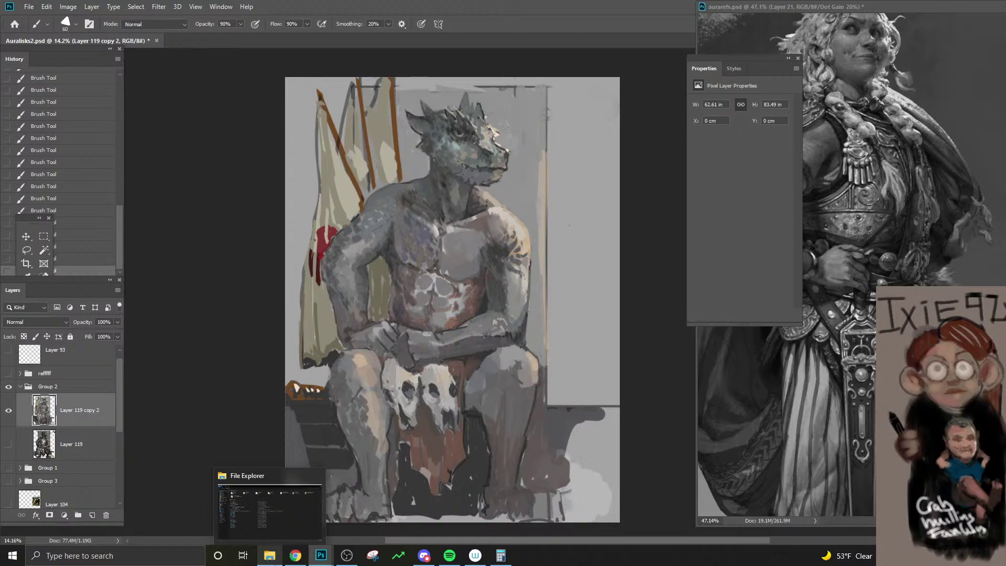
left_click(376, 306, "alt")
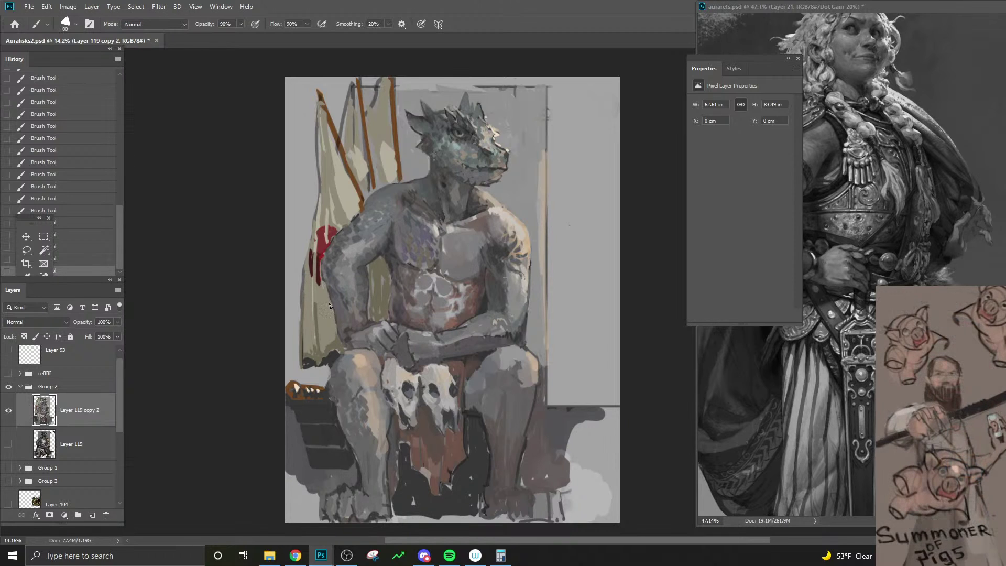
mouse_move(330, 307)
left_mouse_down()
mouse_move(329, 349)
mouse_move(326, 284)
mouse_move(326, 344)
left_mouse_up()
left_click_drag(289, 381, 302, 382)
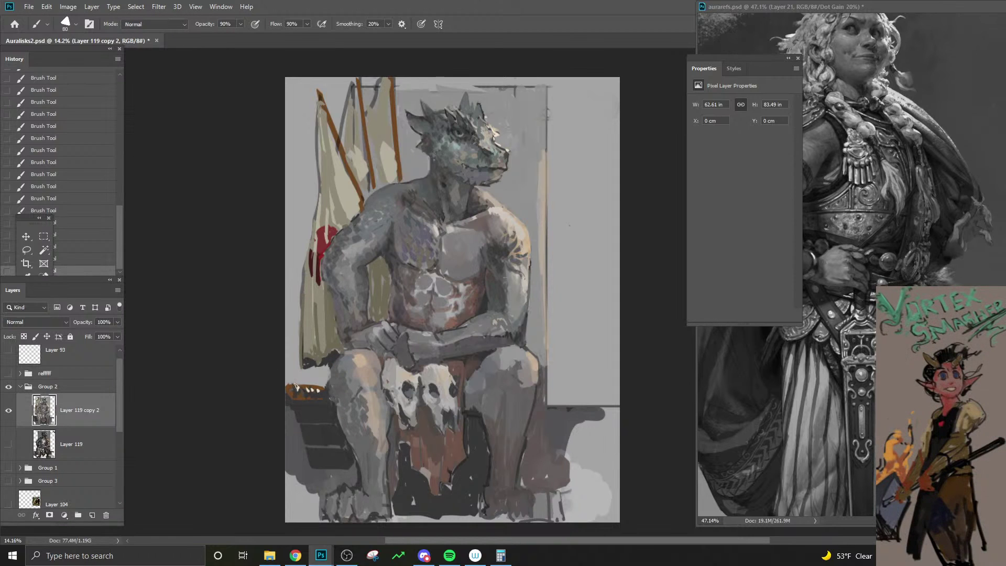
mouse_move(314, 393)
left_mouse_down()
mouse_move(300, 395)
mouse_move(331, 390)
left_mouse_up()
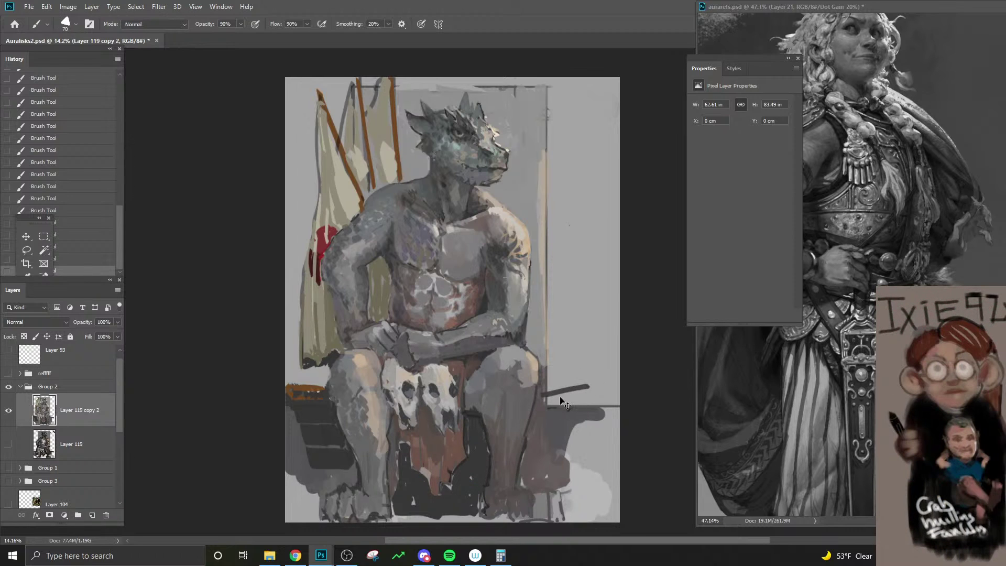
- Sketch a dark outline of a slanted, sheath-like prop with a handle beside the seated figure's knee, using a 60 px brush
key("ctrl+z")
mouse_move(541, 393)
left_mouse_down()
mouse_move(588, 392)
mouse_move(620, 498)
mouse_move(551, 421)
mouse_move(586, 518)
left_mouse_up()
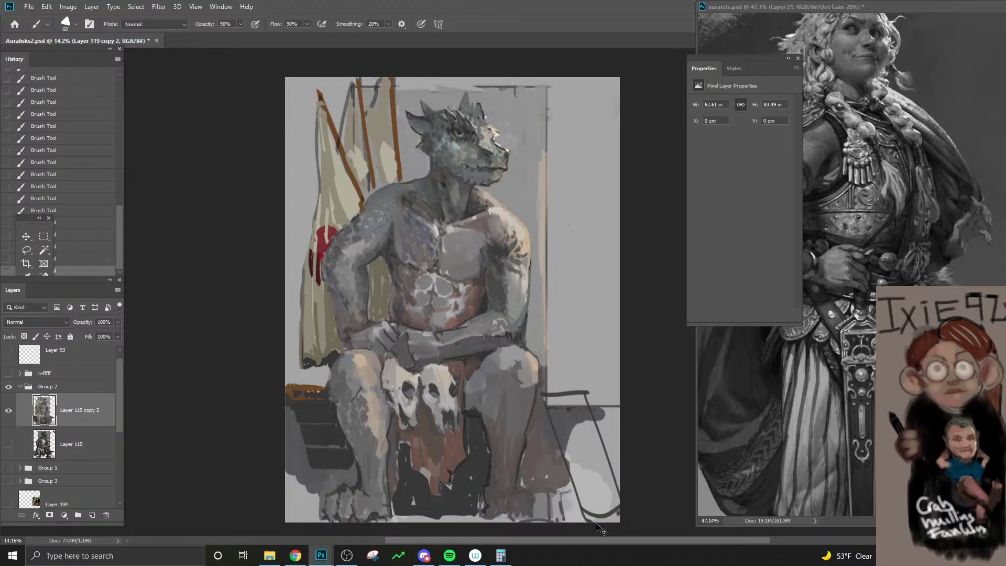
key("ctrl+z")
key("ctrl+shift+z")
mouse_move(621, 492)
left_mouse_down()
mouse_move(588, 475)
mouse_move(581, 391)
left_mouse_up()
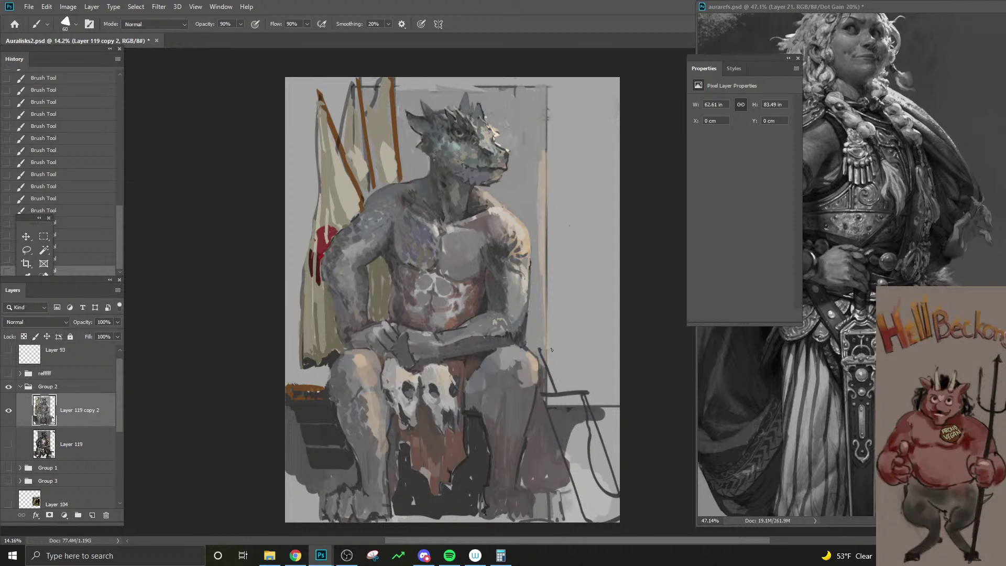
left_click_drag(540, 348, 566, 390)
- Set the foreground colour to 57554f, block in the slanted prop's body with a 125 px brush and fill its handle reddish brown
key("n")
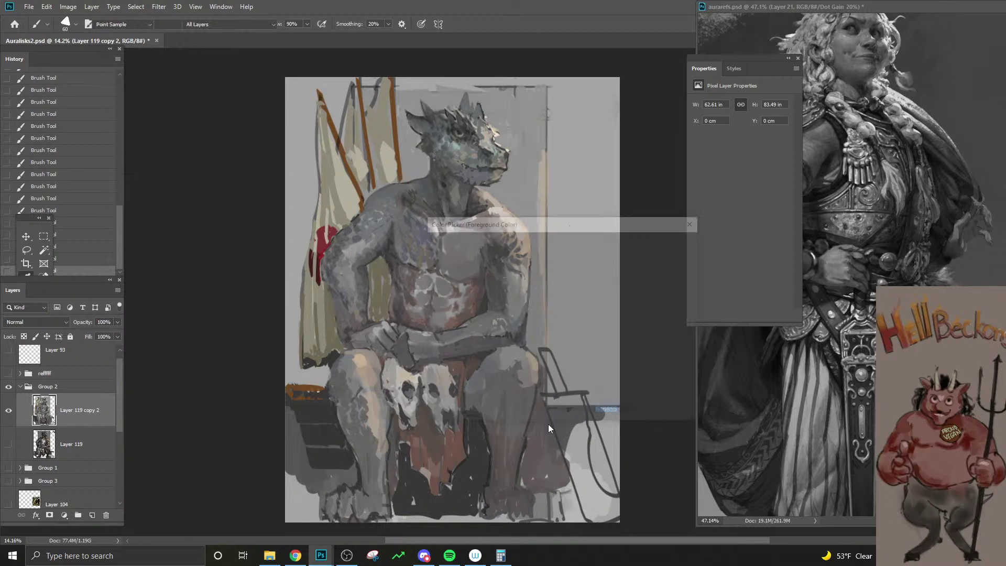
left_click(470, 343)
left_click(440, 334)
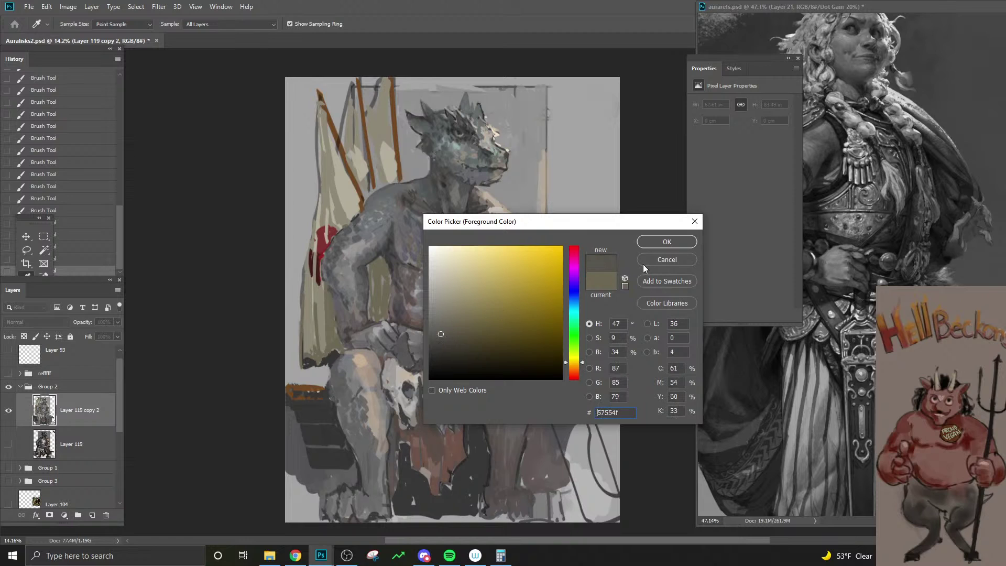
left_click(661, 242)
mouse_move(548, 398)
left_mouse_down()
mouse_move(581, 393)
mouse_move(554, 403)
mouse_move(570, 417)
mouse_move(574, 401)
mouse_move(586, 408)
mouse_move(565, 436)
mouse_move(581, 427)
mouse_move(569, 459)
mouse_move(582, 504)
mouse_move(578, 429)
mouse_move(595, 516)
mouse_move(600, 489)
mouse_move(605, 521)
left_mouse_up()
key("bracketright")
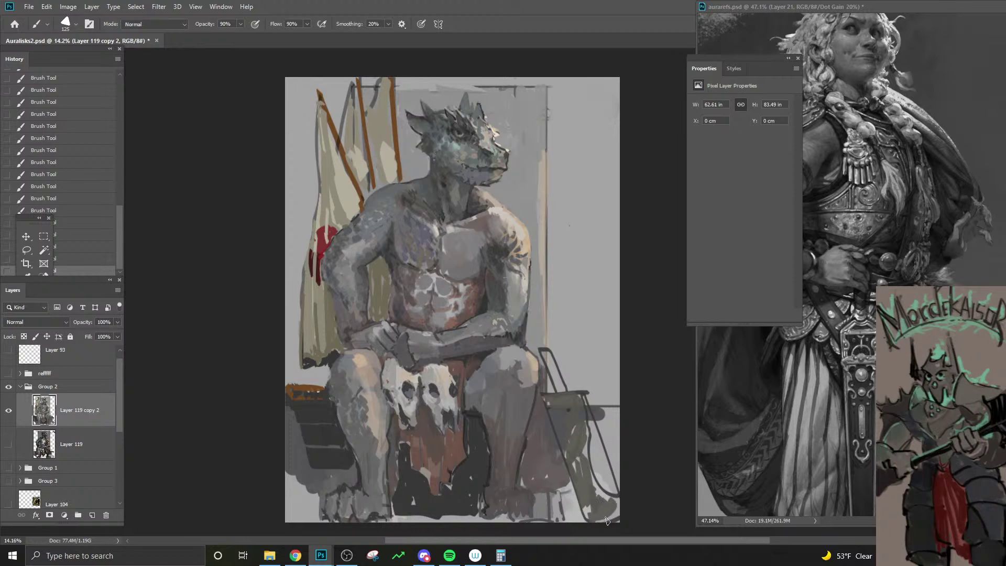
key("bracketright")
left_click_drag(548, 354, 560, 384)
- Sketch dark angular plank outlines behind the head and shoulder with a 60 px brush and add a beige strip along the long edge at 200 px
left_click(475, 209, "alt")
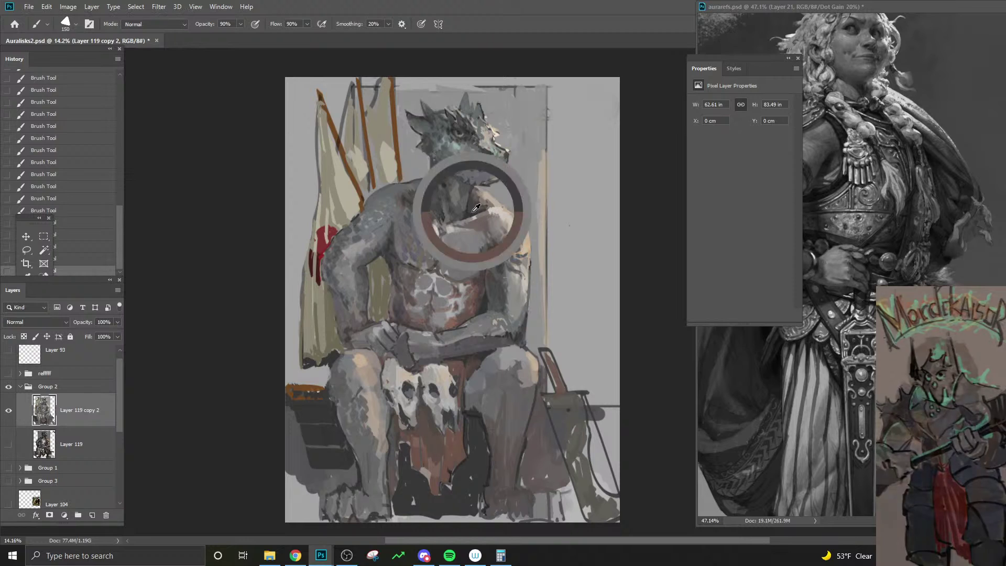
key("bracketleft")
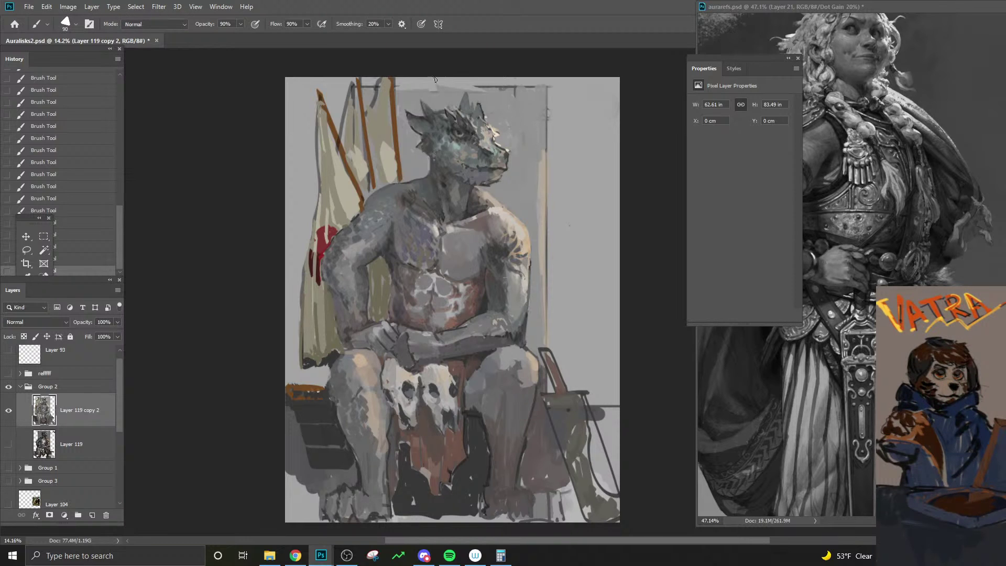
left_click_drag(425, 81, 518, 93)
key("ctrl+z")
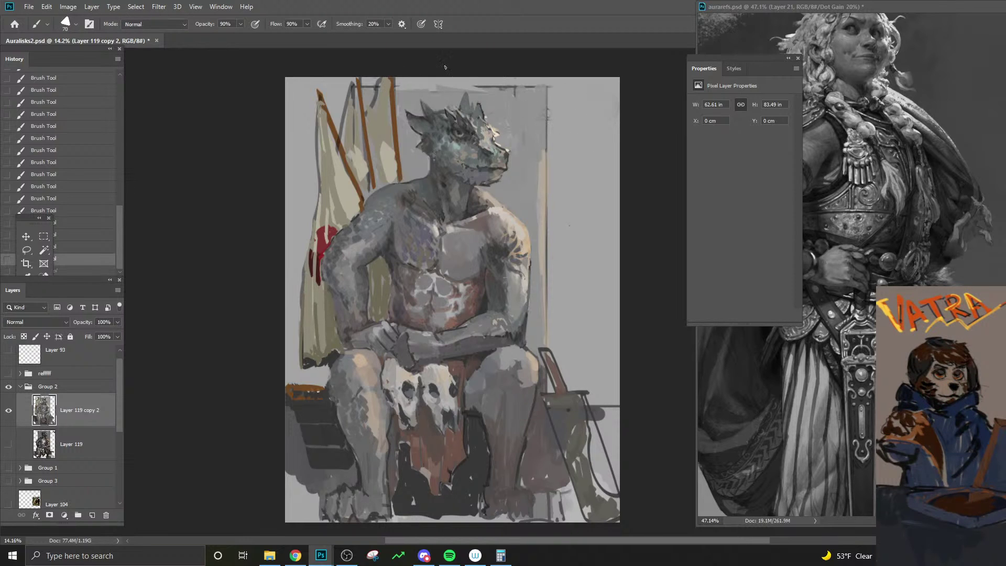
mouse_move(414, 74)
left_mouse_down()
mouse_move(569, 112)
mouse_move(605, 151)
mouse_move(569, 247)
mouse_move(550, 346)
left_mouse_up()
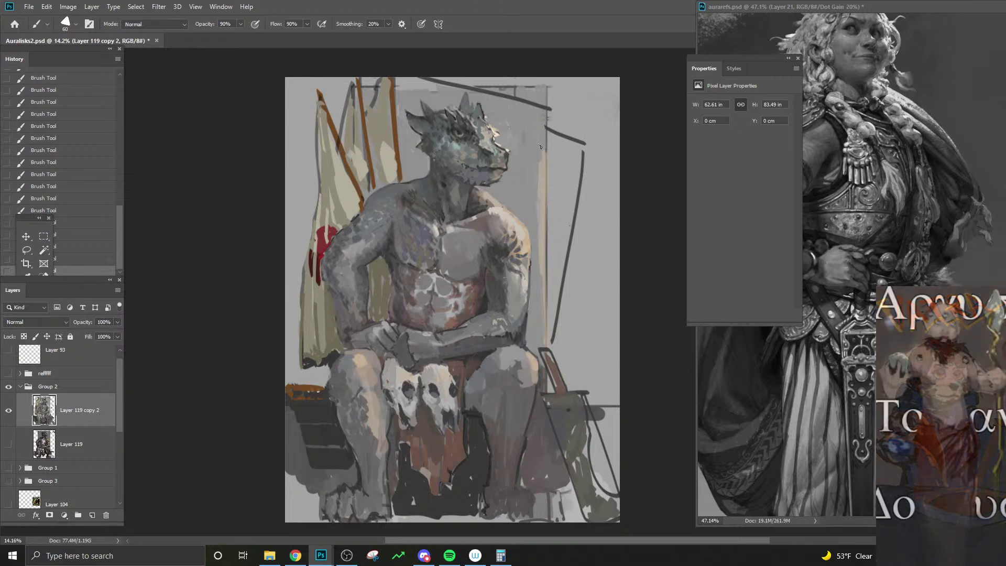
key("bracketright")
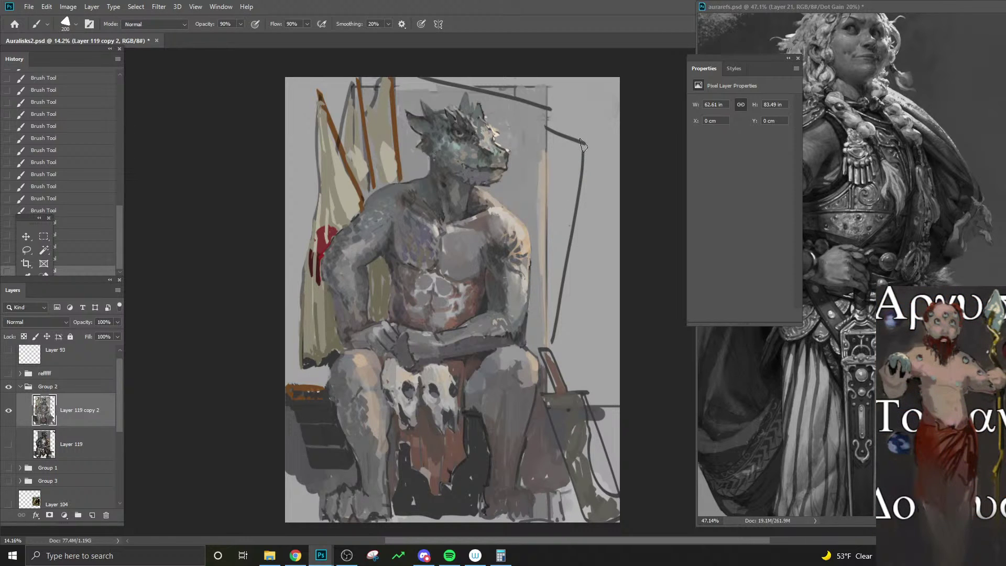
left_click_drag(582, 144, 551, 342)
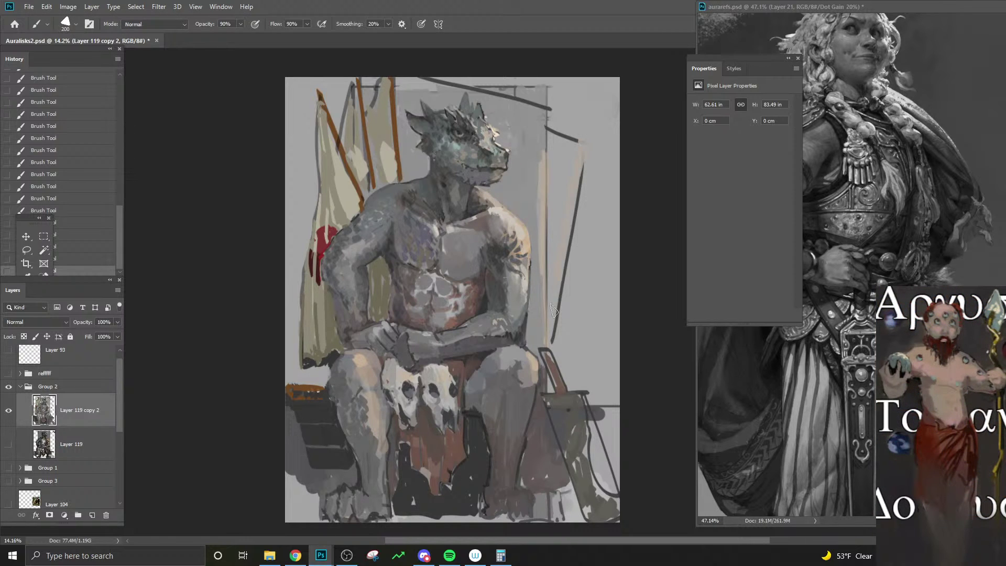
- Try broad dark strokes along both background planks with a 250 px brush
left_click(546, 106, "alt")
key("bracketright")
left_click_drag(559, 86, 548, 173)
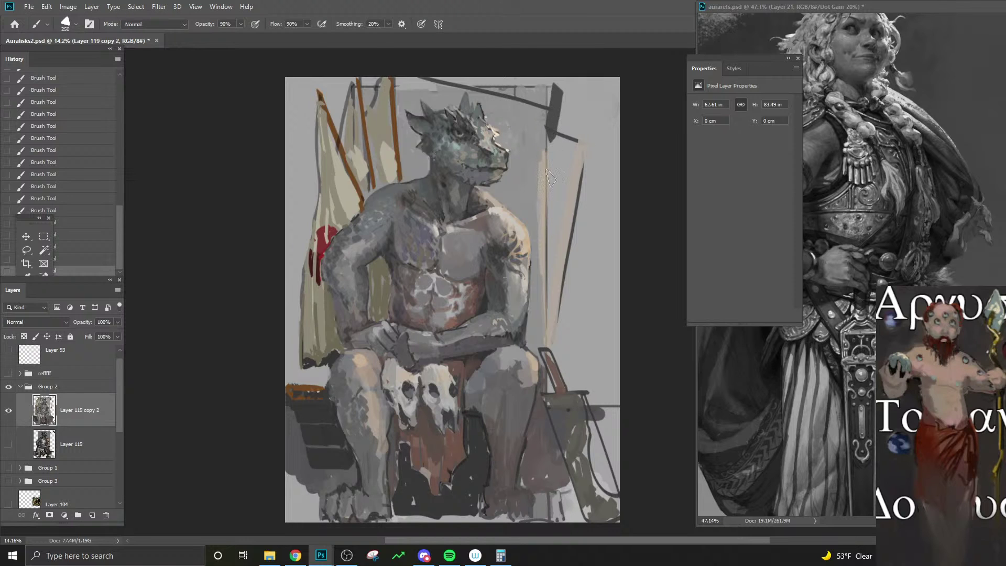
left_click_drag(589, 141, 557, 342)
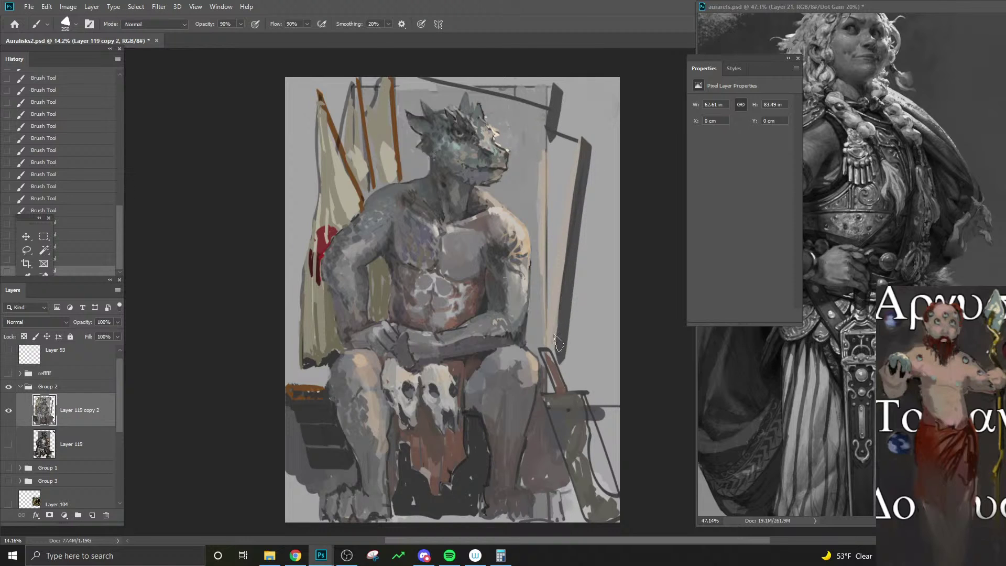
key("ctrl+z")
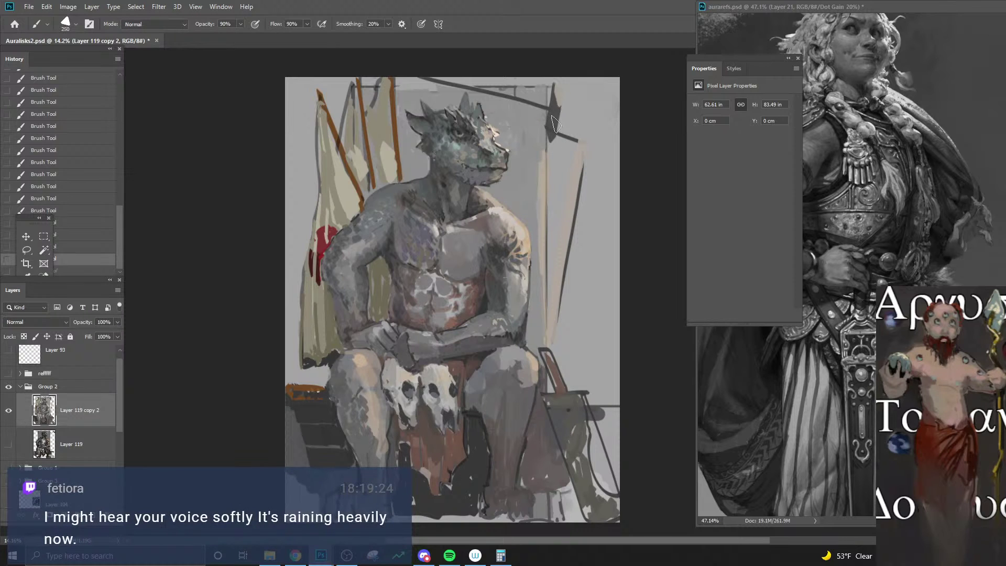
- Paint the upper background plank beige with a 250 px brush and outline its sides in dark grey with a 70 px brush
left_click_drag(556, 92, 555, 136)
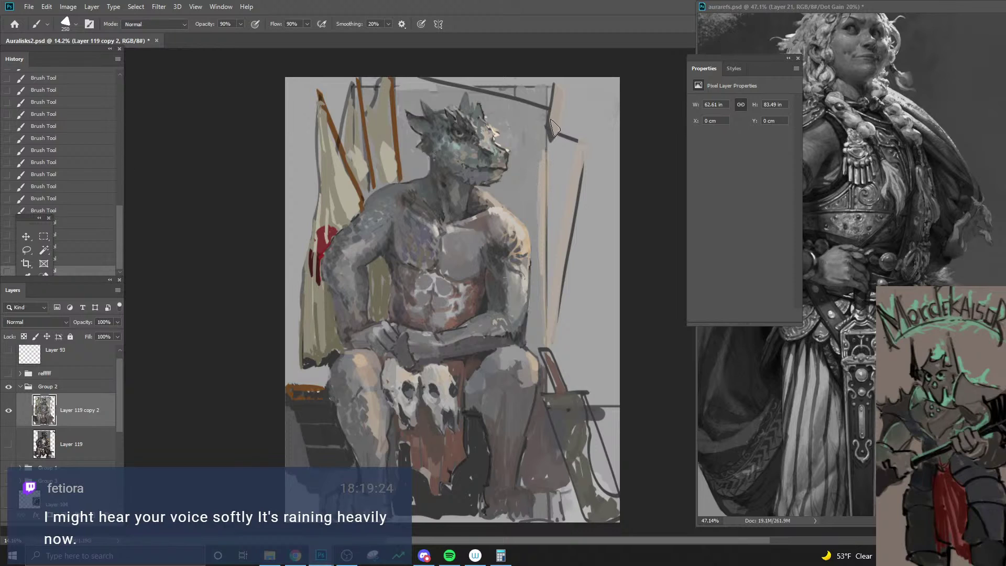
key("bracketleft")
key("bracketleft")
key("bracketleft")
key("bracketleft")
left_click_drag(553, 191, 551, 221)
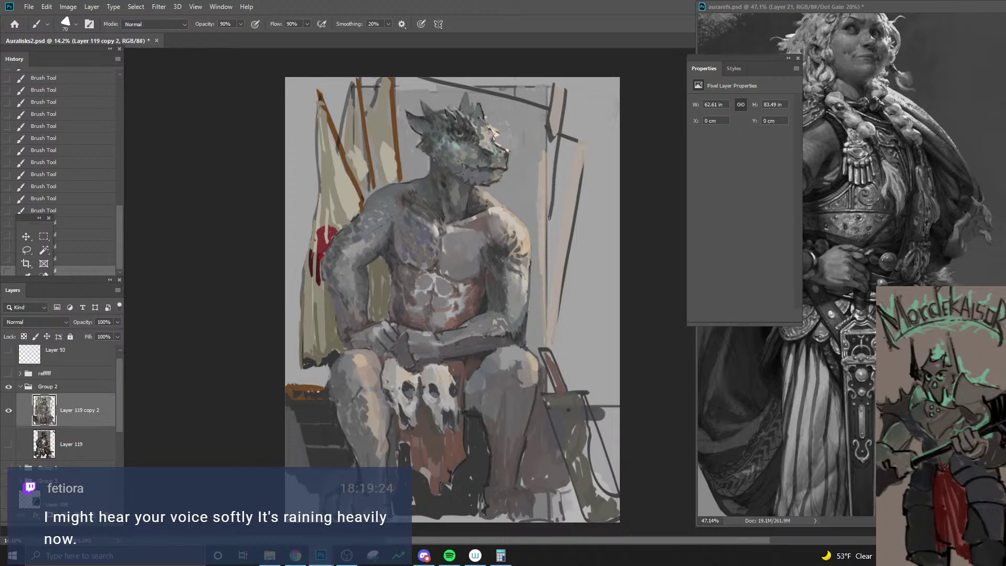
key("ctrl+z")
left_click_drag(569, 87, 556, 163)
left_click_drag(545, 214, 549, 163)
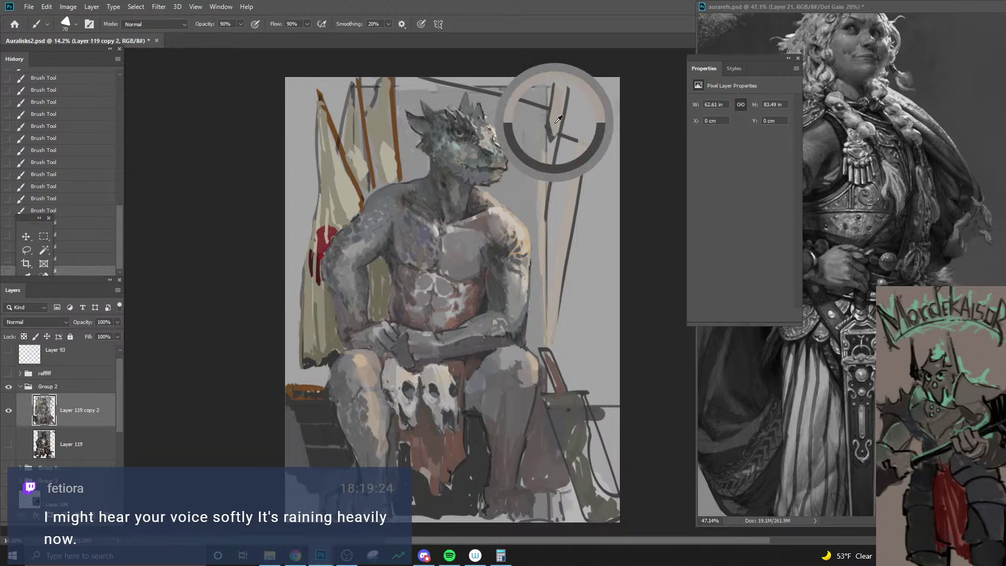
- Enlarge the brush to 100 px and cover the dark marks crossing the upper plank with beige
key("bracketright")
key("bracketright")
key("bracketright")
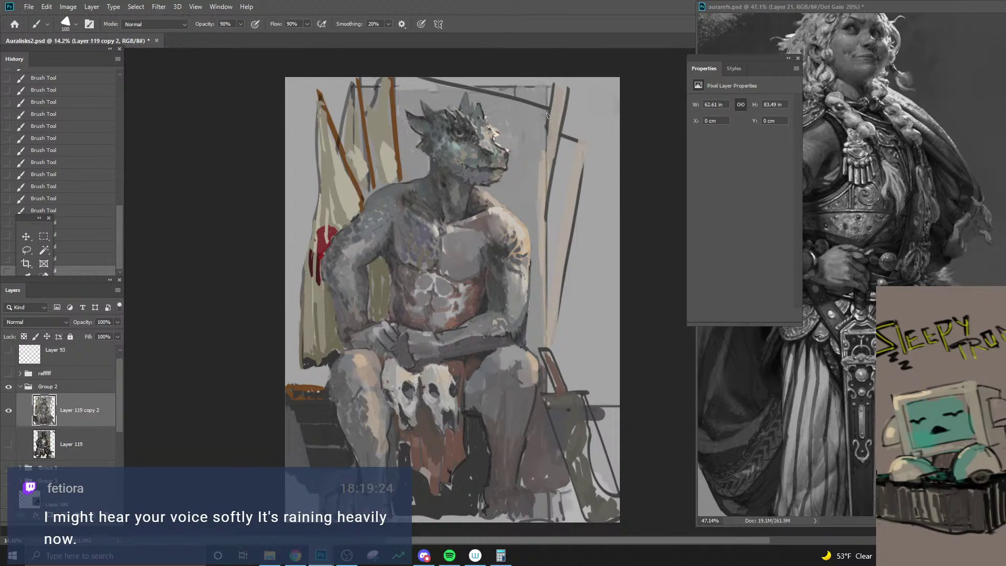
- Paint light beige-grey down the inner side of the upper background plank, enlarging the brush to 200 px
left_click_drag(547, 111, 542, 232)
key("bracketright")
key("bracketright")
key("bracketright")
key("bracketright")
key("bracketright")
left_click_drag(543, 107, 543, 273)
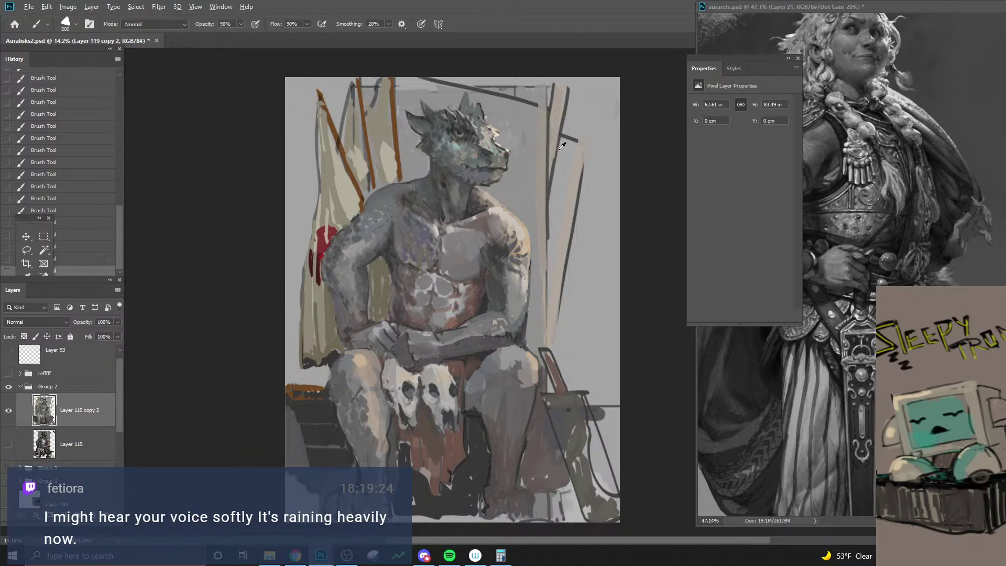
- Sample the dark grey outline colour and redraw the upper plank's inner edge with a 50 px brush
left_click(555, 170, "alt")
key("bracketleft")
key("bracketleft")
key("bracketleft")
key("bracketleft")
key("bracketleft")
key("bracketleft")
key("bracketleft")
key("bracketleft")
key("bracketleft")
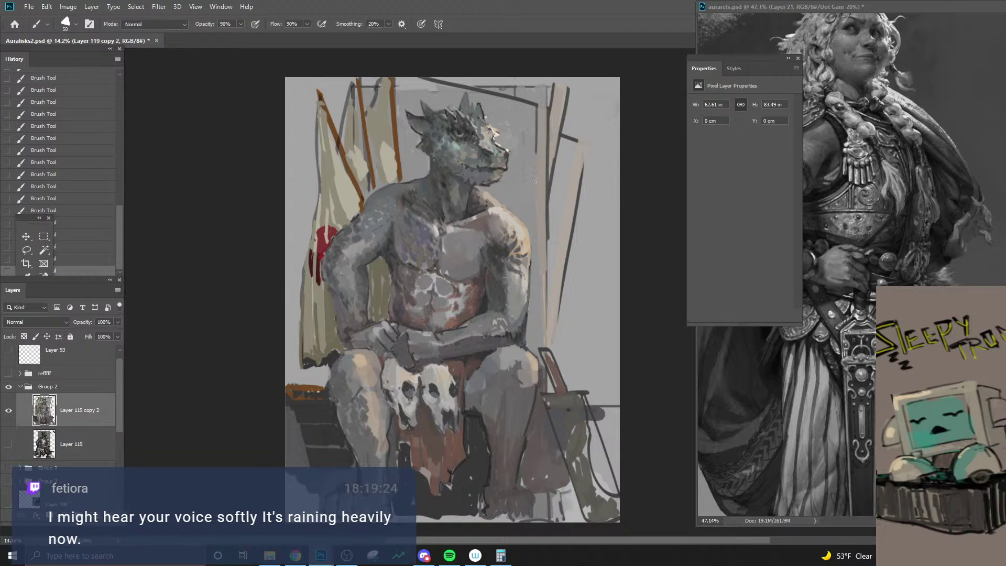
left_click_drag(537, 209, 537, 230)
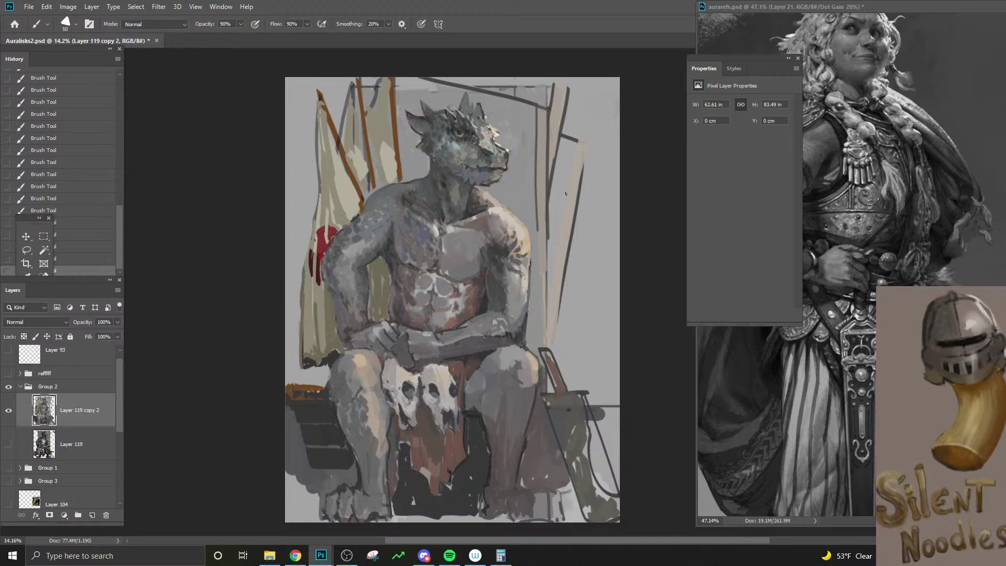
- Outline the top and long sides of the second, leaning plank in dark grey with the 50 px brush
left_click_drag(577, 140, 566, 209)
left_click_drag(587, 156, 558, 277)
left_click_drag(568, 190, 545, 297)
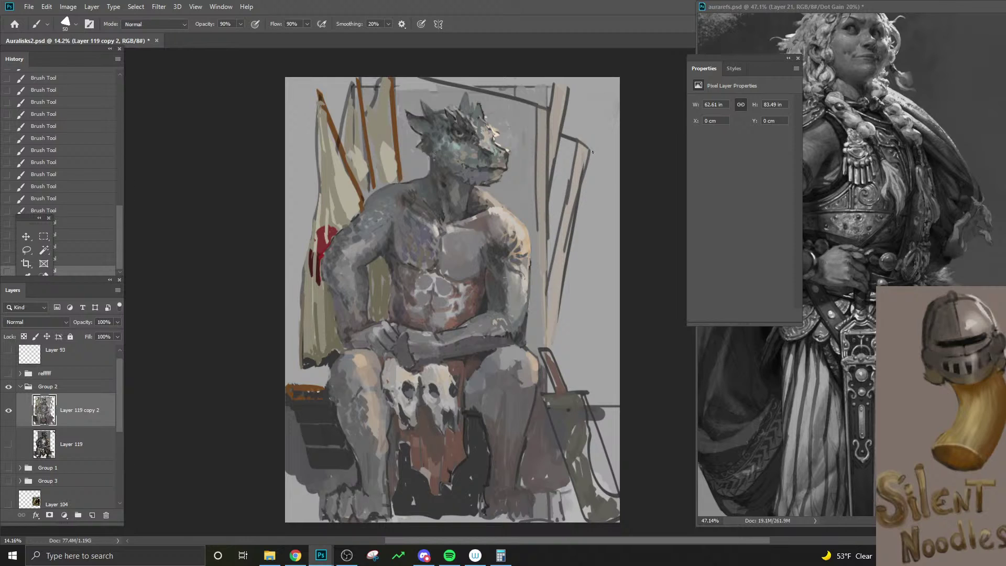
left_click_drag(593, 152, 563, 298)
left_click_drag(585, 171, 557, 295)
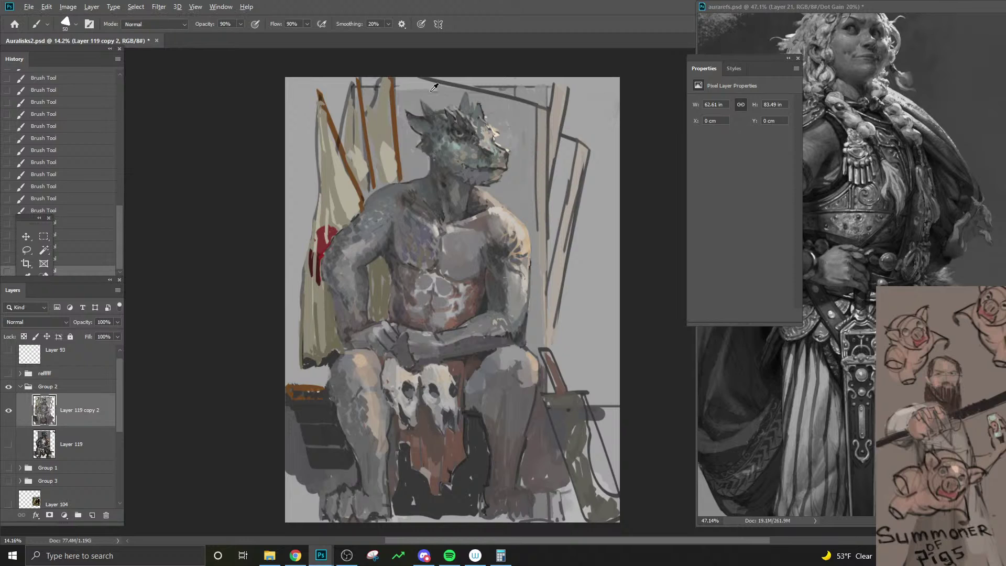
- Trim the end of the dark slanted line above the head with the sampled background grey
key("bracketright")
left_click_drag(428, 80, 424, 104)
key("ctrl+z")
key("ctrl+z")
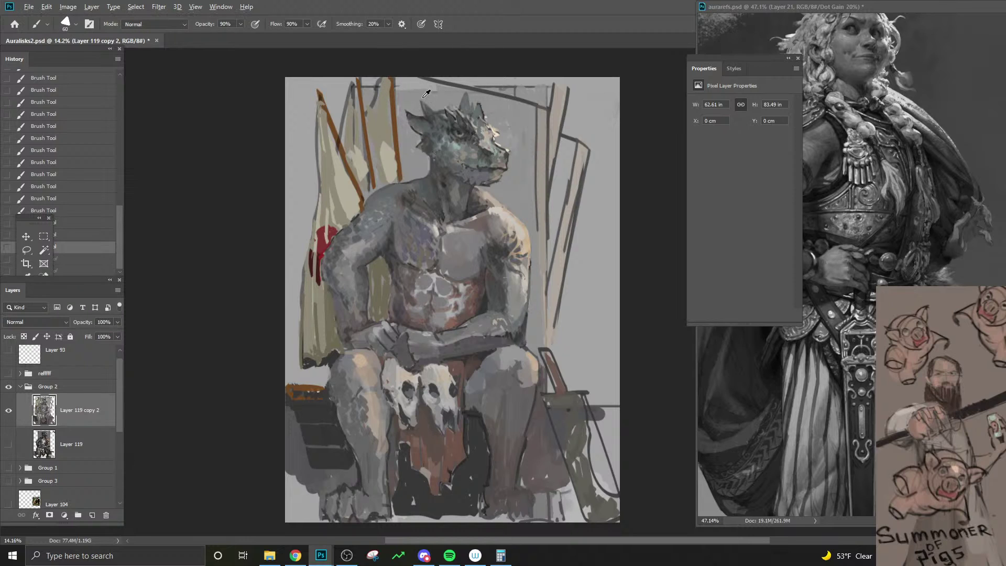
left_click(424, 96, "alt")
key("ctrl+shift+z")
key("ctrl+shift+z")
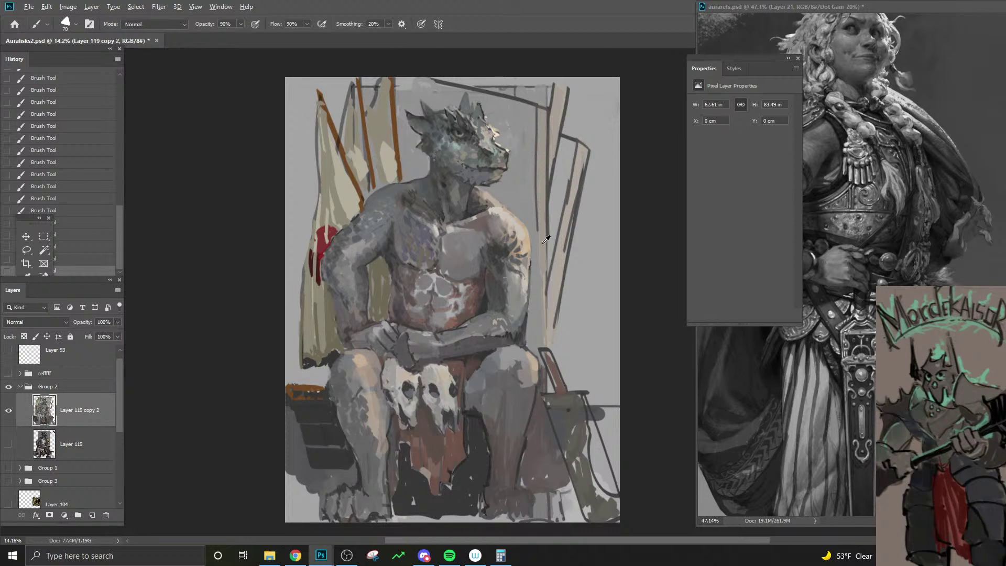
- Draw a dark plank edge closer to the shoulder with an 80 px brush and widen the plank to it in beige at 200 px
left_click(505, 126, "alt")
key("bracketright")
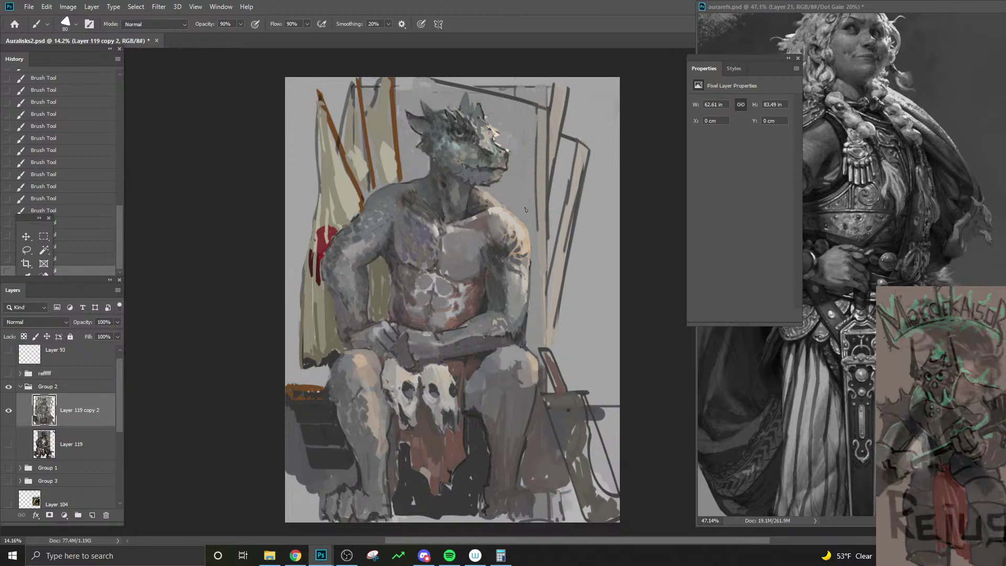
mouse_move(524, 212)
left_mouse_down()
mouse_move(539, 109)
mouse_move(550, 147)
mouse_move(550, 110)
mouse_move(532, 189)
mouse_move(537, 226)
left_mouse_up()
key("bracketright")
key("bracketright")
key("bracketright")
key("bracketright")
left_click_drag(546, 181, 537, 212)
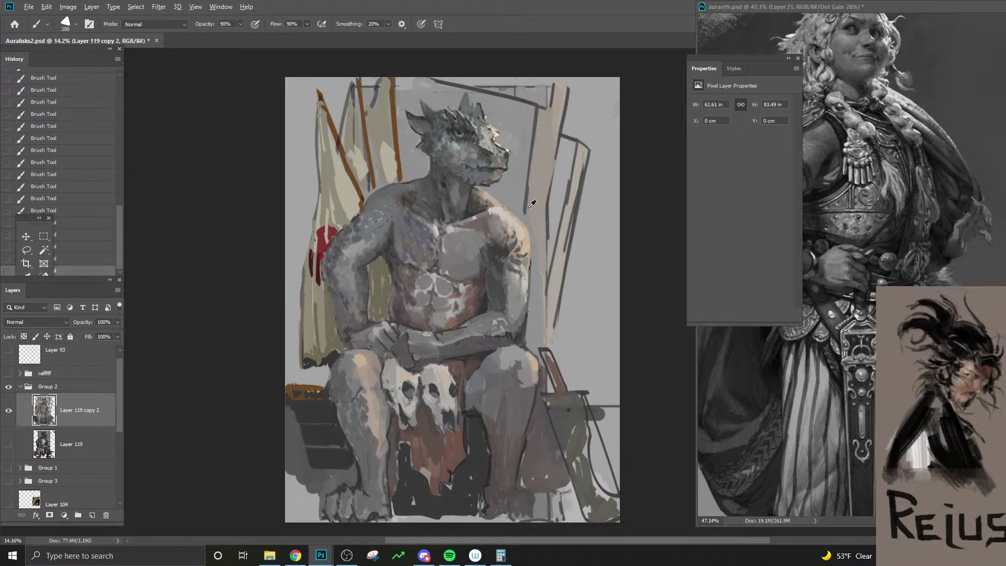
- Fill the gap between the two planks with dark grey at 200 px, then reduce the brush to 50 px
mouse_move(559, 155)
left_mouse_down()
mouse_move(561, 144)
mouse_move(548, 251)
left_mouse_up()
left_click_drag(571, 145, 536, 289)
key("bracketleft")
key("bracketleft")
key("bracketleft")
key("bracketleft")
key("bracketleft")
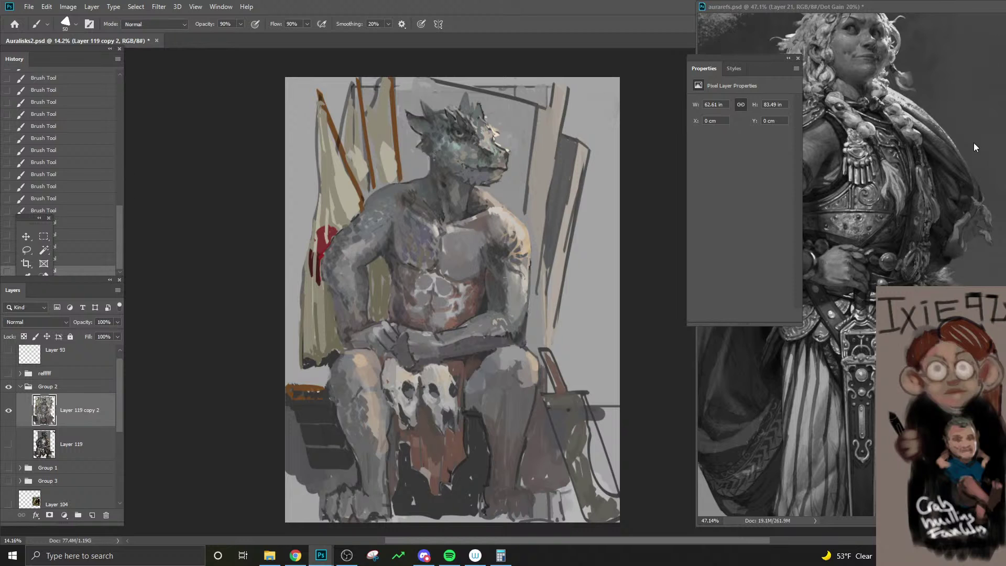
- Switch to the aurarefs.psd reference document, show it at 25% and close the Properties panel covering it
left_click(868, 238)
key("h")
key("ctrl+minus")
key("ctrl+minus")
left_click_drag(858, 273, 714, 288)
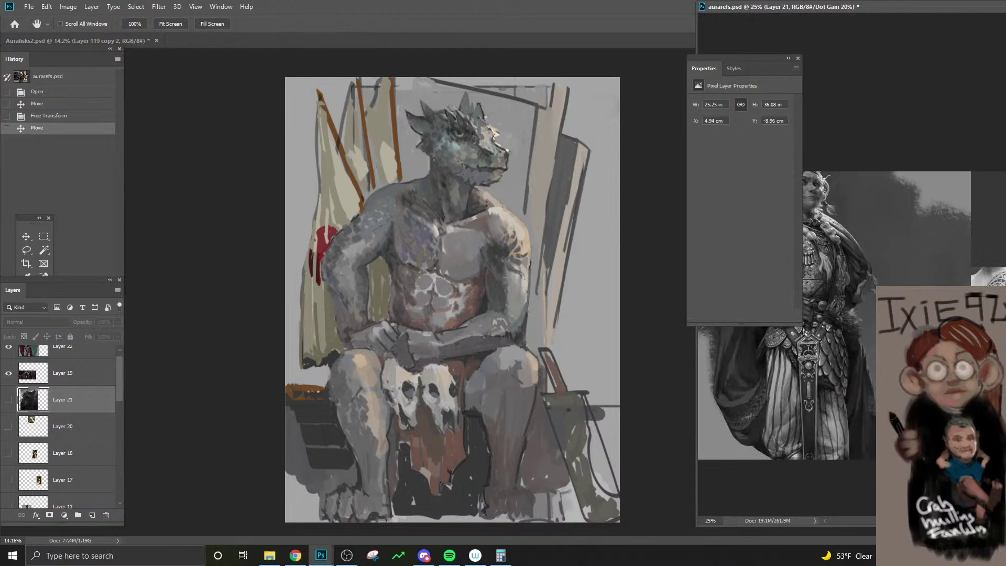
left_click(799, 58)
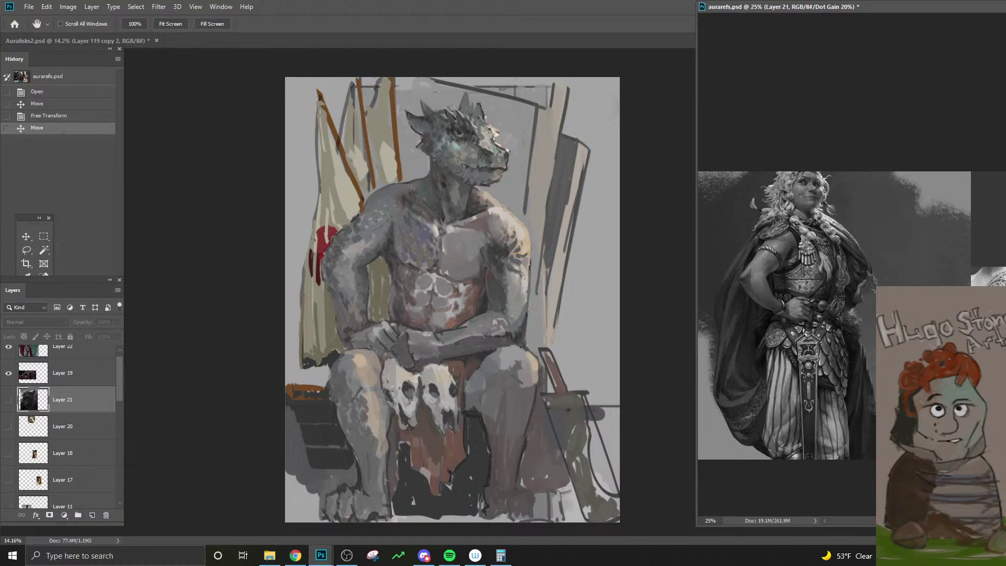
- Hide reference layers Layer 22 and Layer 19 and show Layer 18
scroll(8, 397, "up", 1)
left_click(8, 359)
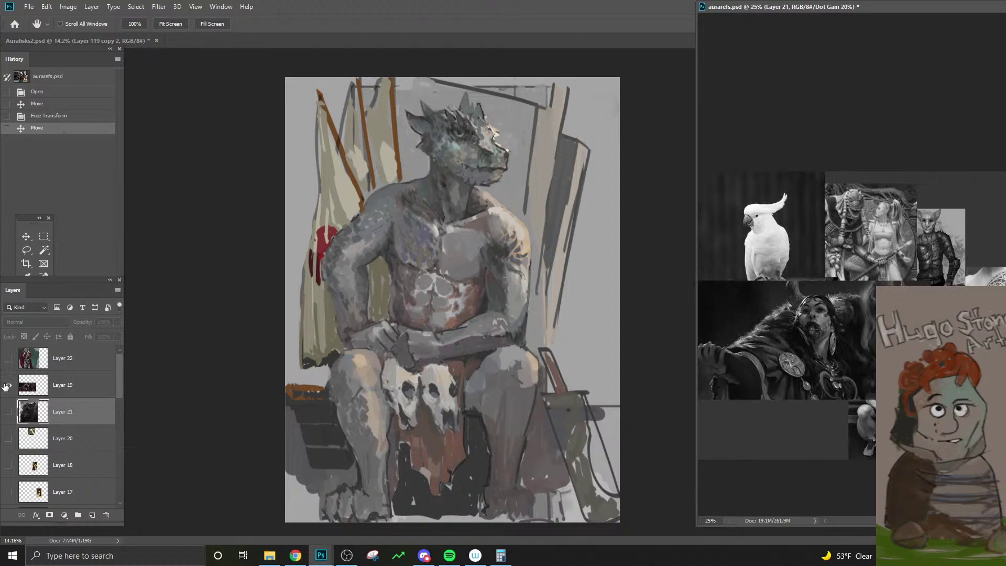
left_click(7, 386)
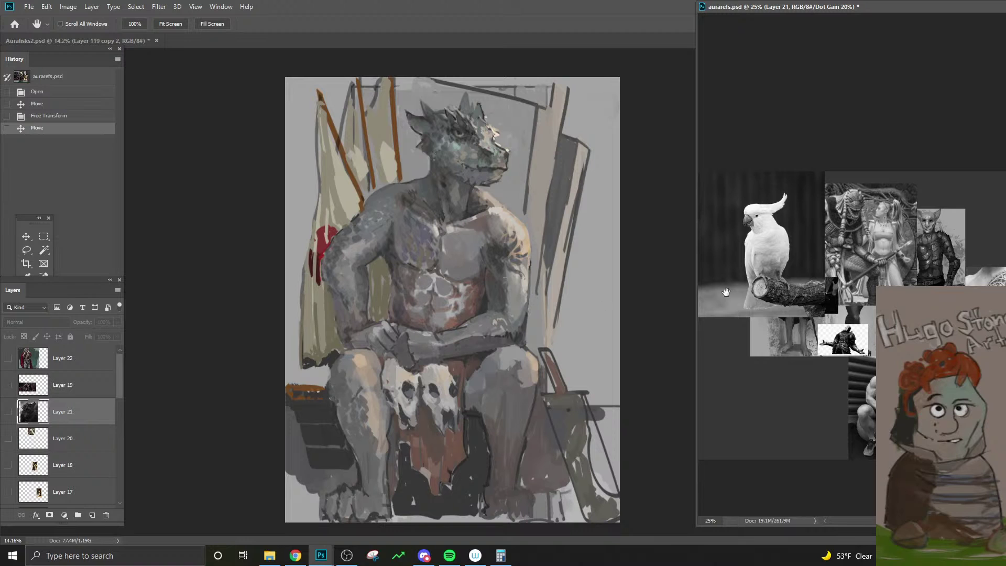
left_click(9, 466)
- Frame the standing guard with spear and round shield in the reference document at about 116%
key("z")
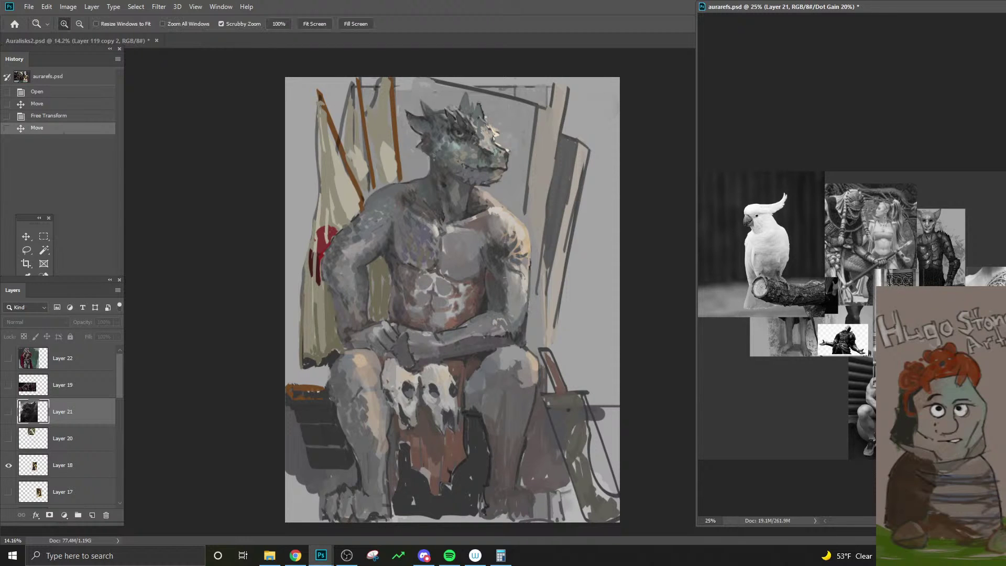
left_click(841, 402)
left_click(842, 402)
left_click(841, 402)
left_click(841, 403)
left_click(885, 373)
left_click_drag(886, 372, 923, 273)
left_click(938, 351, "alt")
key("h")
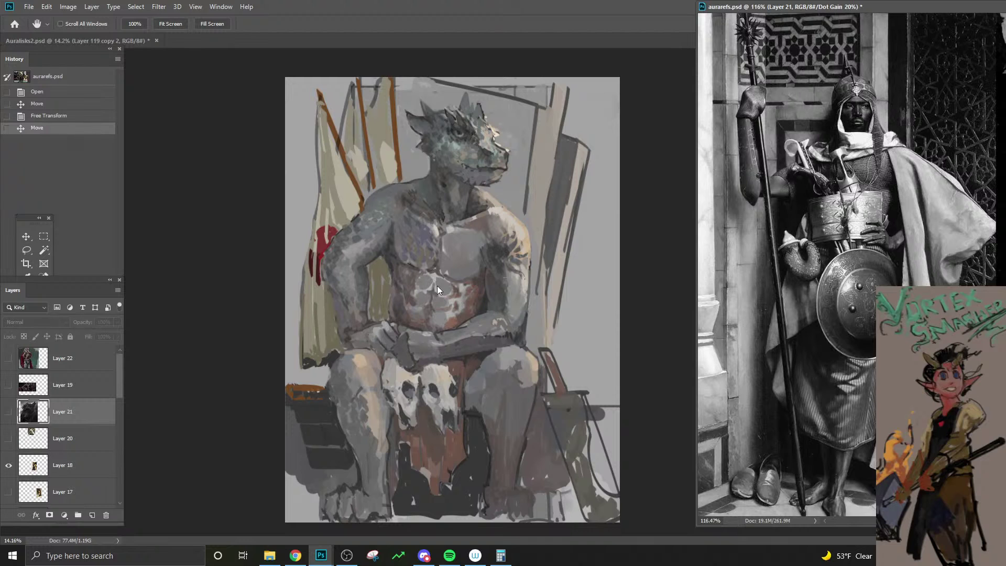
- Return to the Auralisks2.psd painting and shade the lower part of the planks beside the elbow in grey, enlarging the brush to 100 px
left_click(545, 238)
key("b")
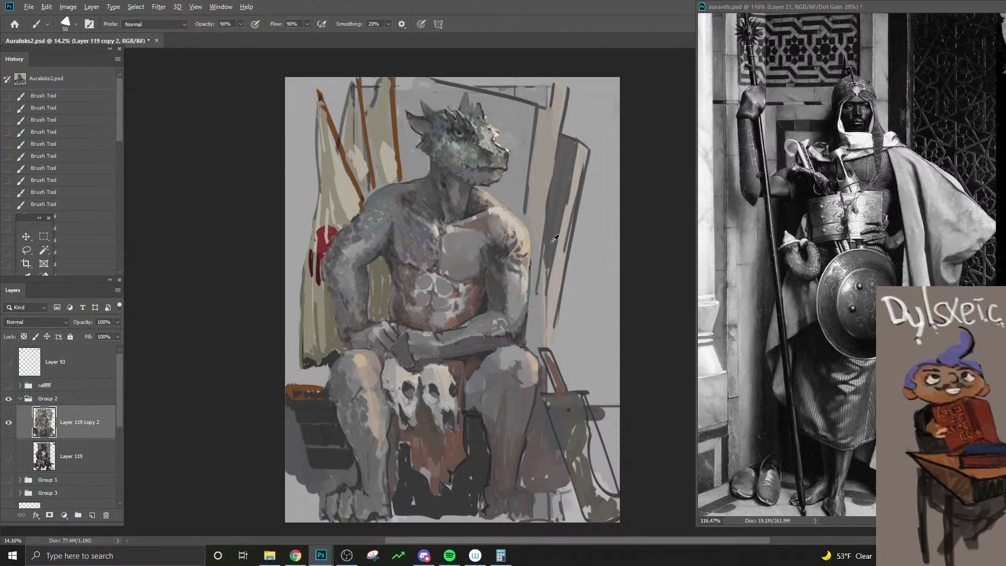
left_click_drag(546, 264, 535, 338)
key("bracketright")
key("bracketright")
key("bracketright")
mouse_move(539, 292)
left_mouse_down()
mouse_move(530, 343)
mouse_move(541, 271)
left_mouse_up()
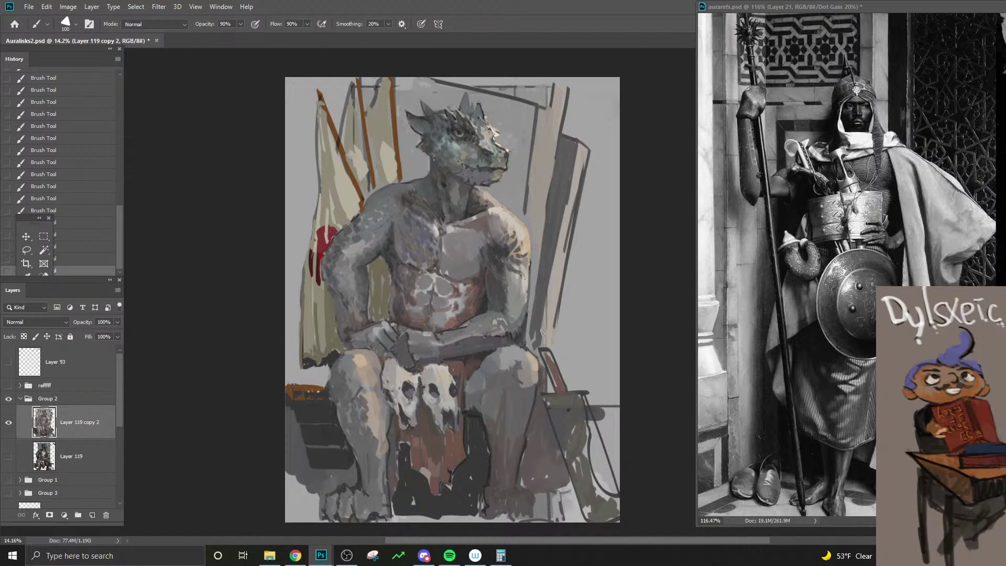
- Darken the axe handle and the lower edge of its blade with a sampled dark tone at 80 px
left_click(474, 130, "alt")
key("bracketleft")
key("bracketleft")
left_click_drag(547, 360, 557, 388)
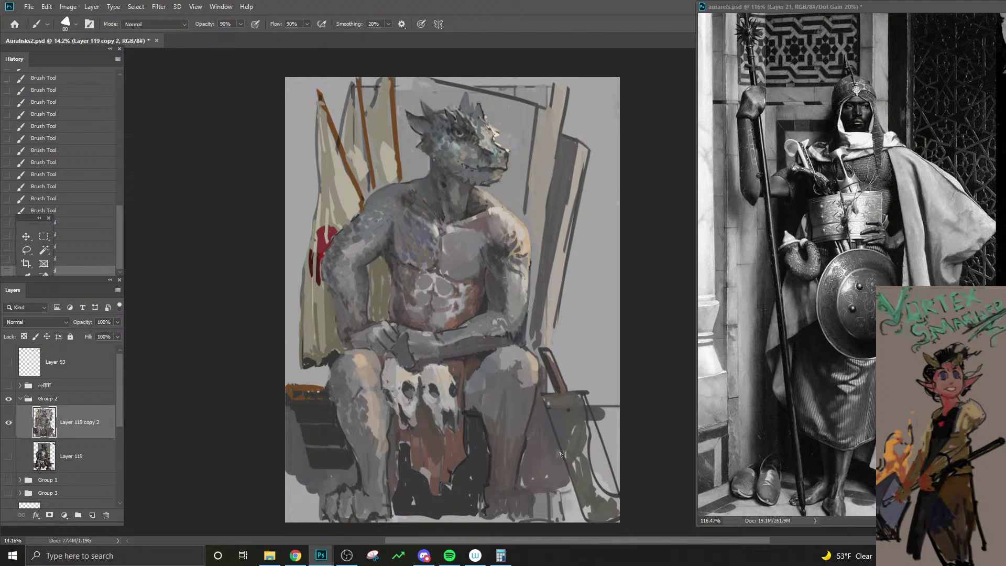
left_click_drag(577, 493, 588, 518)
- Erase the loose outline beside the axe blade and extend the brownish block behind it to the canvas edge at 200 px
key("e")
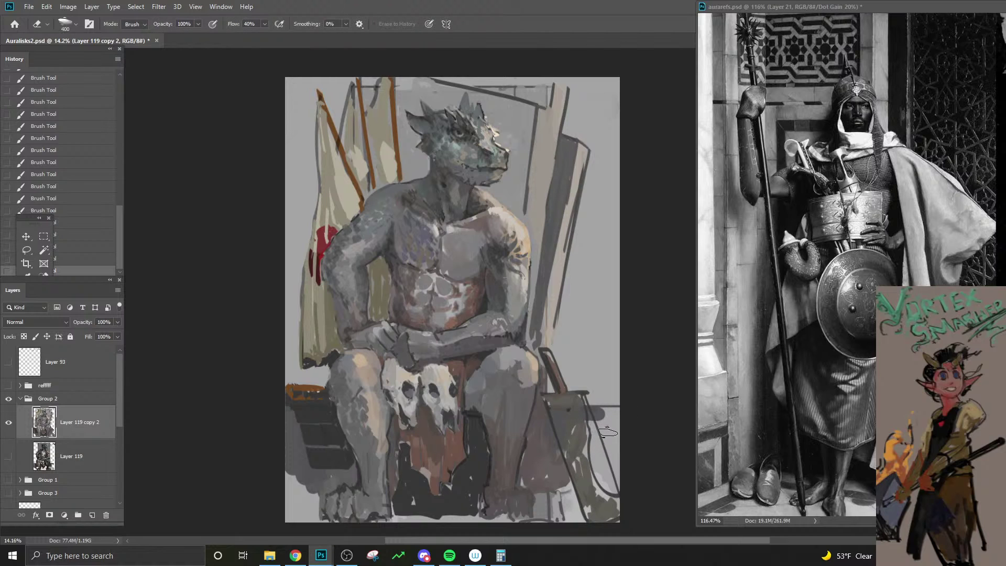
key("b")
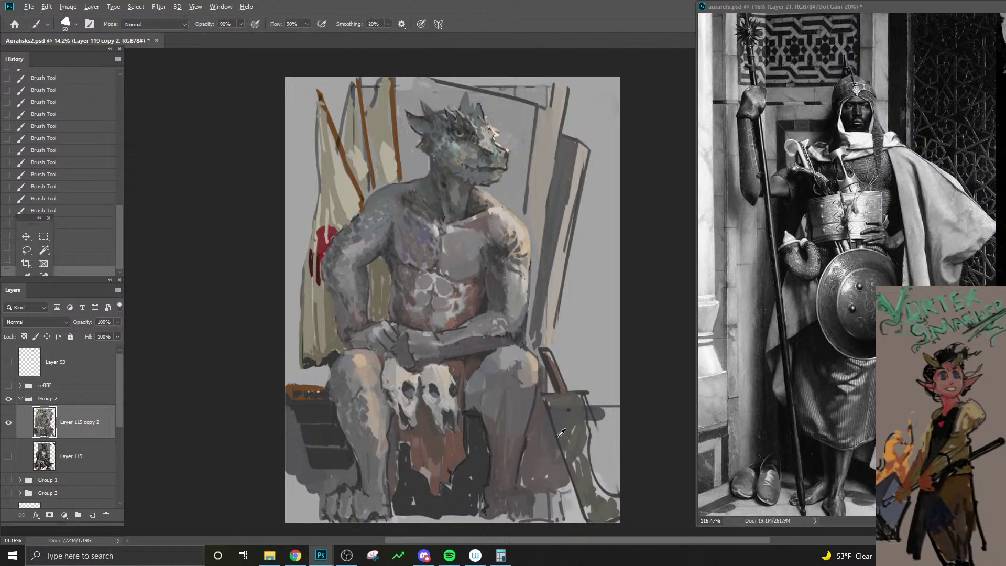
mouse_move(594, 442)
left_mouse_down()
mouse_move(598, 485)
mouse_move(606, 412)
mouse_move(617, 466)
mouse_move(600, 416)
mouse_move(602, 461)
mouse_move(604, 411)
mouse_move(620, 418)
mouse_move(606, 437)
mouse_move(619, 478)
left_mouse_up()
key("]")
key("]")
key("]")
key("]")
key("]")
key("[")
key("[")
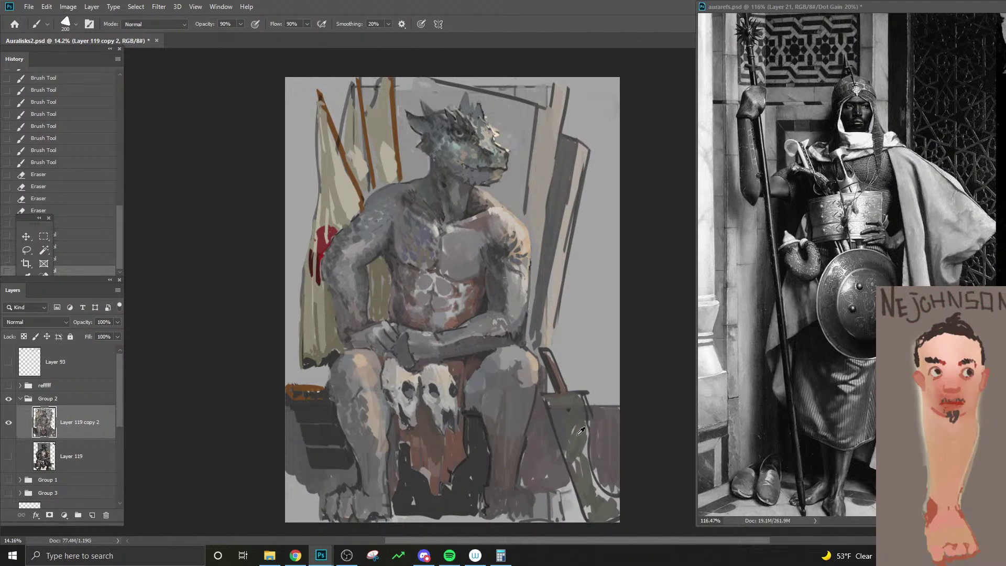
- Fill in the area around the axe blade, then outline its long edge and top in dark grey with a 70 px brush
mouse_move(583, 435)
left_mouse_down()
mouse_move(583, 477)
mouse_move(582, 442)
mouse_move(593, 486)
mouse_move(588, 476)
mouse_move(624, 500)
mouse_move(587, 500)
mouse_move(571, 473)
mouse_move(585, 515)
mouse_move(540, 456)
mouse_move(555, 477)
mouse_move(550, 494)
mouse_move(540, 475)
mouse_move(542, 508)
mouse_move(555, 510)
mouse_move(576, 475)
left_mouse_up()
key("bracketleft")
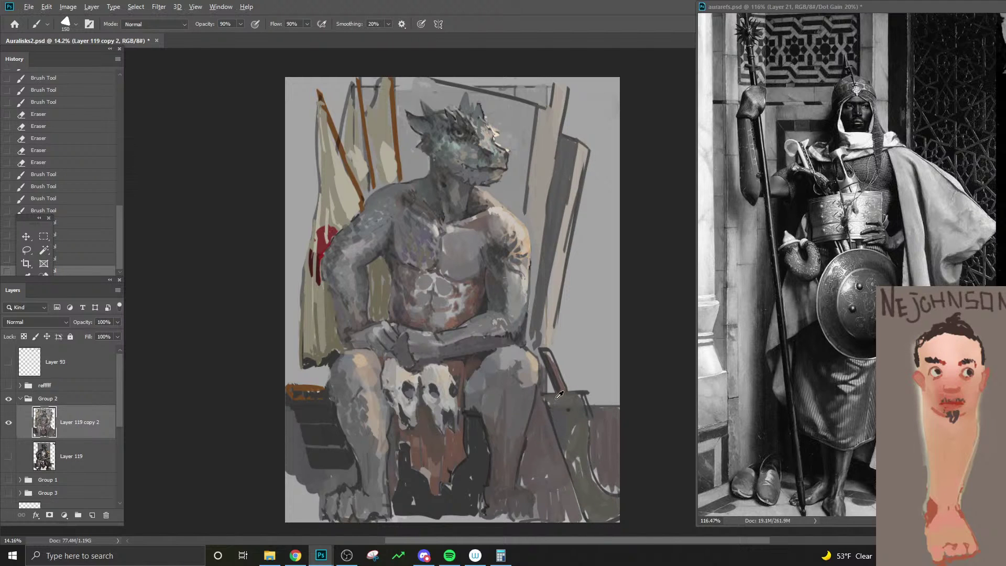
key("bracketleft")
key("bracketleft")
key("bracketleft")
key("bracketleft")
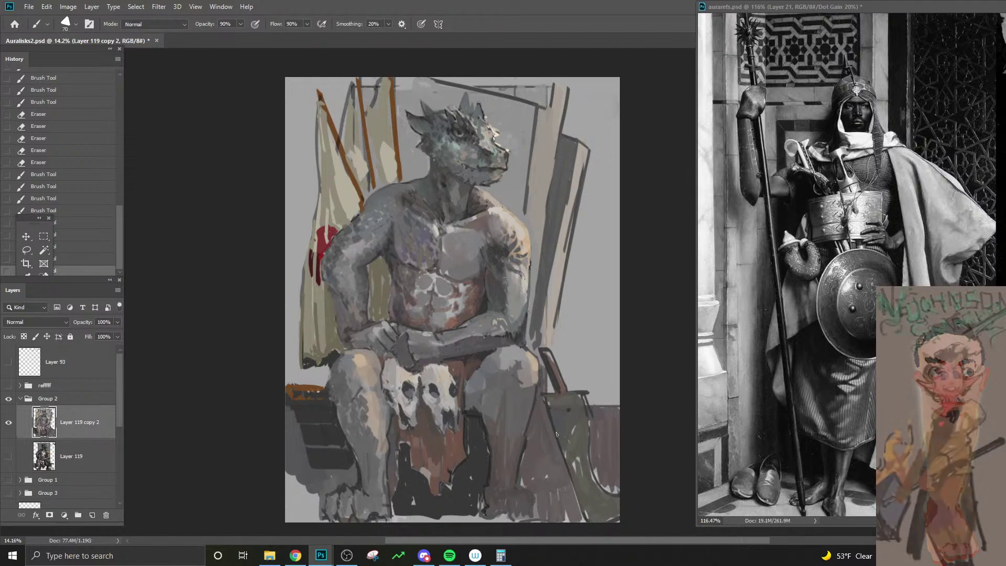
left_click_drag(545, 404, 587, 522)
left_click_drag(545, 396, 590, 393)
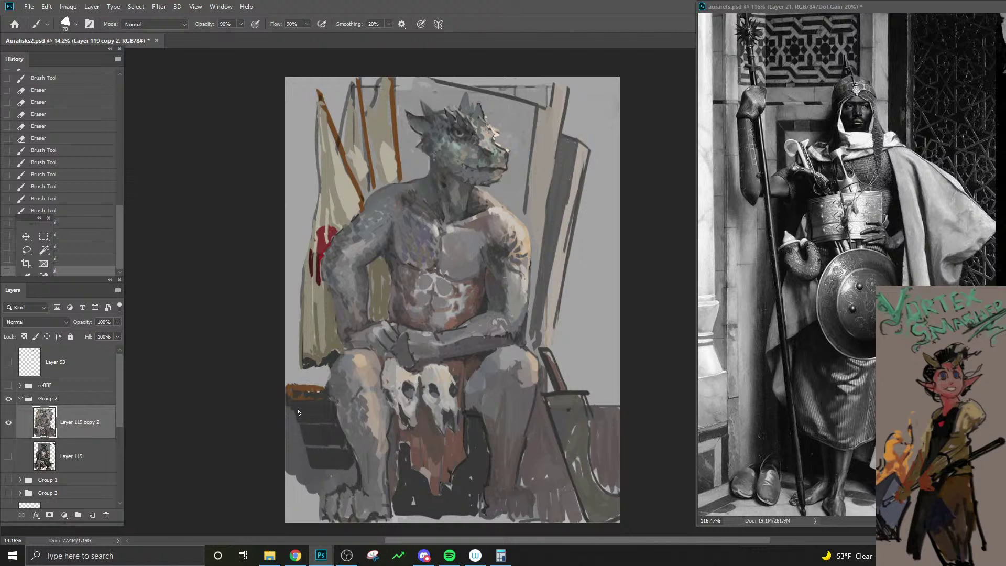
- Block in the dark crate beside the figure's bent arm and leg with broad grey strokes, enlarging the brush to 500 px
key("bracketright")
key("bracketright")
key("bracketright")
key("bracketright")
key("bracketright")
key("bracketright")
key("bracketright")
key("bracketright")
mouse_move(299, 414)
left_mouse_down()
mouse_move(296, 424)
mouse_move(325, 419)
mouse_move(321, 451)
mouse_move(303, 439)
left_mouse_up()
key("bracketright")
key("bracketright")
key("bracketright")
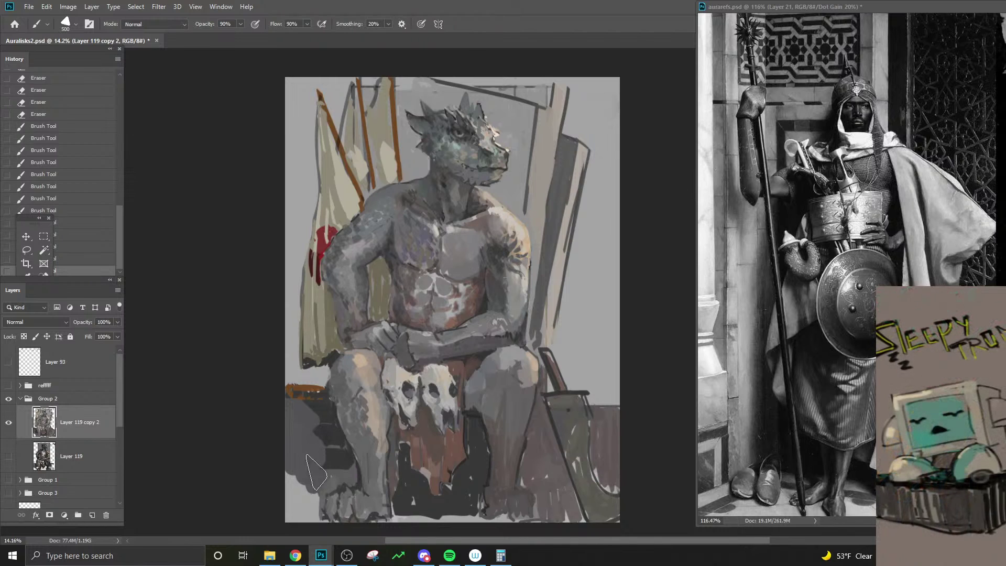
left_click(316, 475)
- Refine the crate's shadow next to the lower leg with a 175 px brush
key("bracketleft")
key("bracketleft")
key("bracketleft")
key("bracketleft")
key("bracketleft")
left_click_drag(343, 482, 330, 495)
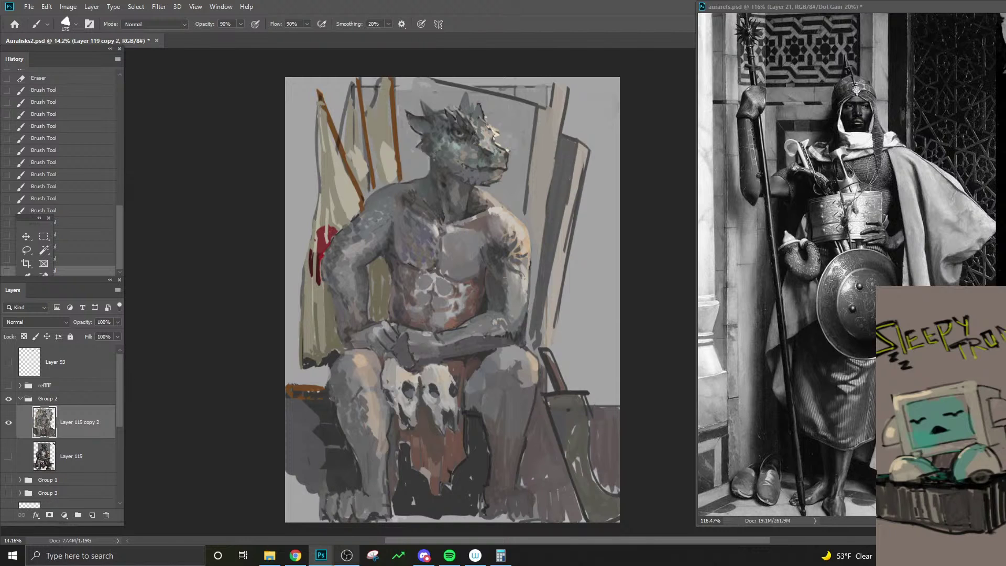
- Fill the dark area between the legs, around the hanging red cloth, with a brush up to 150 px
key("bracketleft")
key("bracketleft")
left_click_drag(411, 500, 405, 451)
key("bracketright")
mouse_move(473, 472)
left_mouse_down()
mouse_move(478, 495)
mouse_move(487, 457)
left_mouse_up()
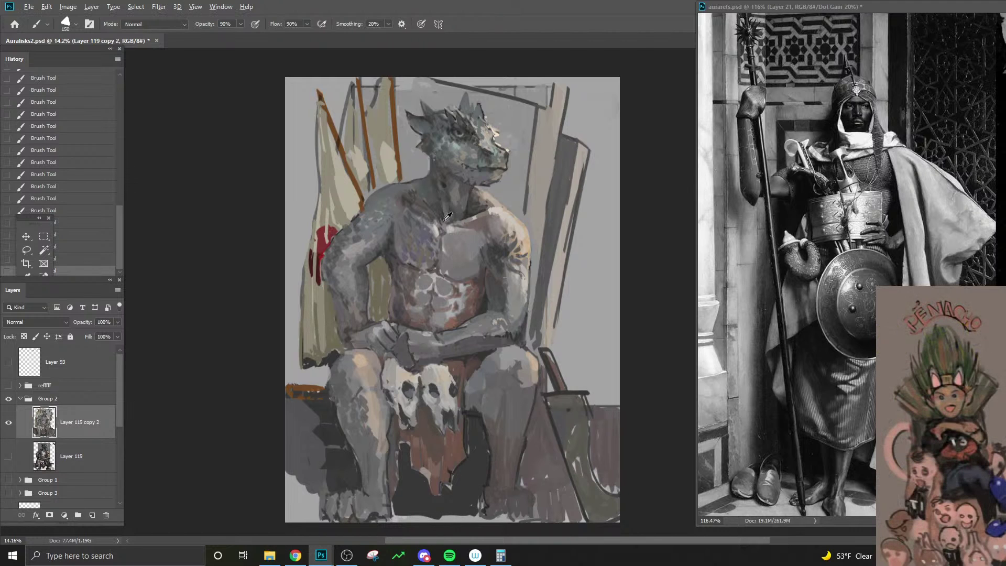
- Sample tones from the neck and torso and touch up the centre of the chest with a 70 px brush
left_click(435, 208, "alt")
key("bracketleft")
key("bracketleft")
key("bracketleft")
left_click(484, 283, "alt")
key("bracketleft")
left_click(428, 226, "alt")
key("bracketright")
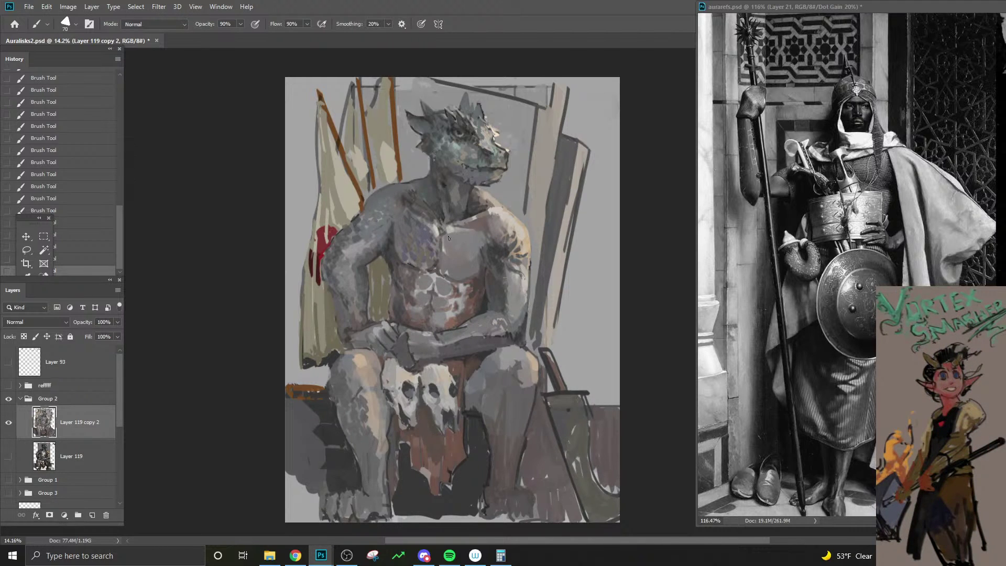
- Sample the greenish grey of the head and glaze it over the flat upper chest muscle with a 90 px brush
left_click(474, 159, "alt")
key("bracketright")
key("bracketright")
left_click_drag(454, 242, 461, 245)
left_click(442, 260, "alt")
- Sample the purplish chest tone and paint it across the lower part of the flat chest muscle at 125 px
left_click(429, 235, "alt")
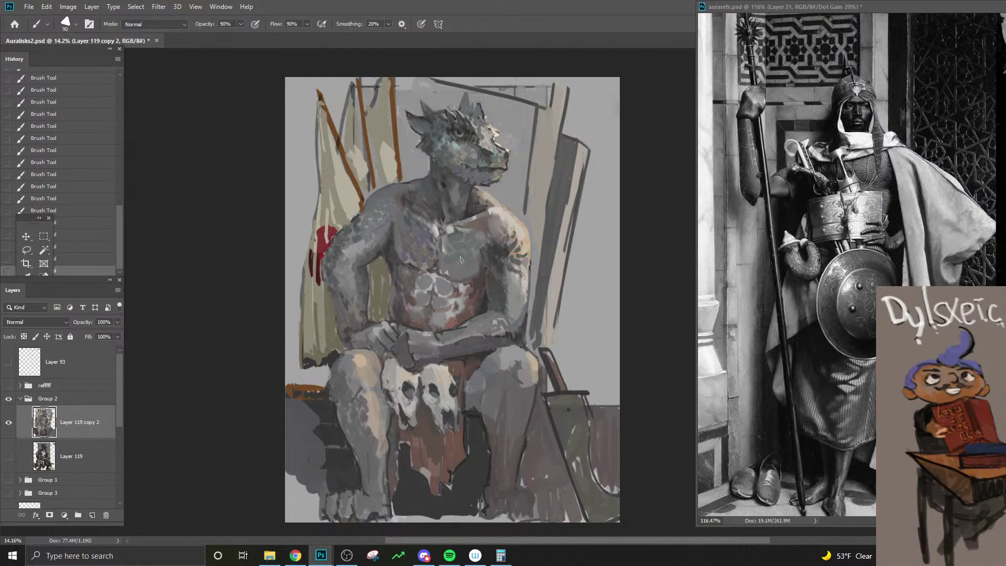
key("bracketright")
key("bracketright")
mouse_move(461, 259)
left_mouse_down()
mouse_move(468, 254)
mouse_move(456, 272)
mouse_move(477, 259)
left_mouse_up()
- Set the foreground colour to dark blue-grey 36373b, change the brush opacity, and shade the inner edge of the bent arm
left_click(368, 269, "alt")
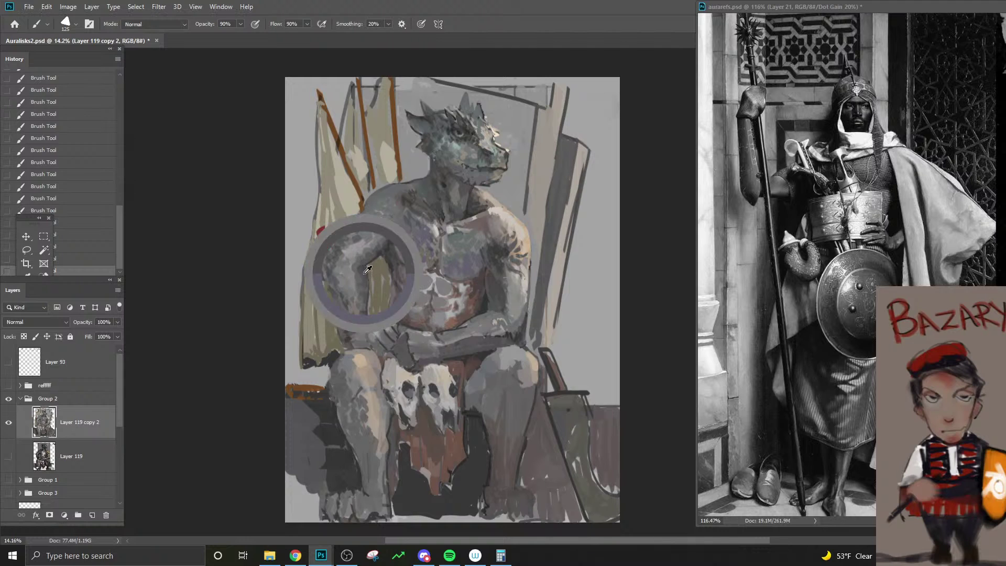
key("n")
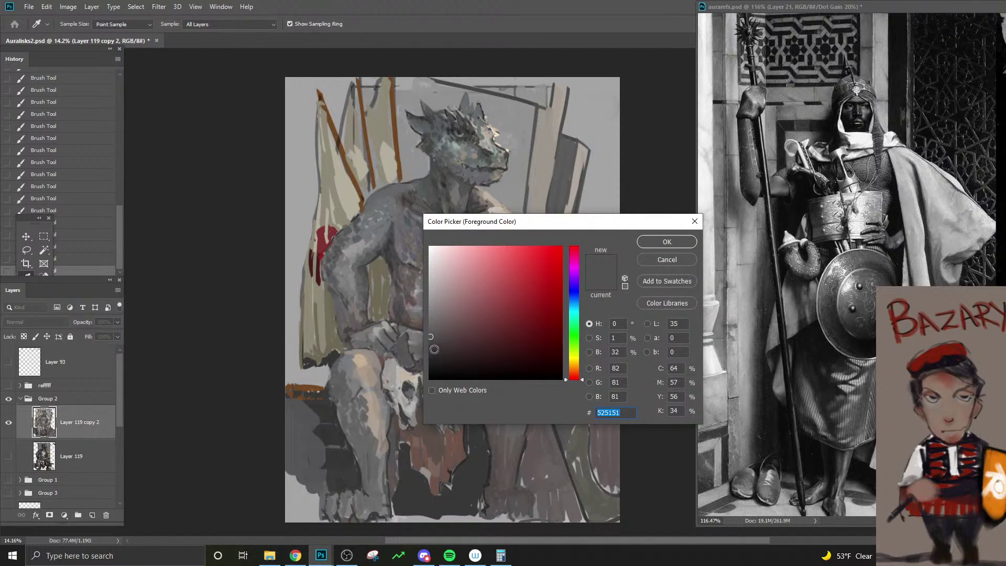
left_click(576, 299)
left_click_drag(442, 369, 441, 348)
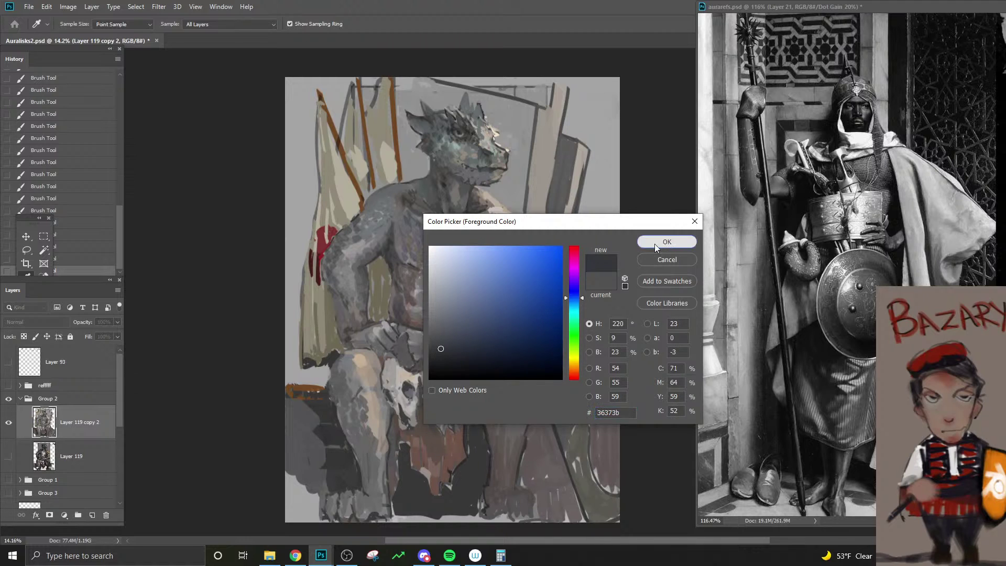
left_click(656, 243)
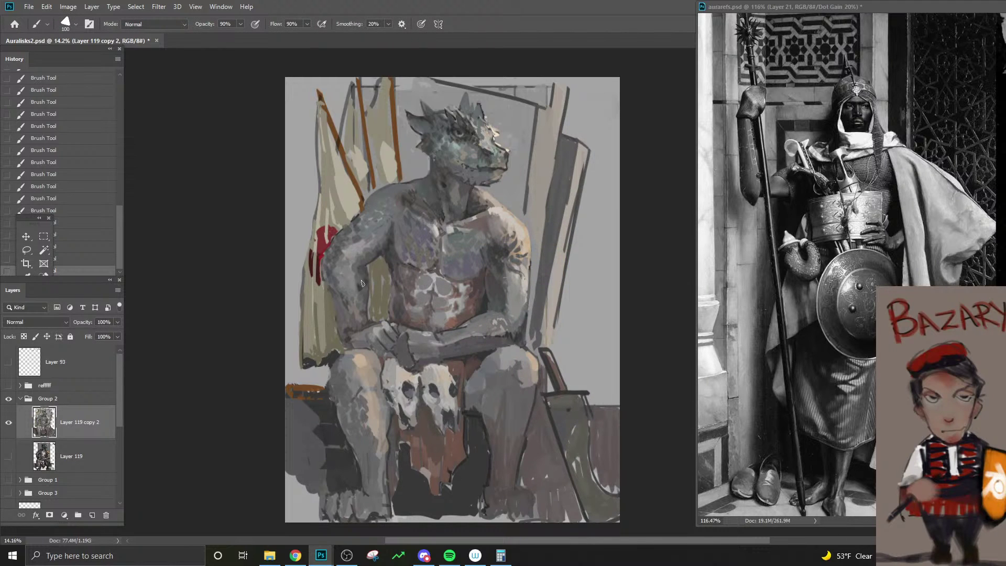
key("4")
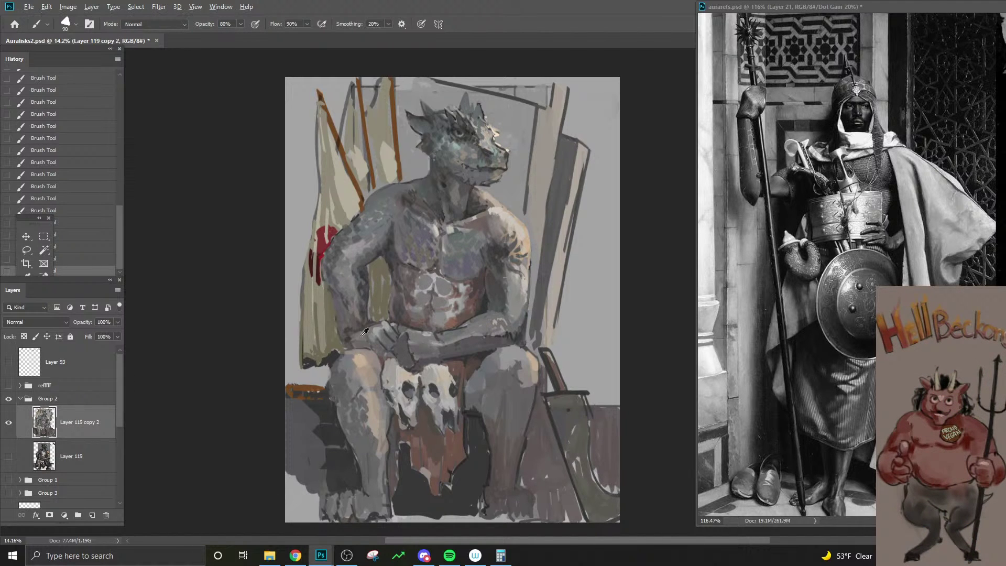
- Sample tones from the forearm and clasped hands and refine the fingers and wrist with a 60 px, then a 40 px brush
key("bracketleft")
key("bracketleft")
key("bracketleft")
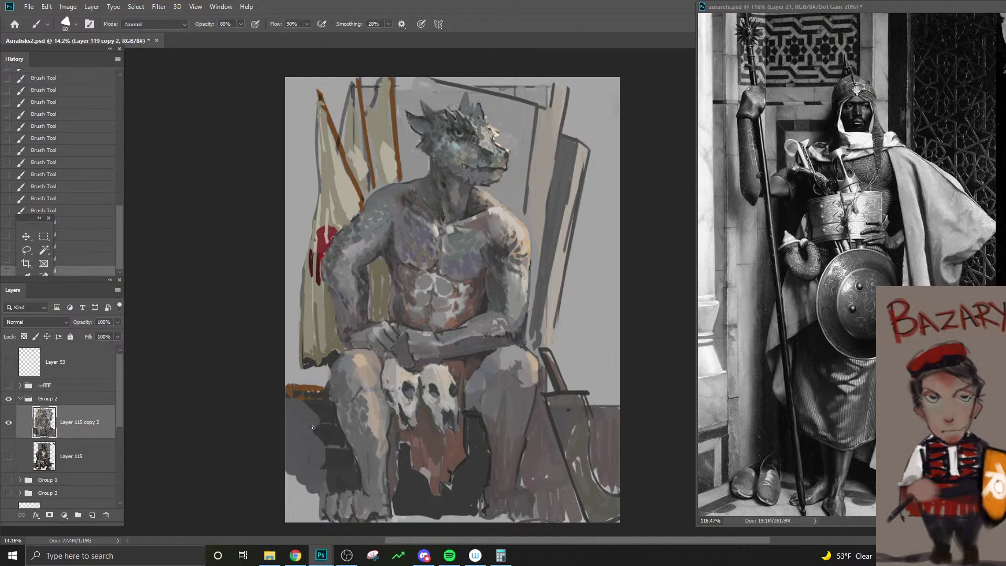
left_click(360, 321, "alt")
left_click(408, 336, "alt")
key("bracketleft")
key("bracketleft")
key("bracketleft")
key("ctrl+z")
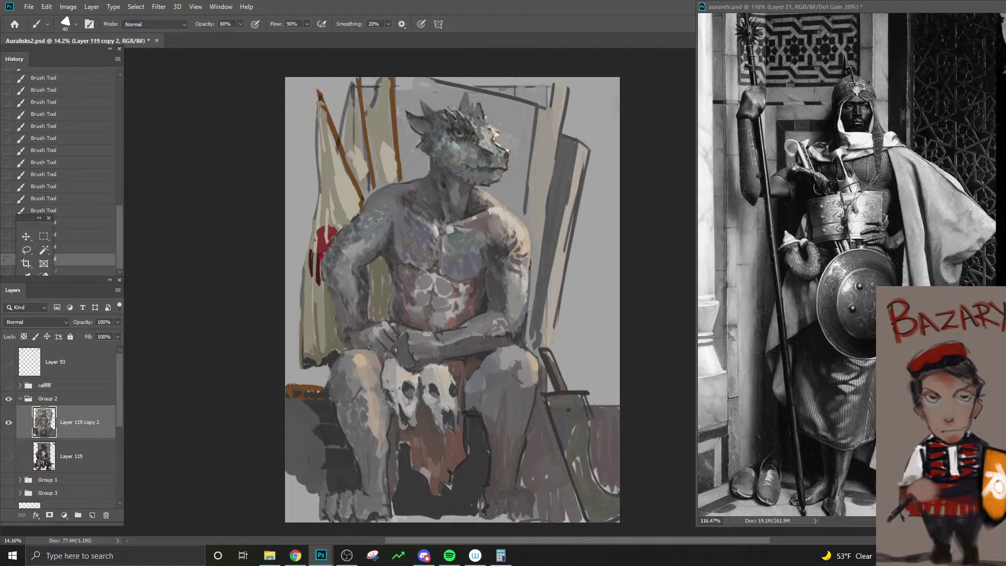
key("ctrl+shift+z")
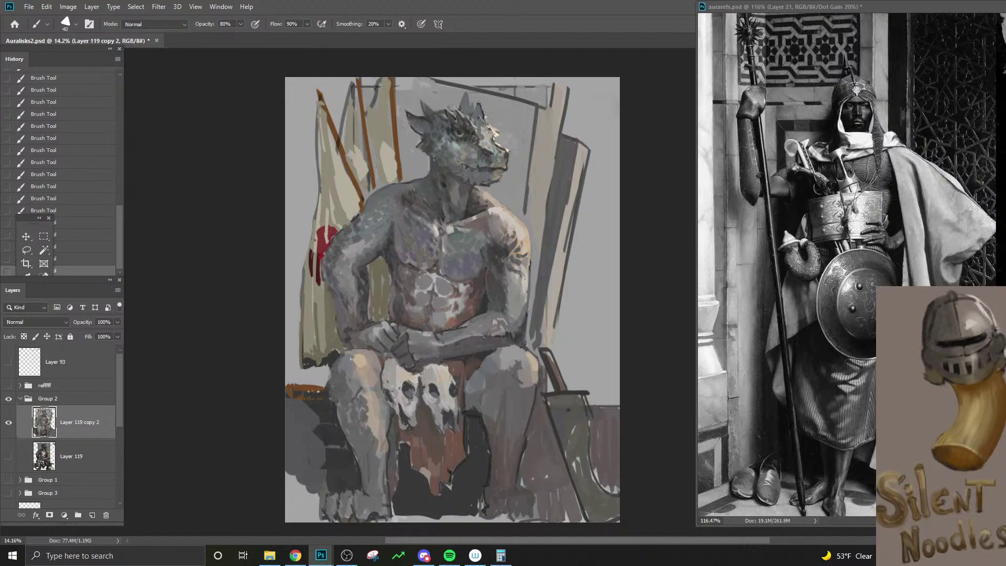
key("bracketright")
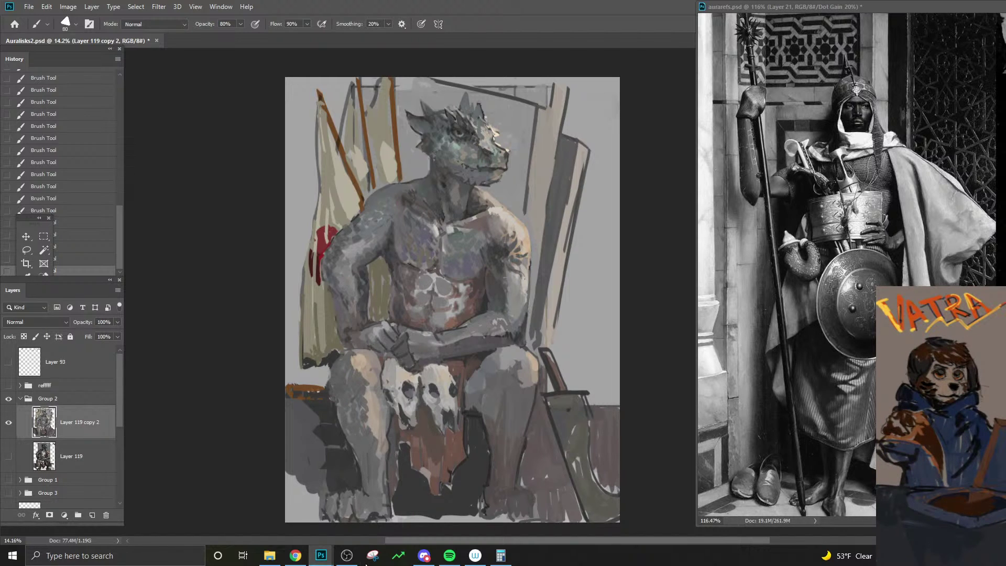
- Enlarge the brush to 300 px and repaint the dark face of the plank leaning behind the figure in light beige-grey
mouse_move(295, 556)
left_click(332, 355, "alt")
key("bracketright")
key("bracketright")
key("bracketright")
key("bracketright")
key("bracketright")
key("bracketright")
key("bracketright")
key("bracketright")
key("bracketright")
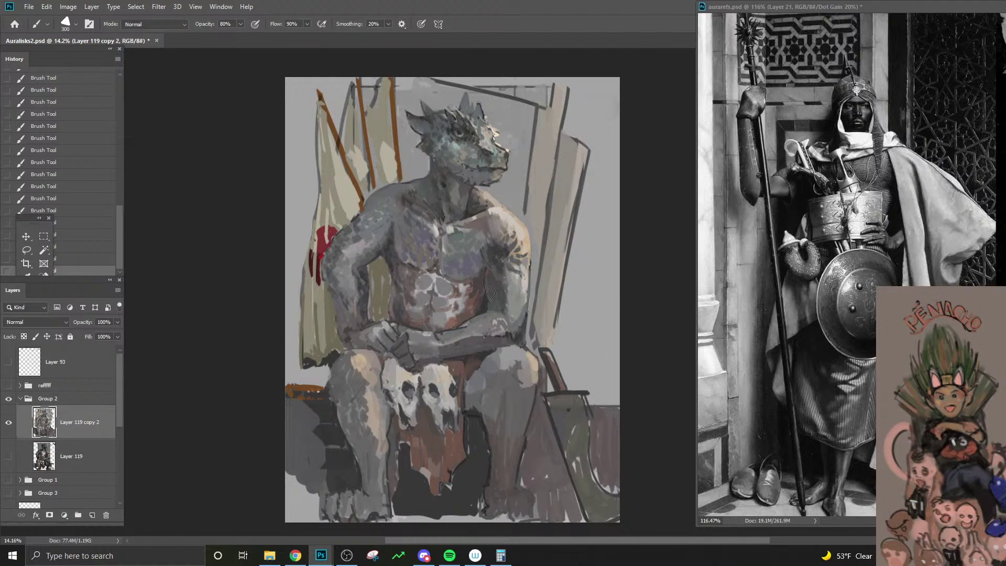
- Sample the plank's beige-grey and fill the lower plank area beside the figure's elbow with a smaller brush
left_click(542, 293, "alt")
key("bracketleft")
key("bracketleft")
key("bracketleft")
key("bracketleft")
mouse_move(533, 305)
left_mouse_down()
mouse_move(526, 346)
mouse_move(529, 307)
left_mouse_up()
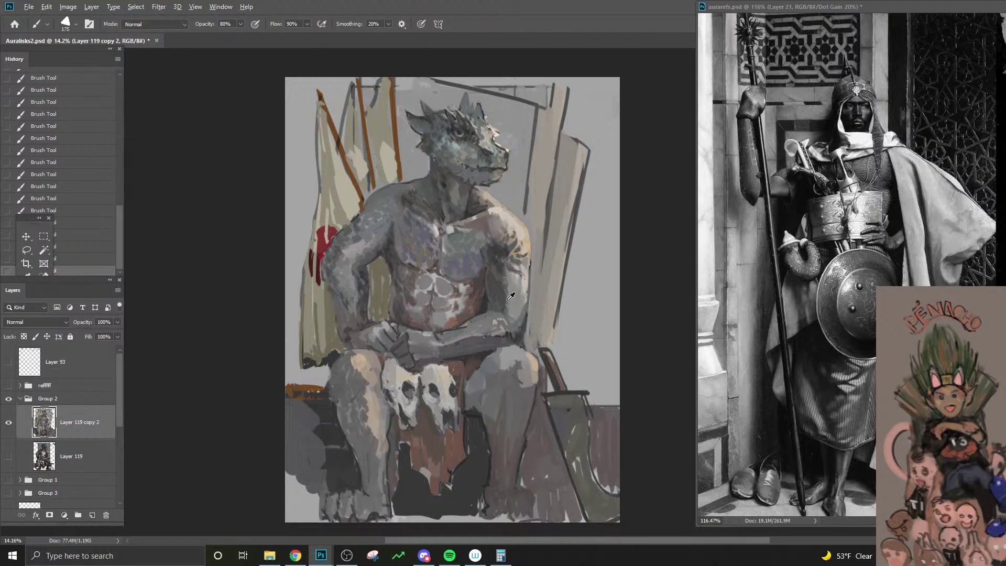
- Sample several grey tones from the straight arm and rework its shading around the elbow and forearm with a 90 px brush
left_click(507, 300, "alt")
key("bracketleft")
key("bracketleft")
key("bracketleft")
key("bracketleft")
left_click(512, 322, "alt")
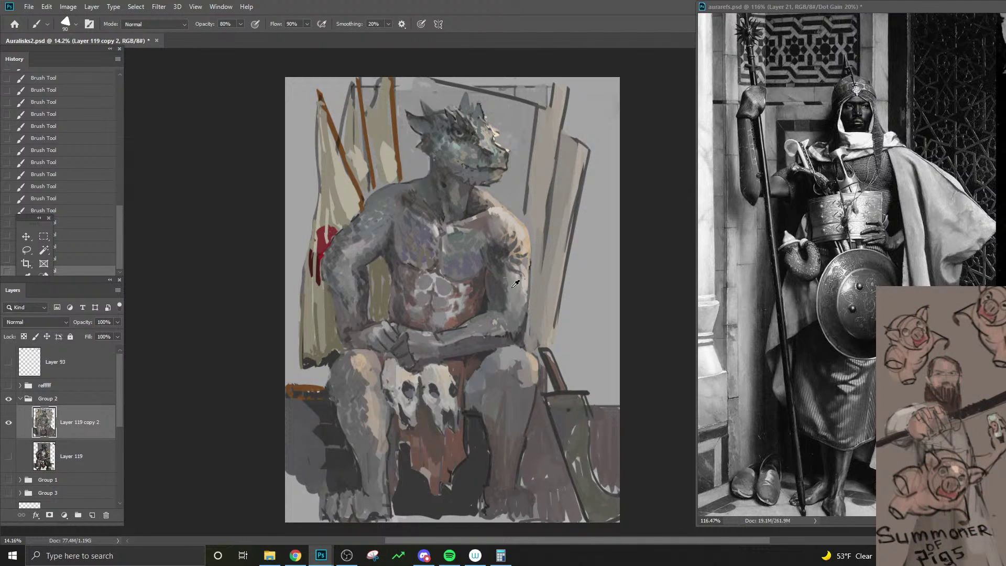
left_click(501, 272, "alt")
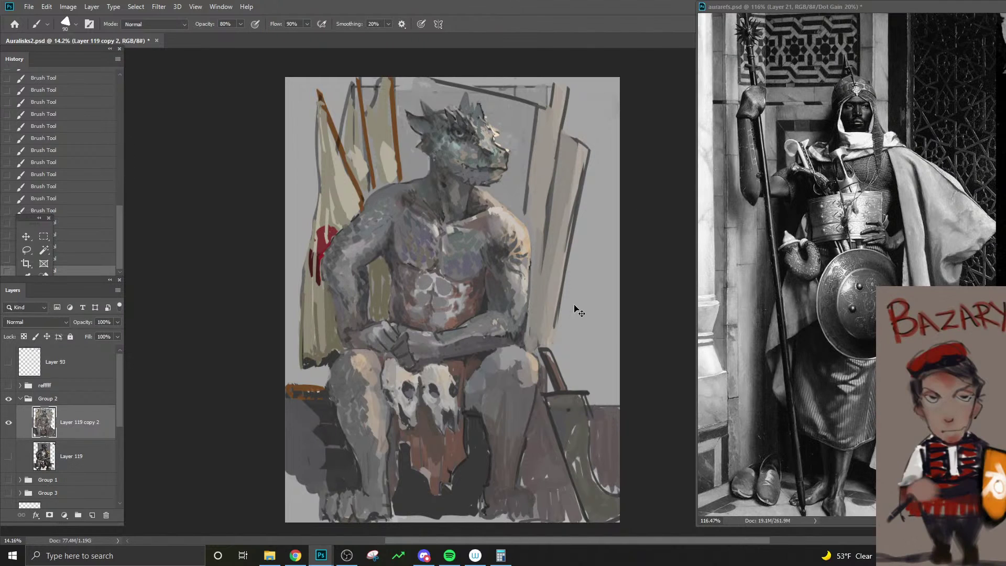
- Save the painting and check it against the opening snapshot in the history
left_click(637, 339, "ctrl")
key("ctrl+s")
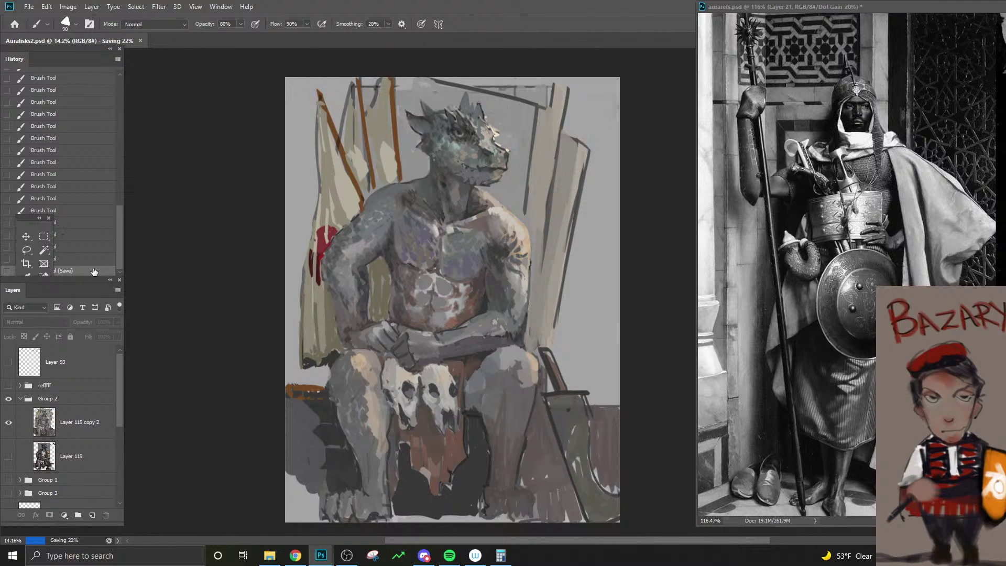
scroll(97, 258, "up", 10)
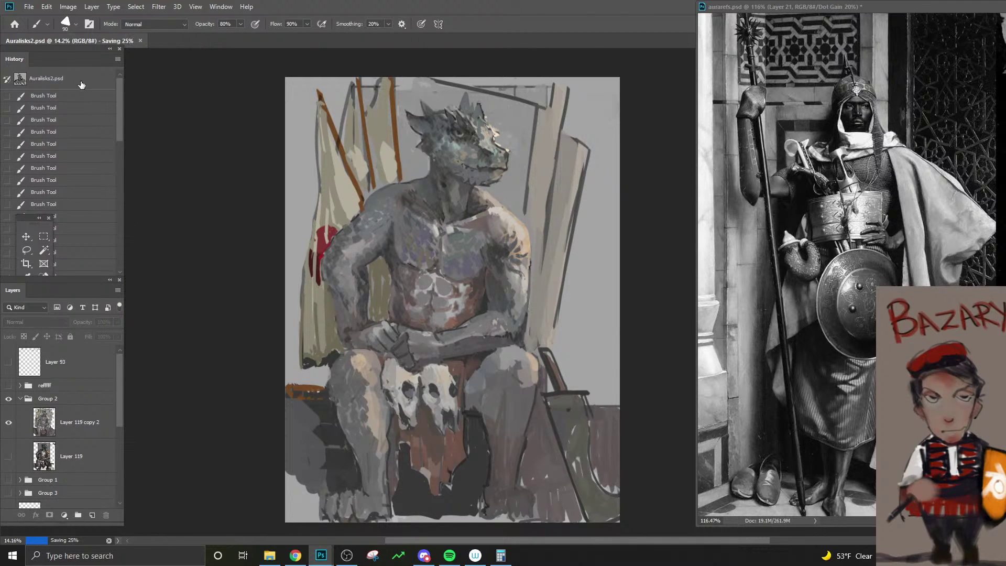
left_click(81, 81)
key("ctrl+z")
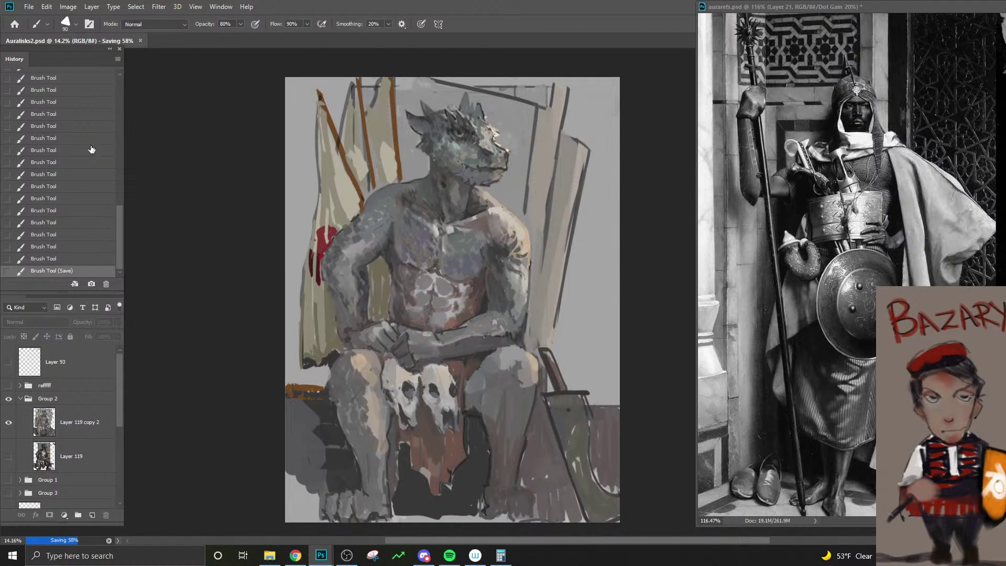
- Show Layer 119 and toggle Layer 119 copy 2 off and on to compare the original sketch with the repainted version
left_click(8, 456)
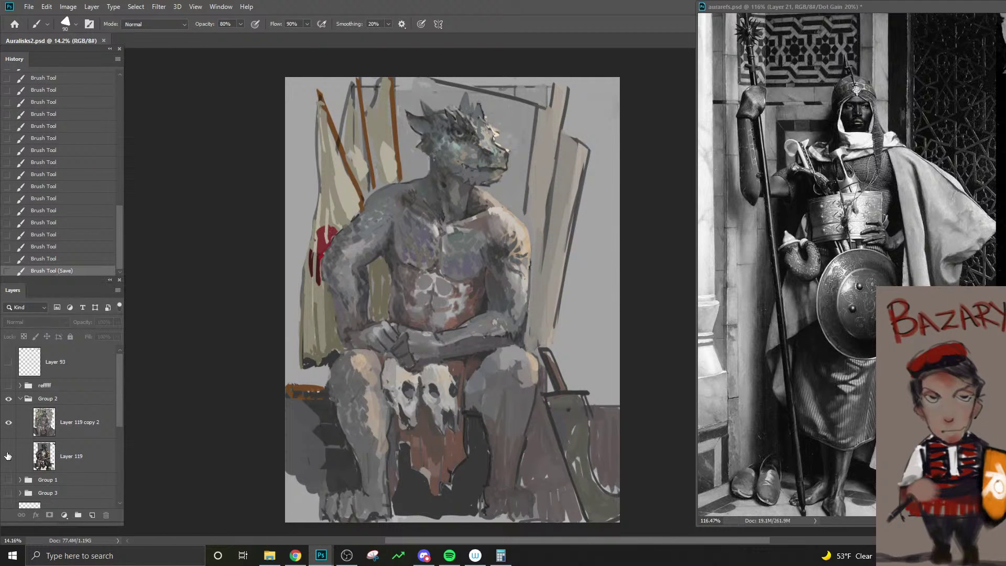
left_click(3, 424)
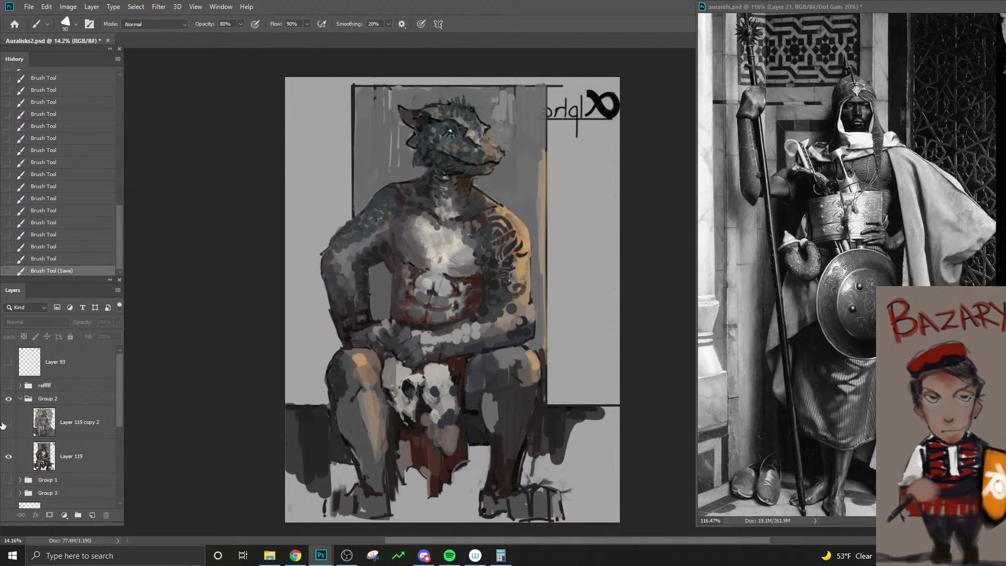
left_click(4, 425)
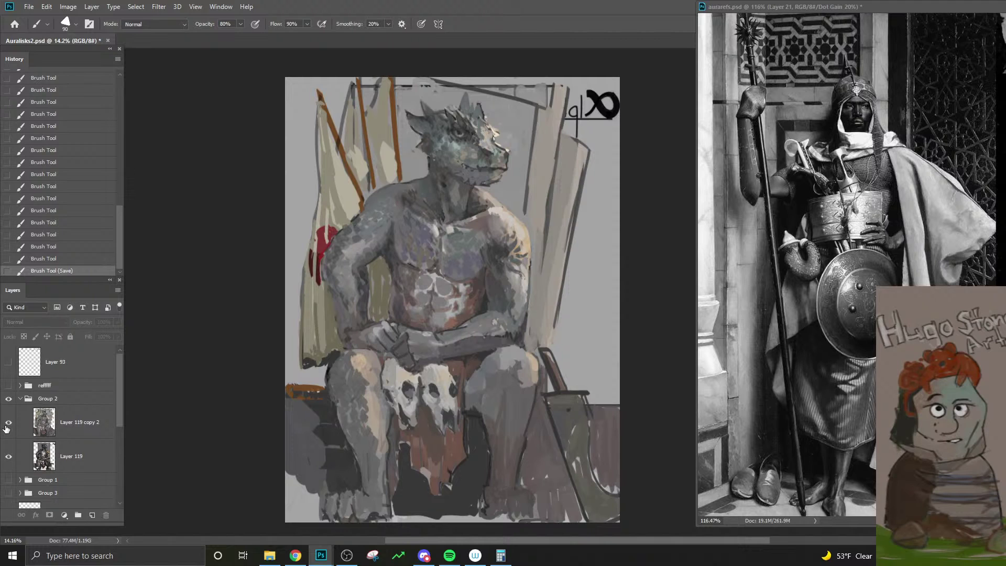
left_click(6, 426)
left_click(6, 426)
left_click(5, 425)
left_click(6, 426)
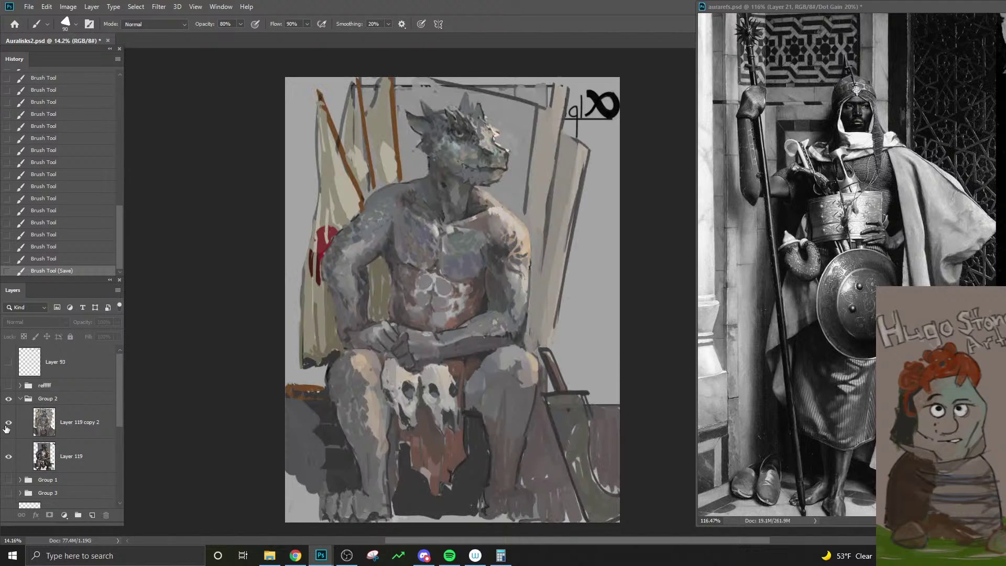